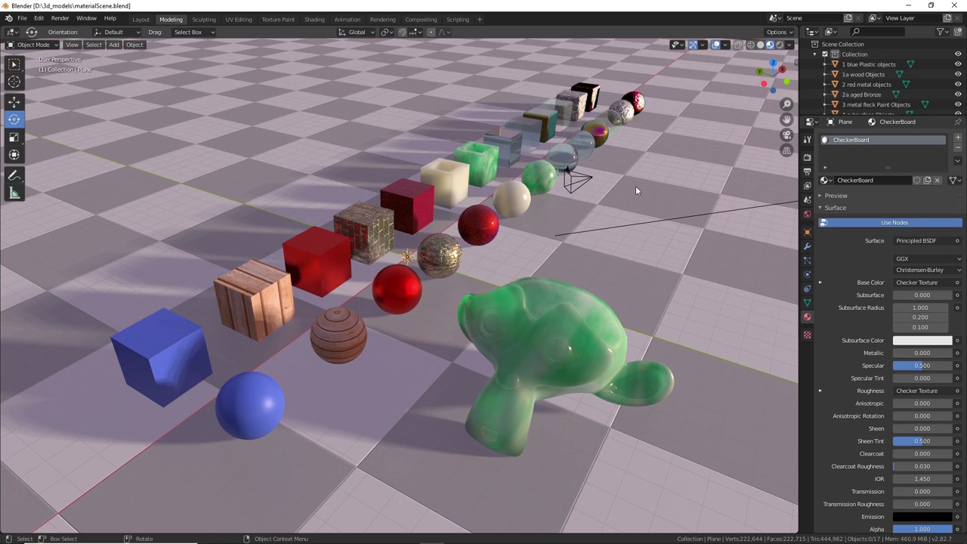
# Inspect the row of sample cubes and spheres with different materials and the green monkey head from several angles and distances
pyautogui.moveTo(624, 270); pyautogui.dragTo(601, 293, button='middle')
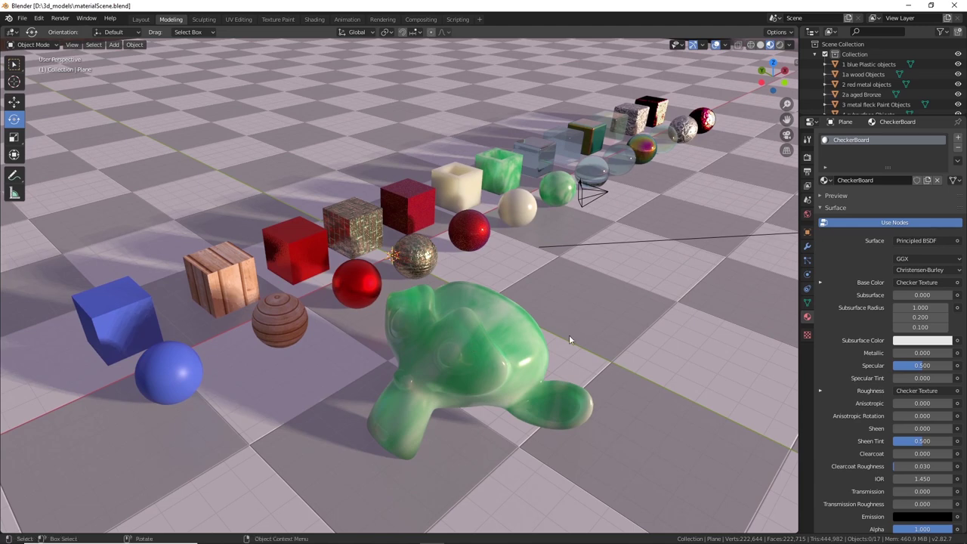
pyautogui.moveTo(306, 328); pyautogui.dragTo(545, 183, button='middle')
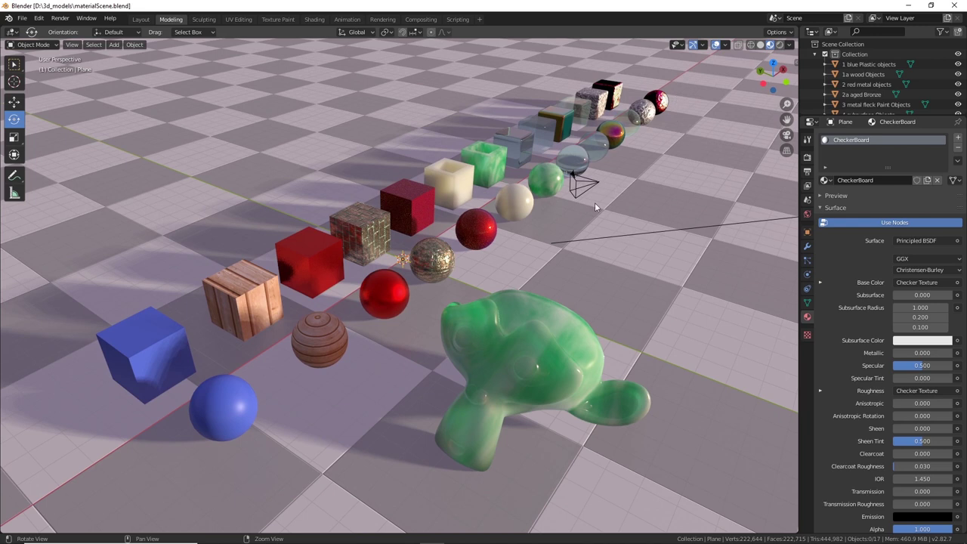
pyautogui.moveTo(396, 247); pyautogui.dragTo(396, 247, button='middle')
pyautogui.moveTo(521, 285); pyautogui.dragTo(523, 281, button='middle')
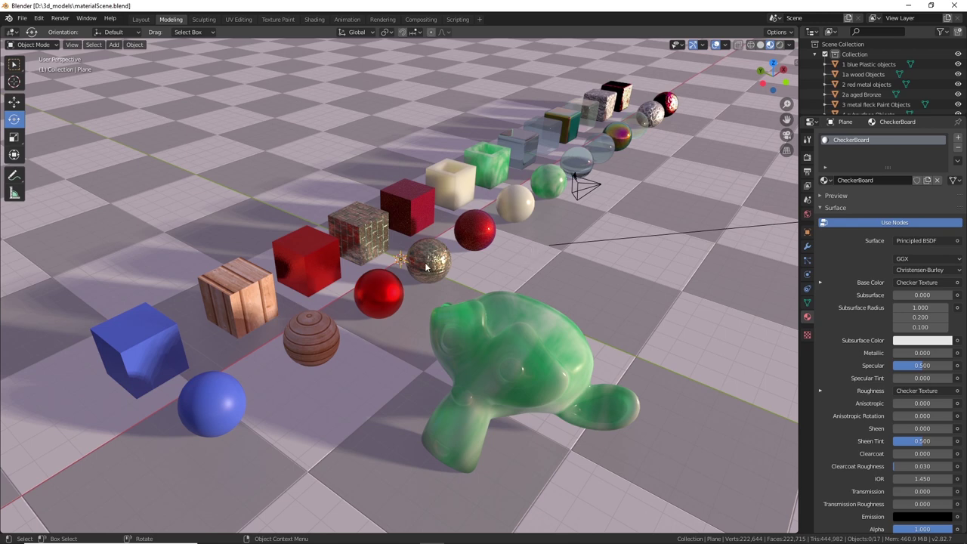
pyautogui.keyDown('shift'); pyautogui.moveTo(391, 266); pyautogui.dragTo(455, 257, button='middle'); pyautogui.keyUp('shift')
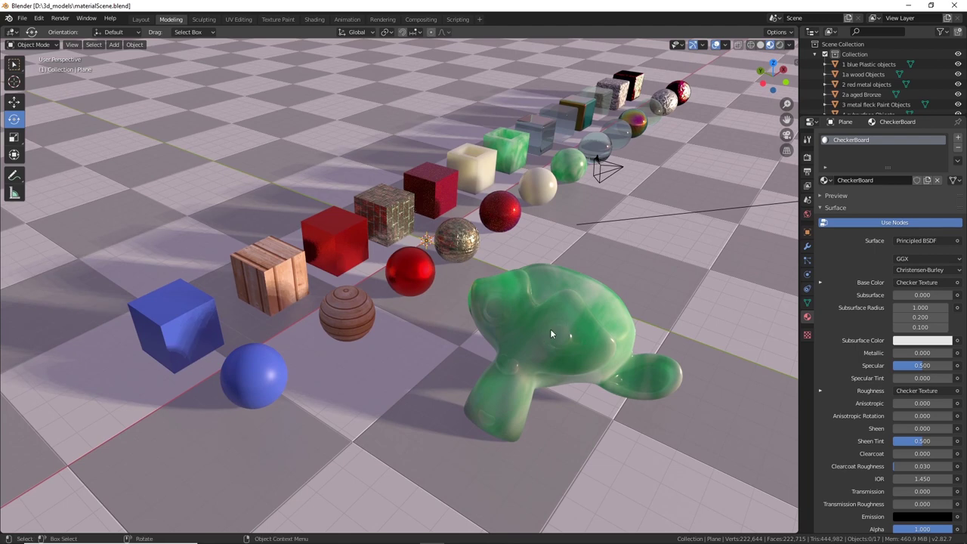
pyautogui.moveTo(459, 277); pyautogui.dragTo(432, 285, button='middle')
pyautogui.scroll(5, 432, 286)
pyautogui.scroll(-5, 483, 276)
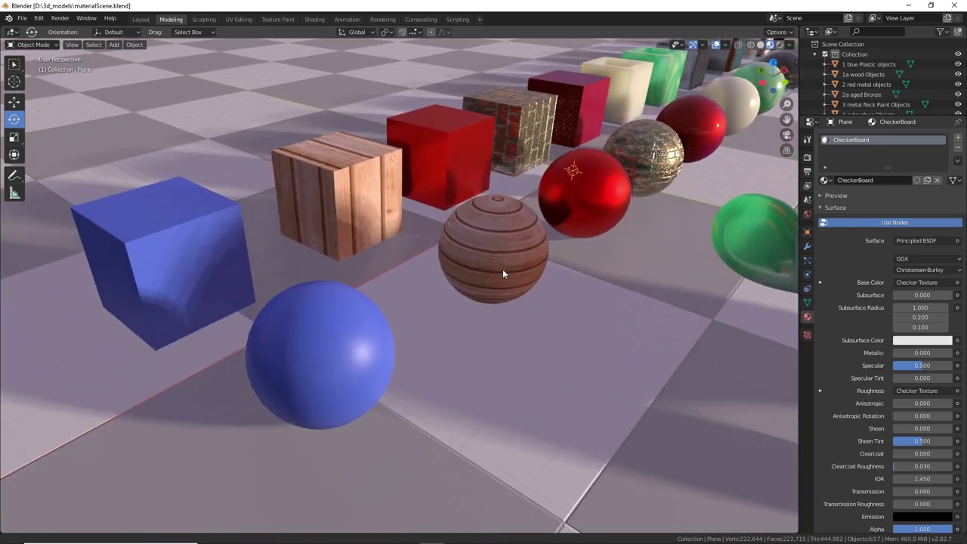
pyautogui.moveTo(503, 269); pyautogui.dragTo(475, 307, button='middle')
pyautogui.scroll(5, 222, 296)
pyautogui.scroll(-6, 223, 296)
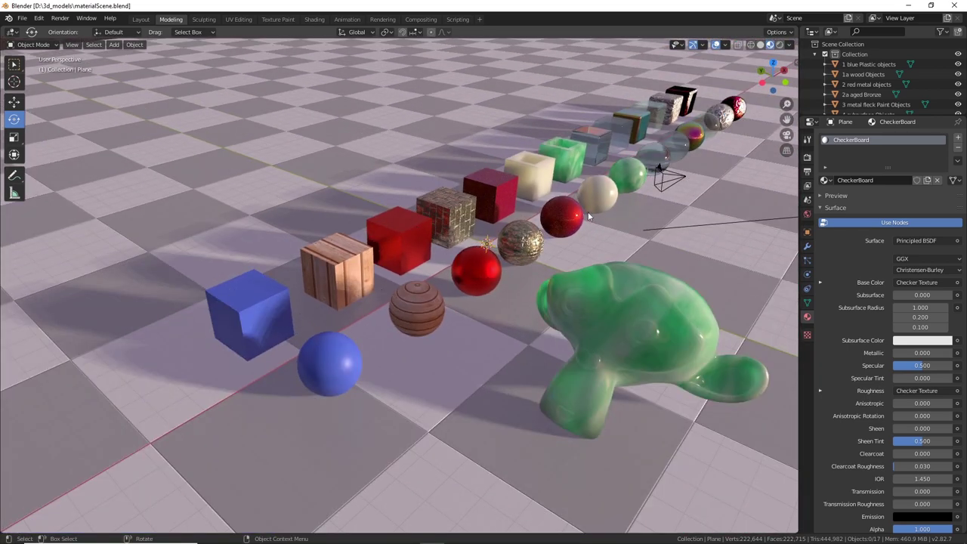
pyautogui.scroll(5, 600, 225)
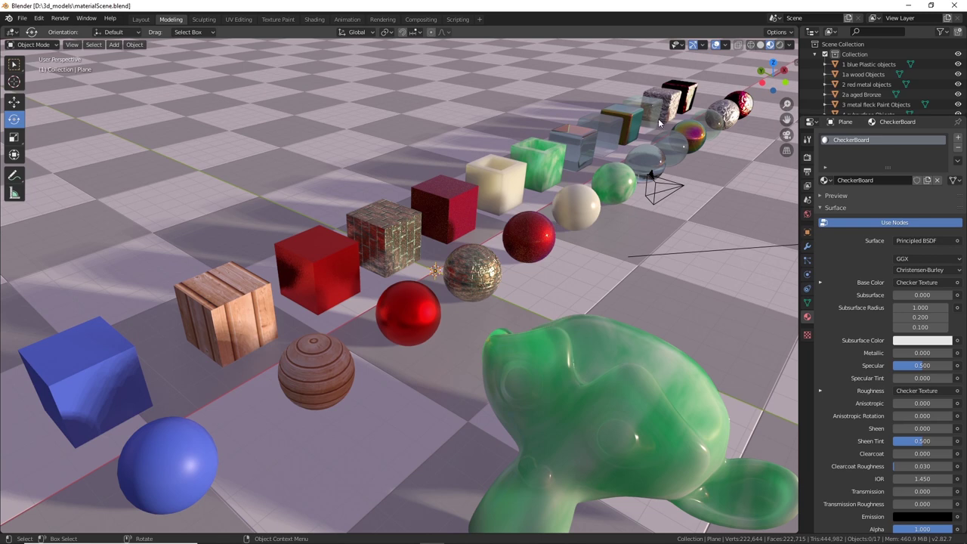
pyautogui.moveTo(582, 220); pyautogui.dragTo(603, 235, button='middle')
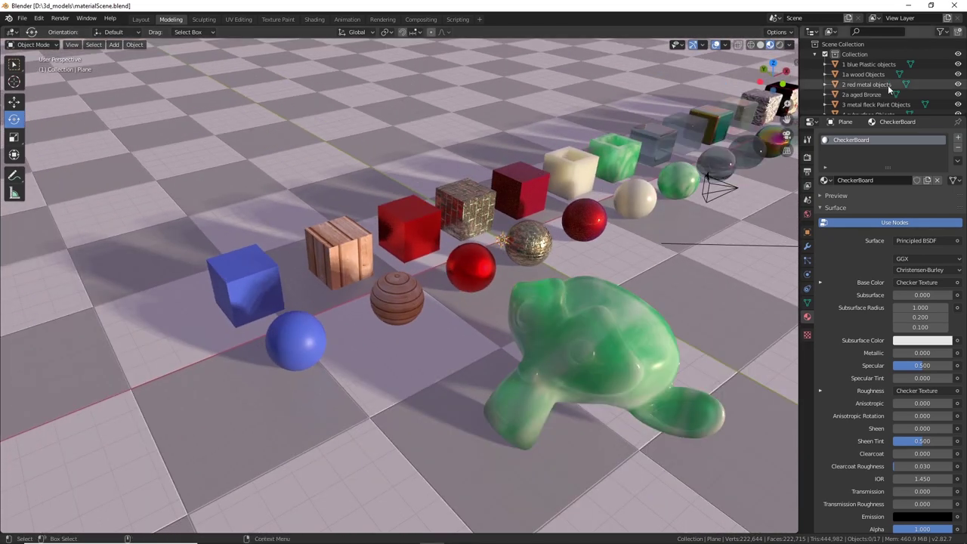
# Hide the 1a wood Objects and the 2 red metal objects in the scene
pyautogui.click(958, 74)
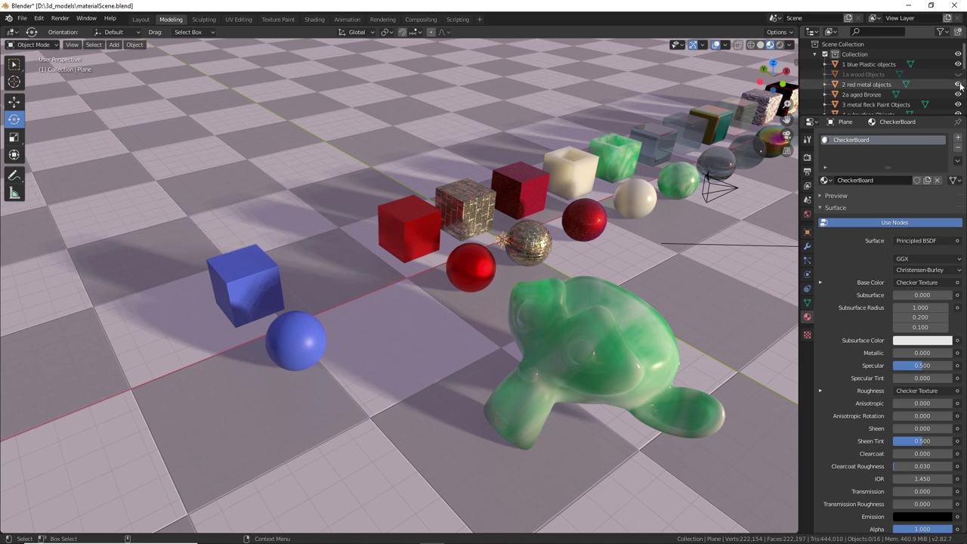
pyautogui.click(958, 84)
# Turn on the Screencast Keys display for the 3D viewport and collapse the viewport's sidebar
pyautogui.click(797, 61)
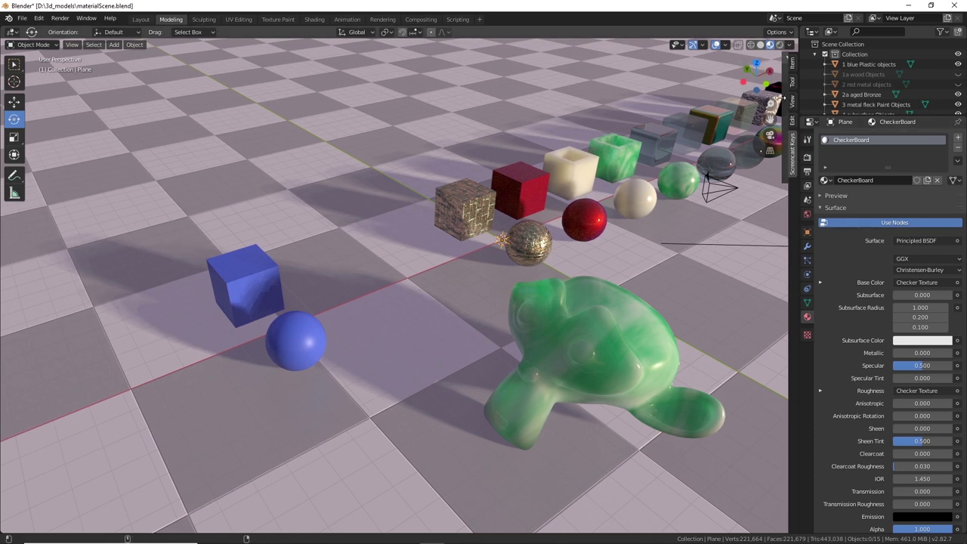
pyautogui.moveTo(779, 96); pyautogui.dragTo(709, 106)
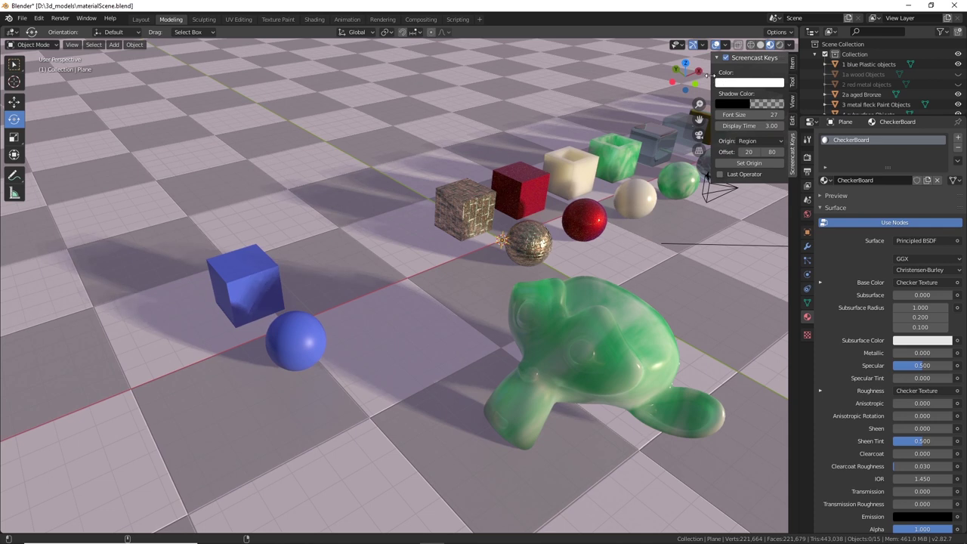
pyautogui.click(725, 58)
pyautogui.moveTo(714, 71); pyautogui.dragTo(814, 70)
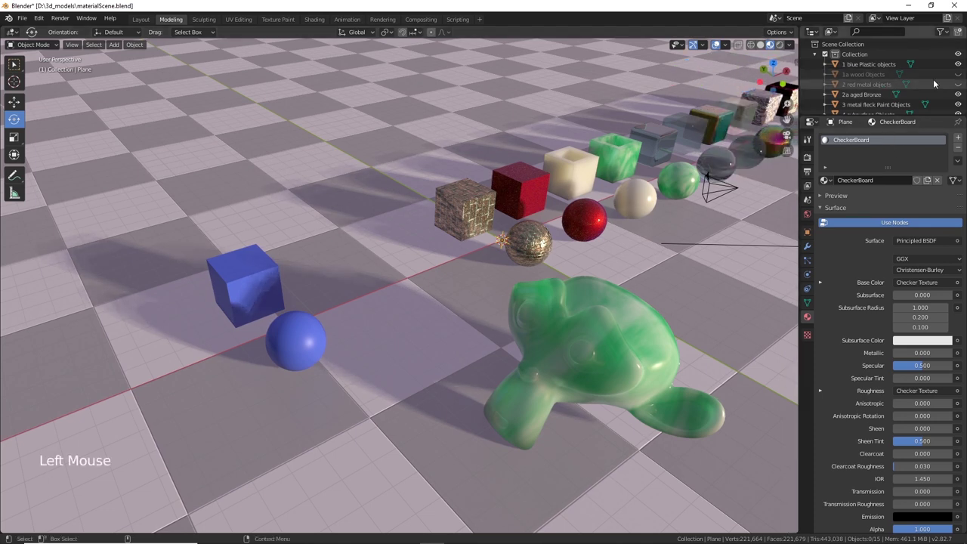
# Hide the 2a aged Bronze, 3 metal fleck Paint, 4 subsurface and 5 jade subsurface objects
pyautogui.click(958, 94)
pyautogui.click(958, 104)
pyautogui.scroll(-3, 959, 83)
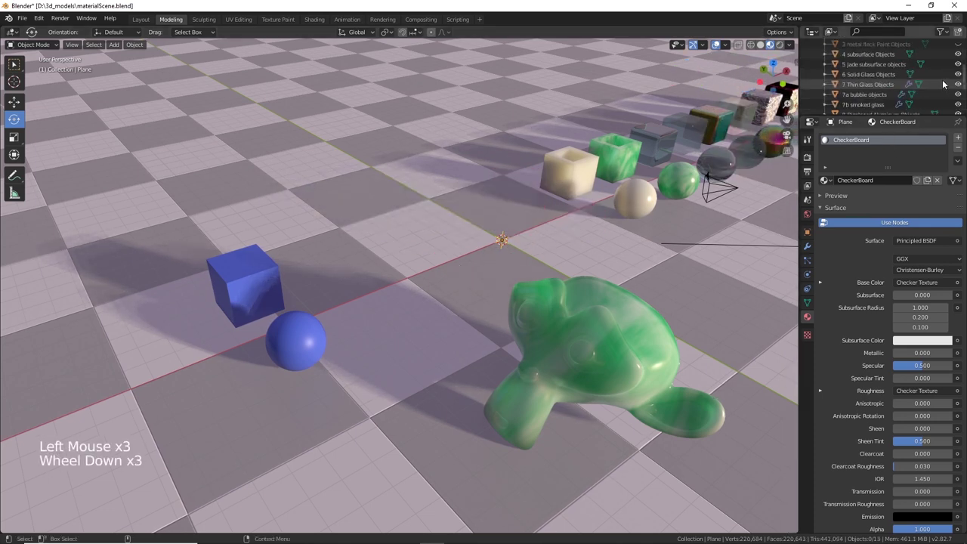
pyautogui.click(958, 54)
pyautogui.click(958, 64)
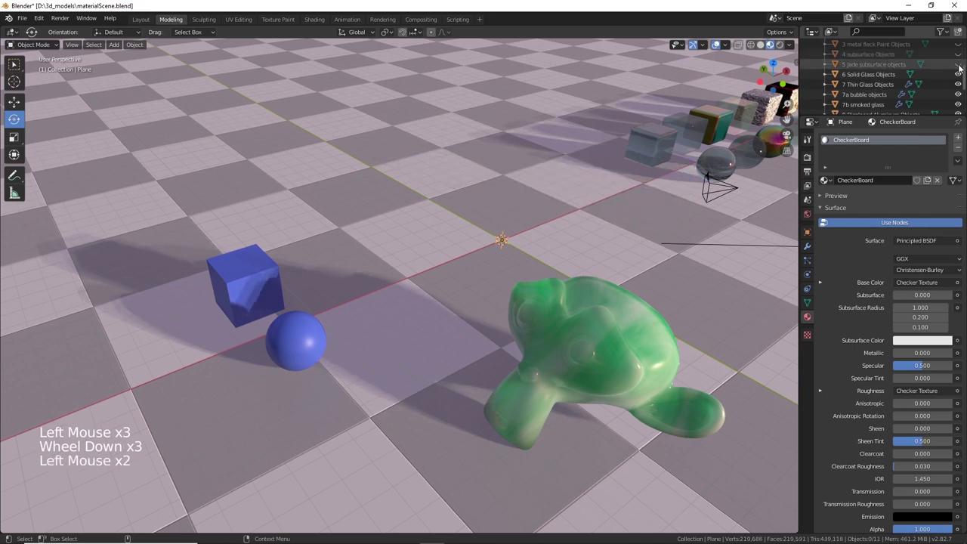
# Hide the 6 Solid Glass, 7 Thin Glass, 7a bubble, 7b smoked glass, 8 Displaced Aluminum and 9 Toon Shaded objects
pyautogui.click(958, 74)
pyautogui.click(958, 84)
pyautogui.click(958, 94)
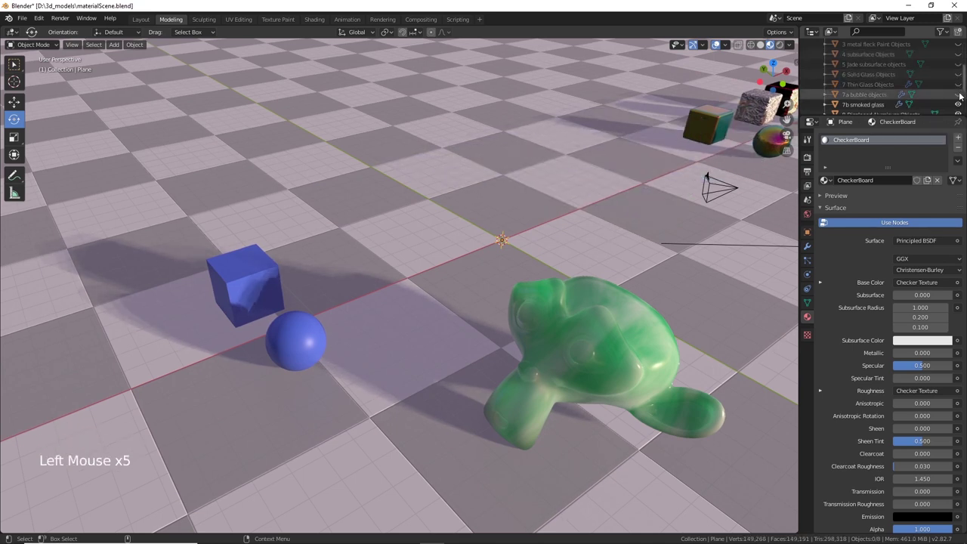
pyautogui.click(958, 104)
pyautogui.scroll(-2, 941, 94)
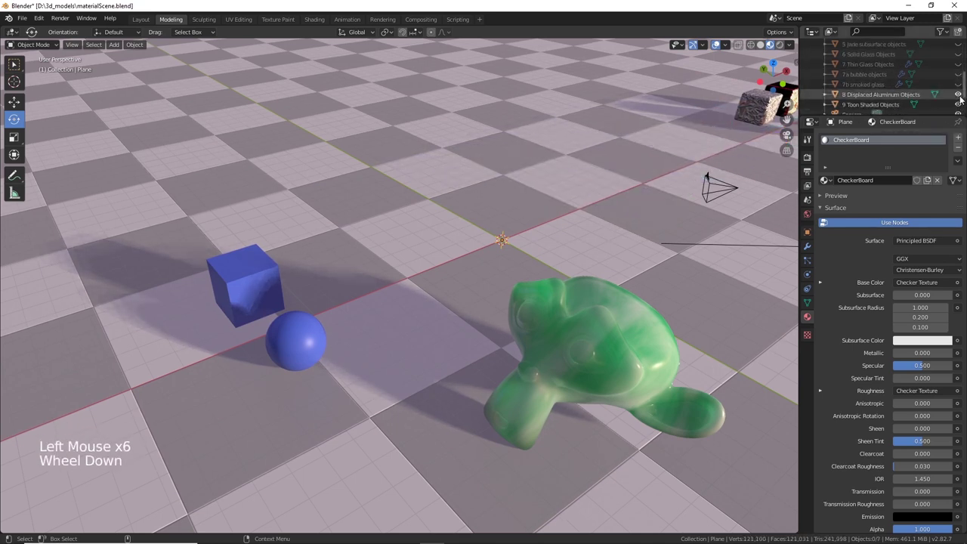
pyautogui.click(958, 94)
pyautogui.click(958, 104)
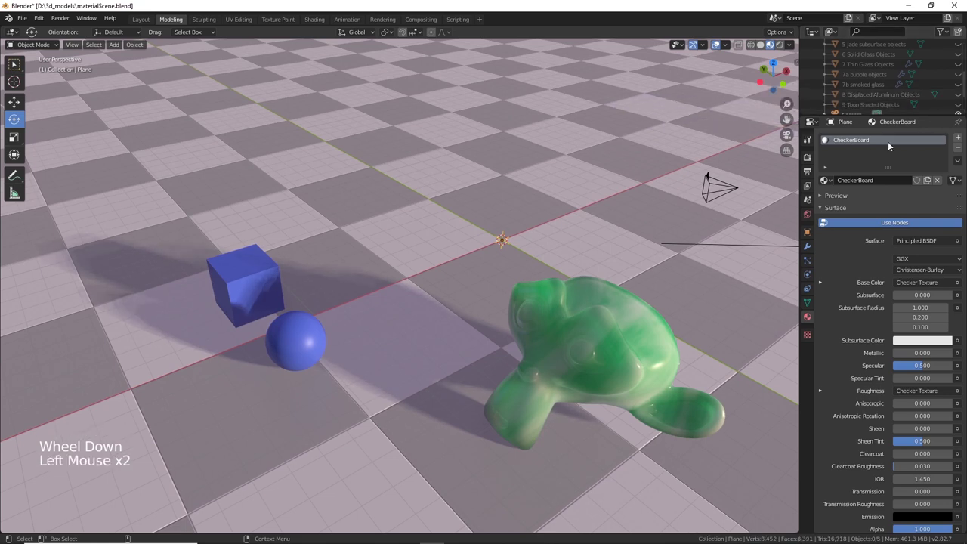
# Move the Suzanne monkey head along the X axis, bringing it alongside the blue cube and sphere
pyautogui.click(605, 338)
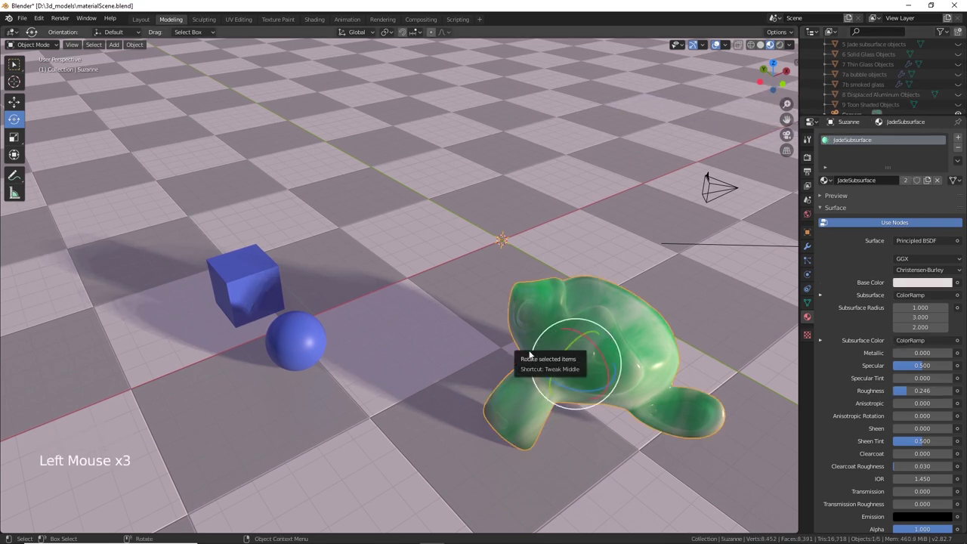
pyautogui.press('w')
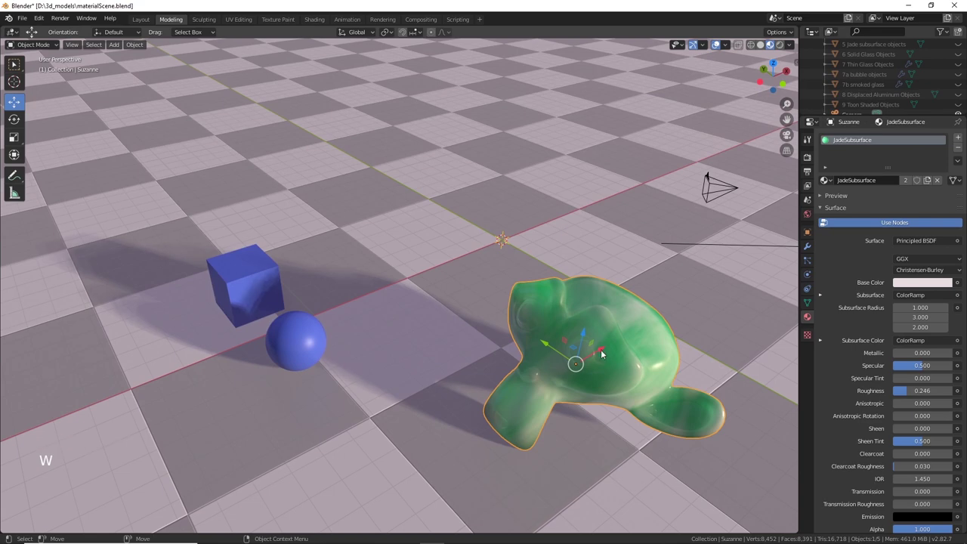
pyautogui.moveTo(586, 335); pyautogui.dragTo(501, 384)
pyautogui.keyDown('alt'); pyautogui.moveTo(502, 384); pyautogui.dragTo(648, 300); pyautogui.keyUp('alt')
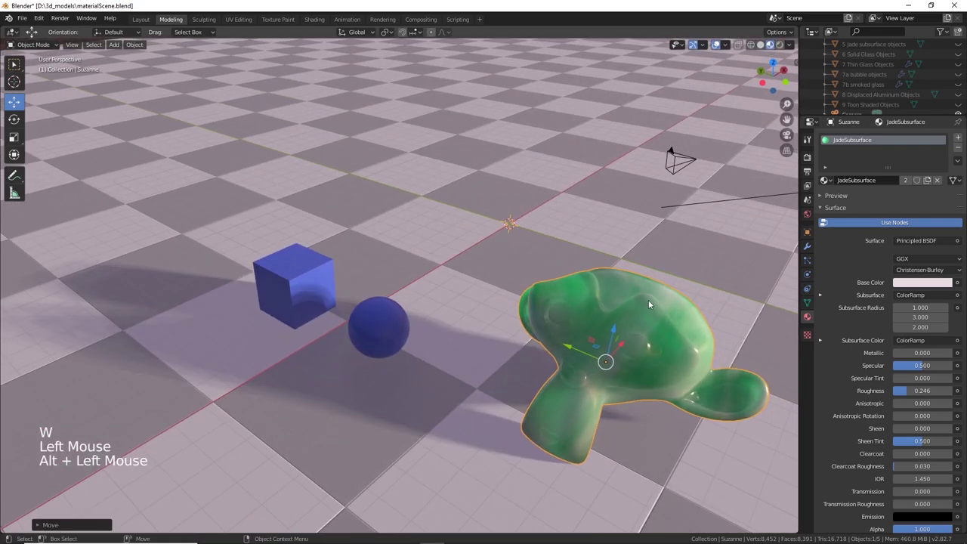
# Replace the monkey head's JadeSubsurface material with the existing Plastic material
pyautogui.click(826, 180)
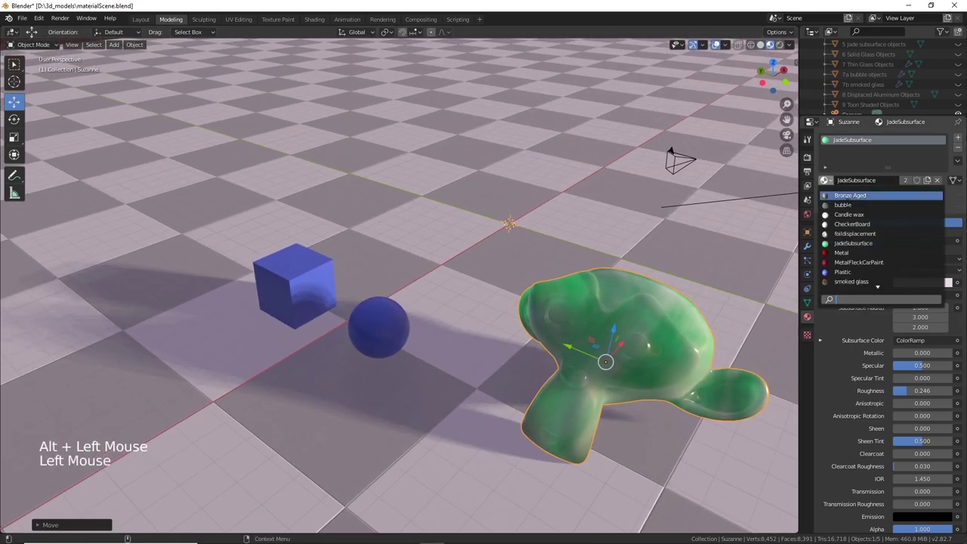
pyautogui.click(847, 271)
pyautogui.keyDown('alt'); pyautogui.moveTo(534, 280); pyautogui.dragTo(515, 275); pyautogui.keyUp('alt')
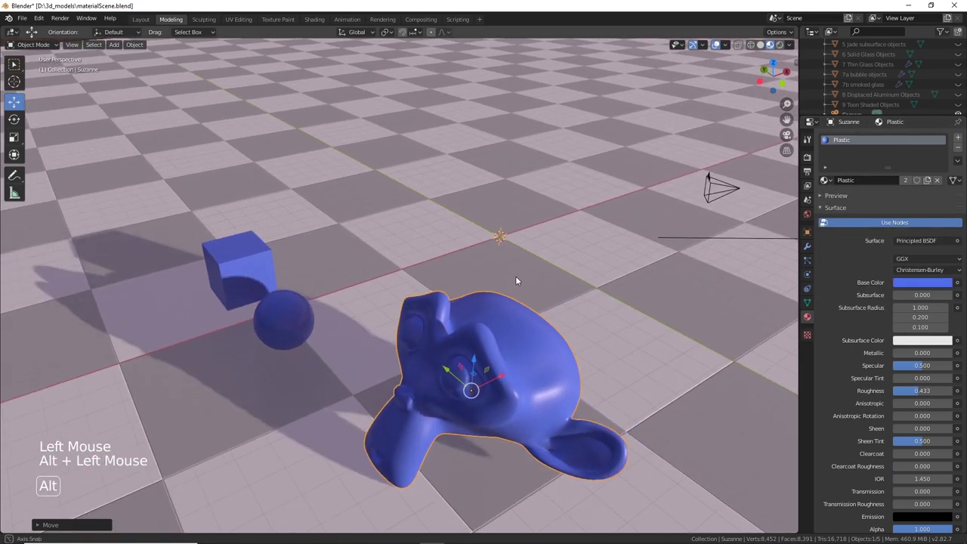
pyautogui.keyDown('alt'); pyautogui.middleClick(491, 263); pyautogui.keyUp('alt')
pyautogui.keyDown('alt'); pyautogui.scroll(2, 510, 220); pyautogui.keyUp('alt')
pyautogui.scroll(5, 332, 107)
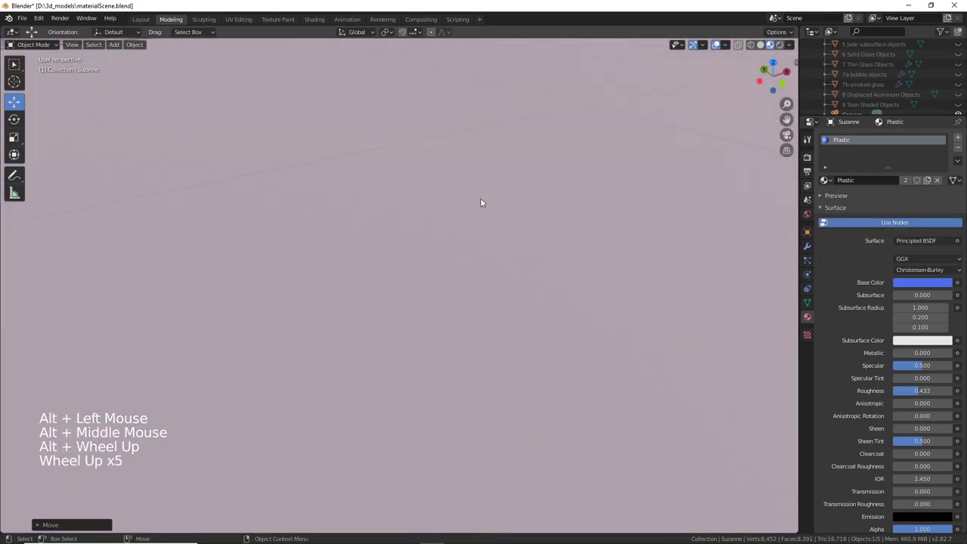
pyautogui.scroll(-7, 481, 199)
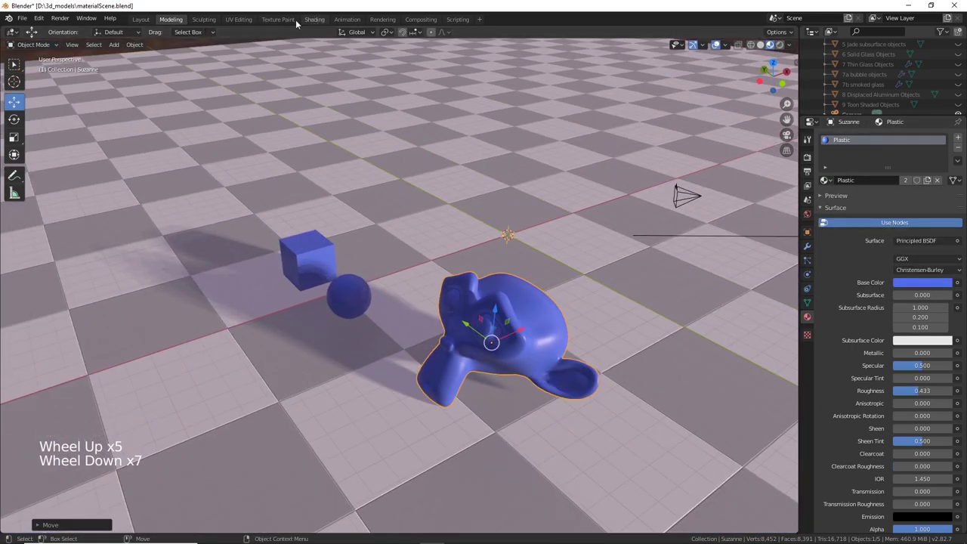
# Switch to the Shading workspace and enlarge its 3D viewport over the node editor
pyautogui.click(314, 20)
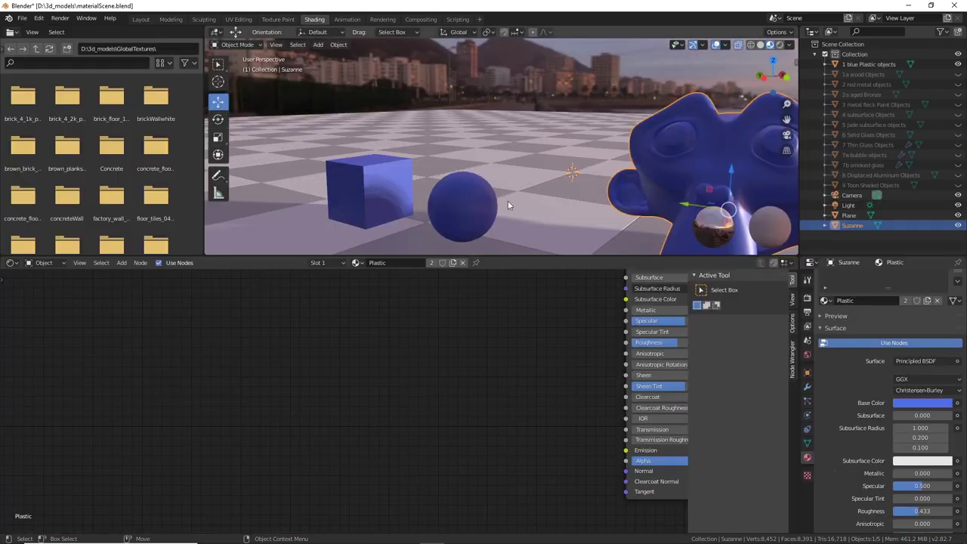
pyautogui.moveTo(543, 258); pyautogui.dragTo(532, 310)
# Reposition the Principled BSDF and Material Output nodes of the Plastic material in the node editor
pyautogui.moveTo(535, 367); pyautogui.dragTo(227, 453, button='middle')
pyautogui.scroll(-3, 315, 468)
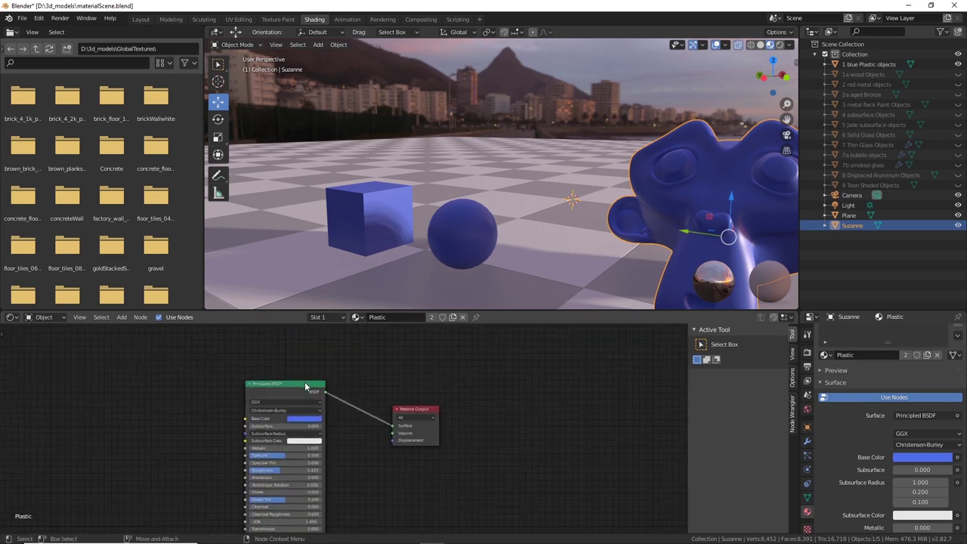
pyautogui.moveTo(306, 386)
pyautogui.mouseDown()
pyautogui.moveTo(309, 345)
pyautogui.moveTo(314, 371)
pyautogui.mouseUp()
pyautogui.moveTo(420, 410); pyautogui.dragTo(463, 395)
pyautogui.moveTo(286, 367); pyautogui.dragTo(342, 364)
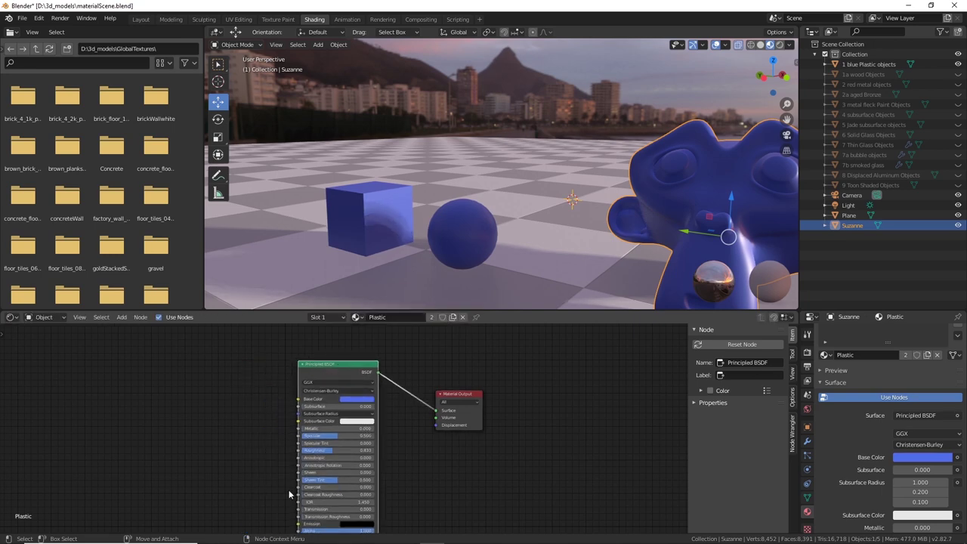
# Place the Material Output node farther from the Principled BSDF and level with its top, and shift the Principled BSDF slightly toward it
pyautogui.moveTo(588, 301); pyautogui.dragTo(529, 287, button='middle')
pyautogui.scroll(1, 506, 351)
pyautogui.moveTo(562, 152); pyautogui.dragTo(540, 207, button='middle')
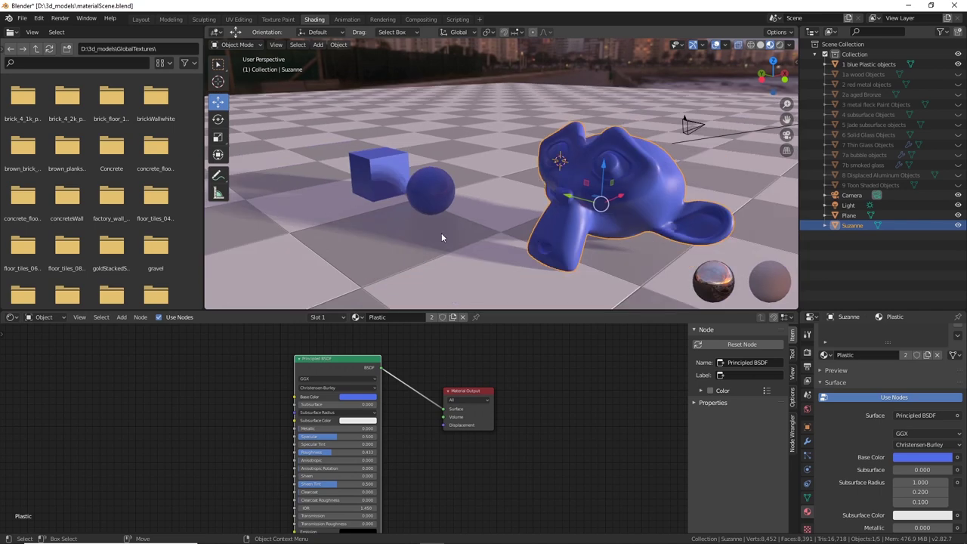
pyautogui.moveTo(474, 194); pyautogui.dragTo(476, 242, button='middle')
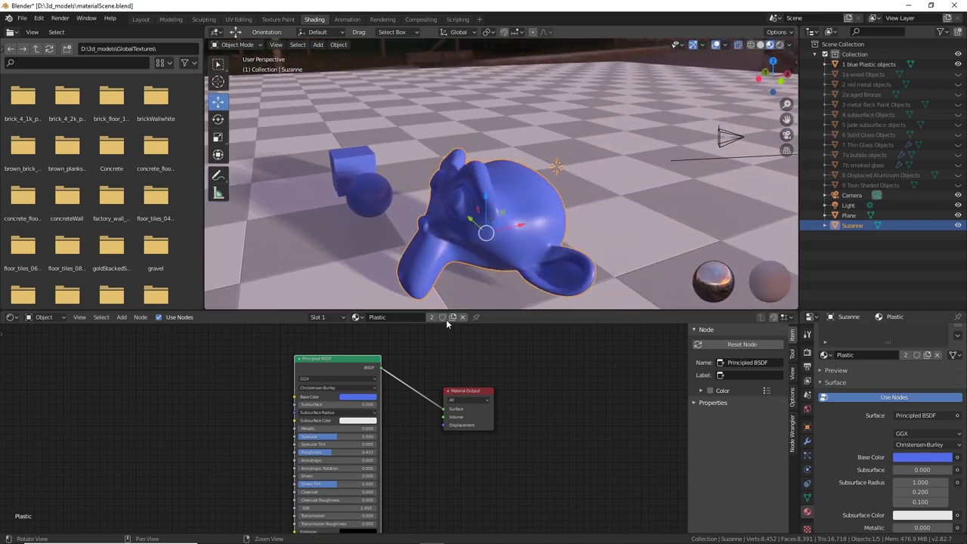
pyautogui.moveTo(463, 390); pyautogui.dragTo(550, 358)
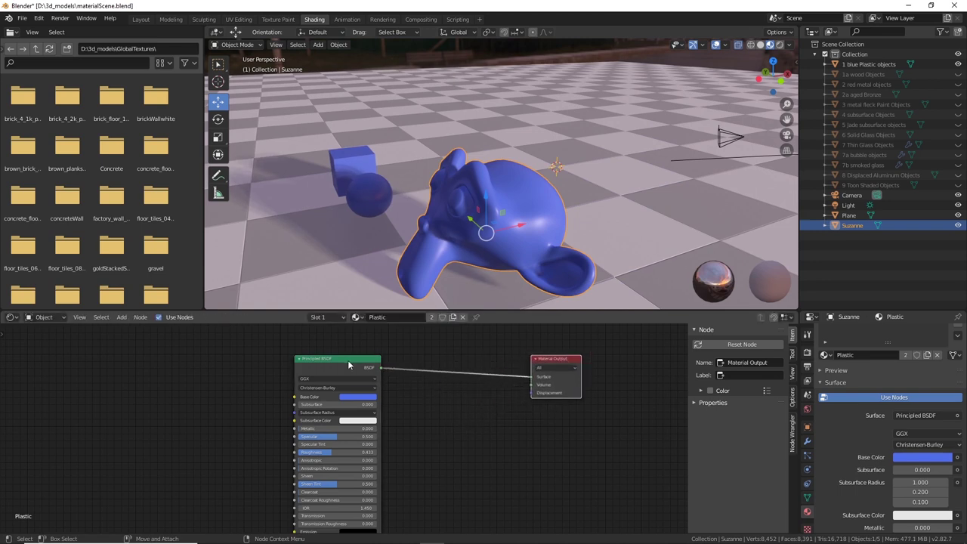
pyautogui.scroll(2, 348, 364)
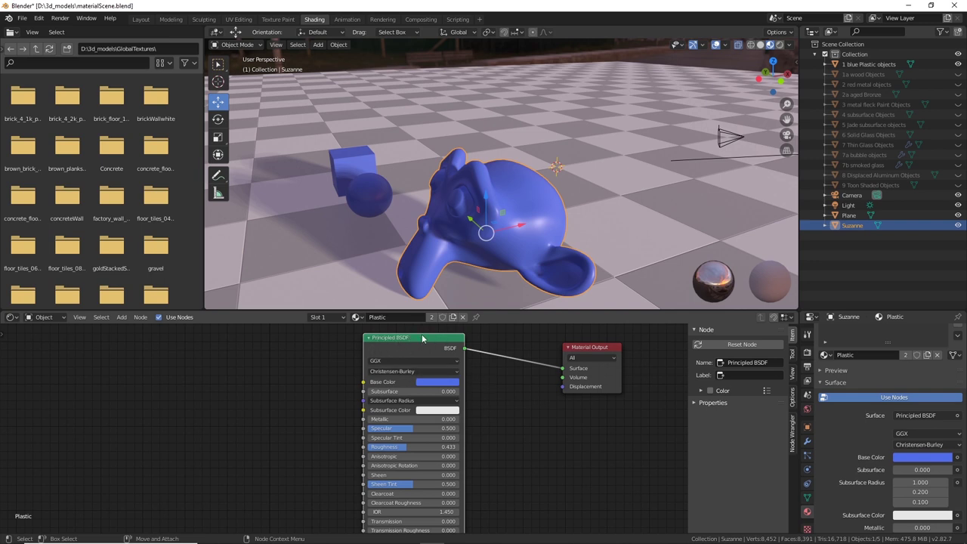
pyautogui.moveTo(423, 338); pyautogui.dragTo(445, 340)
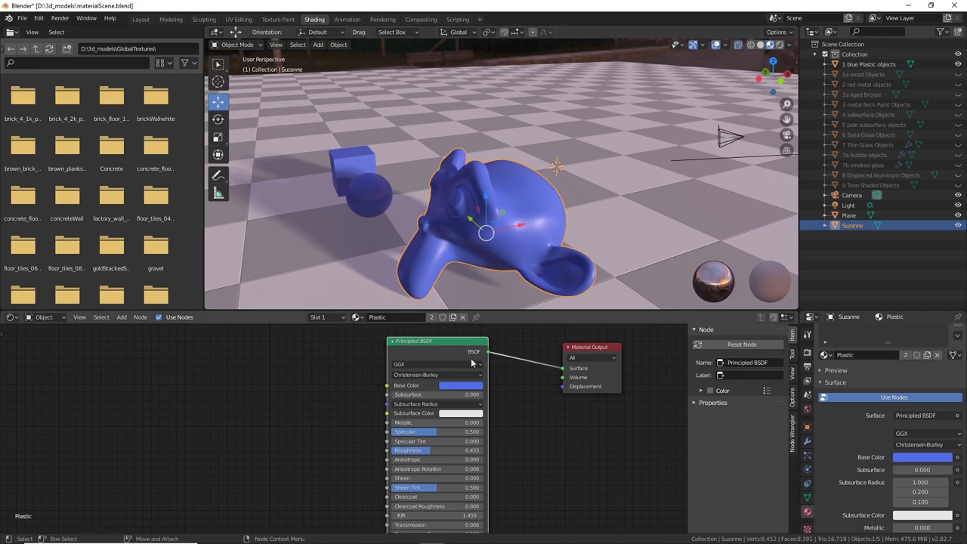
# Change the Principled BSDF base color of the Plastic material to a slightly lighter blue
pyautogui.moveTo(442, 287); pyautogui.dragTo(542, 241, button='middle')
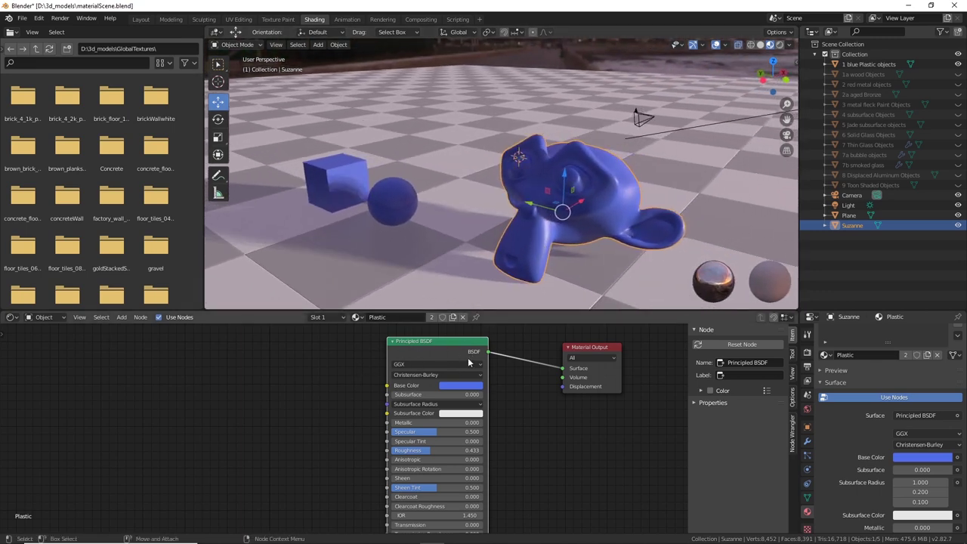
pyautogui.scroll(1, 430, 362)
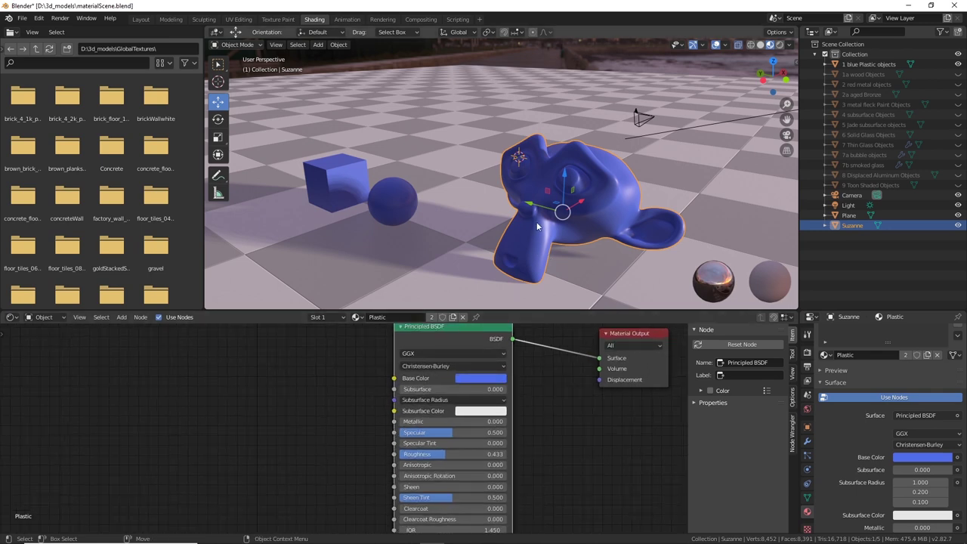
pyautogui.click(488, 382)
pyautogui.moveTo(516, 261)
pyautogui.mouseDown()
pyautogui.moveTo(499, 240)
pyautogui.moveTo(474, 247)
pyautogui.moveTo(497, 239)
pyautogui.moveTo(533, 278)
pyautogui.moveTo(519, 299)
pyautogui.moveTo(473, 297)
pyautogui.moveTo(463, 260)
pyautogui.moveTo(531, 279)
pyautogui.moveTo(514, 256)
pyautogui.mouseUp()
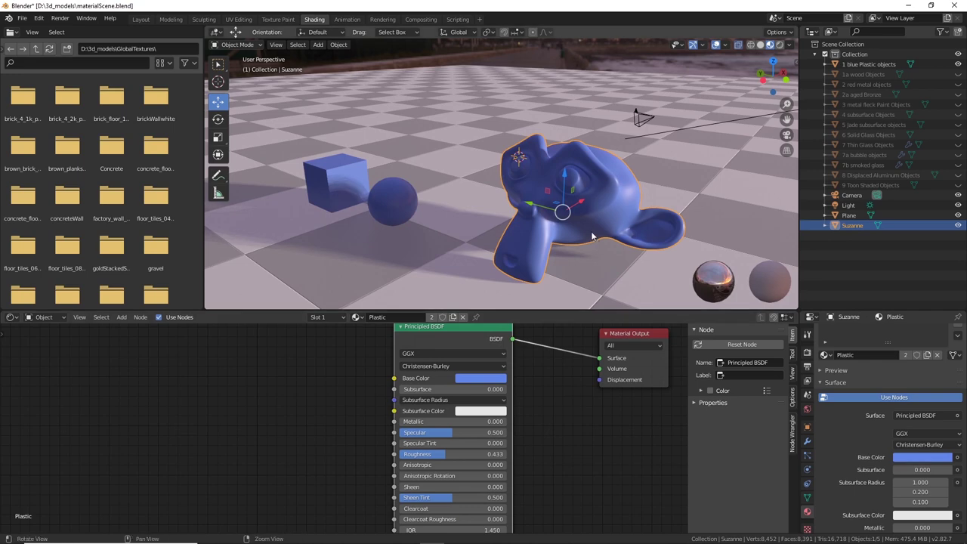
# Raise the Plastic material's Roughness to 0.838
pyautogui.moveTo(595, 239); pyautogui.dragTo(544, 230, button='middle')
pyautogui.scroll(1, 430, 441)
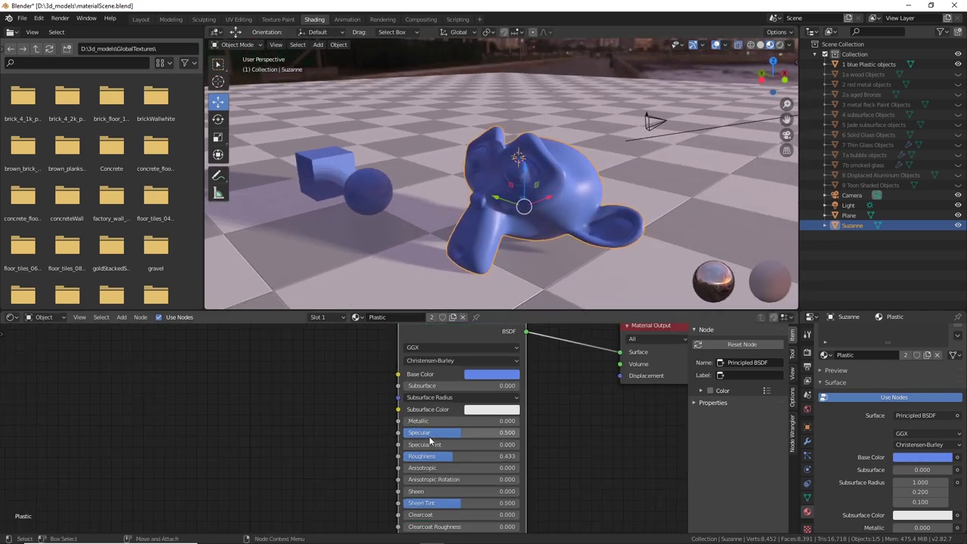
pyautogui.moveTo(450, 459); pyautogui.dragTo(501, 459)
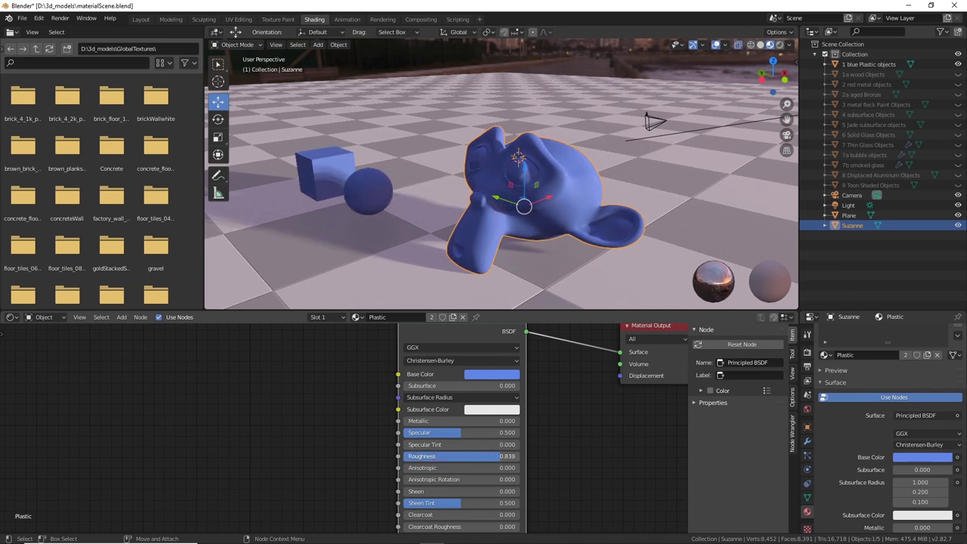
# Lower the Plastic material's Roughness to 0.000 and inspect the reflections on the monkey head
pyautogui.moveTo(498, 456); pyautogui.dragTo(405, 457)
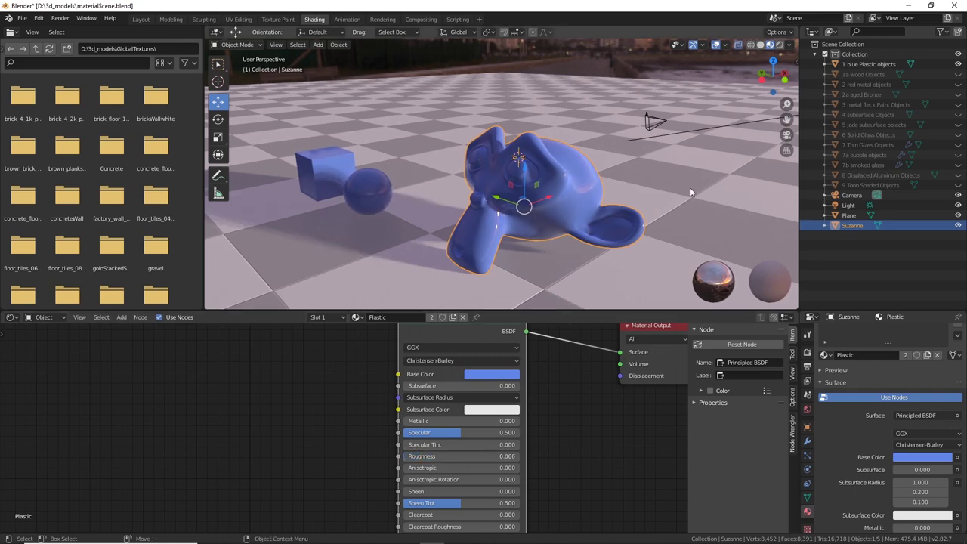
pyautogui.moveTo(690, 187); pyautogui.dragTo(604, 168, button='middle')
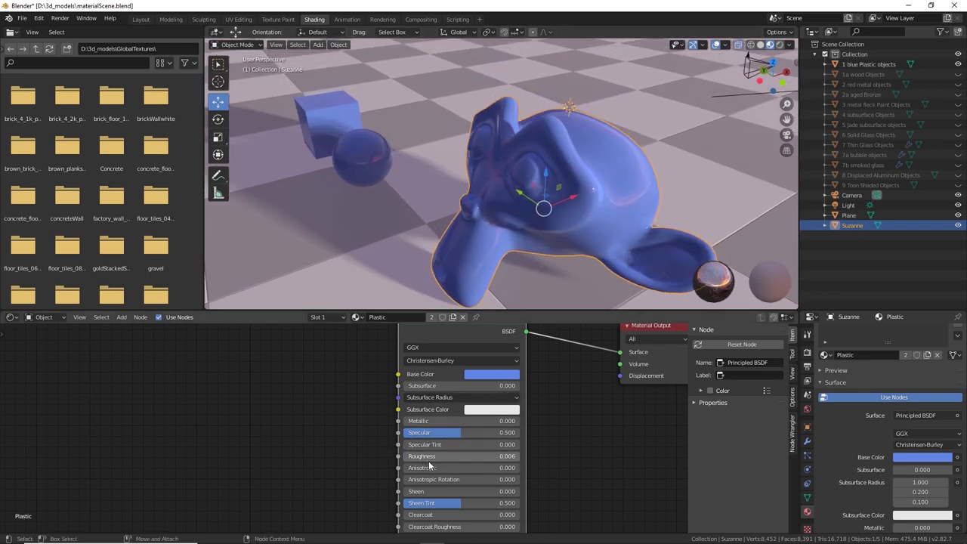
pyautogui.moveTo(438, 459); pyautogui.dragTo(423, 459)
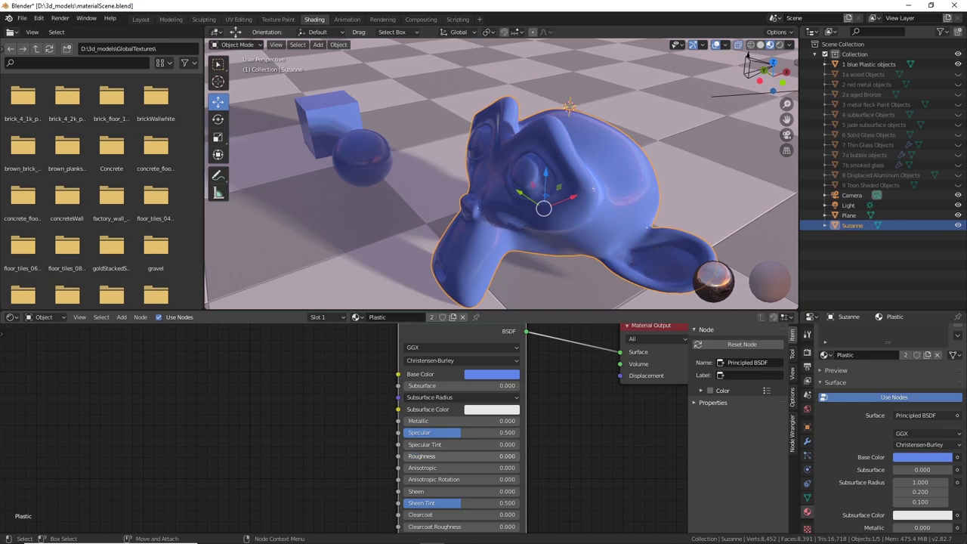
pyautogui.moveTo(583, 225); pyautogui.dragTo(625, 182, button='middle')
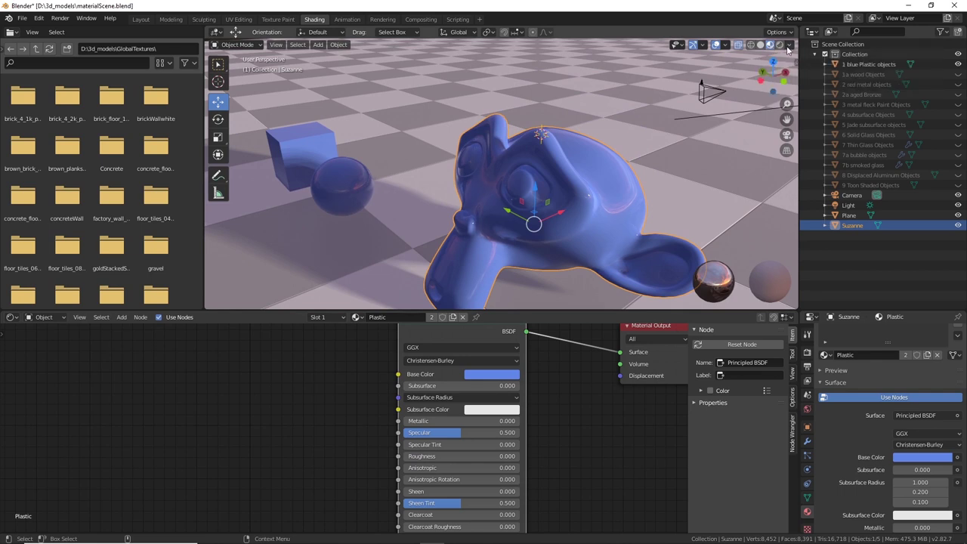
# Turn off Scene Lights and Scene World in the viewport shading settings
pyautogui.click(788, 45)
pyautogui.click(733, 94)
pyautogui.click(733, 105)
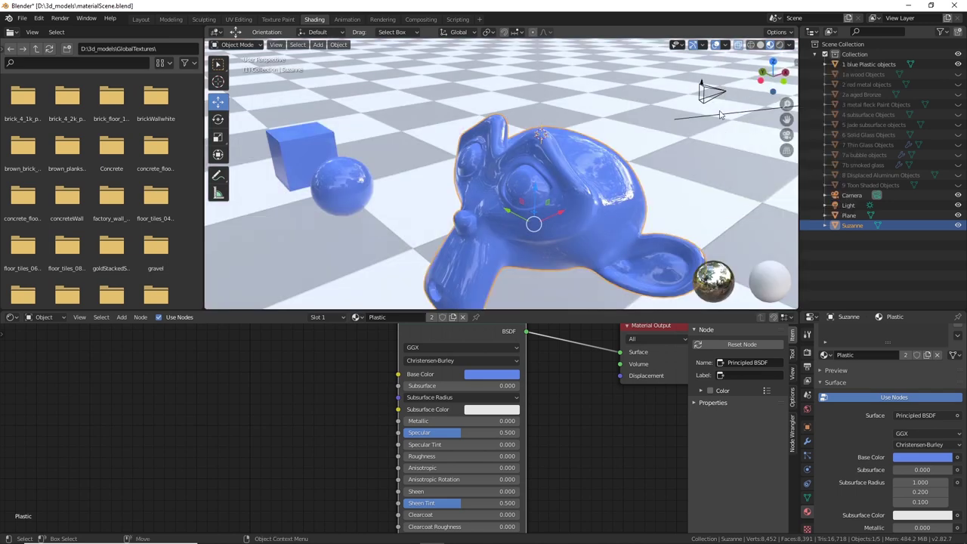
# Try the purple environment for the viewport preview lighting, and choose the black studio environment instead
pyautogui.click(790, 46)
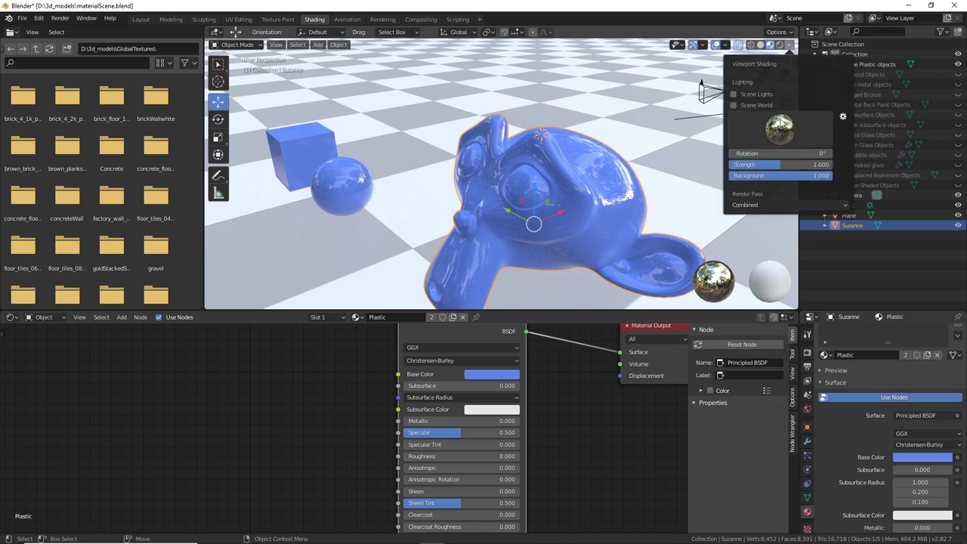
pyautogui.click(780, 130)
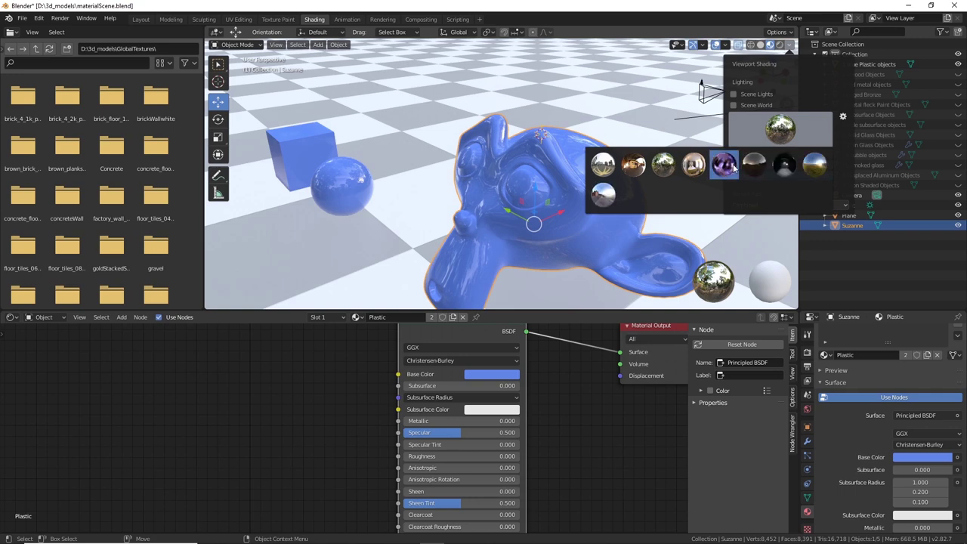
pyautogui.click(723, 165)
pyautogui.click(781, 131)
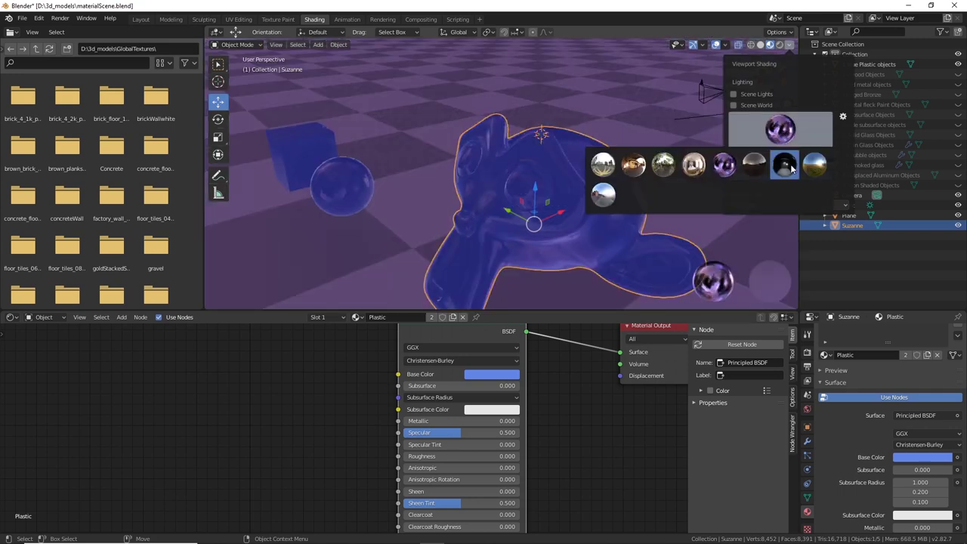
pyautogui.click(788, 165)
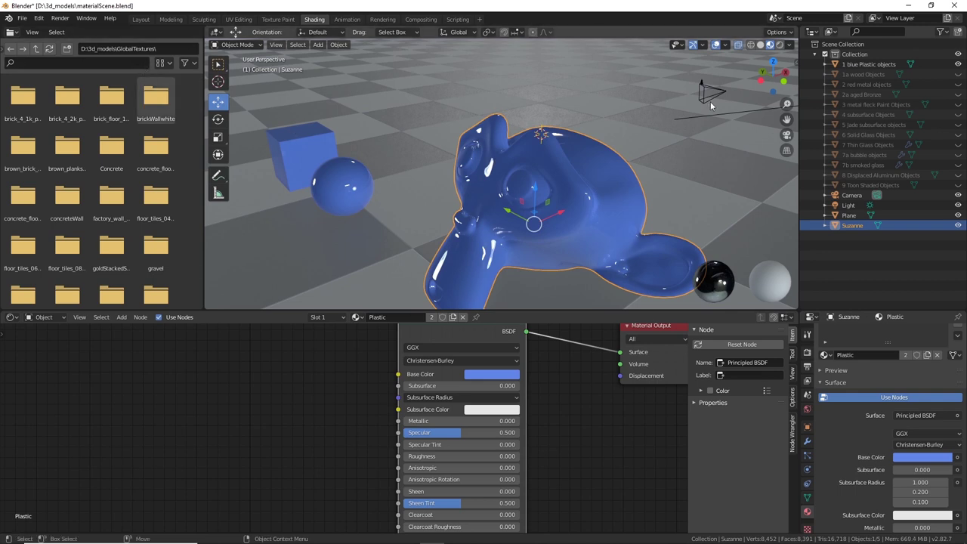
# Look through the camera and, with the camera locked to the view, frame the monkey head, cube and sphere
pyautogui.click(786, 134)
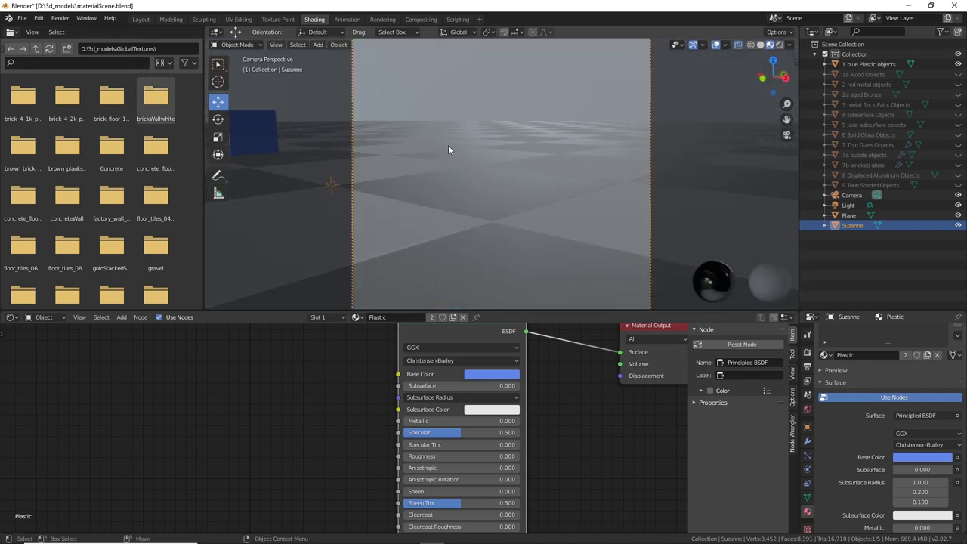
pyautogui.click(796, 60)
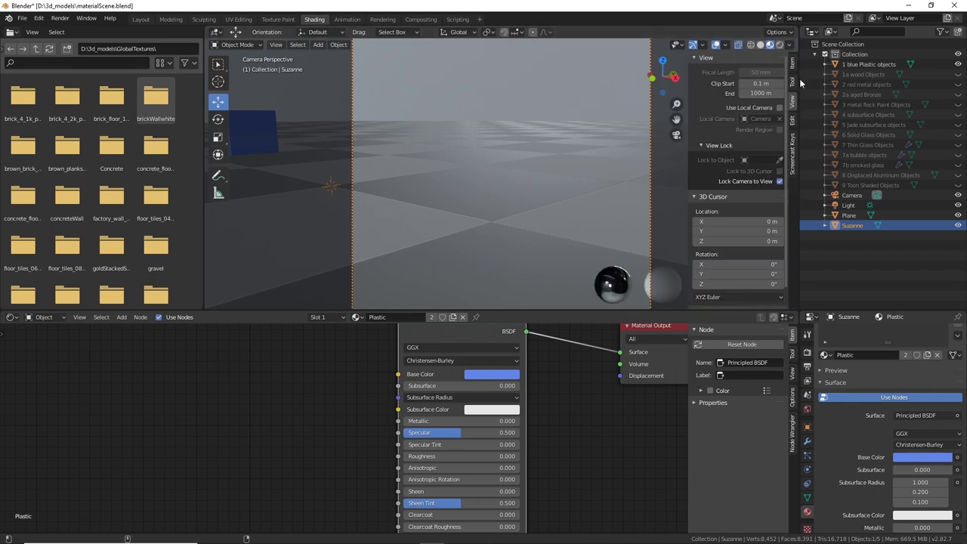
pyautogui.moveTo(476, 146); pyautogui.dragTo(533, 100, button='middle')
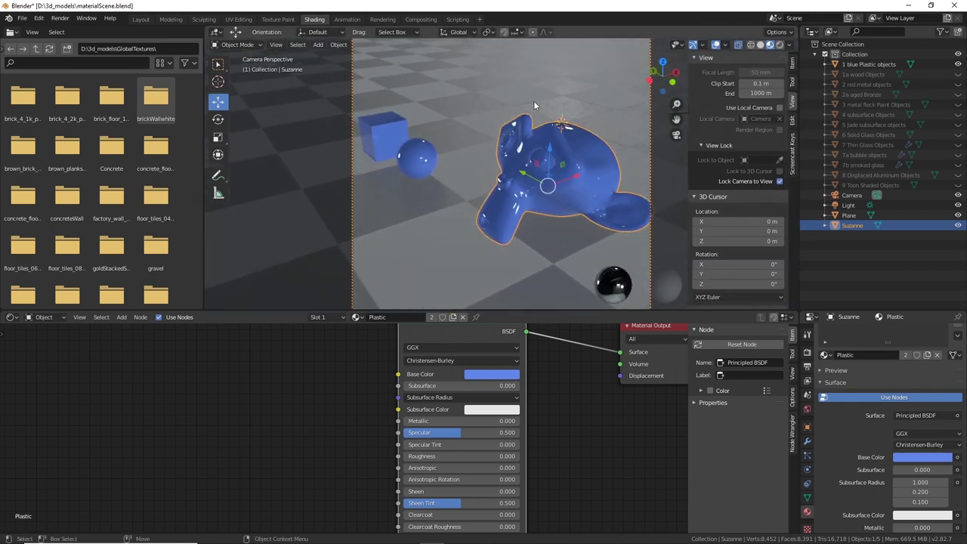
# Render the image from the camera, examine the plastic objects up close in the render window, and close it
pyautogui.click(60, 19)
pyautogui.click(71, 32)
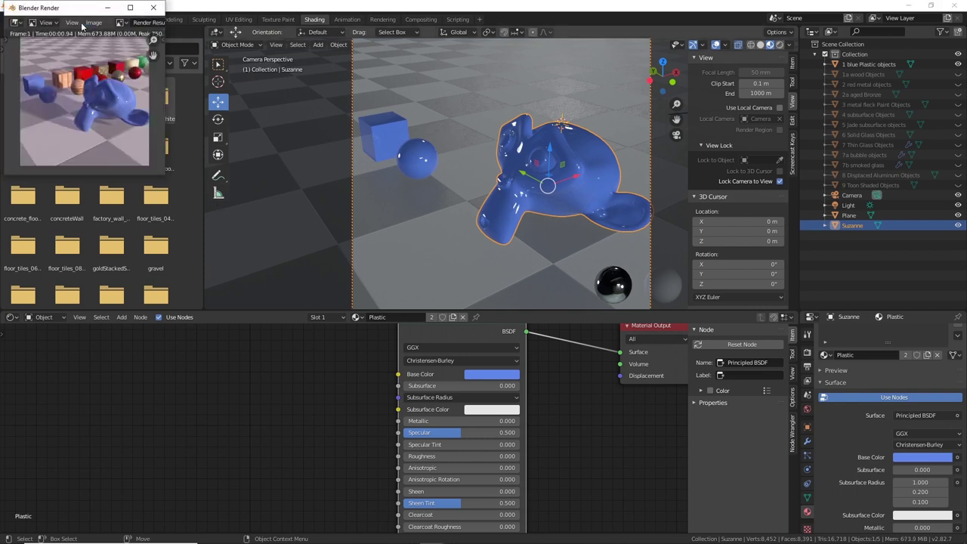
pyautogui.moveTo(85, 9); pyautogui.dragTo(150, 75)
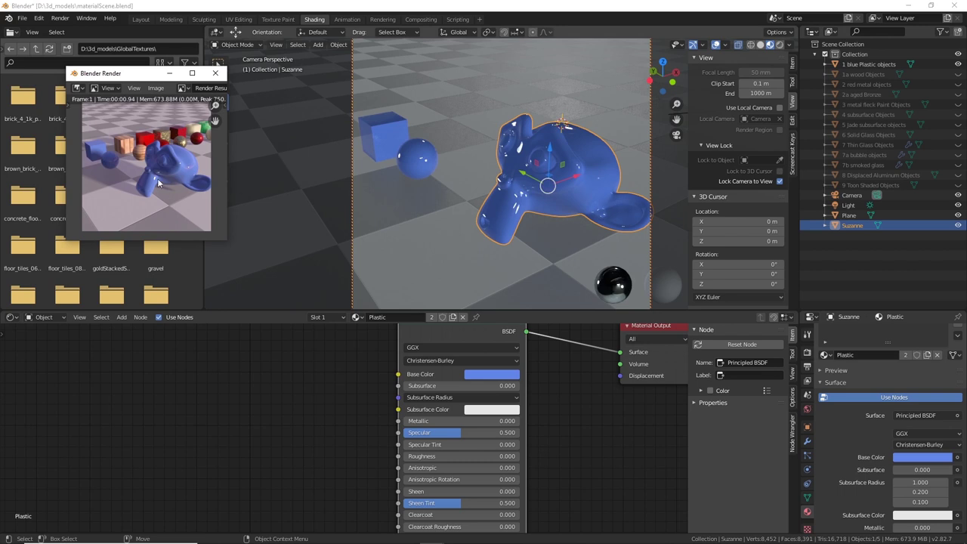
pyautogui.scroll(3, 158, 178)
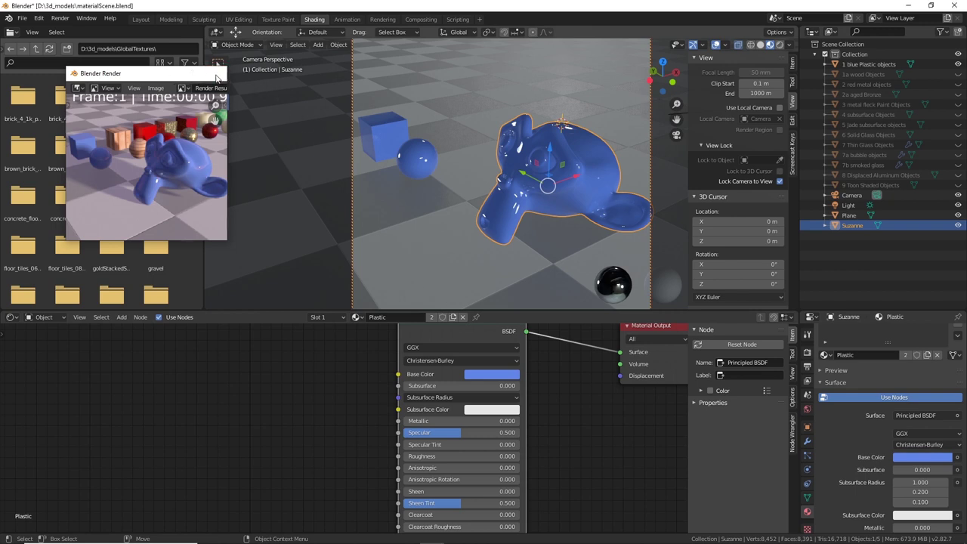
pyautogui.click(216, 74)
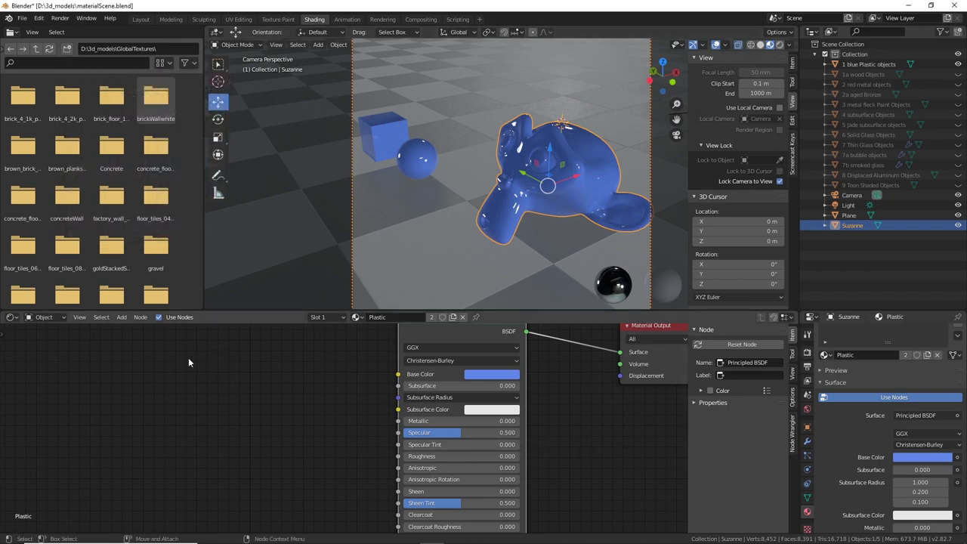
# Show the World nodes in the shader editor and disconnect the the_sky_is_on_fire_2k.hdr texture from the Background color
pyautogui.click(45, 316)
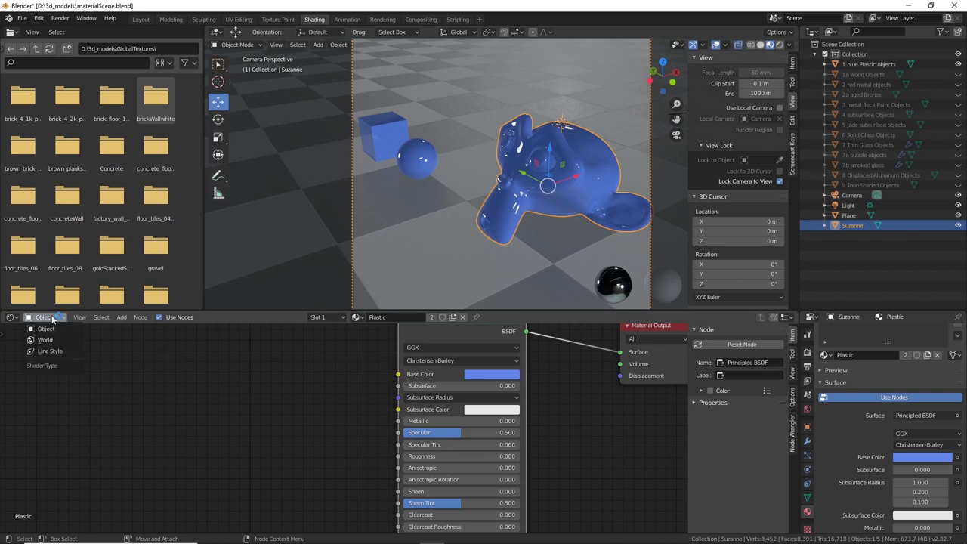
pyautogui.click(53, 340)
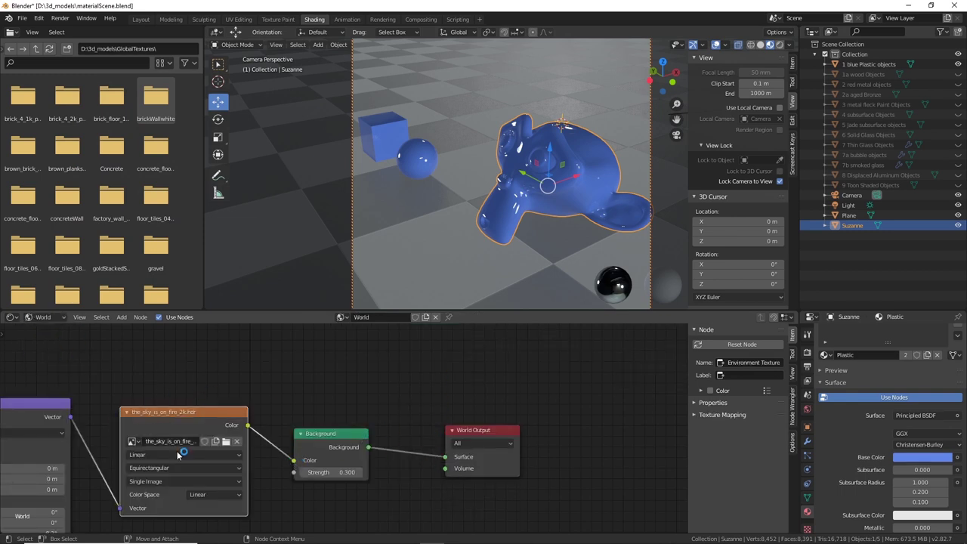
pyautogui.moveTo(295, 462); pyautogui.dragTo(281, 415)
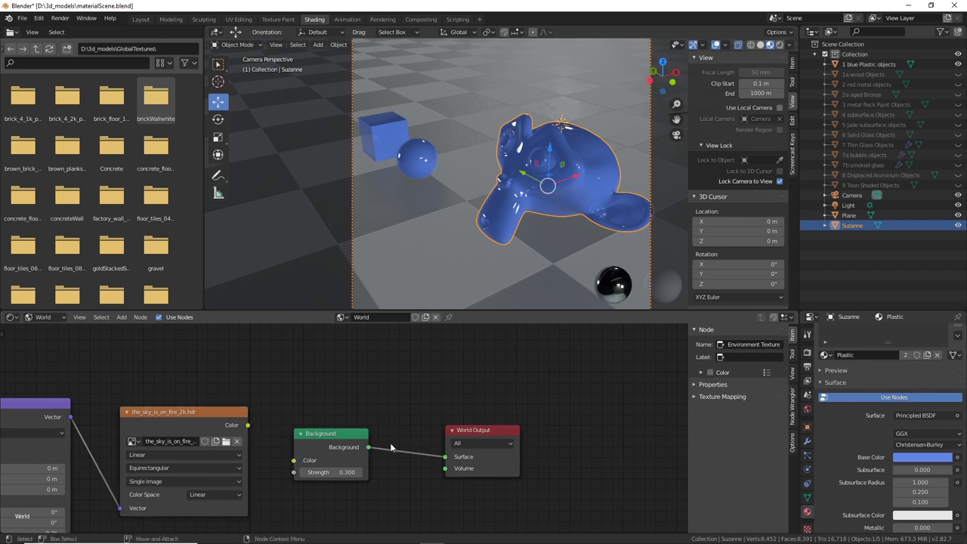
pyautogui.moveTo(342, 436); pyautogui.dragTo(338, 435)
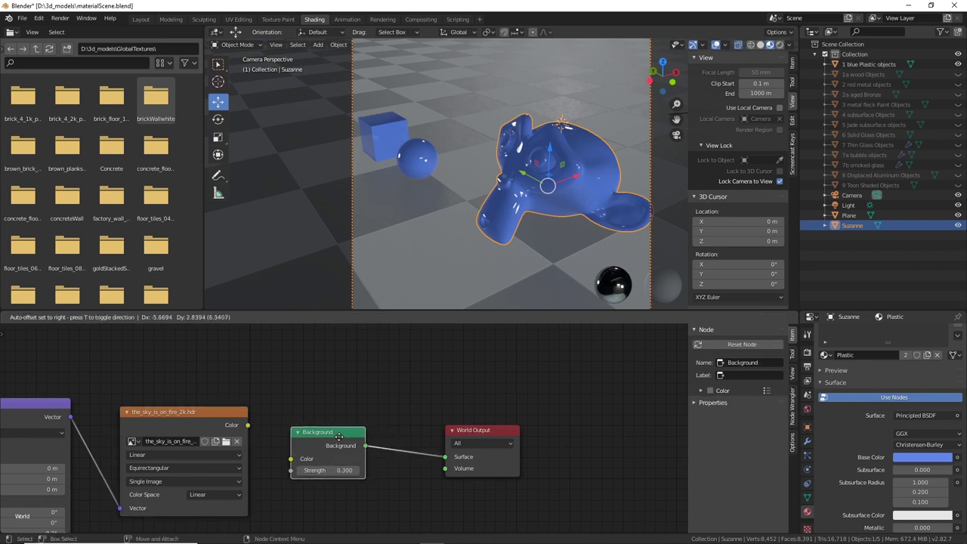
# Enable Scene World and Scene Lights in the viewport shading, and hide the Light object in the viewport
pyautogui.click(791, 45)
pyautogui.click(732, 105)
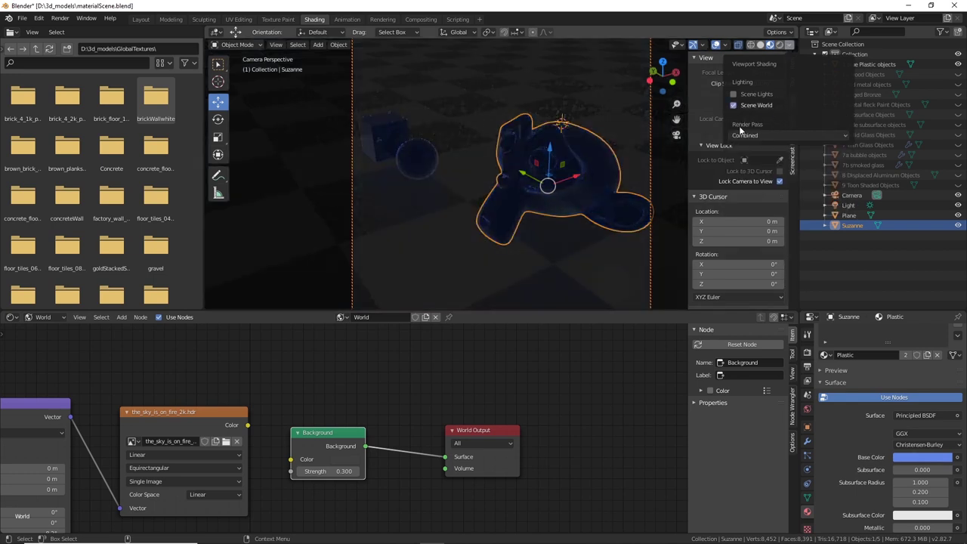
pyautogui.click(732, 93)
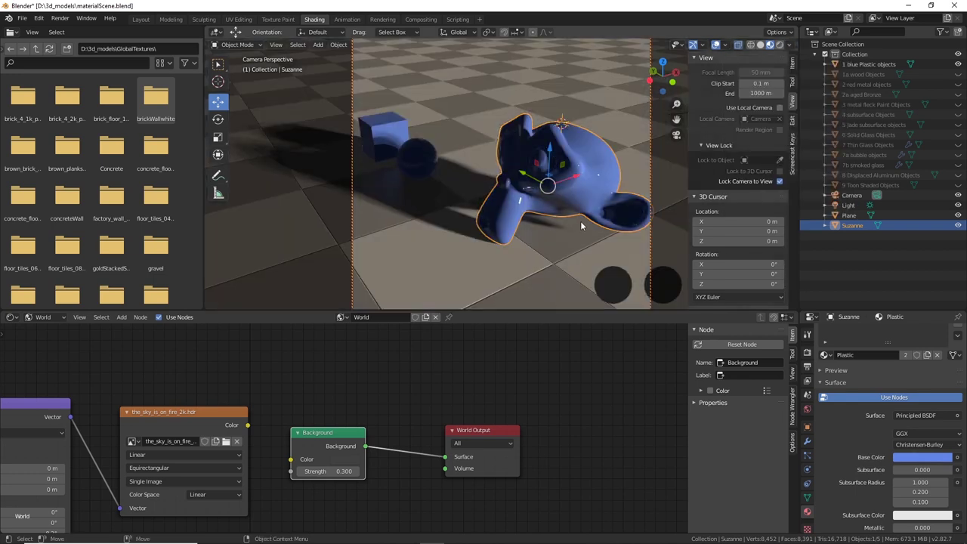
pyautogui.hotkey('ctrl', 'z')
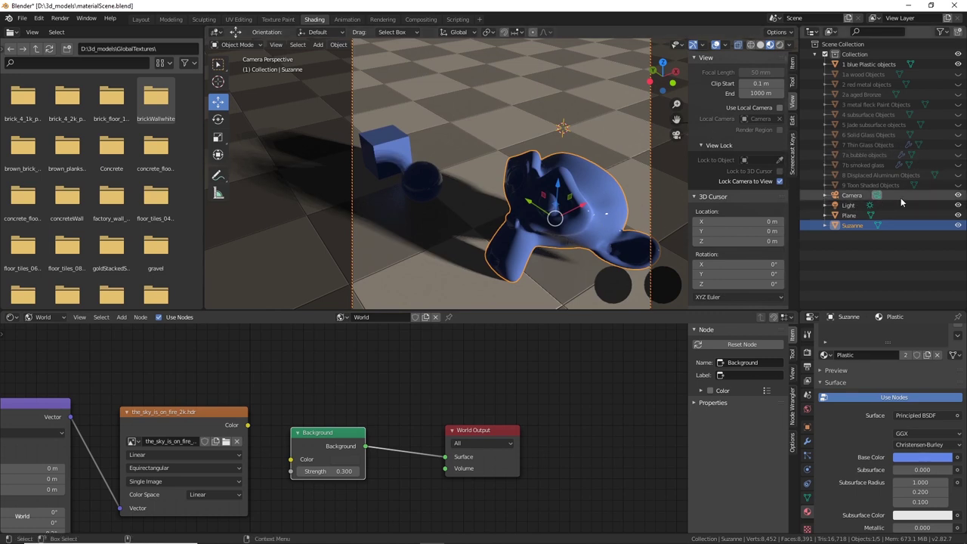
pyautogui.click(957, 205)
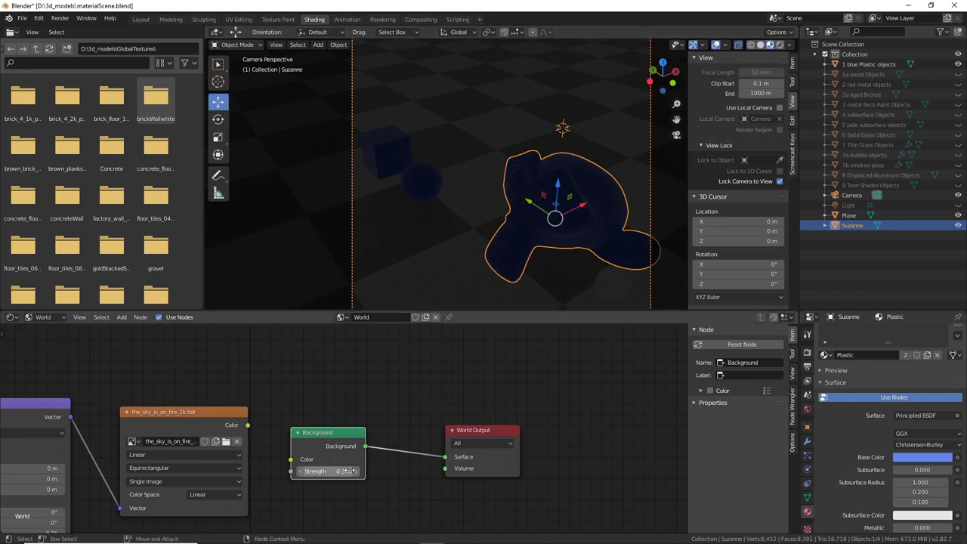
# Set the World Background strength to 1 and slightly adjust its color
pyautogui.moveTo(360, 475); pyautogui.dragTo(408, 475)
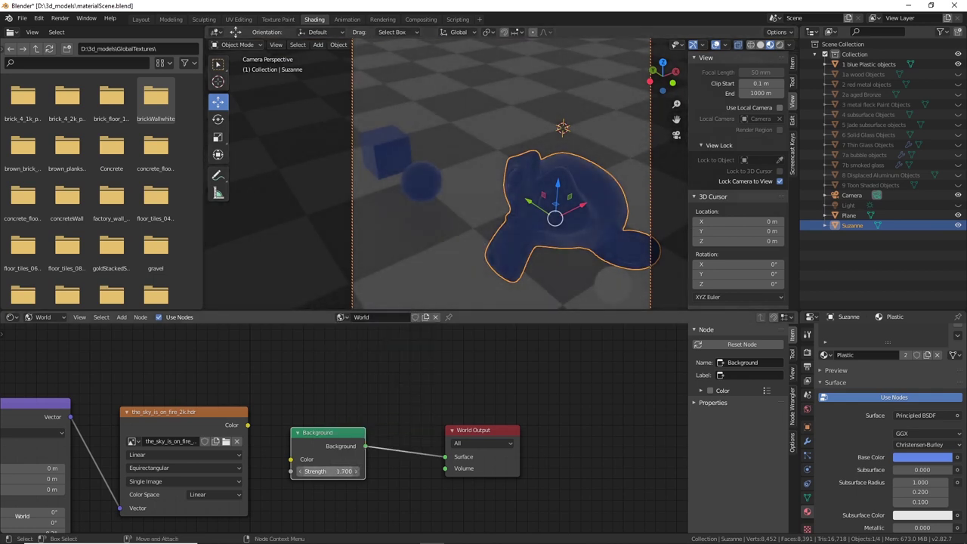
pyautogui.click(343, 471)
pyautogui.write('1.2')
pyautogui.write('1')
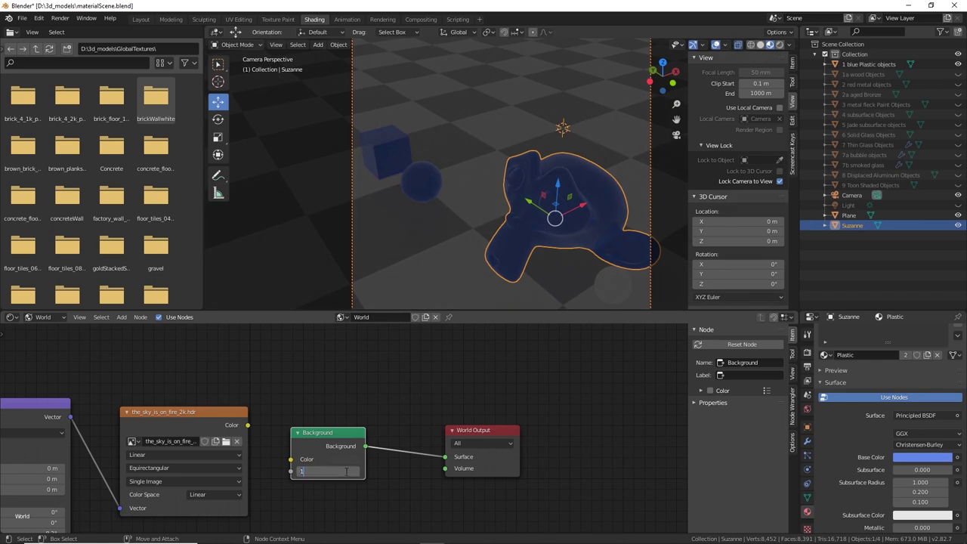
pyautogui.press('Return')
pyautogui.click(343, 458)
pyautogui.moveTo(422, 363); pyautogui.dragTo(421, 366)
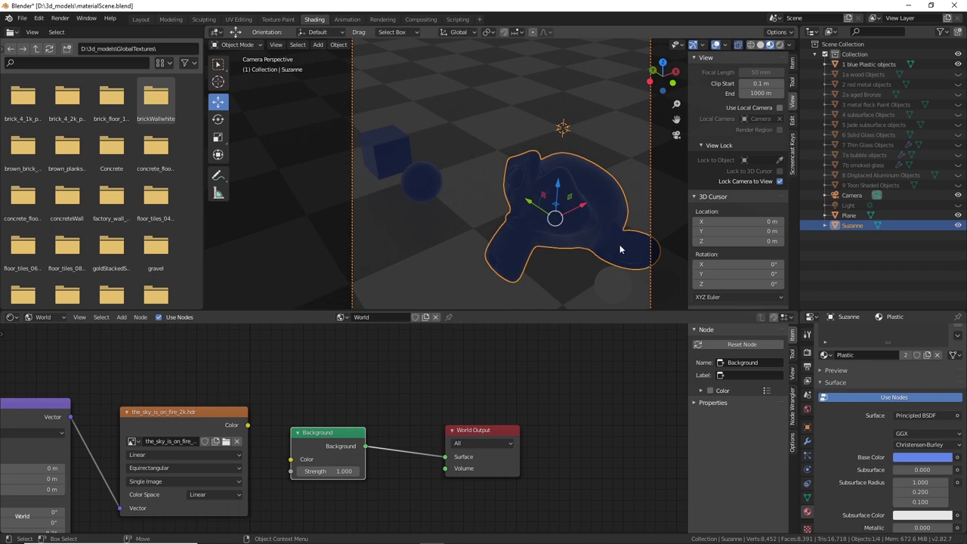
# Render the image with the plain World background, check the result, and close the render window
pyautogui.click(60, 18)
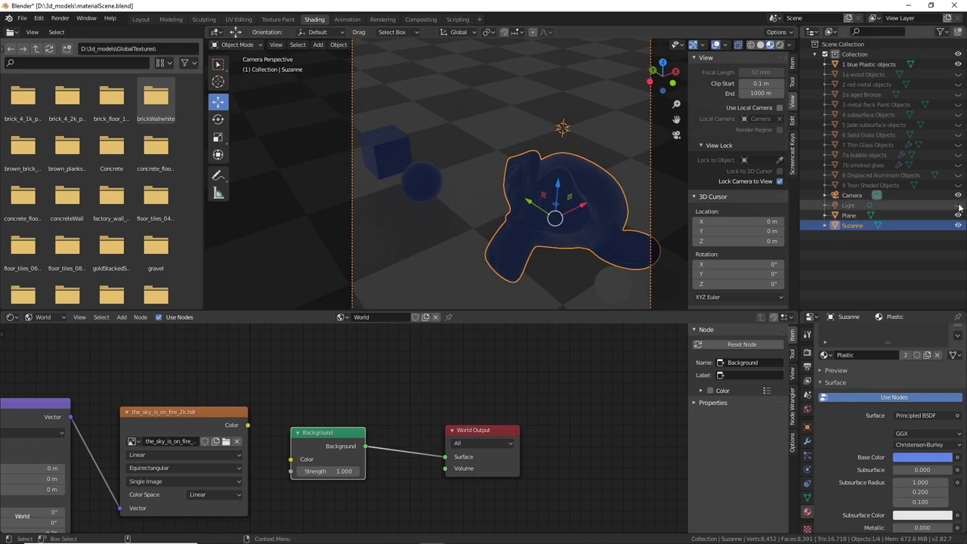
pyautogui.click(61, 18)
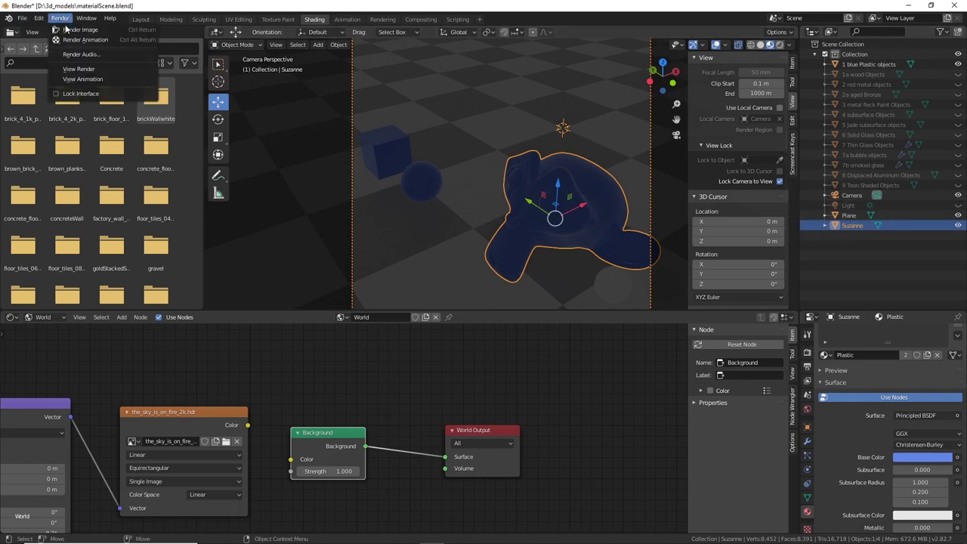
pyautogui.click(70, 30)
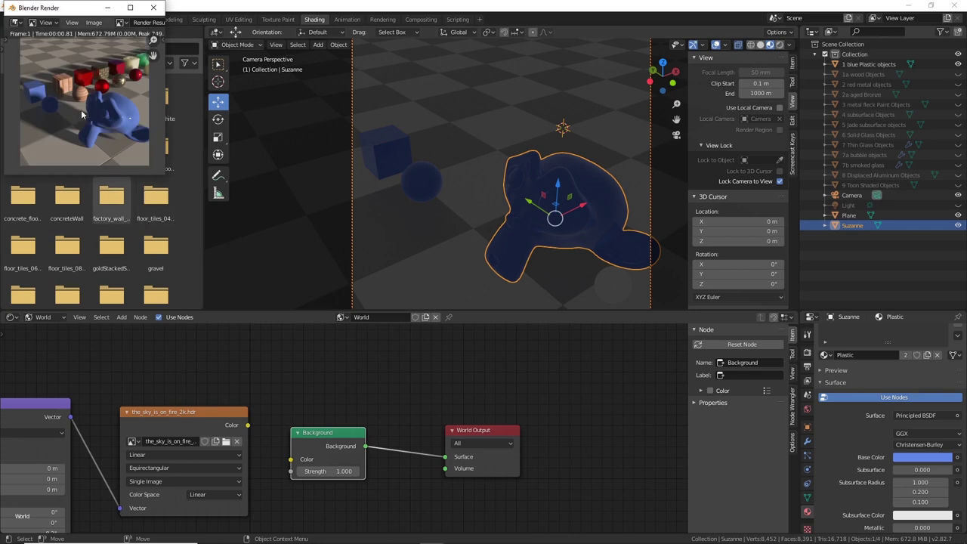
pyautogui.click(152, 8)
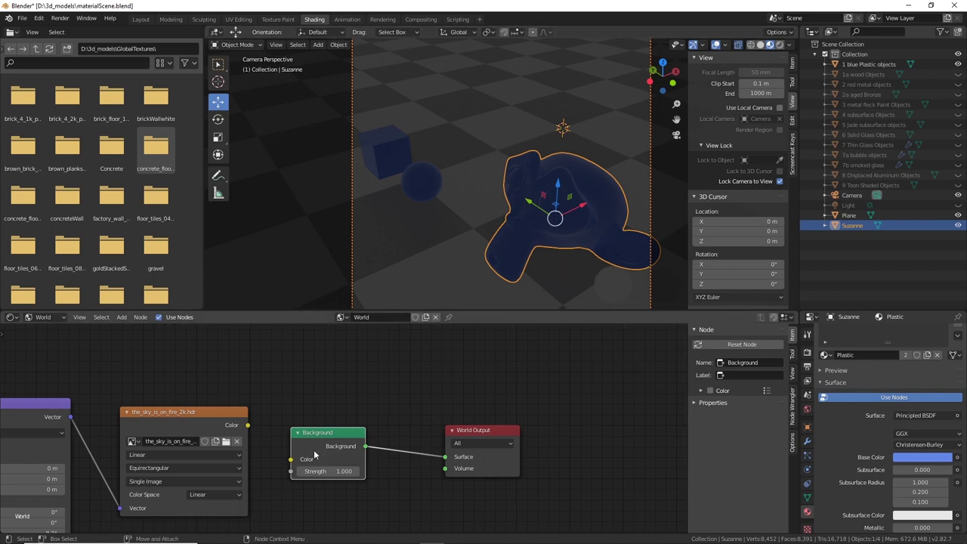
# Move the World's Background node slightly higher and orbit the camera to a lower angle on the monkey head
pyautogui.moveTo(330, 437); pyautogui.dragTo(325, 420)
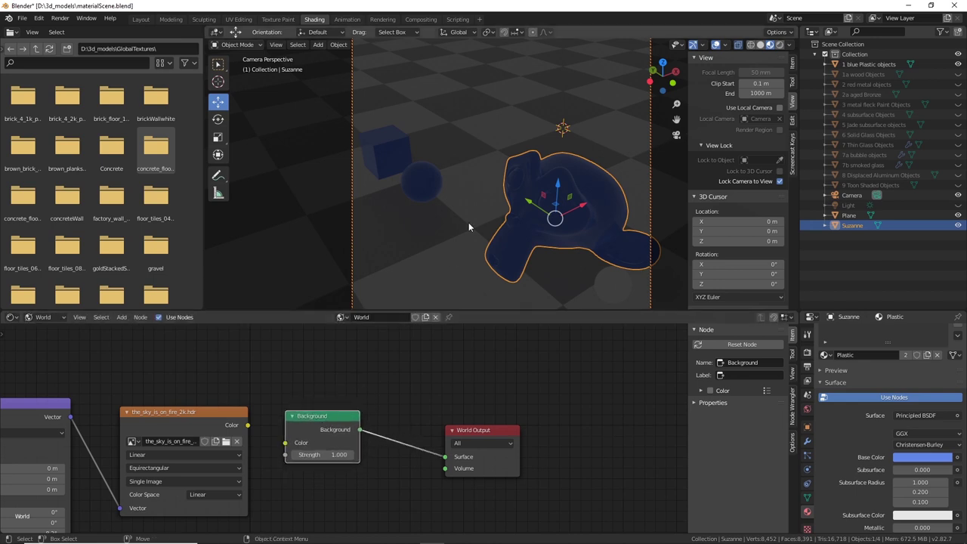
pyautogui.moveTo(511, 82); pyautogui.dragTo(537, 76, button='middle')
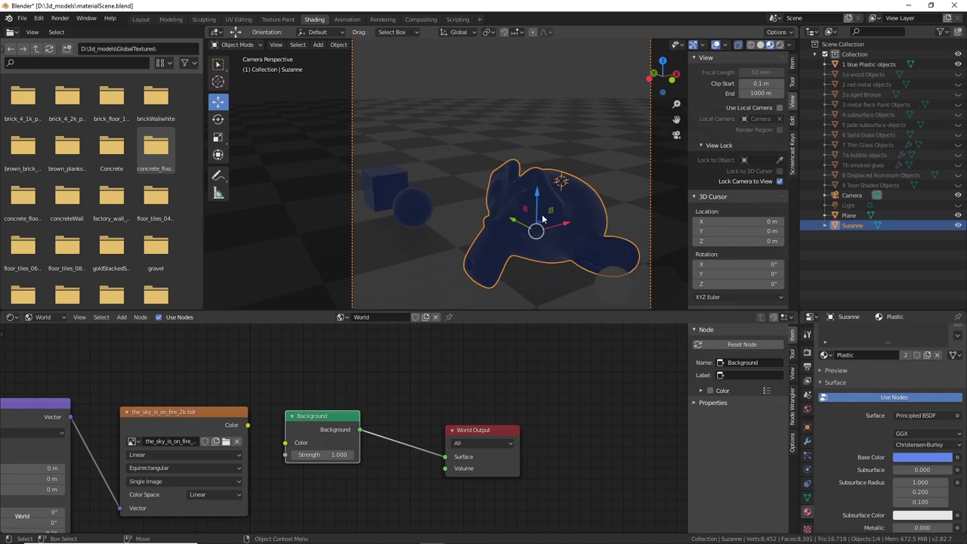
# Connect the Color output of the the_sky_is_on_fire_2k.hdr environment texture to the World Background node's Color, shifting the Background node slightly right
pyautogui.click(340, 443)
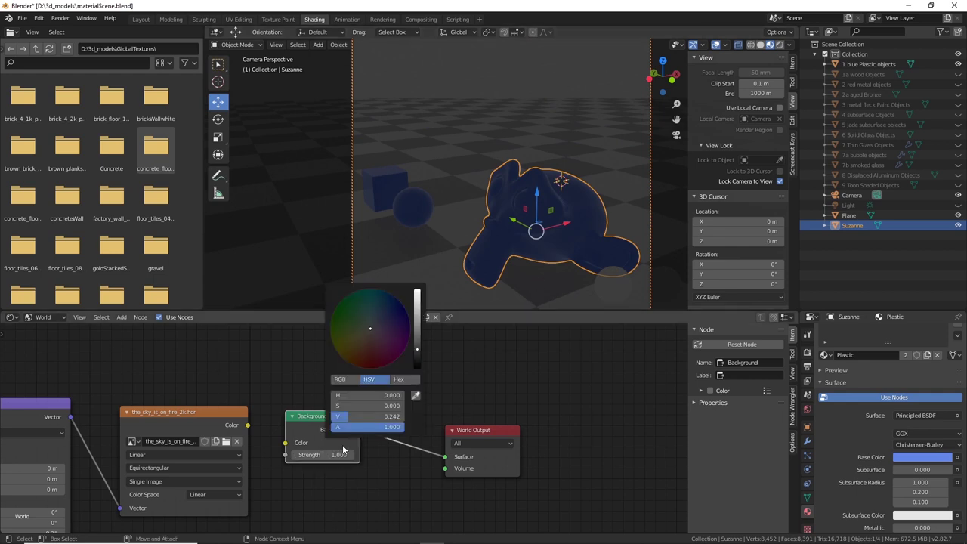
pyautogui.moveTo(384, 318)
pyautogui.mouseDown()
pyautogui.moveTo(370, 336)
pyautogui.moveTo(371, 328)
pyautogui.mouseUp()
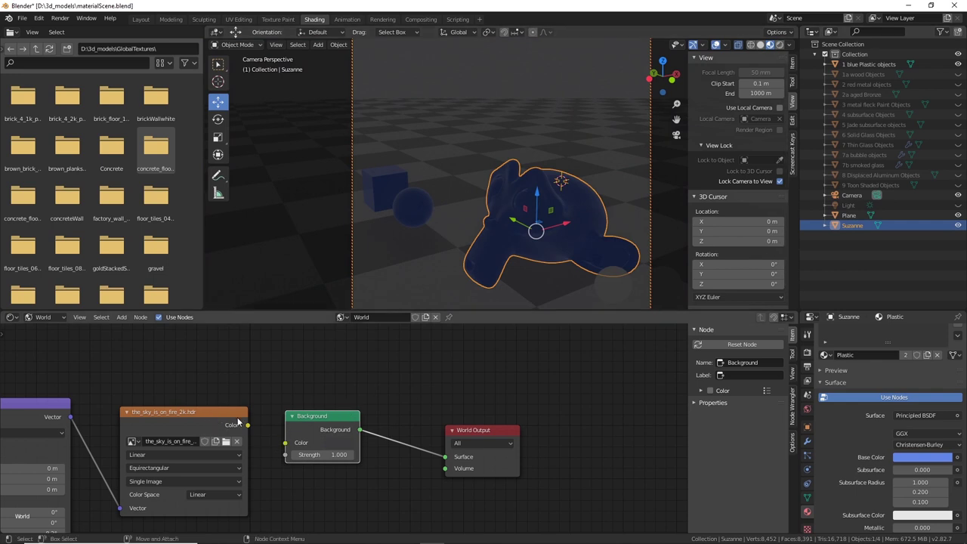
pyautogui.moveTo(302, 418); pyautogui.dragTo(318, 418)
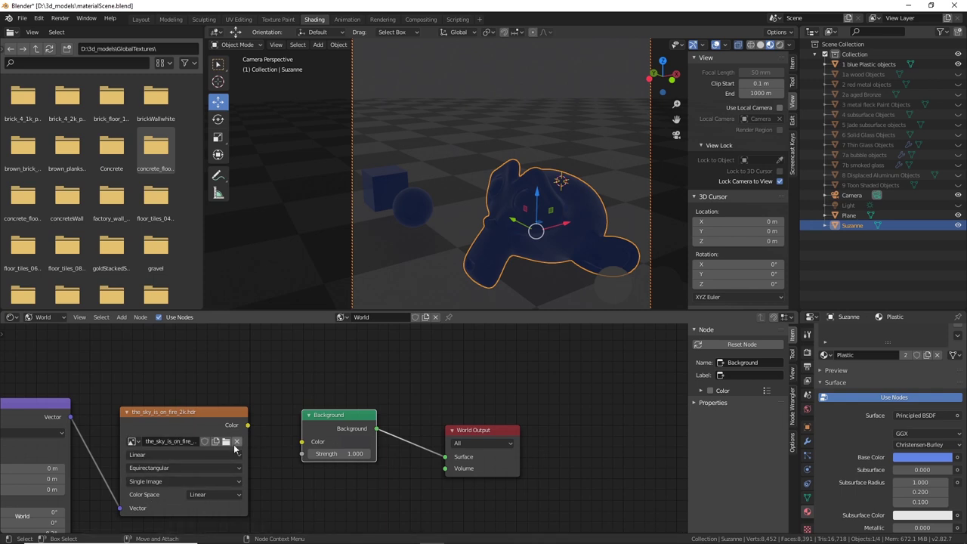
pyautogui.moveTo(248, 427); pyautogui.dragTo(303, 444)
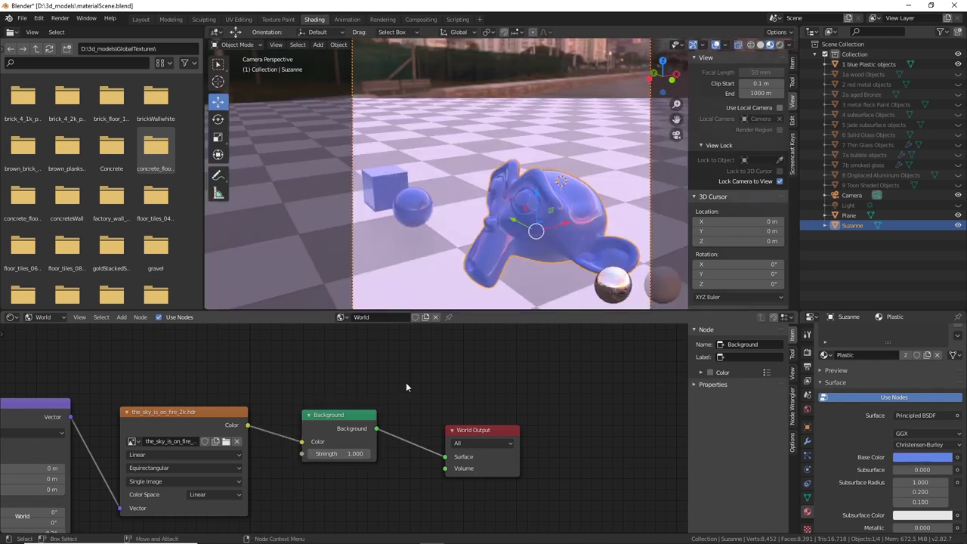
# Switch Scene World off and back on in the viewport shading to compare the lighting on the objects
pyautogui.moveTo(543, 213)
pyautogui.mouseDown(button='middle')
pyautogui.moveTo(529, 151)
pyautogui.moveTo(382, 142)
pyautogui.mouseUp(button='middle')
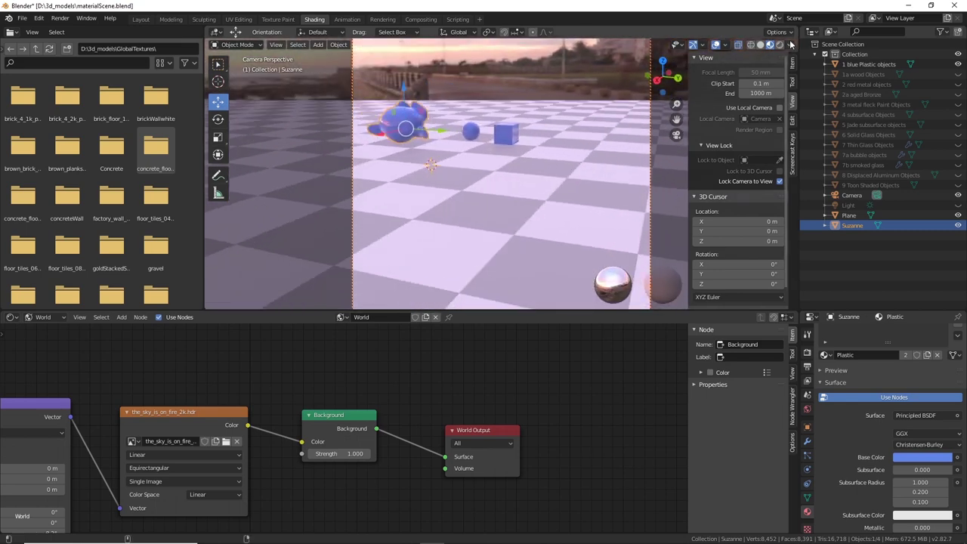
pyautogui.click(790, 44)
pyautogui.click(734, 105)
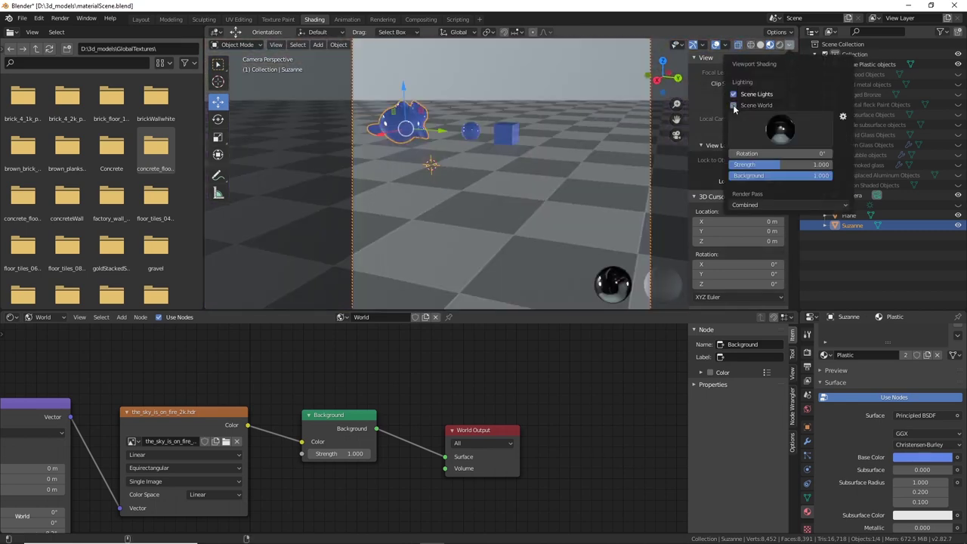
pyautogui.click(734, 106)
pyautogui.moveTo(382, 143); pyautogui.dragTo(517, 245, button='middle')
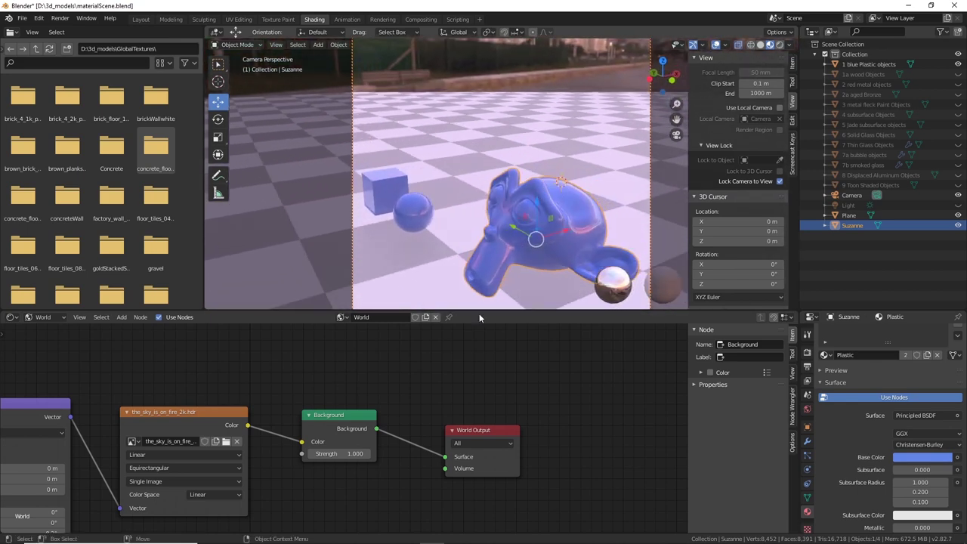
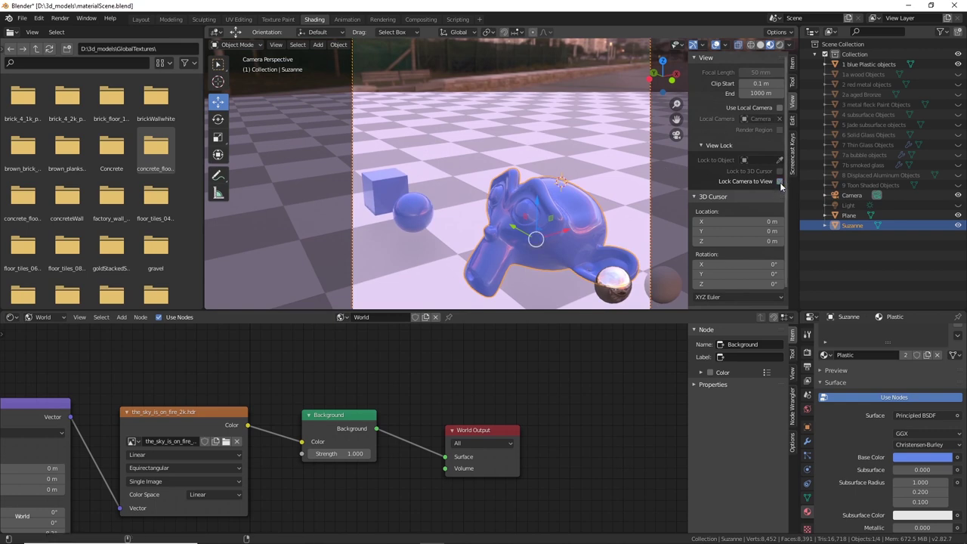
# Turn off Lock Camera to View, leave camera view, and set the World Mapping node's Z rotation to 9.1°
pyautogui.moveTo(550, 170); pyautogui.dragTo(515, 132, button='middle')
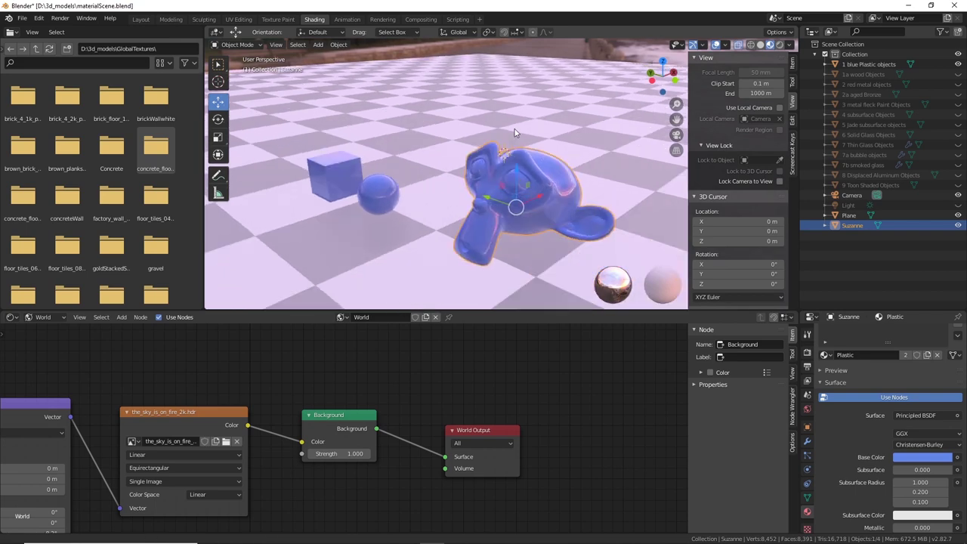
pyautogui.moveTo(255, 385); pyautogui.dragTo(457, 356, button='middle')
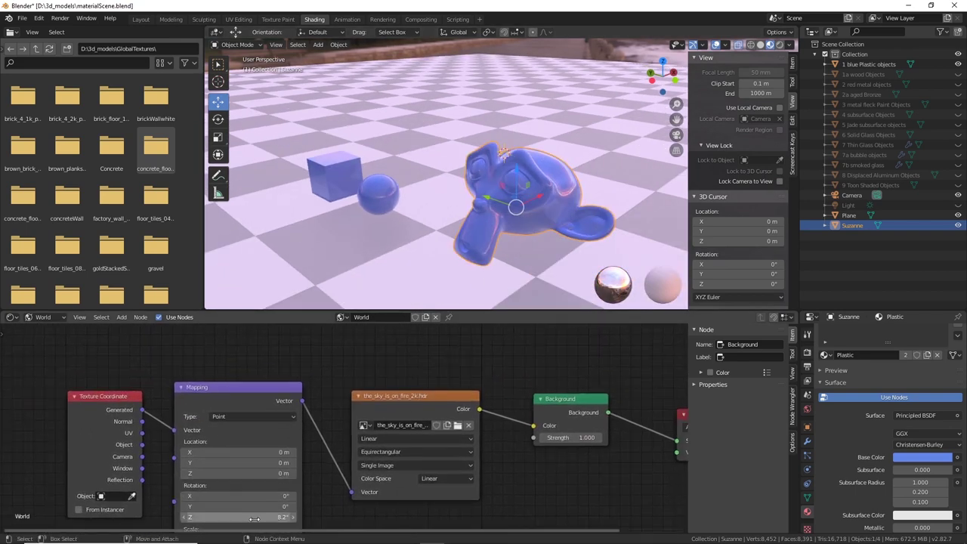
pyautogui.moveTo(270, 515); pyautogui.dragTo(310, 515)
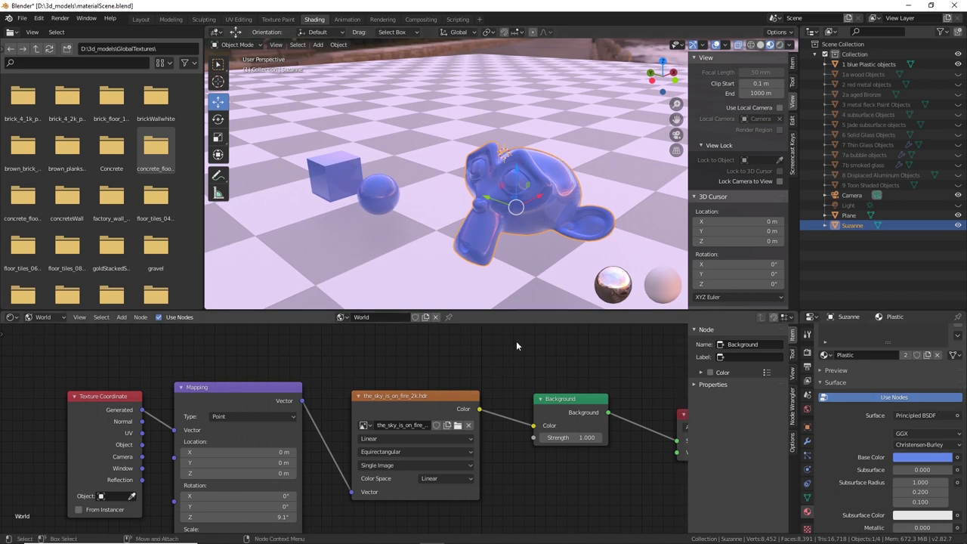
pyautogui.moveTo(546, 310); pyautogui.dragTo(548, 330)
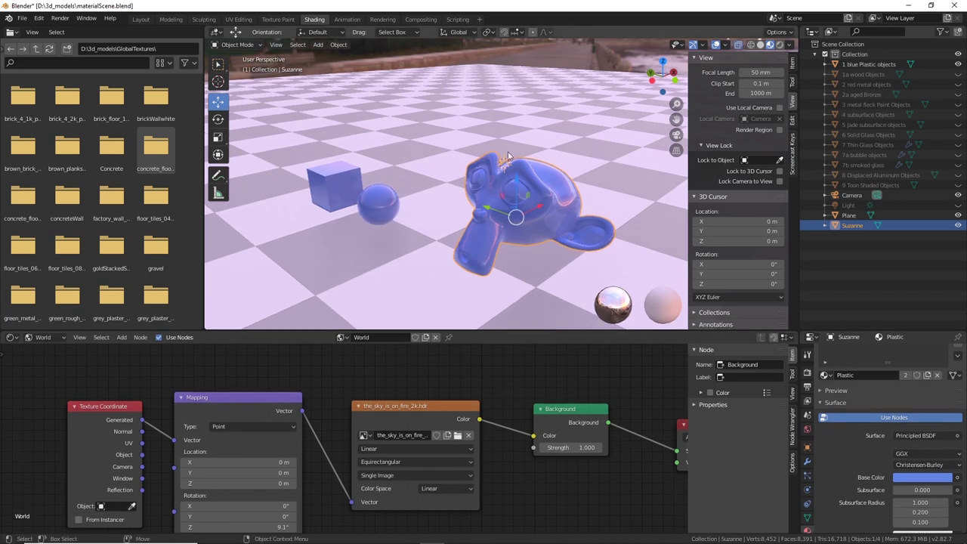
# Select the checkered floor plane and change the shader editor's type from World to Object
pyautogui.click(634, 142)
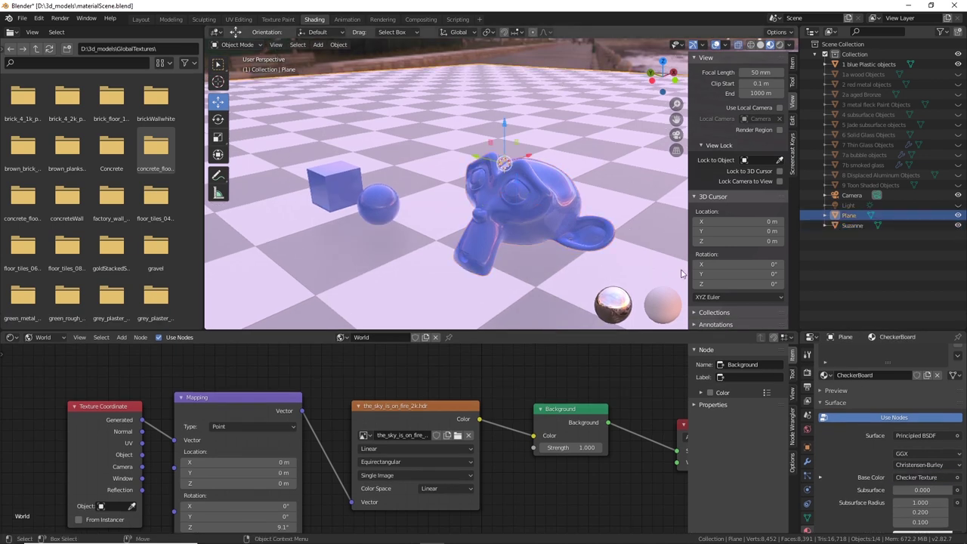
pyautogui.moveTo(574, 455); pyautogui.dragTo(448, 446, button='middle')
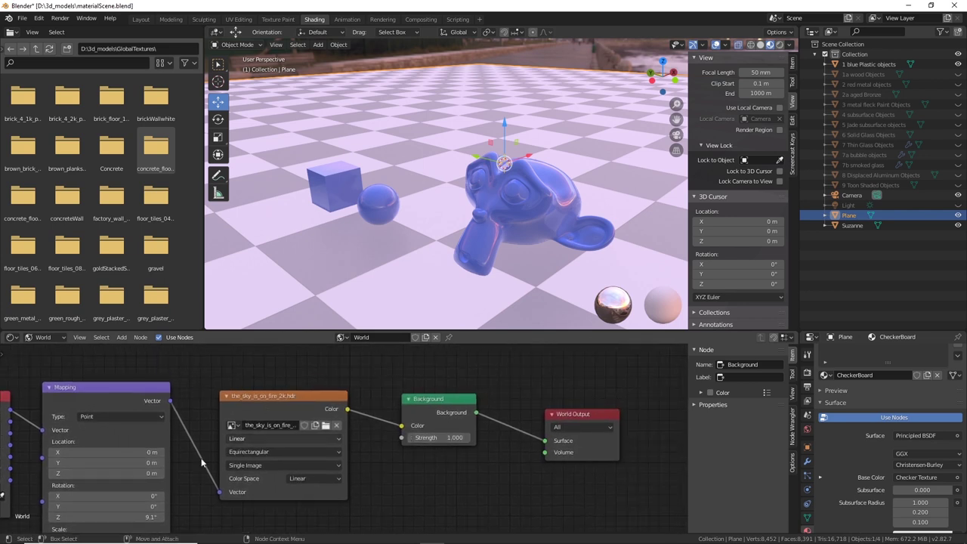
pyautogui.click(50, 338)
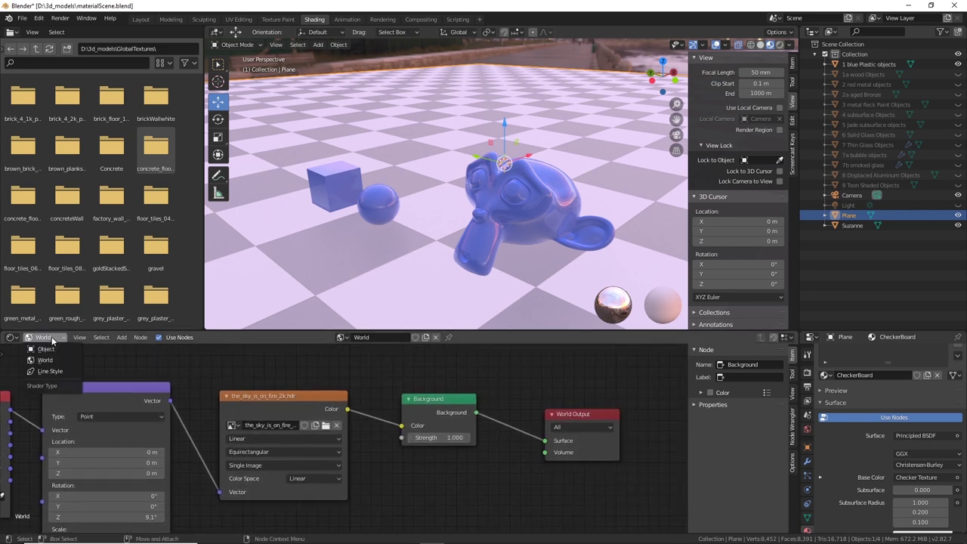
pyautogui.click(45, 337)
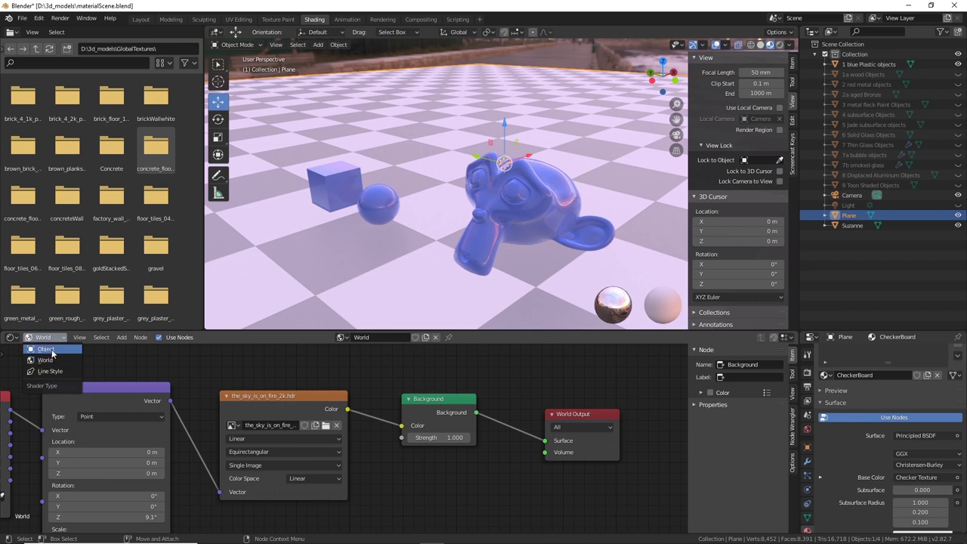
pyautogui.click(50, 350)
pyautogui.scroll(-3, 348, 443)
pyautogui.moveTo(443, 436); pyautogui.dragTo(371, 371, button='middle')
# Select the monkey head and view the Principled BSDF node of its Plastic material
pyautogui.click(557, 215)
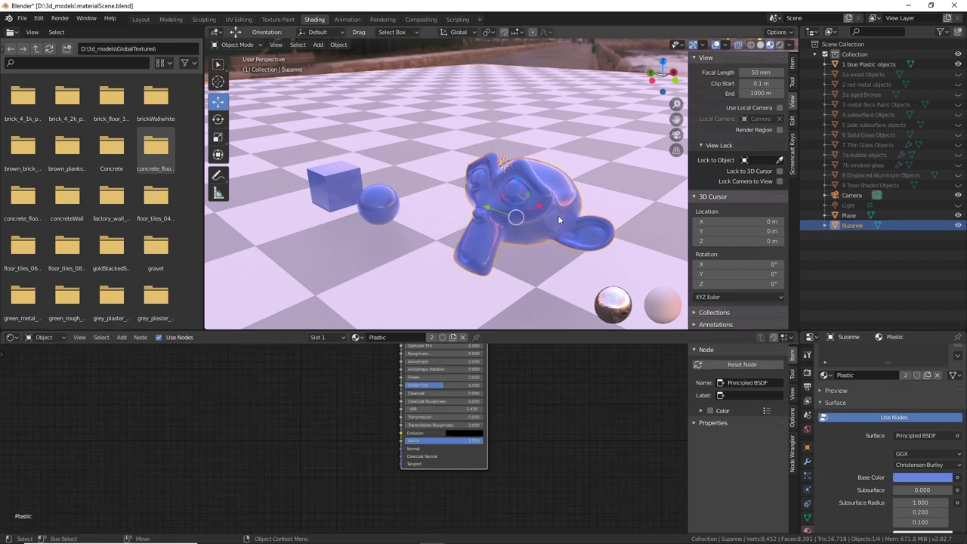
pyautogui.moveTo(581, 424); pyautogui.dragTo(581, 490, button='middle')
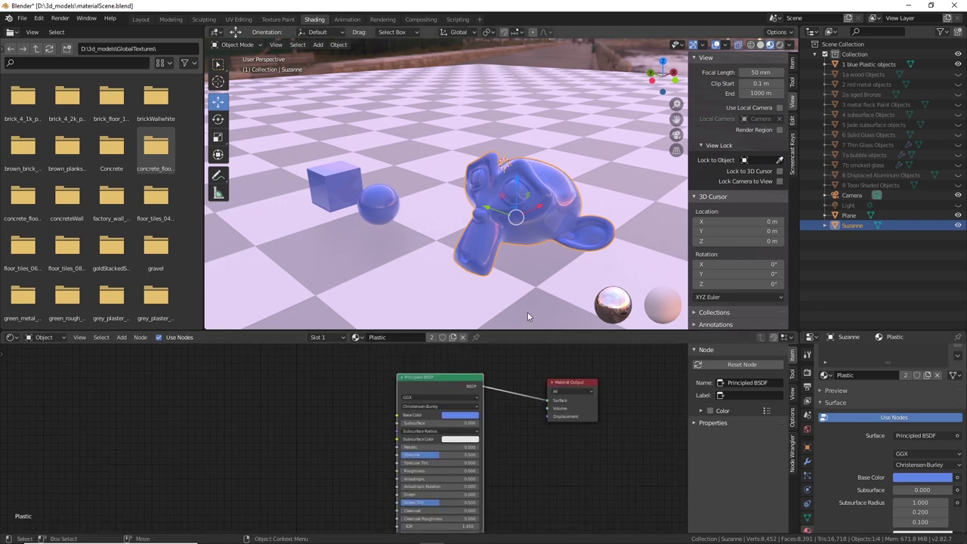
pyautogui.moveTo(375, 451); pyautogui.dragTo(350, 438, button='middle')
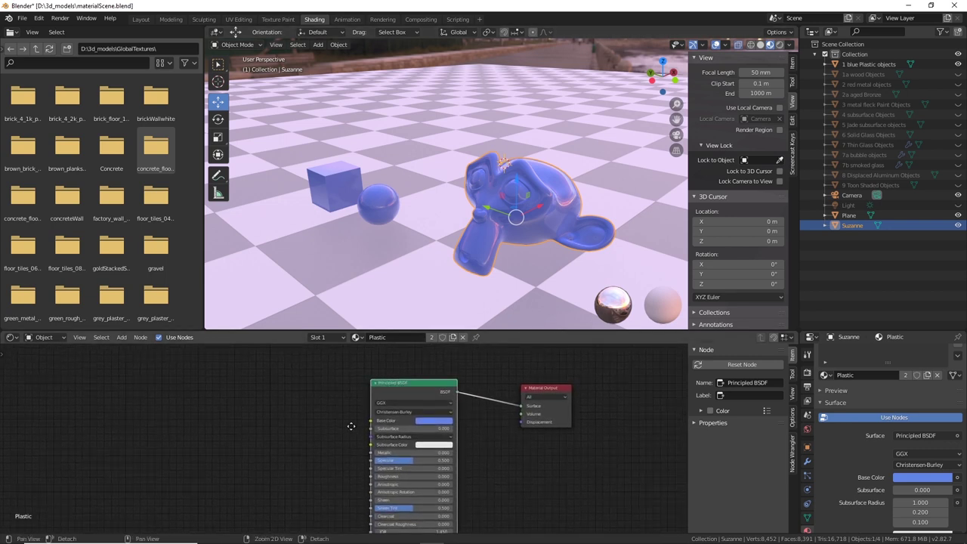
# Select the floor plane and move its two Checker Texture nodes down beside the Principled BSDF in the CheckerBoard material
pyautogui.click(445, 169)
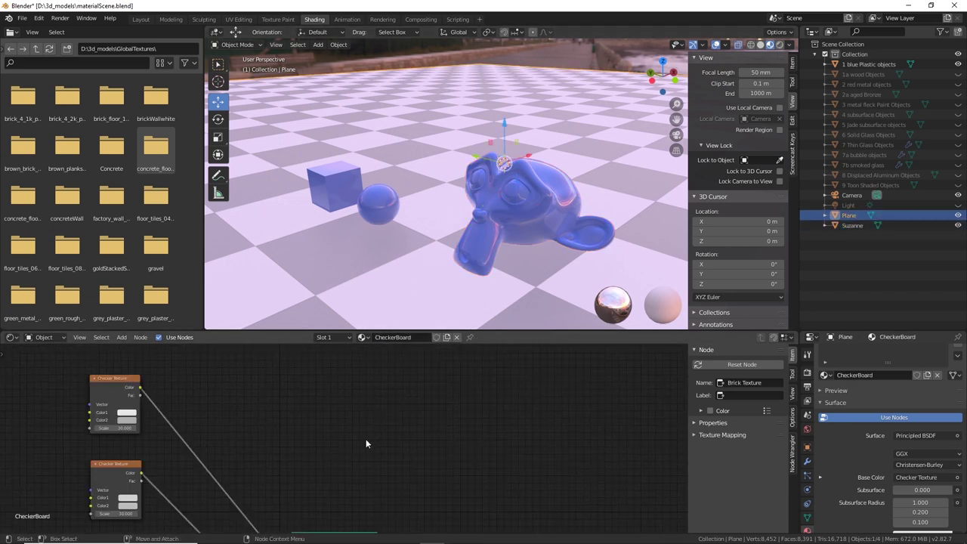
pyautogui.scroll(-2, 389, 489)
pyautogui.moveTo(413, 436); pyautogui.dragTo(339, 451, button='middle')
pyautogui.scroll(-2, 340, 450)
pyautogui.moveTo(214, 344); pyautogui.dragTo(310, 445)
pyautogui.moveTo(273, 363); pyautogui.dragTo(267, 431)
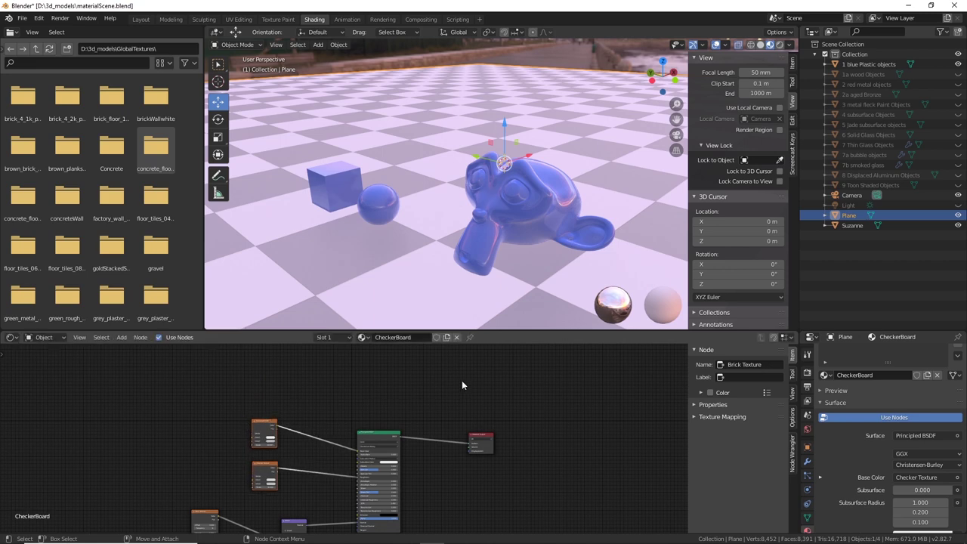
# Examine the floor's tile seams up close, and move the Brick Texture node slightly farther from the Bump node
pyautogui.scroll(8, 478, 300)
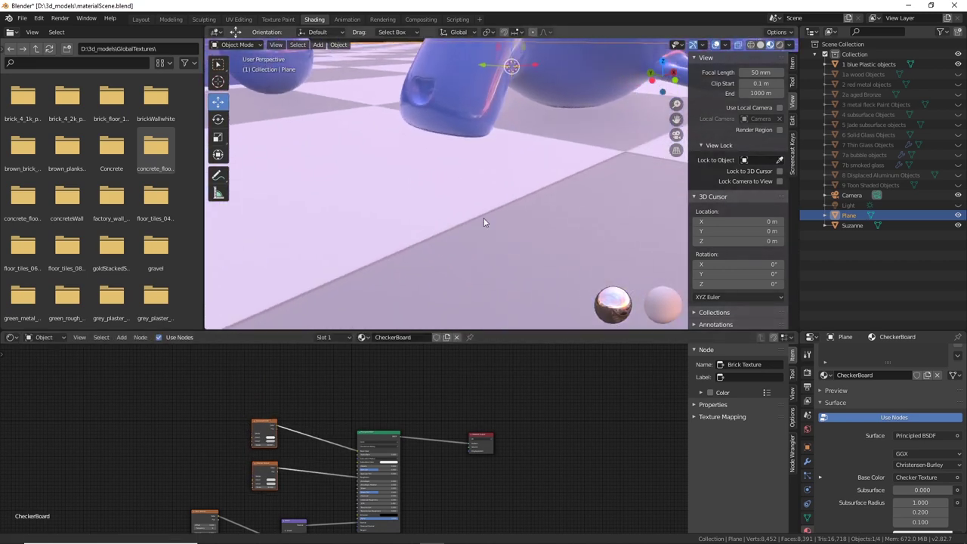
pyautogui.scroll(3, 580, 197)
pyautogui.scroll(-6, 579, 196)
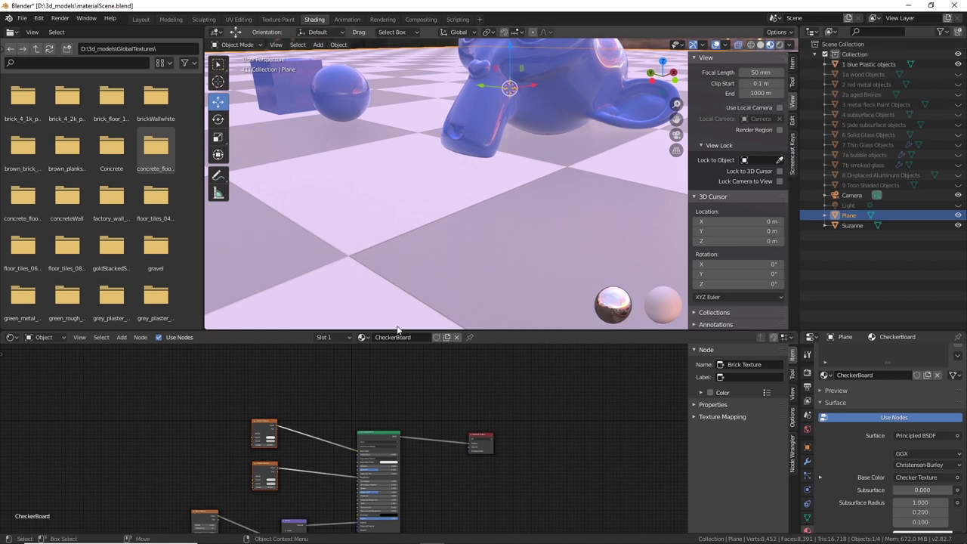
pyautogui.scroll(-2, 419, 394)
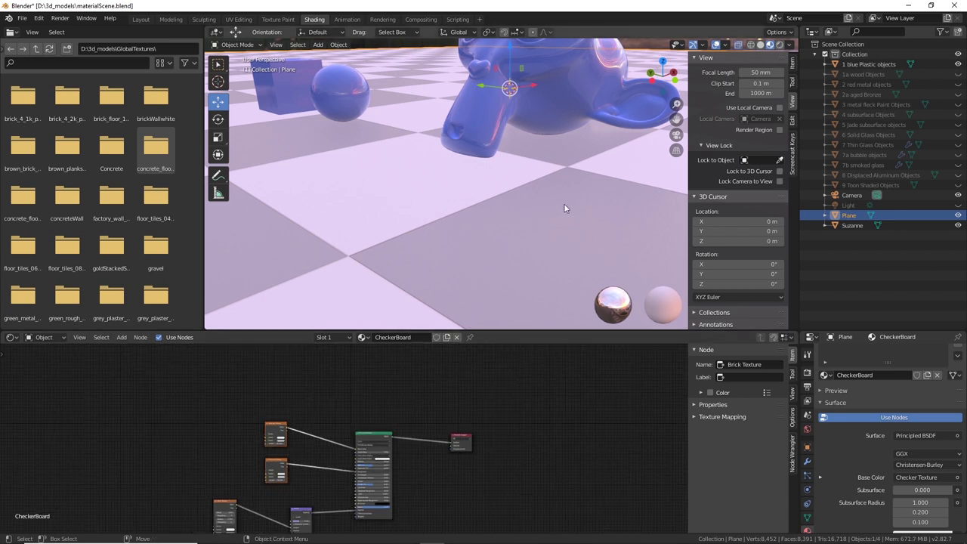
pyautogui.moveTo(377, 400); pyautogui.dragTo(453, 522, button='middle')
pyautogui.scroll(2, 453, 523)
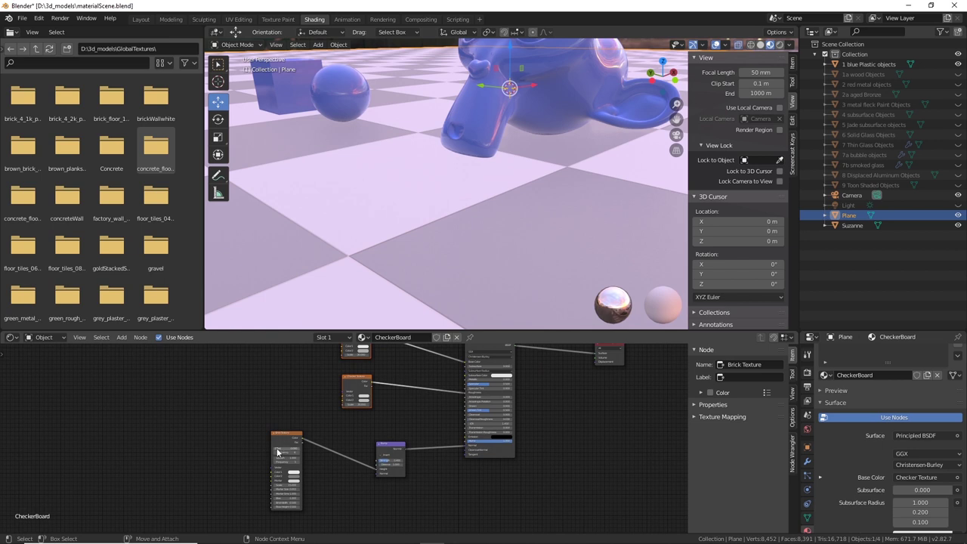
pyautogui.moveTo(285, 438); pyautogui.dragTo(275, 441)
pyautogui.scroll(1, 274, 440)
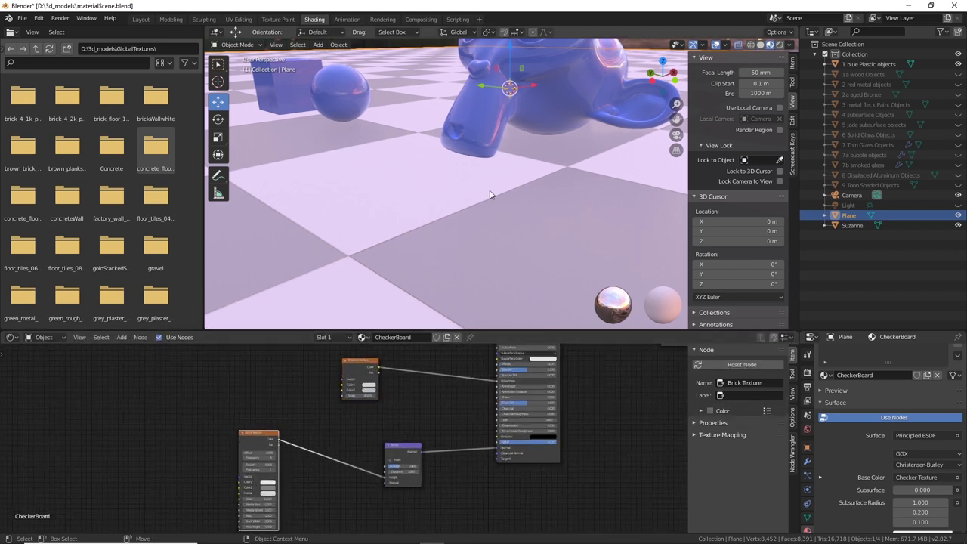
# Examine the reflections on the monkey head and the floor's tile edges under the World lighting from several angles
pyautogui.scroll(-5, 522, 203)
pyautogui.moveTo(522, 203); pyautogui.dragTo(576, 144, button='middle')
pyautogui.scroll(6, 494, 244)
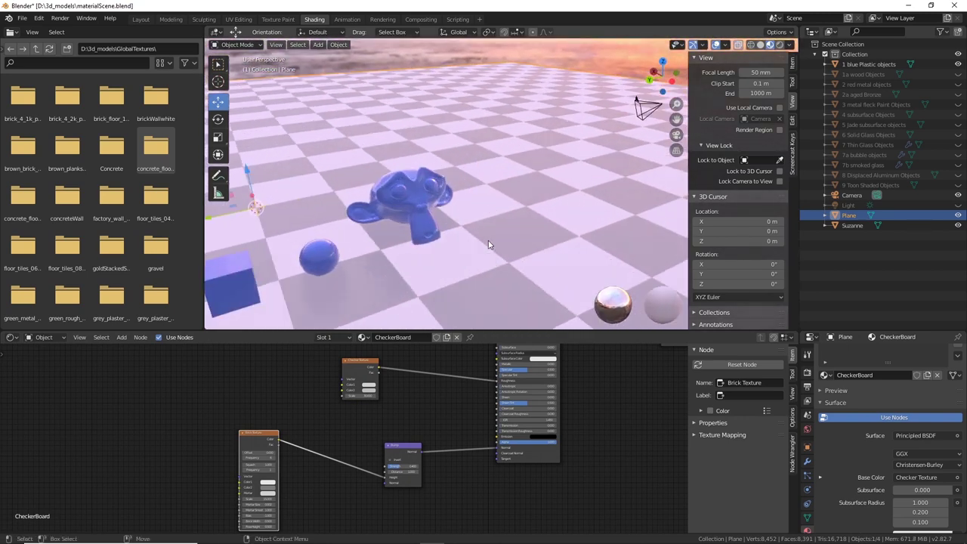
pyautogui.moveTo(488, 244); pyautogui.dragTo(542, 211, button='middle')
pyautogui.scroll(5, 551, 209)
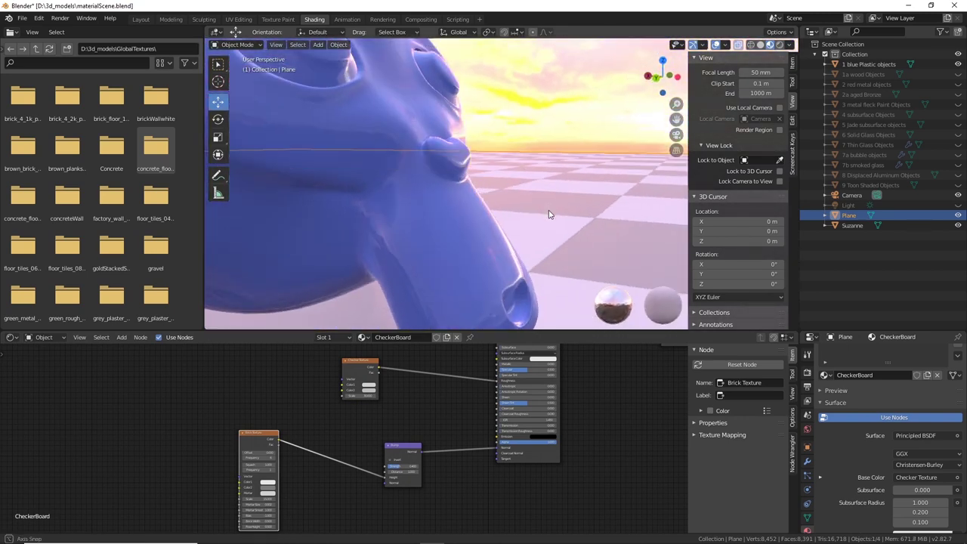
pyautogui.click(790, 45)
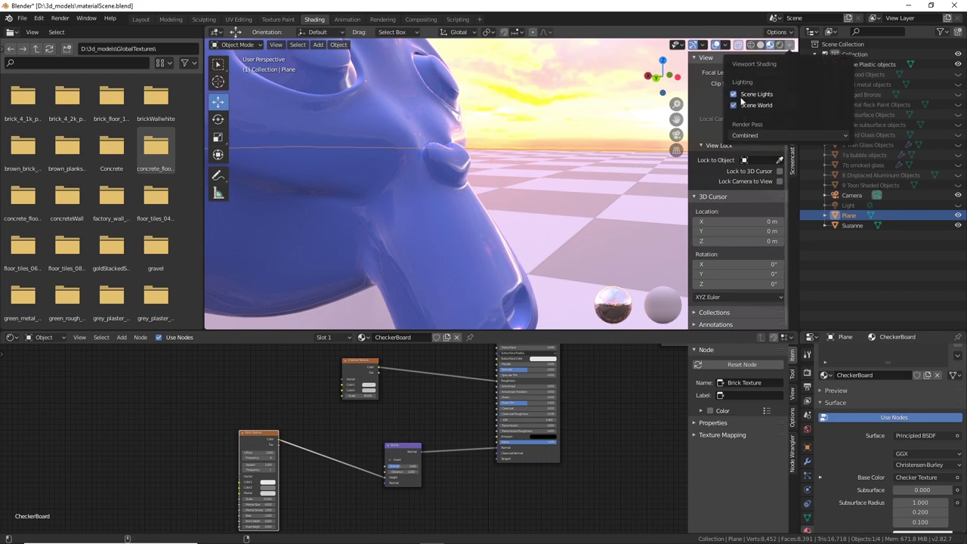
pyautogui.moveTo(576, 201)
pyautogui.mouseDown(button='middle')
pyautogui.moveTo(572, 216)
pyautogui.moveTo(613, 226)
pyautogui.moveTo(475, 198)
pyautogui.moveTo(427, 161)
pyautogui.mouseUp(button='middle')
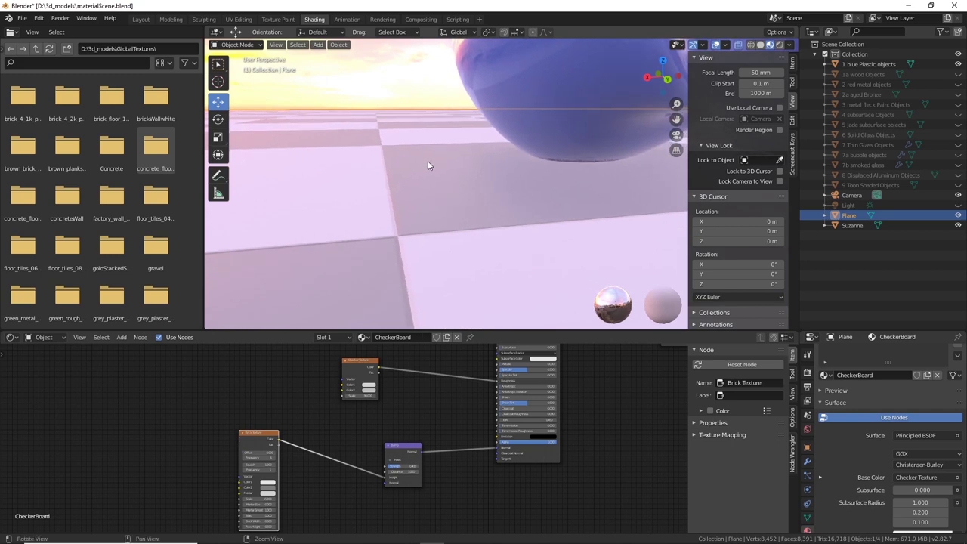
pyautogui.moveTo(406, 255); pyautogui.dragTo(373, 224, button='middle')
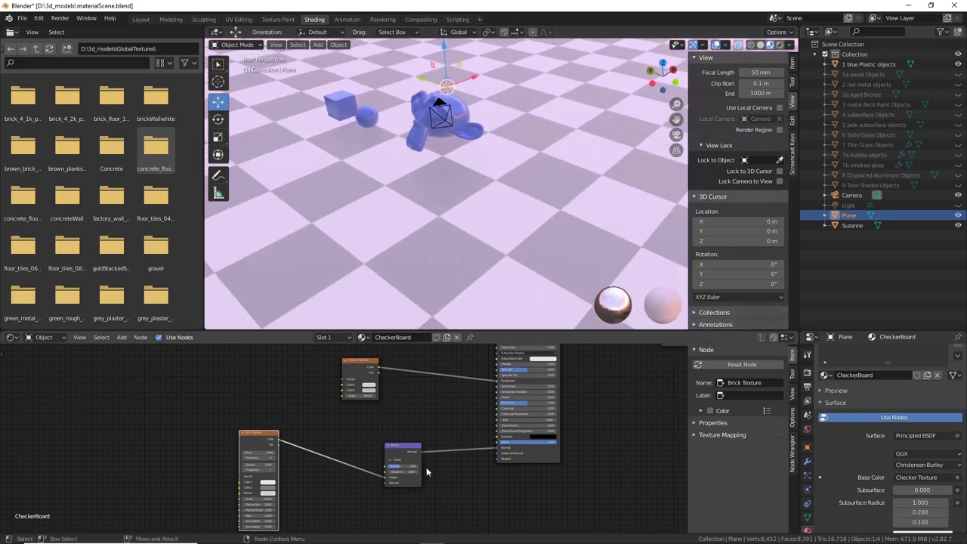
# Nudge the Bump node up and left, and the upper Checker Texture node slightly closer to the Principled BSDF
pyautogui.moveTo(416, 438)
pyautogui.mouseDown()
pyautogui.moveTo(387, 420)
pyautogui.moveTo(407, 433)
pyautogui.mouseUp()
pyautogui.moveTo(451, 399); pyautogui.dragTo(405, 484, button='middle')
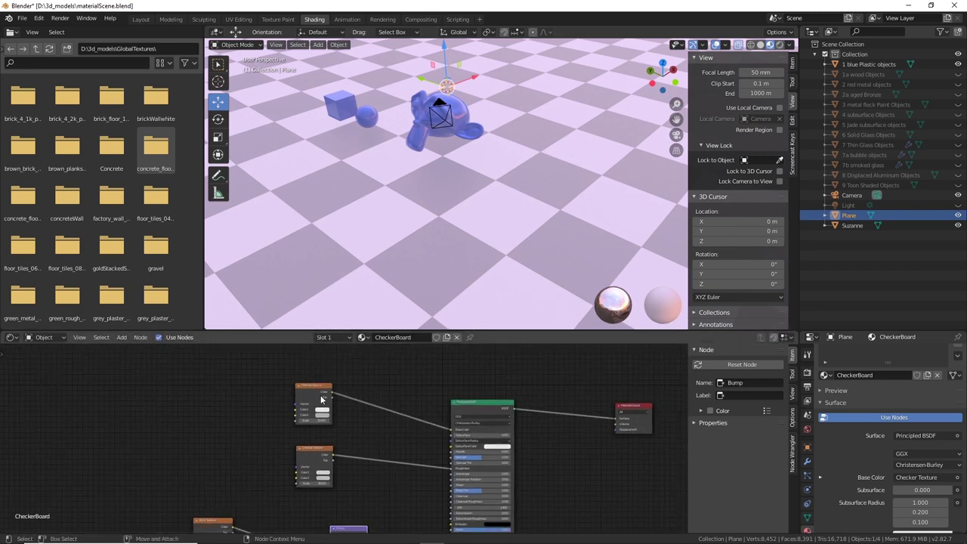
pyautogui.moveTo(321, 389)
pyautogui.mouseDown()
pyautogui.moveTo(311, 377)
pyautogui.moveTo(335, 383)
pyautogui.mouseUp()
pyautogui.moveTo(295, 482); pyautogui.dragTo(346, 402, button='middle')
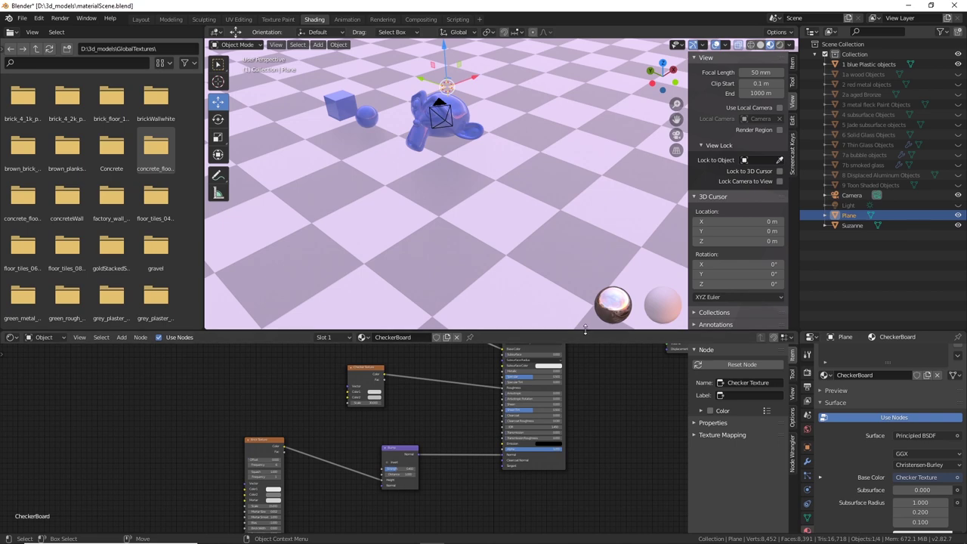
# Enlarge the 3D viewport by shrinking the shader editor, and get a closer view of the blue objects
pyautogui.moveTo(584, 330); pyautogui.dragTo(584, 394)
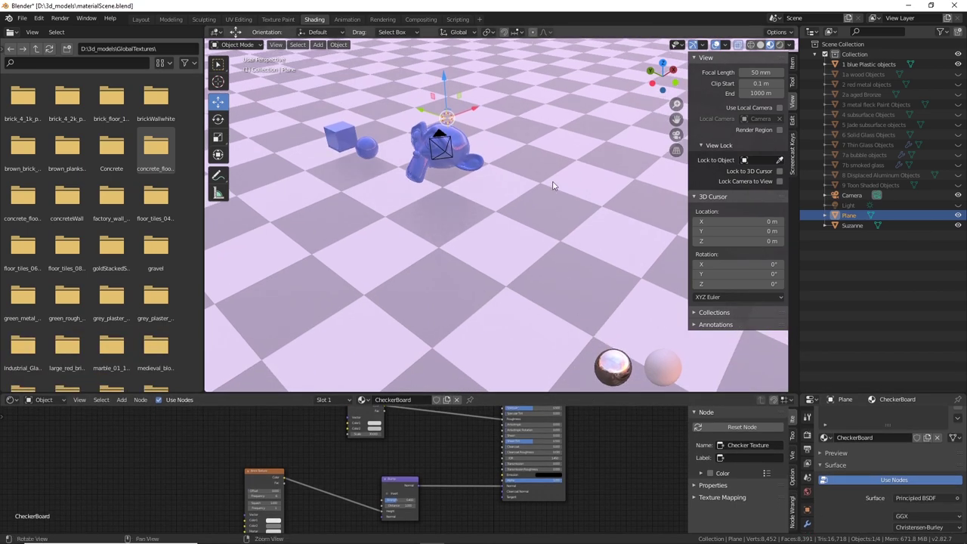
pyautogui.scroll(3, 574, 278)
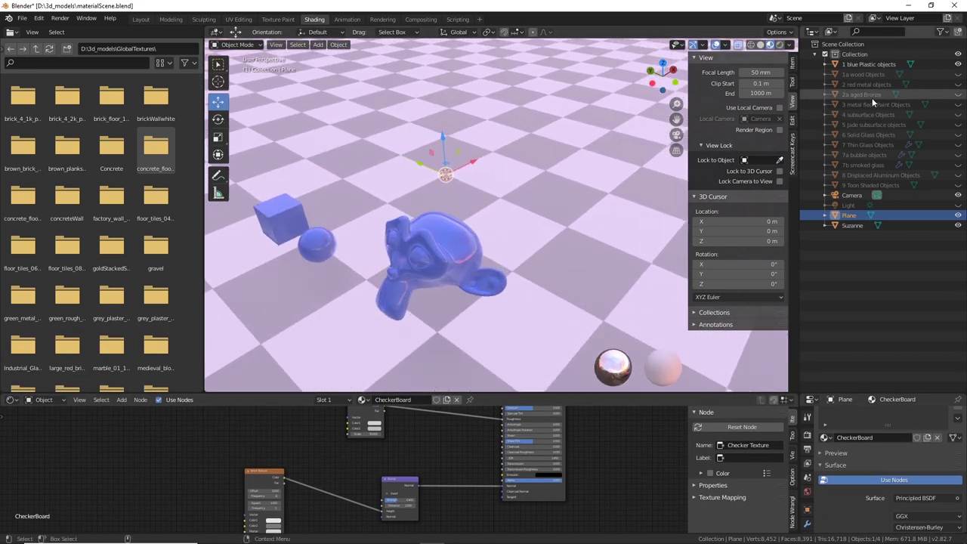
# Hide the blue Plastic objects and show the 1a wood Objects
pyautogui.click(958, 64)
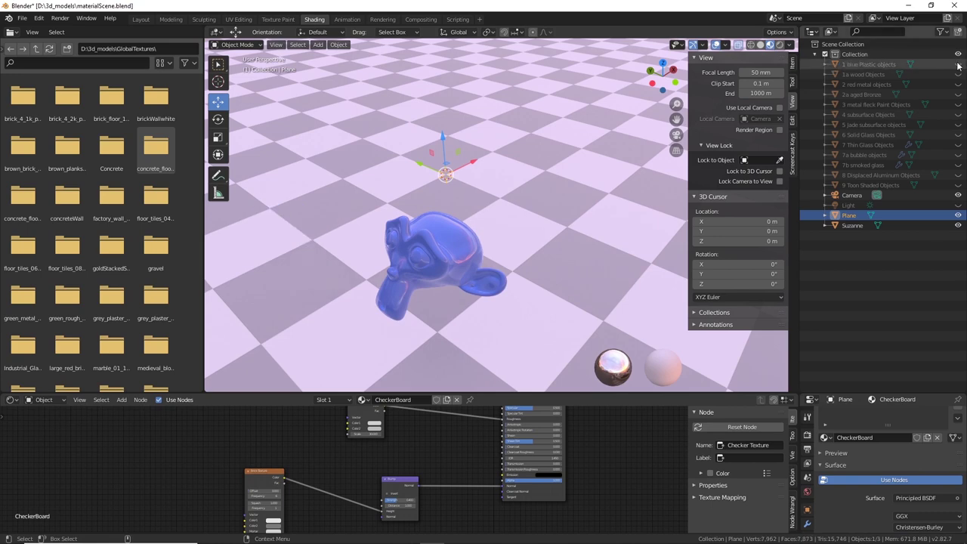
pyautogui.click(958, 74)
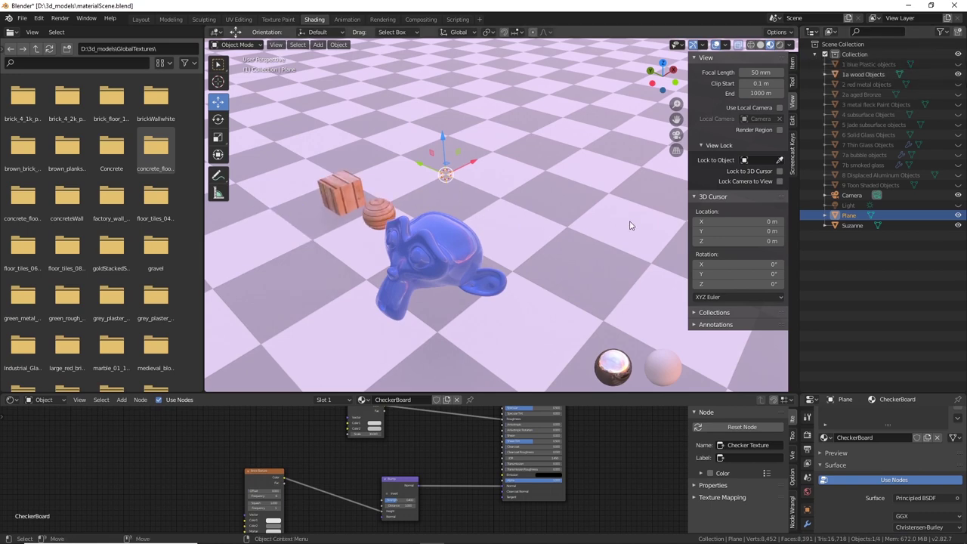
pyautogui.moveTo(496, 235); pyautogui.dragTo(572, 218, button='middle')
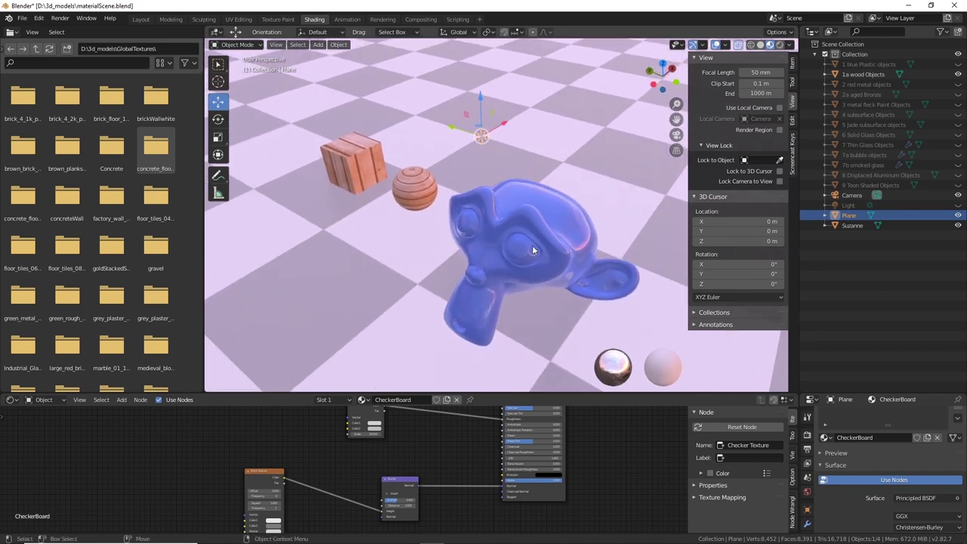
# Assign the Wood material to the monkey head in place of Plastic
pyautogui.click(550, 238)
pyautogui.scroll(-4, 805, 510)
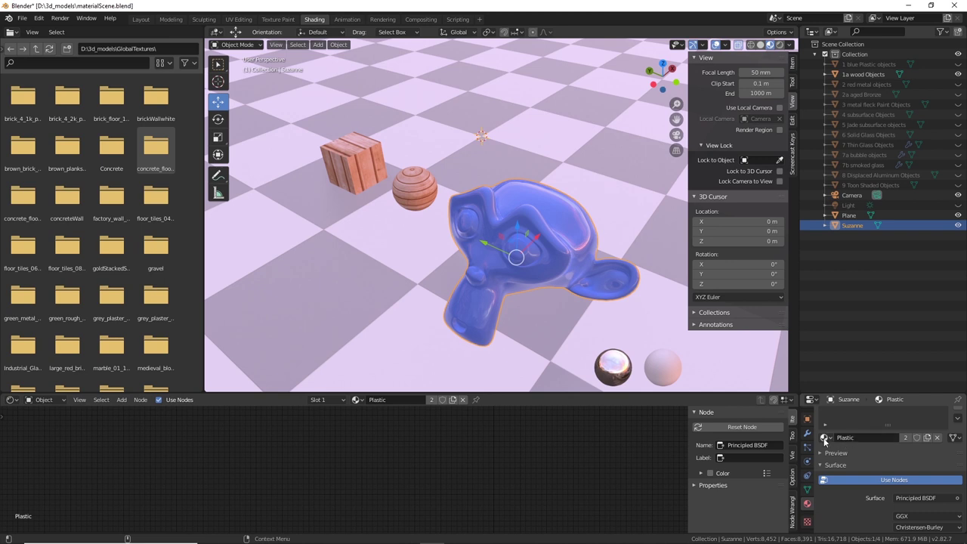
pyautogui.click(824, 438)
pyautogui.scroll(10, 881, 377)
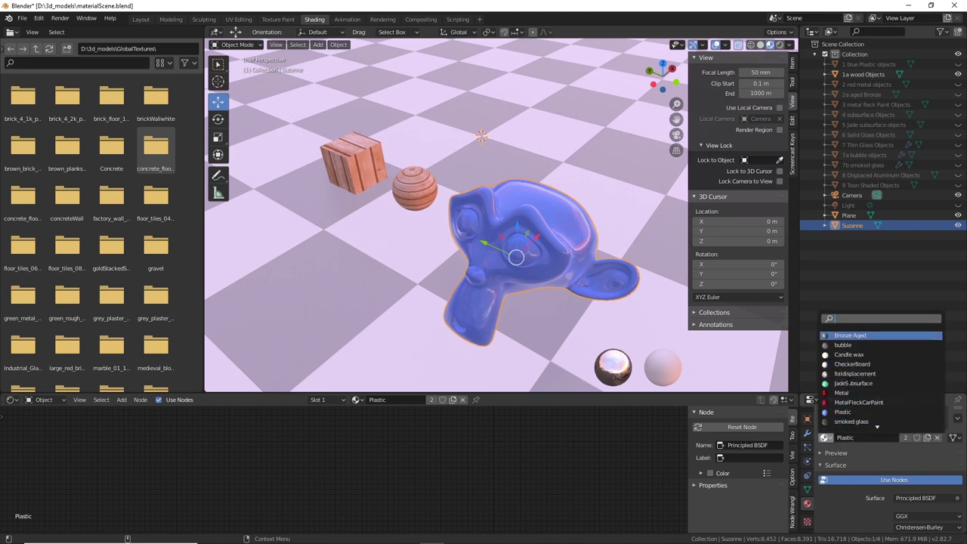
pyautogui.scroll(-13, 881, 377)
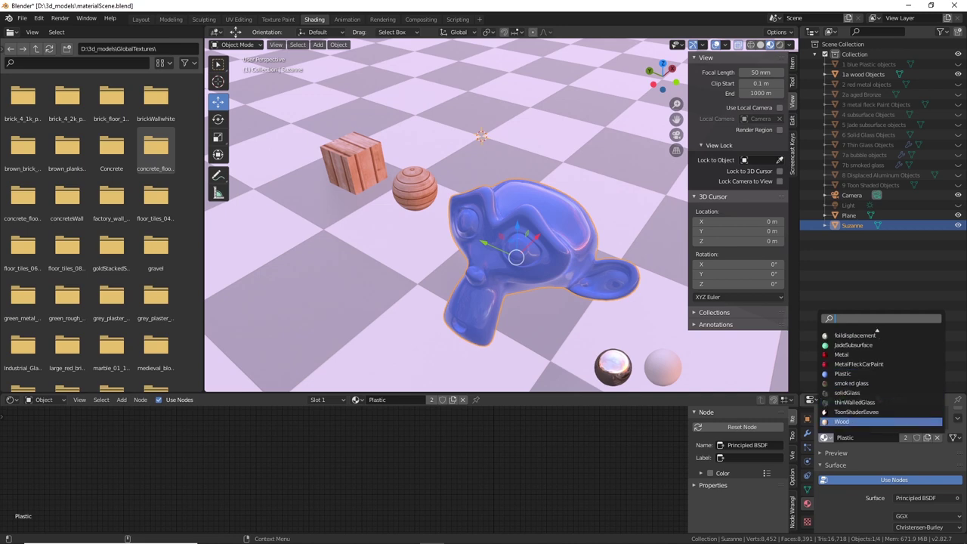
pyautogui.click(849, 421)
# Hide the 3D viewport's sidebar and enlarge the shader editor to show the Wood node tree
pyautogui.moveTo(627, 279); pyautogui.dragTo(466, 272, button='middle')
pyautogui.scroll(2, 466, 272)
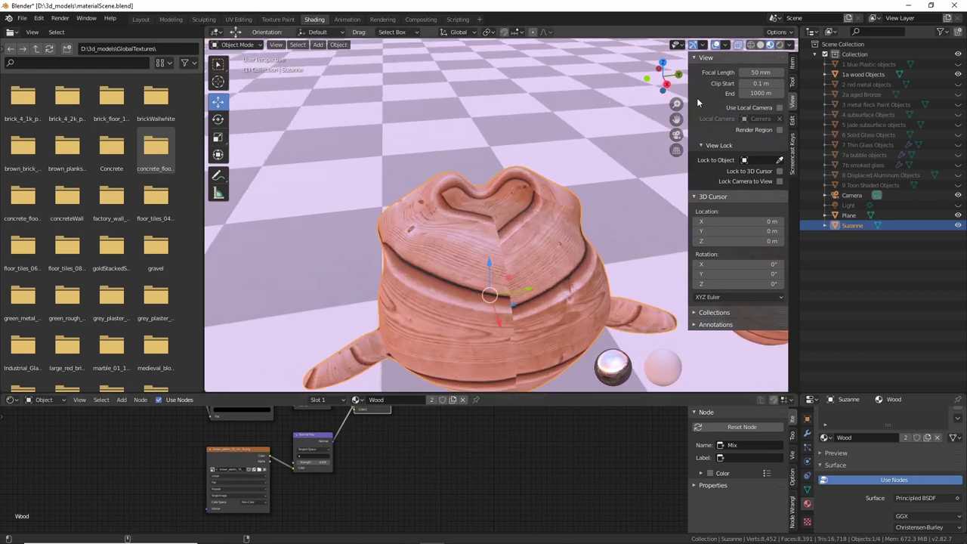
pyautogui.press('n')
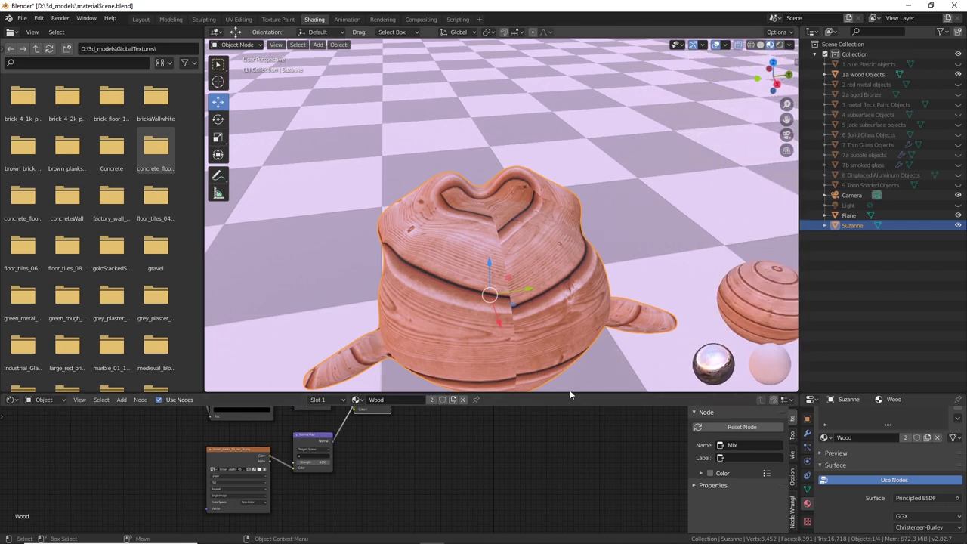
pyautogui.moveTo(568, 392); pyautogui.dragTo(578, 271)
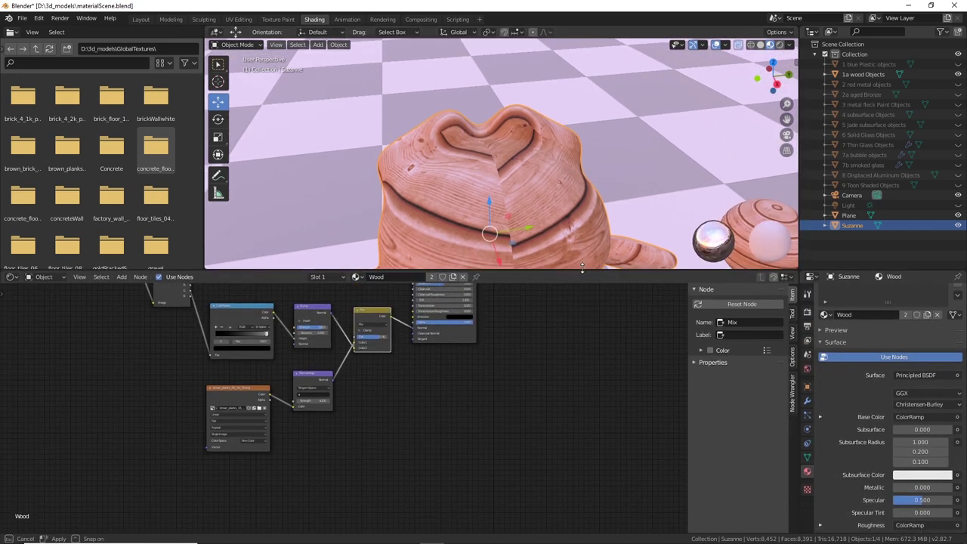
pyautogui.scroll(4, 572, 453)
pyautogui.scroll(2, 577, 434)
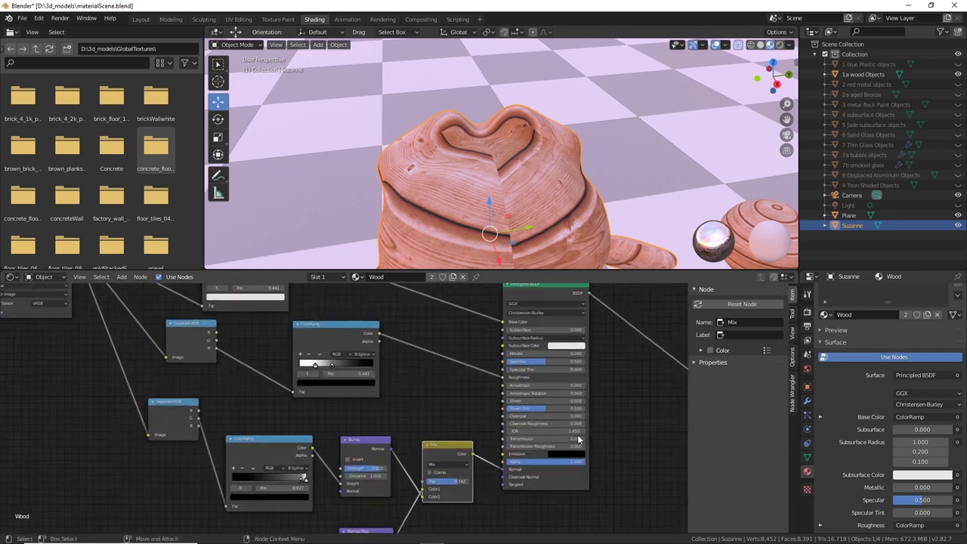
# Move the brown planks Image Texture node slightly left, away from the ColorRamp and Separate RGB nodes
pyautogui.scroll(3, 413, 382)
pyautogui.moveTo(201, 383); pyautogui.dragTo(419, 416, button='middle')
pyautogui.click(349, 359)
pyautogui.moveTo(379, 347); pyautogui.dragTo(362, 352)
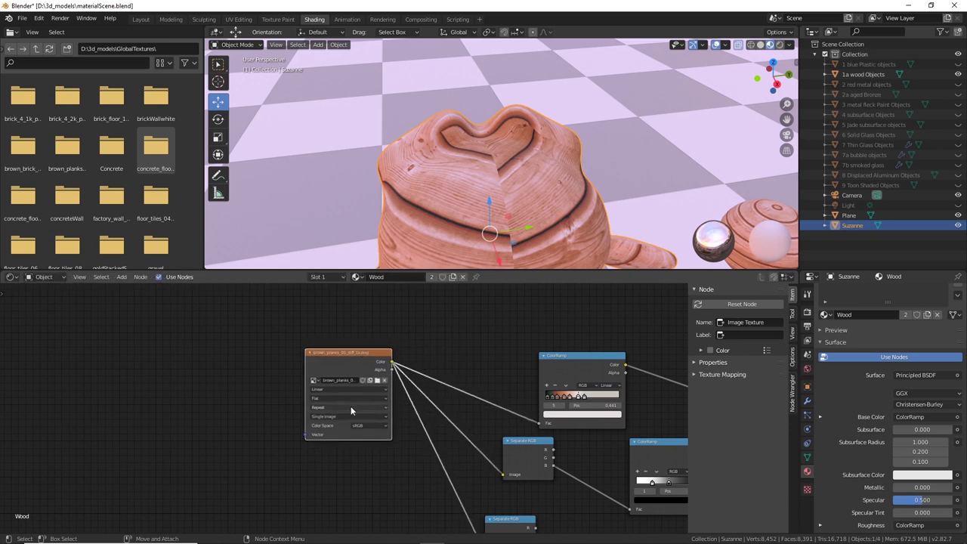
pyautogui.scroll(-2, 533, 371)
pyautogui.moveTo(477, 311); pyautogui.dragTo(431, 355, button='middle')
# Inspect the monkey head's whole UV layout over the brown planks texture in UV Editing, and return to the Shading workspace
pyautogui.moveTo(549, 177); pyautogui.dragTo(639, 199, button='middle')
pyautogui.moveTo(487, 194); pyautogui.dragTo(468, 213, button='middle')
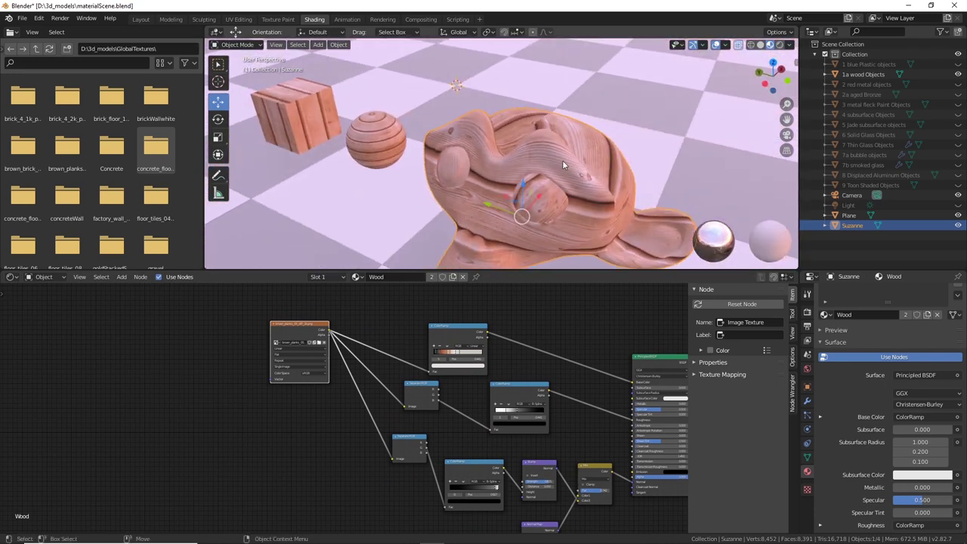
pyautogui.click(238, 19)
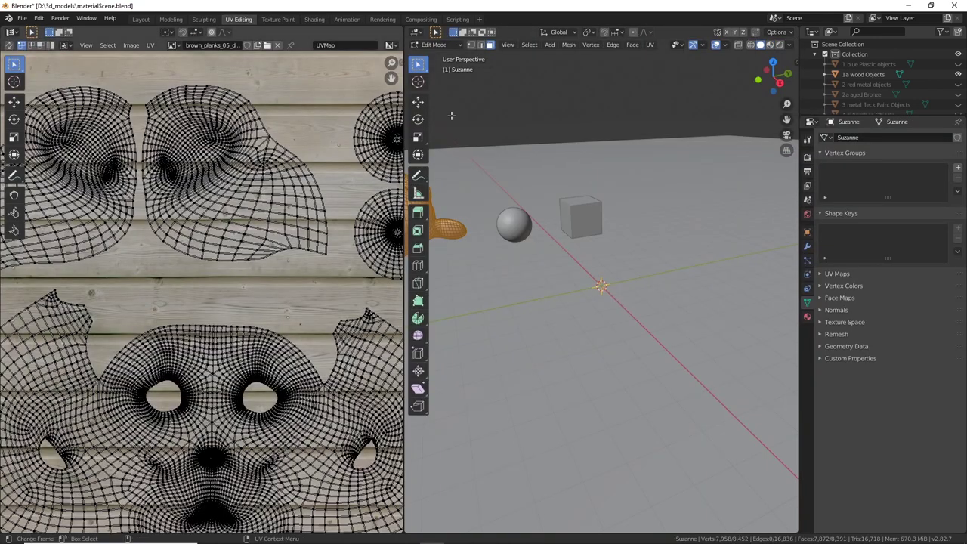
pyautogui.scroll(-5, 192, 260)
pyautogui.press('Home')
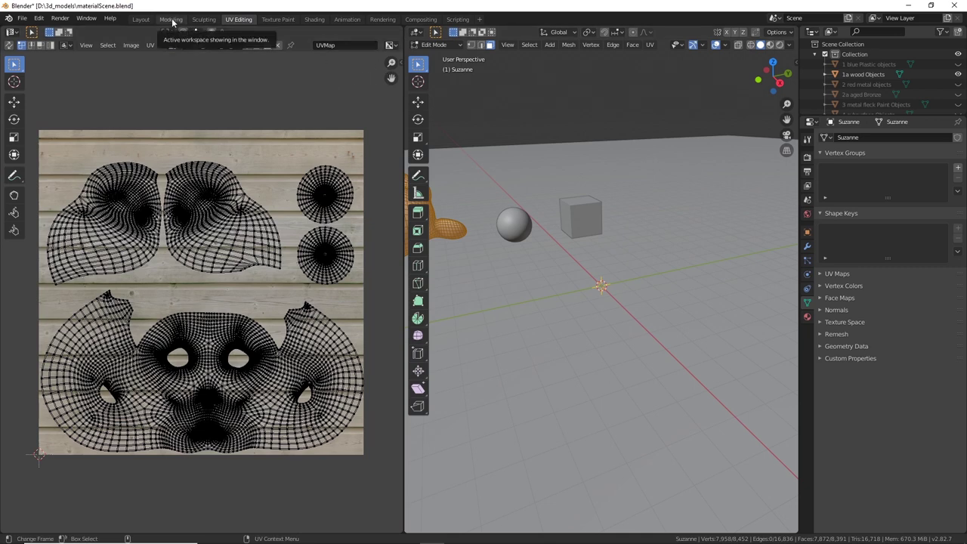
pyautogui.click(314, 19)
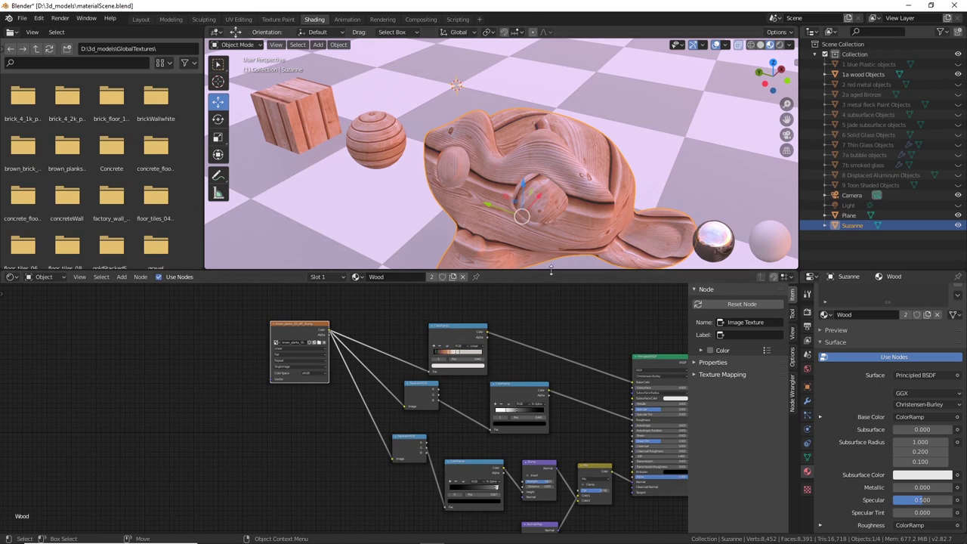
# Enlarge the 3D viewport by shrinking the shader editor, and frame the wooden cube, sphere and monkey head
pyautogui.moveTo(550, 270); pyautogui.dragTo(545, 338)
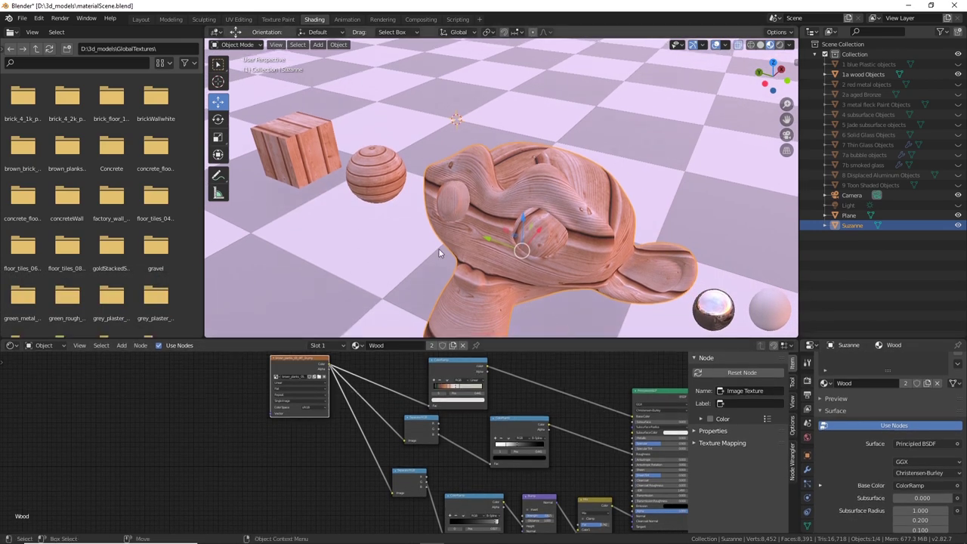
pyautogui.keyDown('shift'); pyautogui.moveTo(444, 214); pyautogui.dragTo(469, 204, button='middle'); pyautogui.keyUp('shift')
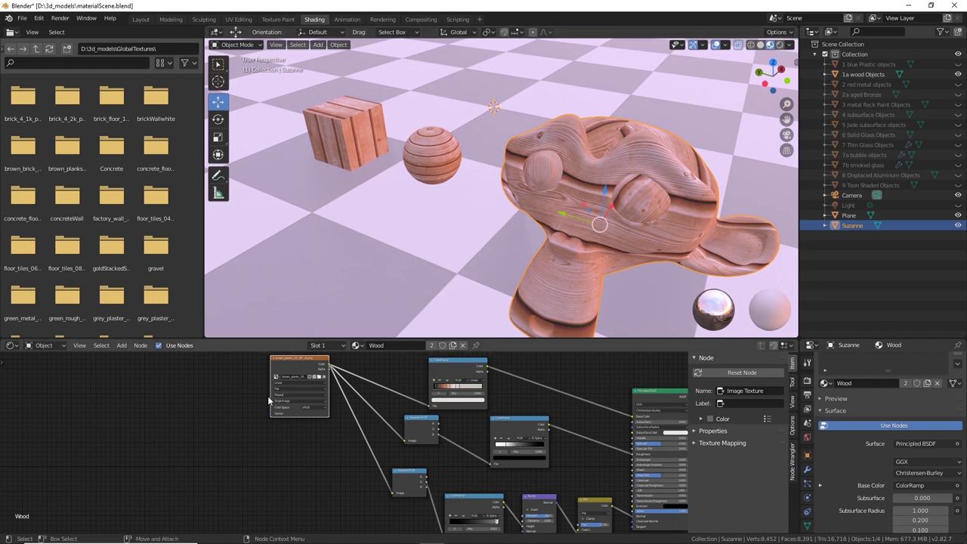
pyautogui.scroll(3, 309, 359)
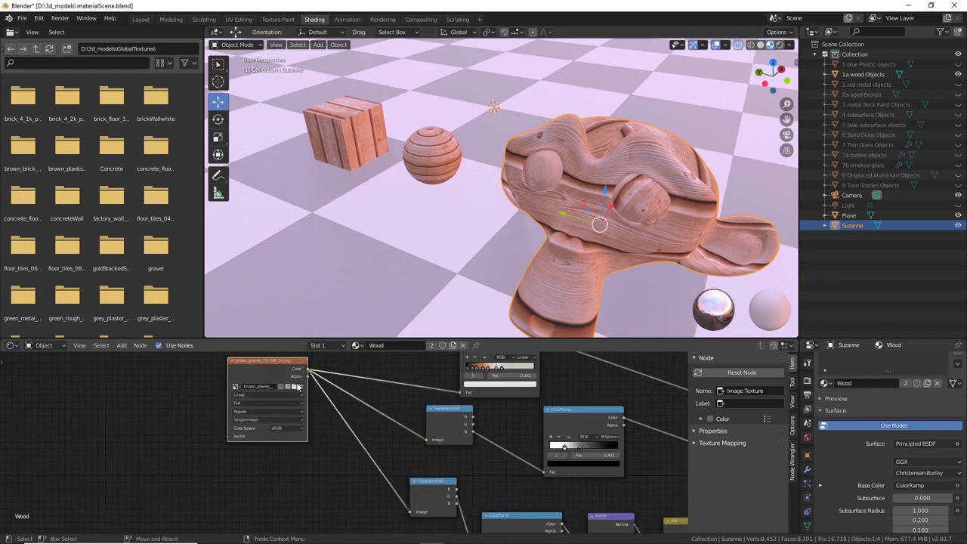
# Reposition the brown planks Image Texture node slightly with a few small moves
pyautogui.moveTo(266, 367); pyautogui.dragTo(450, 389, button='middle')
pyautogui.moveTo(459, 393); pyautogui.dragTo(438, 392)
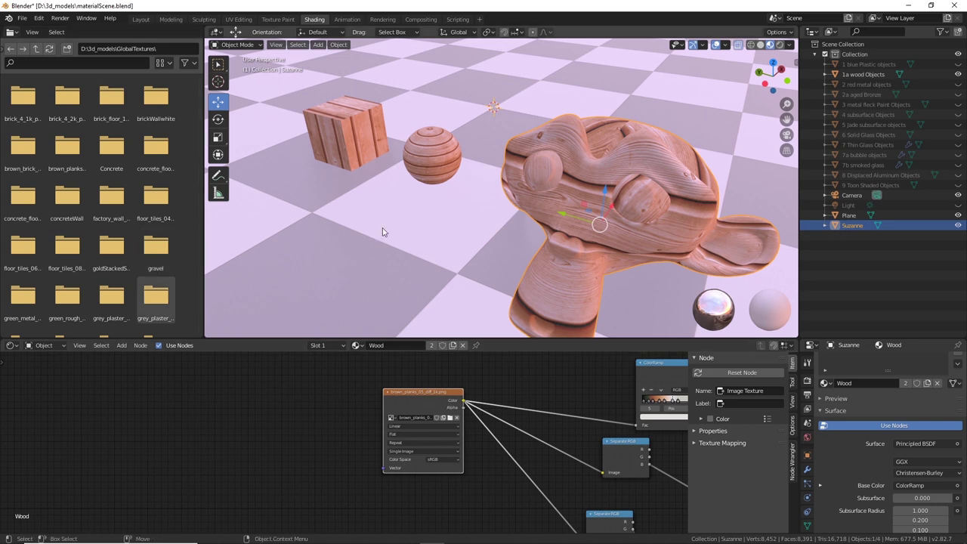
pyautogui.moveTo(442, 395); pyautogui.dragTo(438, 389)
pyautogui.moveTo(515, 439); pyautogui.dragTo(402, 438, button='middle')
pyautogui.moveTo(283, 381)
pyautogui.mouseDown()
pyautogui.moveTo(274, 379)
pyautogui.moveTo(295, 376)
pyautogui.mouseUp()
pyautogui.scroll(-2, 454, 434)
pyautogui.moveTo(403, 401); pyautogui.dragTo(360, 385, button='middle')
pyautogui.scroll(2, 483, 397)
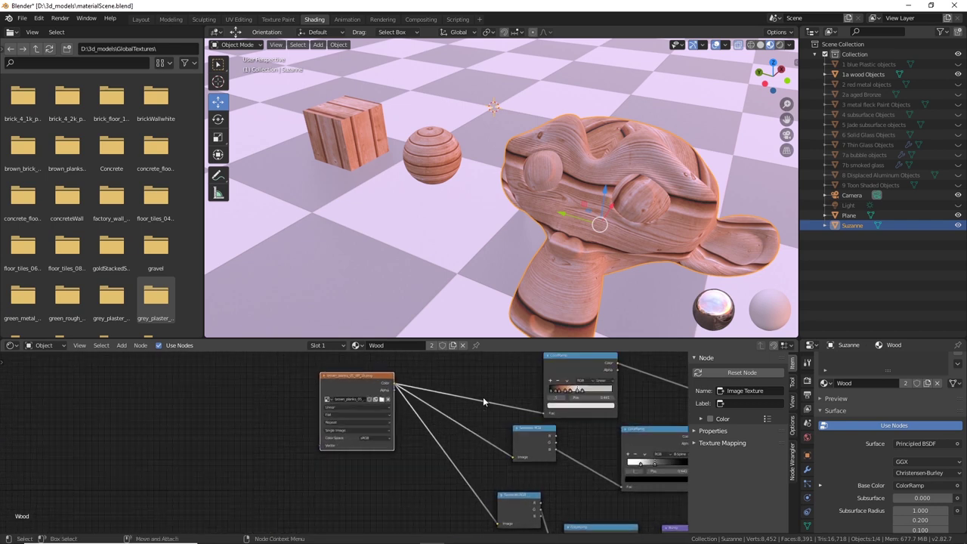
# Move the upper Separate RGB node slightly left and nudge the lower Separate RGB node
pyautogui.moveTo(477, 454); pyautogui.dragTo(337, 444, button='middle')
pyautogui.moveTo(404, 415); pyautogui.dragTo(383, 416)
pyautogui.moveTo(401, 484)
pyautogui.mouseDown()
pyautogui.moveTo(394, 481)
pyautogui.moveTo(401, 483)
pyautogui.mouseUp()
# Move the ColorRamp node that feeds Roughness slightly down and left
pyautogui.moveTo(592, 448); pyautogui.dragTo(485, 392, button='middle')
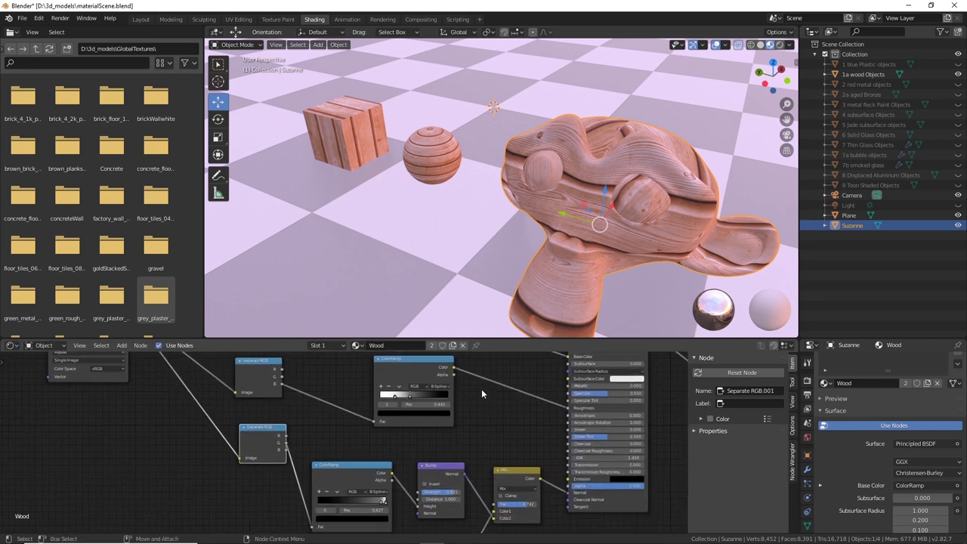
pyautogui.moveTo(411, 359)
pyautogui.mouseDown()
pyautogui.moveTo(420, 364)
pyautogui.moveTo(405, 368)
pyautogui.mouseUp()
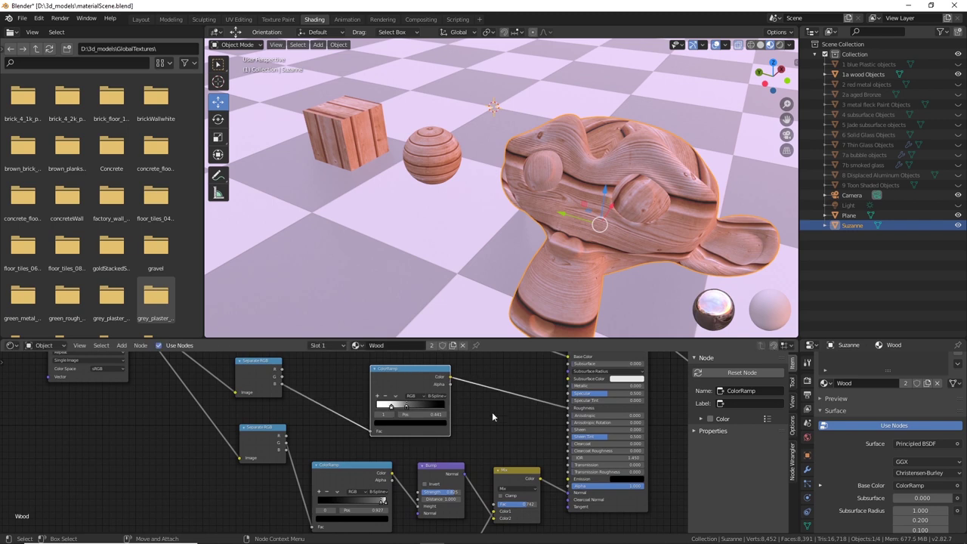
pyautogui.scroll(-1, 516, 438)
pyautogui.moveTo(515, 438); pyautogui.dragTo(445, 441, button='middle')
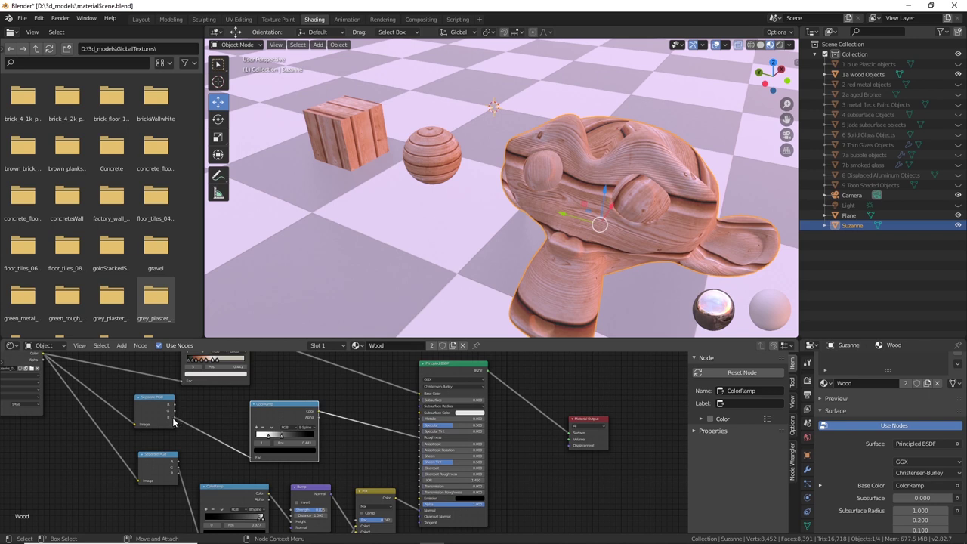
# Preview the upper Separate RGB and roughness ColorRamp outputs through the Material Output's Surface, and restore the Principled BSDF connection
pyautogui.moveTo(174, 420); pyautogui.dragTo(573, 435)
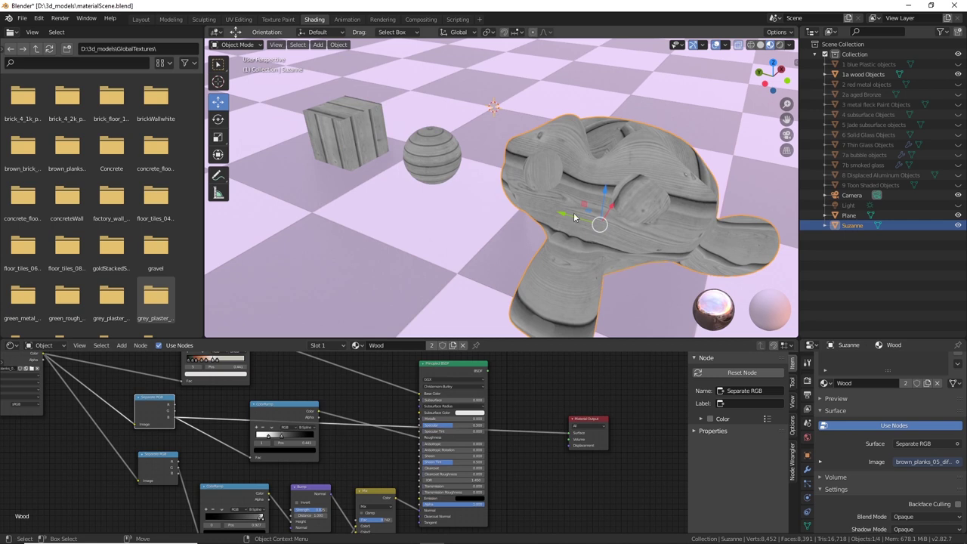
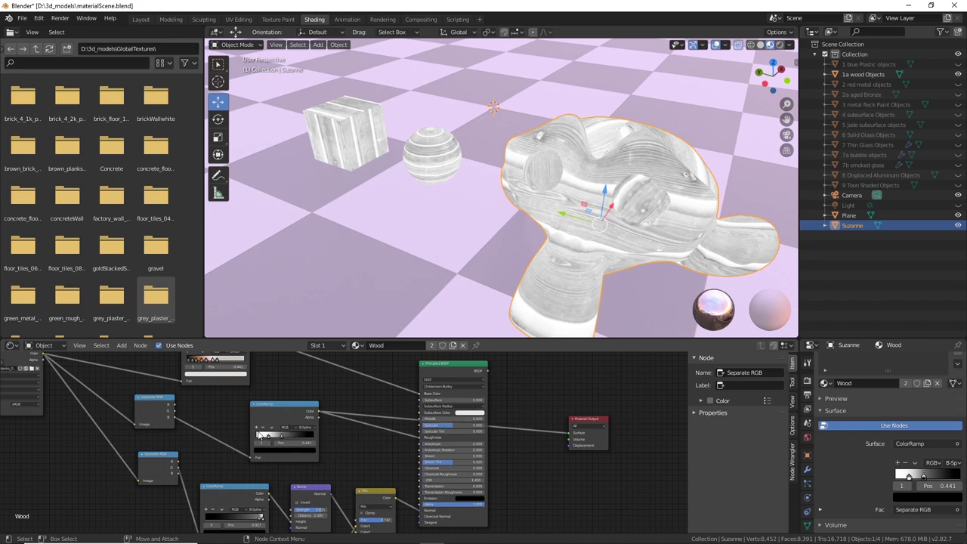
pyautogui.moveTo(268, 438)
pyautogui.mouseDown()
pyautogui.moveTo(307, 441)
pyautogui.moveTo(270, 440)
pyautogui.mouseUp()
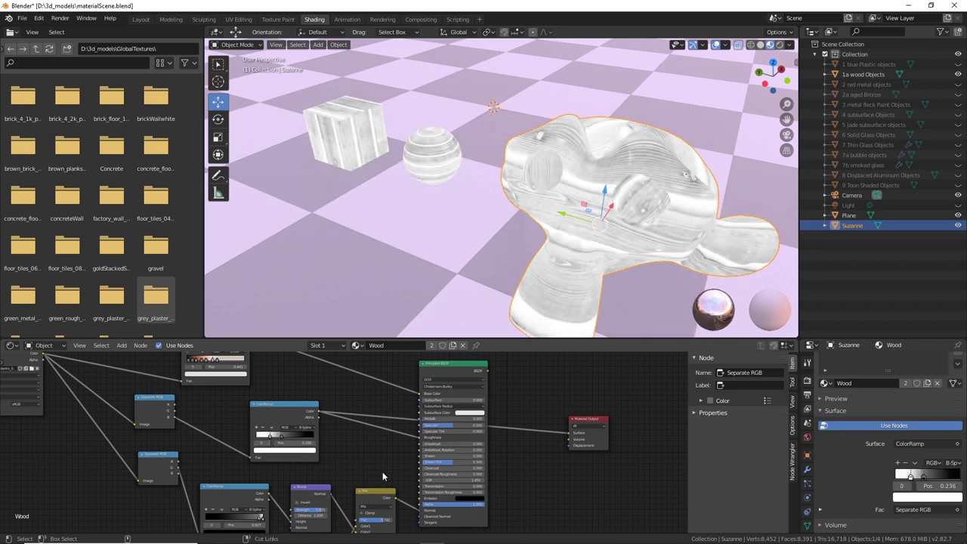
pyautogui.hotkey('ctrl', 'z')
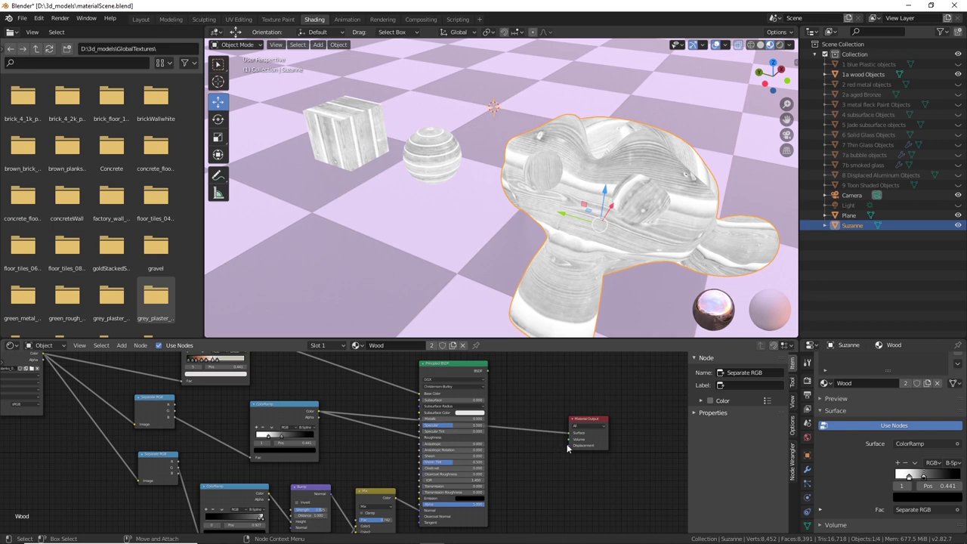
pyautogui.moveTo(487, 371); pyautogui.dragTo(571, 433)
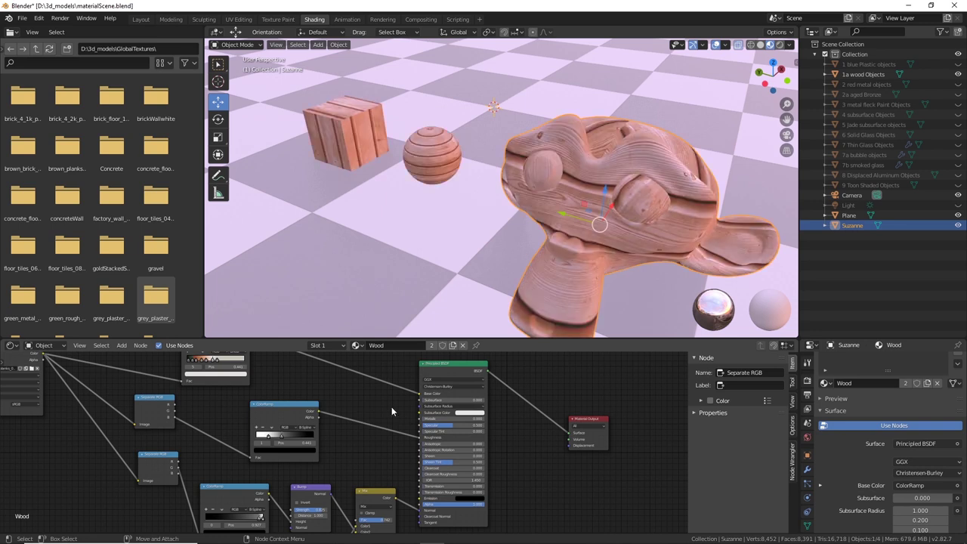
# Disconnect the Principled BSDF's Base Color input, and get a close view of the bump detail on the monkey head
pyautogui.moveTo(420, 393); pyautogui.dragTo(394, 391)
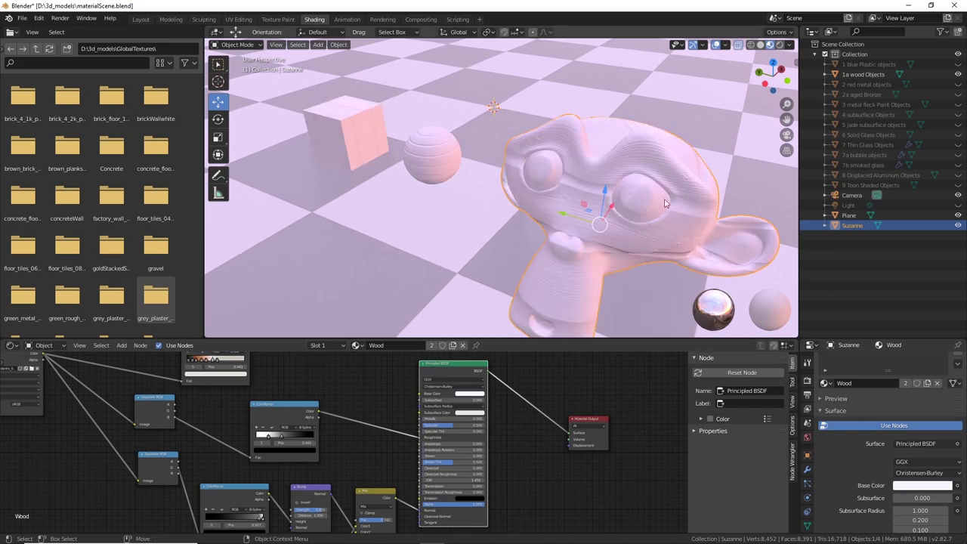
pyautogui.moveTo(668, 261); pyautogui.dragTo(593, 274, button='middle')
pyautogui.scroll(4, 588, 275)
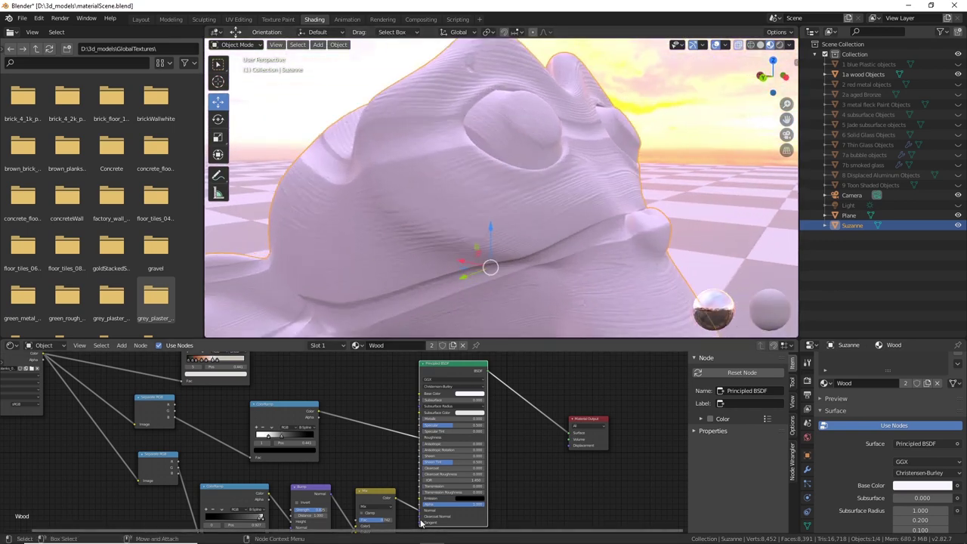
# Disconnect the Mix node from the Principled BSDF's Normal input, and examine the roughness reflections on the head and sphere
pyautogui.moveTo(420, 514); pyautogui.dragTo(626, 360)
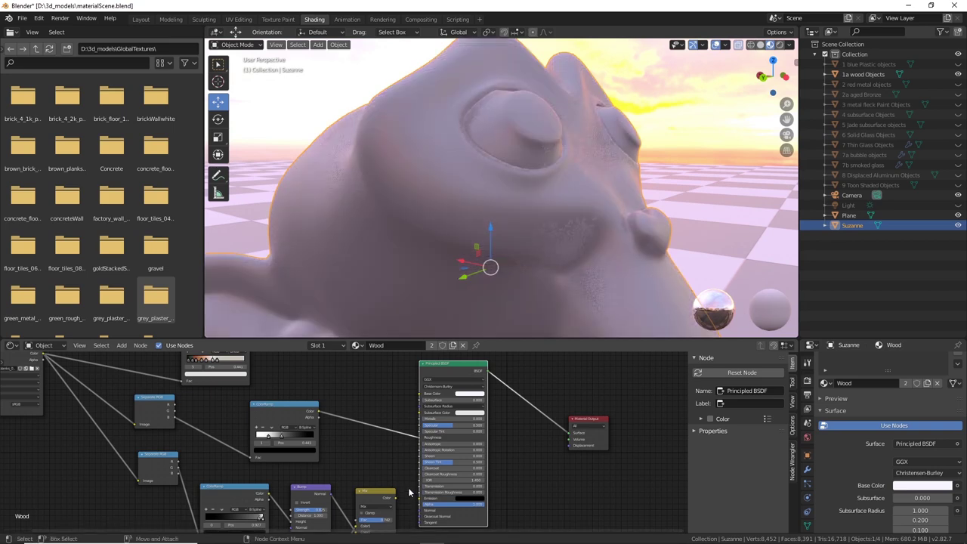
pyautogui.moveTo(603, 182); pyautogui.dragTo(534, 225, button='middle')
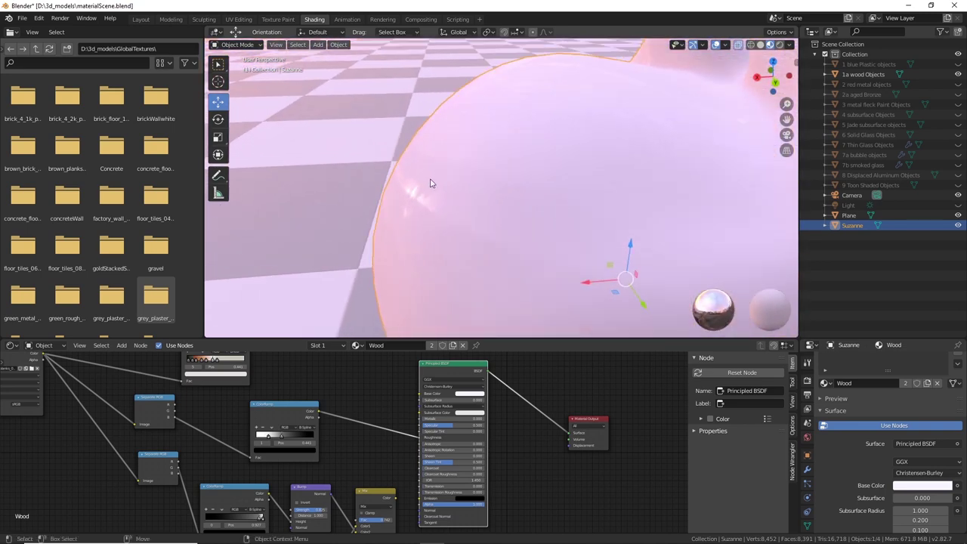
pyautogui.scroll(-3, 495, 187)
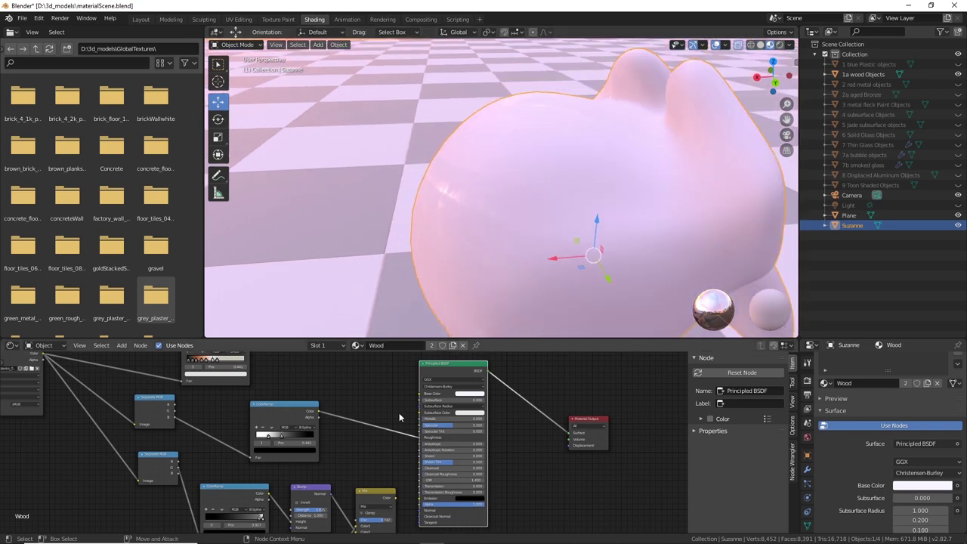
pyautogui.moveTo(638, 199); pyautogui.dragTo(485, 221, button='middle')
pyautogui.scroll(2, 479, 227)
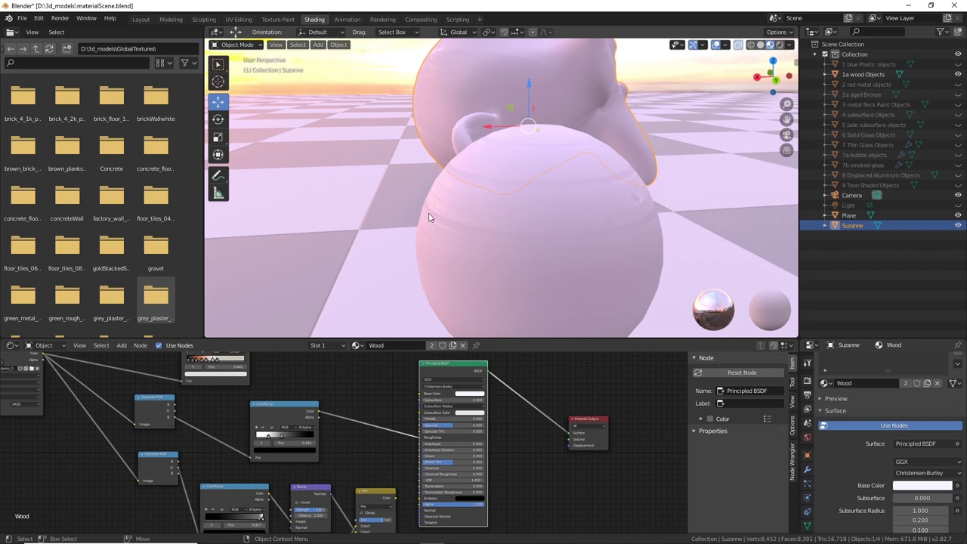
pyautogui.moveTo(501, 232)
pyautogui.mouseDown(button='middle')
pyautogui.moveTo(488, 224)
pyautogui.moveTo(496, 216)
pyautogui.moveTo(603, 179)
pyautogui.moveTo(567, 213)
pyautogui.moveTo(485, 239)
pyautogui.mouseUp(button='middle')
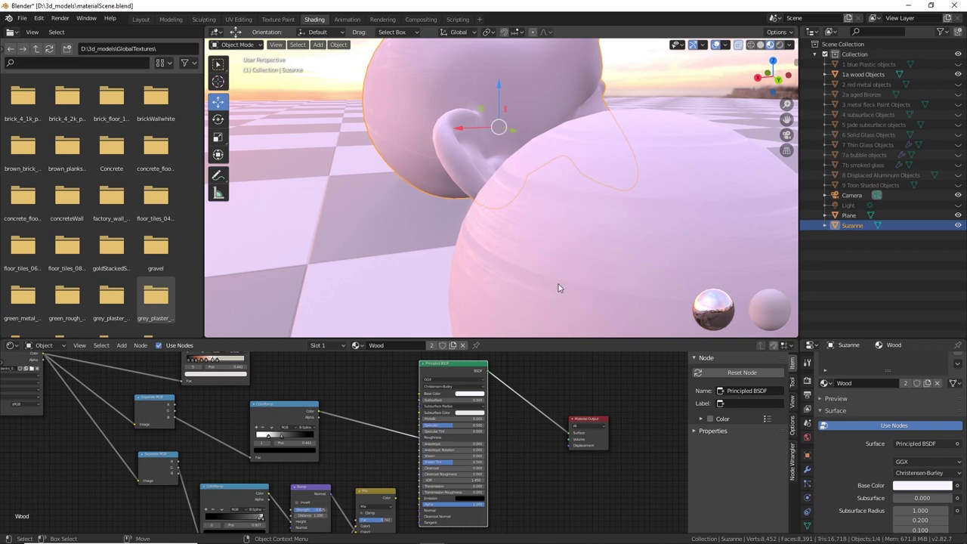
# Preview the lower Separate RGB output and the bump ColorRamp's Color output through the Material Output's Surface
pyautogui.moveTo(528, 246)
pyautogui.mouseDown(button='middle')
pyautogui.moveTo(539, 252)
pyautogui.moveTo(522, 249)
pyautogui.mouseUp(button='middle')
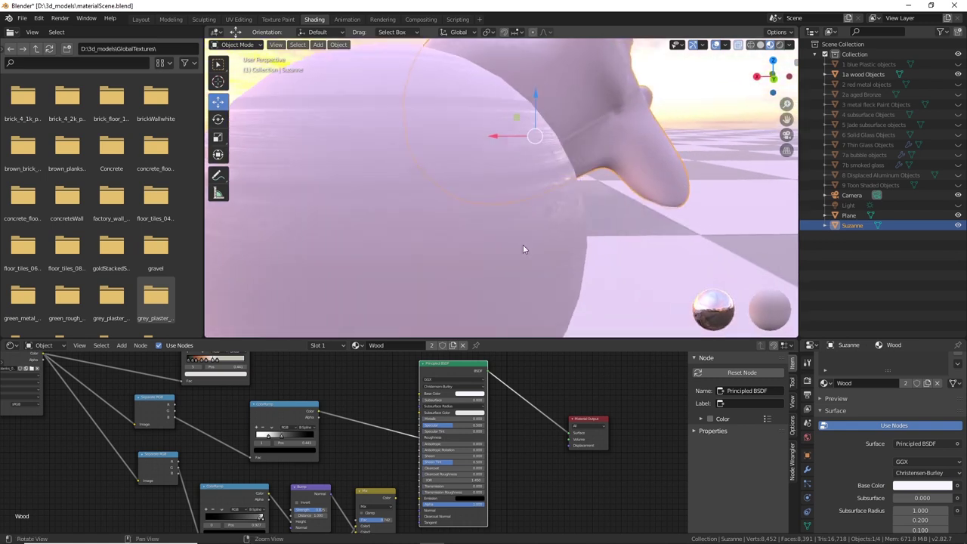
pyautogui.moveTo(376, 452); pyautogui.dragTo(389, 430, button='middle')
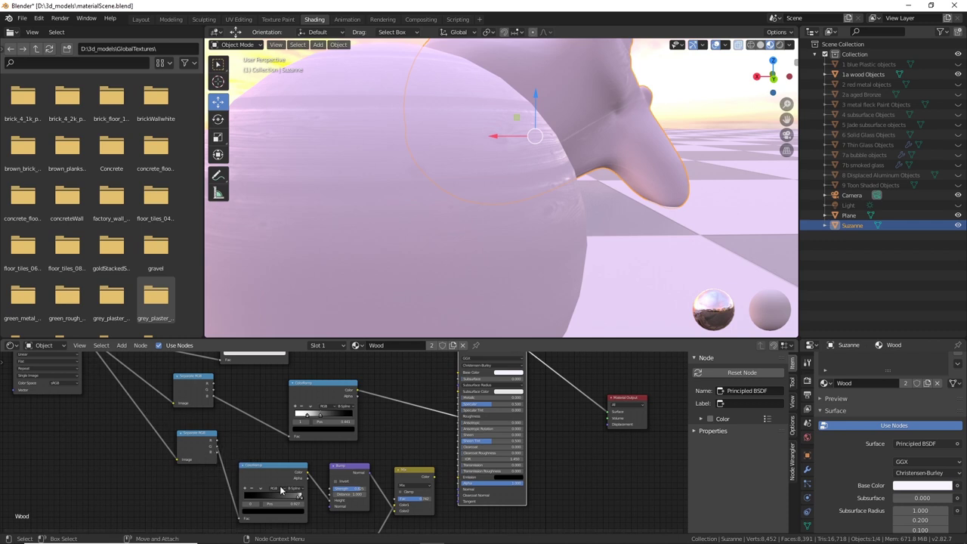
pyautogui.moveTo(217, 449); pyautogui.dragTo(610, 417)
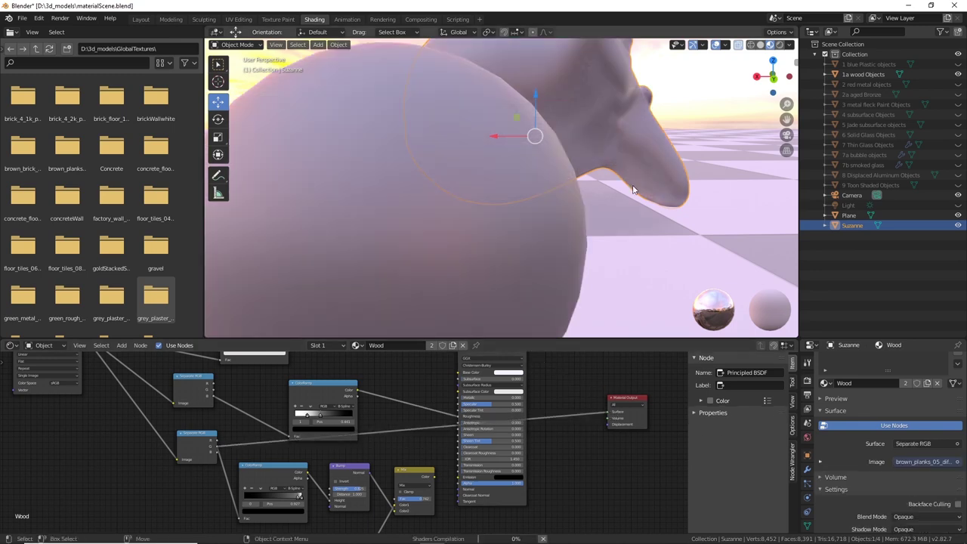
pyautogui.moveTo(600, 203); pyautogui.dragTo(647, 220, button='middle')
pyautogui.scroll(-3, 648, 220)
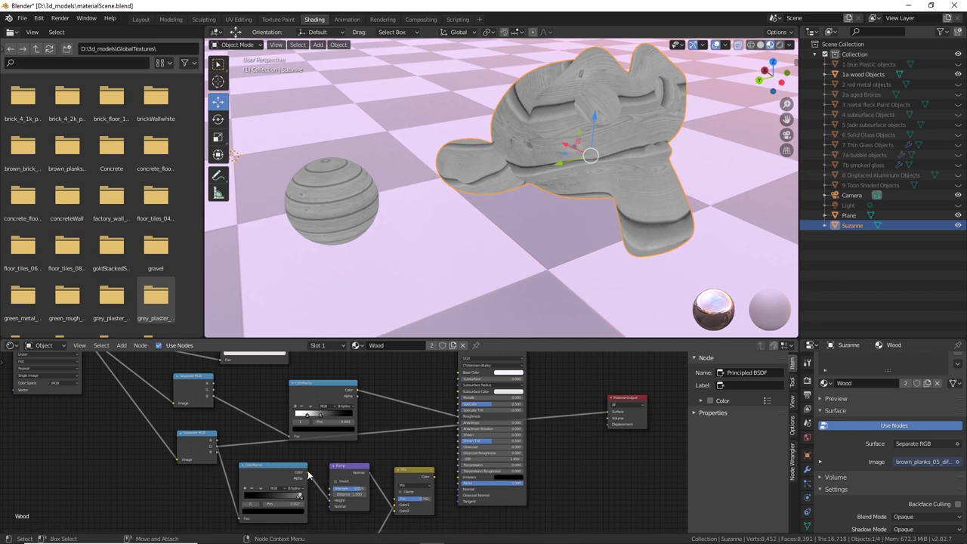
pyautogui.moveTo(308, 472); pyautogui.dragTo(610, 416)
pyautogui.moveTo(667, 217); pyautogui.dragTo(522, 234, button='middle')
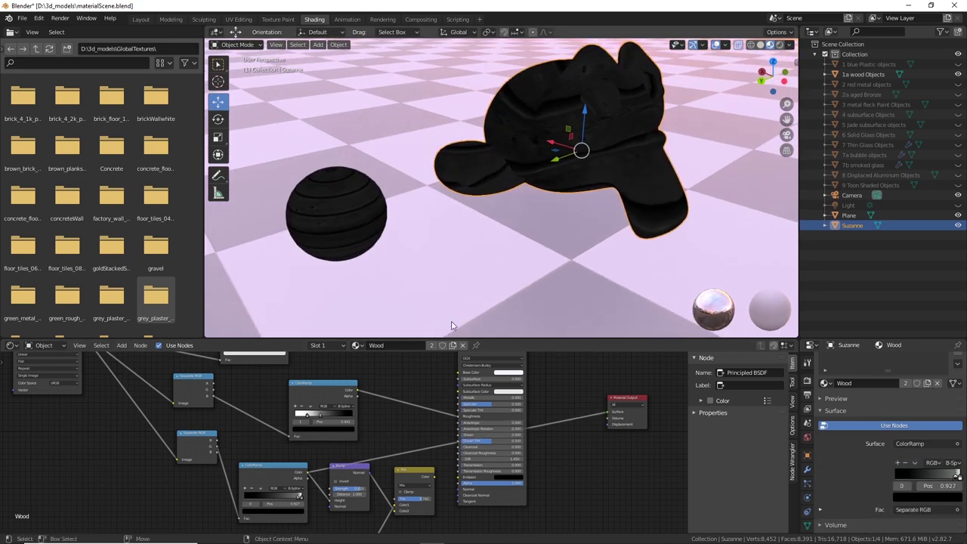
# Preview the Bump node's Normal output on the monkey head and sphere through the Material Output's Surface
pyautogui.moveTo(414, 464); pyautogui.dragTo(403, 405, button='middle')
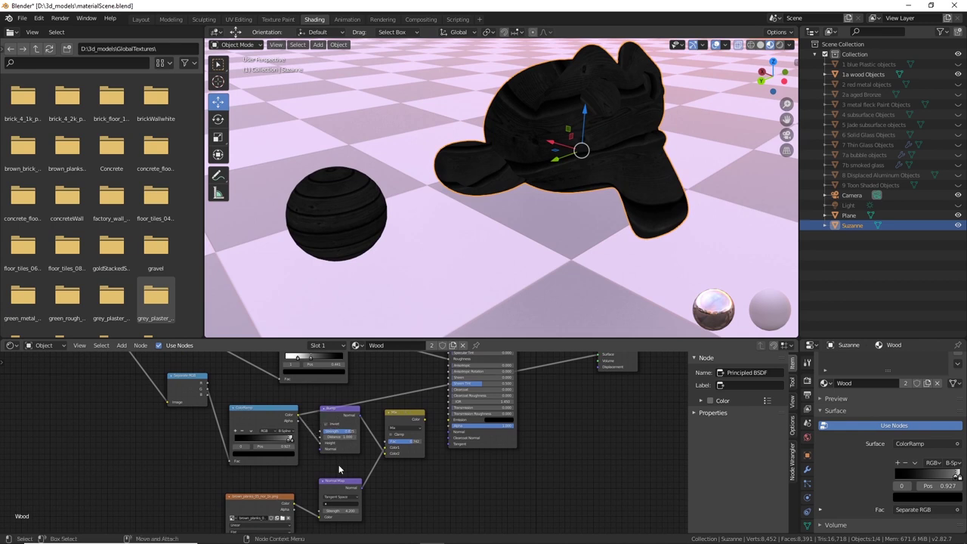
pyautogui.moveTo(390, 427); pyautogui.dragTo(263, 467, button='middle')
pyautogui.moveTo(261, 472); pyautogui.dragTo(500, 412)
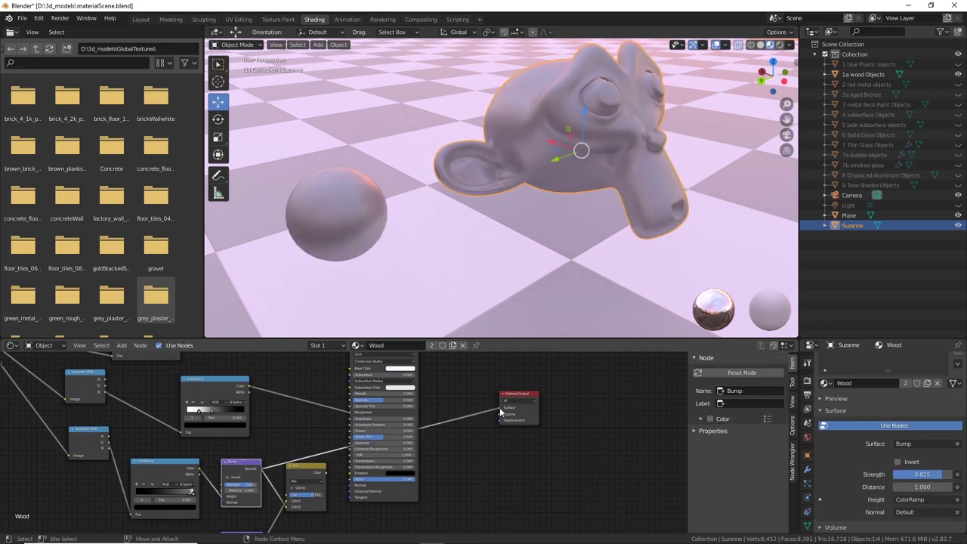
pyautogui.moveTo(577, 227)
pyautogui.mouseDown(button='middle')
pyautogui.moveTo(511, 222)
pyautogui.moveTo(595, 219)
pyautogui.mouseUp(button='middle')
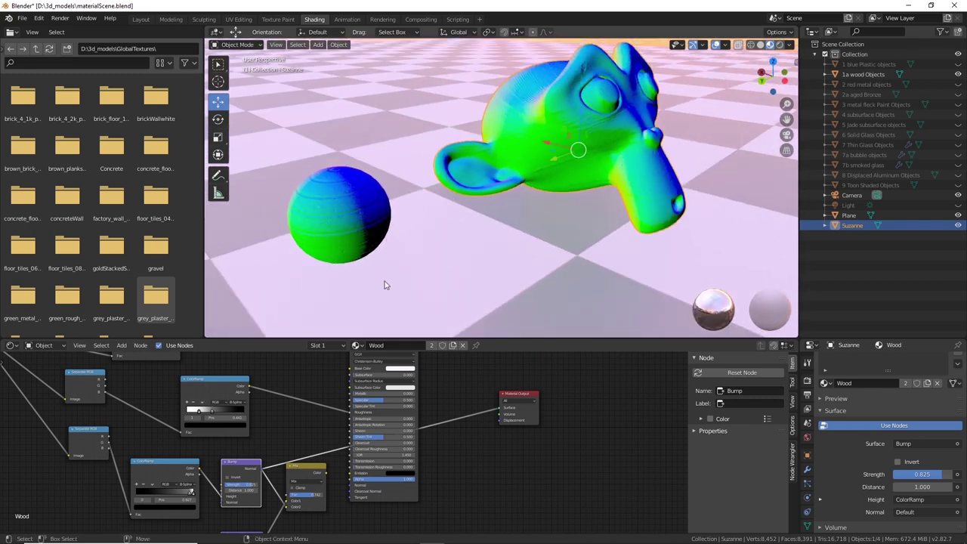
pyautogui.moveTo(295, 418); pyautogui.dragTo(366, 371, button='middle')
pyautogui.click(368, 431)
pyautogui.press('Escape')
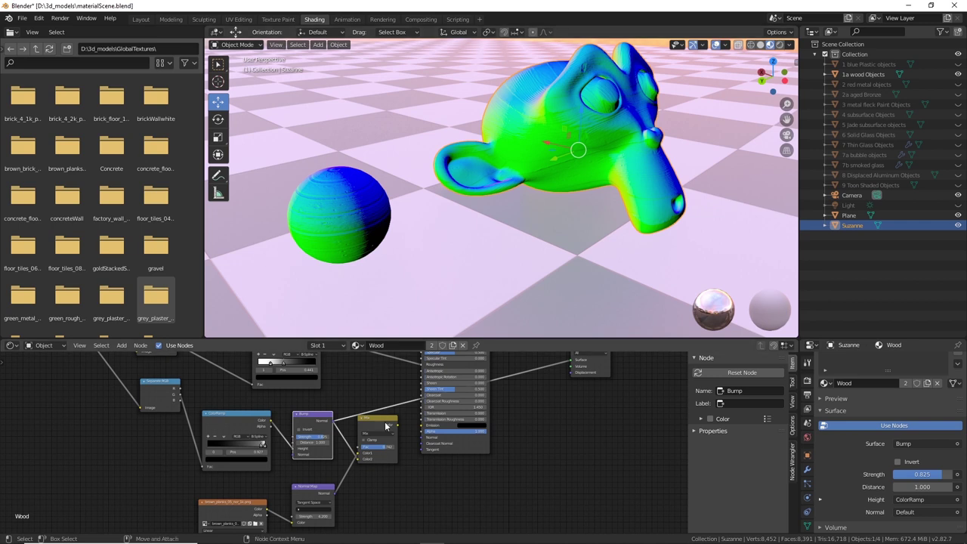
# Preview the brown planks normal texture and the Normal Map node's output through the Material Output's Surface
pyautogui.click(302, 502)
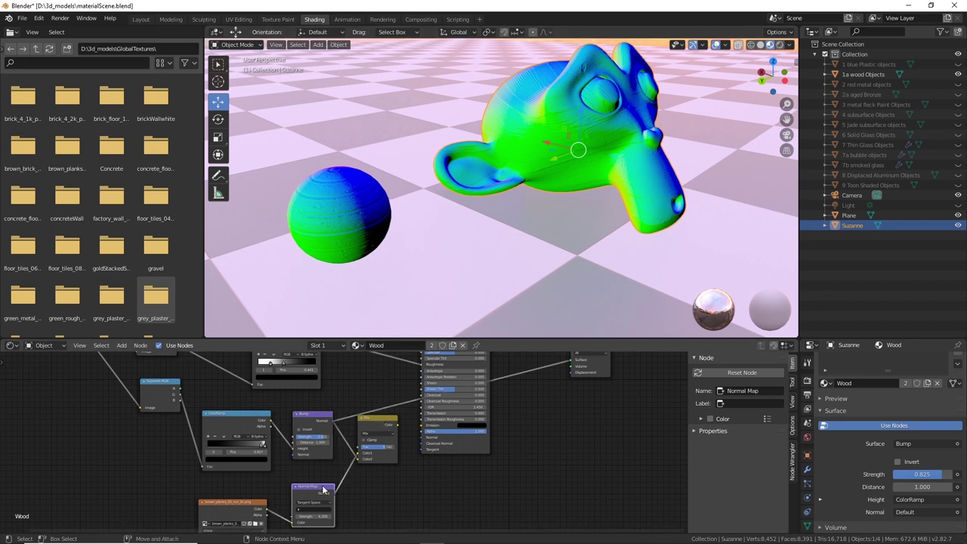
pyautogui.click(248, 520)
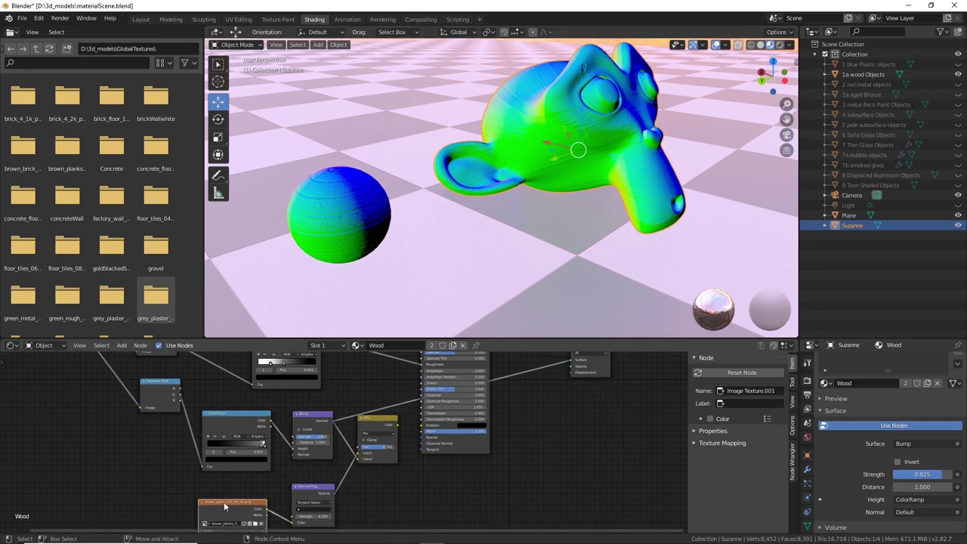
pyautogui.moveTo(266, 508)
pyautogui.mouseDown()
pyautogui.moveTo(549, 299)
pyautogui.moveTo(573, 360)
pyautogui.mouseUp()
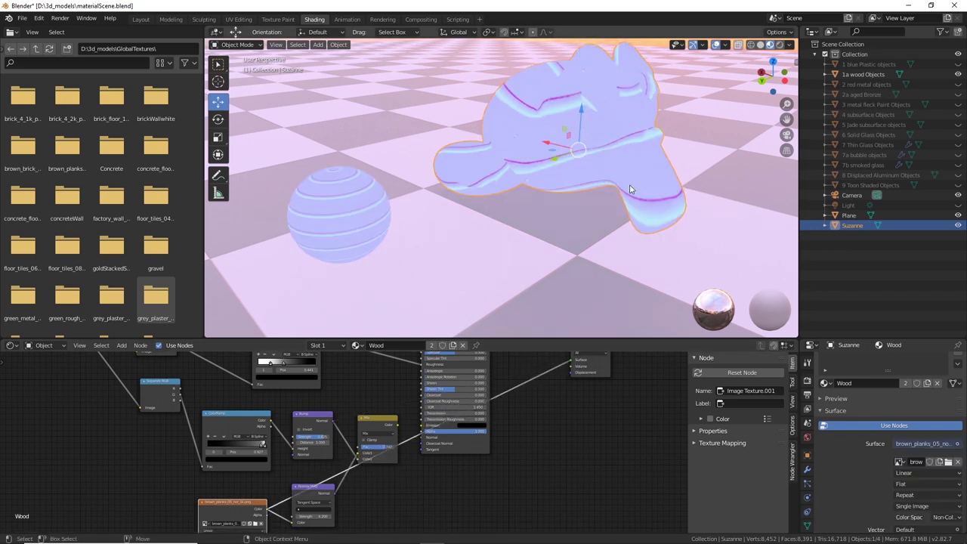
pyautogui.moveTo(615, 237)
pyautogui.mouseDown(button='middle')
pyautogui.moveTo(582, 222)
pyautogui.moveTo(529, 287)
pyautogui.mouseUp(button='middle')
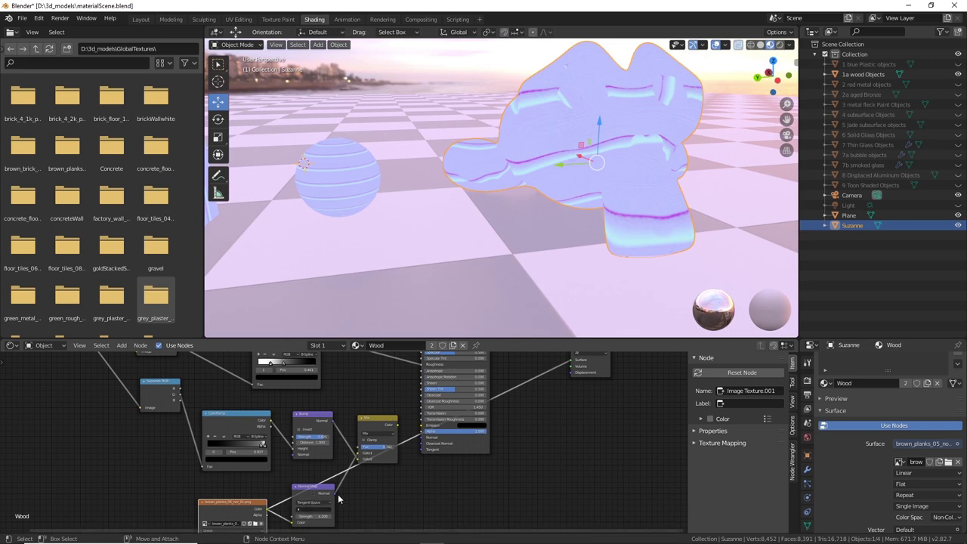
pyautogui.moveTo(336, 496); pyautogui.dragTo(573, 361)
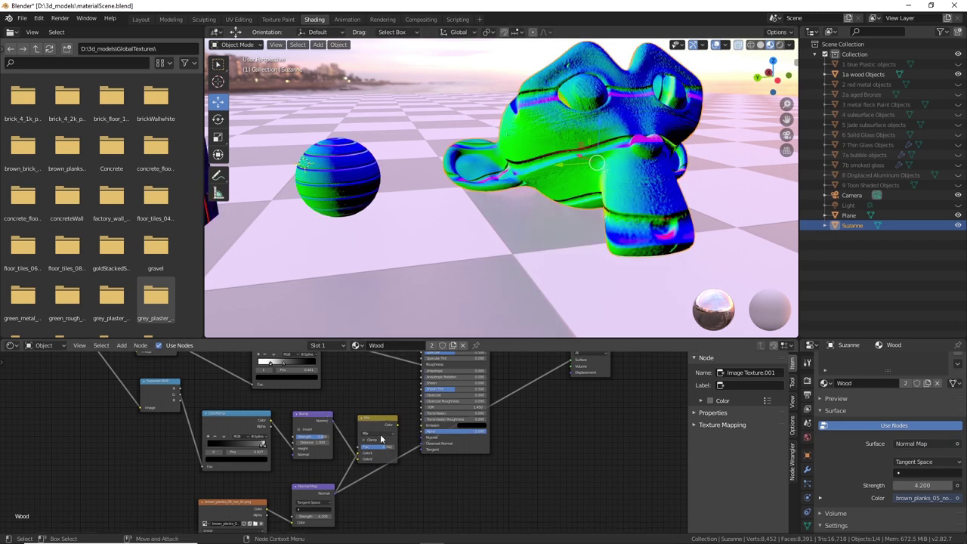
pyautogui.click(317, 415)
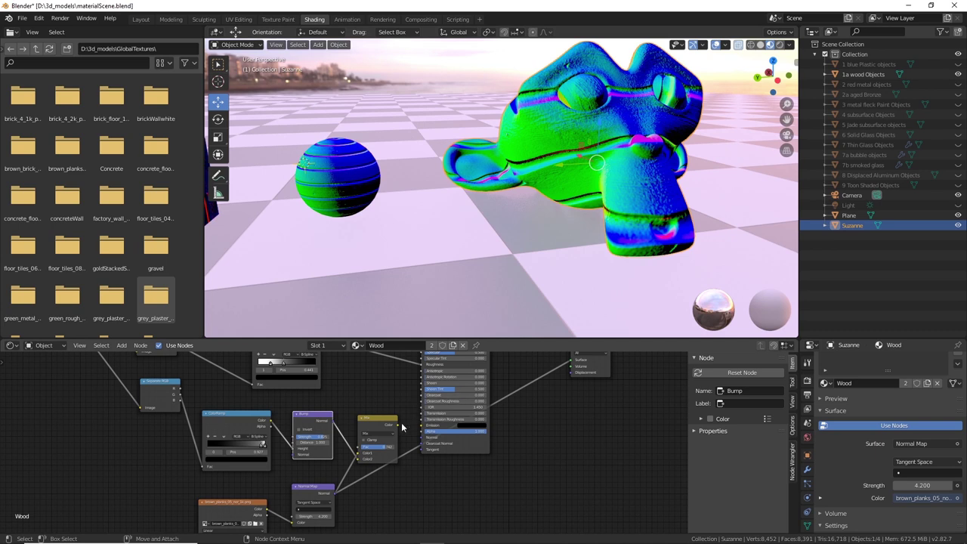
# Connect the Mix node to the Principled BSDF's Normal input, and link the Principled BSDF back to the Material Output's Surface
pyautogui.moveTo(399, 426); pyautogui.dragTo(422, 445)
pyautogui.moveTo(551, 423); pyautogui.dragTo(432, 461, button='middle')
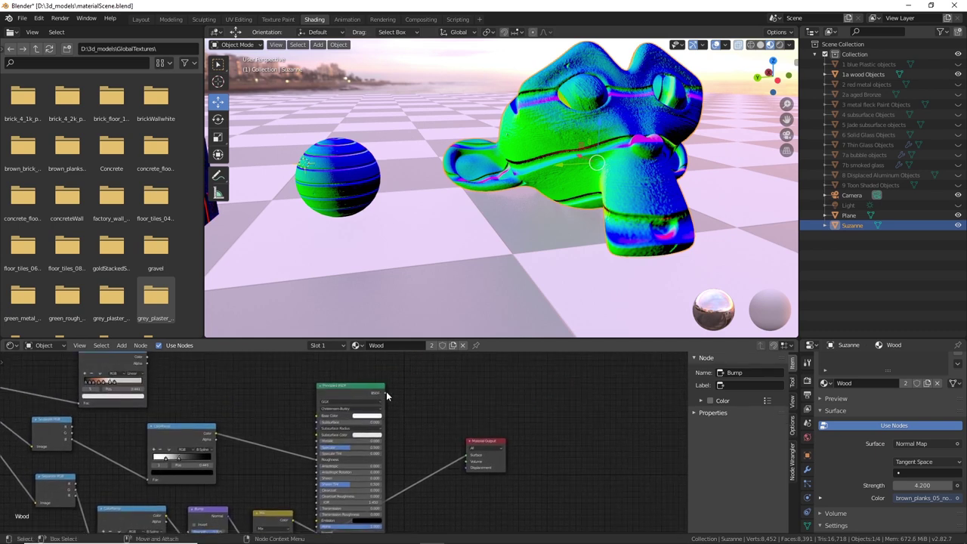
pyautogui.moveTo(385, 394); pyautogui.dragTo(473, 457)
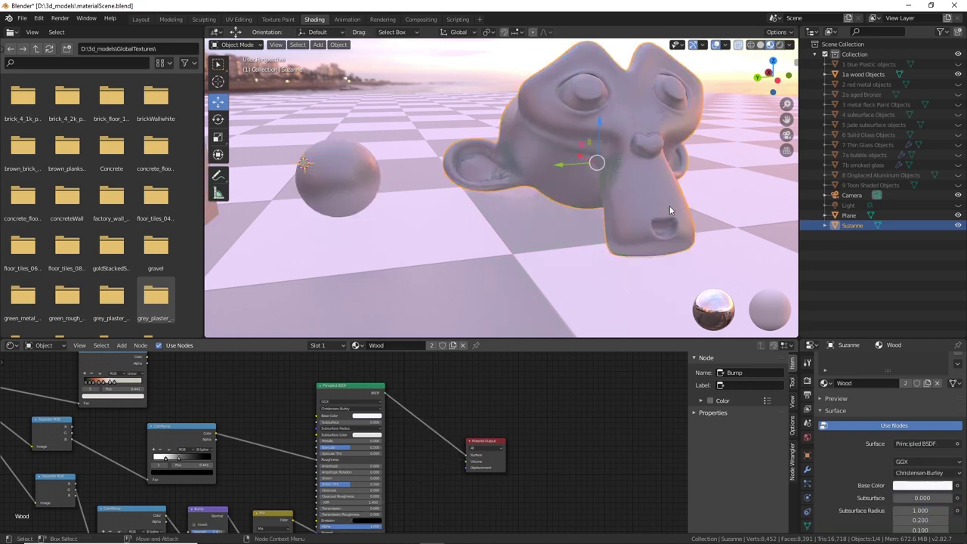
pyautogui.moveTo(668, 167); pyautogui.dragTo(708, 172, button='middle')
pyautogui.scroll(4, 535, 162)
pyautogui.moveTo(471, 158); pyautogui.dragTo(649, 207, button='middle')
# Preview the brown planks diffuse texture's Color output through the Material Output's Surface
pyautogui.moveTo(214, 369); pyautogui.dragTo(385, 442, button='middle')
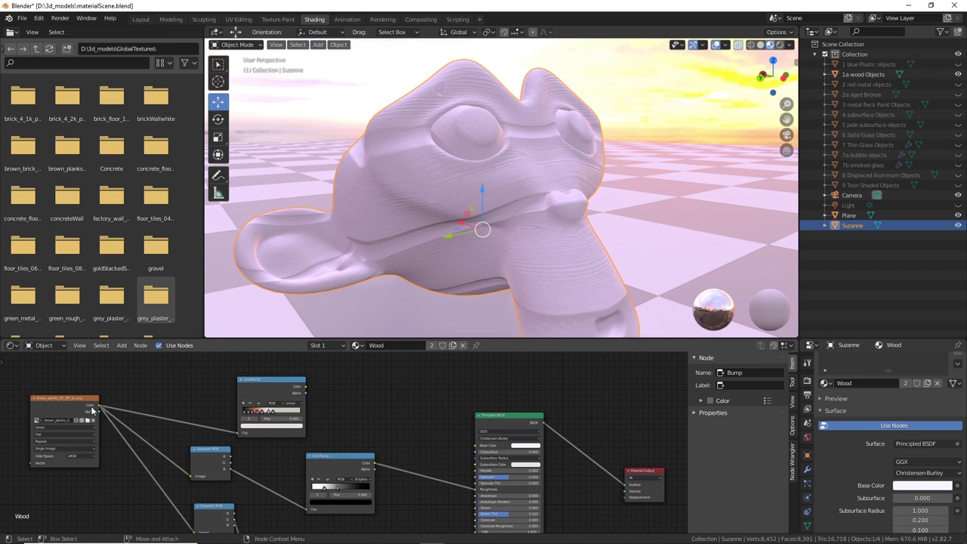
pyautogui.moveTo(87, 406); pyautogui.dragTo(633, 488)
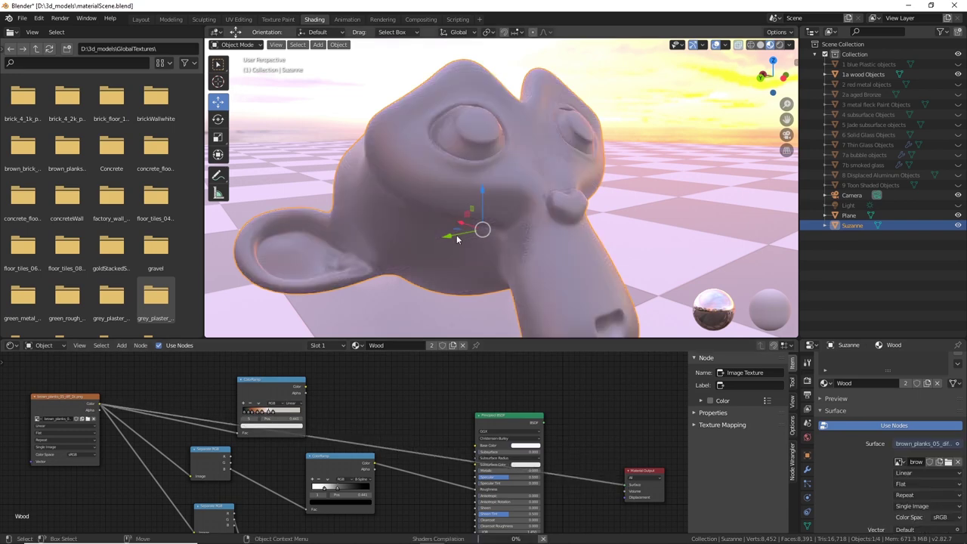
pyautogui.moveTo(484, 228); pyautogui.dragTo(470, 250, button='middle')
pyautogui.scroll(-5, 500, 230)
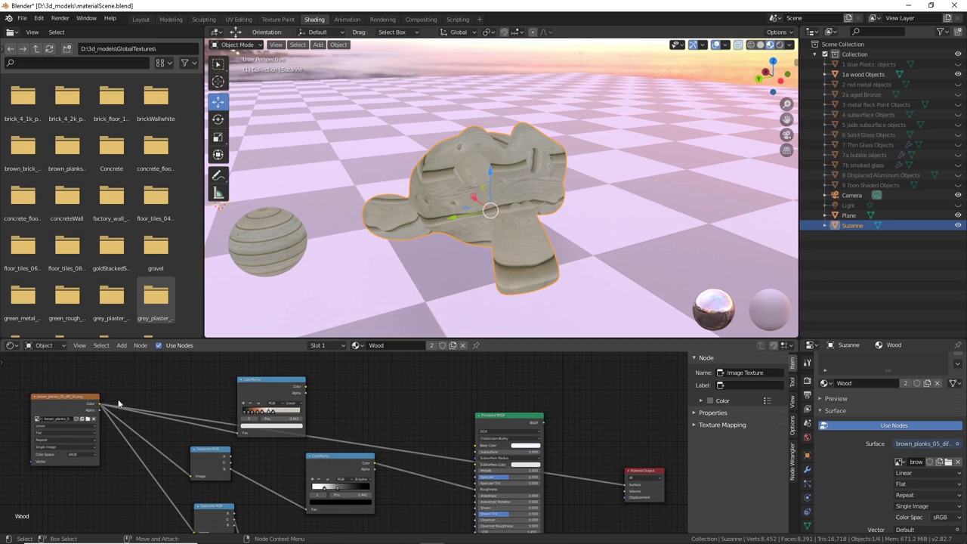
# Move the wood color ColorRamp node slightly left, and preview its Color output through the Material Output's Surface
pyautogui.moveTo(253, 389); pyautogui.dragTo(301, 372)
pyautogui.moveTo(275, 374); pyautogui.dragTo(256, 377)
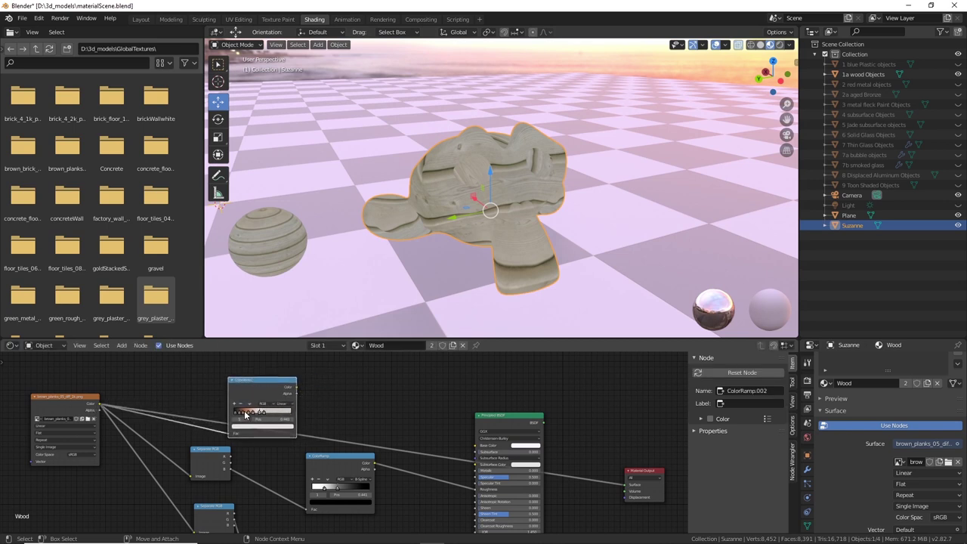
pyautogui.scroll(2, 244, 415)
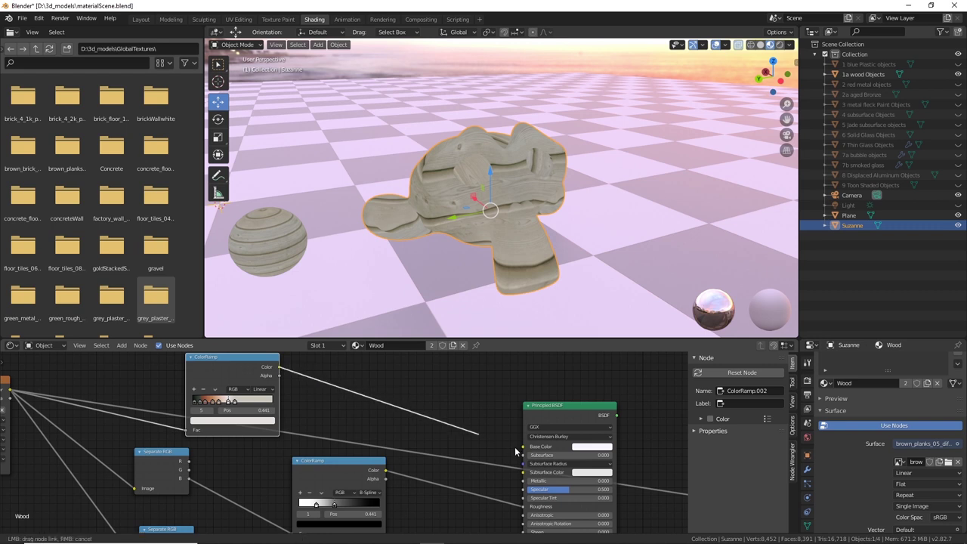
pyautogui.moveTo(451, 420); pyautogui.dragTo(450, 411)
pyautogui.moveTo(450, 411); pyautogui.dragTo(302, 400, button='middle')
pyautogui.scroll(-1, 140, 395)
pyautogui.moveTo(144, 373); pyautogui.dragTo(243, 398)
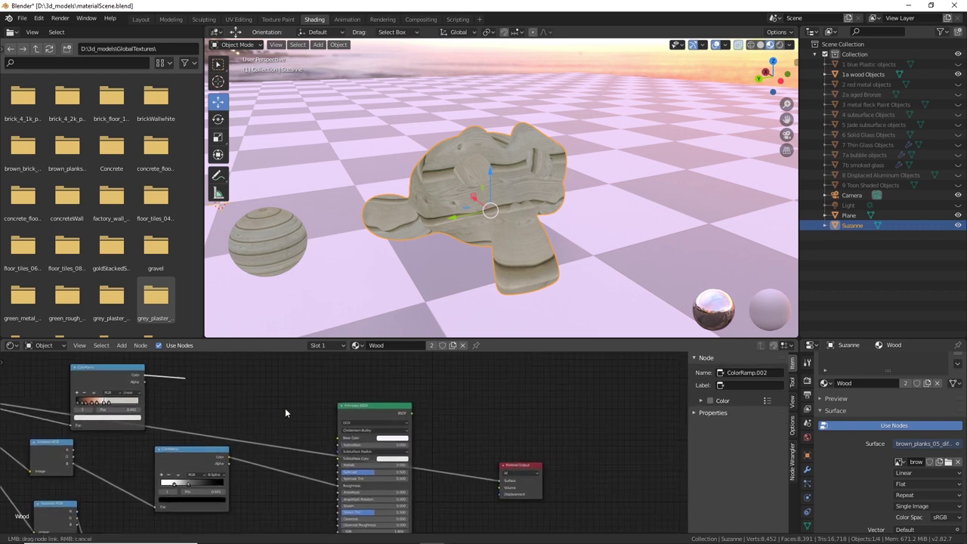
pyautogui.moveTo(513, 471); pyautogui.dragTo(510, 476)
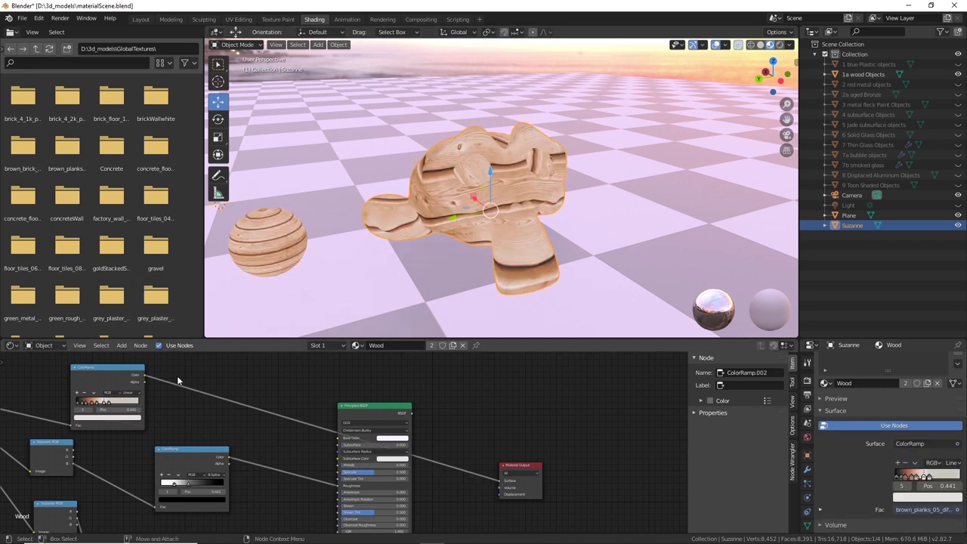
# Connect the wood color ColorRamp to the Principled BSDF's Base Color, and link the BSDF back to the Material Output's Surface
pyautogui.moveTo(144, 374); pyautogui.dragTo(312, 434)
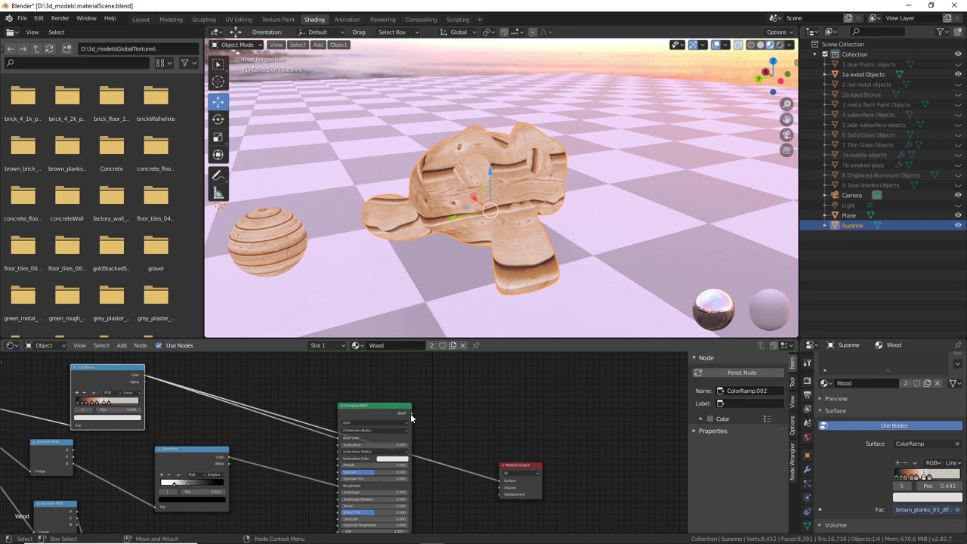
pyautogui.moveTo(410, 413); pyautogui.dragTo(500, 481)
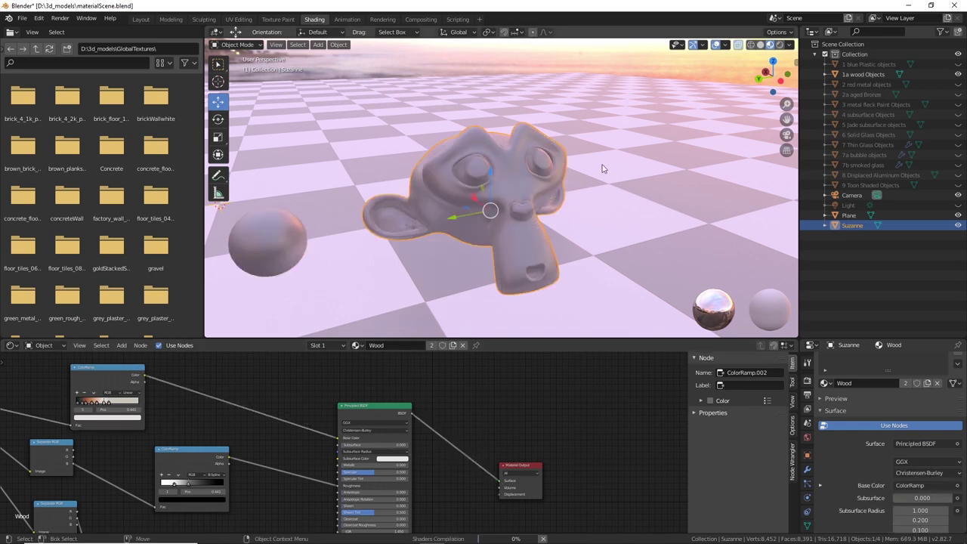
# Examine the complete wood material on the monkey head and sphere from several angles, and check the viewport shading options
pyautogui.moveTo(470, 253)
pyautogui.mouseDown(button='middle')
pyautogui.moveTo(500, 236)
pyautogui.moveTo(216, 242)
pyautogui.moveTo(680, 240)
pyautogui.moveTo(459, 245)
pyautogui.moveTo(470, 239)
pyautogui.mouseUp(button='middle')
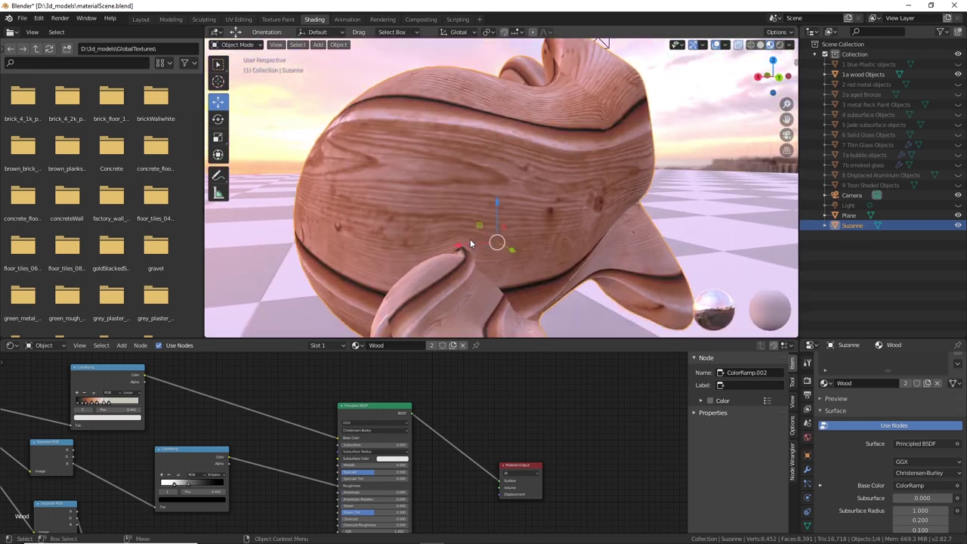
pyautogui.scroll(2, 521, 256)
pyautogui.moveTo(521, 256); pyautogui.dragTo(492, 259, button='middle')
pyautogui.scroll(-5, 492, 258)
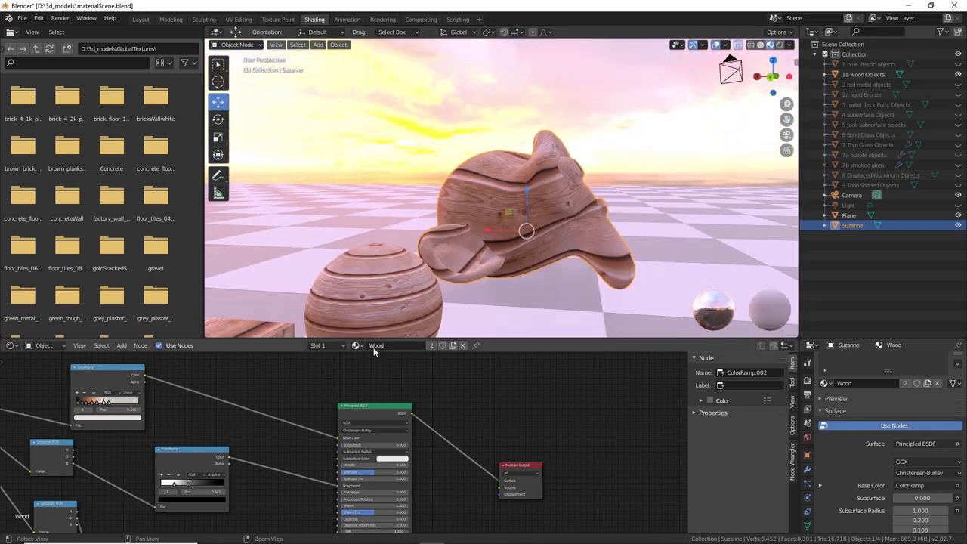
pyautogui.moveTo(464, 304); pyautogui.dragTo(485, 245, button='middle')
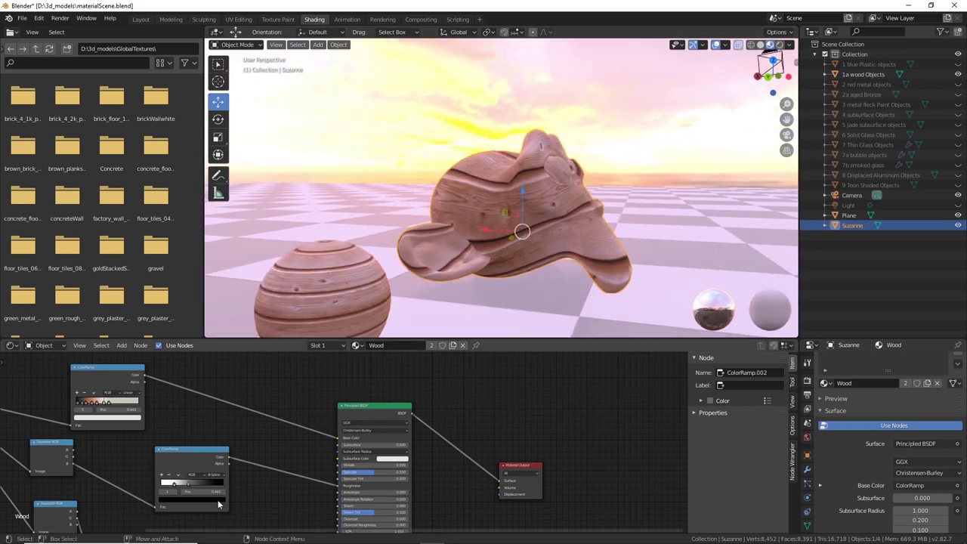
pyautogui.moveTo(550, 230); pyautogui.dragTo(470, 235, button='middle')
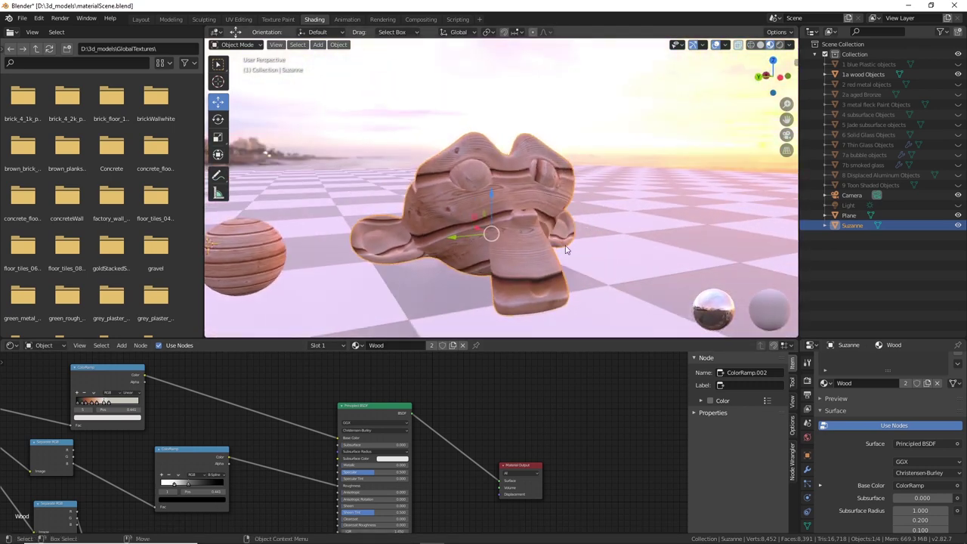
pyautogui.scroll(4, 565, 245)
pyautogui.moveTo(565, 244); pyautogui.dragTo(742, 142, button='middle')
pyautogui.click(793, 43)
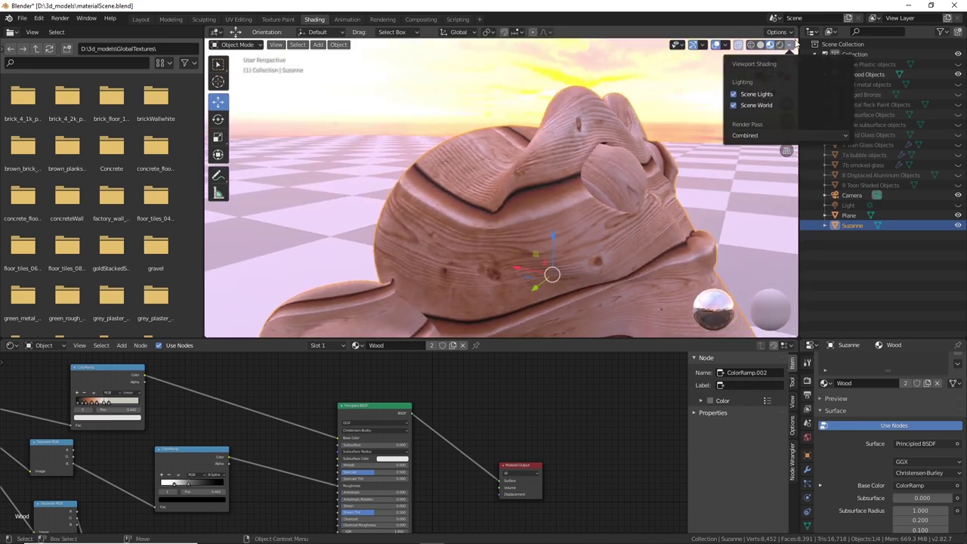
pyautogui.click(796, 44)
# Shift the white and black stops of the Roughness ColorRamp toward its start, and check the reflections on the head
pyautogui.moveTo(622, 250); pyautogui.dragTo(487, 316, button='middle')
pyautogui.scroll(6, 488, 315)
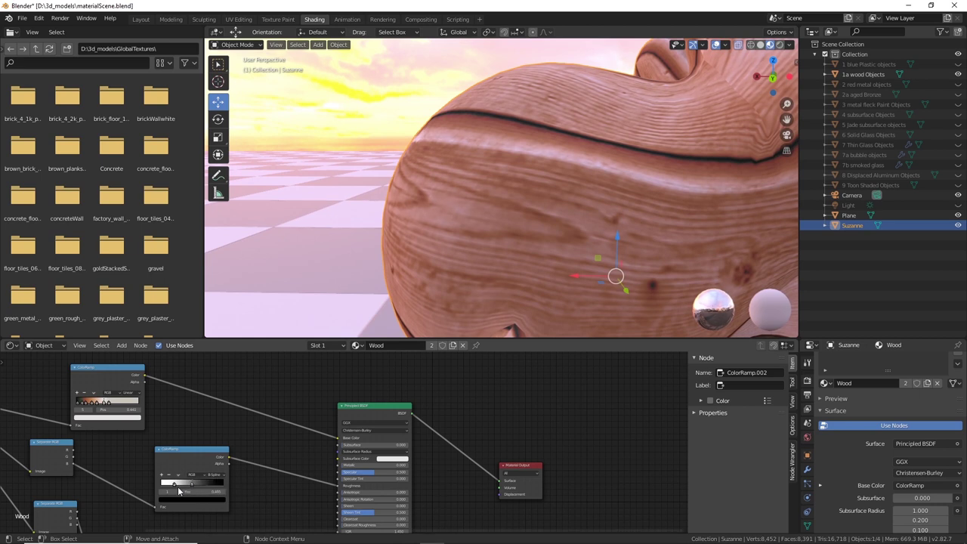
pyautogui.moveTo(151, 492); pyautogui.dragTo(175, 492)
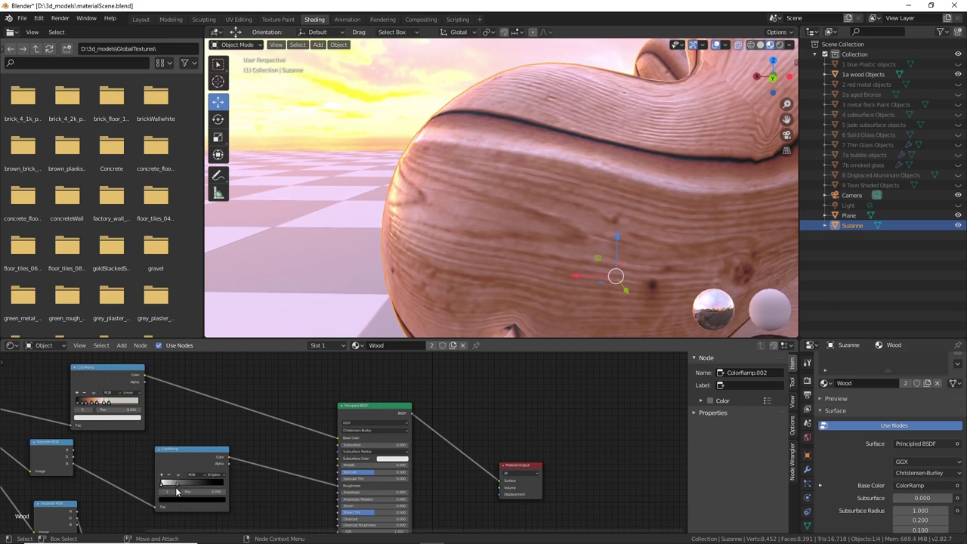
pyautogui.moveTo(445, 262)
pyautogui.mouseDown(button='middle')
pyautogui.moveTo(465, 247)
pyautogui.moveTo(486, 254)
pyautogui.moveTo(497, 273)
pyautogui.moveTo(473, 276)
pyautogui.moveTo(448, 260)
pyautogui.mouseUp(button='middle')
pyautogui.moveTo(451, 166); pyautogui.dragTo(453, 249, button='middle')
# Reverse the Roughness ColorRamp to run from black to white by moving its white stop past the black one
pyautogui.moveTo(161, 487); pyautogui.dragTo(193, 487)
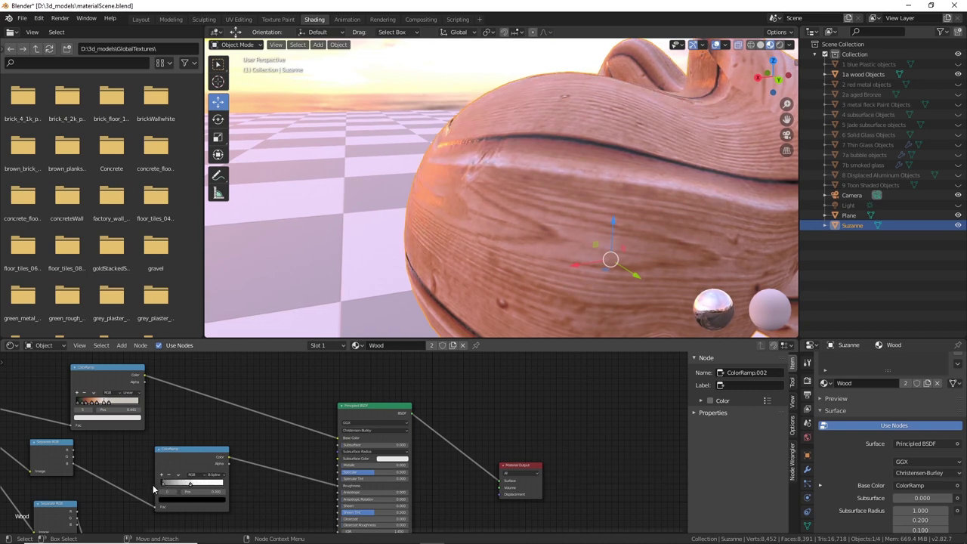
pyautogui.moveTo(355, 302); pyautogui.dragTo(360, 225, button='middle')
pyautogui.moveTo(454, 153)
pyautogui.mouseDown(button='middle')
pyautogui.moveTo(477, 172)
pyautogui.moveTo(456, 168)
pyautogui.mouseUp(button='middle')
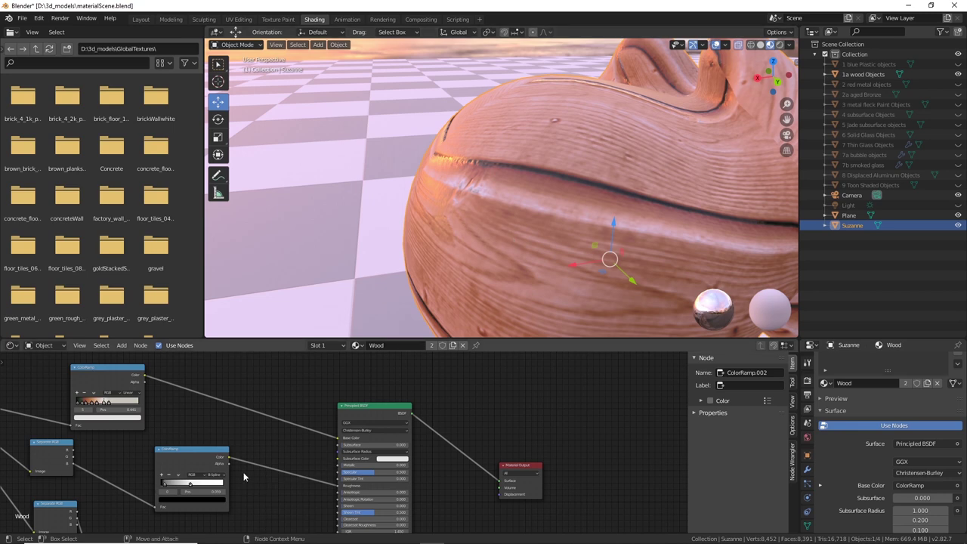
# Adjust the Roughness ColorRamp to run from white to black with both stops near its start, and check the reflections on the head
pyautogui.moveTo(451, 268); pyautogui.dragTo(444, 248, button='middle')
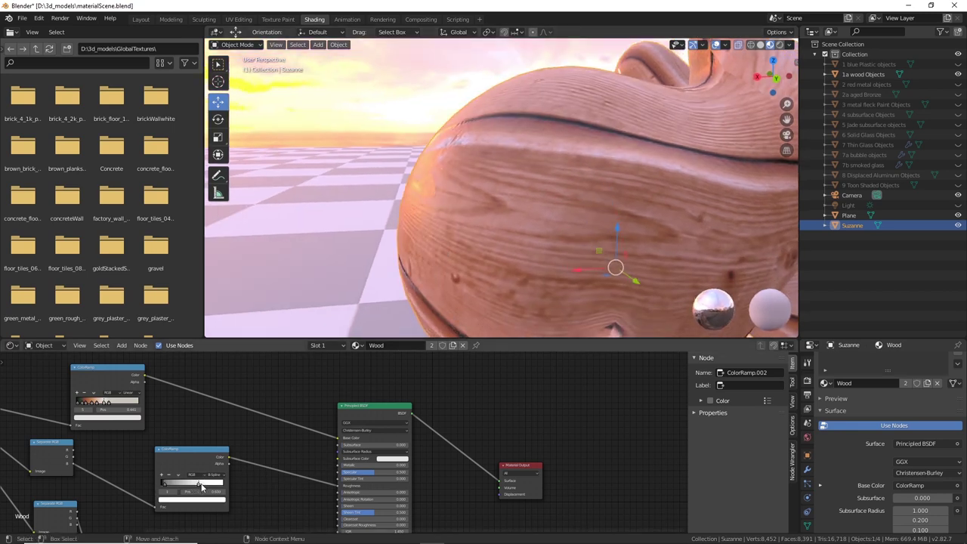
pyautogui.moveTo(207, 486)
pyautogui.mouseDown()
pyautogui.moveTo(186, 488)
pyautogui.moveTo(193, 491)
pyautogui.mouseUp()
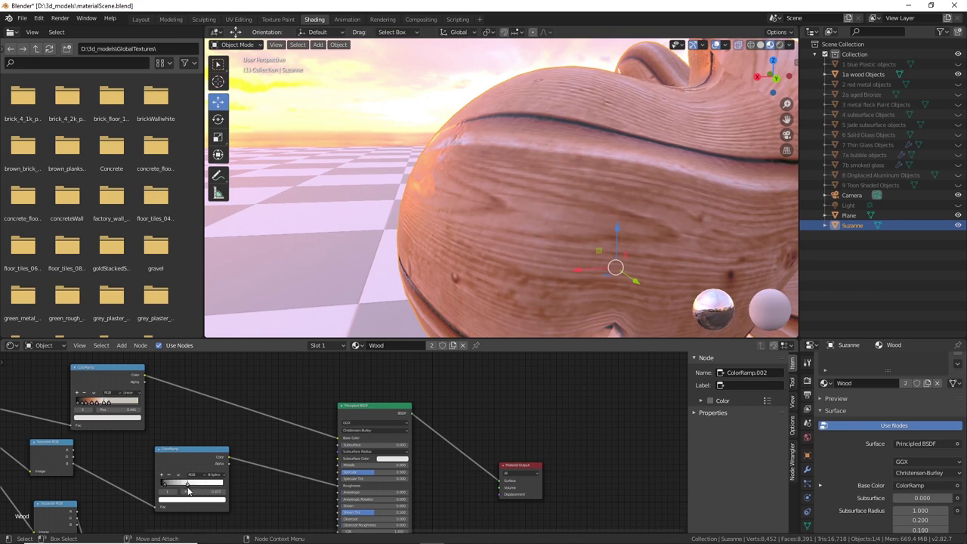
pyautogui.moveTo(473, 243); pyautogui.dragTo(505, 228, button='middle')
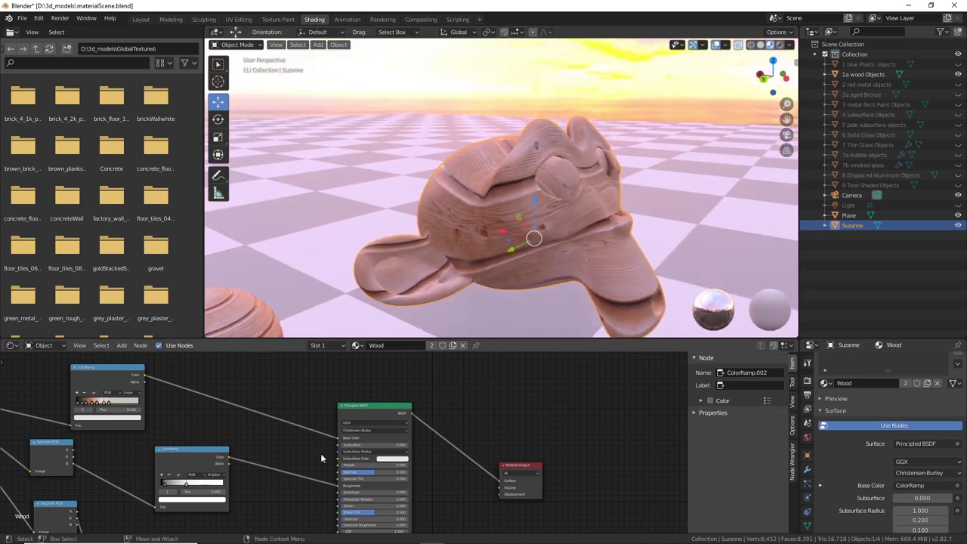
pyautogui.moveTo(165, 486)
pyautogui.mouseDown()
pyautogui.moveTo(198, 488)
pyautogui.moveTo(160, 489)
pyautogui.mouseUp()
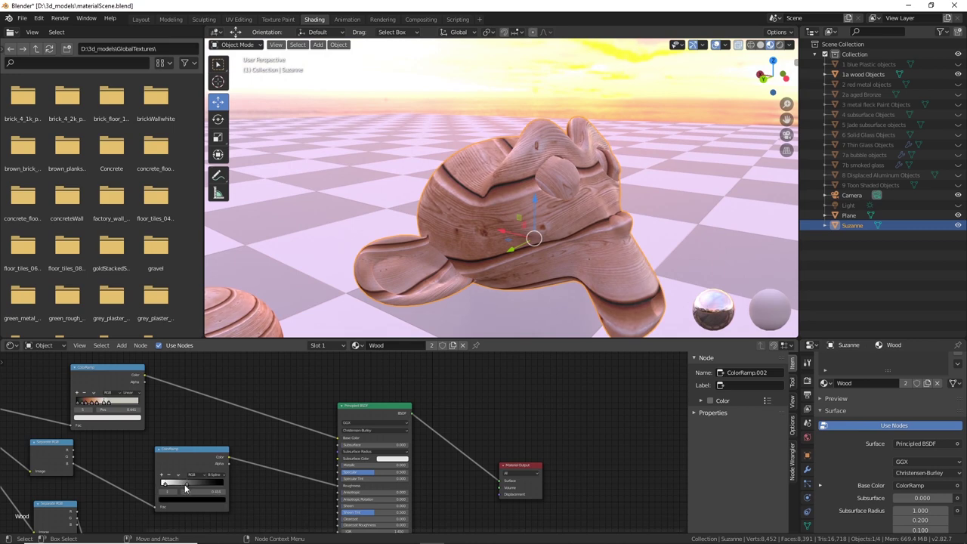
pyautogui.moveTo(461, 276); pyautogui.dragTo(530, 239, button='middle')
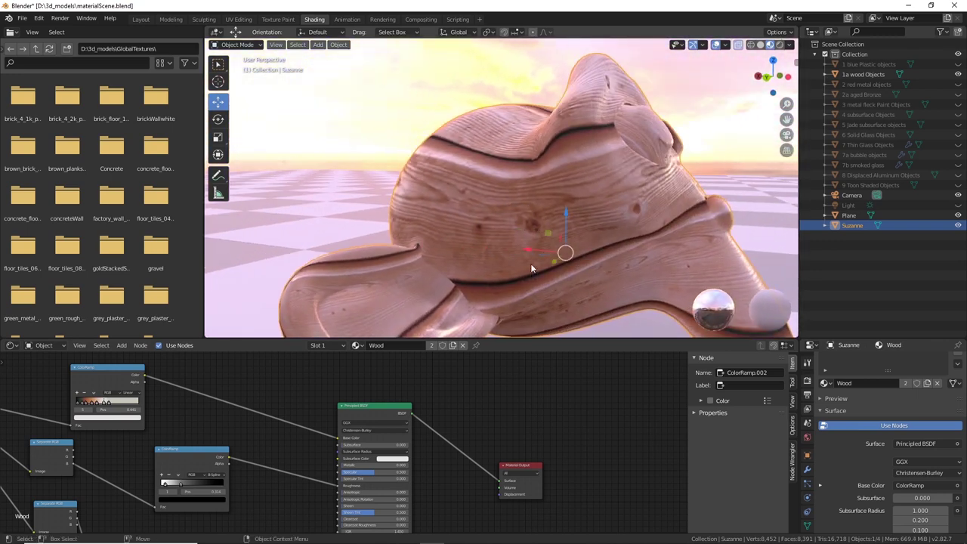
# Examine the Separate RGB, ColorRamp, Bump, Normal Map and Mix nodes feeding the Principled BSDF's Roughness and Normal inputs
pyautogui.scroll(-5, 282, 407)
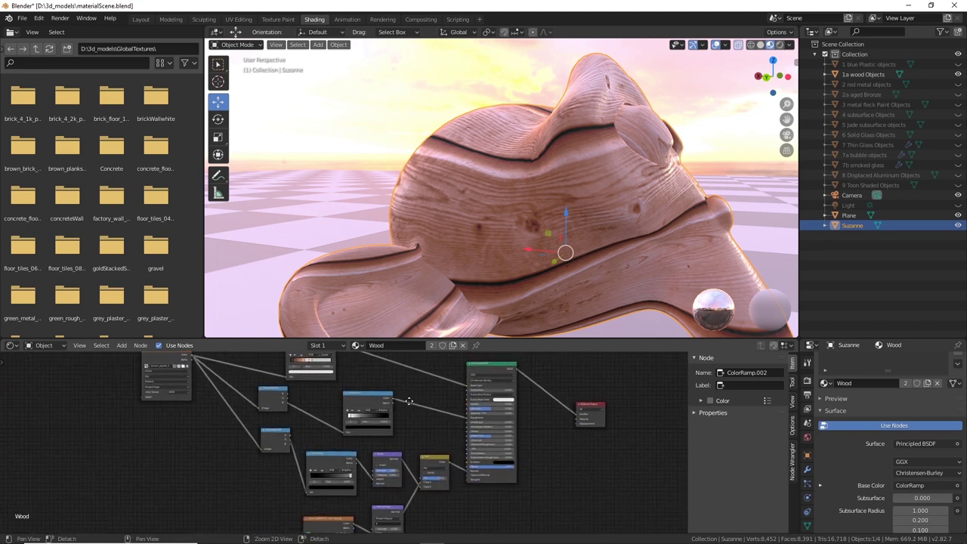
pyautogui.moveTo(330, 398); pyautogui.dragTo(378, 454, button='middle')
pyautogui.scroll(2, 365, 437)
pyautogui.moveTo(383, 421); pyautogui.dragTo(376, 414)
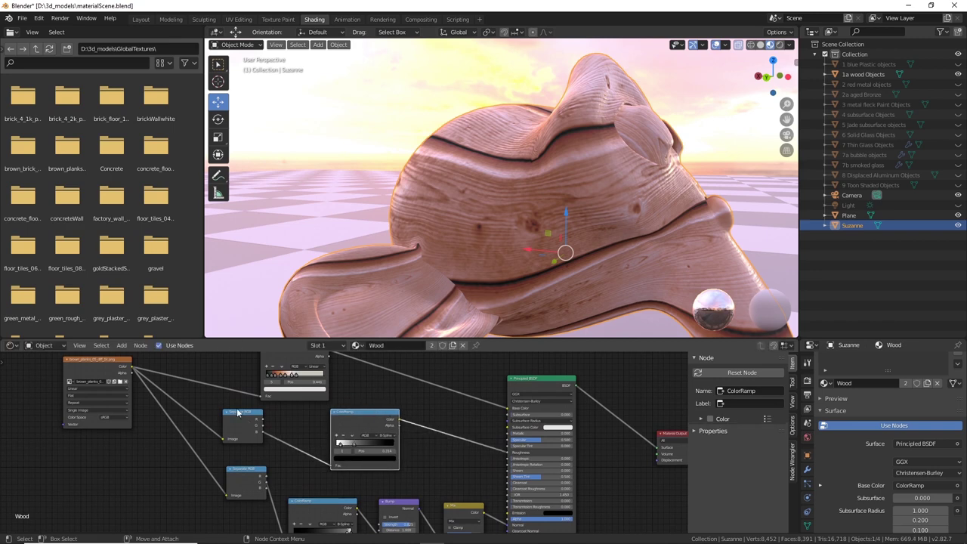
pyautogui.moveTo(238, 412); pyautogui.dragTo(231, 414)
pyautogui.scroll(-2, 344, 440)
pyautogui.moveTo(240, 446); pyautogui.dragTo(246, 370, button='middle')
pyautogui.scroll(2, 452, 428)
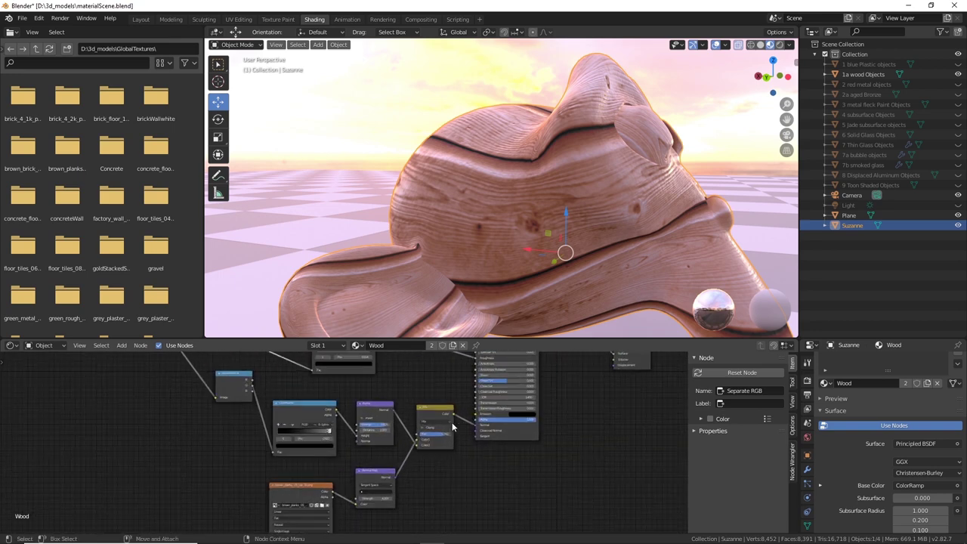
pyautogui.scroll(2, 452, 427)
pyautogui.moveTo(474, 403); pyautogui.dragTo(466, 426)
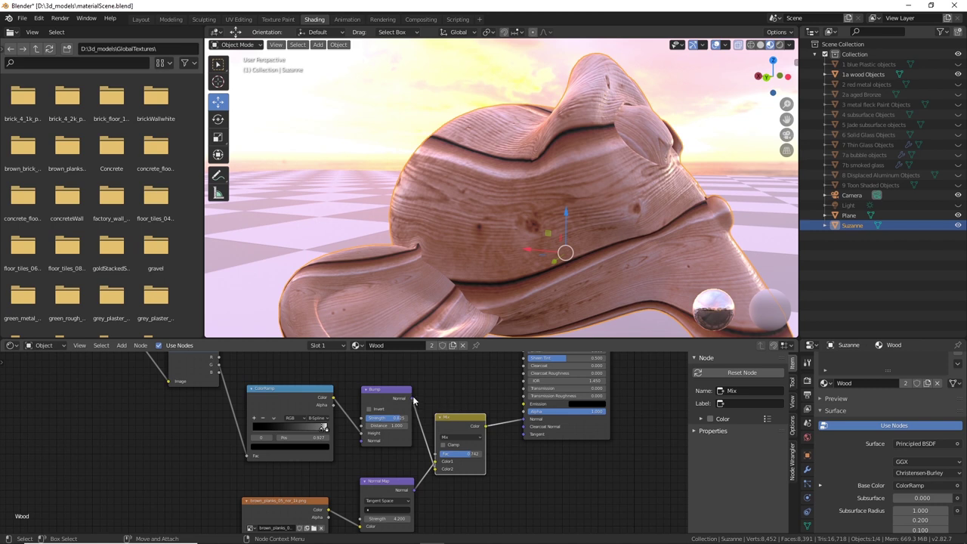
# Connect the Bump node's Normal output directly to the Principled BSDF's Normal input, bypassing the Mix node, and check the head
pyautogui.moveTo(285, 506); pyautogui.dragTo(222, 499)
pyautogui.moveTo(412, 400); pyautogui.dragTo(525, 425)
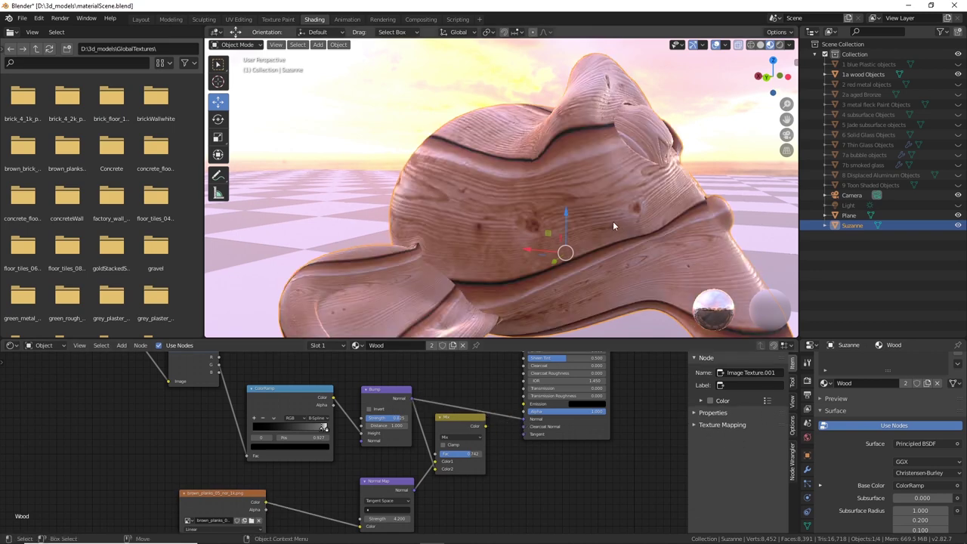
pyautogui.moveTo(562, 240); pyautogui.dragTo(544, 230, button='middle')
pyautogui.scroll(-4, 240, 428)
pyautogui.scroll(2, 240, 426)
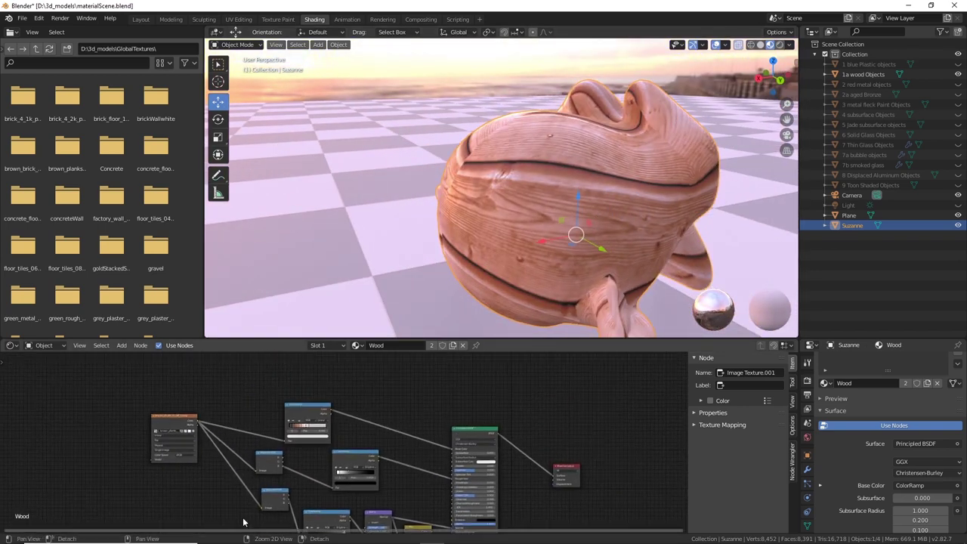
pyautogui.moveTo(182, 418)
pyautogui.mouseDown()
pyautogui.moveTo(173, 419)
pyautogui.moveTo(189, 413)
pyautogui.mouseUp()
pyautogui.moveTo(425, 426); pyautogui.dragTo(422, 367, button='middle')
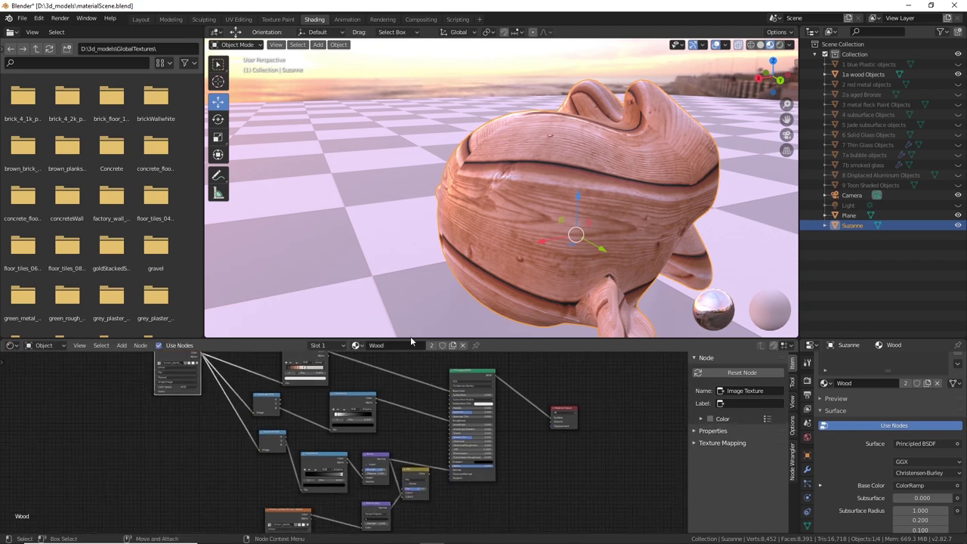
pyautogui.moveTo(555, 272)
pyautogui.mouseDown(button='middle')
pyautogui.moveTo(461, 262)
pyautogui.moveTo(478, 248)
pyautogui.moveTo(516, 244)
pyautogui.moveTo(603, 248)
pyautogui.moveTo(543, 252)
pyautogui.moveTo(483, 302)
pyautogui.mouseUp(button='middle')
pyautogui.scroll(-5, 603, 253)
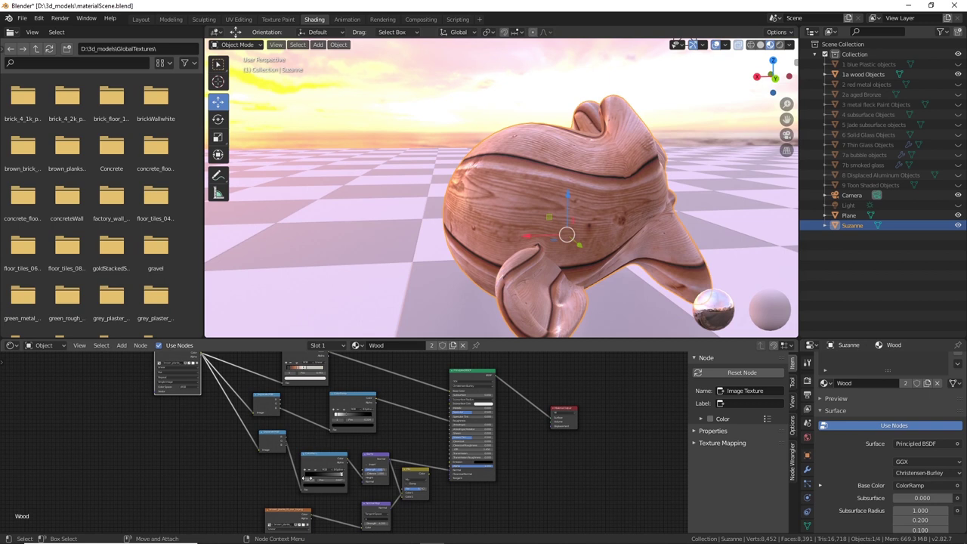
# Delete the Mix node, the Normal Map node and the normal image texture
pyautogui.moveTo(355, 484); pyautogui.dragTo(352, 432, button='middle')
pyautogui.scroll(2, 352, 432)
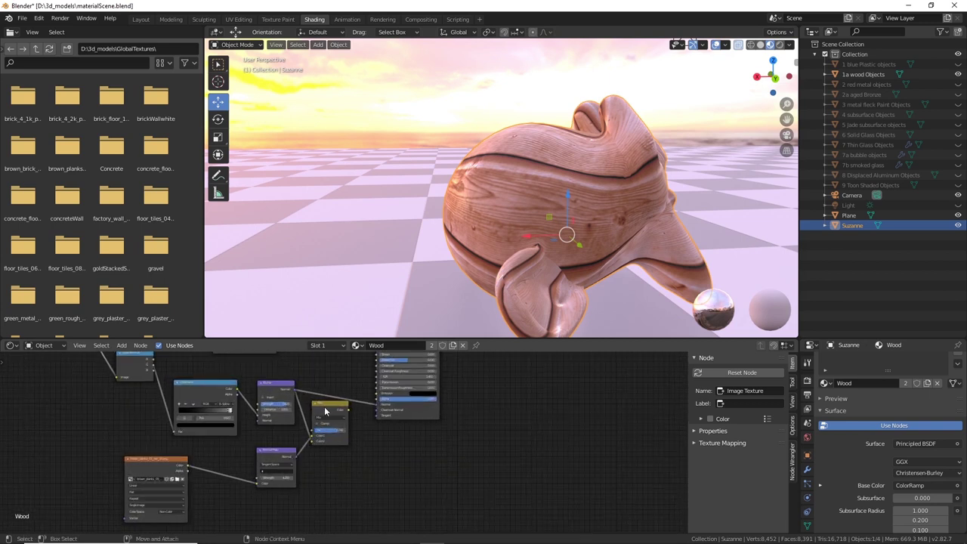
pyautogui.moveTo(335, 432); pyautogui.dragTo(343, 476)
pyautogui.moveTo(393, 444); pyautogui.dragTo(68, 536)
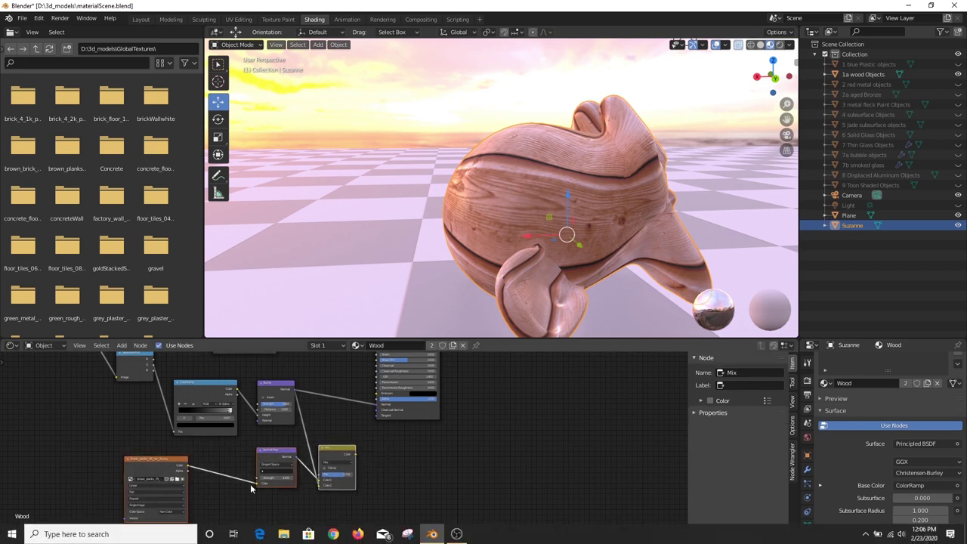
pyautogui.moveTo(334, 451); pyautogui.dragTo(330, 451)
pyautogui.press('x')
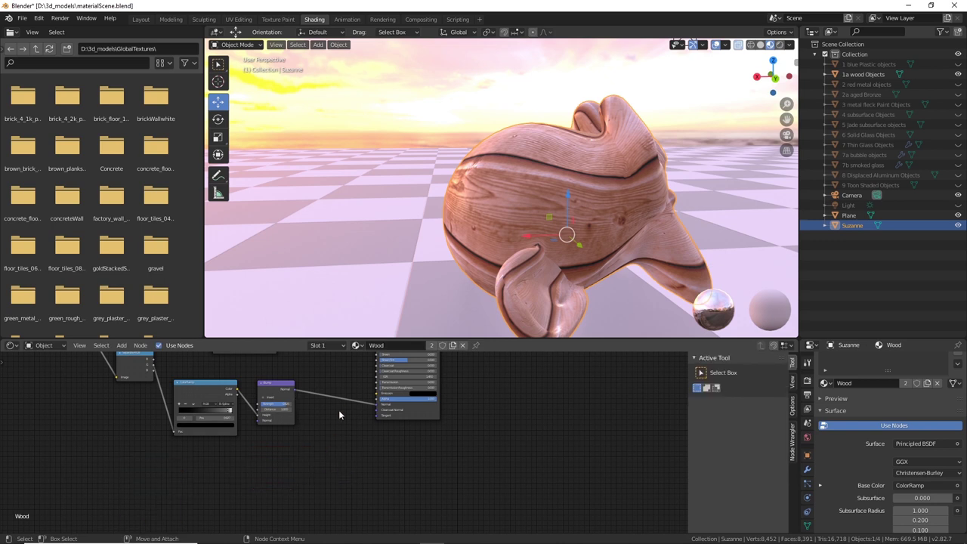
# Inspect the wood material with only the Bump node driving its normals on the monkey head from several angles
pyautogui.moveTo(343, 431); pyautogui.dragTo(368, 457, button='middle')
pyautogui.moveTo(300, 414); pyautogui.dragTo(312, 428)
pyautogui.scroll(2, 345, 439)
pyautogui.moveTo(554, 230); pyautogui.dragTo(496, 333, button='middle')
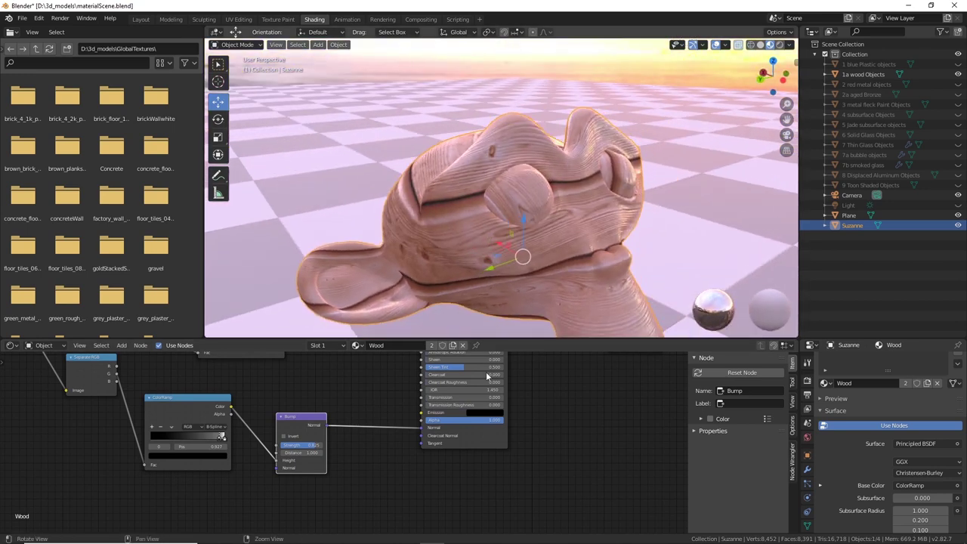
pyautogui.scroll(-2, 411, 464)
pyautogui.moveTo(408, 242); pyautogui.dragTo(525, 255, button='middle')
pyautogui.scroll(2, 419, 267)
pyautogui.moveTo(418, 267); pyautogui.dragTo(438, 216, button='middle')
pyautogui.moveTo(436, 209); pyautogui.dragTo(547, 182, button='middle')
pyautogui.moveTo(683, 192); pyautogui.dragTo(500, 255, button='middle')
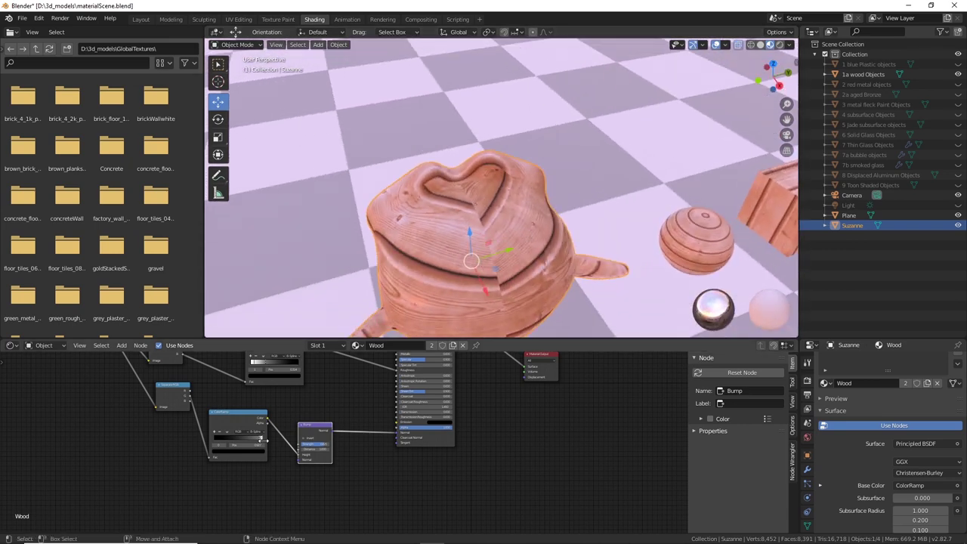
# Add Texture Coordinate and Mapping nodes to the brown_planks_05_diff_1k.png image texture
pyautogui.moveTo(323, 361); pyautogui.dragTo(337, 424, button='middle')
pyautogui.moveTo(454, 308); pyautogui.dragTo(528, 227, button='middle')
pyautogui.moveTo(338, 452); pyautogui.dragTo(328, 493, button='middle')
pyautogui.moveTo(264, 427); pyautogui.dragTo(280, 414)
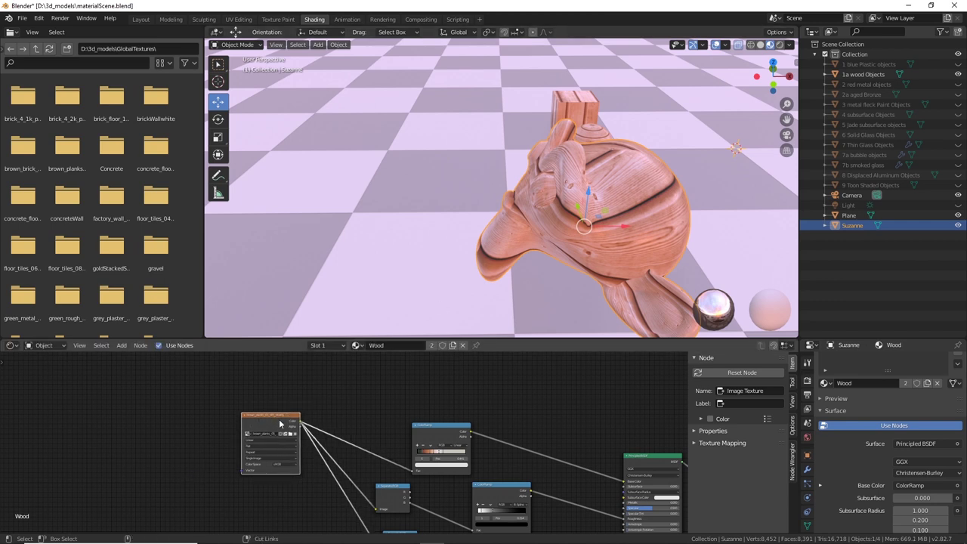
pyautogui.hotkey('ctrl', 't')
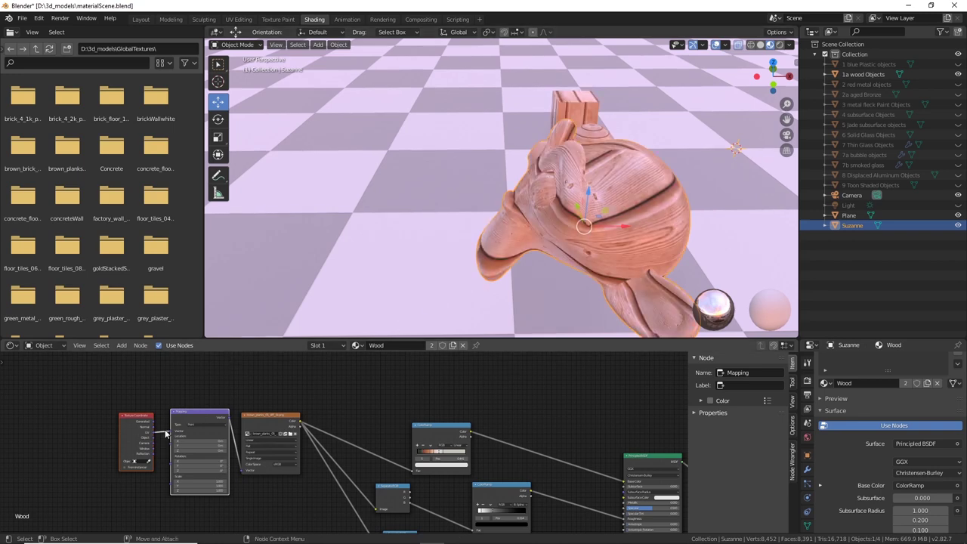
pyautogui.moveTo(527, 225); pyautogui.dragTo(462, 249, button='middle')
pyautogui.scroll(2, 562, 202)
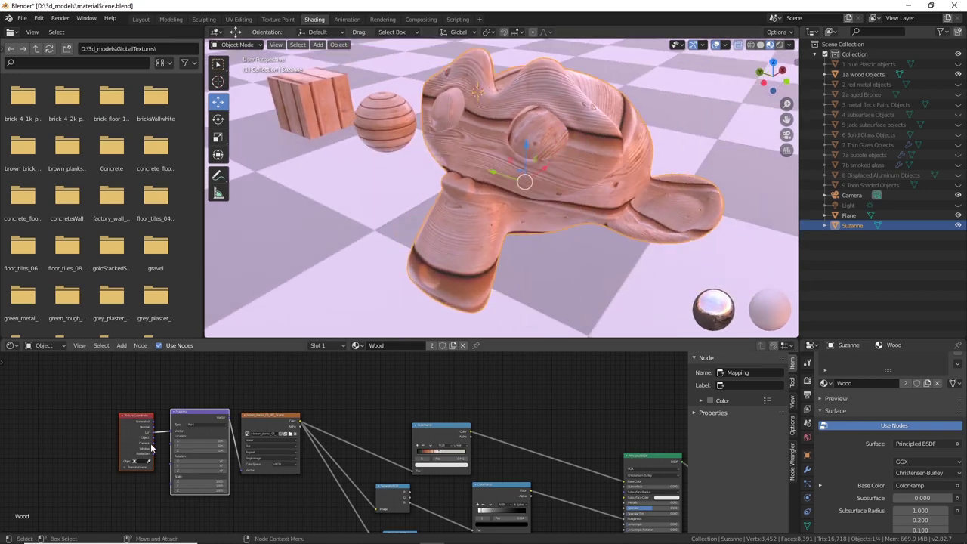
# Connect the Texture Coordinate's Generated output to the Mapping node's Vector, and inspect the planks on the monkey head
pyautogui.scroll(3, 150, 448)
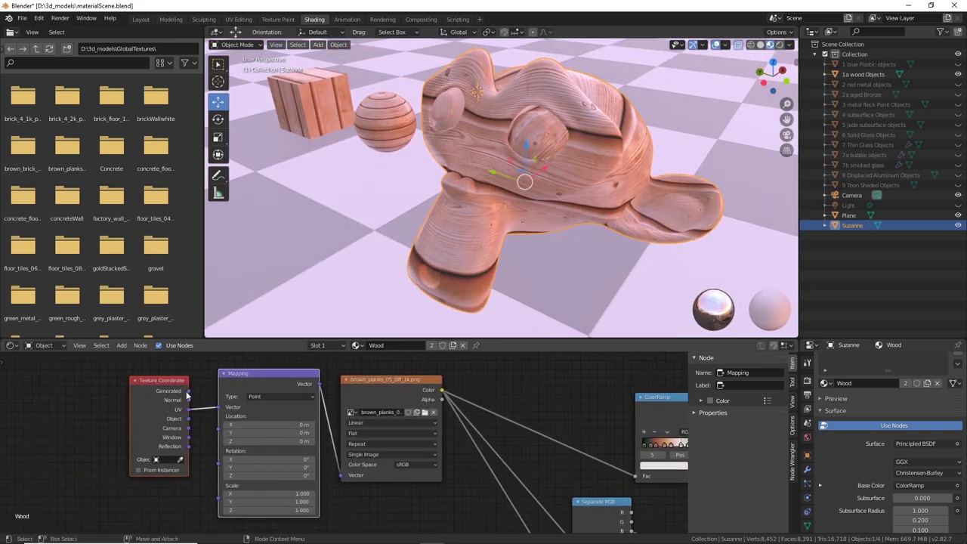
pyautogui.moveTo(222, 411); pyautogui.dragTo(219, 408)
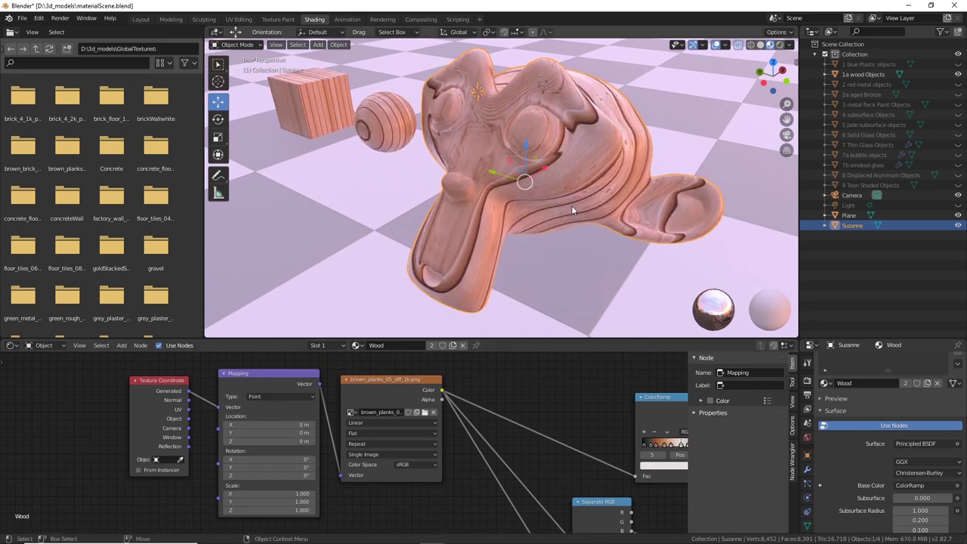
pyautogui.moveTo(582, 206); pyautogui.dragTo(532, 168, button='middle')
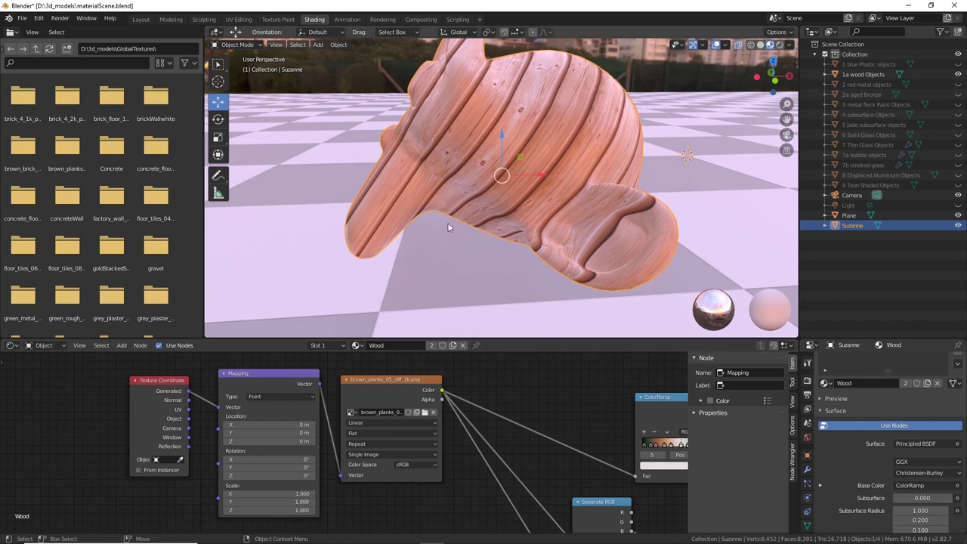
# Connect the Texture Coordinate's Normal output to the Mapping node's Vector, and inspect the wood pattern from several angles
pyautogui.moveTo(189, 403); pyautogui.dragTo(219, 407)
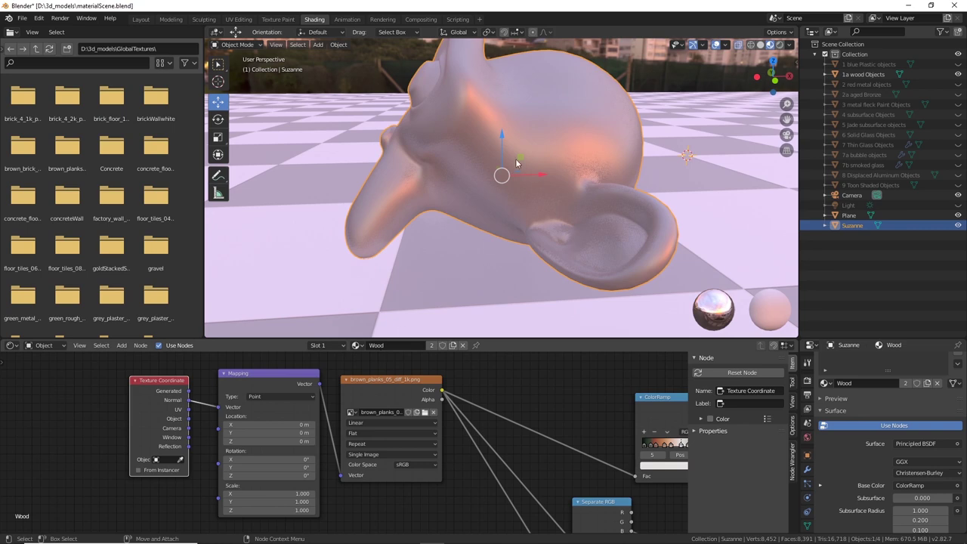
pyautogui.moveTo(503, 187); pyautogui.dragTo(931, 195, button='middle')
pyautogui.moveTo(602, 204); pyautogui.dragTo(482, 197, button='middle')
pyautogui.scroll(5, 581, 234)
pyautogui.scroll(-5, 624, 201)
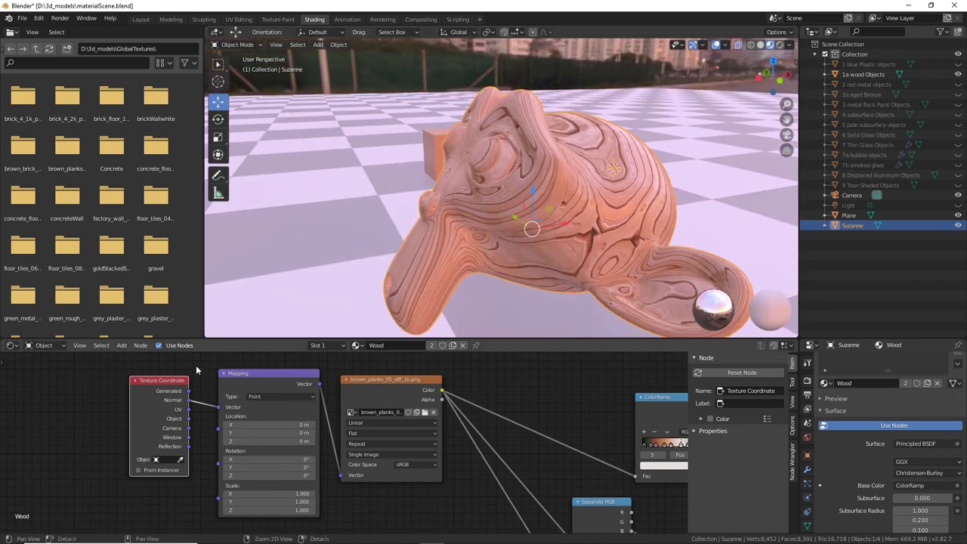
pyautogui.moveTo(486, 243); pyautogui.dragTo(361, 174, button='middle')
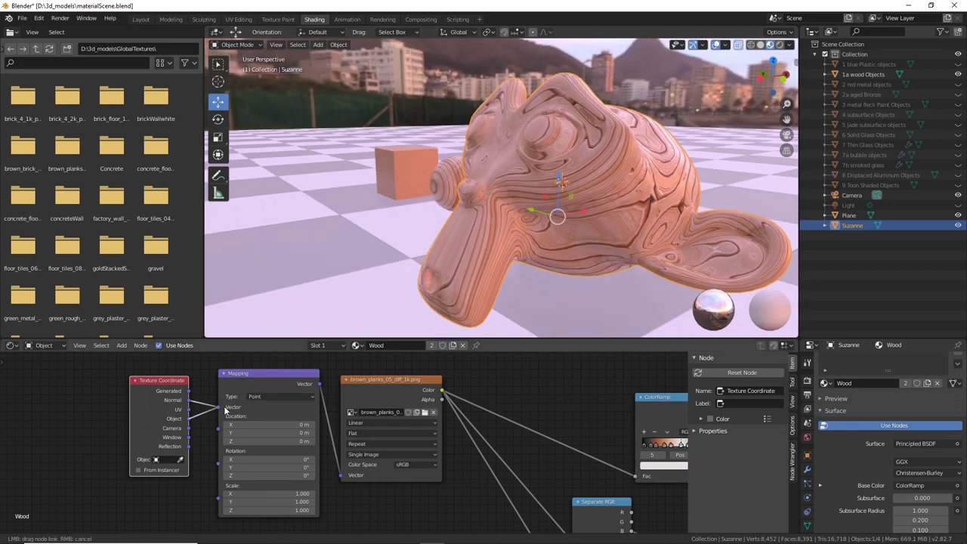
# Compare the Object and Generated outputs as the Mapping node's Vector, leave Object connected, and inspect the cube's faces
pyautogui.moveTo(224, 410); pyautogui.dragTo(219, 408)
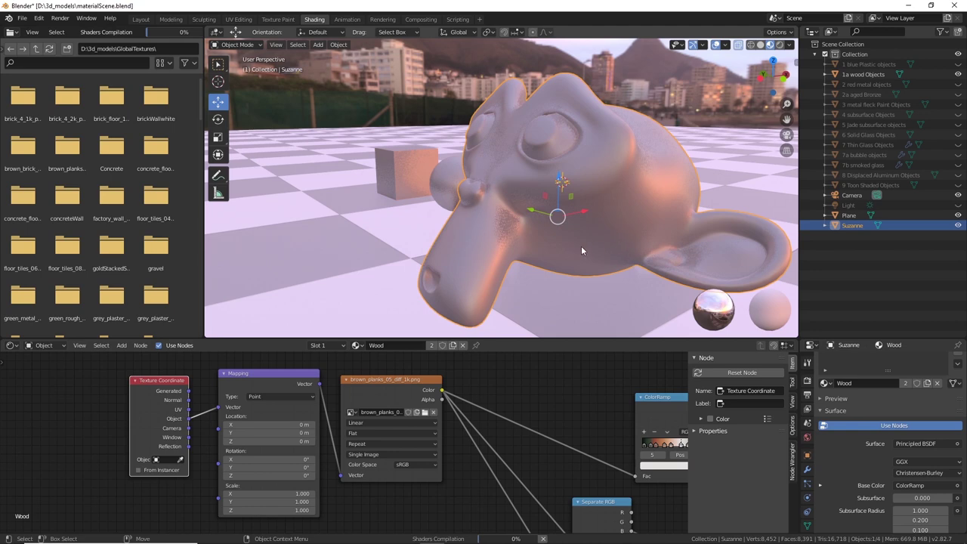
pyautogui.moveTo(589, 232); pyautogui.dragTo(537, 274, button='middle')
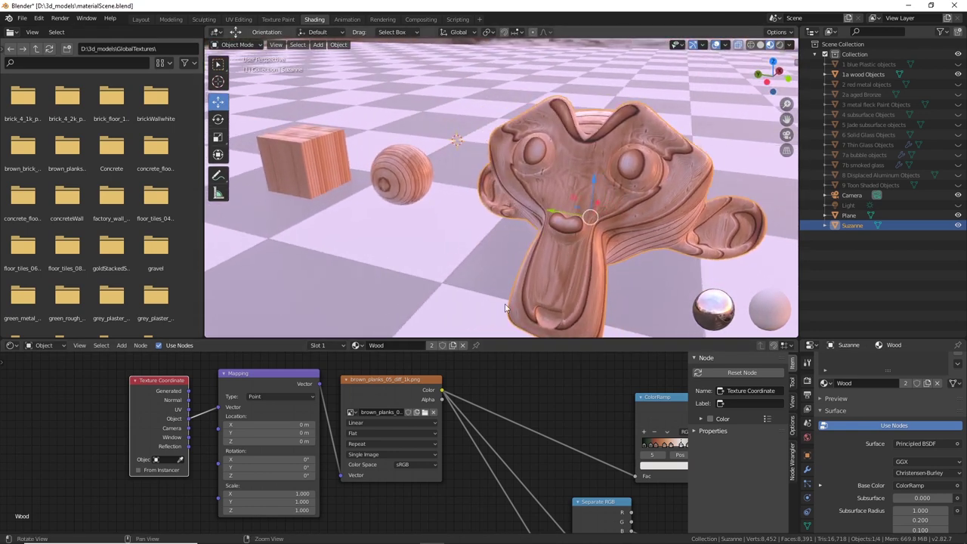
pyautogui.moveTo(190, 394); pyautogui.dragTo(218, 408)
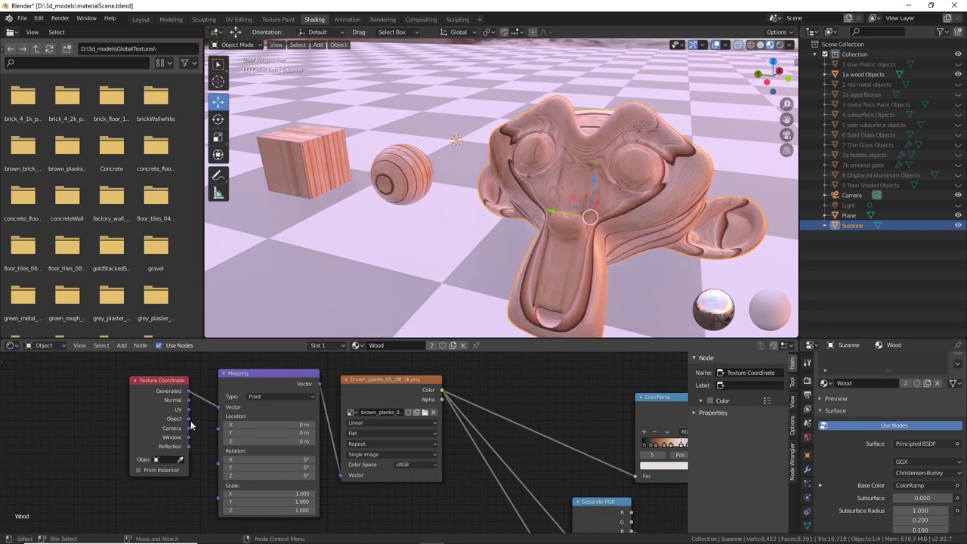
pyautogui.moveTo(213, 414); pyautogui.dragTo(218, 408)
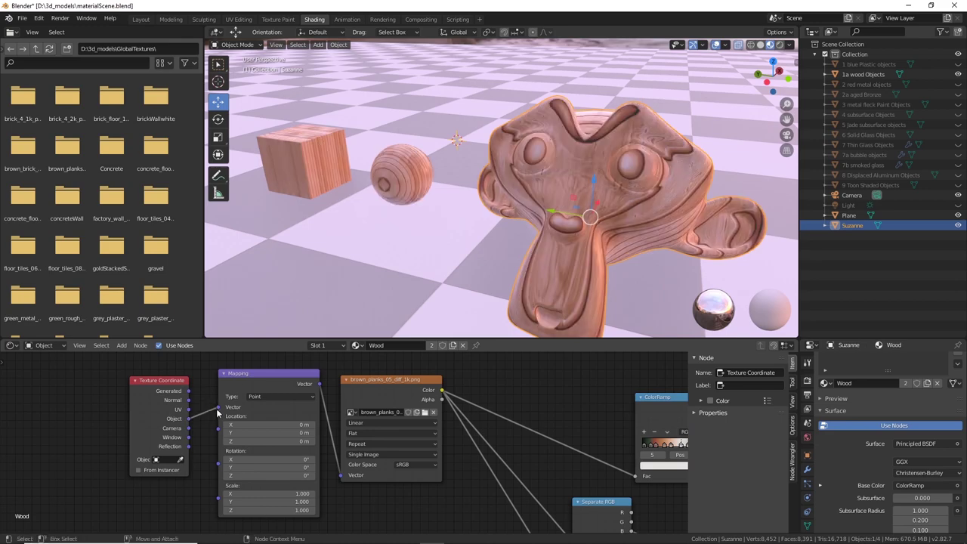
pyautogui.moveTo(509, 318); pyautogui.dragTo(374, 238, button='middle')
pyautogui.moveTo(627, 246); pyautogui.dragTo(457, 136, button='middle')
pyautogui.moveTo(565, 159); pyautogui.dragTo(461, 297, button='middle')
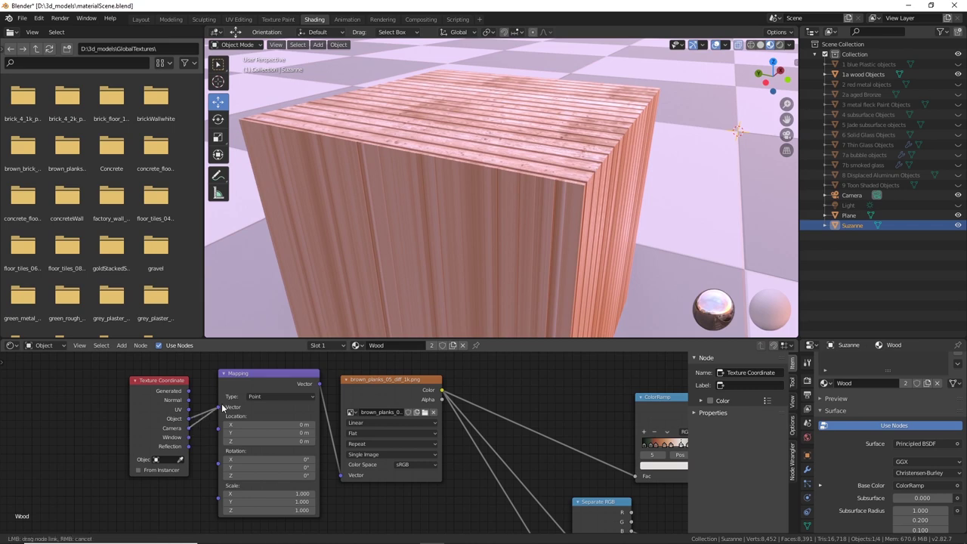
# Connect the Texture Coordinate's Camera output to the Mapping node's Vector, and view the objects through the scene camera
pyautogui.moveTo(223, 408); pyautogui.dragTo(219, 408)
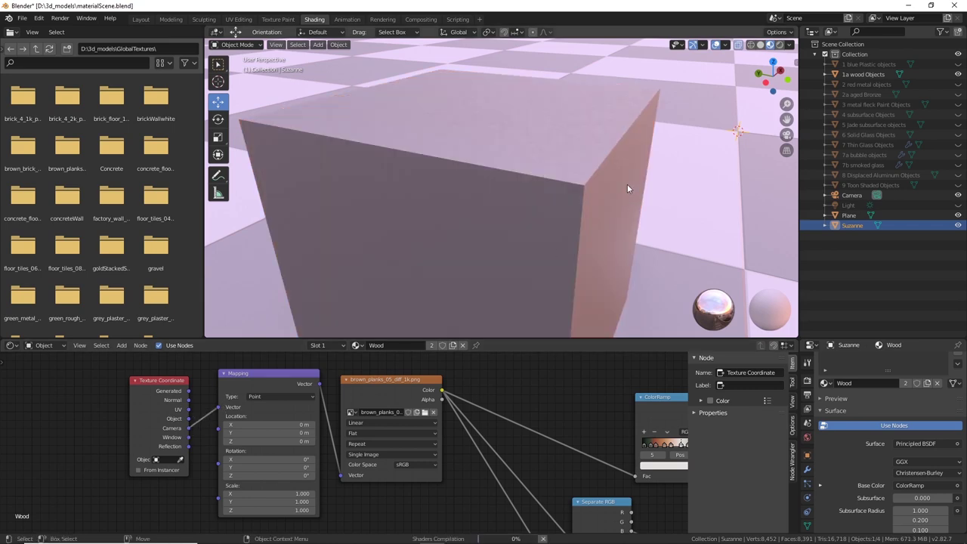
pyautogui.moveTo(462, 229); pyautogui.dragTo(657, 194, button='middle')
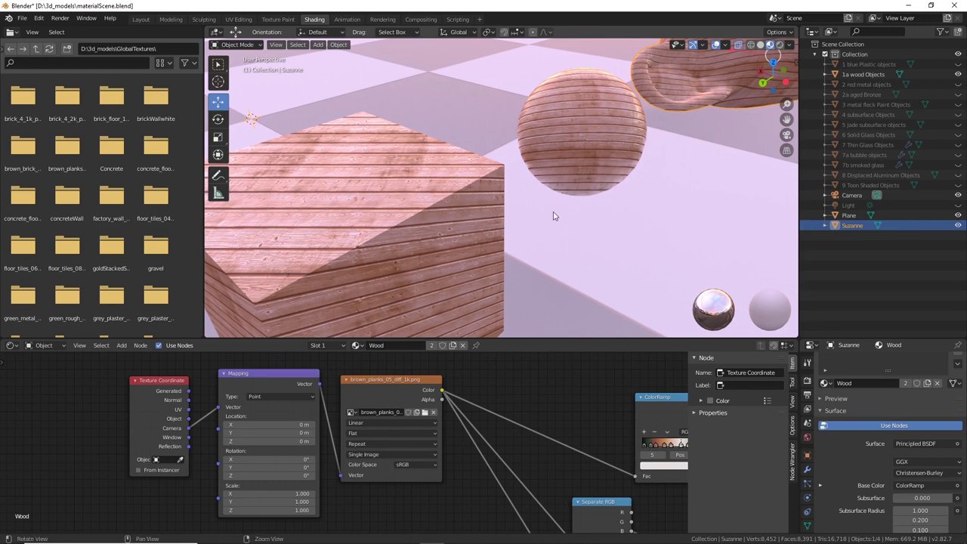
pyautogui.click(786, 135)
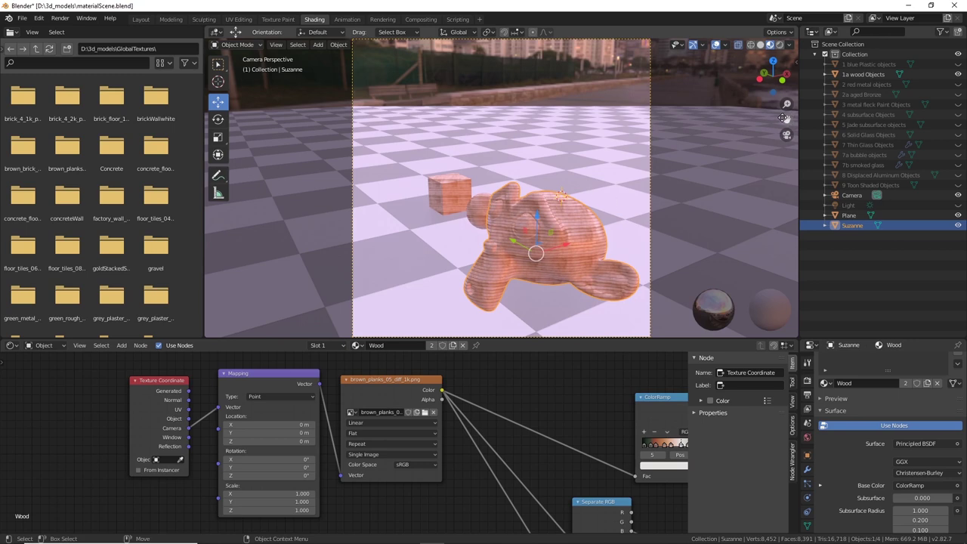
# Connect the Texture Coordinate's Window output to the Mapping node's Vector, and inspect the plank projection on the objects from several angles
pyautogui.moveTo(701, 173); pyautogui.dragTo(614, 178, button='middle')
pyautogui.scroll(5, 575, 160)
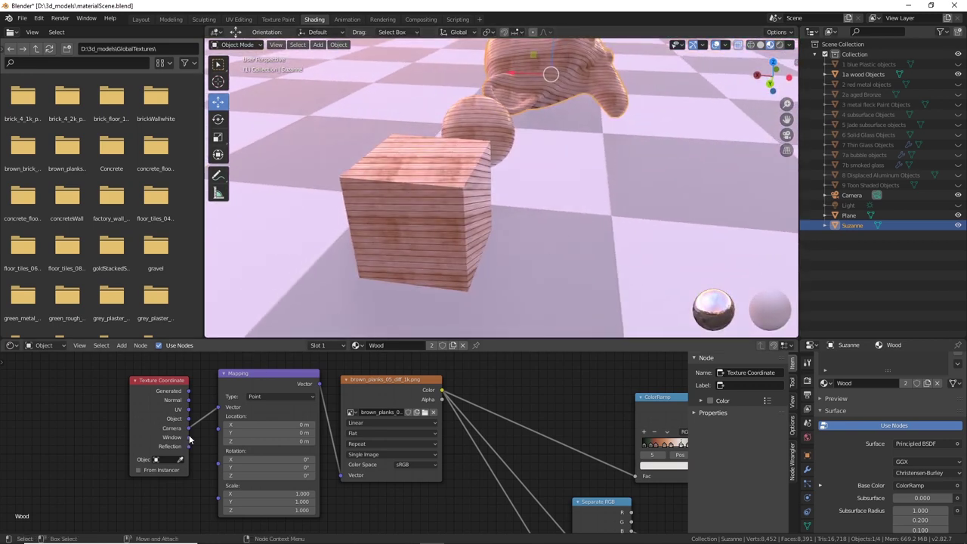
pyautogui.moveTo(221, 410); pyautogui.dragTo(223, 412)
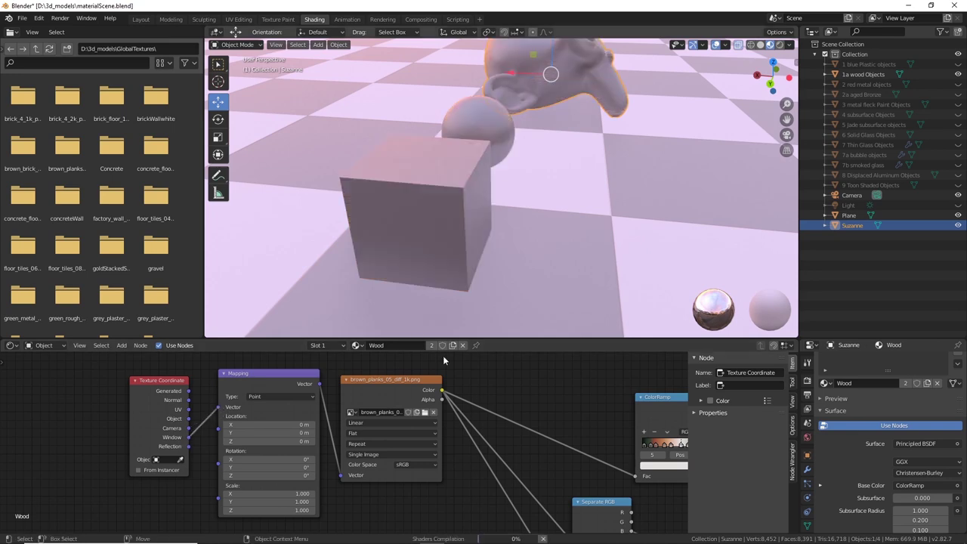
pyautogui.moveTo(557, 182); pyautogui.dragTo(481, 210, button='middle')
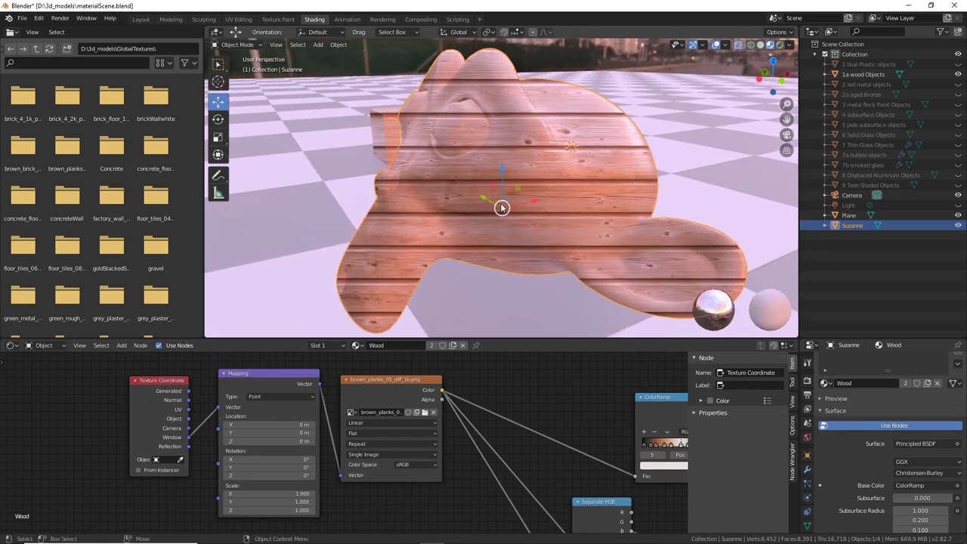
pyautogui.moveTo(434, 153); pyautogui.dragTo(444, 211, button='middle')
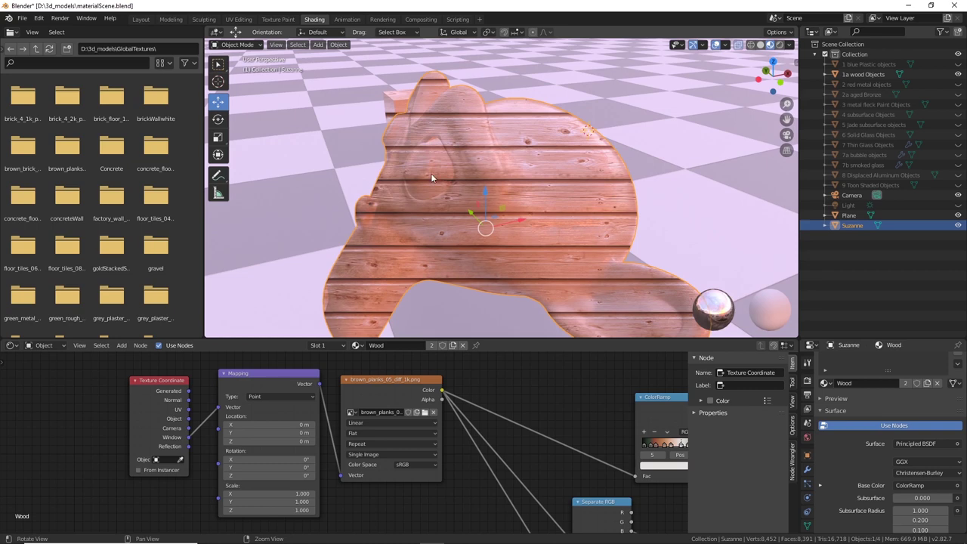
pyautogui.moveTo(470, 191); pyautogui.dragTo(582, 203, button='middle')
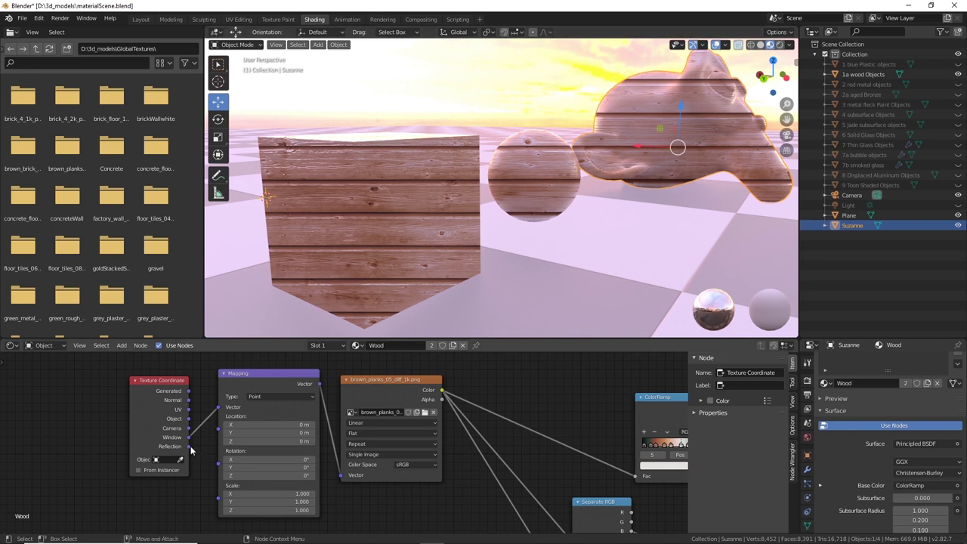
# Connect the Texture Coordinate's Reflection output to the Mapping node's Vector, and inspect the wood pattern around the cube, sphere and monkey head
pyautogui.moveTo(189, 445); pyautogui.dragTo(218, 407)
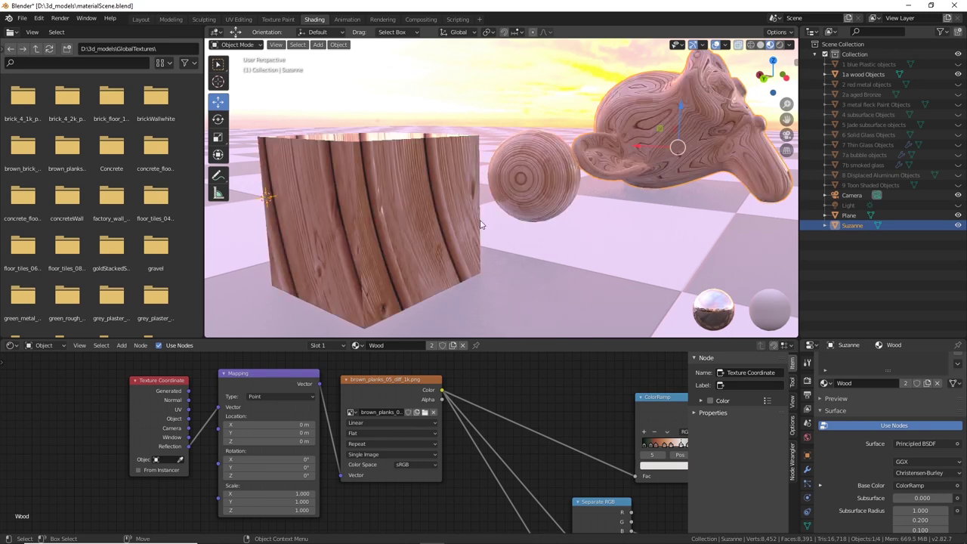
pyautogui.moveTo(554, 188); pyautogui.dragTo(562, 205, button='middle')
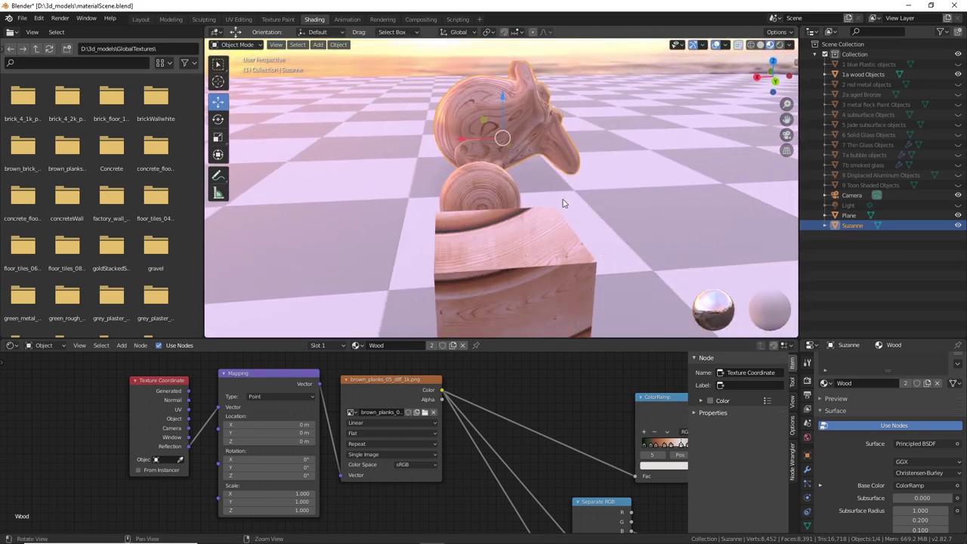
pyautogui.moveTo(655, 209); pyautogui.dragTo(453, 201, button='middle')
pyautogui.moveTo(445, 195); pyautogui.dragTo(264, 236, button='middle')
pyautogui.moveTo(469, 173); pyautogui.dragTo(324, 299, button='middle')
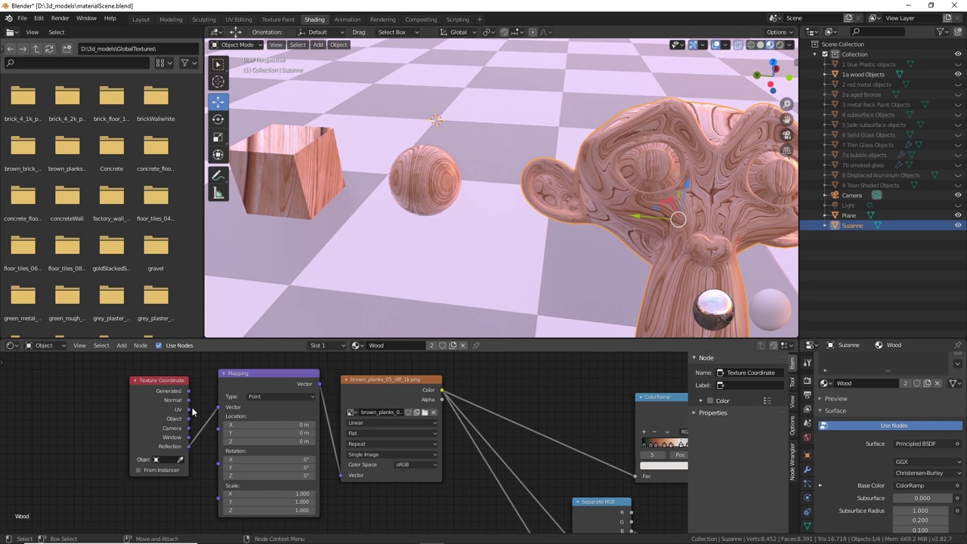
# Connect the Texture Coordinate's UV output to the Mapping node's Vector, and save the file
pyautogui.moveTo(188, 419); pyautogui.dragTo(228, 408)
pyautogui.moveTo(529, 226)
pyautogui.mouseDown(button='middle')
pyautogui.moveTo(559, 227)
pyautogui.moveTo(521, 221)
pyautogui.moveTo(583, 220)
pyautogui.moveTo(568, 278)
pyautogui.moveTo(575, 251)
pyautogui.mouseUp(button='middle')
pyautogui.scroll(-3, 559, 226)
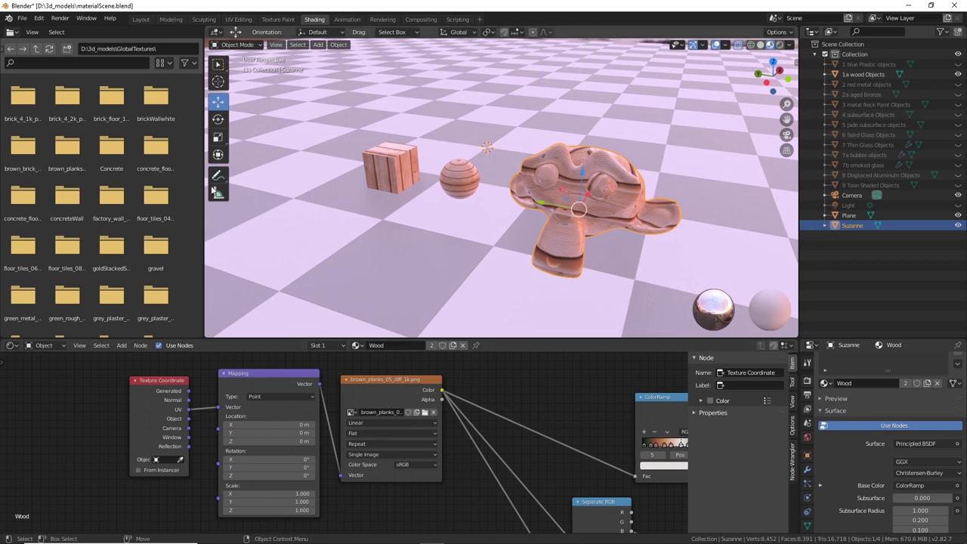
pyautogui.click(22, 17)
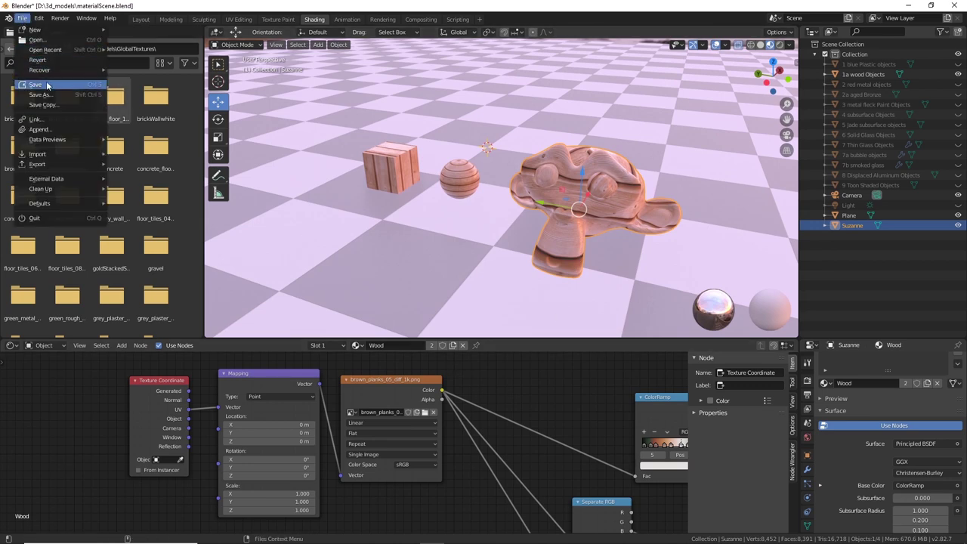
pyautogui.click(48, 84)
# Hide the 1a wood objects and show the 2 red metal objects in their place, moving the monkey head along the X axis
pyautogui.moveTo(668, 233); pyautogui.dragTo(636, 248, button='middle')
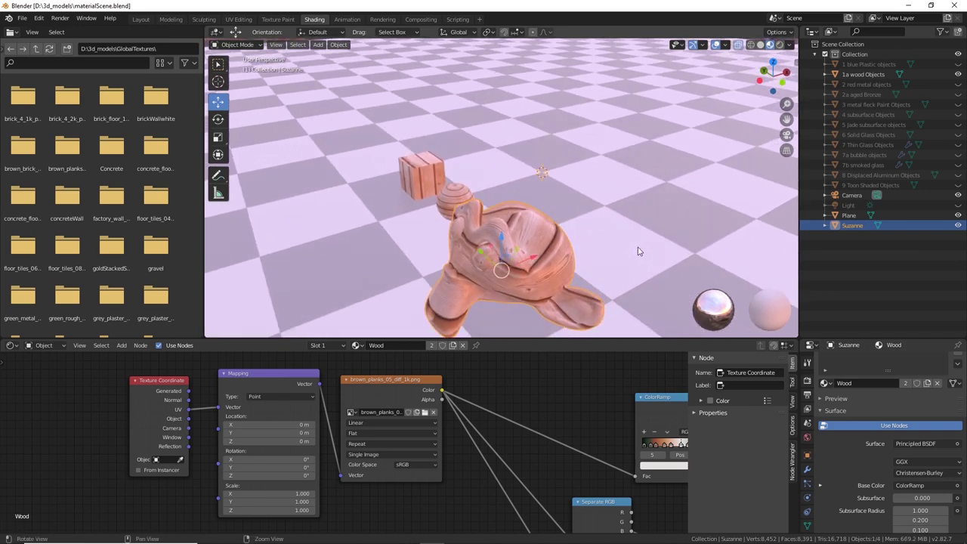
pyautogui.click(958, 74)
pyautogui.click(959, 85)
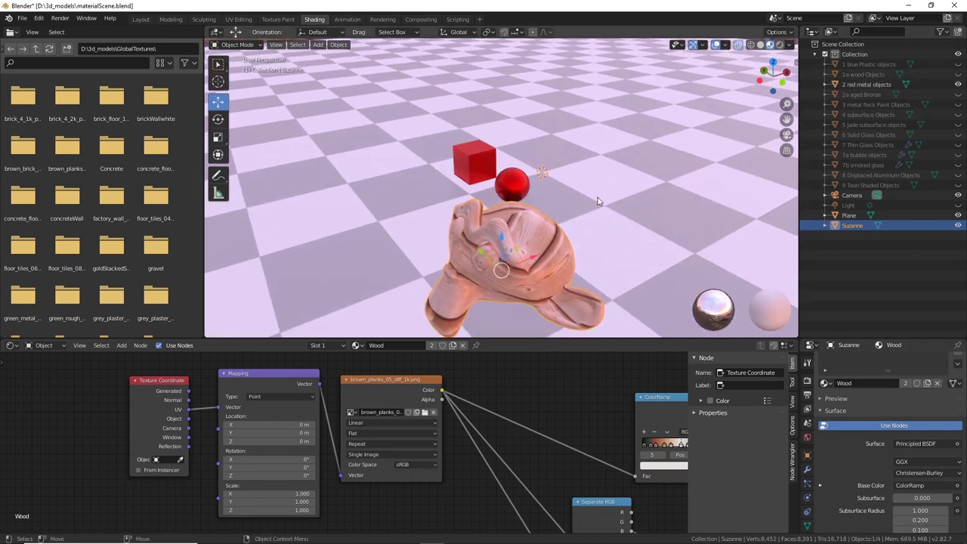
pyautogui.moveTo(533, 262); pyautogui.dragTo(631, 206)
pyautogui.moveTo(631, 206); pyautogui.dragTo(582, 212, button='middle')
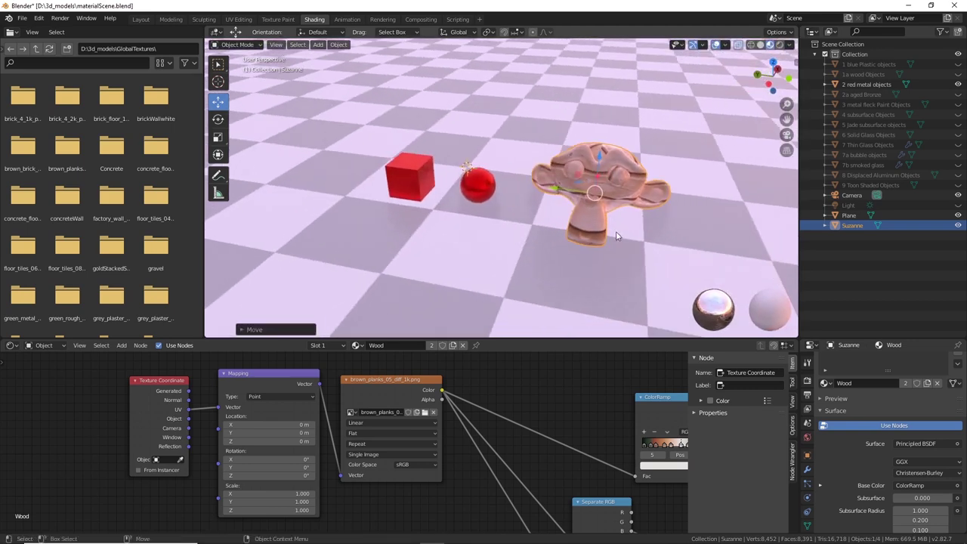
# Assign the existing Metal material to the monkey head in place of Wood
pyautogui.scroll(6, 574, 196)
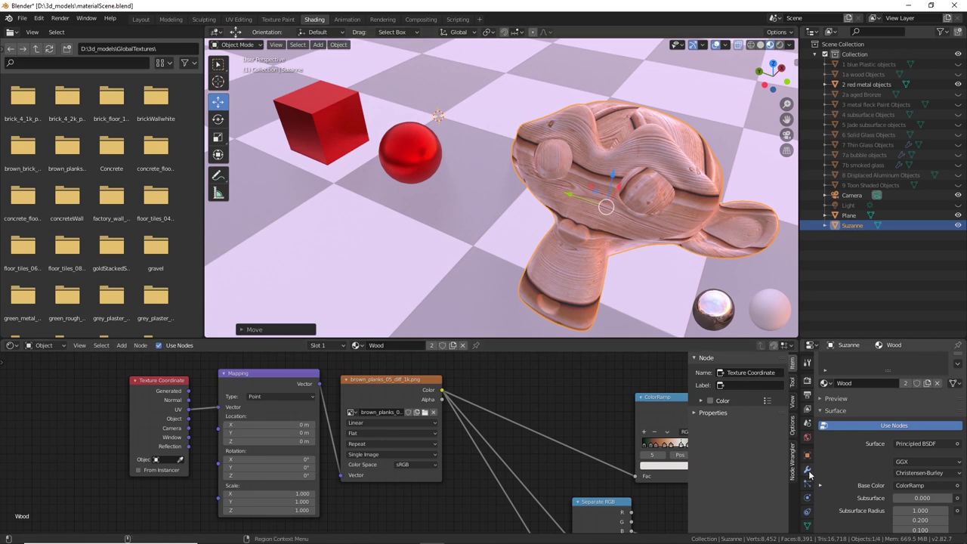
pyautogui.scroll(-2, 810, 512)
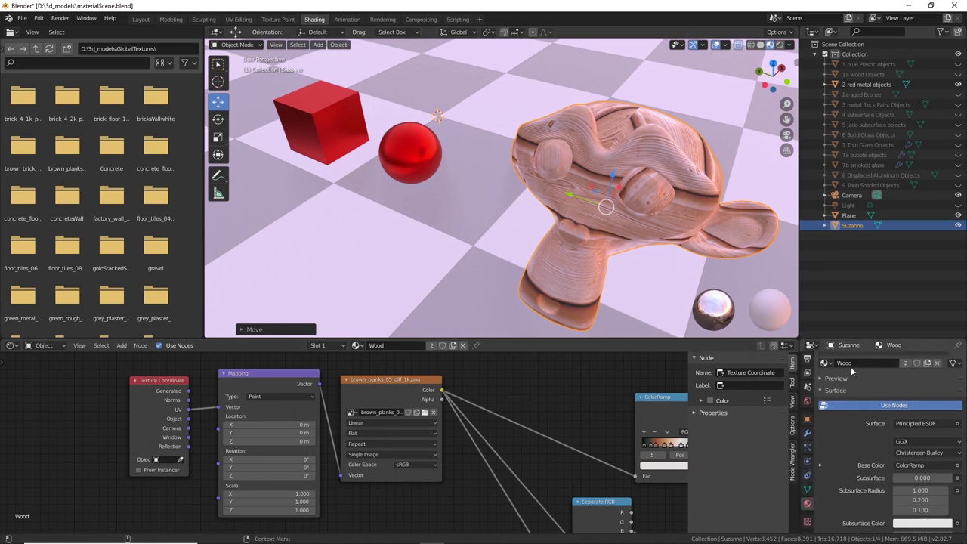
pyautogui.click(827, 364)
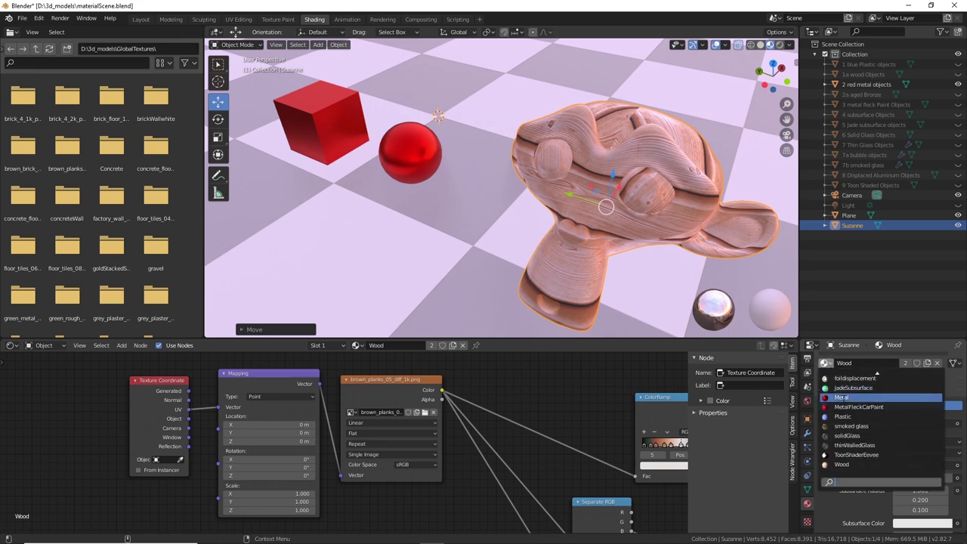
pyautogui.click(842, 399)
pyautogui.moveTo(586, 241)
pyautogui.mouseDown(button='middle')
pyautogui.moveTo(548, 222)
pyautogui.moveTo(571, 199)
pyautogui.moveTo(589, 235)
pyautogui.mouseUp(button='middle')
# Try the Metal material's Principled BSDF Roughness at 0.023 and 1.000, and set it to 0.500
pyautogui.moveTo(506, 429); pyautogui.dragTo(348, 396, button='middle')
pyautogui.scroll(2, 348, 395)
pyautogui.scroll(2, 478, 493)
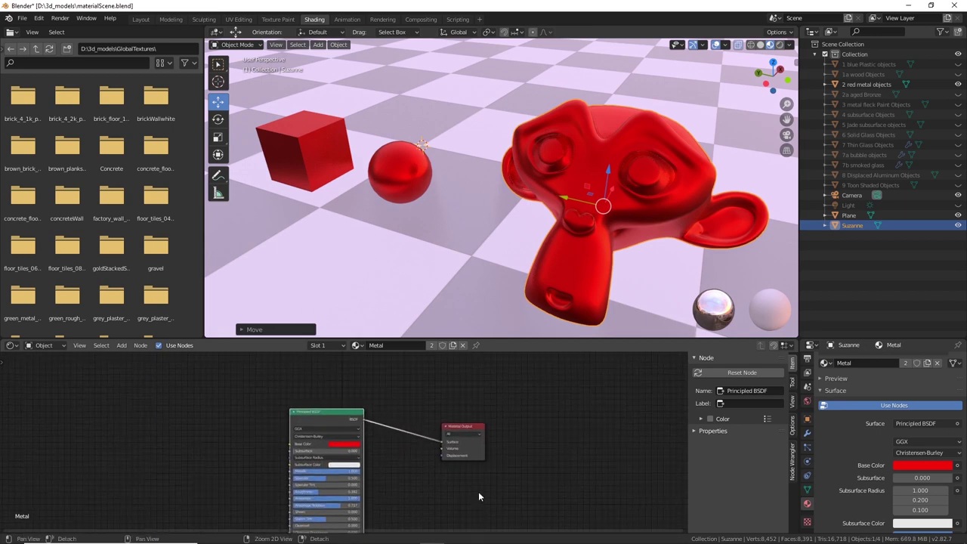
pyautogui.scroll(2, 494, 419)
pyautogui.scroll(2, 295, 490)
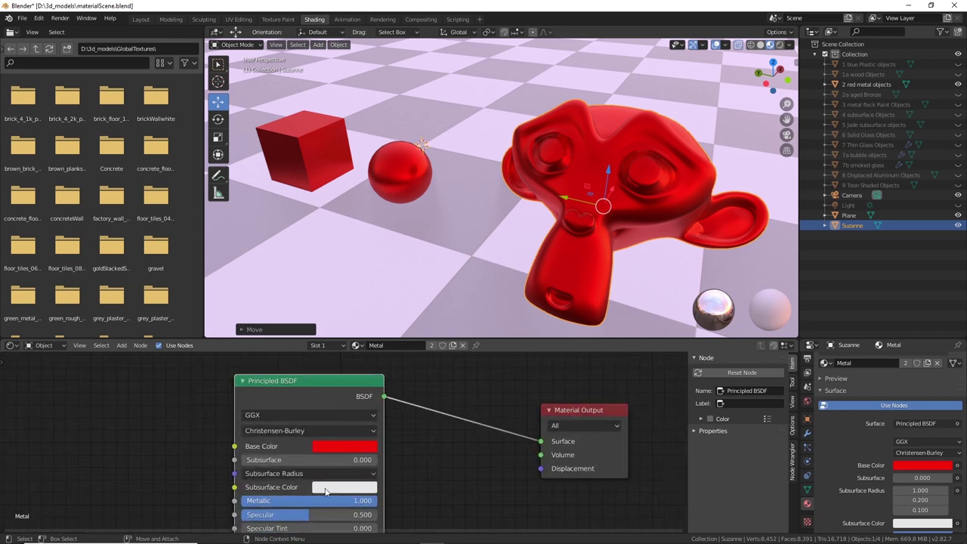
pyautogui.moveTo(313, 446); pyautogui.dragTo(403, 446)
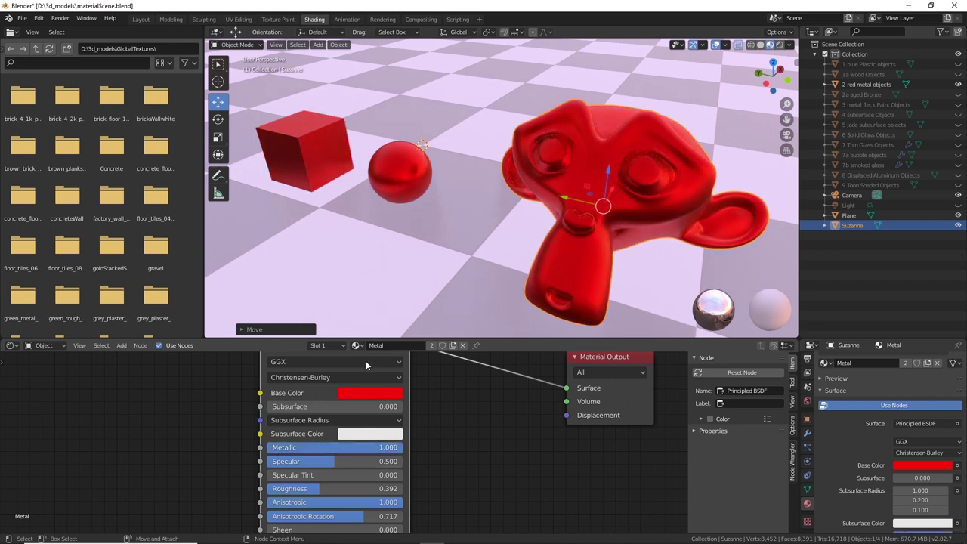
pyautogui.moveTo(314, 493); pyautogui.dragTo(281, 492)
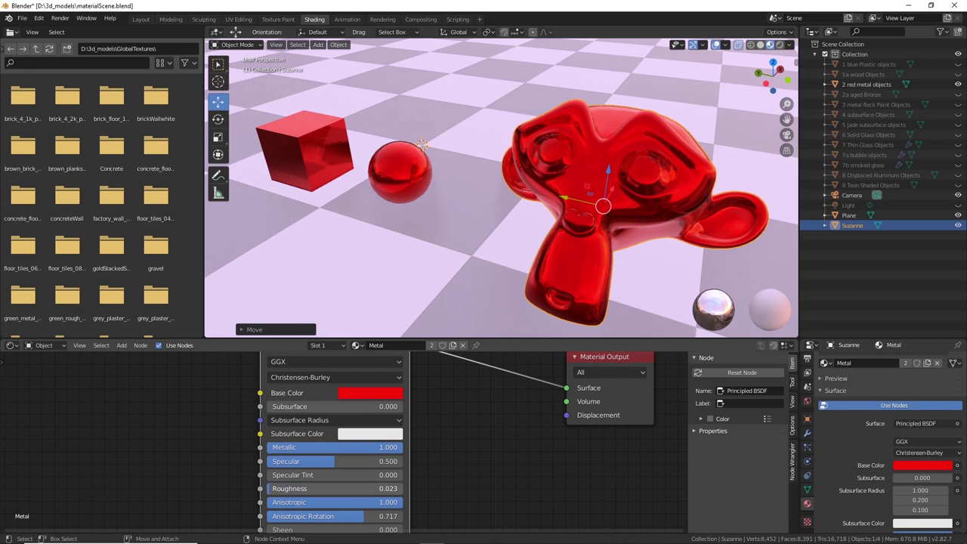
pyautogui.moveTo(271, 488); pyautogui.dragTo(402, 488)
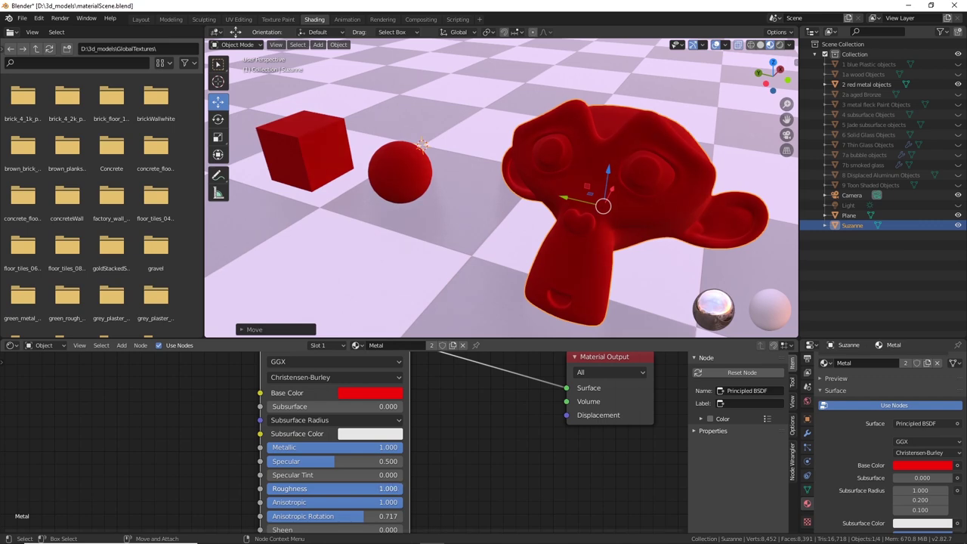
pyautogui.moveTo(469, 318); pyautogui.dragTo(488, 242, button='middle')
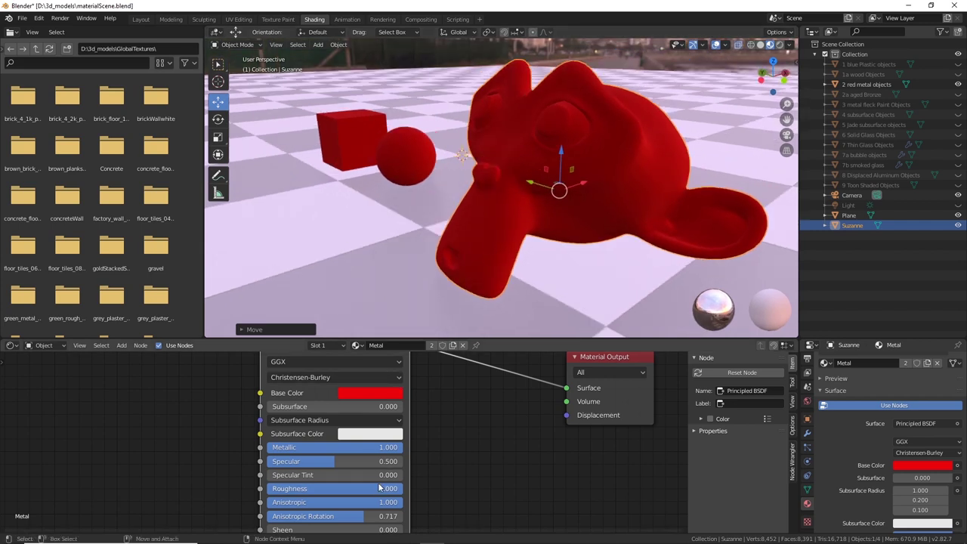
pyautogui.moveTo(393, 490); pyautogui.dragTo(343, 490)
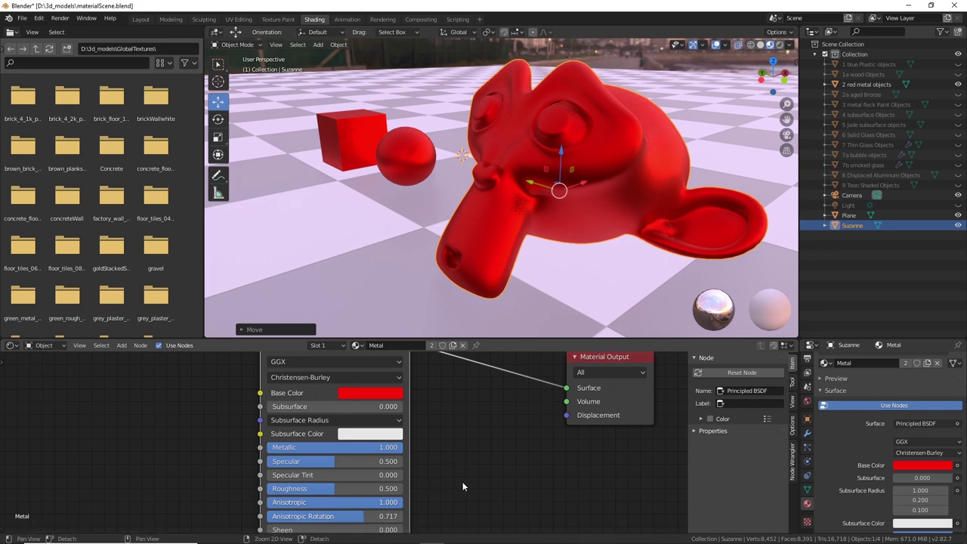
# Inspect the metal highlights on the monkey head and sphere, and set the Metal material's Roughness to 0.414
pyautogui.keyDown('shift'); pyautogui.scroll(-2, 460, 479); pyautogui.keyUp('shift')
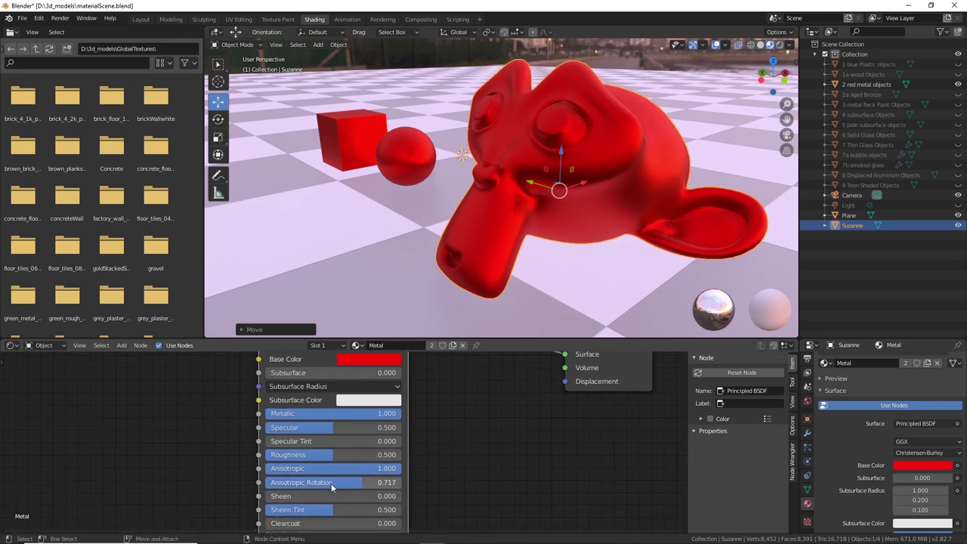
pyautogui.moveTo(582, 250); pyautogui.dragTo(566, 227, button='middle')
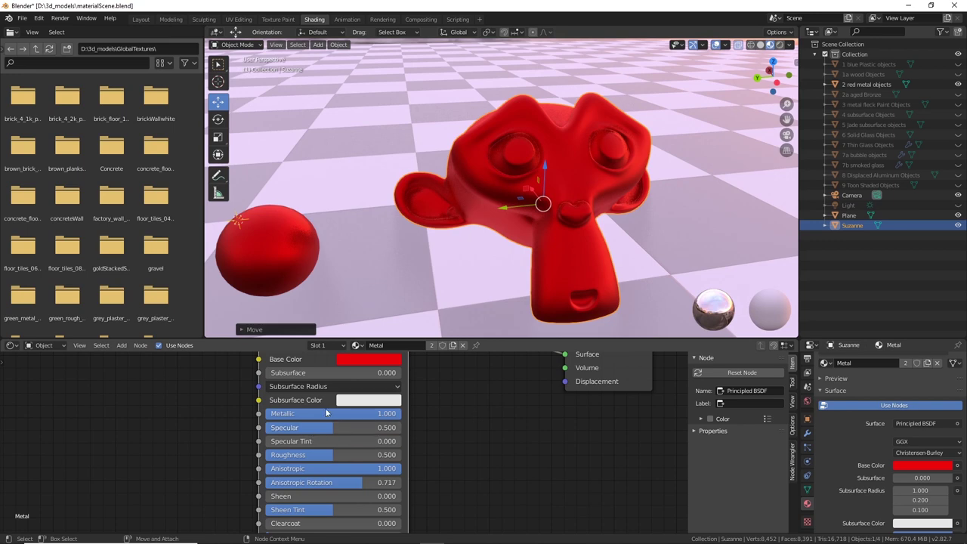
pyautogui.moveTo(632, 217); pyautogui.dragTo(660, 170, button='middle')
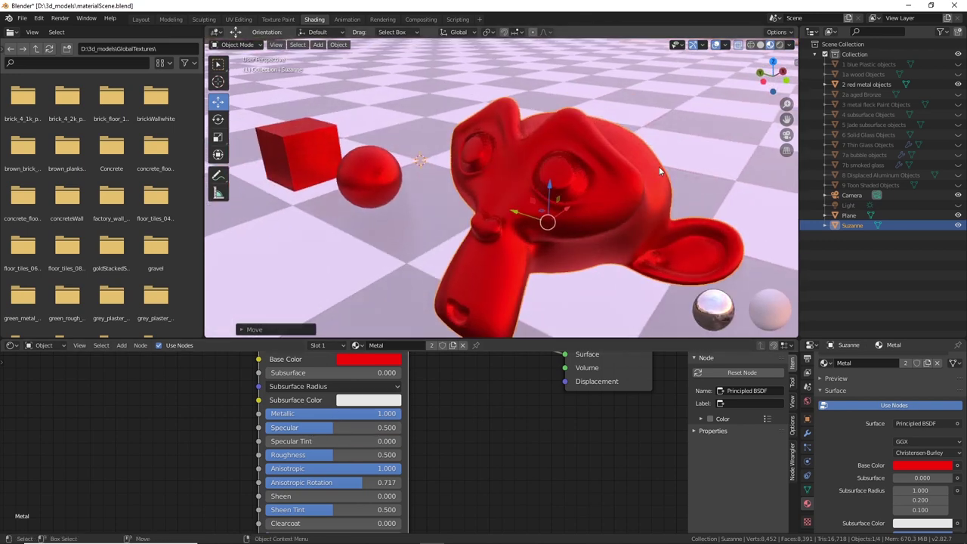
pyautogui.scroll(4, 591, 184)
pyautogui.moveTo(590, 184); pyautogui.dragTo(466, 216, button='middle')
pyautogui.scroll(3, 466, 216)
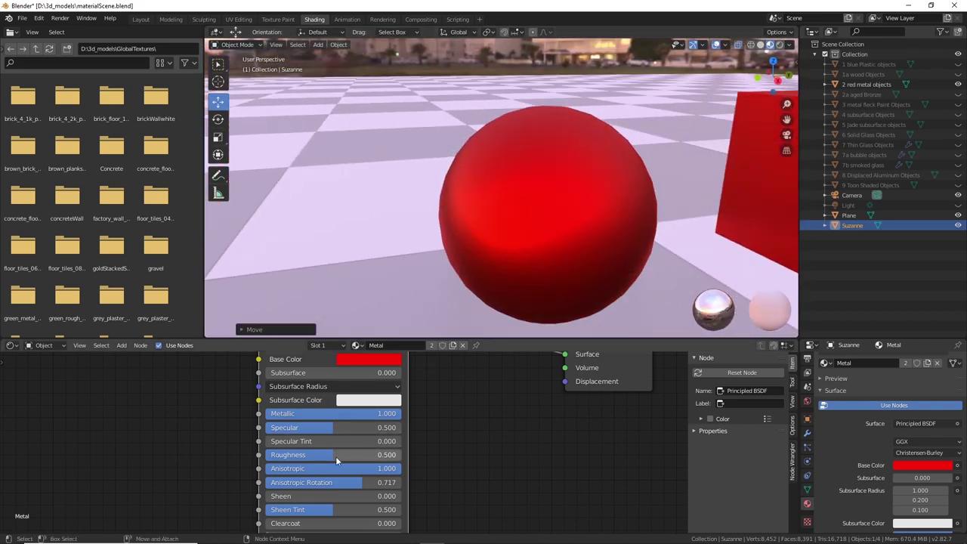
pyautogui.press('g')
pyautogui.press('Escape')
pyautogui.moveTo(327, 448)
pyautogui.mouseDown()
pyautogui.moveTo(290, 449)
pyautogui.moveTo(311, 455)
pyautogui.mouseUp()
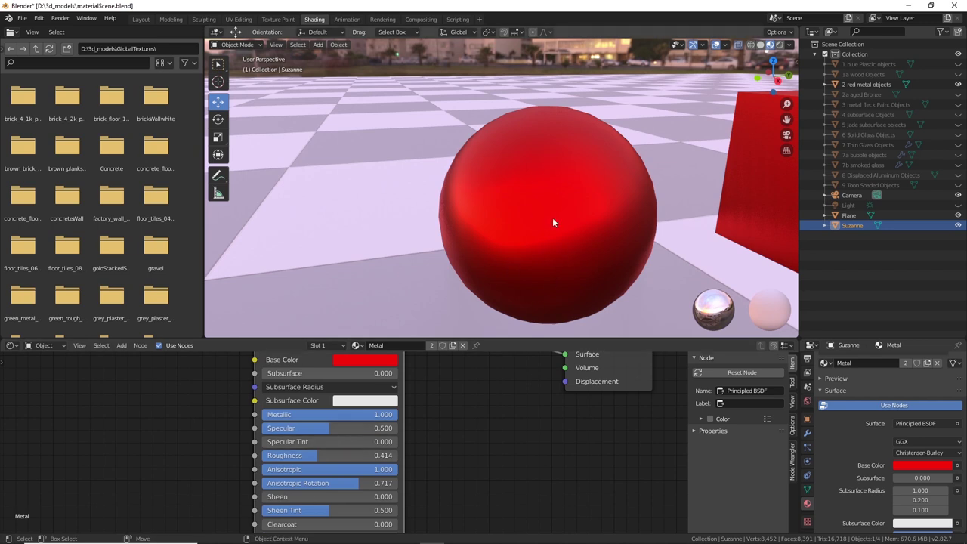
# Try the Metal material's Anisotropic Rotation at 0.000 and set it to 0.221, with the red sphere in view
pyautogui.scroll(-3, 558, 222)
pyautogui.moveTo(559, 229); pyautogui.dragTo(524, 279, button='middle')
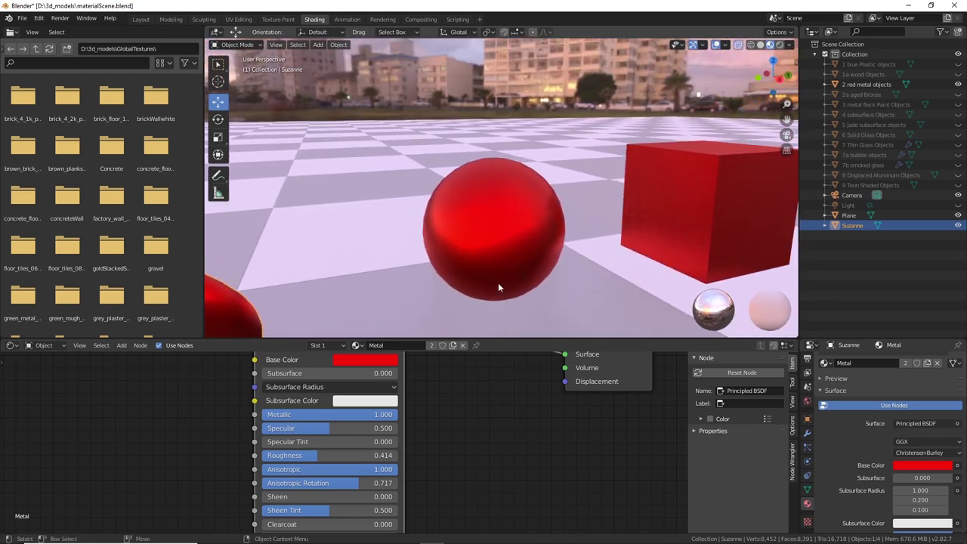
pyautogui.scroll(1, 497, 282)
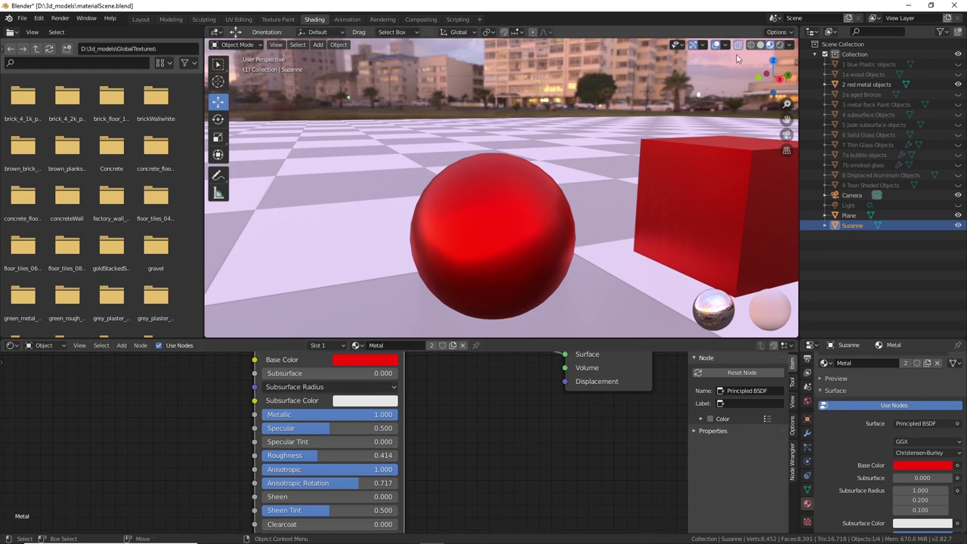
pyautogui.scroll(2, 816, 425)
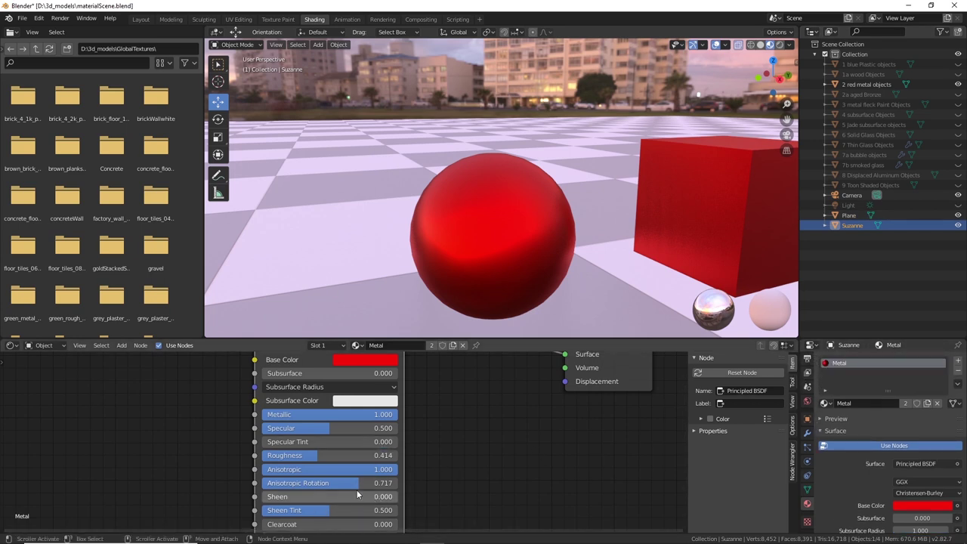
pyautogui.moveTo(353, 483); pyautogui.dragTo(261, 482)
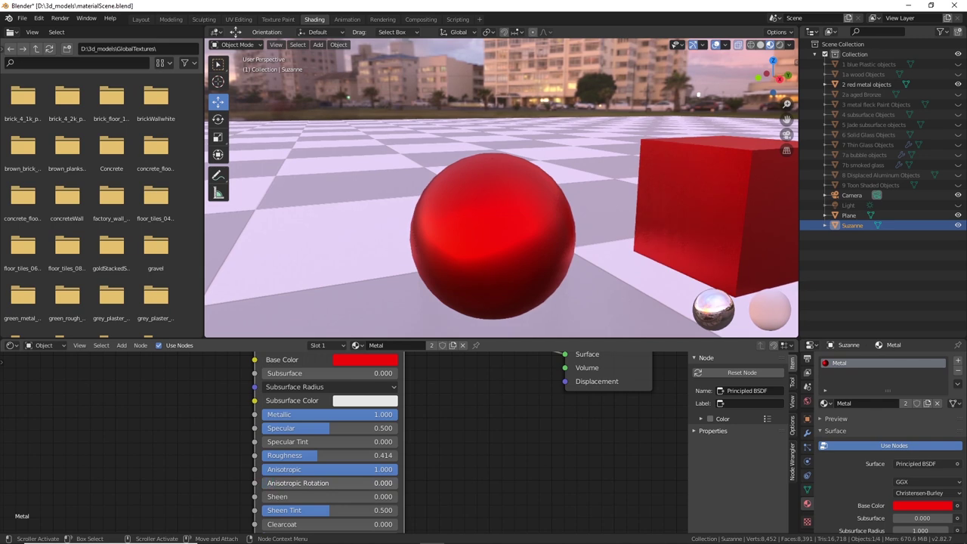
pyautogui.moveTo(272, 482); pyautogui.dragTo(291, 483)
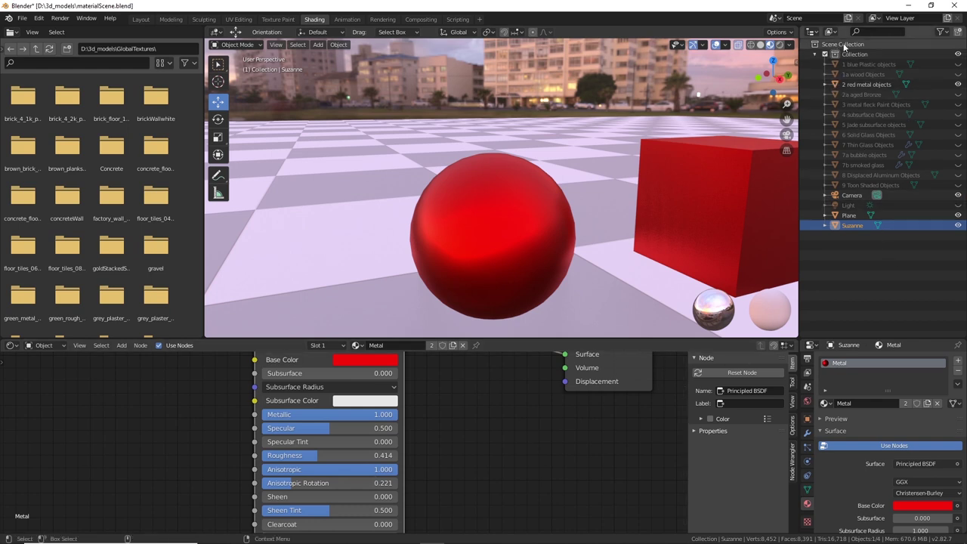
# Set the render engine to Cycles and view the red metal sphere in rendered viewport shading
pyautogui.click(808, 371)
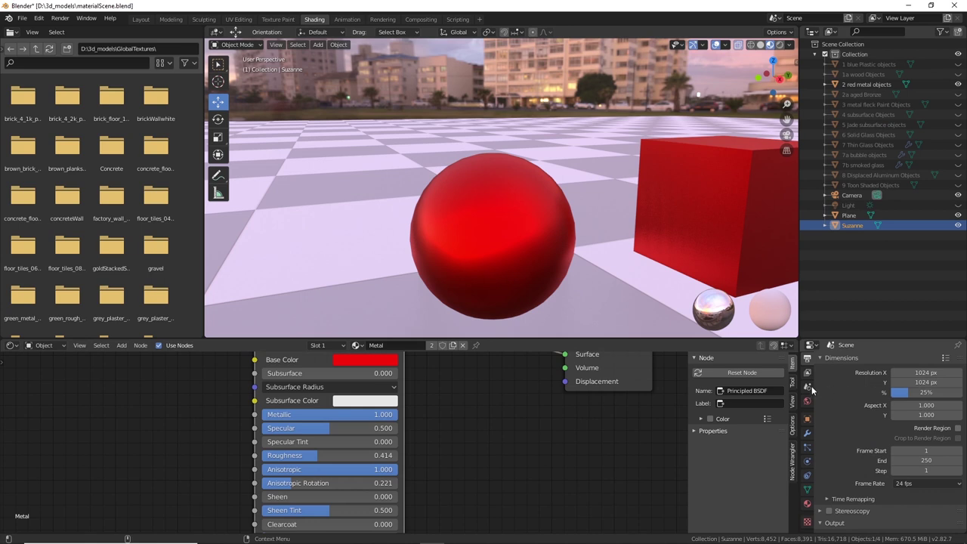
pyautogui.scroll(2, 807, 378)
pyautogui.click(807, 380)
pyautogui.click(928, 361)
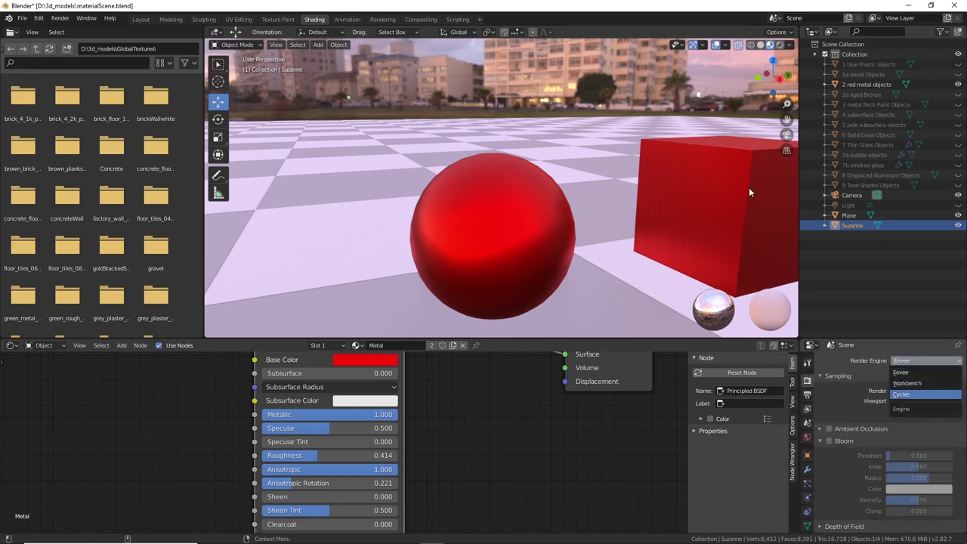
pyautogui.press('Return')
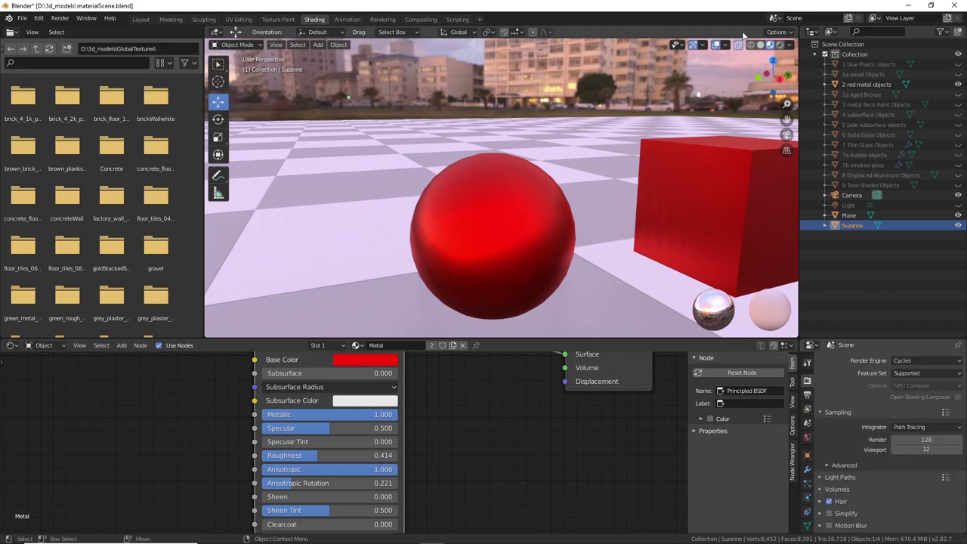
pyautogui.click(779, 45)
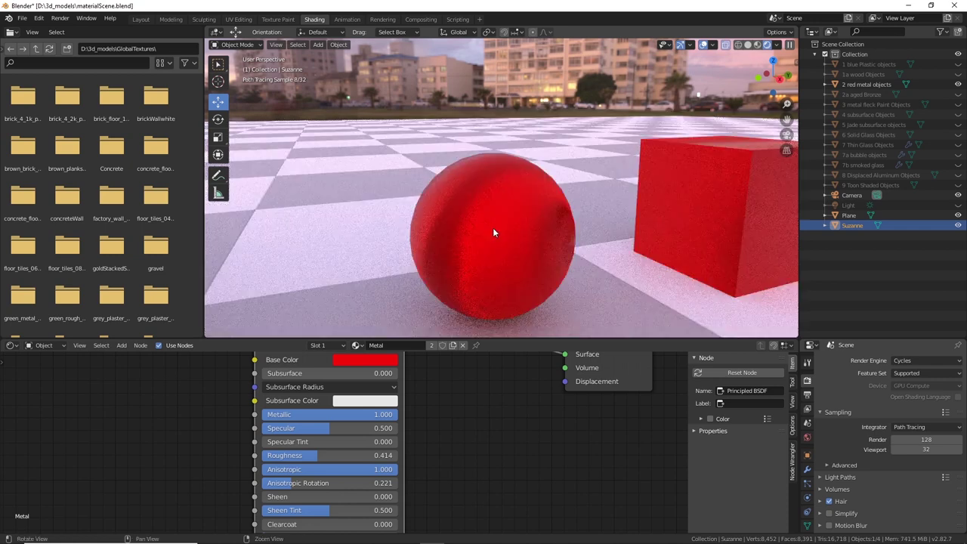
pyautogui.moveTo(493, 231); pyautogui.dragTo(524, 257, button='middle')
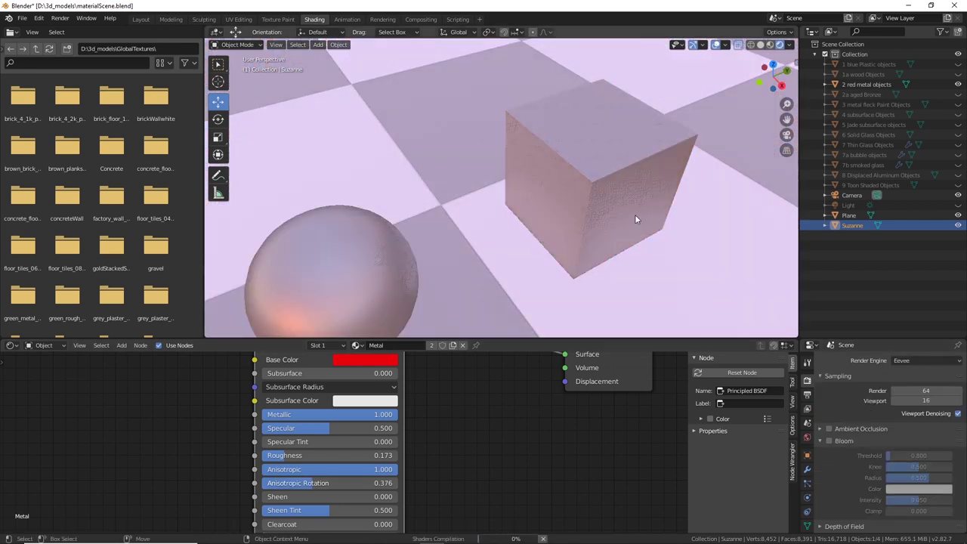
# Hide the 2 red metal objects and show the 2a aged Bronze objects in the scene
pyautogui.moveTo(635, 214); pyautogui.dragTo(630, 304, button='middle')
pyautogui.scroll(-3, 555, 212)
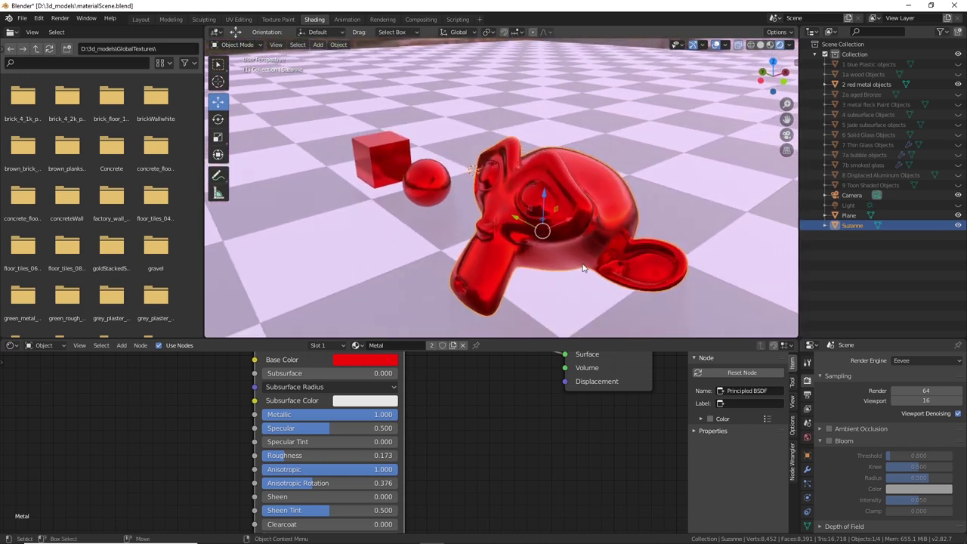
pyautogui.scroll(-2, 241, 425)
pyautogui.moveTo(228, 437); pyautogui.dragTo(291, 480, button='middle')
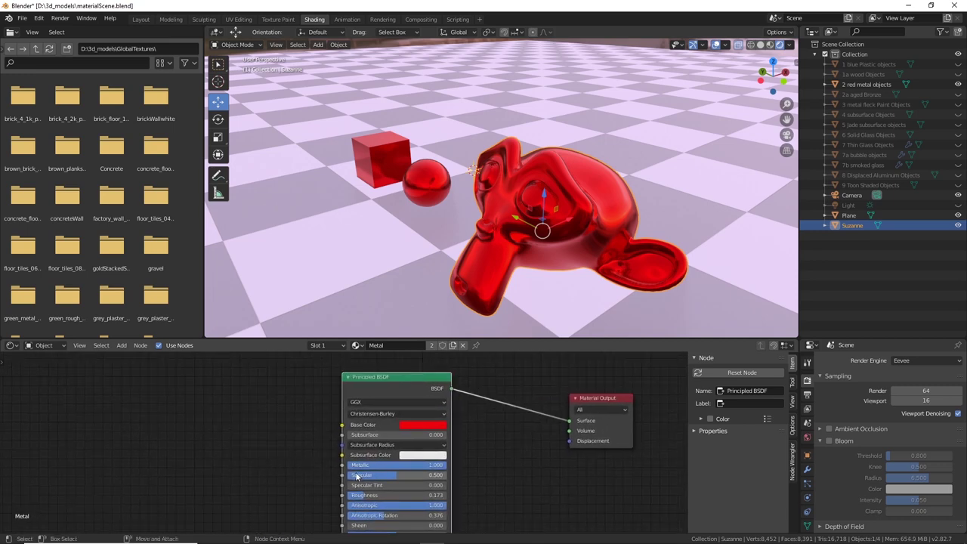
pyautogui.moveTo(534, 240)
pyautogui.mouseDown(button='middle')
pyautogui.moveTo(556, 235)
pyautogui.moveTo(566, 215)
pyautogui.moveTo(572, 222)
pyautogui.moveTo(609, 201)
pyautogui.moveTo(605, 227)
pyautogui.moveTo(532, 225)
pyautogui.mouseUp(button='middle')
pyautogui.moveTo(638, 204); pyautogui.dragTo(575, 188, button='middle')
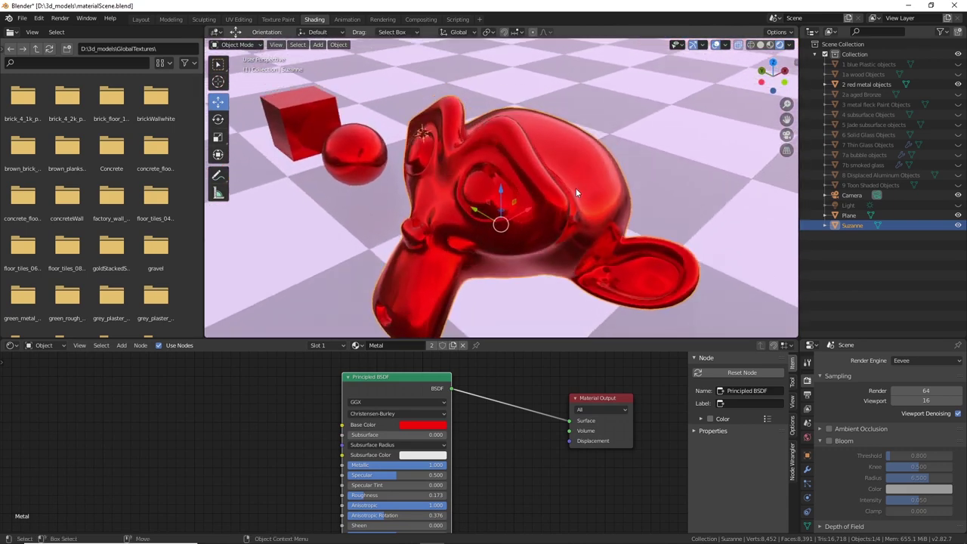
pyautogui.click(959, 85)
pyautogui.click(958, 94)
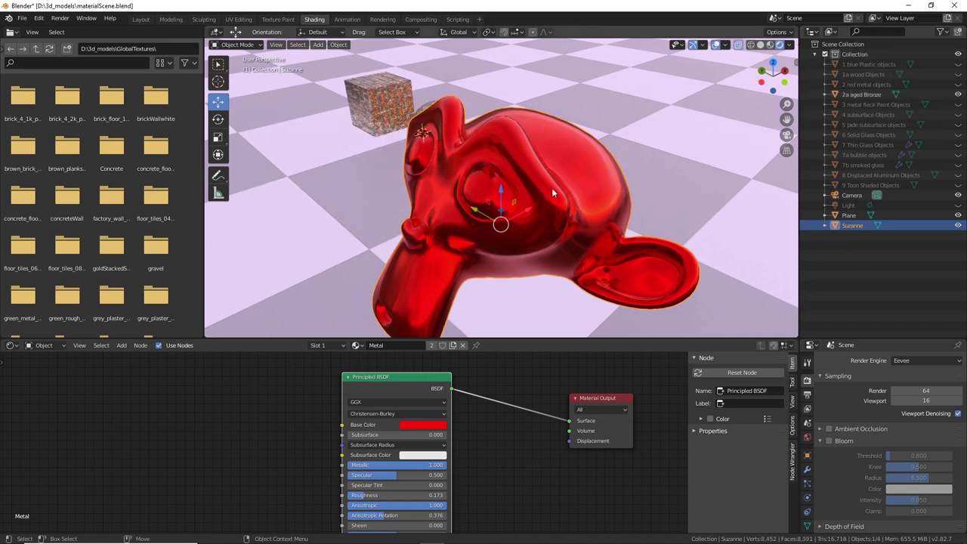
# Move the monkey head clear of the bronze samples and assign it the existing Bronze Aged material in place of Metal
pyautogui.moveTo(523, 213); pyautogui.dragTo(618, 164)
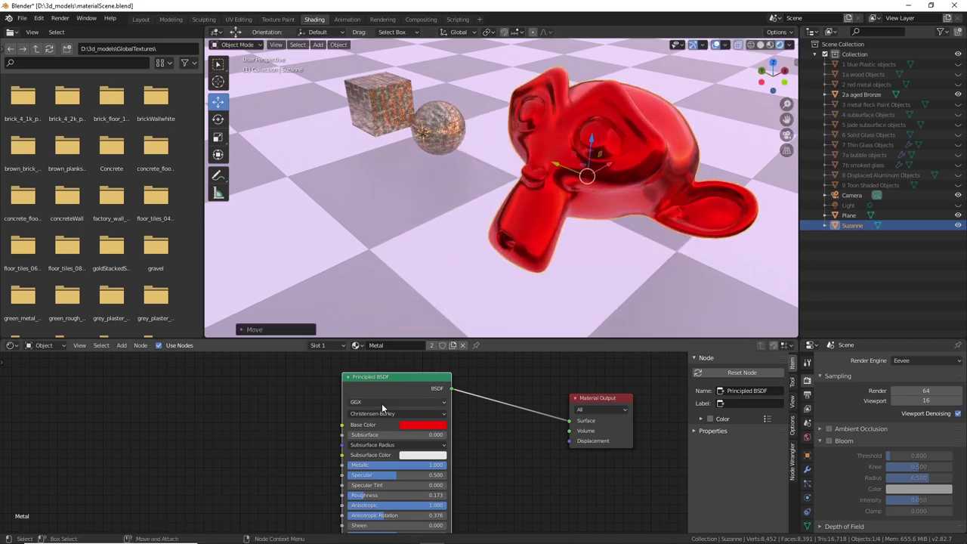
pyautogui.scroll(-2, 807, 498)
pyautogui.click(806, 505)
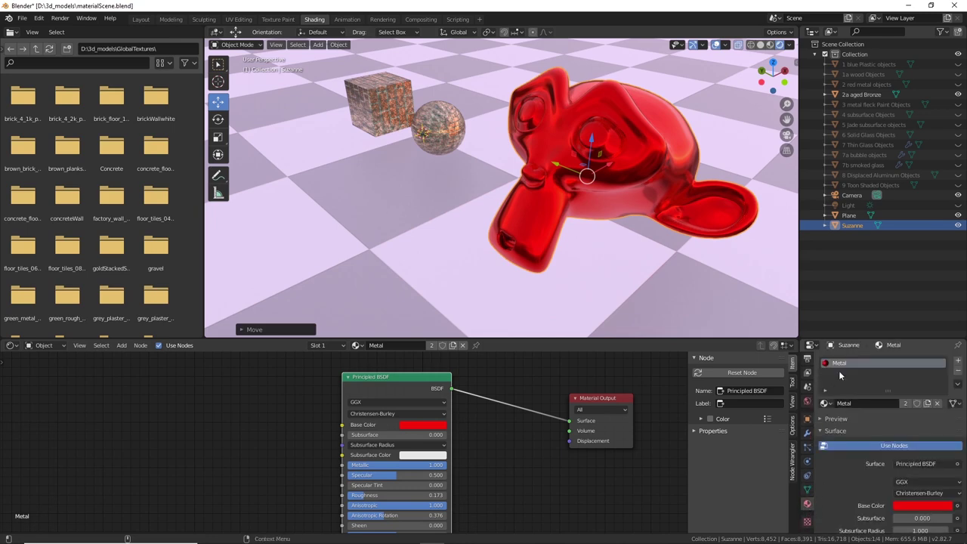
pyautogui.click(825, 403)
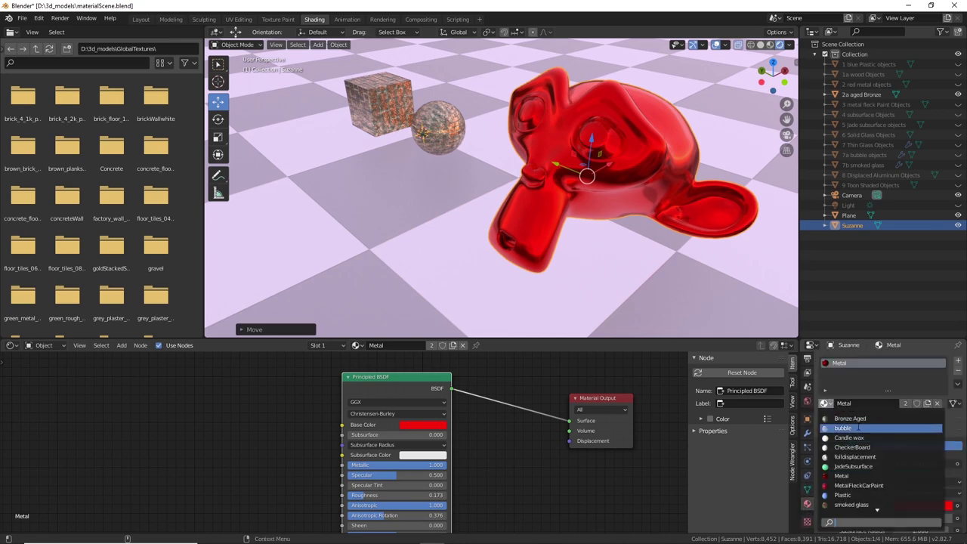
pyautogui.click(850, 418)
# Select the aged bronze sample objects and inspect the brick, pitting and patina detail on the sphere, cube and monkey head
pyautogui.moveTo(584, 219)
pyautogui.mouseDown(button='middle')
pyautogui.moveTo(651, 217)
pyautogui.moveTo(625, 225)
pyautogui.moveTo(613, 166)
pyautogui.moveTo(475, 165)
pyautogui.moveTo(512, 162)
pyautogui.moveTo(574, 224)
pyautogui.mouseUp(button='middle')
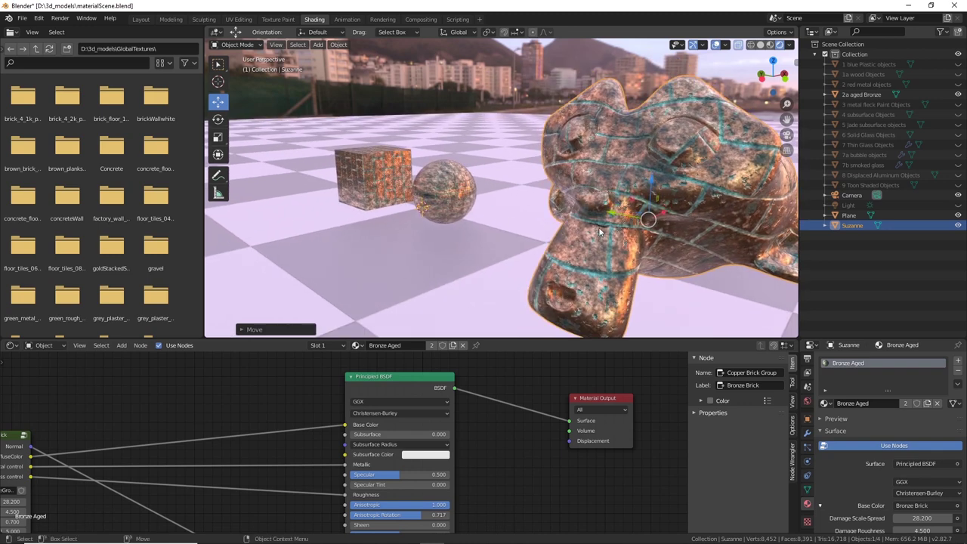
pyautogui.moveTo(129, 427); pyautogui.dragTo(283, 394, button='middle')
pyautogui.scroll(-3, 365, 402)
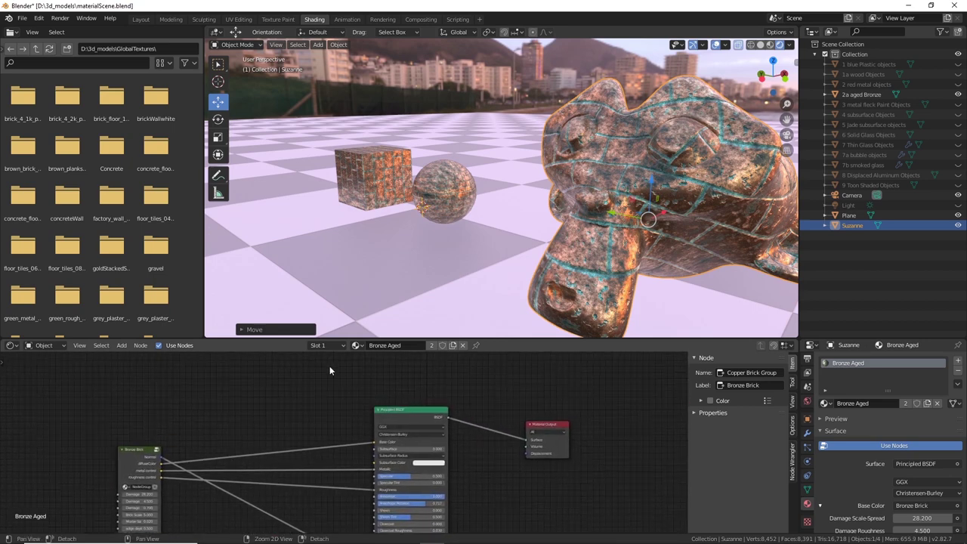
pyautogui.moveTo(456, 228); pyautogui.dragTo(486, 249, button='middle')
pyautogui.scroll(3, 484, 249)
pyautogui.moveTo(700, 248); pyautogui.dragTo(569, 166, button='middle')
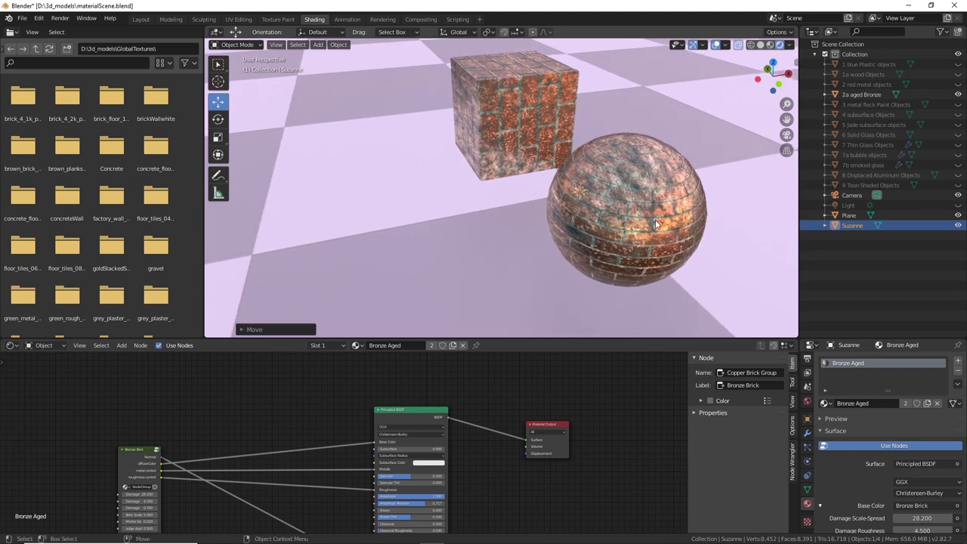
pyautogui.moveTo(655, 250); pyautogui.dragTo(608, 254, button='middle')
pyautogui.click(417, 290)
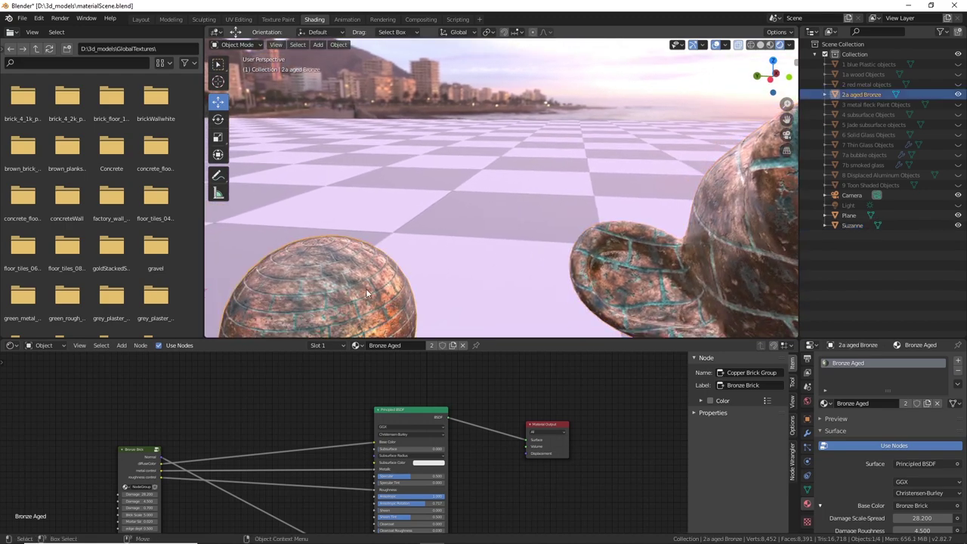
pyautogui.moveTo(444, 288); pyautogui.dragTo(538, 225, button='middle')
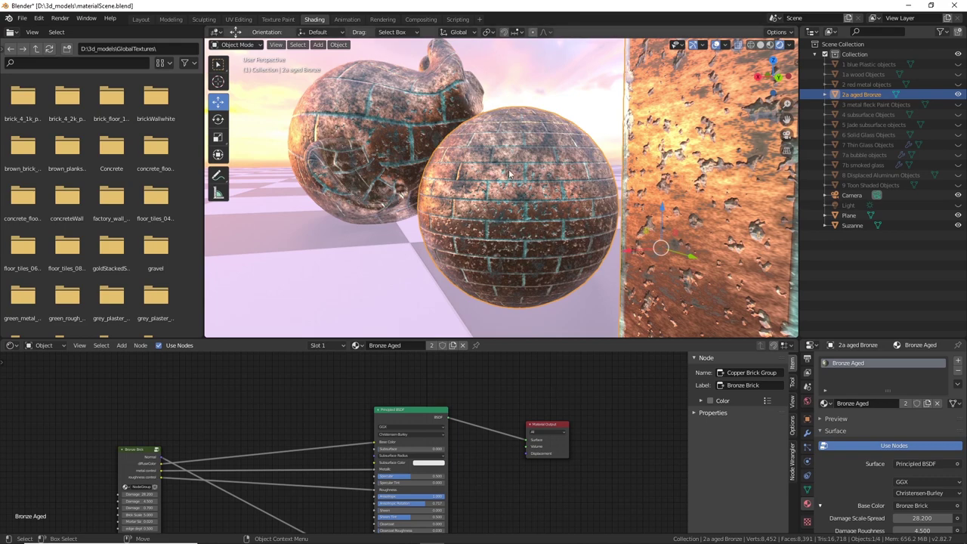
pyautogui.moveTo(484, 257); pyautogui.dragTo(657, 160, button='middle')
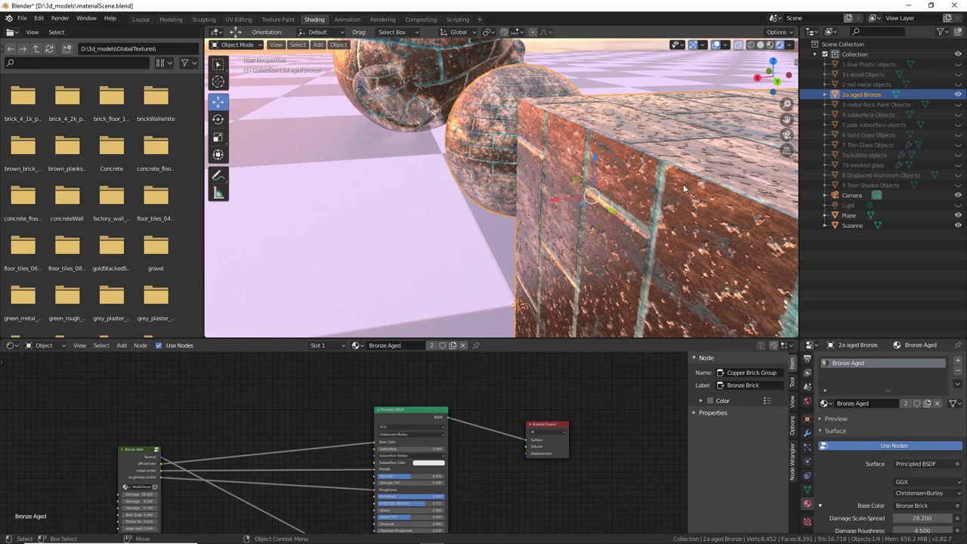
# Enlarge the node editor upward so the whole Bronze Aged node tree fits, with the bronze objects still selected
pyautogui.moveTo(285, 397); pyautogui.dragTo(374, 377, button='middle')
pyautogui.click(280, 334)
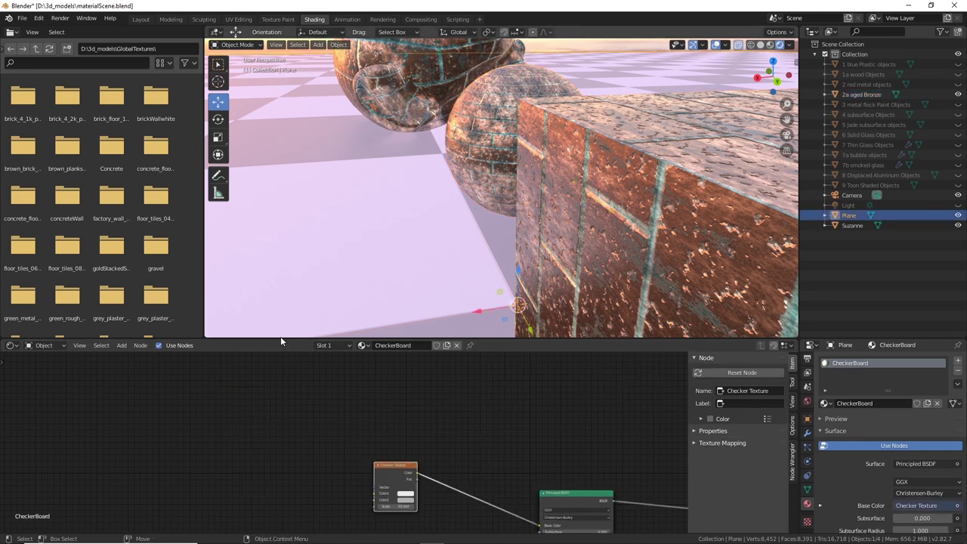
pyautogui.hotkey('ctrl', 'z')
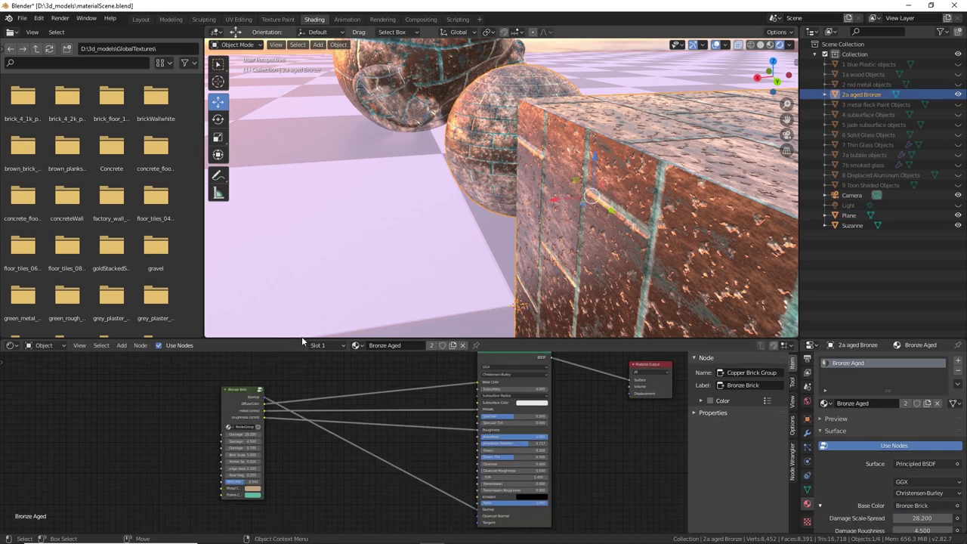
pyautogui.moveTo(302, 338); pyautogui.dragTo(302, 266)
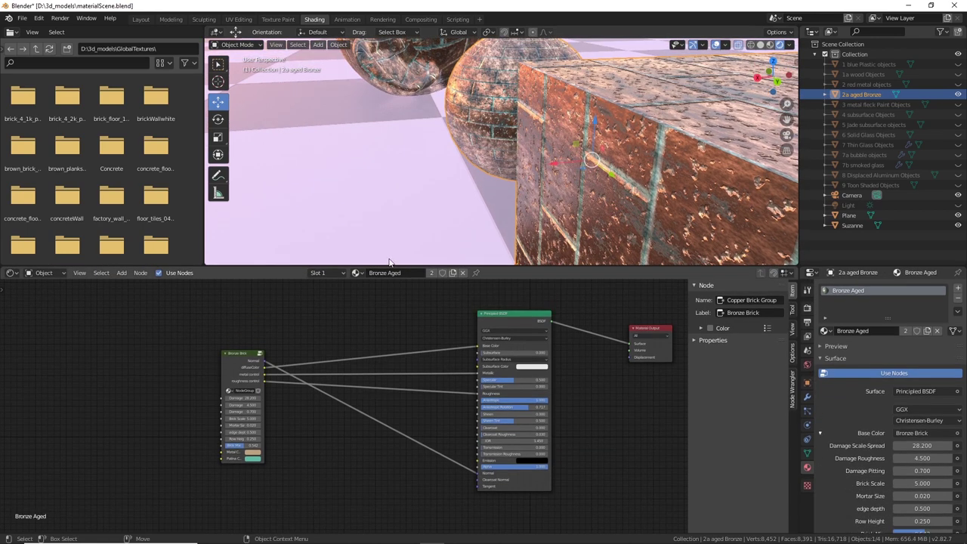
# Open the Bronze Brick node group for editing and bring its internal network into view
pyautogui.moveTo(234, 352)
pyautogui.mouseDown()
pyautogui.moveTo(220, 356)
pyautogui.moveTo(234, 353)
pyautogui.mouseUp()
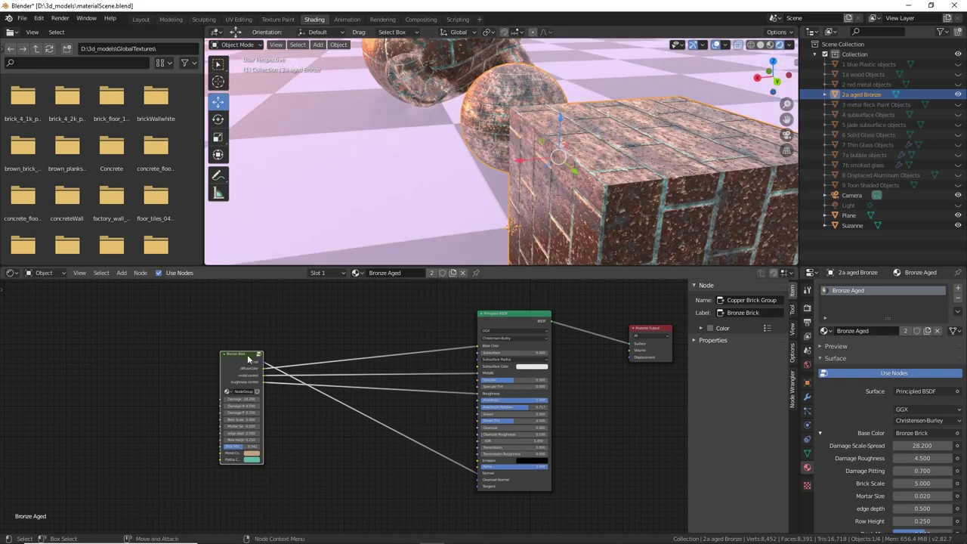
pyautogui.press('Tab')
pyautogui.scroll(-3, 395, 365)
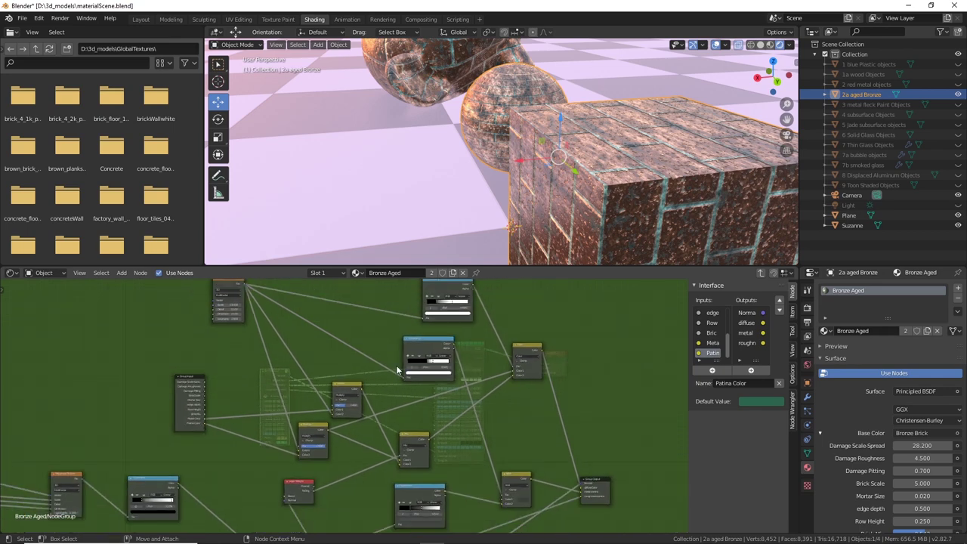
pyautogui.scroll(-1, 509, 393)
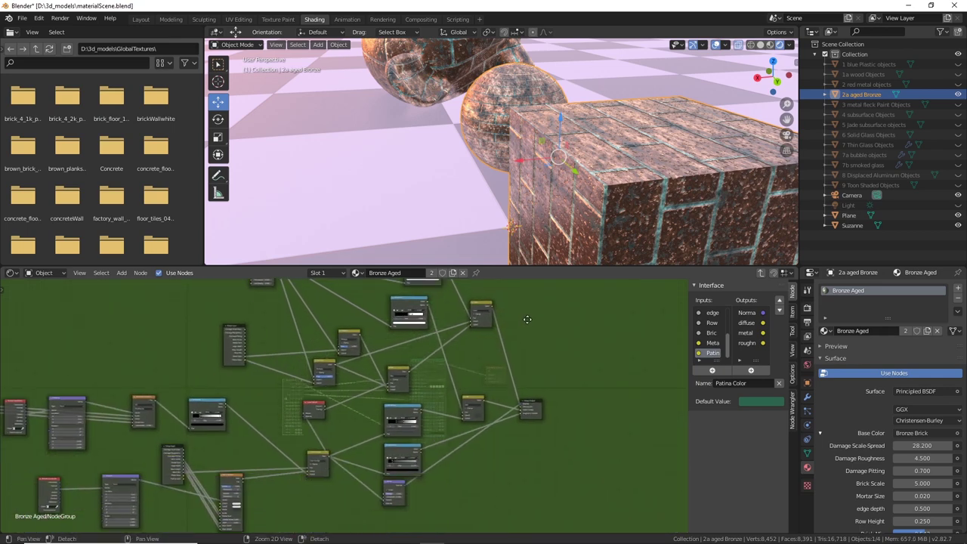
pyautogui.scroll(-1, 580, 390)
# Move the Group Output node further to the right of the other nodes in the group
pyautogui.press('b')
pyautogui.moveTo(517, 397); pyautogui.dragTo(517, 399)
pyautogui.press('g')
pyautogui.click(593, 396)
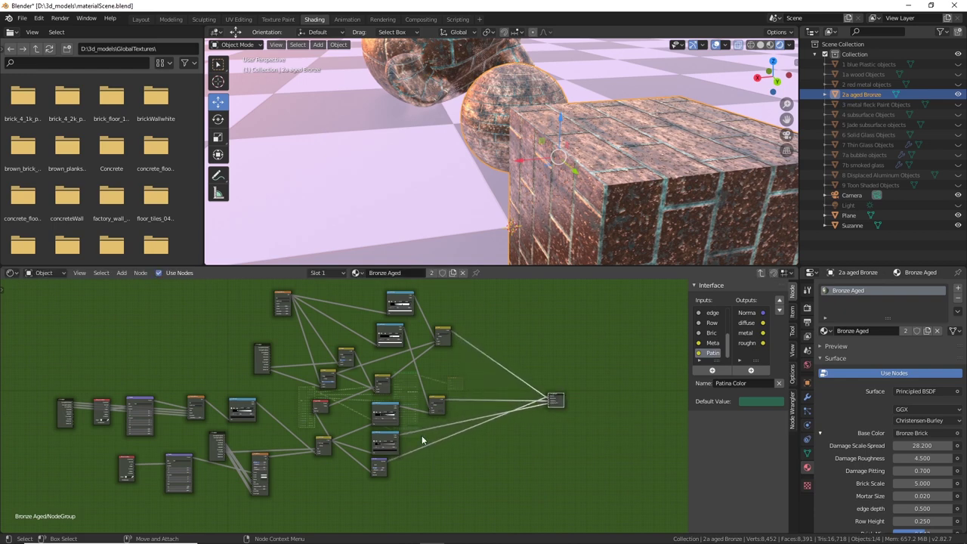
# Spread the three Group Input nodes away from their neighbours so the links inside the group are easier to read
pyautogui.click(71, 408)
pyautogui.press('g')
pyautogui.click(31, 329)
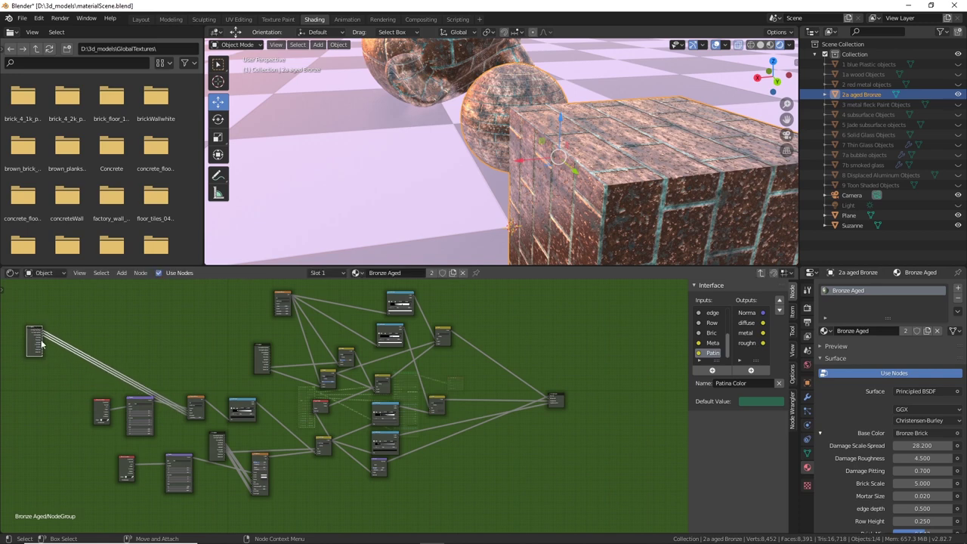
pyautogui.click(217, 443)
pyautogui.press('g')
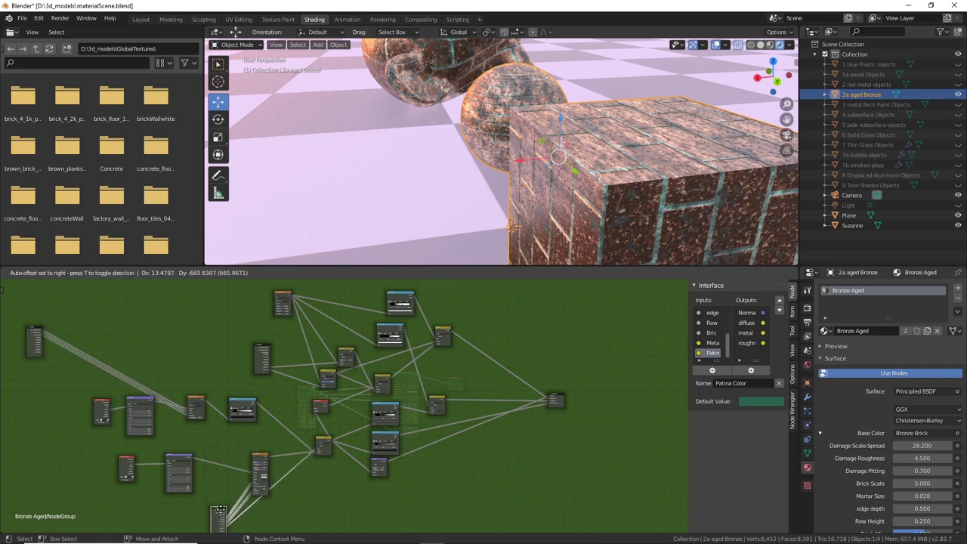
pyautogui.click(222, 517)
pyautogui.click(263, 350)
pyautogui.press('g')
pyautogui.click(248, 332)
# Examine the Mapping, Musgrave Texture and ColorRamp chain in the group, shifting the Musgrave Texture and ColorRamp nodes slightly
pyautogui.moveTo(268, 388); pyautogui.dragTo(352, 352, button='middle')
pyautogui.scroll(8, 451, 368)
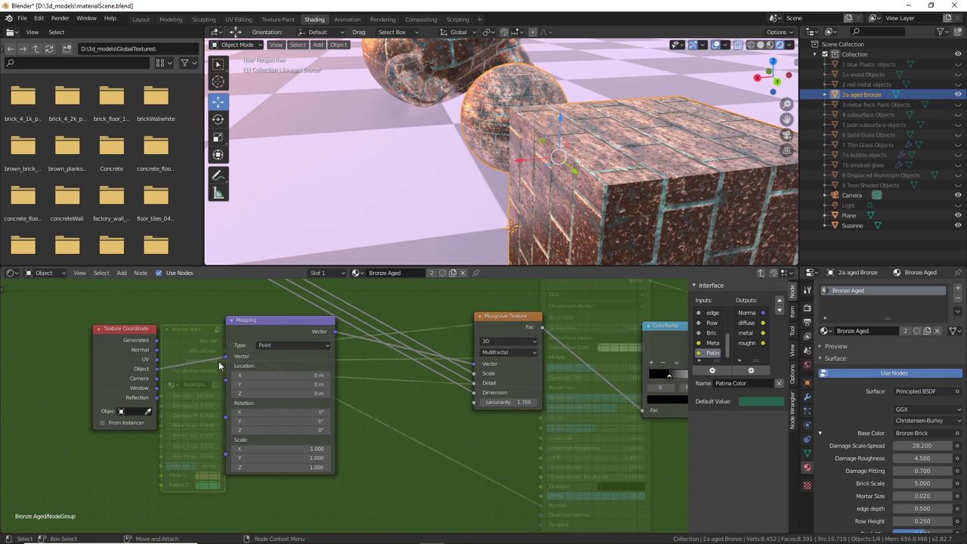
pyautogui.moveTo(507, 310); pyautogui.dragTo(519, 301)
pyautogui.moveTo(604, 364); pyautogui.dragTo(346, 372, button='middle')
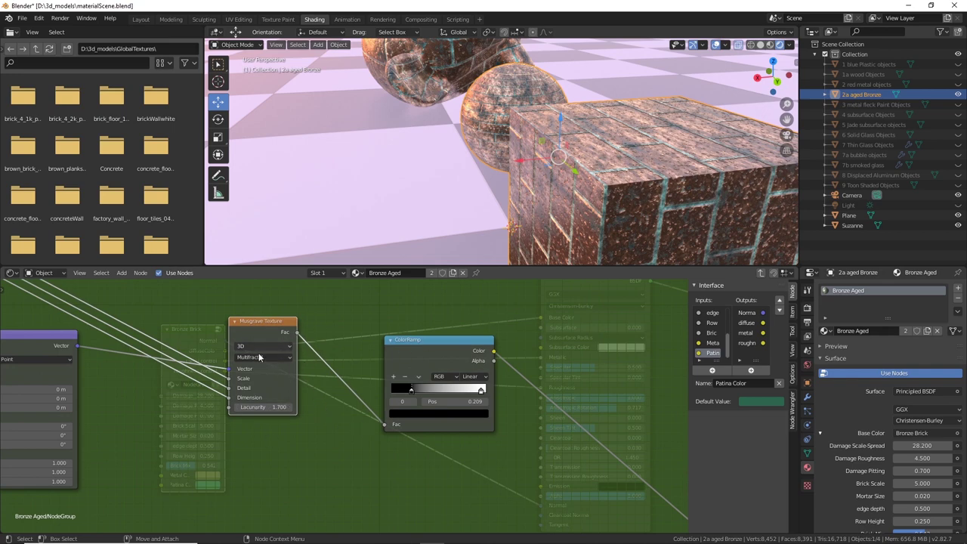
pyautogui.scroll(-1, 326, 416)
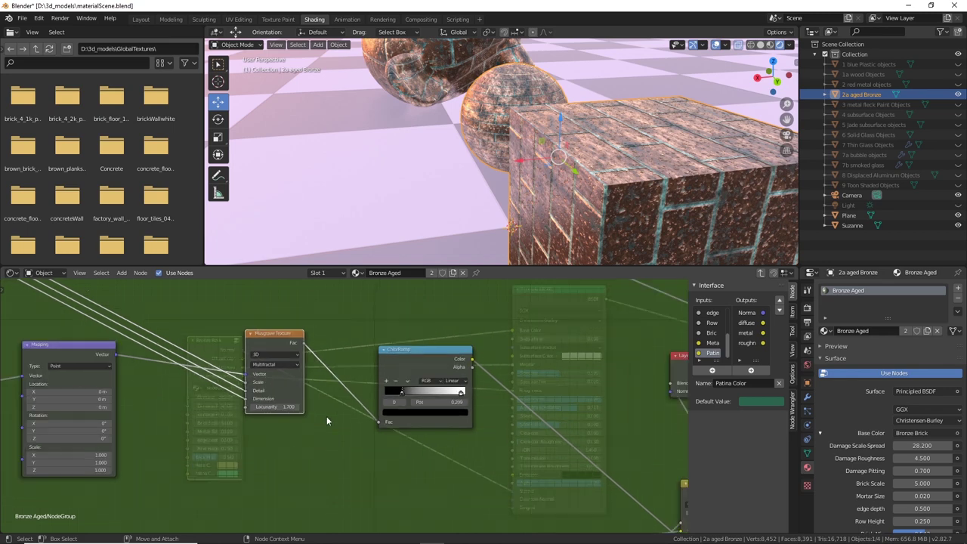
pyautogui.moveTo(287, 336); pyautogui.dragTo(285, 337)
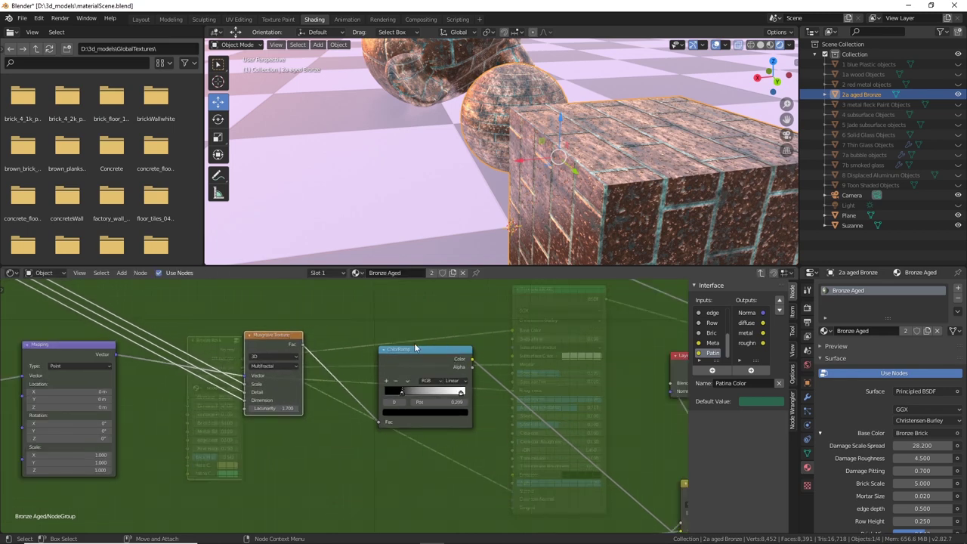
pyautogui.moveTo(421, 354); pyautogui.dragTo(433, 352)
# Follow the chain to the Color Dodge and Brick Texture nodes, shifting each slightly to reveal its links
pyautogui.moveTo(518, 401)
pyautogui.mouseDown(button='middle')
pyautogui.moveTo(507, 386)
pyautogui.moveTo(281, 310)
pyautogui.moveTo(228, 307)
pyautogui.mouseUp(button='middle')
pyautogui.moveTo(418, 382); pyautogui.dragTo(415, 384)
pyautogui.moveTo(297, 427)
pyautogui.mouseDown(button='middle')
pyautogui.moveTo(377, 304)
pyautogui.moveTo(420, 318)
pyautogui.mouseUp(button='middle')
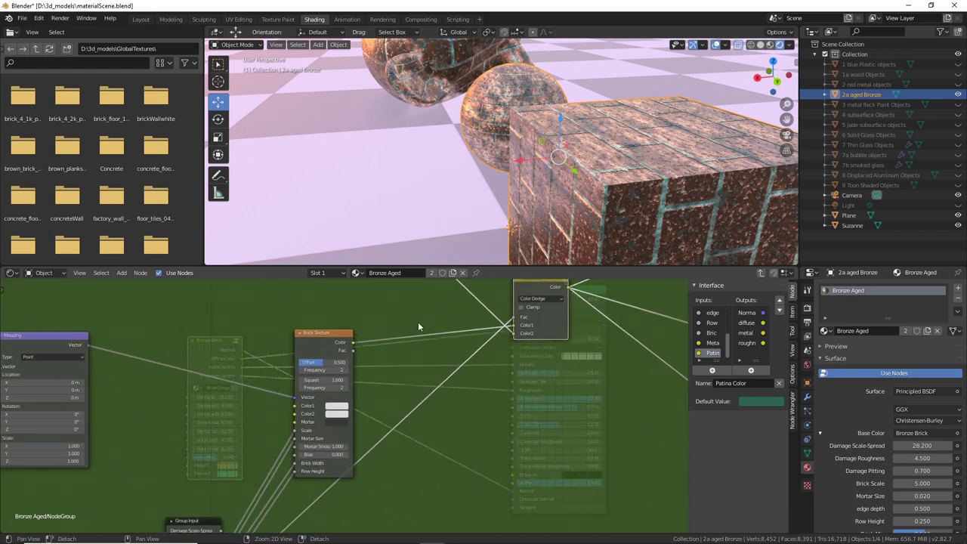
pyautogui.click(332, 334)
pyautogui.click(318, 335)
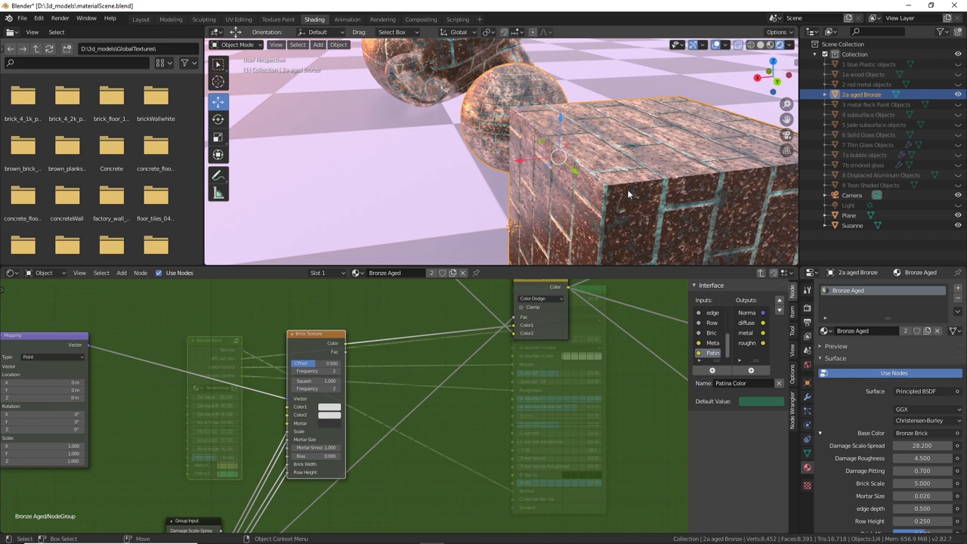
# Trace the Color Dodge result through the Bump node and the ColorRamp feeding the roughness control output, selecting each in turn
pyautogui.moveTo(589, 415); pyautogui.dragTo(335, 399, button='middle')
pyautogui.moveTo(455, 353); pyautogui.dragTo(463, 371)
pyautogui.moveTo(511, 366); pyautogui.dragTo(406, 465, button='middle')
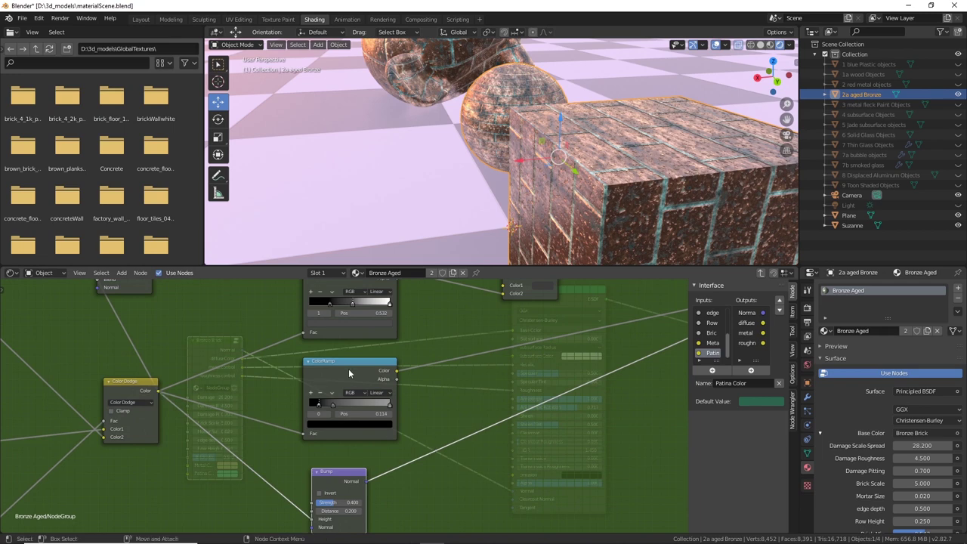
pyautogui.moveTo(499, 375); pyautogui.dragTo(331, 426, button='middle')
pyautogui.scroll(-2, 424, 401)
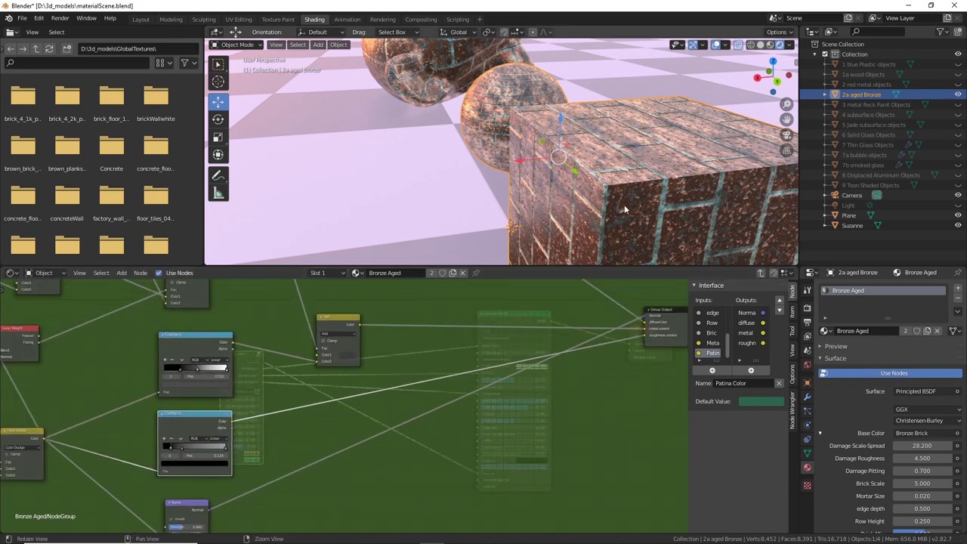
# Examine the cube's bronze bricks and trace the colour nodes inside the group, shifting the Group Input node that feeds the metal and patina colours
pyautogui.scroll(6, 624, 204)
pyautogui.scroll(-4, 605, 199)
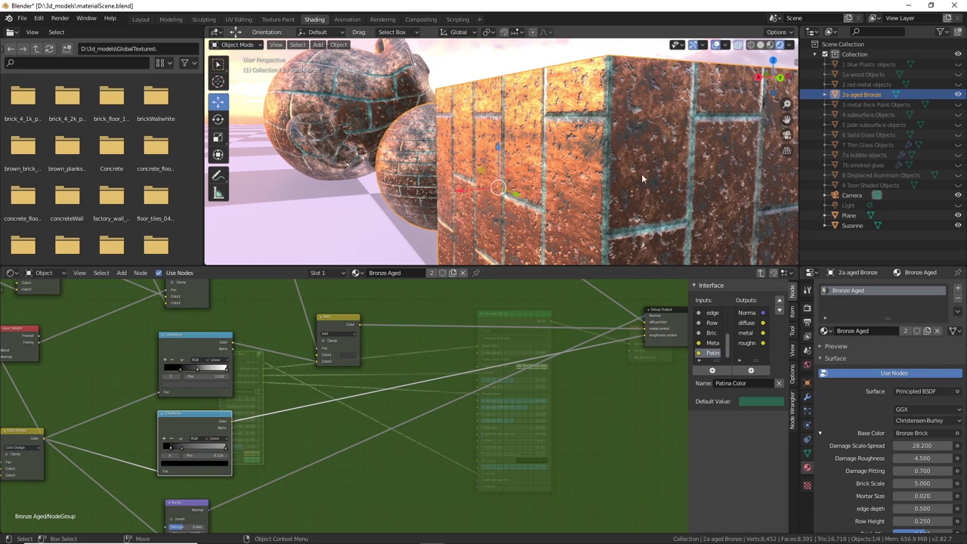
pyautogui.scroll(-2, 638, 170)
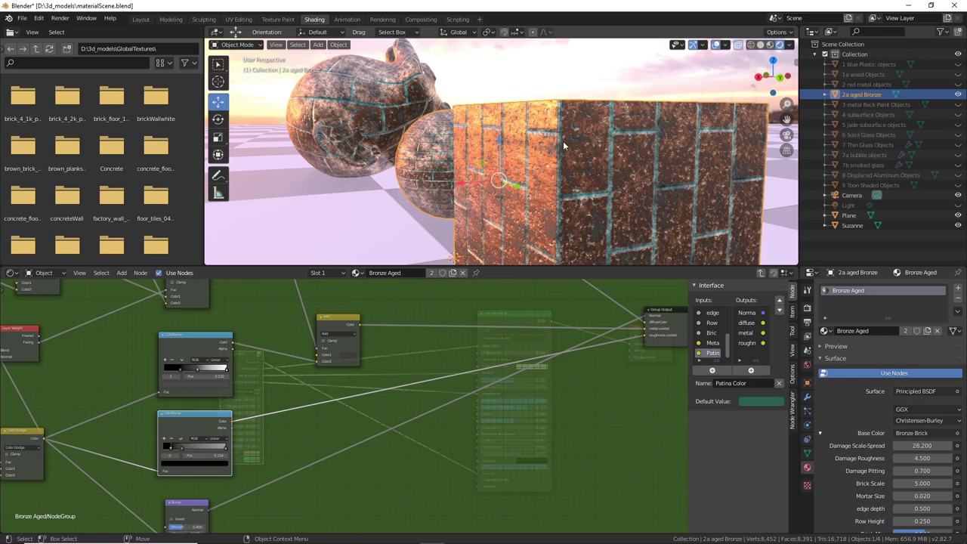
pyautogui.moveTo(428, 324); pyautogui.dragTo(294, 425, button='middle')
pyautogui.click(135, 376)
pyautogui.moveTo(136, 375); pyautogui.dragTo(154, 366)
pyautogui.moveTo(462, 385); pyautogui.dragTo(378, 388, button='middle')
pyautogui.moveTo(408, 414); pyautogui.dragTo(435, 414)
pyautogui.moveTo(287, 349); pyautogui.dragTo(488, 431, button='middle')
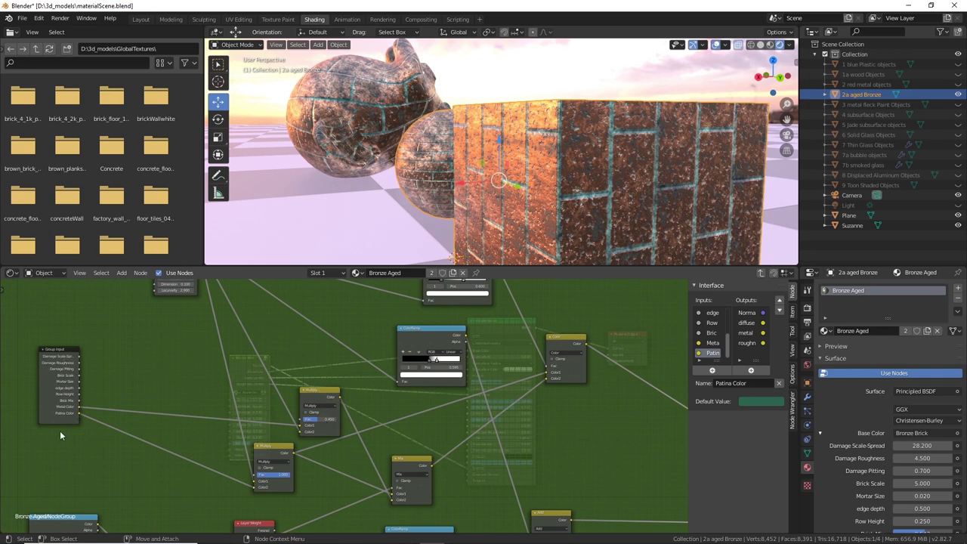
pyautogui.moveTo(58, 352); pyautogui.dragTo(75, 344)
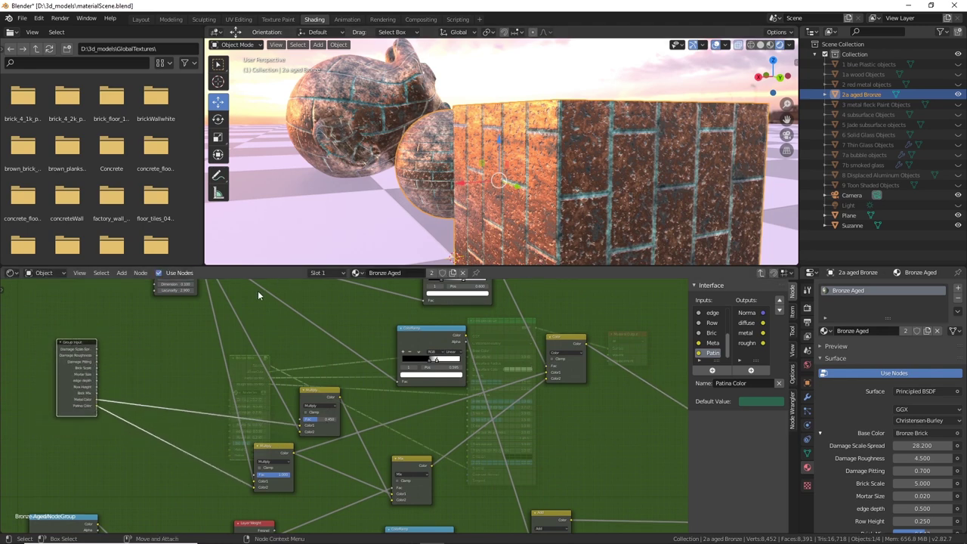
# Exit the Bronze Brick group and shift its Metal Color towards a pinker tone
pyautogui.press('Tab')
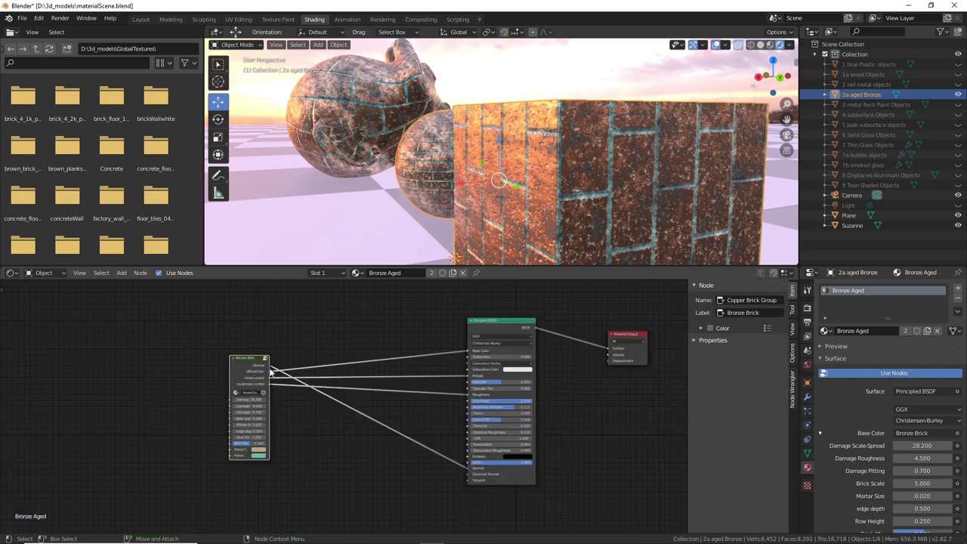
pyautogui.scroll(2, 270, 371)
pyautogui.click(236, 461)
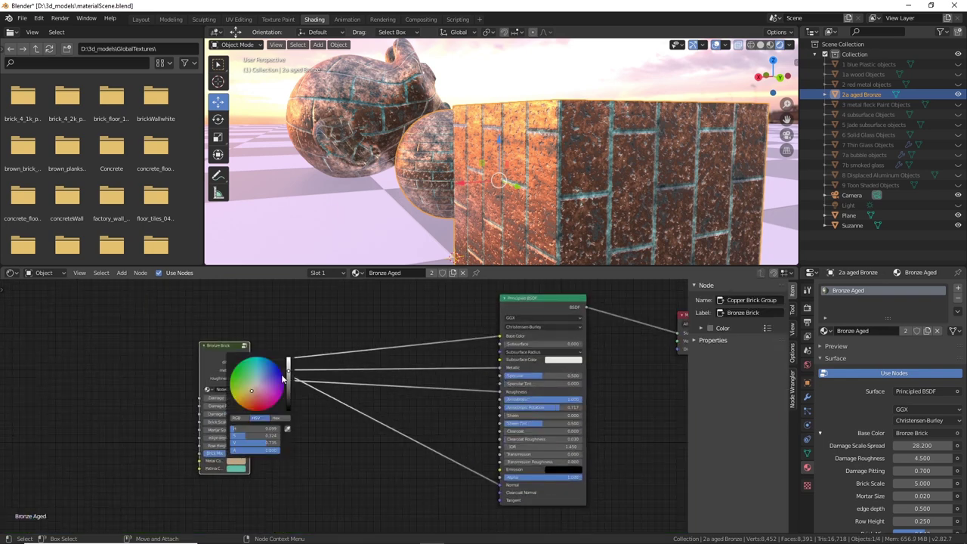
pyautogui.moveTo(250, 396)
pyautogui.mouseDown()
pyautogui.moveTo(235, 391)
pyautogui.moveTo(254, 389)
pyautogui.moveTo(249, 401)
pyautogui.moveTo(254, 389)
pyautogui.mouseUp()
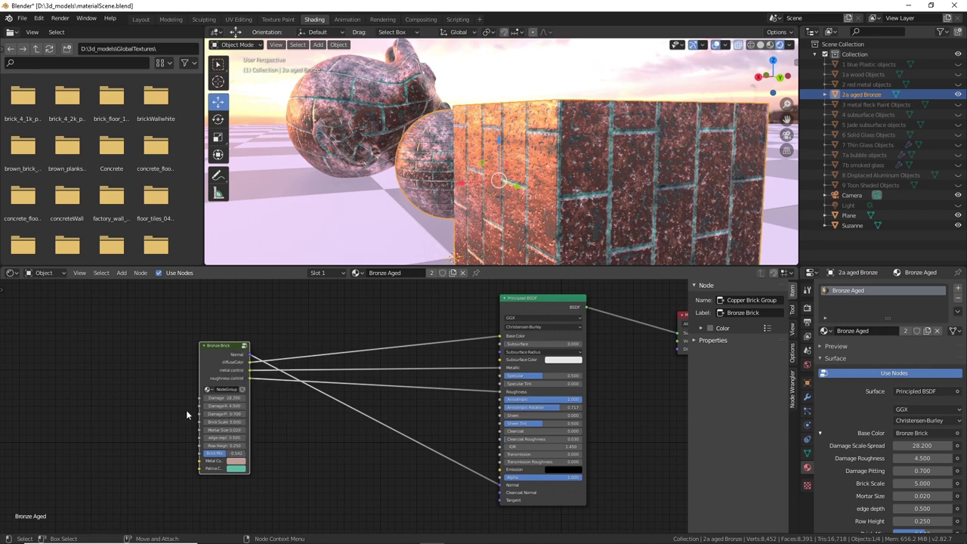
# Set the Bronze Brick node's Damage Scale-Spread to 3.5, Damage Roughness to 8.6, Damage Pitting to 0 and Brick Scale to 2.6
pyautogui.scroll(1, 223, 398)
pyautogui.moveTo(213, 397); pyautogui.dragTo(133, 397)
pyautogui.moveTo(528, 162); pyautogui.dragTo(545, 132, button='middle')
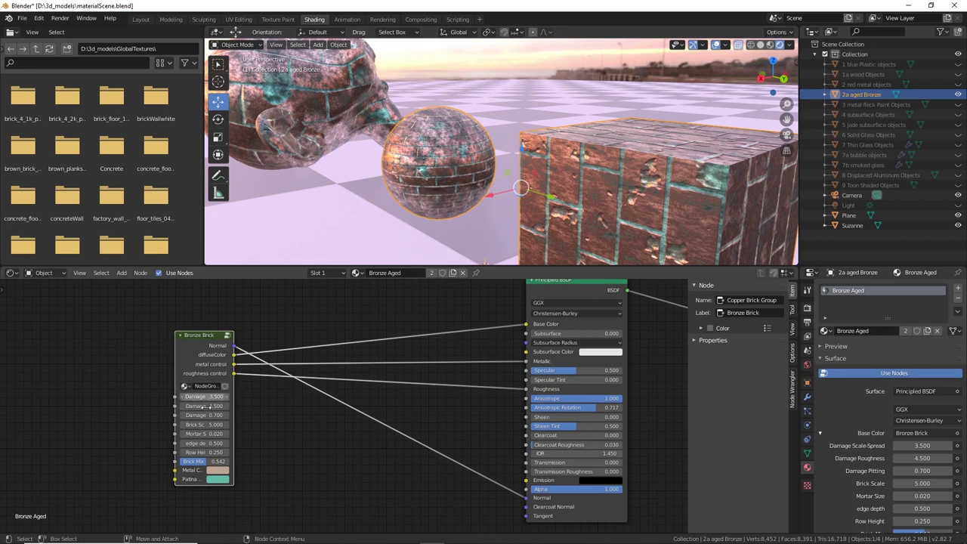
pyautogui.moveTo(217, 406)
pyautogui.mouseDown()
pyautogui.moveTo(203, 406)
pyautogui.moveTo(266, 406)
pyautogui.moveTo(210, 415)
pyautogui.mouseUp()
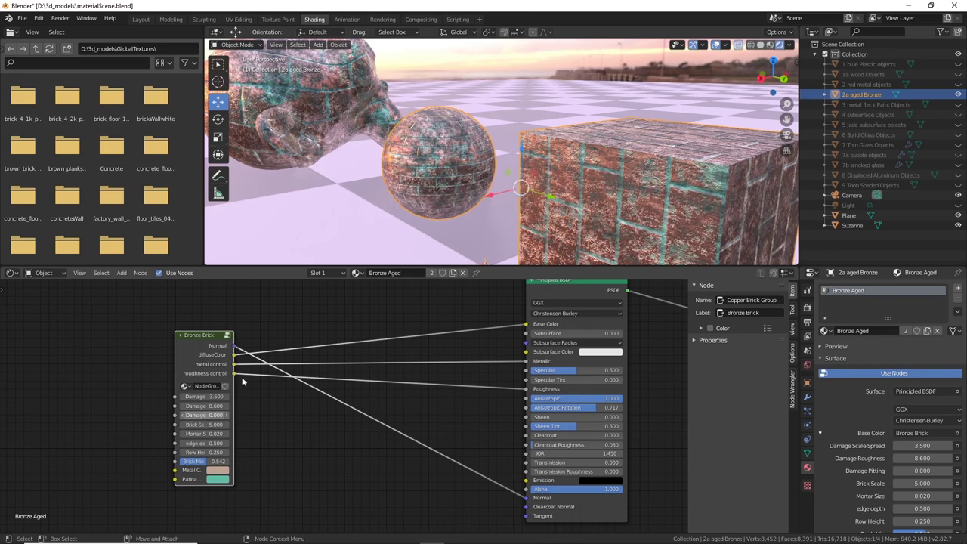
pyautogui.moveTo(478, 216); pyautogui.dragTo(456, 236, button='middle')
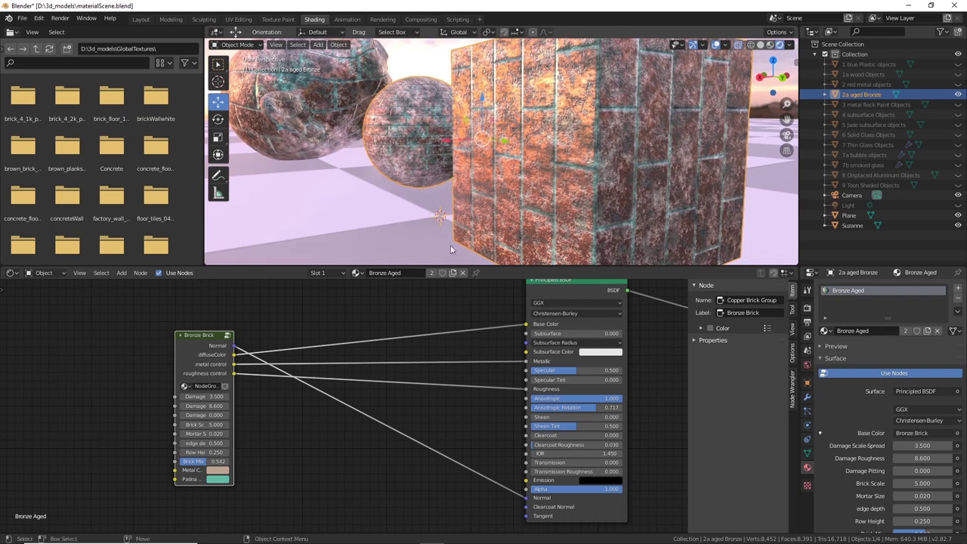
pyautogui.moveTo(202, 424)
pyautogui.mouseDown()
pyautogui.moveTo(226, 424)
pyautogui.moveTo(130, 425)
pyautogui.moveTo(195, 433)
pyautogui.mouseUp()
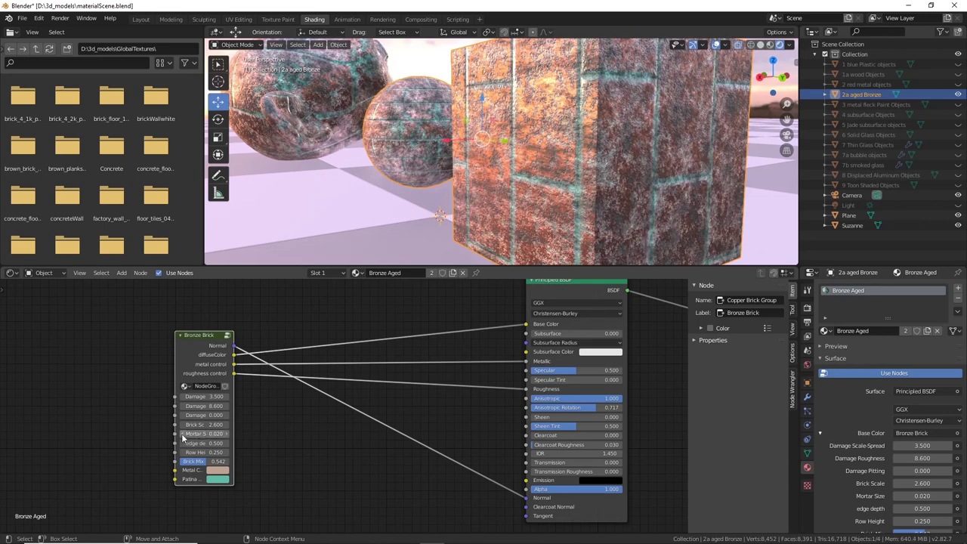
# Try Mortar Size values of 0 and 0.1 on the Bronze Brick node, then set it to 0.01
pyautogui.moveTo(195, 434); pyautogui.dragTo(188, 433)
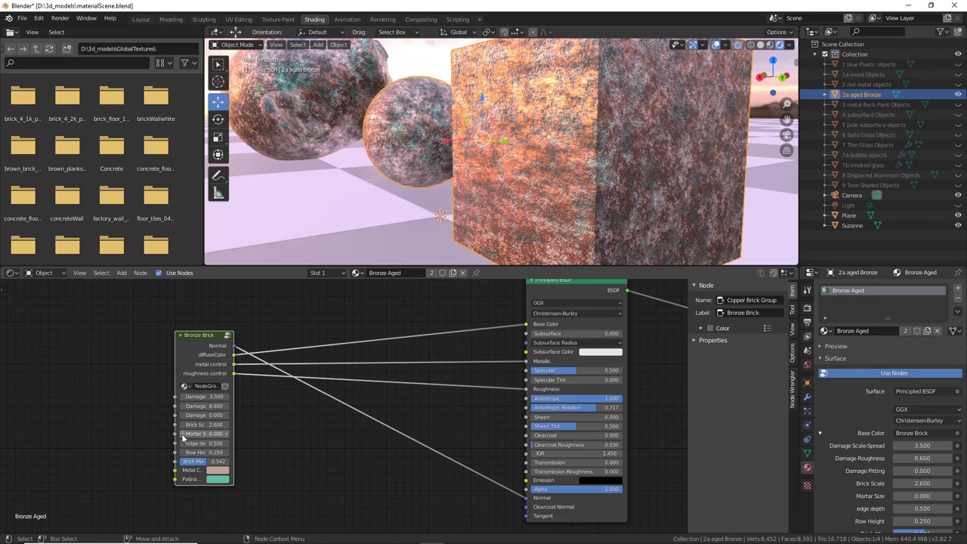
pyautogui.click(227, 435)
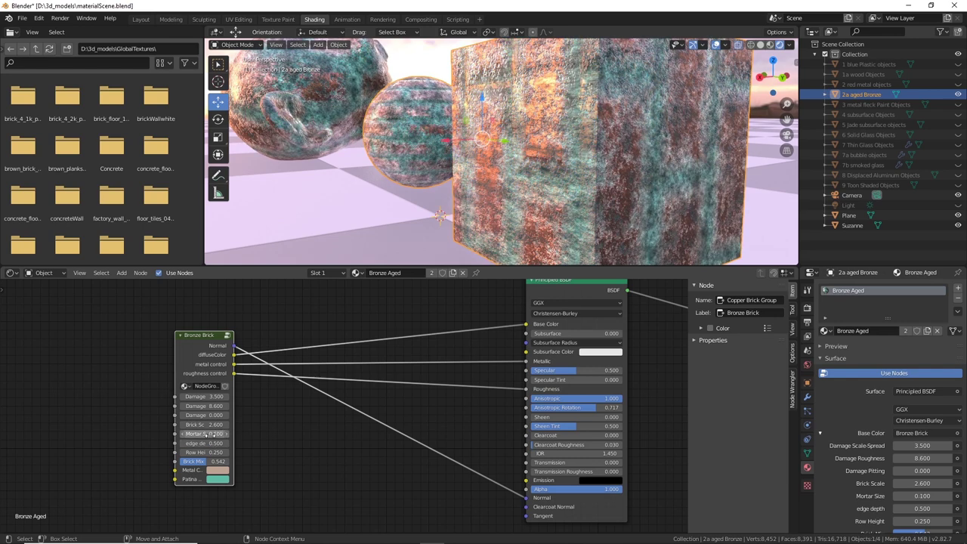
pyautogui.click(220, 435)
pyautogui.write('-03')
pyautogui.press('Return')
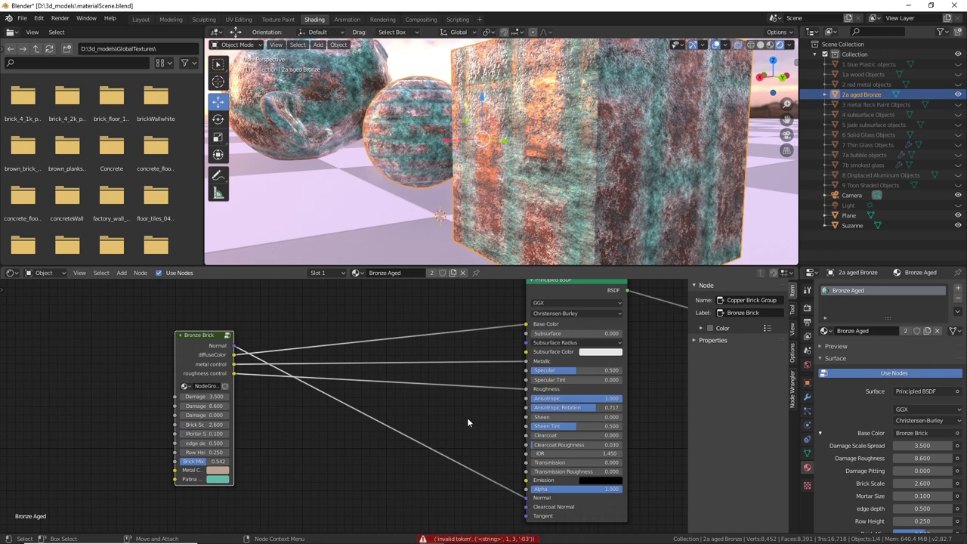
pyautogui.click(215, 433)
pyautogui.press('Return')
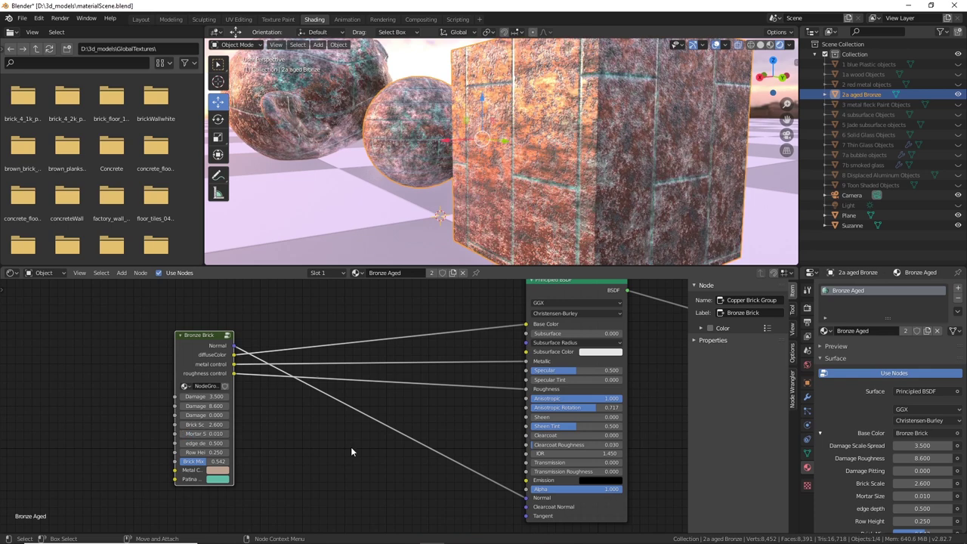
# Try an edge depth of 0.4 on the Bronze Brick node and undo the change
pyautogui.click(180, 443)
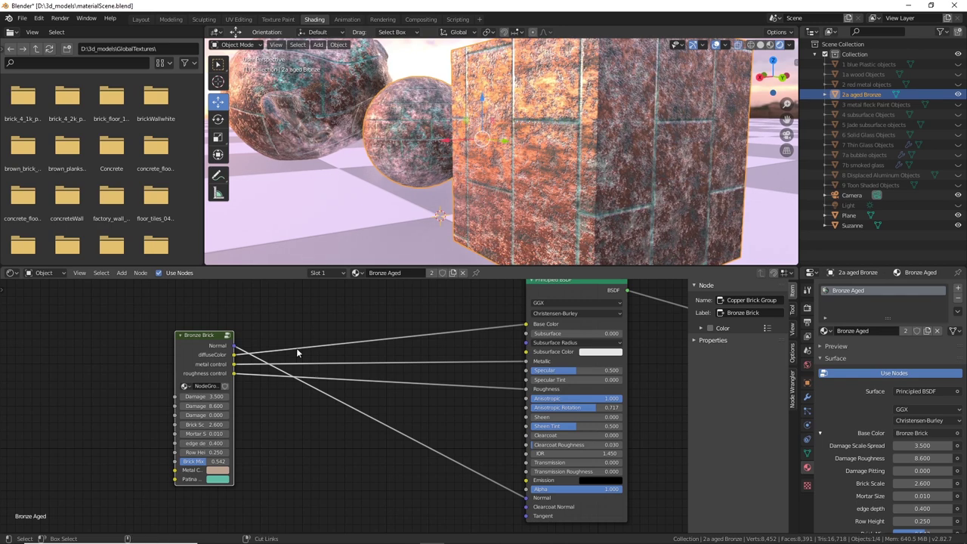
pyautogui.hotkey('ctrl', 'z')
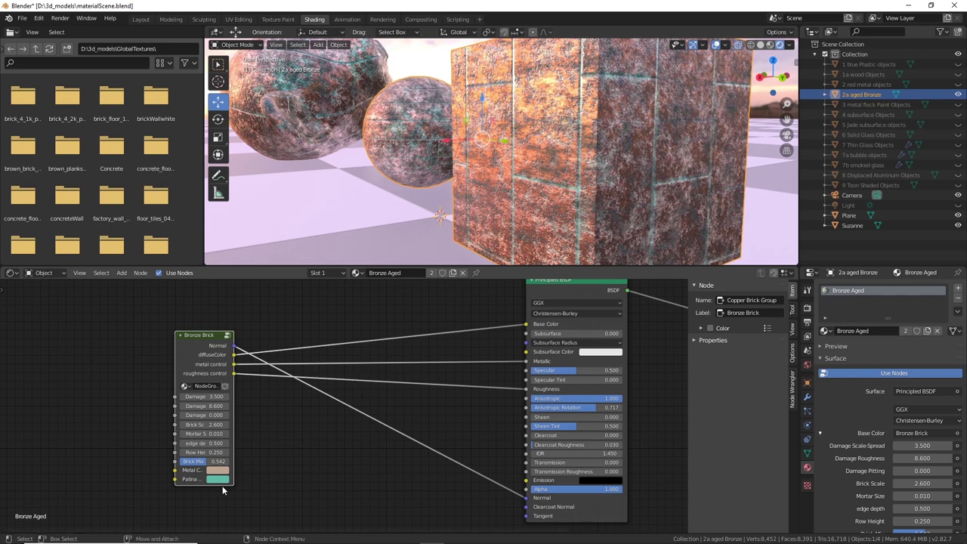
# Examine the adjusted bronze material on the cube, sphere and monkey head, along with its inputs in the material properties
pyautogui.moveTo(484, 177); pyautogui.dragTo(340, 212, button='middle')
pyautogui.moveTo(198, 333)
pyautogui.mouseDown()
pyautogui.moveTo(215, 327)
pyautogui.moveTo(204, 327)
pyautogui.mouseUp()
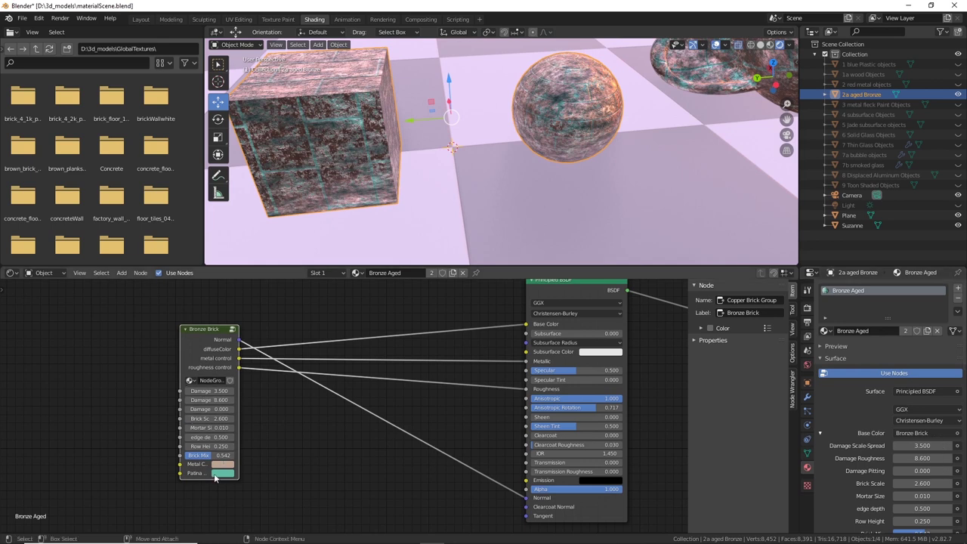
pyautogui.scroll(-2, 911, 401)
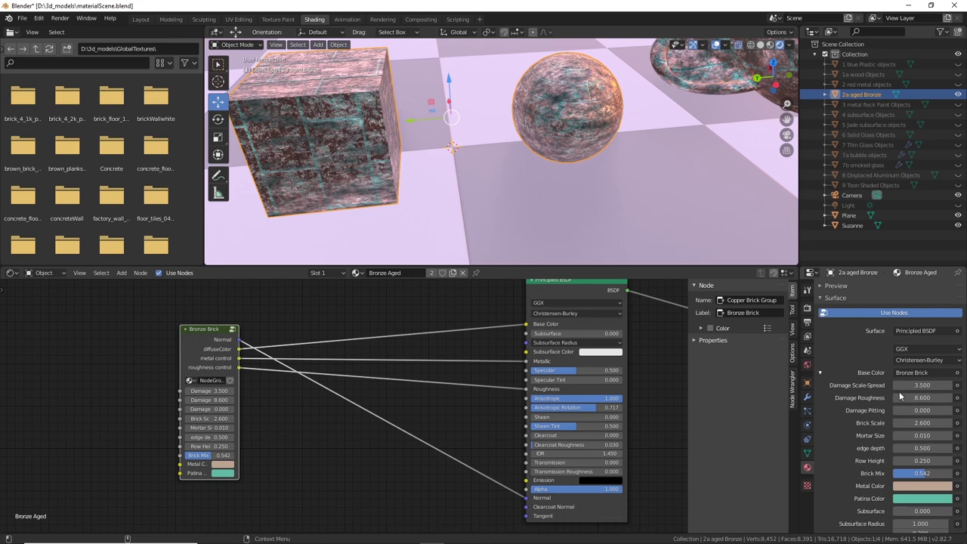
pyautogui.moveTo(468, 227); pyautogui.dragTo(560, 198, button='middle')
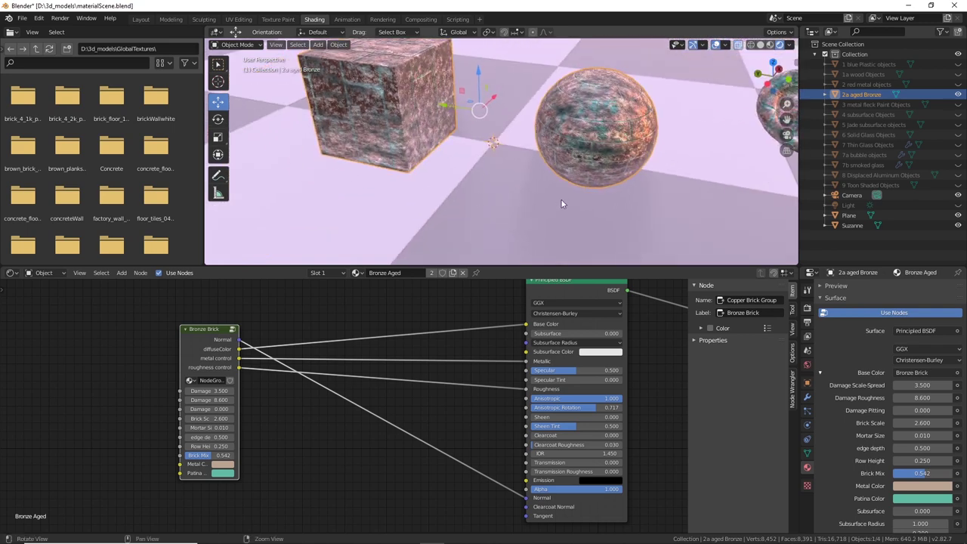
pyautogui.moveTo(668, 155); pyautogui.dragTo(557, 159, button='middle')
pyautogui.scroll(-3, 511, 199)
pyautogui.moveTo(511, 200); pyautogui.dragTo(438, 151, button='middle')
pyautogui.scroll(2, 468, 186)
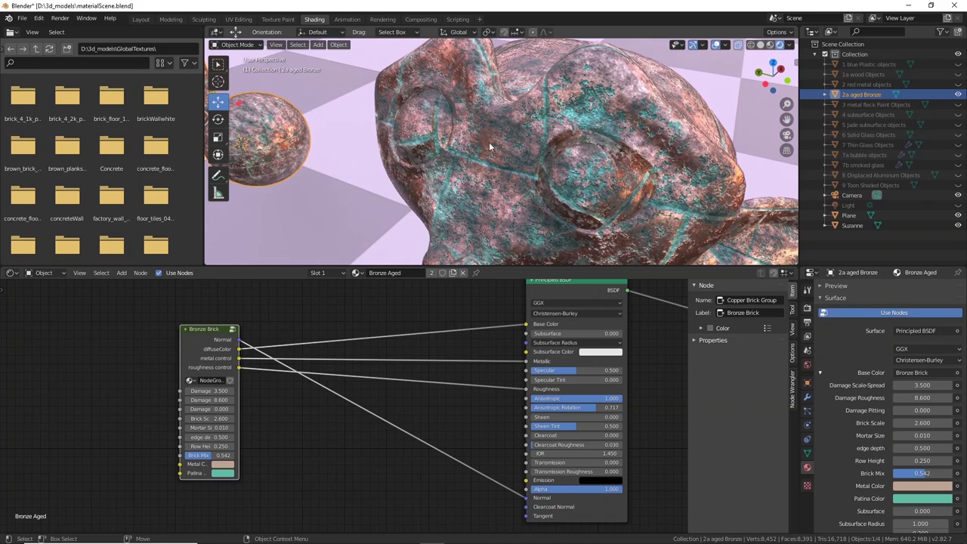
# Move the aged bronze cube and sphere across the floor, farther from Suzanne
pyautogui.scroll(-5, 589, 138)
pyautogui.moveTo(589, 138); pyautogui.dragTo(444, 121, button='middle')
pyautogui.press('g')
pyautogui.click(473, 140)
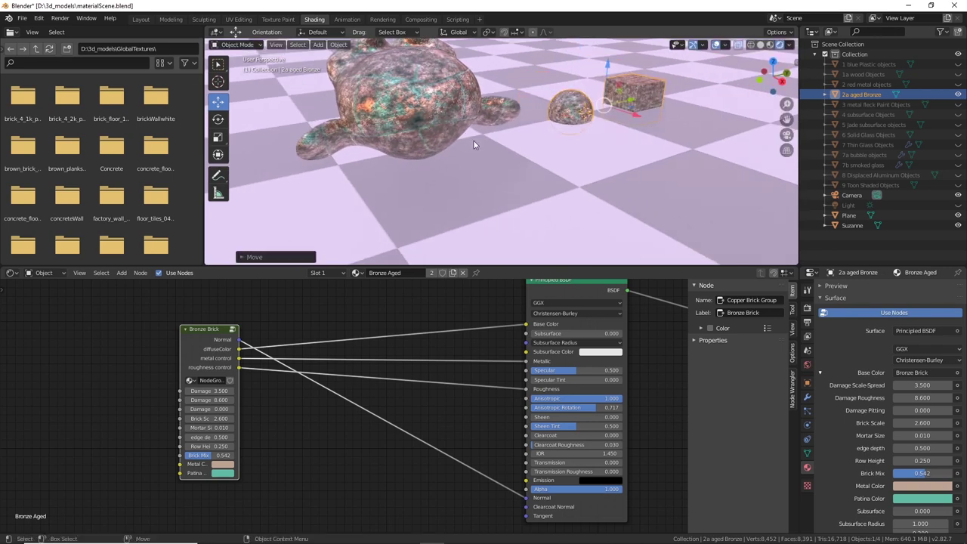
# Shift the Bronze Brick group node slightly farther away from the Principled BSDF node
pyautogui.moveTo(572, 137); pyautogui.dragTo(542, 130, button='middle')
pyautogui.scroll(4, 612, 184)
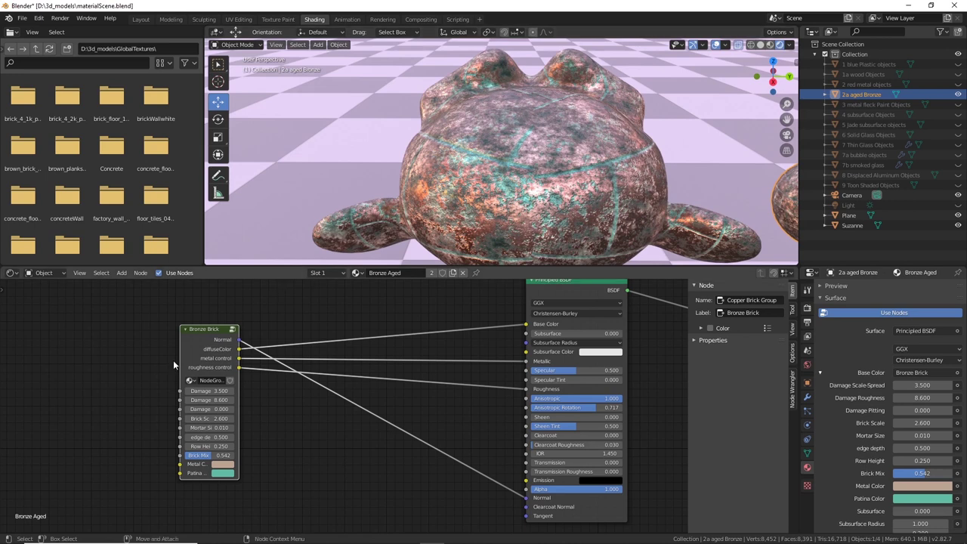
pyautogui.moveTo(201, 326)
pyautogui.mouseDown()
pyautogui.moveTo(210, 325)
pyautogui.moveTo(191, 329)
pyautogui.mouseUp()
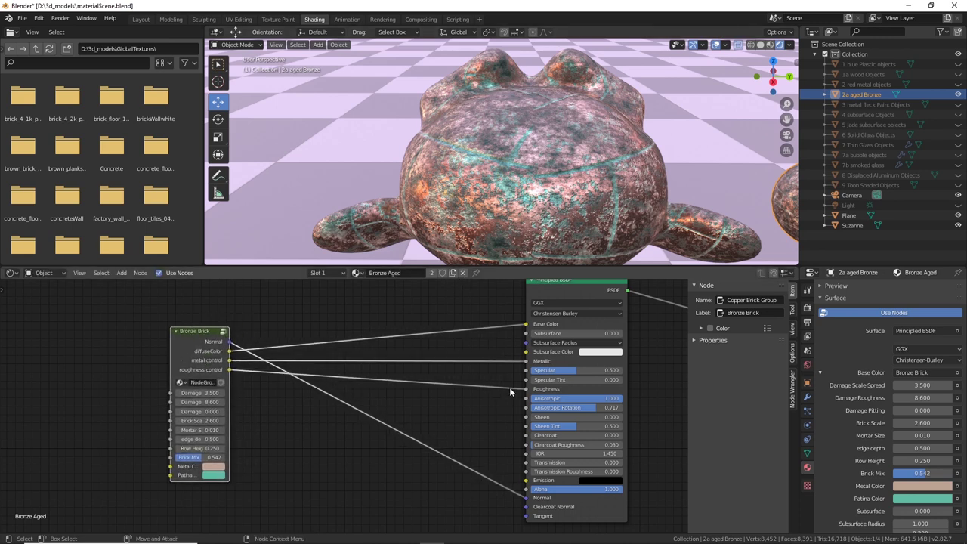
pyautogui.moveTo(602, 143); pyautogui.dragTo(710, 128, button='middle')
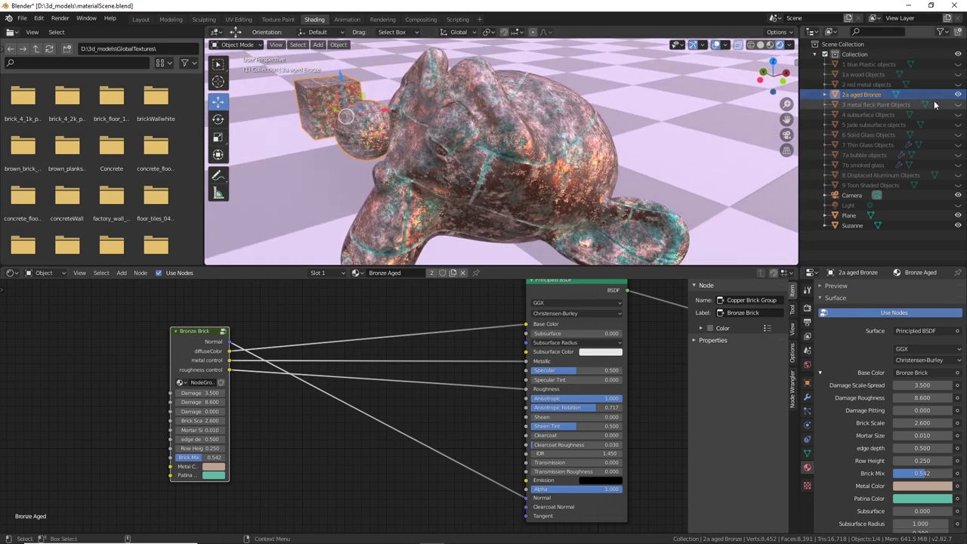
# Hide the aged bronze objects, show the metal fleck paint objects instead, and move Suzanne clear of the red sphere
pyautogui.keyDown('ctrl'); pyautogui.click(958, 105); pyautogui.keyUp('ctrl')
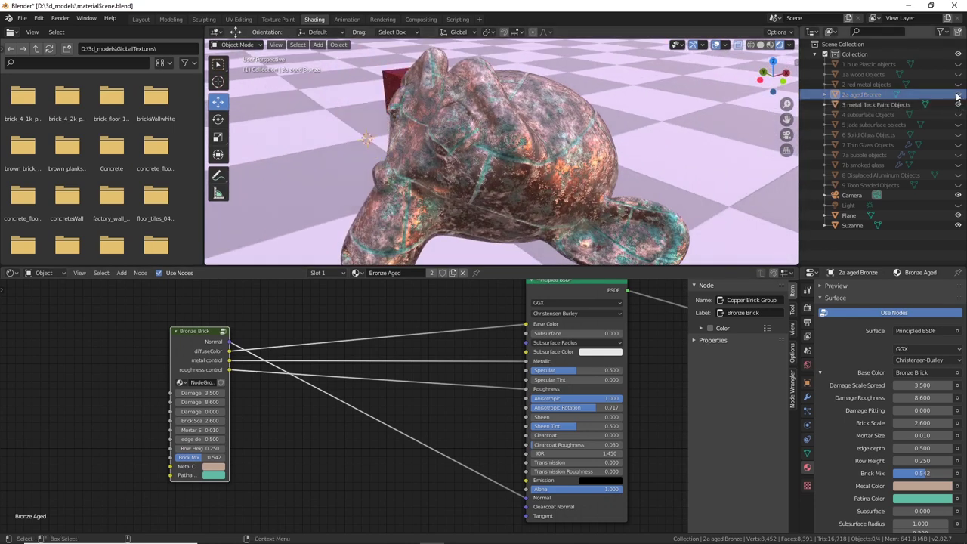
pyautogui.moveTo(544, 121)
pyautogui.mouseDown(button='middle')
pyautogui.moveTo(481, 114)
pyautogui.moveTo(533, 126)
pyautogui.mouseUp(button='middle')
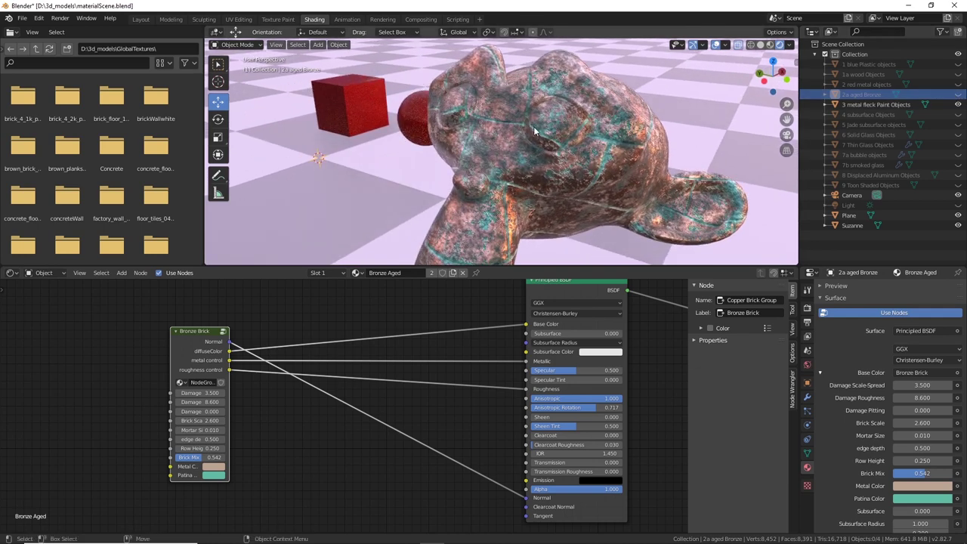
pyautogui.click(554, 129)
pyautogui.scroll(-2, 605, 144)
pyautogui.moveTo(623, 149); pyautogui.dragTo(557, 166, button='middle')
pyautogui.press('g')
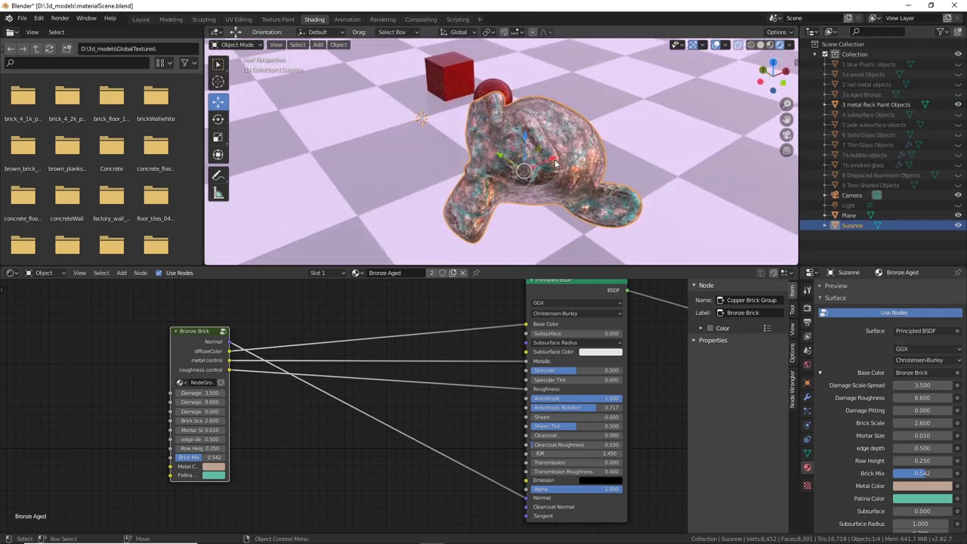
pyautogui.click(633, 122)
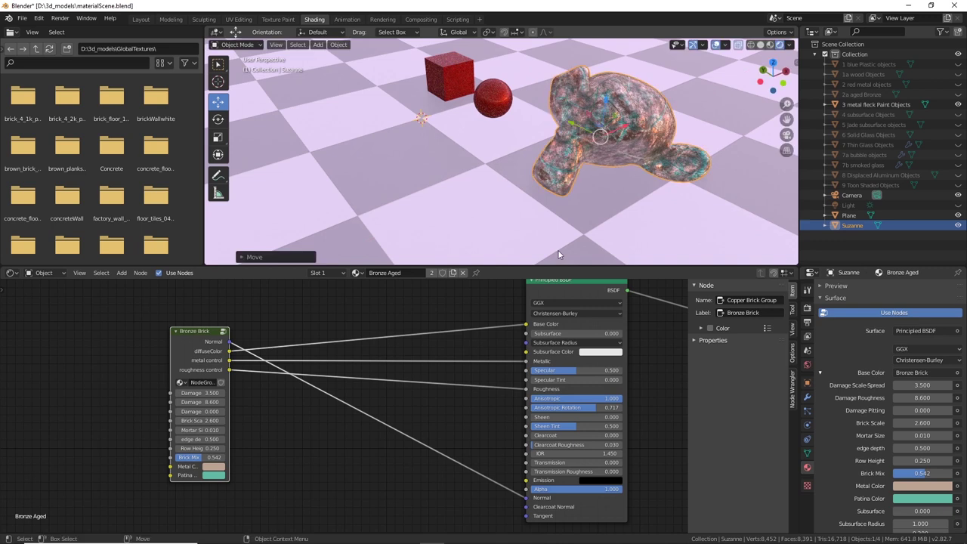
# Replace Suzanne's Bronze Aged material with the existing MetalFleckCarPaint material
pyautogui.scroll(-4, 866, 417)
pyautogui.scroll(-3, 866, 417)
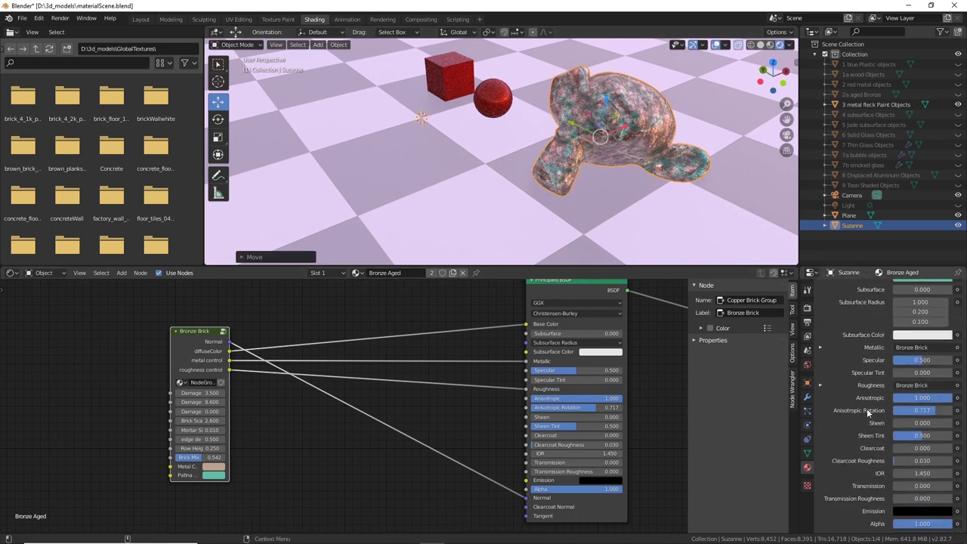
pyautogui.scroll(-4, 827, 438)
pyautogui.scroll(3, 833, 473)
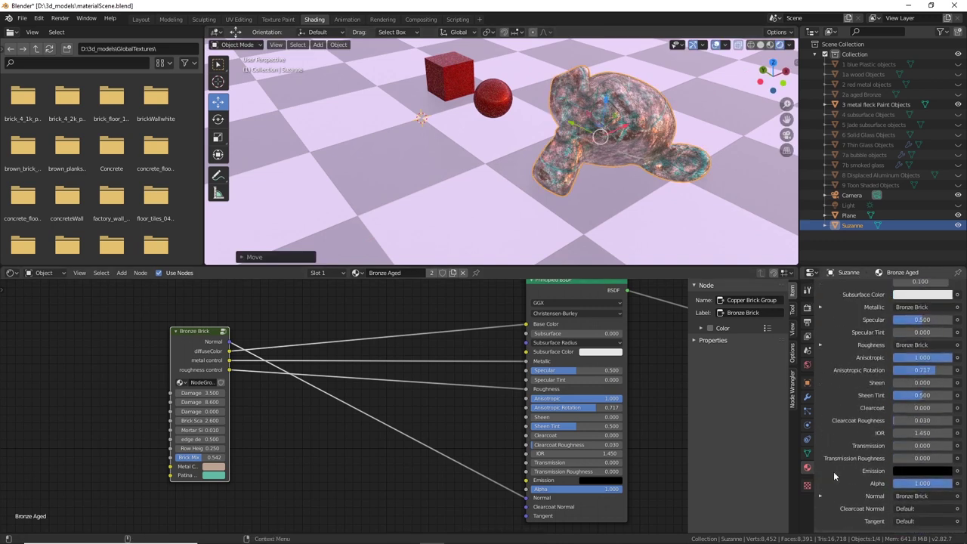
pyautogui.scroll(4, 834, 330)
pyautogui.scroll(5, 834, 330)
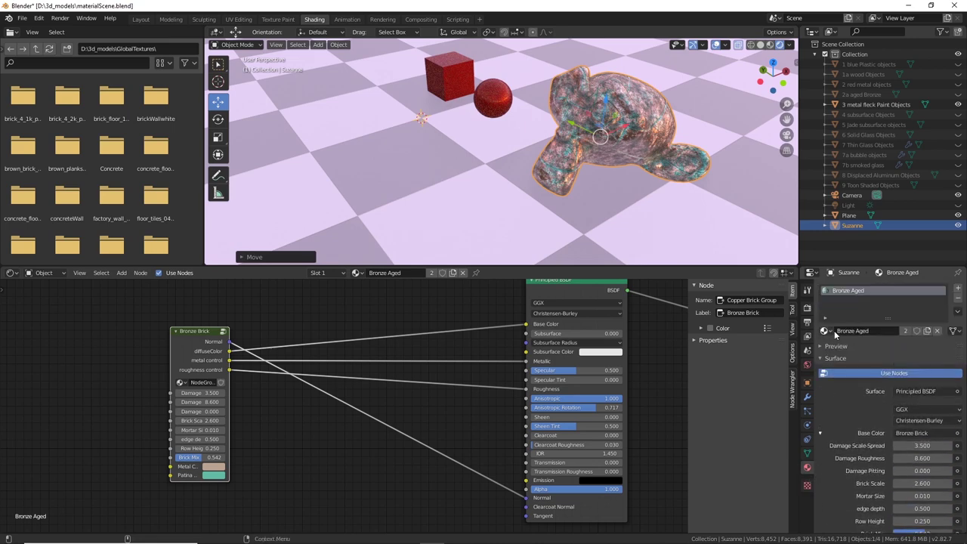
pyautogui.click(825, 331)
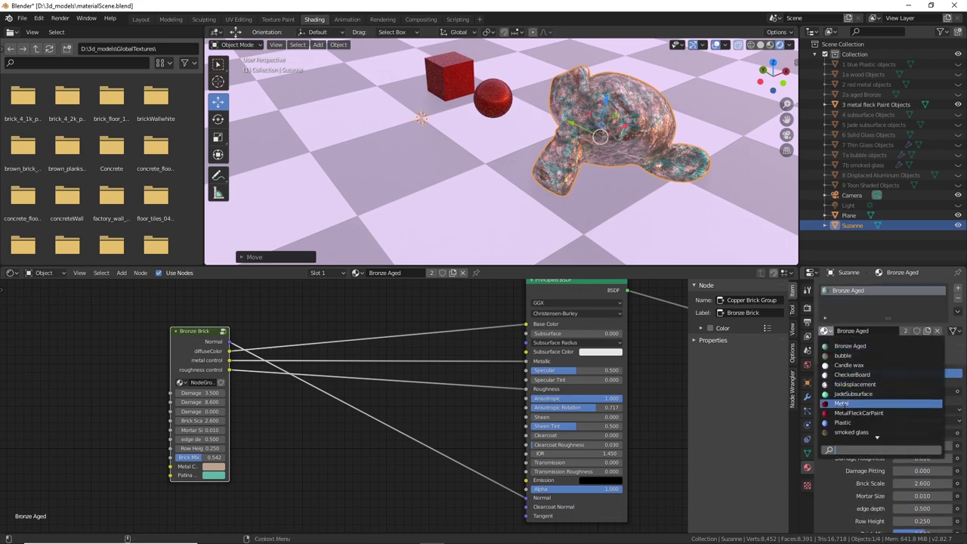
pyautogui.click(858, 413)
# Examine the metallic flecks and highlights on Suzanne from several angles, along with the car paint's node network
pyautogui.moveTo(602, 206); pyautogui.dragTo(587, 161, button='middle')
pyautogui.scroll(3, 588, 161)
pyautogui.scroll(2, 572, 185)
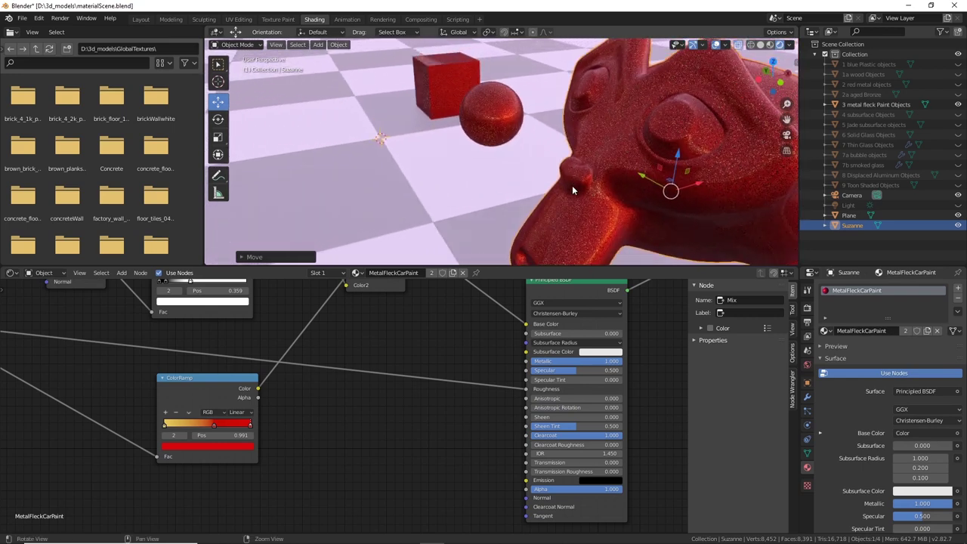
pyautogui.moveTo(668, 162); pyautogui.dragTo(540, 243, button='middle')
pyautogui.scroll(-5, 500, 328)
pyautogui.moveTo(405, 376)
pyautogui.mouseDown(button='middle')
pyautogui.moveTo(391, 504)
pyautogui.moveTo(407, 395)
pyautogui.mouseUp(button='middle')
pyautogui.moveTo(604, 221); pyautogui.dragTo(740, 178, button='middle')
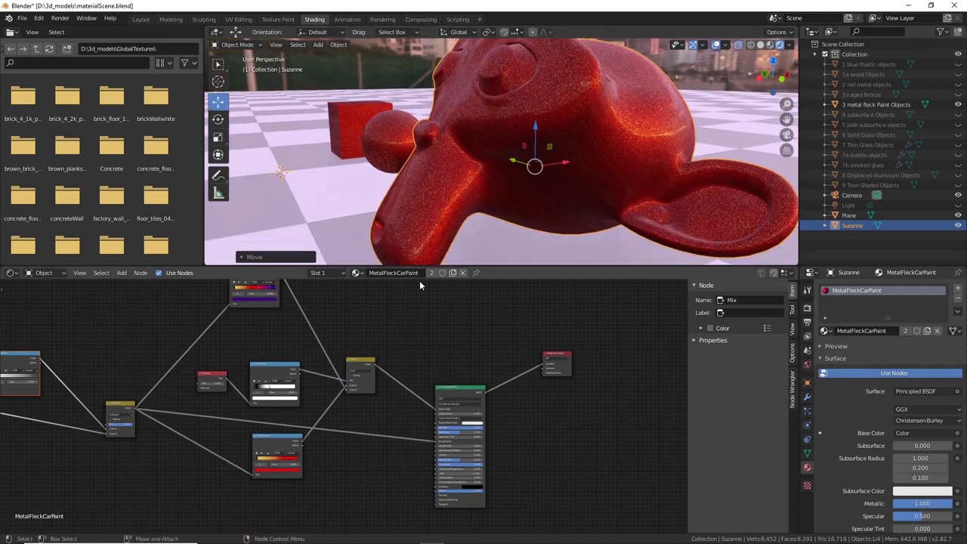
pyautogui.moveTo(300, 343); pyautogui.dragTo(305, 357, button='middle')
pyautogui.scroll(2, 347, 377)
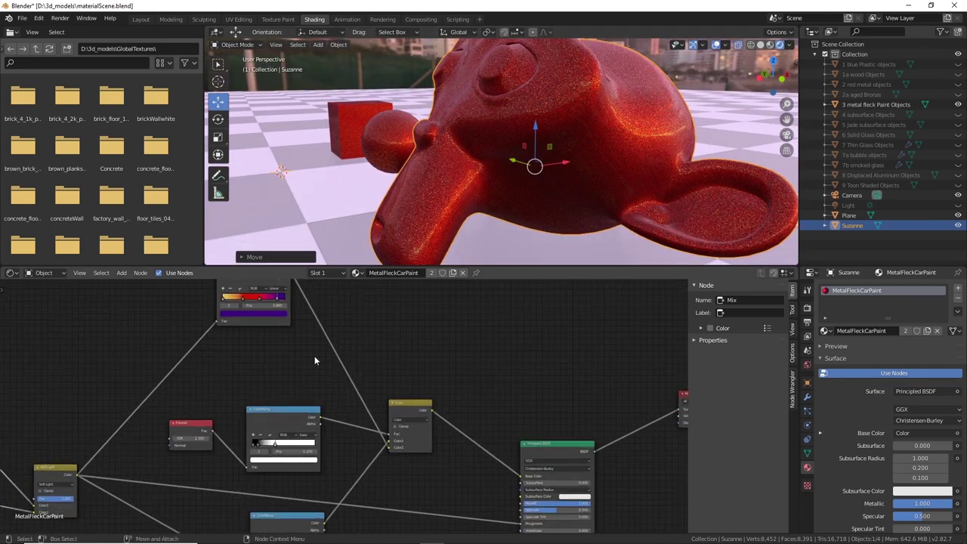
pyautogui.scroll(1, 272, 354)
pyautogui.scroll(4, 509, 175)
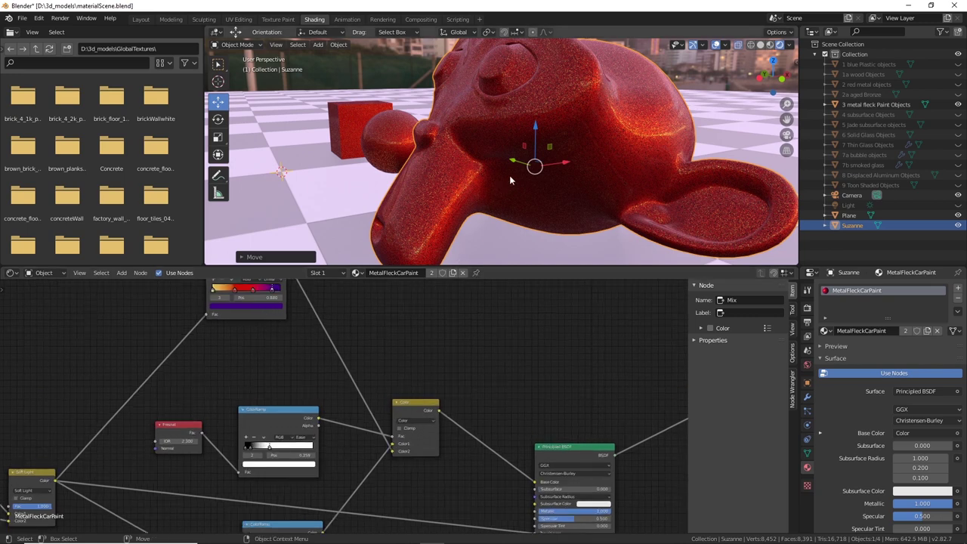
pyautogui.moveTo(431, 162); pyautogui.dragTo(594, 108, button='middle')
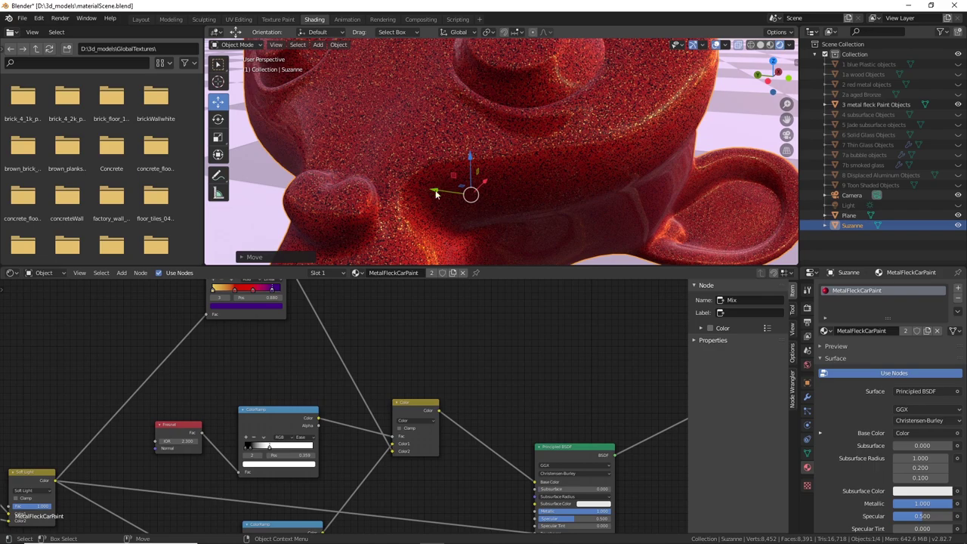
pyautogui.moveTo(626, 148); pyautogui.dragTo(594, 117, button='middle')
pyautogui.moveTo(604, 179); pyautogui.dragTo(625, 126, button='middle')
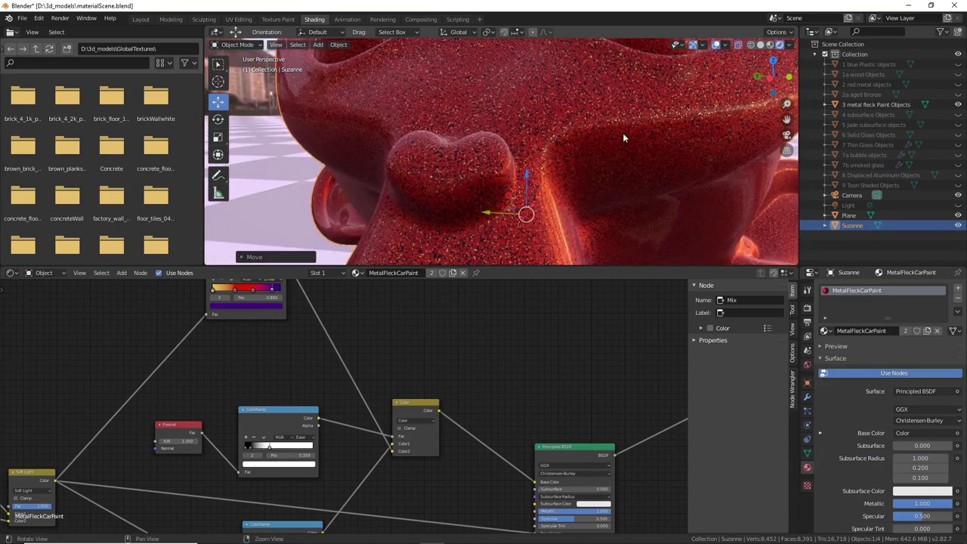
pyautogui.moveTo(513, 218); pyautogui.dragTo(492, 155, button='middle')
pyautogui.moveTo(620, 149); pyautogui.dragTo(604, 205, button='middle')
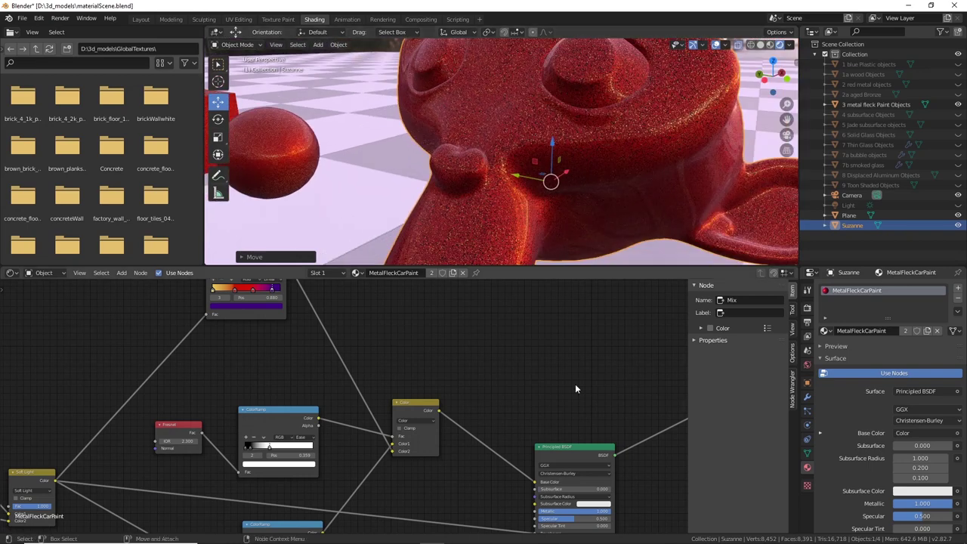
# Lower the Principled BSDF's Clearcoat to 0.000 and inspect the paint on the back of Suzanne's head
pyautogui.moveTo(492, 446); pyautogui.dragTo(470, 339, button='middle')
pyautogui.scroll(3, 486, 464)
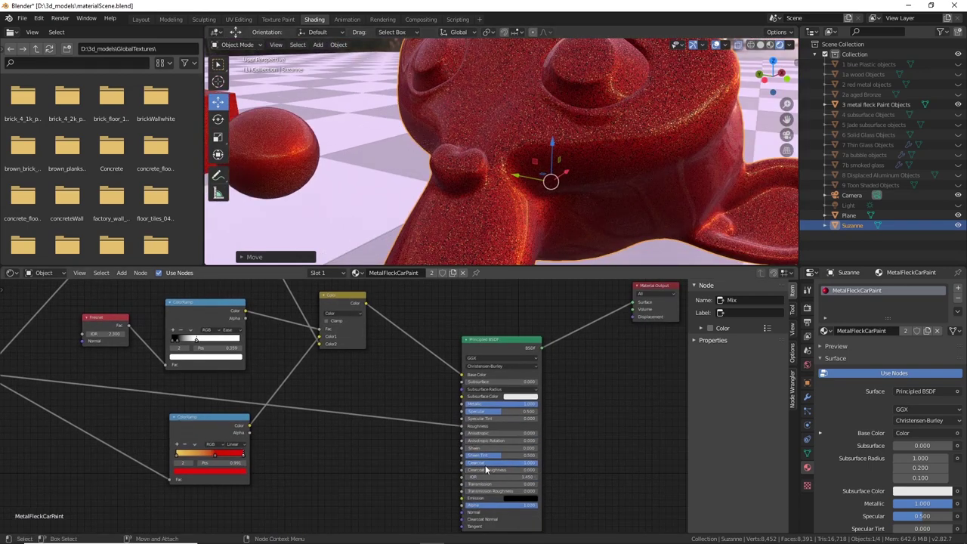
pyautogui.moveTo(577, 481); pyautogui.dragTo(529, 481)
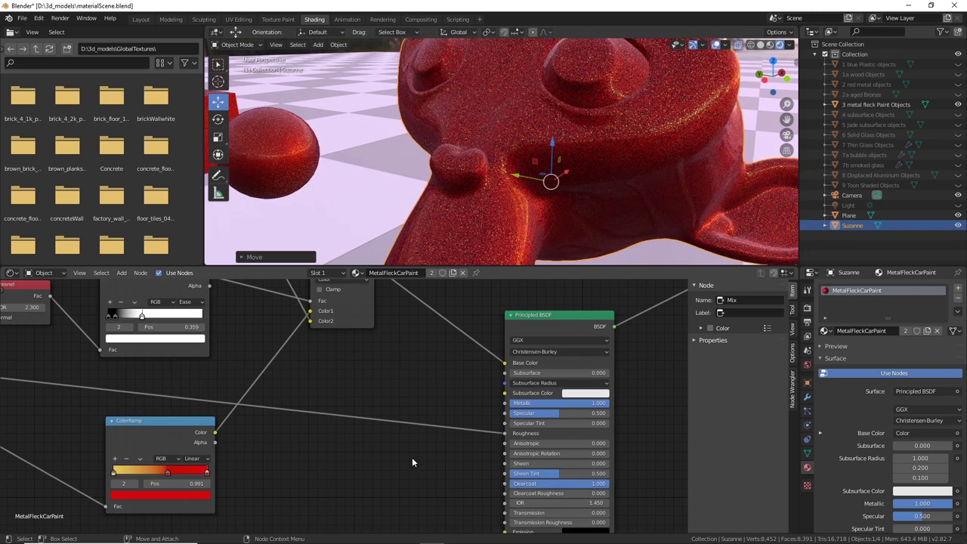
pyautogui.moveTo(589, 482)
pyautogui.mouseDown()
pyautogui.moveTo(612, 482)
pyautogui.moveTo(529, 482)
pyautogui.mouseUp()
pyautogui.moveTo(594, 162); pyautogui.dragTo(492, 209, button='middle')
pyautogui.scroll(-3, 354, 175)
pyautogui.scroll(3, 492, 210)
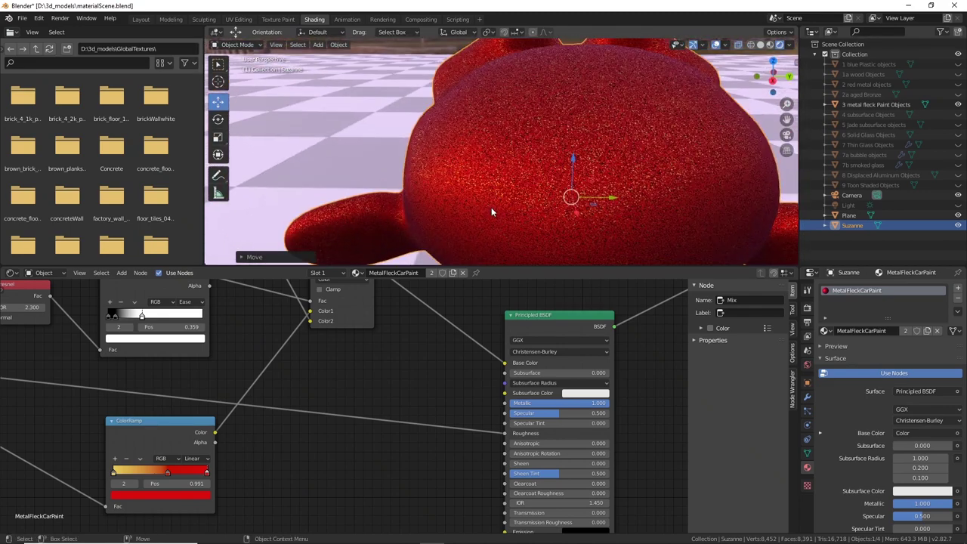
# Restore the Principled BSDF's Clearcoat to 1.000 and inspect the glossy reflections around Suzanne's head
pyautogui.moveTo(528, 483); pyautogui.dragTo(610, 484)
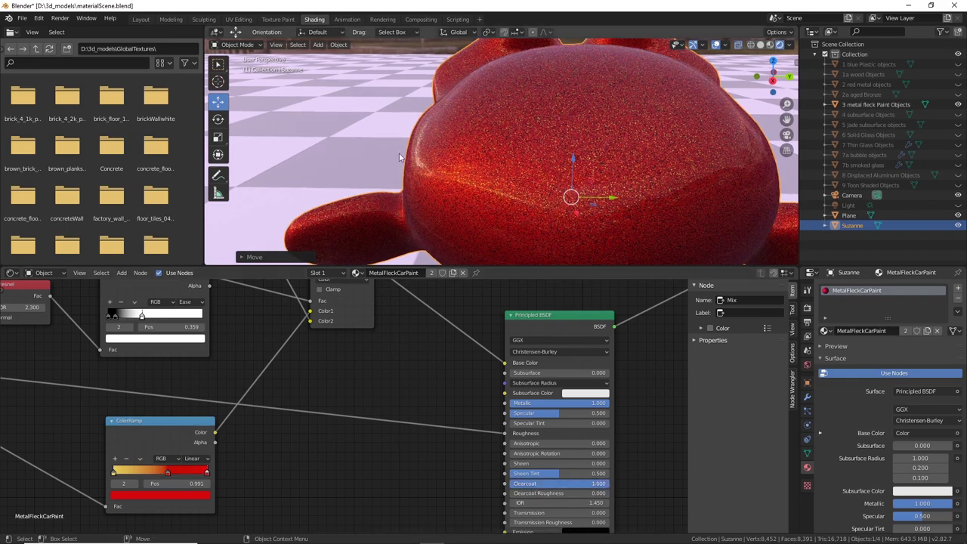
pyautogui.moveTo(516, 183); pyautogui.dragTo(646, 154, button='middle')
pyautogui.moveTo(612, 184); pyautogui.dragTo(428, 142, button='middle')
pyautogui.moveTo(478, 110); pyautogui.dragTo(519, 256, button='middle')
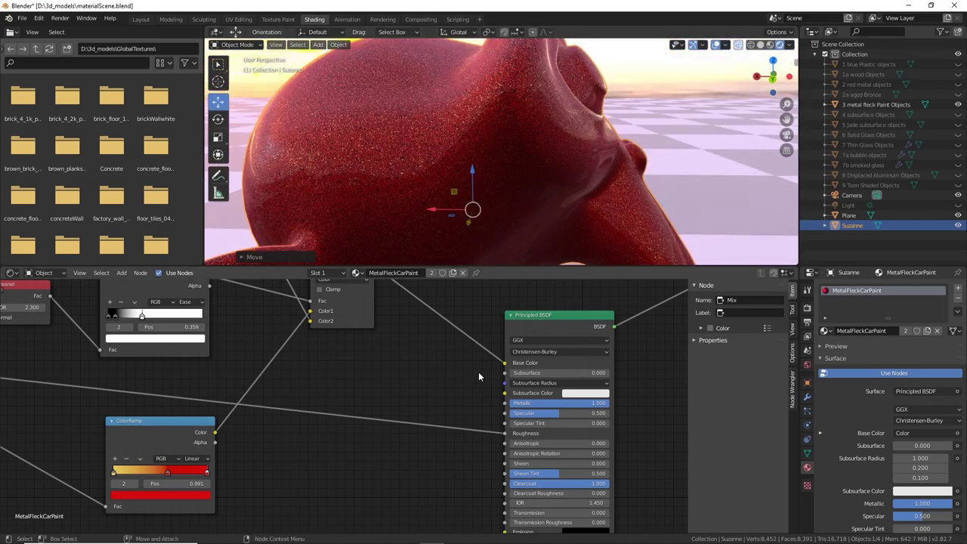
# Shift the red and purple stops of the upper ColorRamp toward its yellow end, placing stop 2 at 0.409
pyautogui.moveTo(383, 334); pyautogui.dragTo(500, 426, button='middle')
pyautogui.moveTo(441, 241); pyautogui.dragTo(522, 218, button='middle')
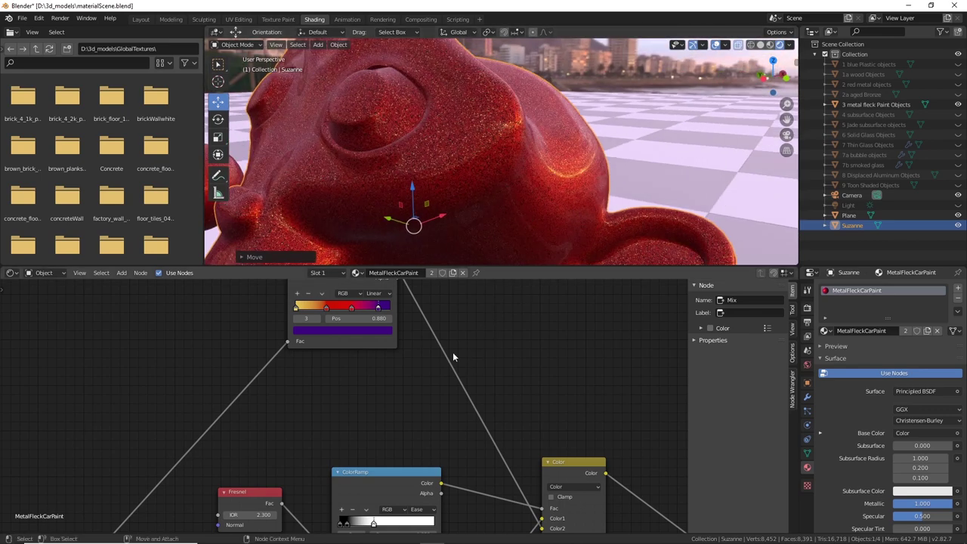
pyautogui.scroll(-2, 453, 352)
pyautogui.moveTo(453, 352); pyautogui.dragTo(405, 399, button='middle')
pyautogui.scroll(1, 404, 403)
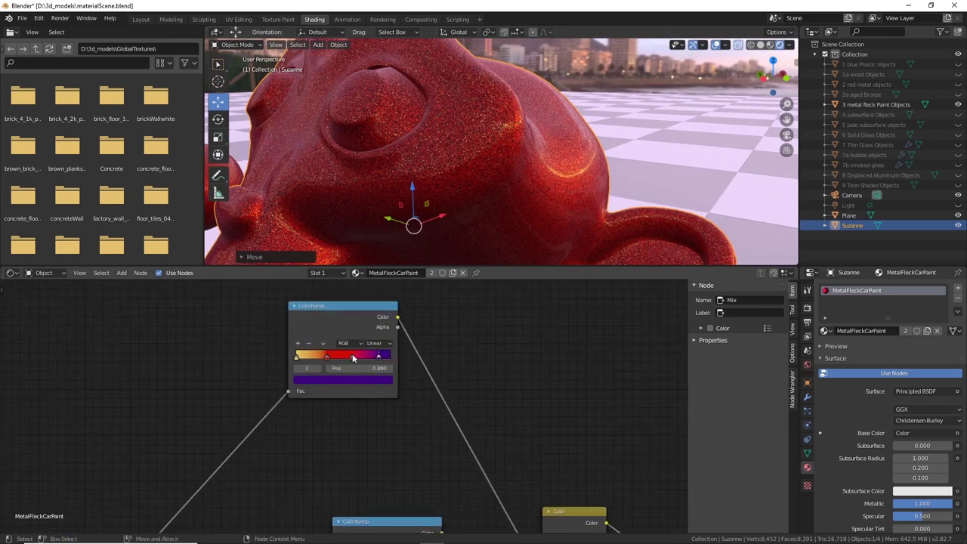
pyautogui.click(349, 357)
pyautogui.moveTo(379, 362); pyautogui.dragTo(366, 362)
pyautogui.moveTo(327, 360); pyautogui.dragTo(319, 361)
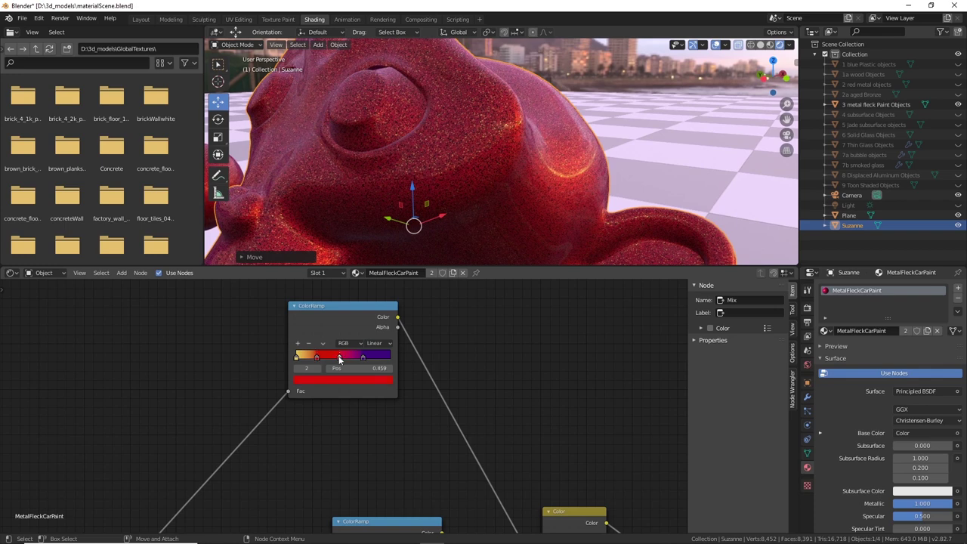
pyautogui.moveTo(495, 249); pyautogui.dragTo(631, 147, button='middle')
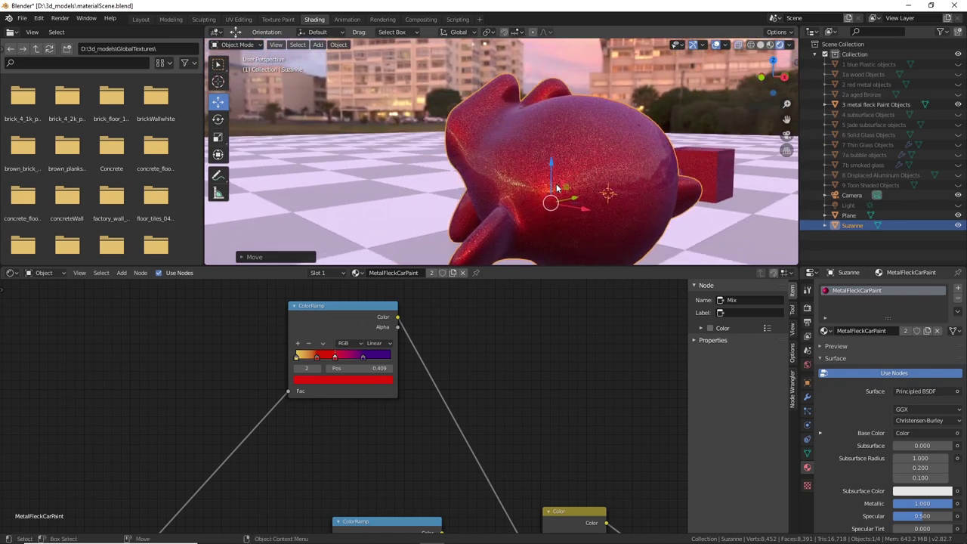
# Preview the Fresnel node's Fac and the black-and-white ColorRamp's Color by linking each in turn to the Material Output's Surface
pyautogui.scroll(-3, 333, 423)
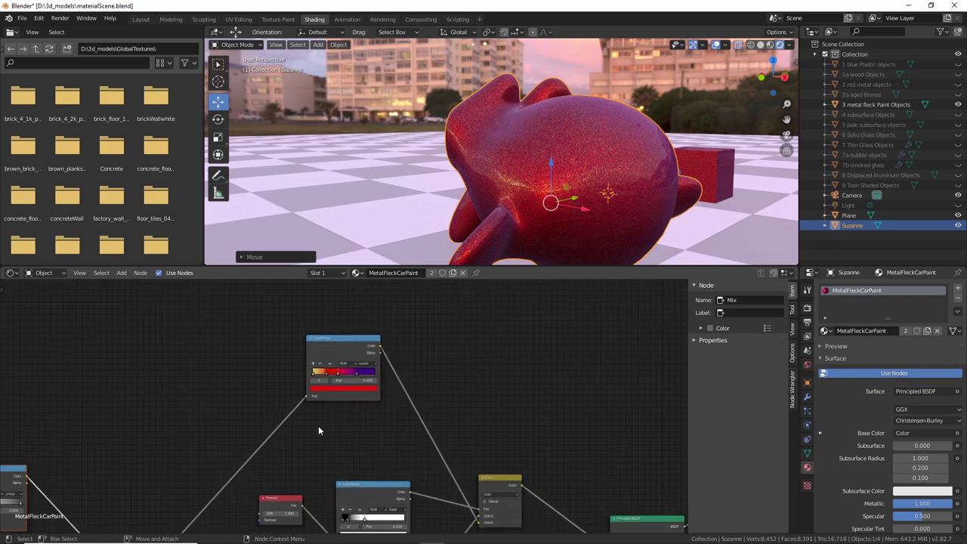
pyautogui.moveTo(382, 418); pyautogui.dragTo(511, 286, button='middle')
pyautogui.moveTo(205, 340); pyautogui.dragTo(441, 385, button='middle')
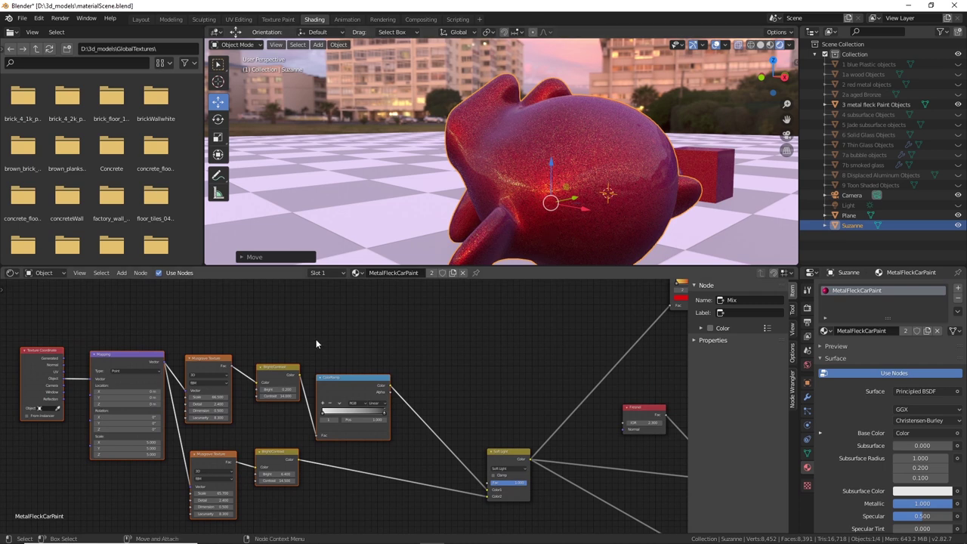
pyautogui.moveTo(559, 358); pyautogui.dragTo(395, 371, button='middle')
pyautogui.moveTo(505, 408); pyautogui.dragTo(130, 376, button='middle')
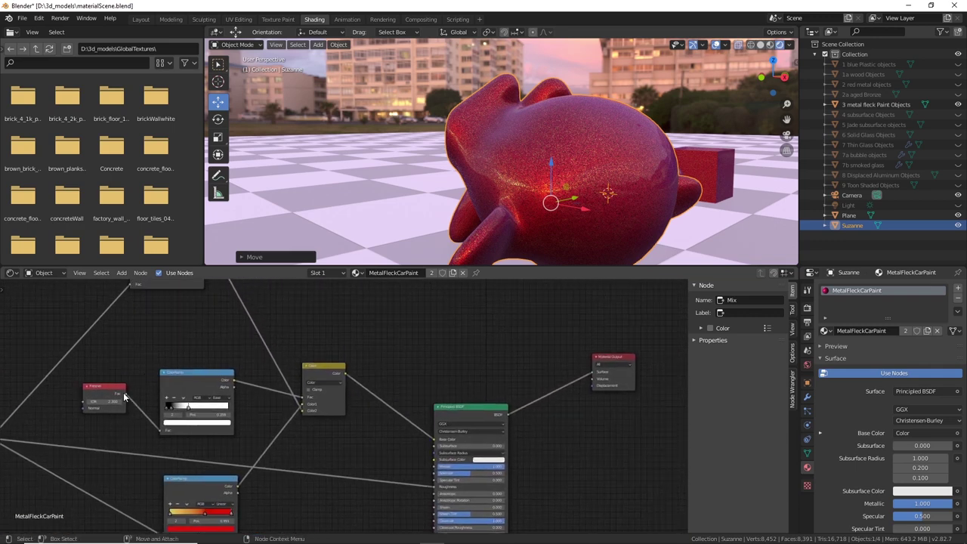
pyautogui.moveTo(126, 394); pyautogui.dragTo(595, 374)
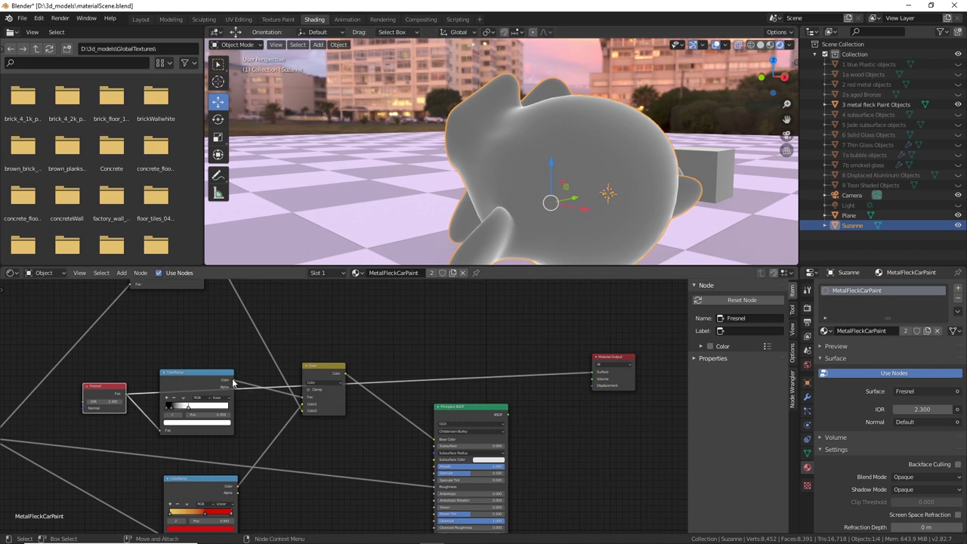
pyautogui.moveTo(234, 382); pyautogui.dragTo(598, 373)
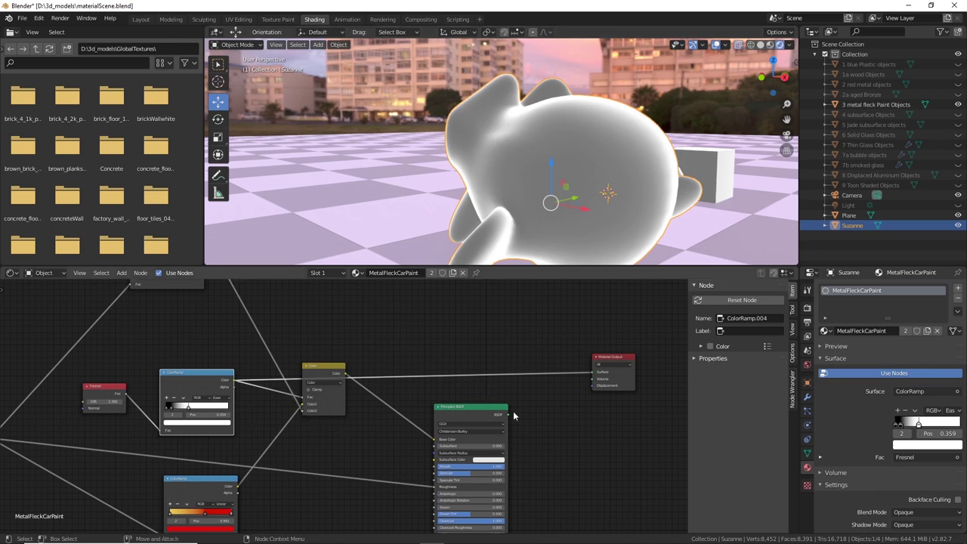
# Reconnect the Principled BSDF output to the Material Output's Surface and view the finished paint on Suzanne
pyautogui.moveTo(511, 415); pyautogui.dragTo(593, 373)
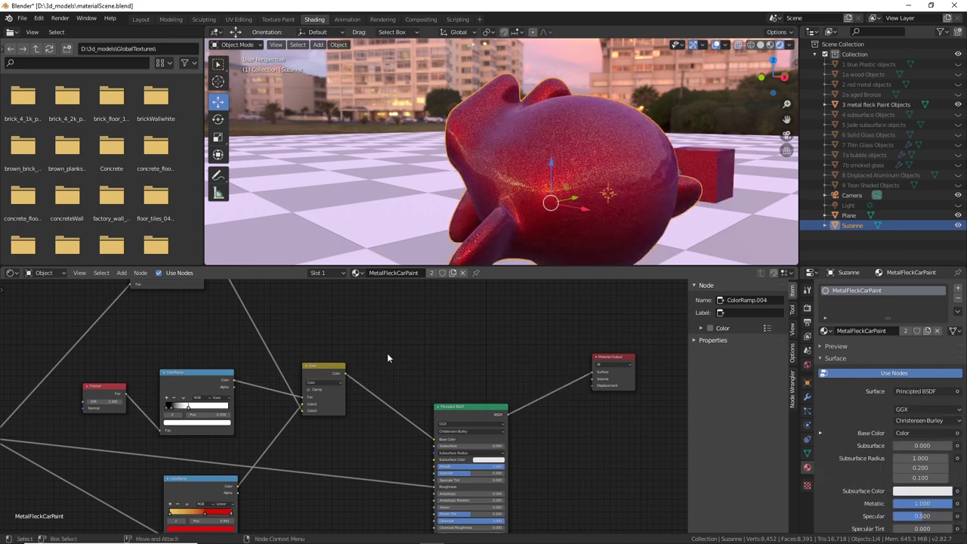
pyautogui.scroll(-2, 387, 359)
pyautogui.moveTo(469, 177); pyautogui.dragTo(710, 162, button='middle')
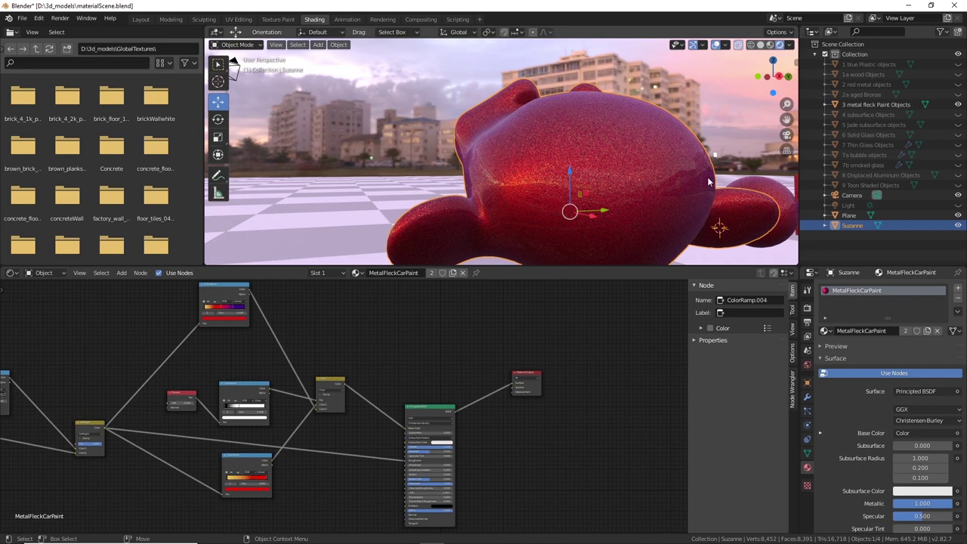
# Change the purple stop of the upper ColorRamp to green and inspect the effect on Suzanne from around the model
pyautogui.scroll(-2, 458, 332)
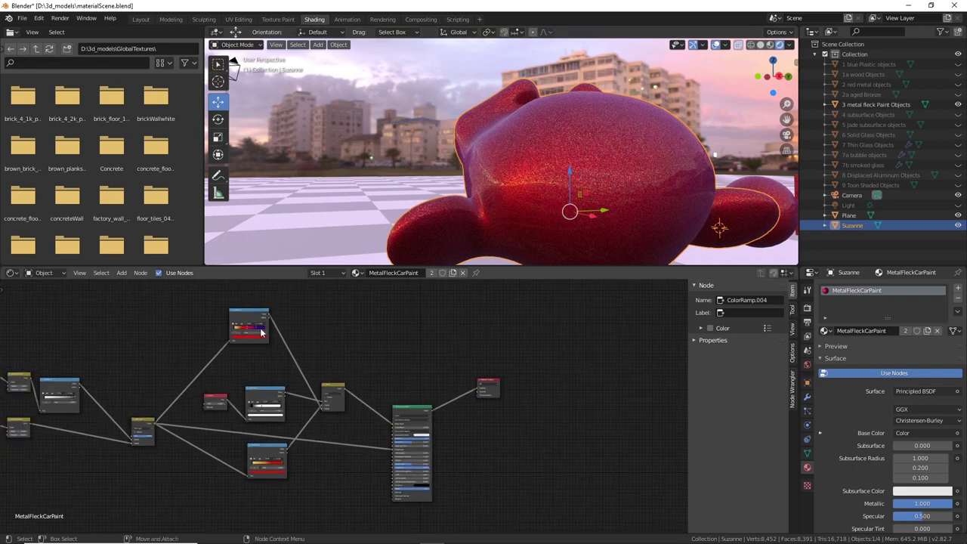
pyautogui.scroll(2, 335, 354)
pyautogui.scroll(2, 302, 393)
pyautogui.click(242, 354)
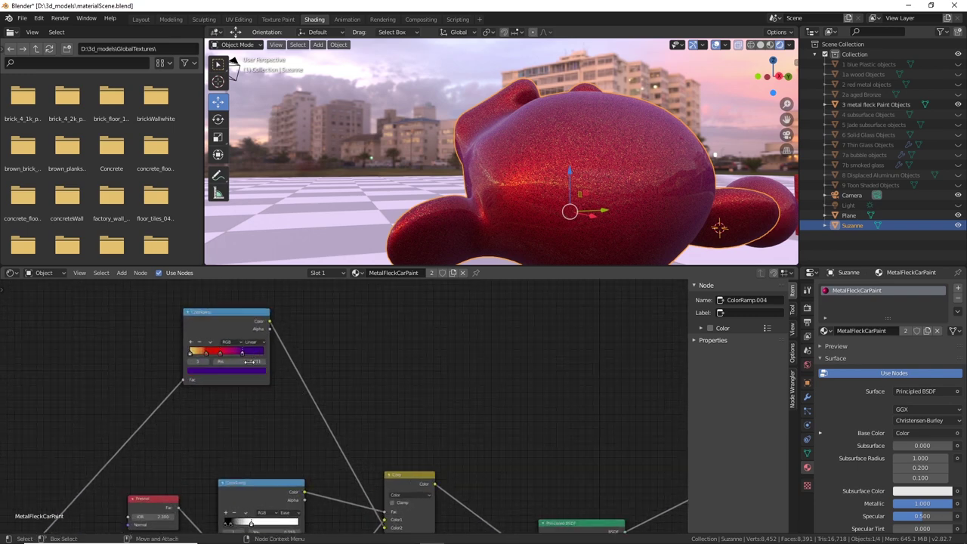
pyautogui.click(259, 372)
pyautogui.moveTo(237, 285); pyautogui.dragTo(235, 273)
pyautogui.moveTo(227, 338); pyautogui.dragTo(200, 338)
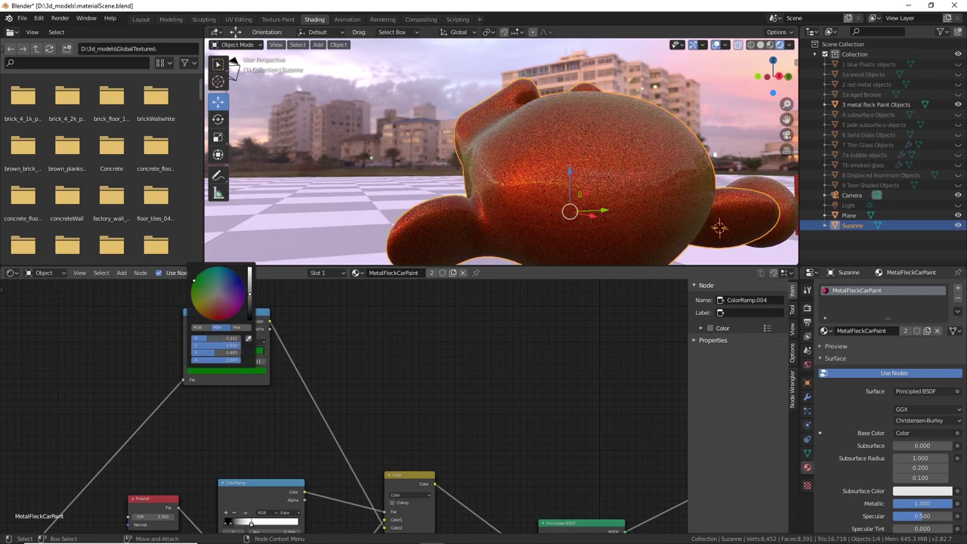
pyautogui.click(333, 96)
pyautogui.moveTo(605, 163); pyautogui.dragTo(546, 173, button='middle')
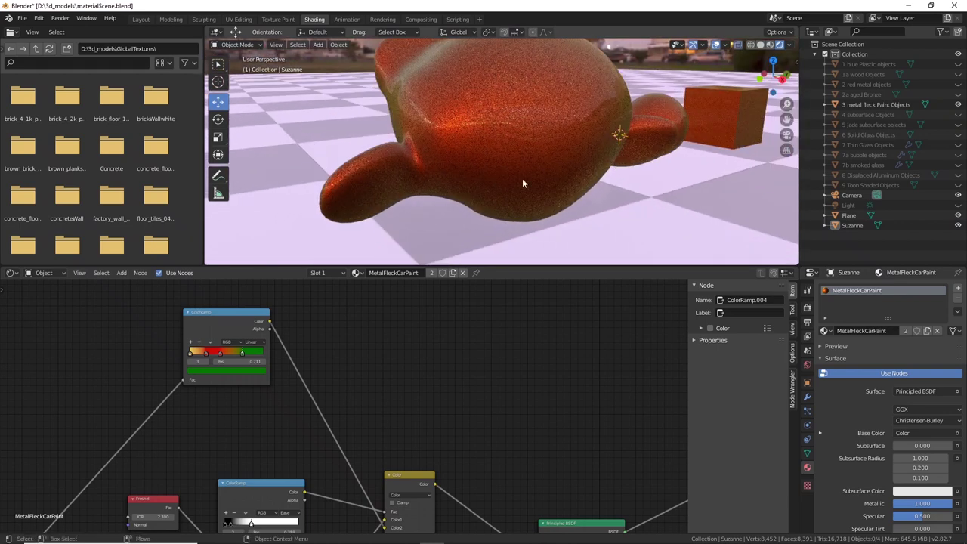
pyautogui.scroll(-4, 588, 117)
pyautogui.moveTo(502, 129); pyautogui.dragTo(253, 179, button='middle')
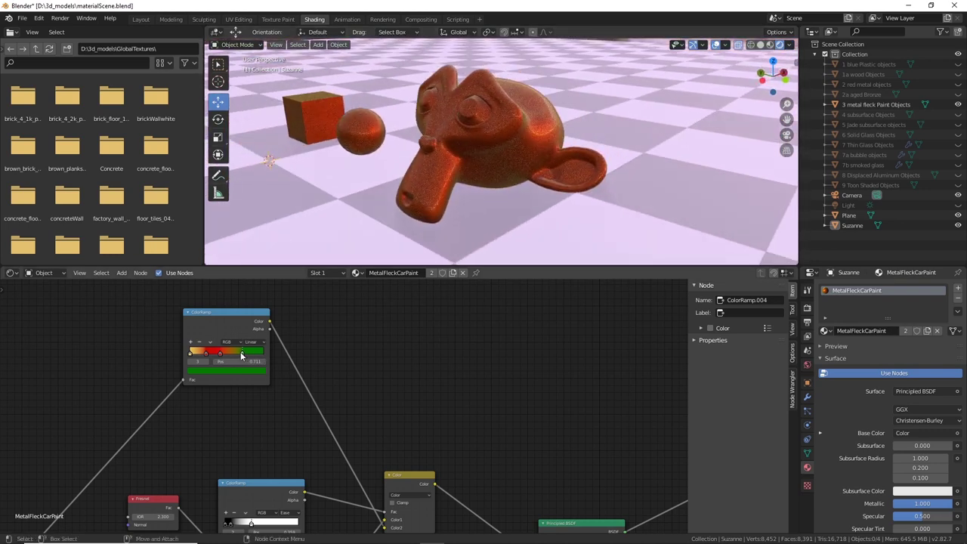
# Move the green stop of the upper ColorRamp to 0.575 and recolor it dark blue
pyautogui.moveTo(241, 351); pyautogui.dragTo(230, 353)
pyautogui.click(254, 371)
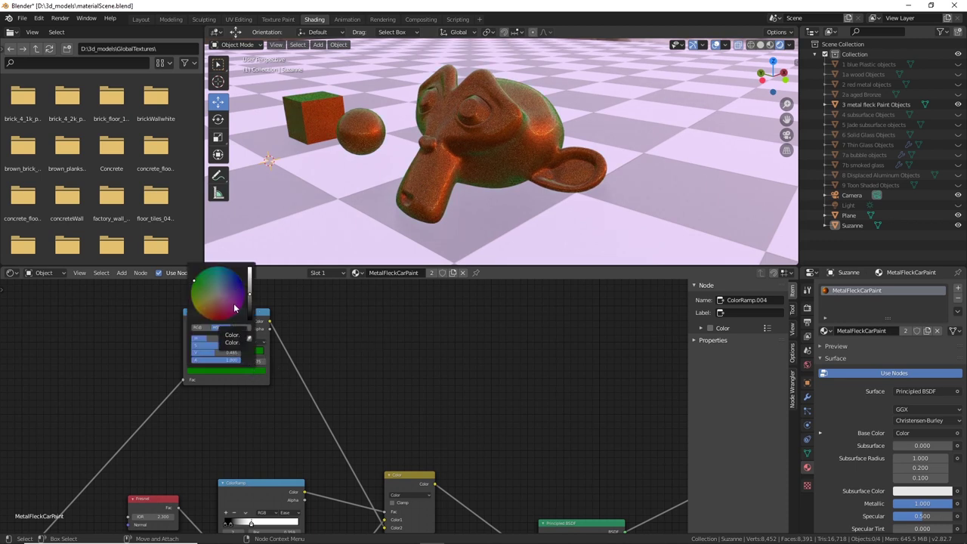
pyautogui.click(238, 284)
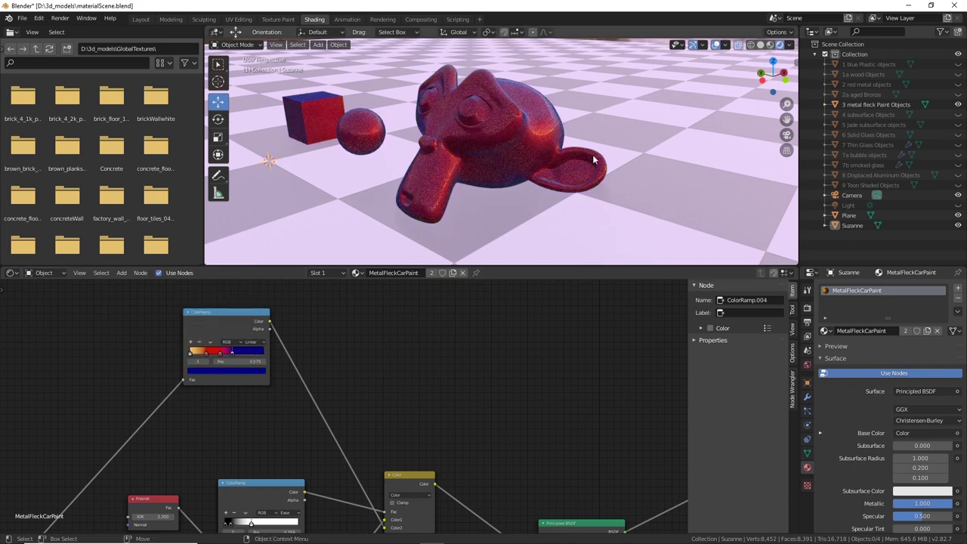
# Inspect the blue edges on Suzanne up close and shift the ramp's blue stop back away from the red stops
pyautogui.scroll(3, 586, 145)
pyautogui.keyDown('shift'); pyautogui.moveTo(324, 155); pyautogui.dragTo(510, 154, button='middle'); pyautogui.keyUp('shift')
pyautogui.moveTo(654, 178); pyautogui.dragTo(440, 165, button='middle')
pyautogui.moveTo(665, 178); pyautogui.dragTo(571, 198, button='middle')
pyautogui.moveTo(602, 200); pyautogui.dragTo(572, 213, button='middle')
pyautogui.scroll(5, 572, 213)
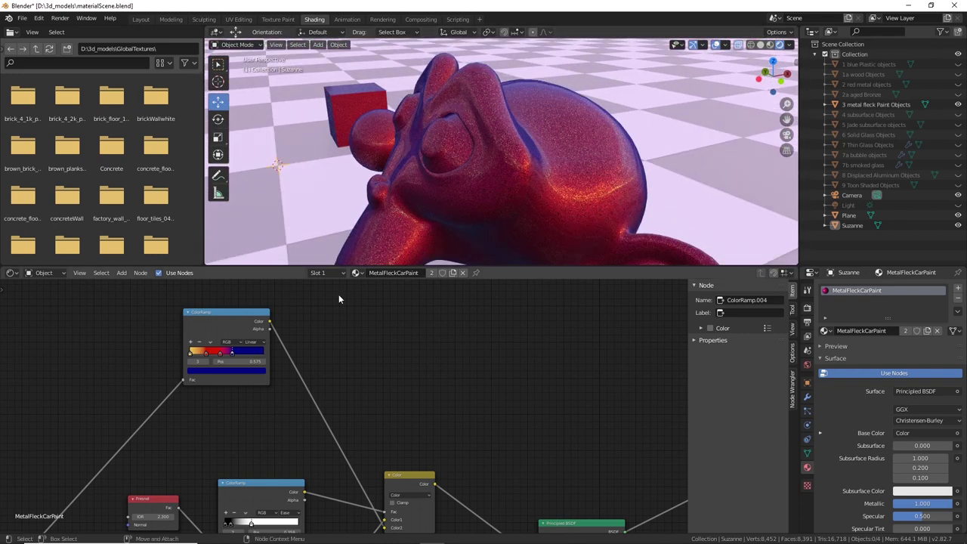
pyautogui.moveTo(234, 353); pyautogui.dragTo(242, 353)
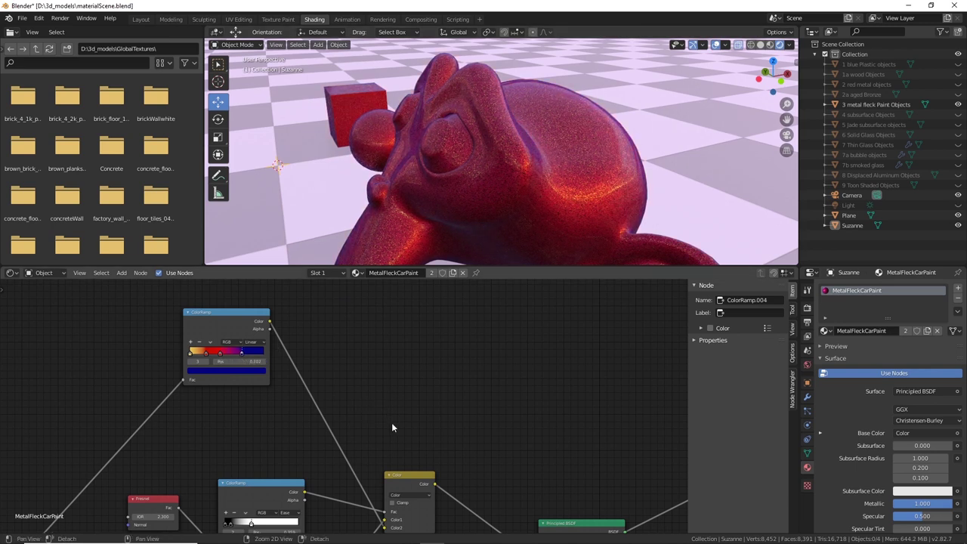
# Examine the Soft Light mix of the two Musgrave Texture branches and the metal flecks up close on Suzanne
pyautogui.moveTo(391, 423); pyautogui.dragTo(393, 312, button='middle')
pyautogui.moveTo(232, 448); pyautogui.dragTo(404, 379, button='middle')
pyautogui.moveTo(380, 346); pyautogui.dragTo(434, 466, button='middle')
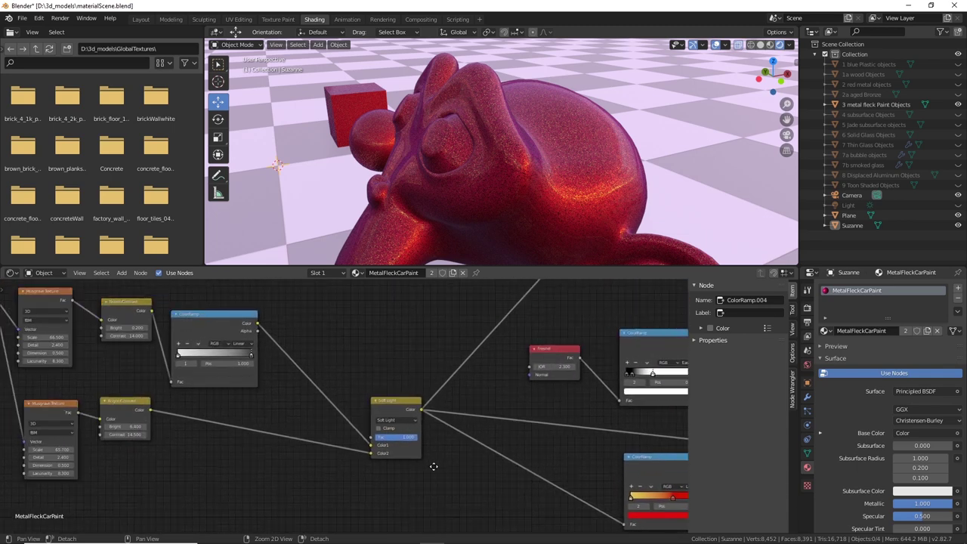
pyautogui.moveTo(160, 469); pyautogui.dragTo(122, 440, button='middle')
pyautogui.moveTo(349, 384); pyautogui.dragTo(337, 379)
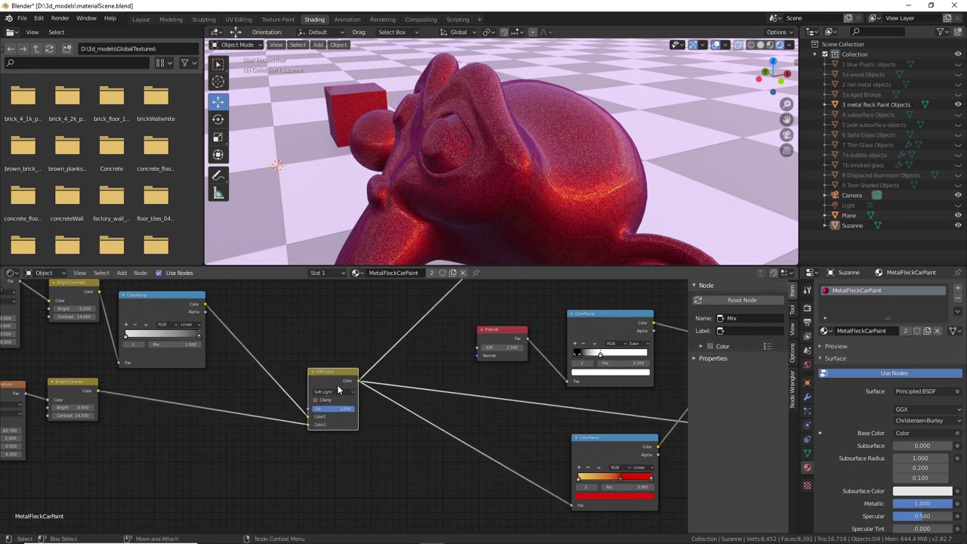
pyautogui.keyDown('ctrl'); pyautogui.hscroll(-4, 207, 382); pyautogui.keyUp('ctrl')
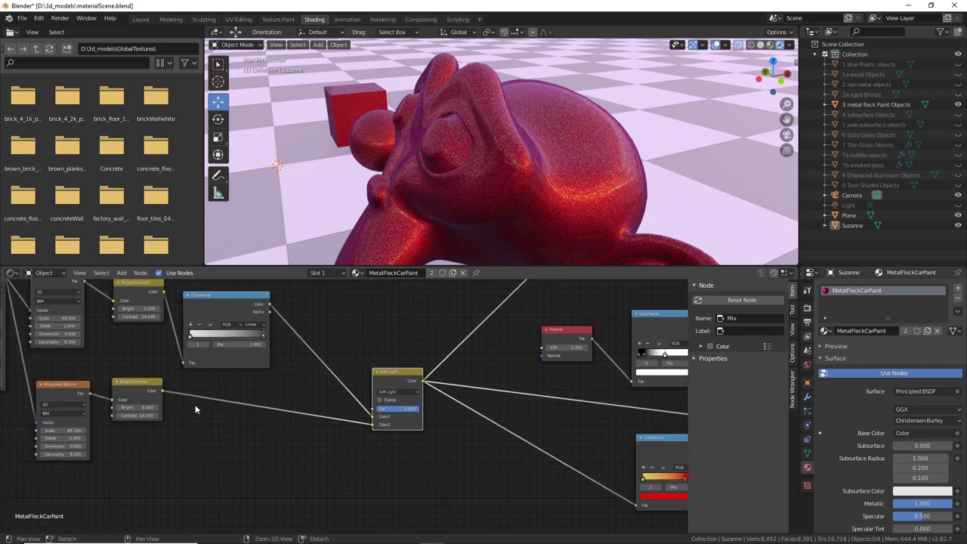
pyautogui.scroll(5, 467, 174)
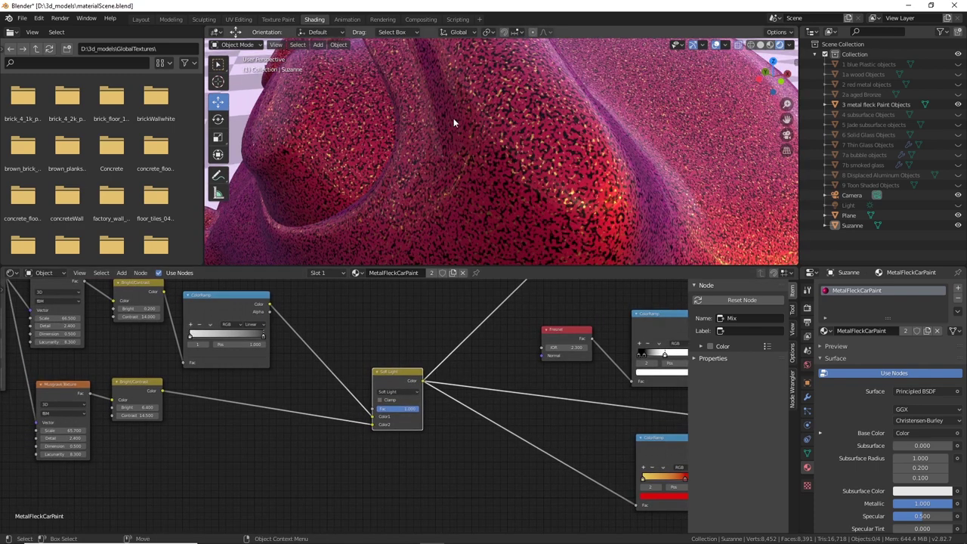
pyautogui.scroll(-1, 211, 414)
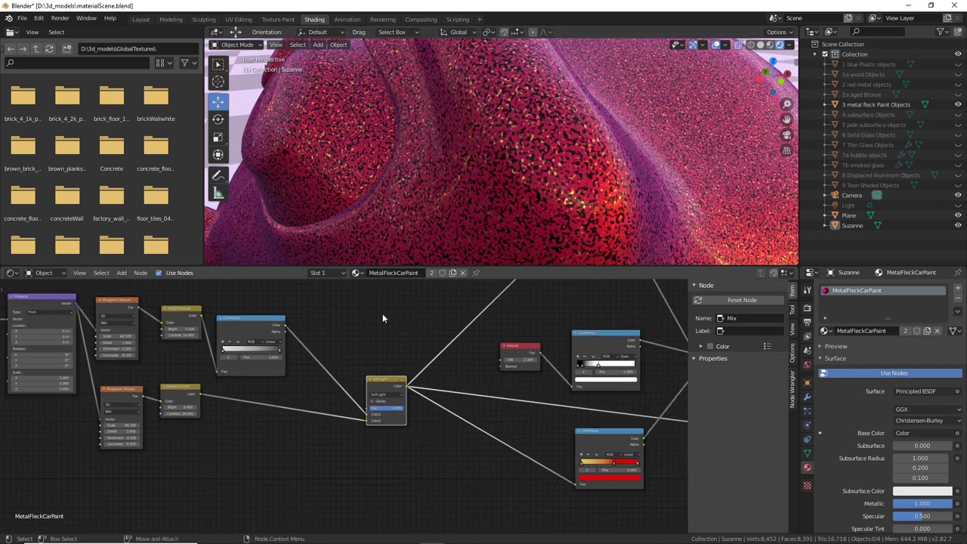
pyautogui.moveTo(388, 380); pyautogui.dragTo(386, 380)
# View the car paint on Suzanne's face and review the nodes leading into the Principled BSDF
pyautogui.scroll(-5, 581, 153)
pyautogui.moveTo(582, 153); pyautogui.dragTo(415, 183, button='middle')
pyautogui.moveTo(468, 158); pyautogui.dragTo(568, 308, button='middle')
pyautogui.moveTo(537, 365); pyautogui.dragTo(229, 387, button='middle')
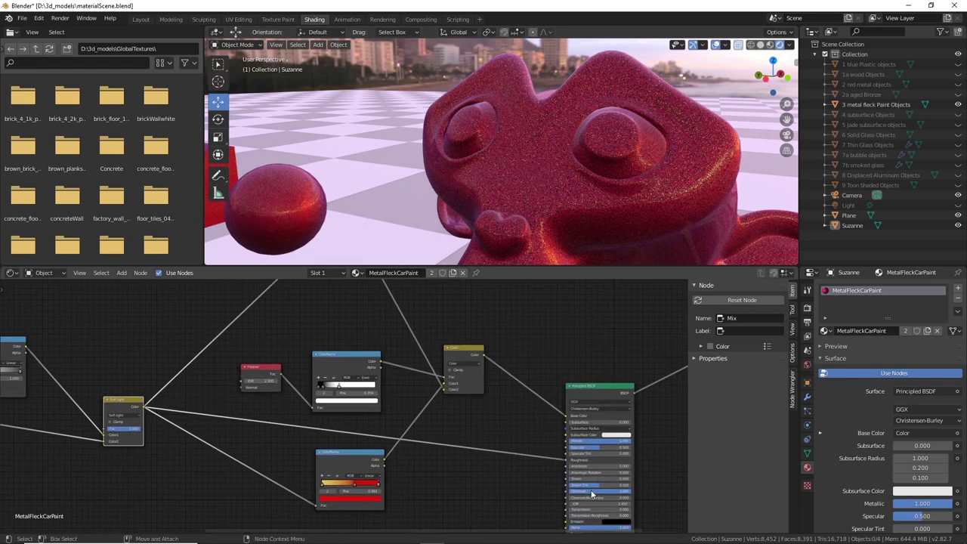
pyautogui.moveTo(642, 155); pyautogui.dragTo(512, 145, button='middle')
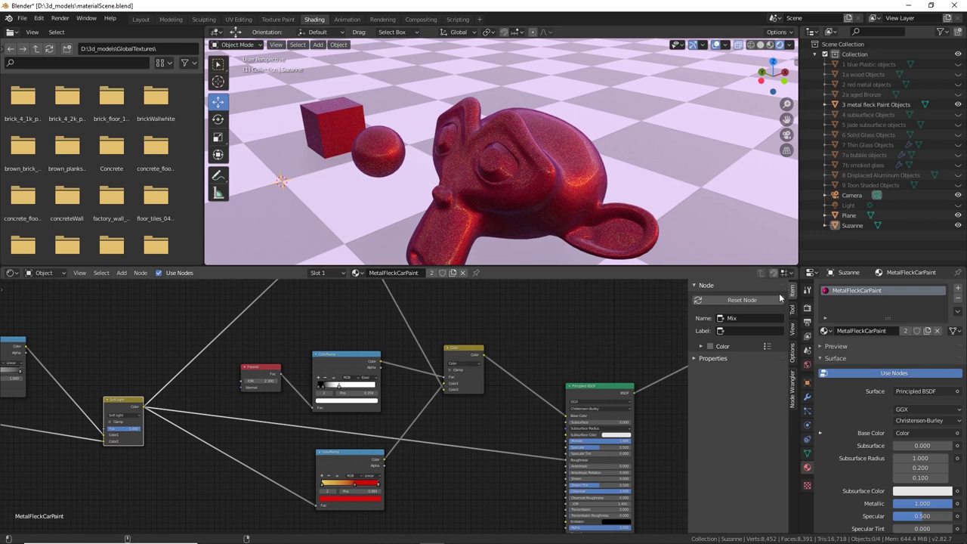
# Show the 4 subsurface Objects and hide the 3 metal fleck Paint Objects in the scene
pyautogui.click(877, 116)
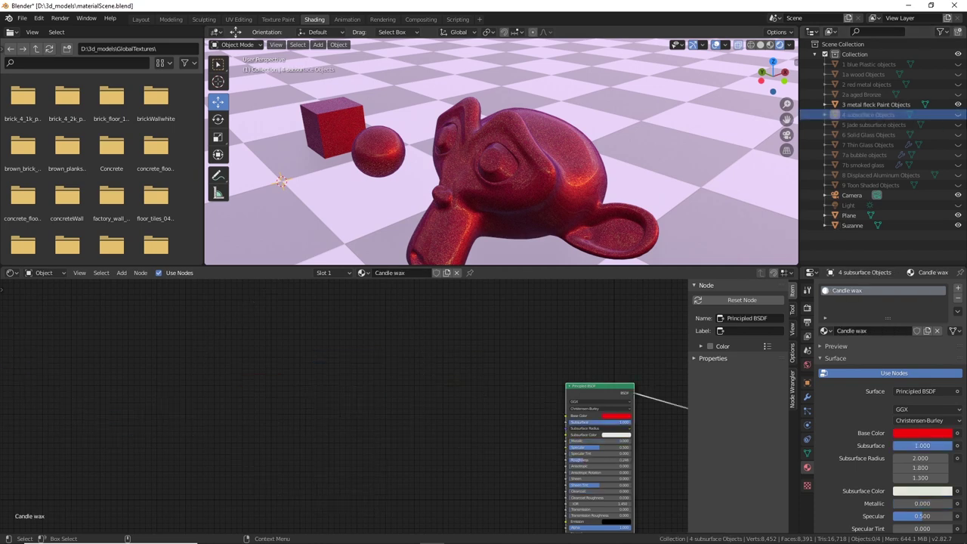
pyautogui.click(958, 114)
pyautogui.click(958, 105)
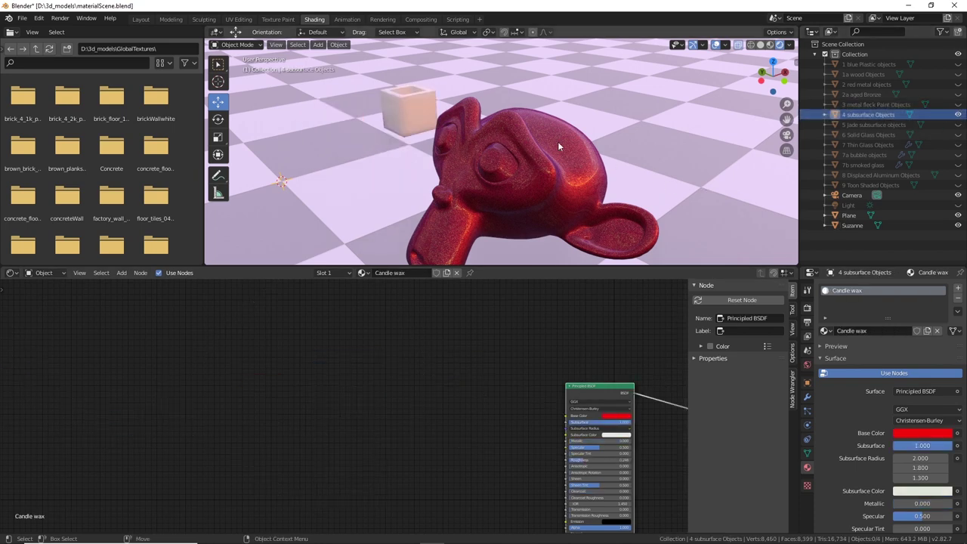
# Assign the Candle wax material to Suzanne and move the model along its X axis away from the cube
pyautogui.click(536, 159)
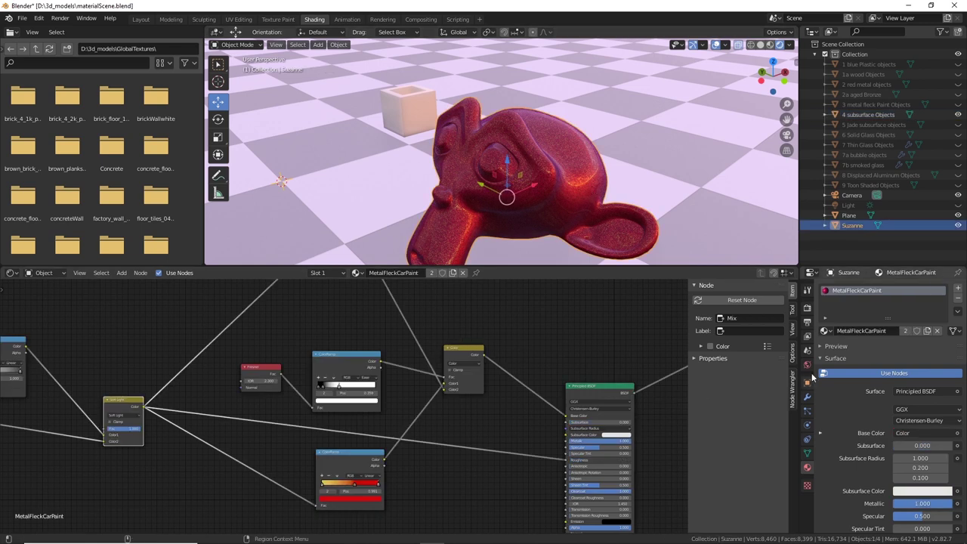
pyautogui.click(825, 330)
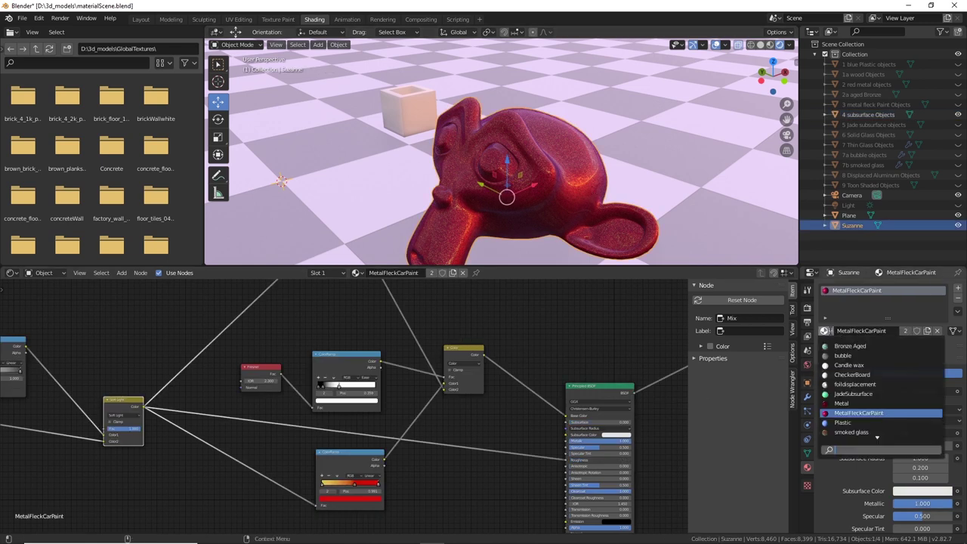
pyautogui.click(849, 365)
pyautogui.moveTo(531, 190); pyautogui.dragTo(632, 202)
# Review the Candle wax node setup and move its Principled BSDF node farther from the Material Output
pyautogui.moveTo(683, 161); pyautogui.dragTo(639, 290, button='middle')
pyautogui.moveTo(589, 381); pyautogui.dragTo(354, 342, button='middle')
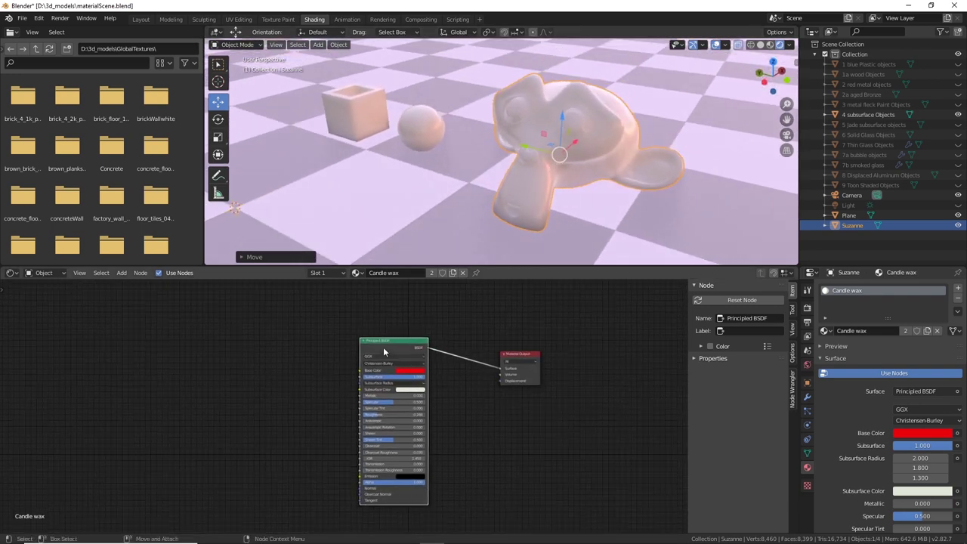
pyautogui.scroll(2, 459, 340)
pyautogui.scroll(1, 401, 409)
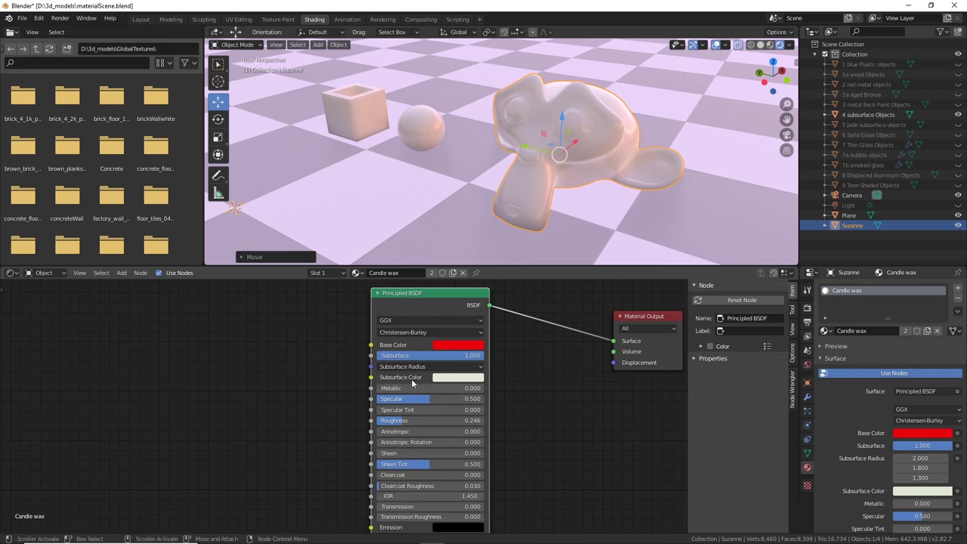
pyautogui.moveTo(460, 301); pyautogui.dragTo(418, 330)
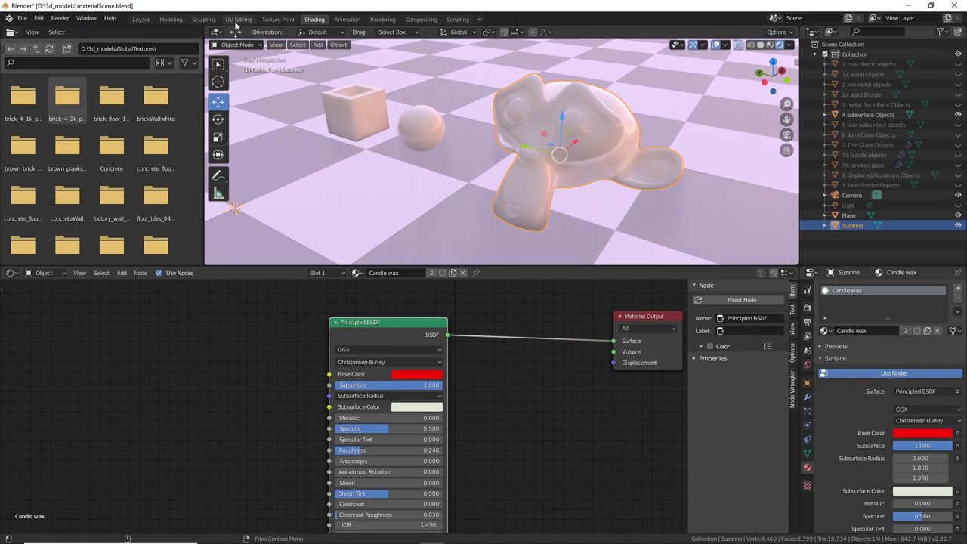
# Switch to the Modeling workspace and return Suzanne to Object Mode
pyautogui.click(171, 19)
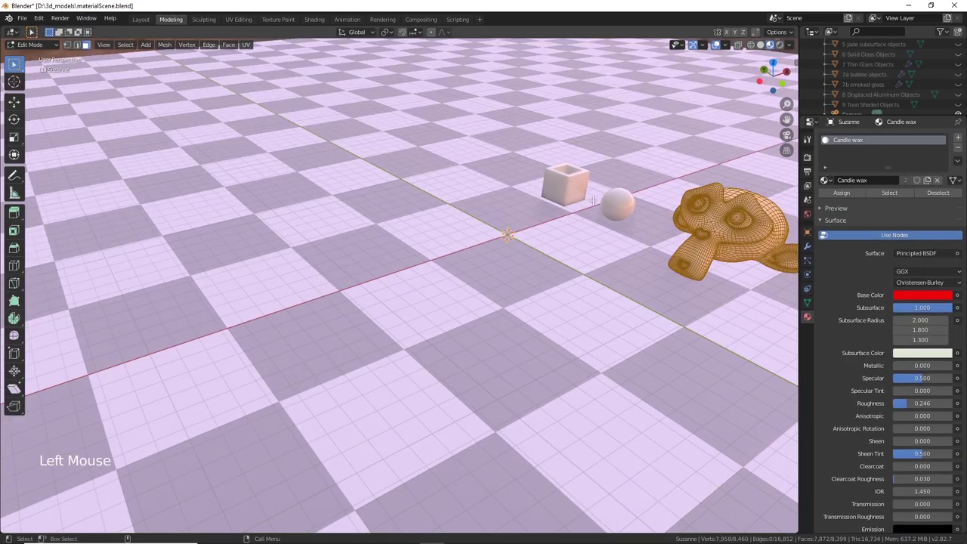
pyautogui.click(34, 44)
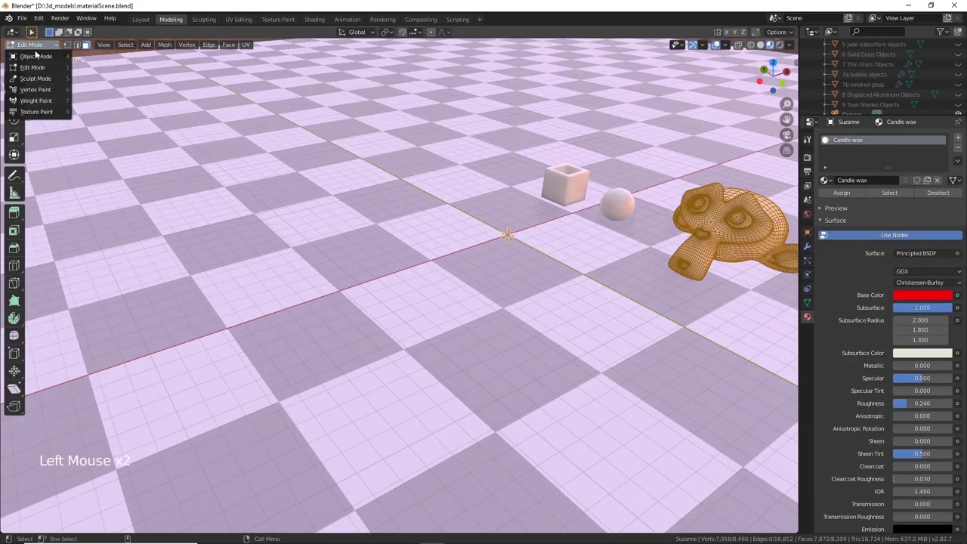
pyautogui.click(36, 56)
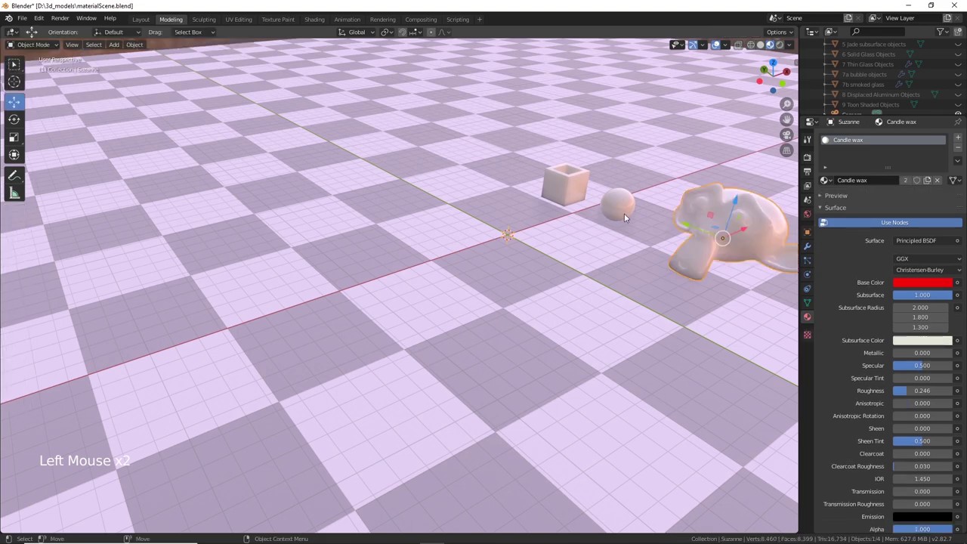
# Examine the candle wax shading on Suzanne, the sphere and the hollow cube from several sides
pyautogui.press('f')
pyautogui.keyDown('alt'); pyautogui.moveTo(574, 317); pyautogui.dragTo(514, 244); pyautogui.keyUp('alt')
pyautogui.keyDown('alt'); pyautogui.middleClick(514, 244); pyautogui.keyUp('alt')
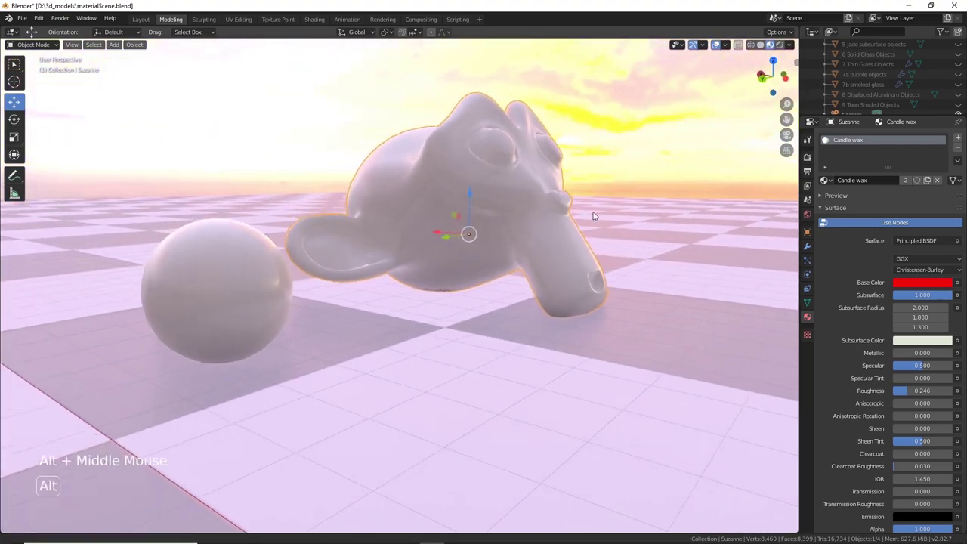
pyautogui.keyDown('alt'); pyautogui.middleClick(613, 244); pyautogui.keyUp('alt')
pyautogui.keyDown('alt'); pyautogui.moveTo(677, 271); pyautogui.dragTo(688, 289); pyautogui.keyUp('alt')
pyautogui.keyDown('alt'); pyautogui.middleClick(688, 290); pyautogui.keyUp('alt')
pyautogui.keyDown('alt'); pyautogui.moveTo(589, 264); pyautogui.dragTo(595, 228); pyautogui.keyUp('alt')
pyautogui.keyDown('alt'); pyautogui.middleClick(595, 228); pyautogui.keyUp('alt')
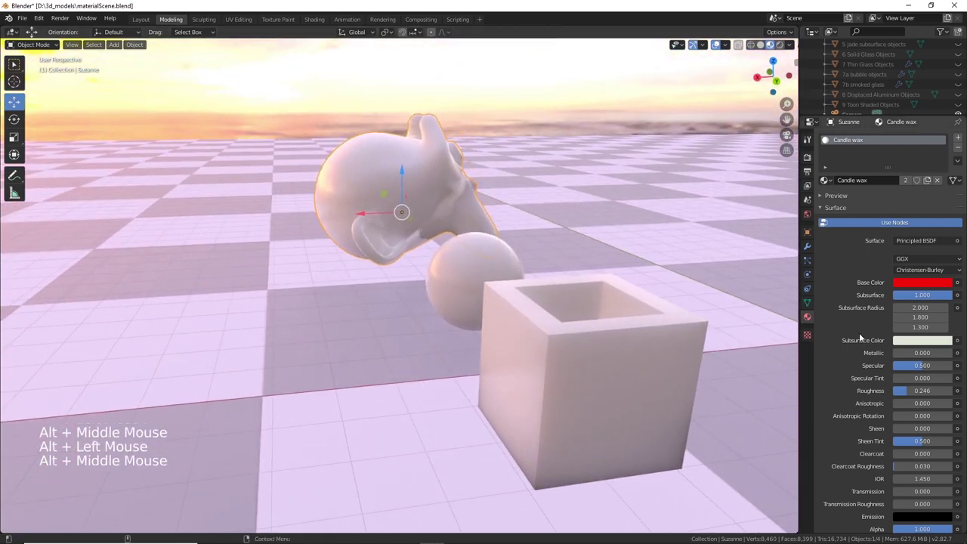
# Set the Eevee Subsurface Scattering samples to 7 in the render settings
pyautogui.click(808, 157)
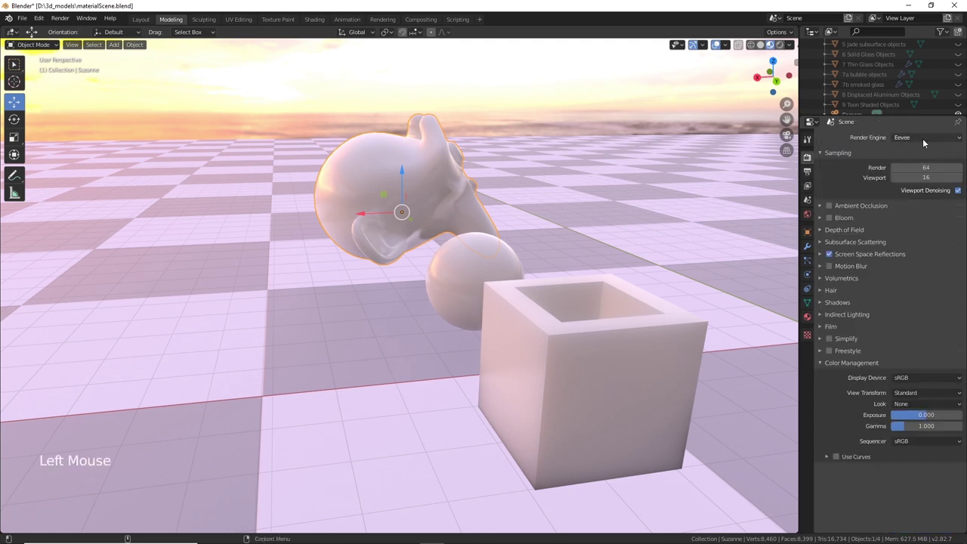
pyautogui.click(822, 240)
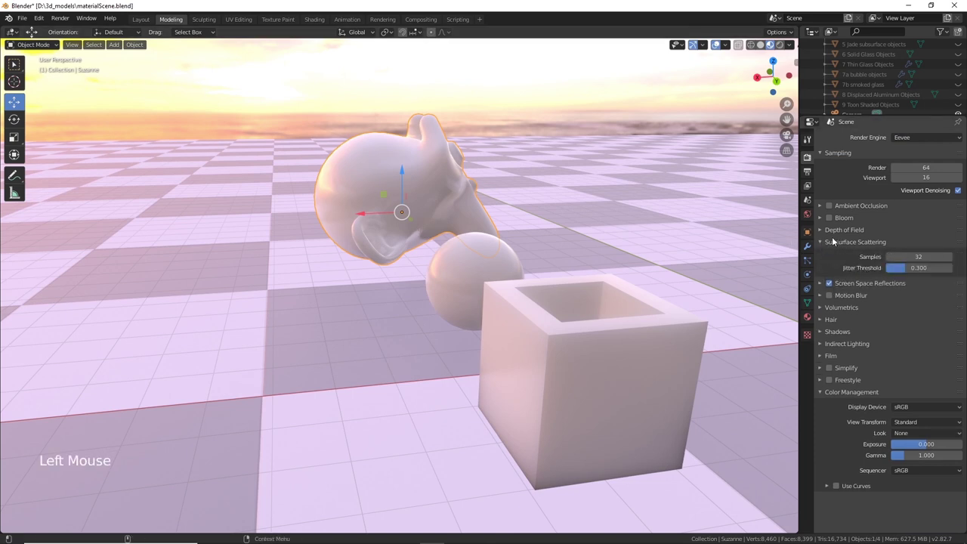
pyautogui.click(820, 240)
pyautogui.click(820, 239)
pyautogui.click(931, 257)
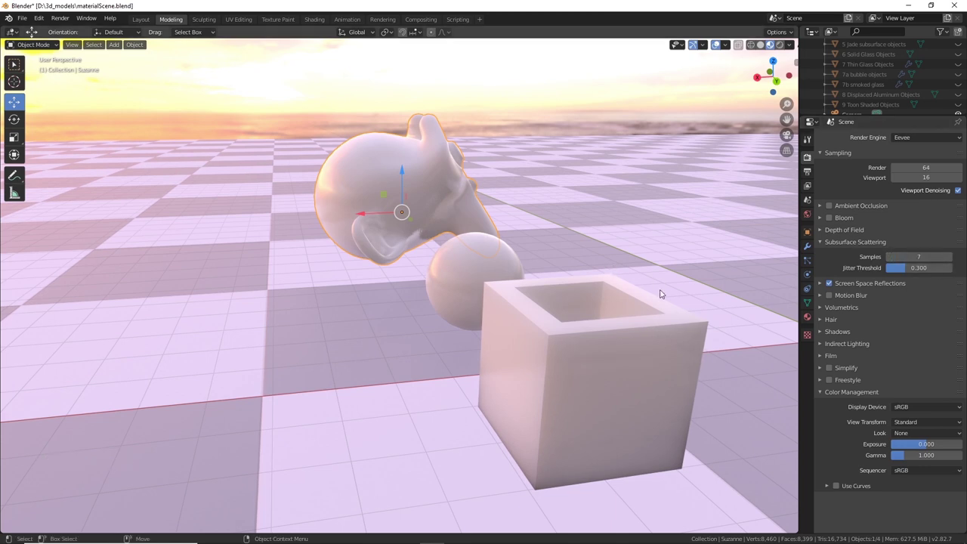
# Set the World background strength to 0.3 and view the wax objects under the dimmer sky
pyautogui.scroll(-3, 919, 85)
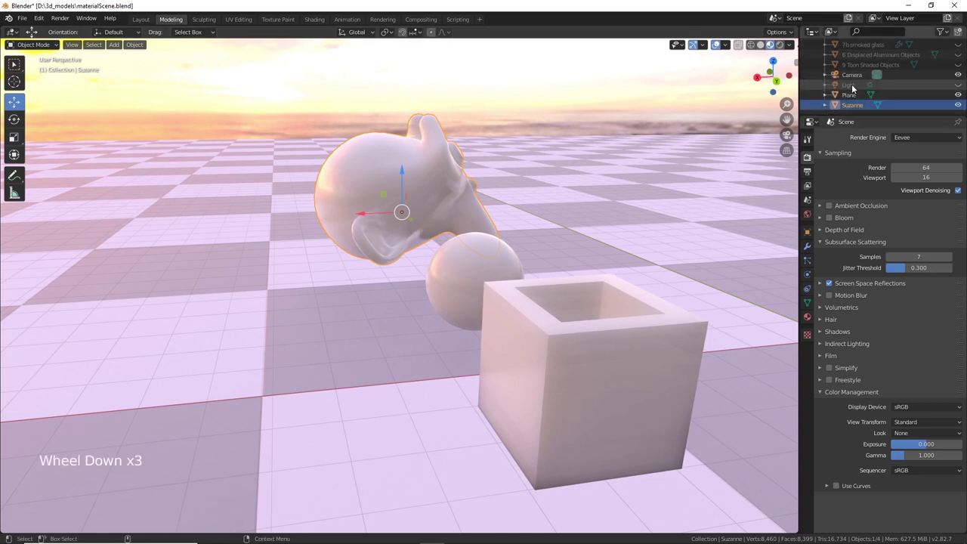
pyautogui.click(806, 216)
pyautogui.doubleClick(933, 216)
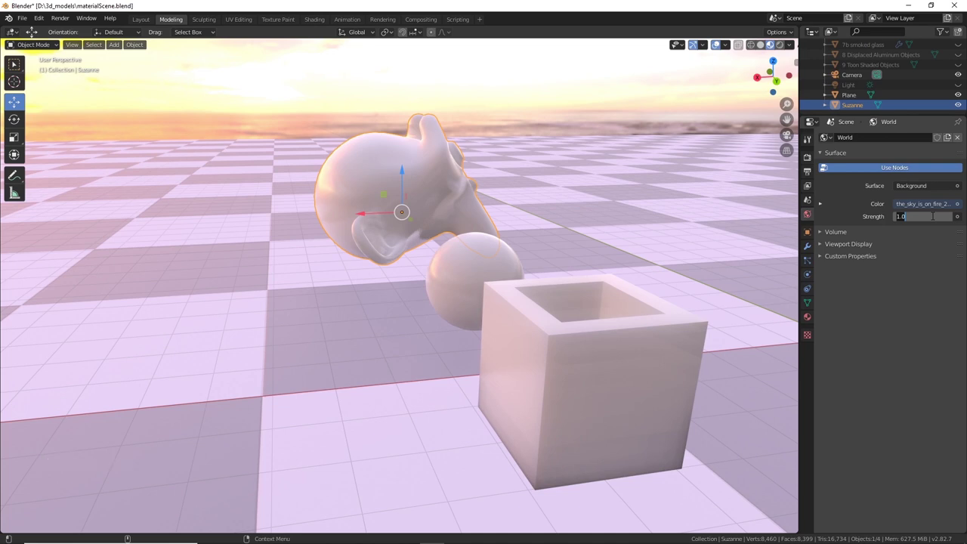
pyautogui.write('0.3')
pyautogui.press('Return')
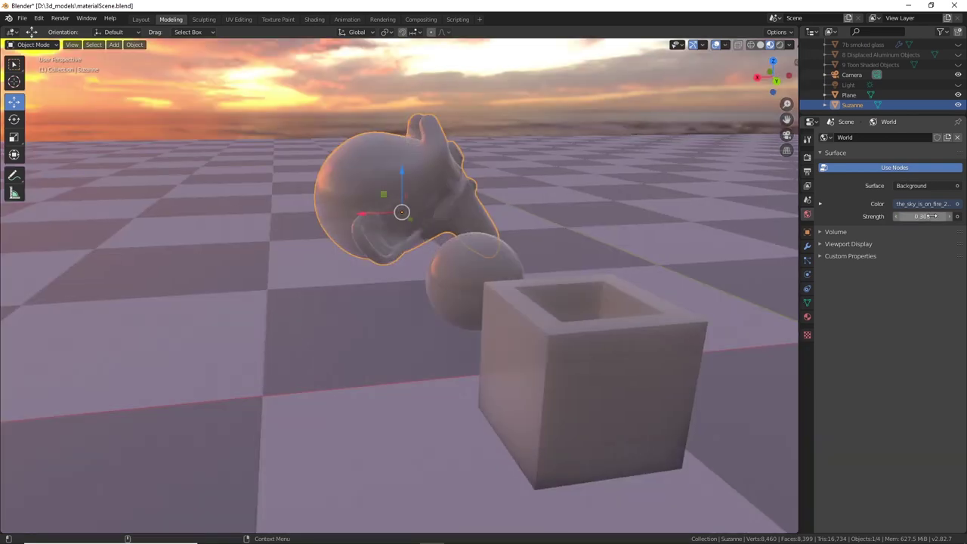
pyautogui.keyDown('alt'); pyautogui.moveTo(691, 186); pyautogui.dragTo(583, 237); pyautogui.keyUp('alt')
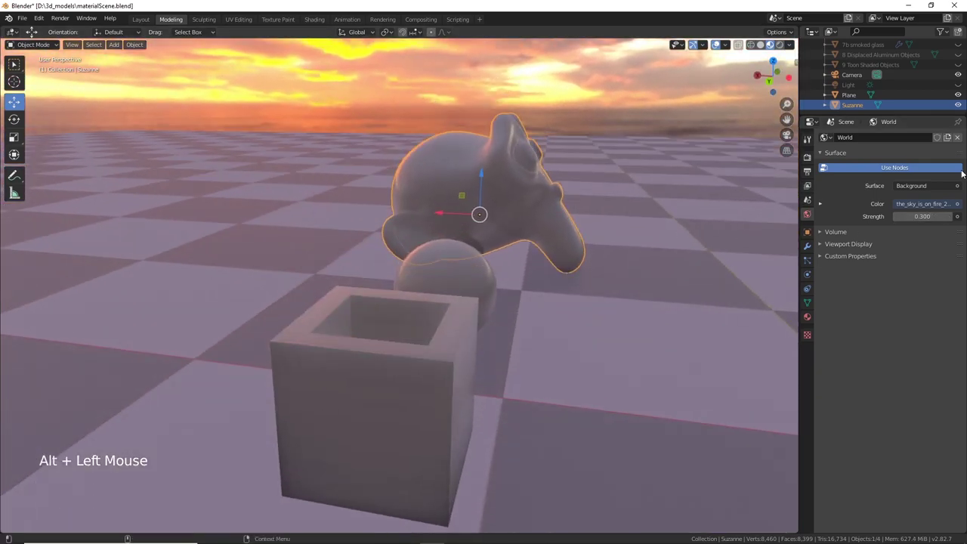
# Set the World background strength to 0 and unhide the Light in the scene
pyautogui.moveTo(923, 216); pyautogui.dragTo(899, 216)
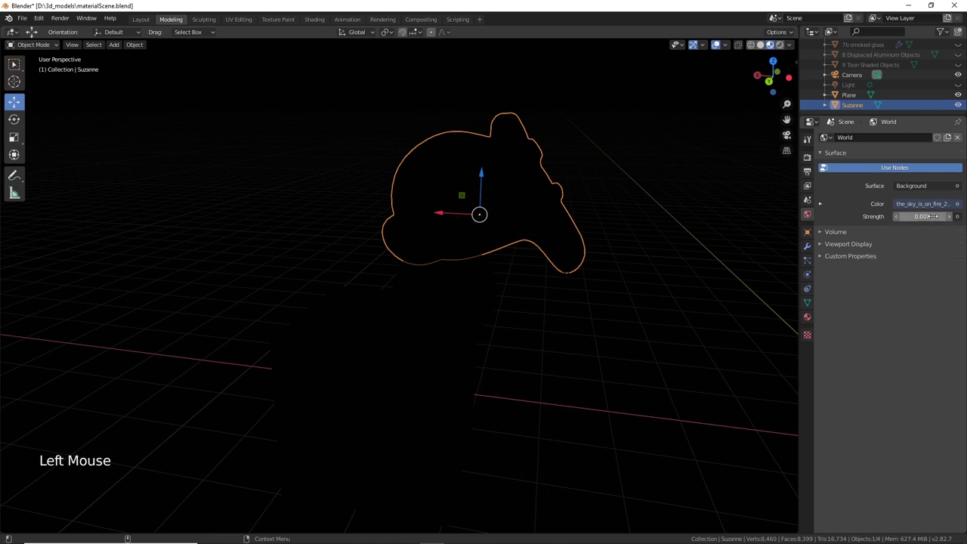
pyautogui.click(958, 85)
# Examine how the light scatters through the candle wax on the hollow cube, sphere and Suzanne from several angles
pyautogui.keyDown('alt'); pyautogui.moveTo(563, 229); pyautogui.dragTo(585, 221); pyautogui.keyUp('alt')
pyautogui.keyDown('alt'); pyautogui.moveTo(585, 220); pyautogui.dragTo(599, 210, button='middle'); pyautogui.keyUp('alt')
pyautogui.keyDown('alt'); pyautogui.moveTo(599, 209); pyautogui.dragTo(619, 217); pyautogui.keyUp('alt')
pyautogui.scroll(2, 616, 206)
pyautogui.scroll(-2, 620, 216)
pyautogui.keyDown('alt'); pyautogui.moveTo(639, 268); pyautogui.dragTo(623, 274); pyautogui.keyUp('alt')
pyautogui.keyDown('alt'); pyautogui.moveTo(623, 274); pyautogui.dragTo(627, 249, button='middle'); pyautogui.keyUp('alt')
pyautogui.keyDown('alt'); pyautogui.moveTo(627, 250); pyautogui.dragTo(617, 245); pyautogui.keyUp('alt')
pyautogui.keyDown('alt'); pyautogui.moveTo(617, 246); pyautogui.dragTo(630, 238, button='middle'); pyautogui.keyUp('alt')
pyautogui.keyDown('alt'); pyautogui.moveTo(632, 239); pyautogui.dragTo(647, 226); pyautogui.keyUp('alt')
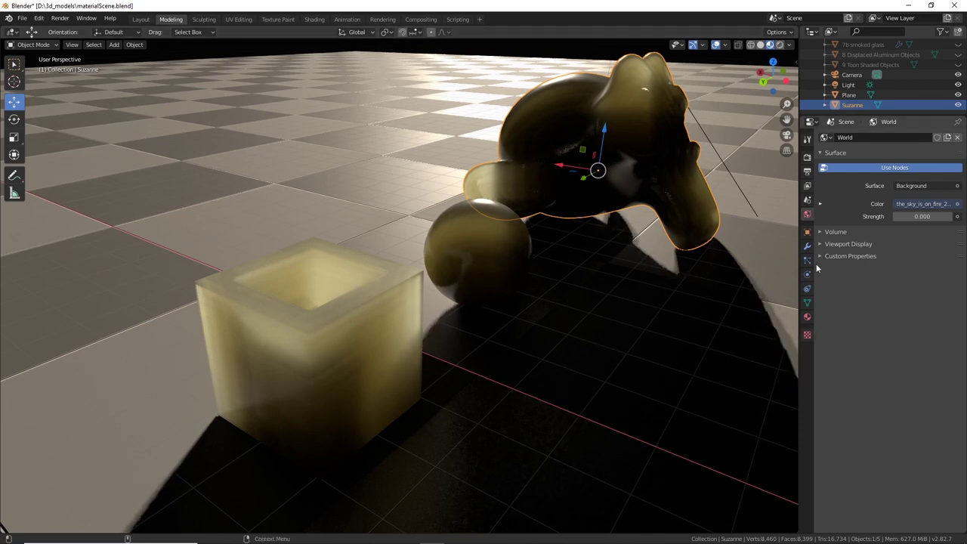
pyautogui.keyDown('alt'); pyautogui.moveTo(382, 300); pyautogui.dragTo(388, 265); pyautogui.keyUp('alt')
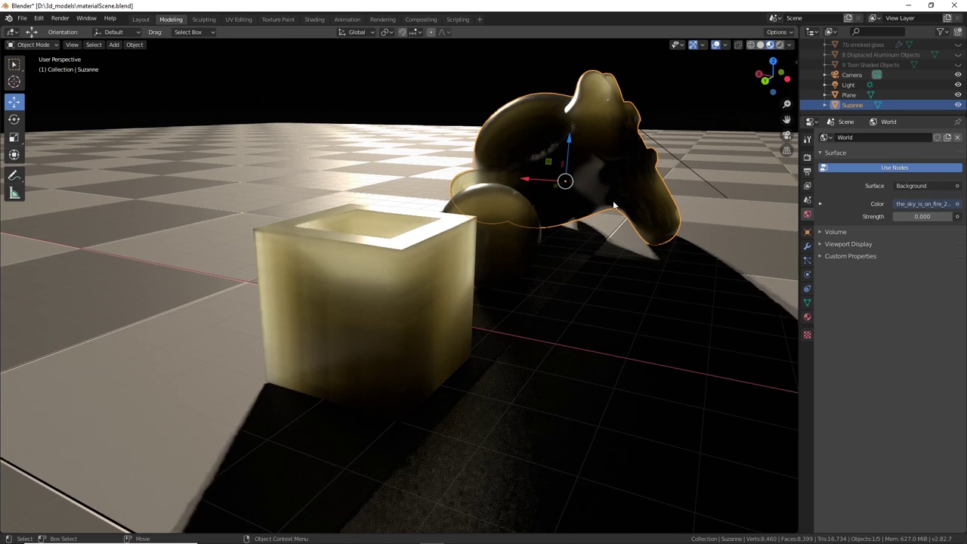
# Open Suzanne's Candle wax material settings and review its subsurface parameters against the shaded sides of the cube
pyautogui.click(807, 318)
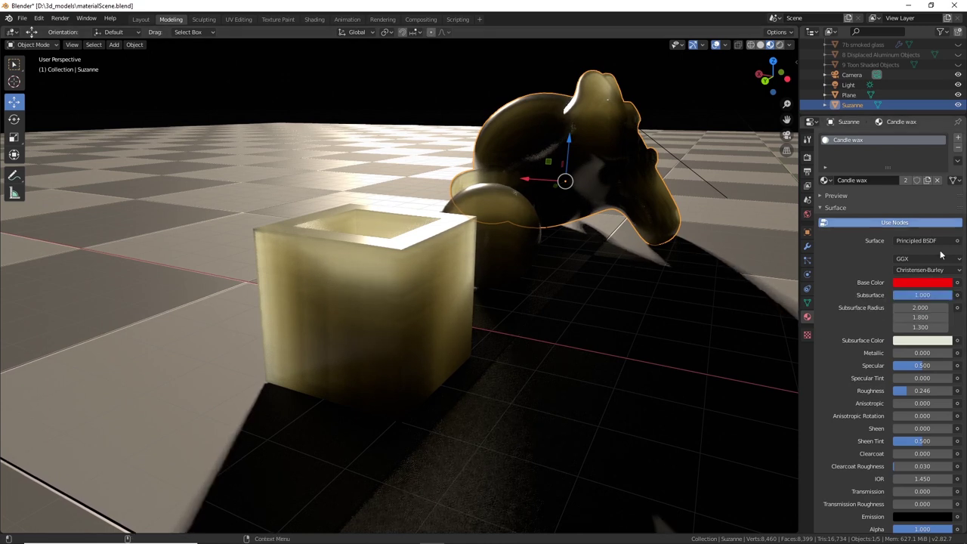
pyautogui.moveTo(922, 295)
pyautogui.mouseDown()
pyautogui.moveTo(872, 295)
pyautogui.moveTo(926, 295)
pyautogui.mouseUp()
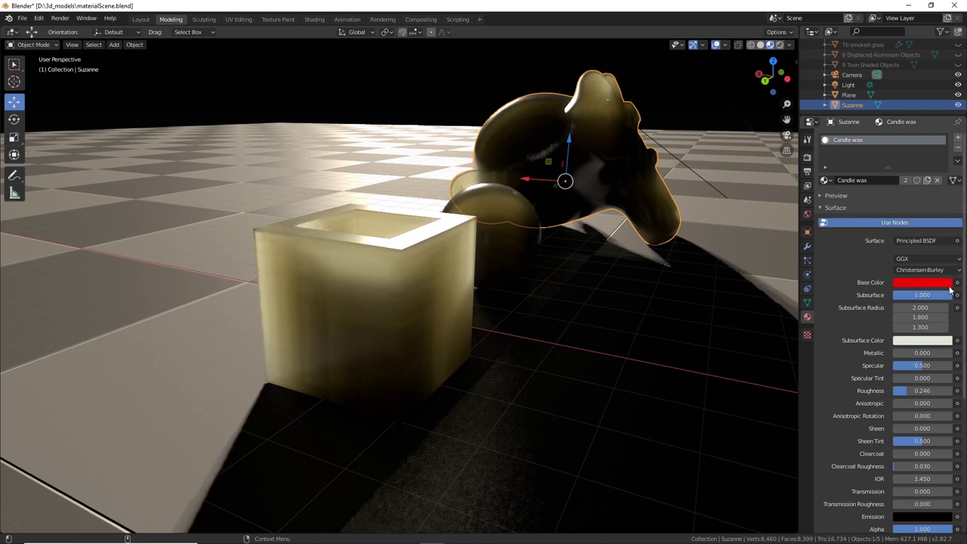
pyautogui.press('alt')
pyautogui.keyDown('alt'); pyautogui.moveTo(404, 382); pyautogui.dragTo(452, 352); pyautogui.keyUp('alt')
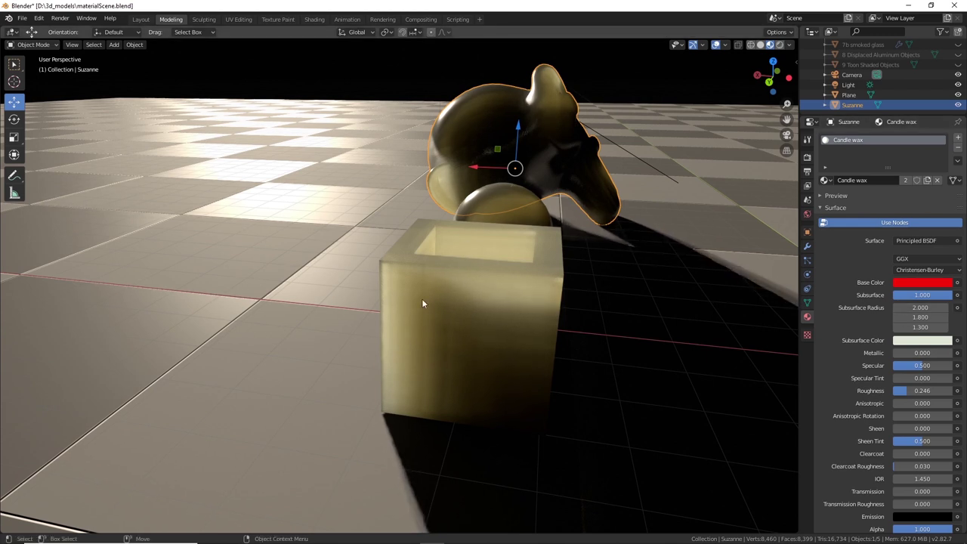
pyautogui.click(920, 341)
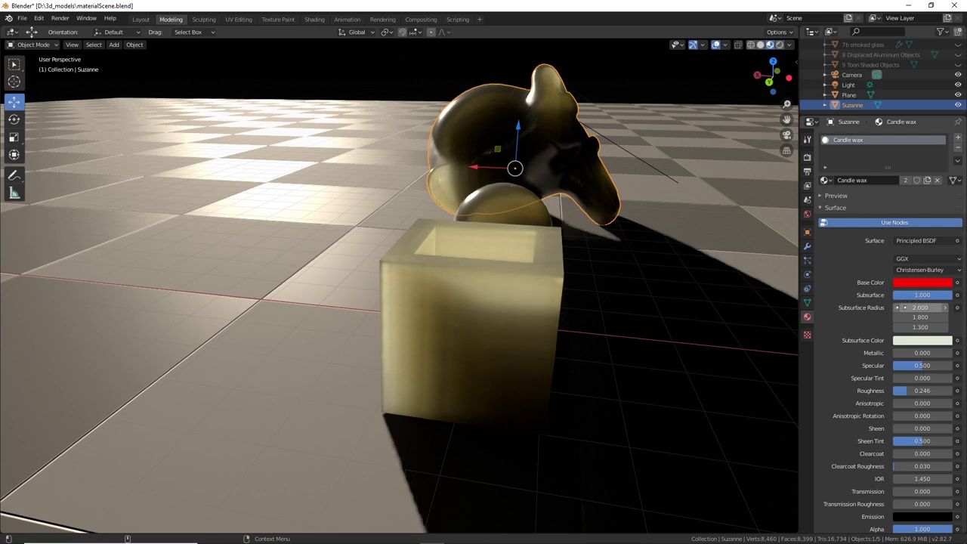
pyautogui.moveTo(913, 317); pyautogui.dragTo(944, 318)
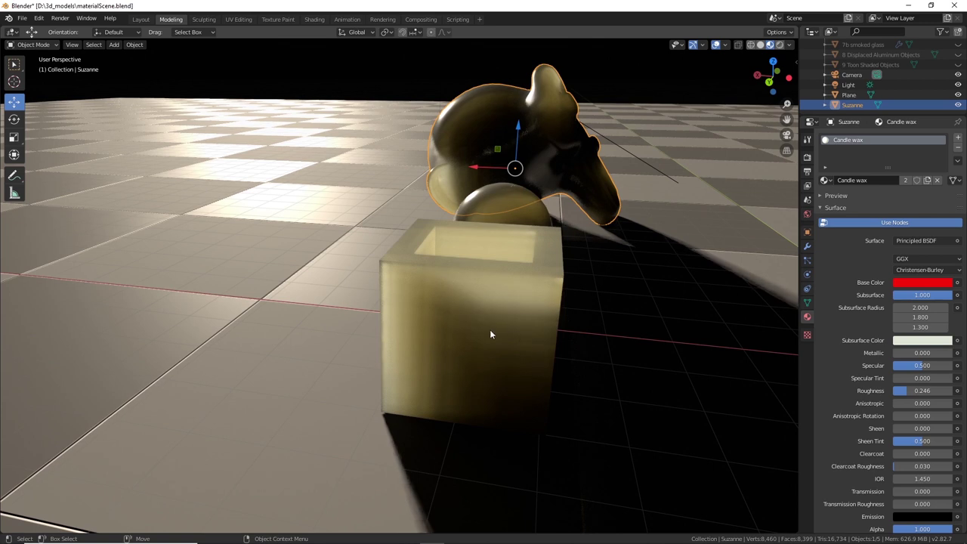
# Set the first (red) Subsurface Radius value of the Candle wax material to 4
pyautogui.click(925, 308)
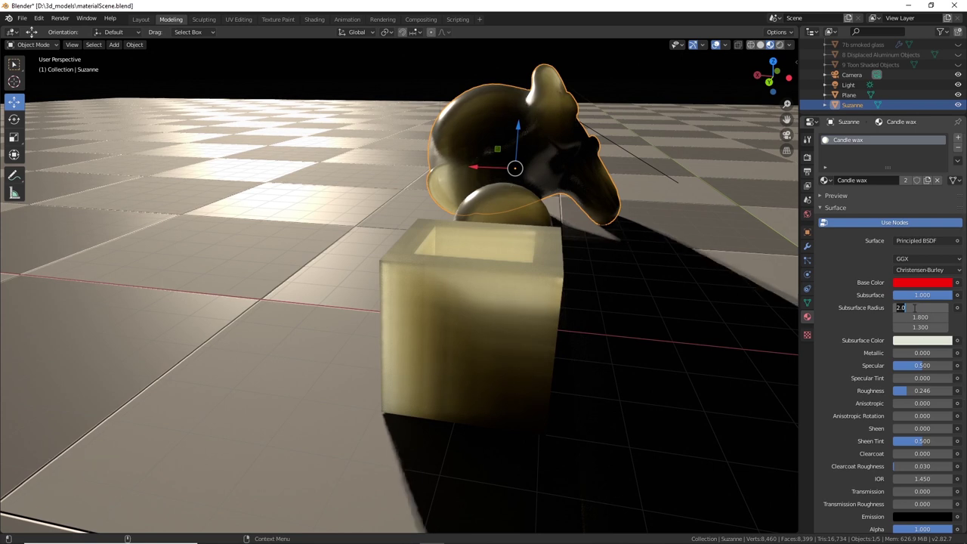
pyautogui.doubleClick(899, 308)
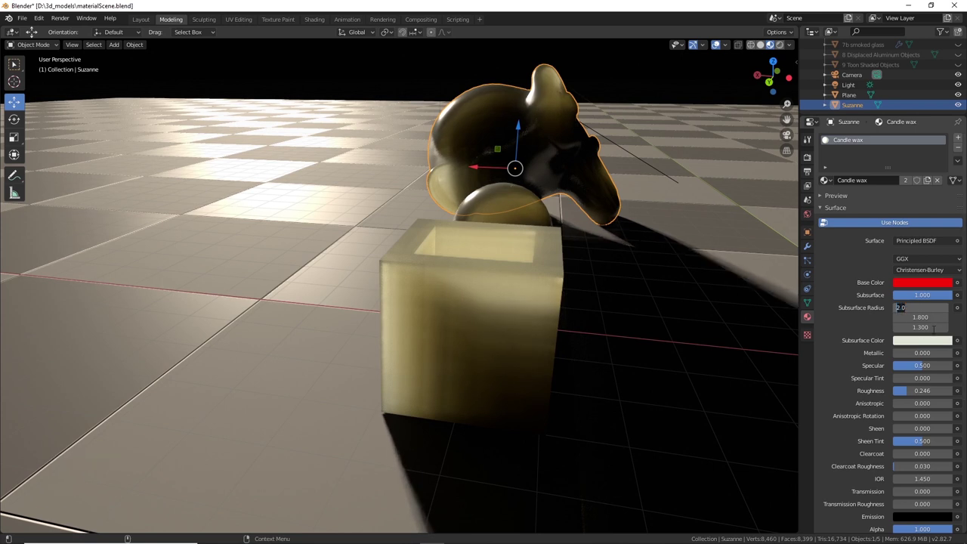
pyautogui.write('4')
pyautogui.press('Return')
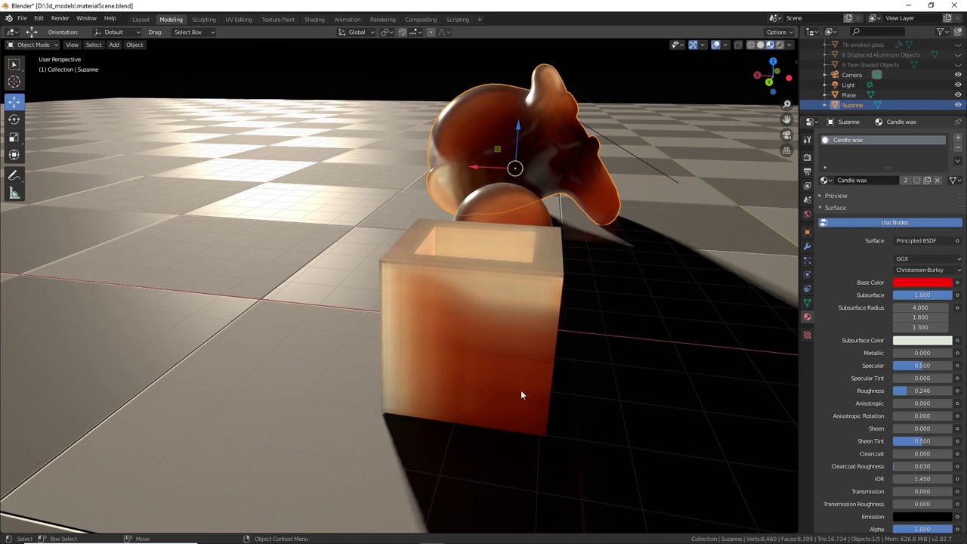
# Set the red Subsurface Radius value to 2 and the green one to 4
pyautogui.click(933, 308)
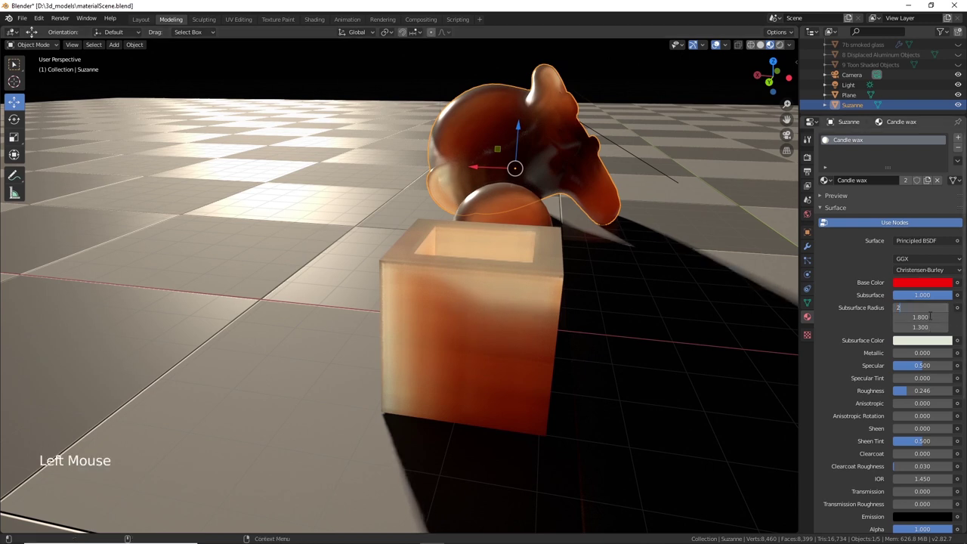
pyautogui.click(931, 317)
pyautogui.click(931, 316)
pyautogui.write('4')
pyautogui.press('Return')
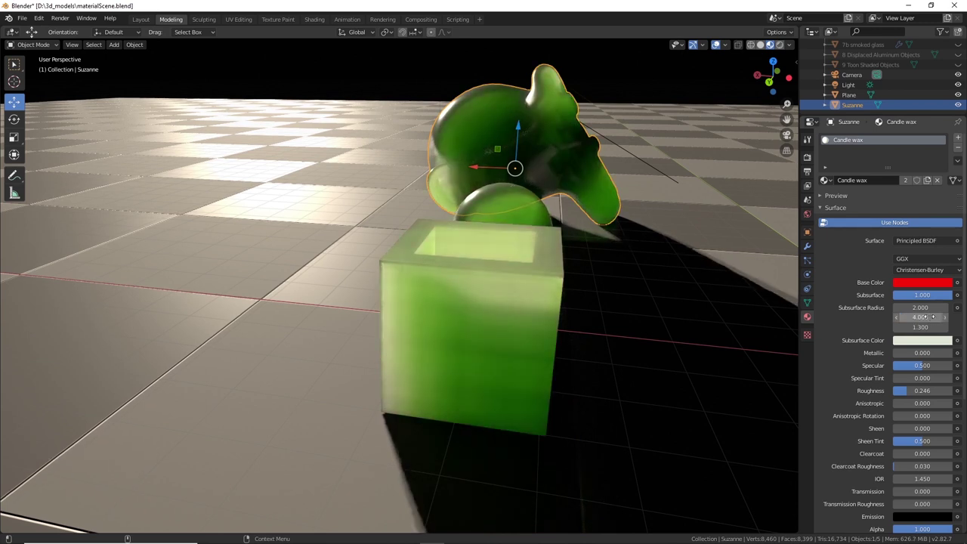
# Set the green Subsurface Radius value to 2 and the blue one to 5
pyautogui.click(932, 317)
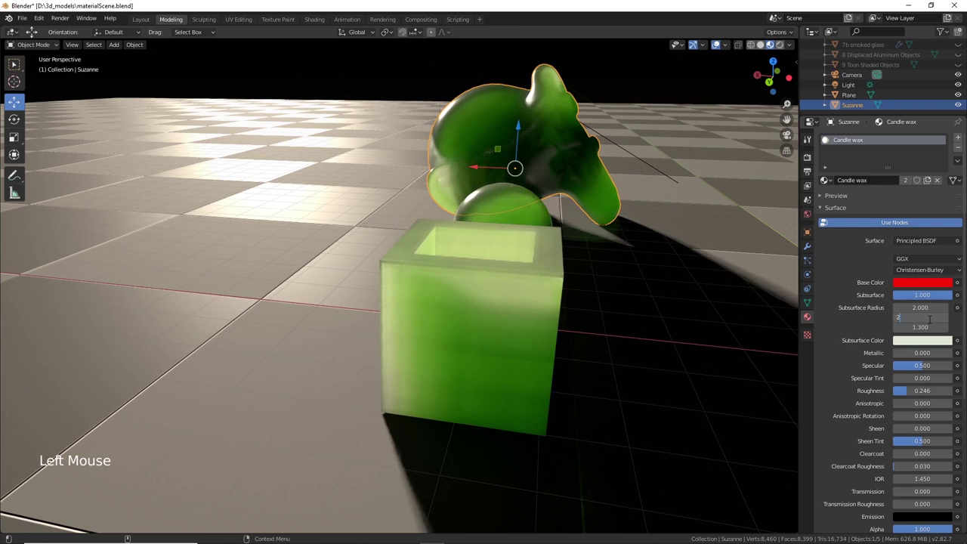
pyautogui.press('Return')
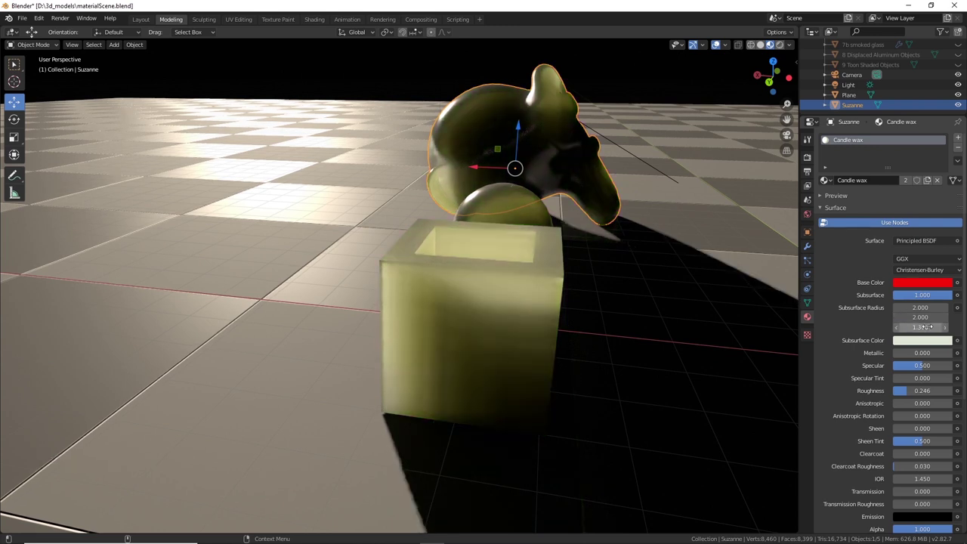
pyautogui.click(927, 326)
pyautogui.write('5')
pyautogui.press('Return')
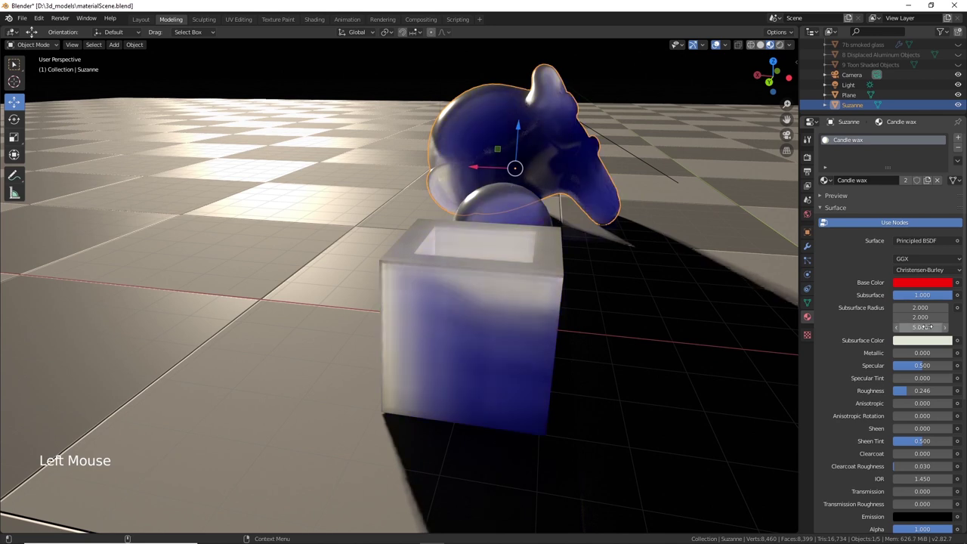
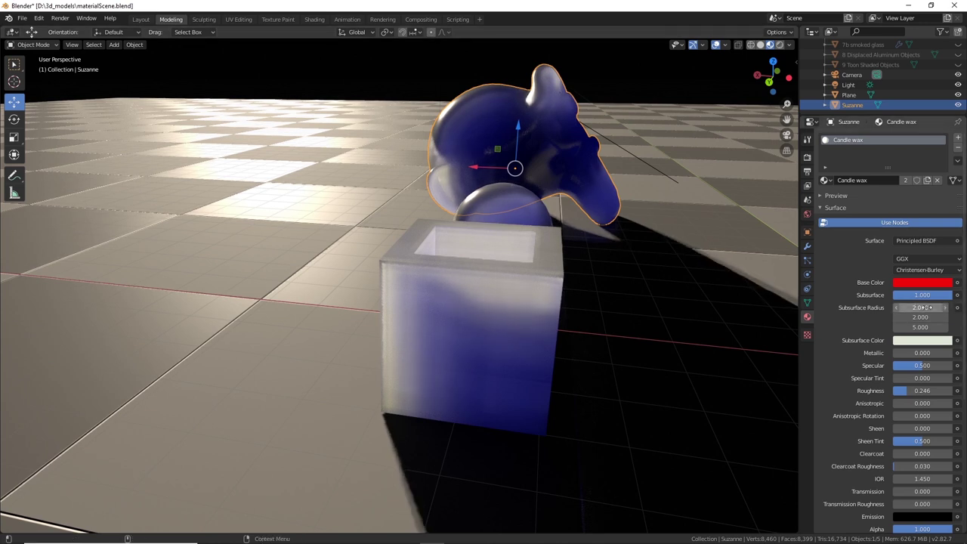
# Set both the red and green Subsurface Radius values of the Candle wax material to 0.2
pyautogui.click(927, 308)
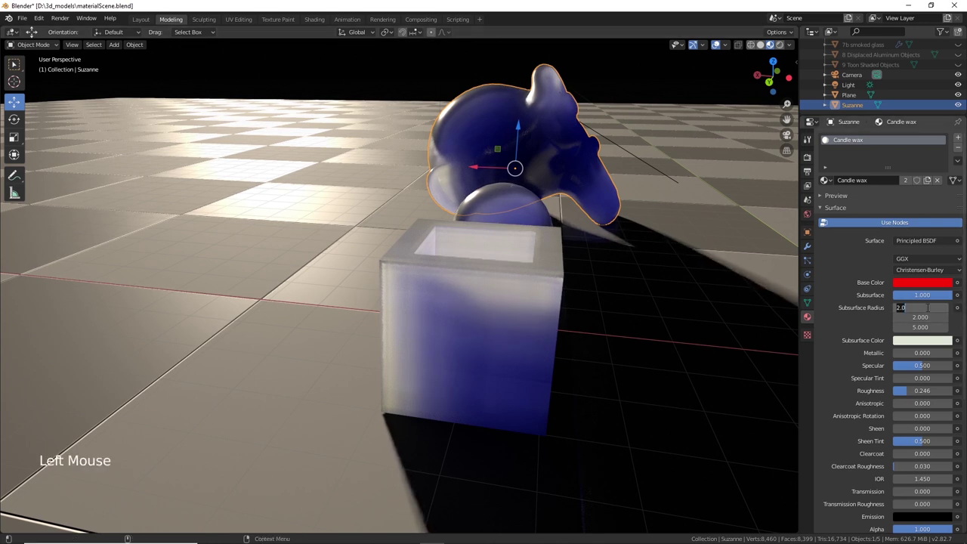
pyautogui.press('BackSpace')
pyautogui.write('2')
pyautogui.press('Return')
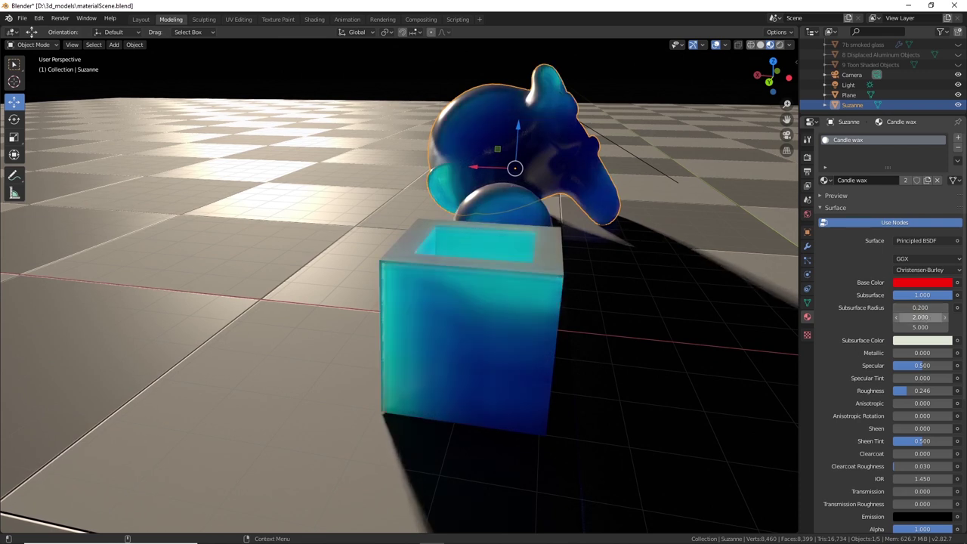
pyautogui.click(925, 317)
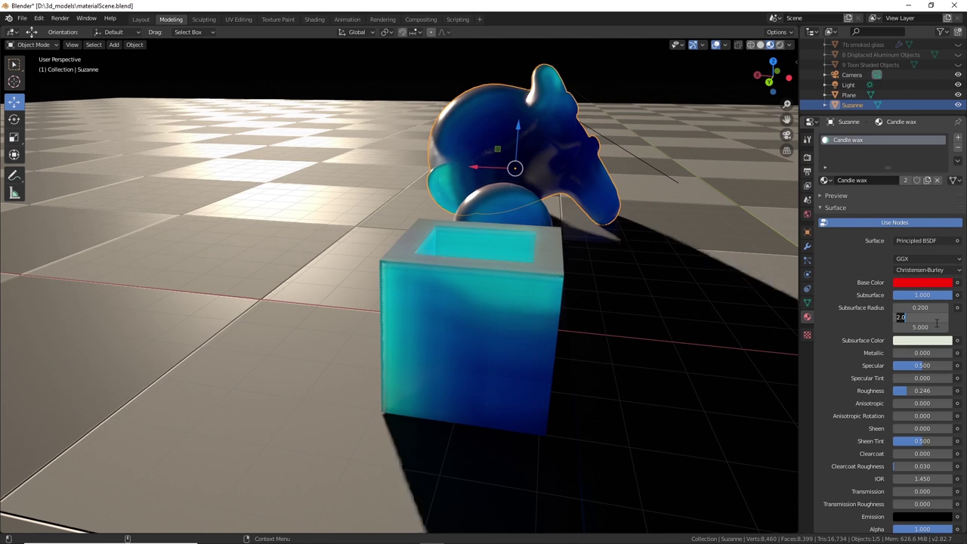
pyautogui.press('Return')
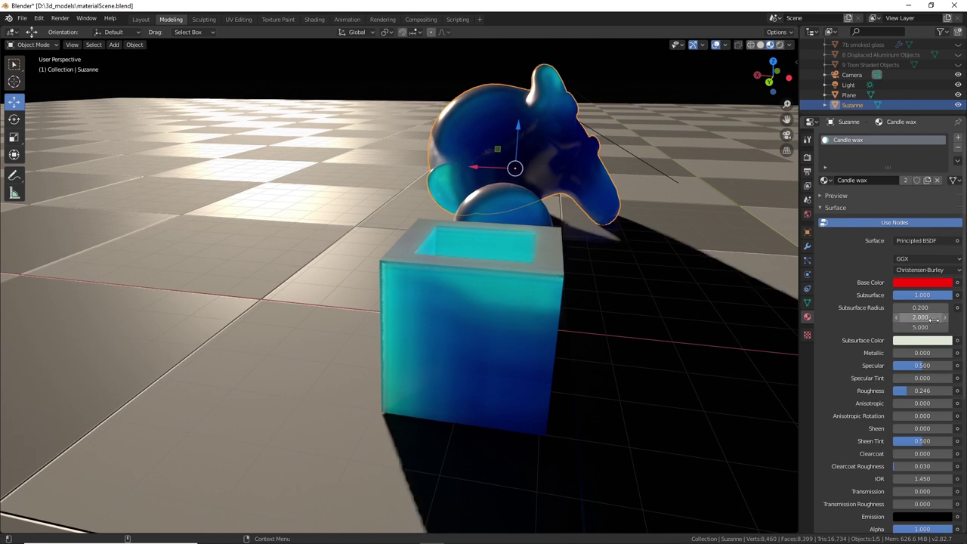
pyautogui.click(932, 318)
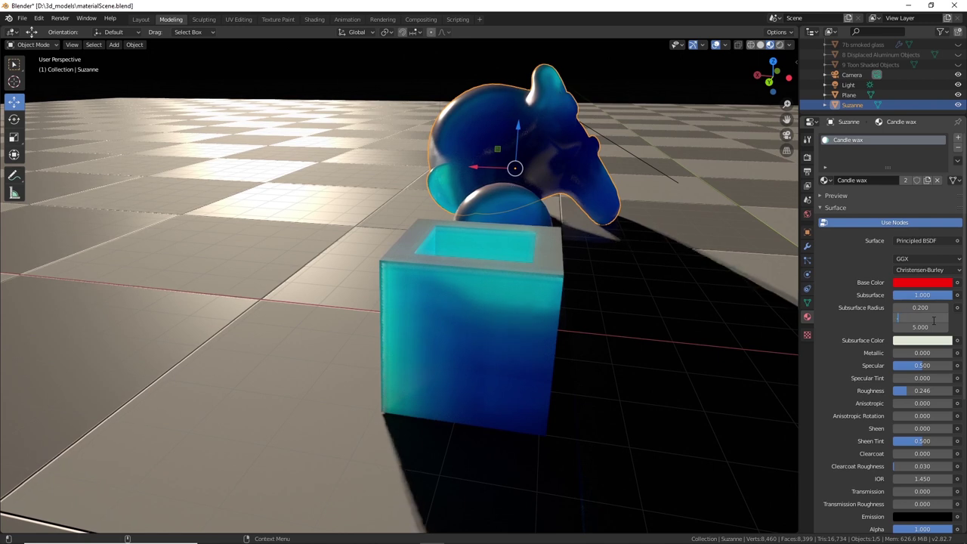
pyautogui.write('0.2')
pyautogui.press('Return')
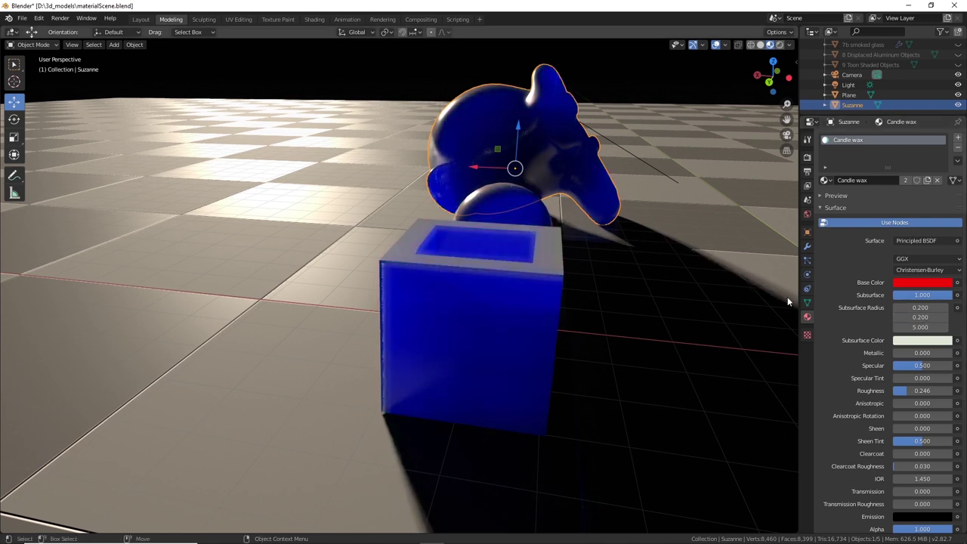
# Lower the blue Subsurface Radius value to 1, and further down to 0.5
pyautogui.click(928, 328)
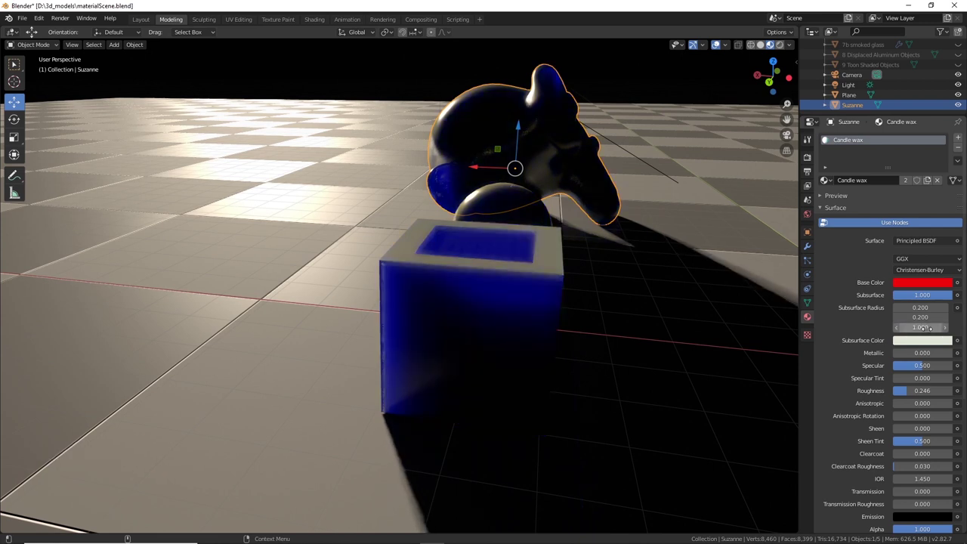
pyautogui.press('Return')
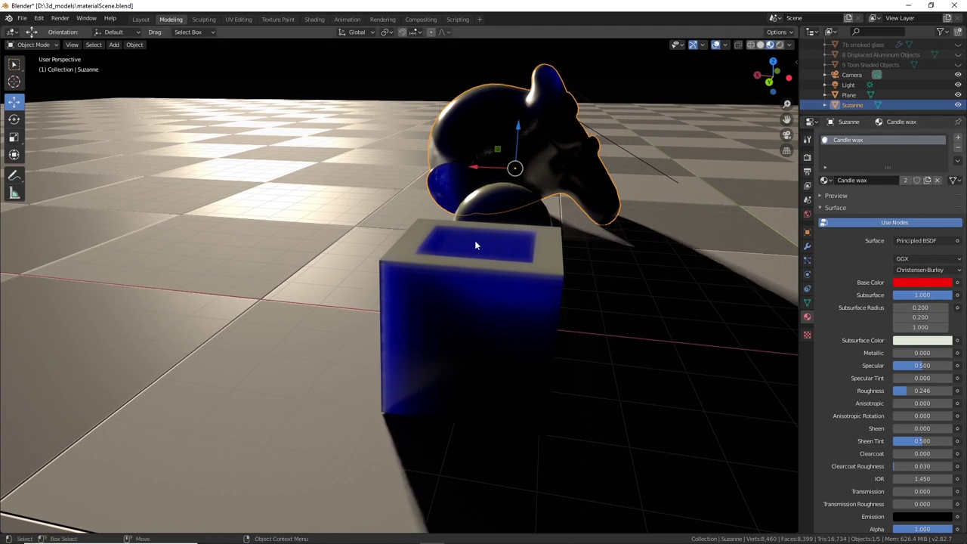
pyautogui.click(926, 326)
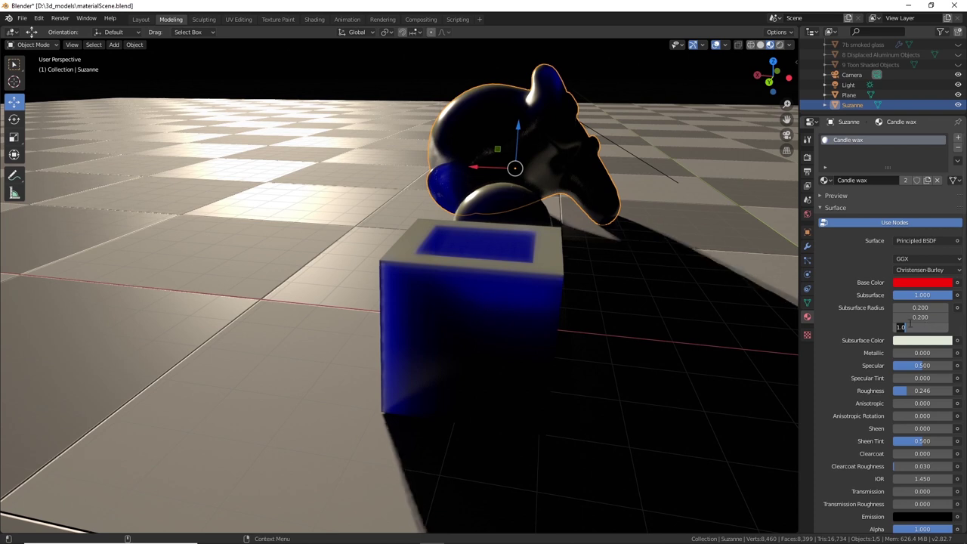
pyautogui.press('BackSpace')
pyautogui.write('0.5')
pyautogui.press('Return')
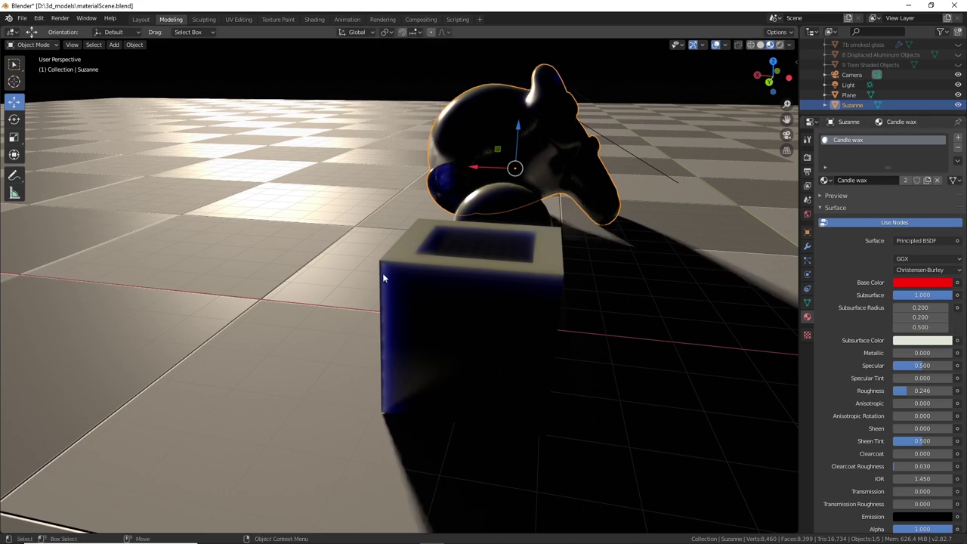
# Inspect the reduced scattering along the cube's edges, on the sphere and on Suzanne's ears from close up and all around
pyautogui.keyDown('alt'); pyautogui.moveTo(423, 349); pyautogui.dragTo(476, 317); pyautogui.keyUp('alt')
pyautogui.scroll(3, 667, 329)
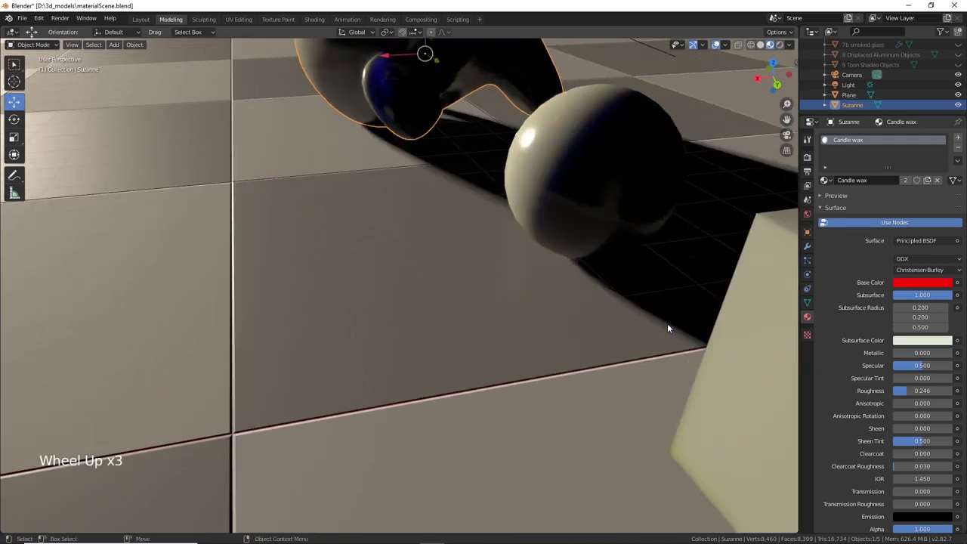
pyautogui.keyDown('alt'); pyautogui.middleClick(666, 305); pyautogui.keyUp('alt')
pyautogui.scroll(-2, 585, 306)
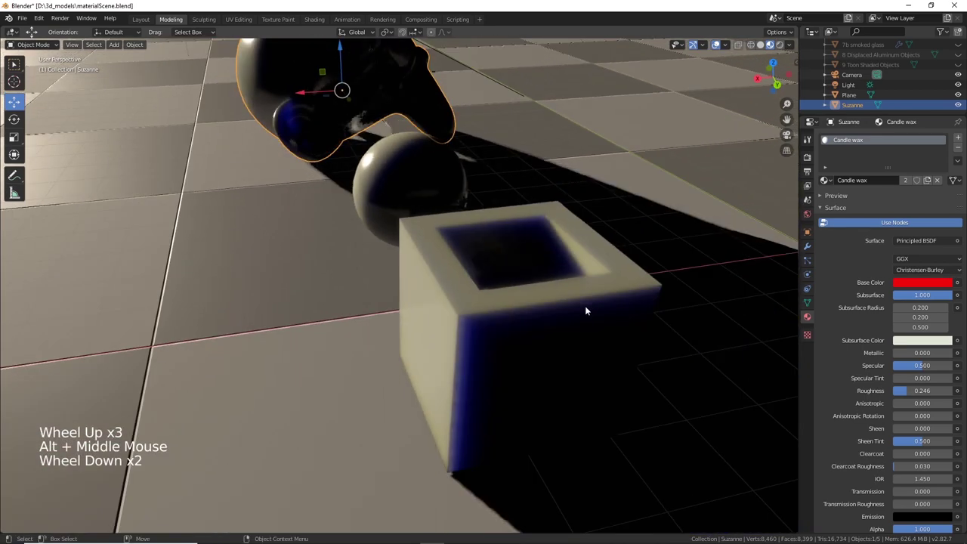
pyautogui.keyDown('alt'); pyautogui.moveTo(587, 266); pyautogui.dragTo(492, 129); pyautogui.keyUp('alt')
pyautogui.keyDown('alt'); pyautogui.middleClick(505, 260); pyautogui.keyUp('alt')
pyautogui.scroll(4, 504, 263)
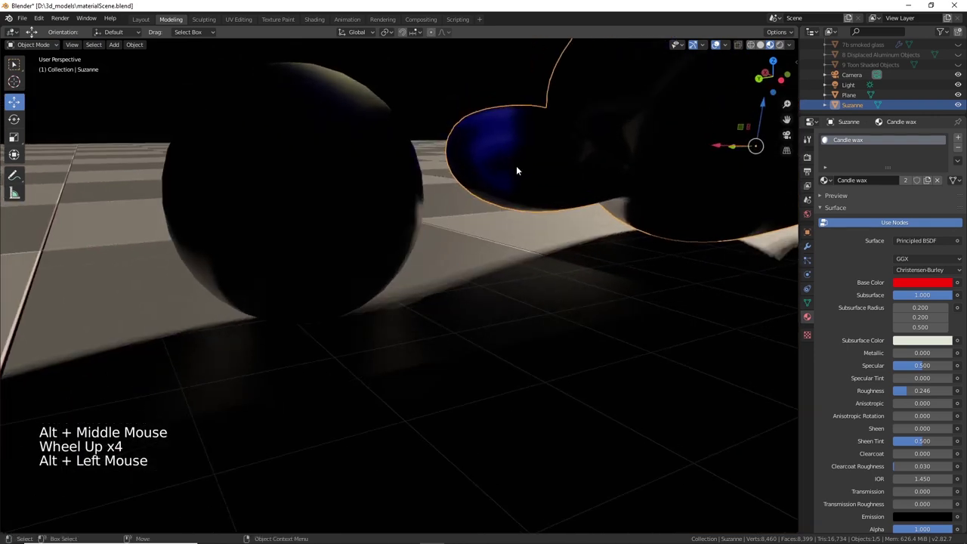
pyautogui.scroll(-3, 539, 170)
pyautogui.keyDown('alt'); pyautogui.moveTo(538, 190); pyautogui.dragTo(538, 217); pyautogui.keyUp('alt')
pyautogui.keyDown('alt'); pyautogui.middleClick(537, 209); pyautogui.keyUp('alt')
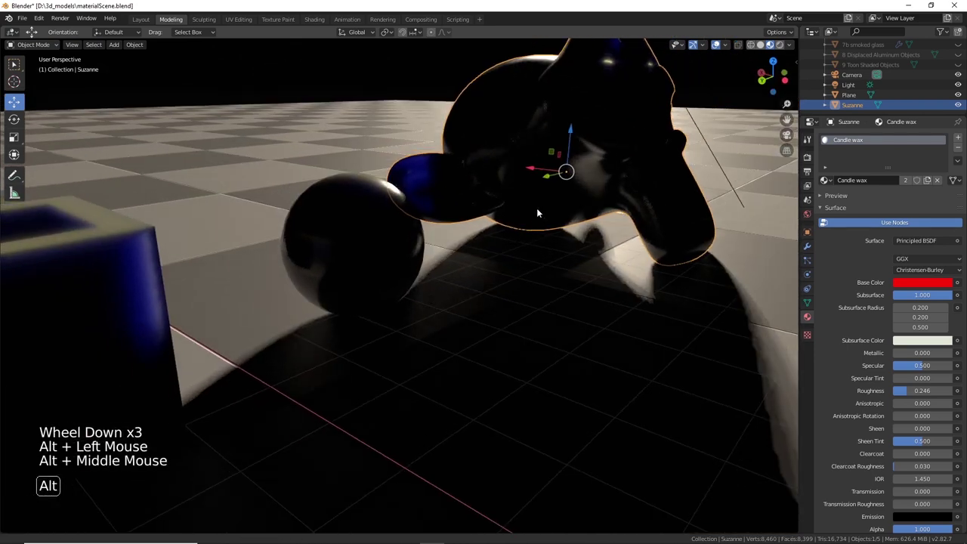
pyautogui.keyDown('alt'); pyautogui.moveTo(469, 261); pyautogui.dragTo(575, 183); pyautogui.keyUp('alt')
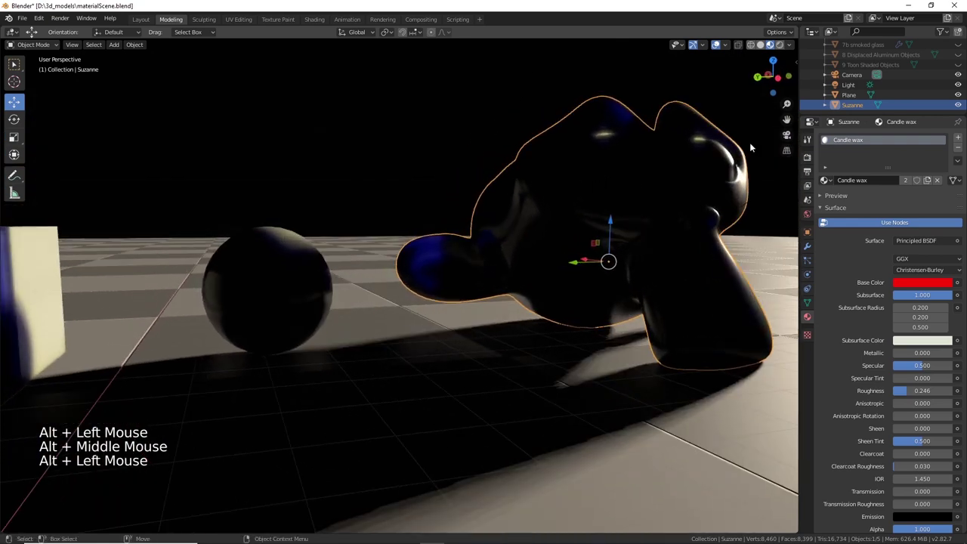
pyautogui.keyDown('alt'); pyautogui.moveTo(725, 282); pyautogui.dragTo(446, 236); pyautogui.keyUp('alt')
pyautogui.keyDown('alt'); pyautogui.middleClick(606, 220); pyautogui.keyUp('alt')
pyautogui.keyDown('alt'); pyautogui.moveTo(606, 220); pyautogui.dragTo(617, 243); pyautogui.keyUp('alt')
pyautogui.keyDown('alt'); pyautogui.middleClick(596, 226); pyautogui.keyUp('alt')
pyautogui.scroll(2, 616, 246)
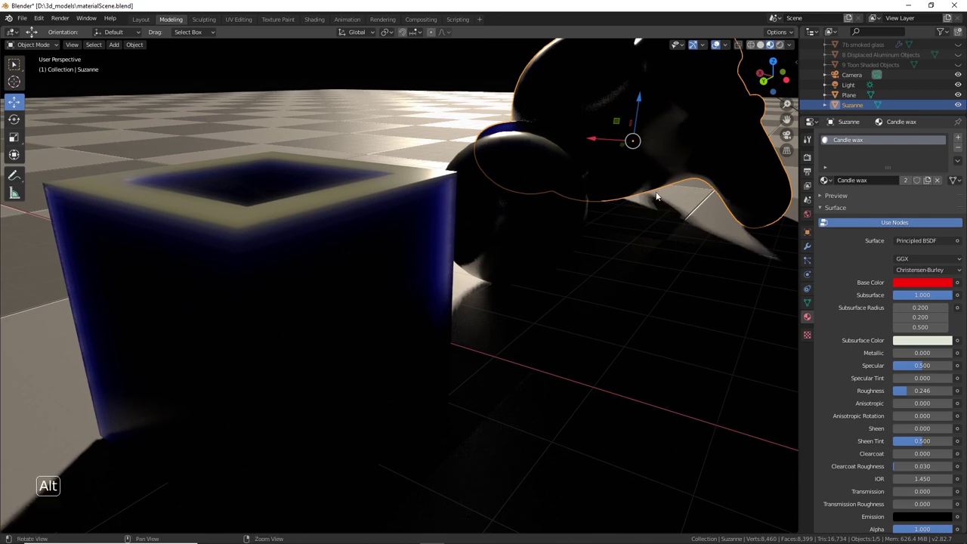
pyautogui.keyDown('alt'); pyautogui.moveTo(547, 143); pyautogui.dragTo(658, 175); pyautogui.keyUp('alt')
pyautogui.keyDown('alt'); pyautogui.moveTo(658, 175); pyautogui.dragTo(612, 187, button='middle'); pyautogui.keyUp('alt')
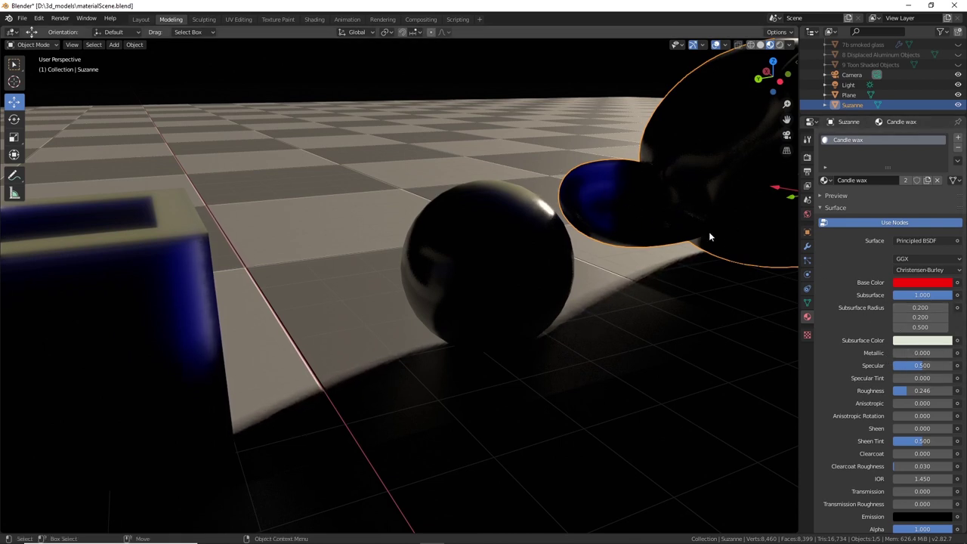
pyautogui.keyDown('alt'); pyautogui.moveTo(717, 220); pyautogui.dragTo(572, 264, button='middle'); pyautogui.keyUp('alt')
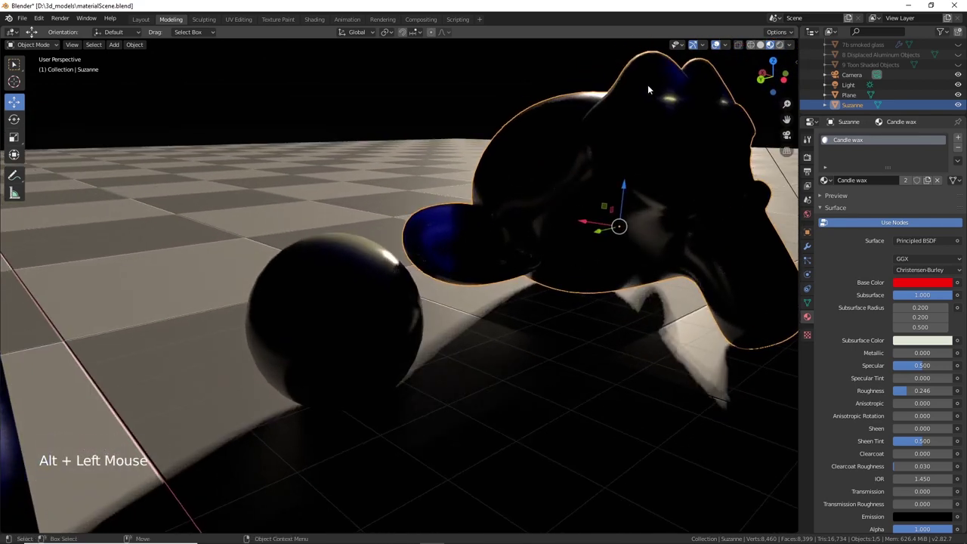
# Raise the red Subsurface Radius value of the Candle wax material to 3
pyautogui.click(929, 308)
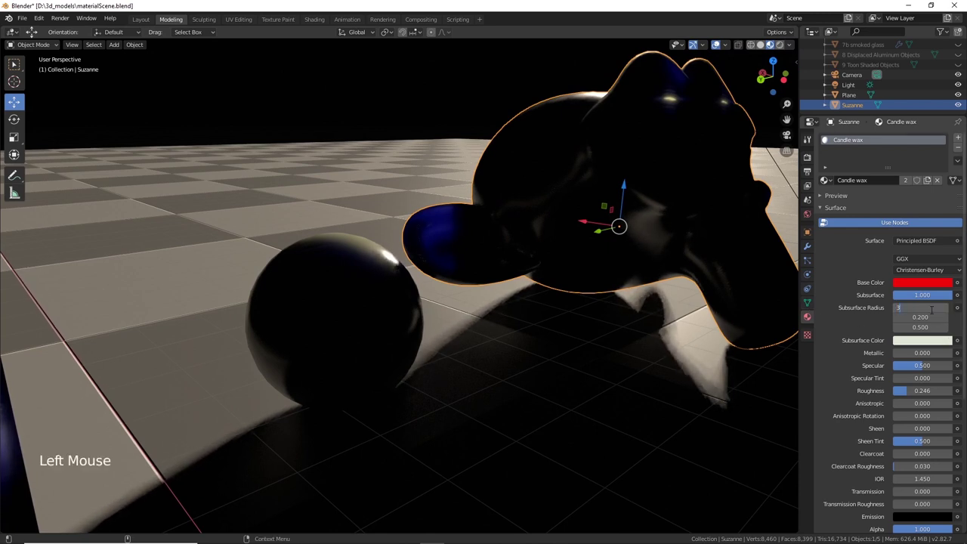
pyautogui.write('3')
pyautogui.click(929, 317)
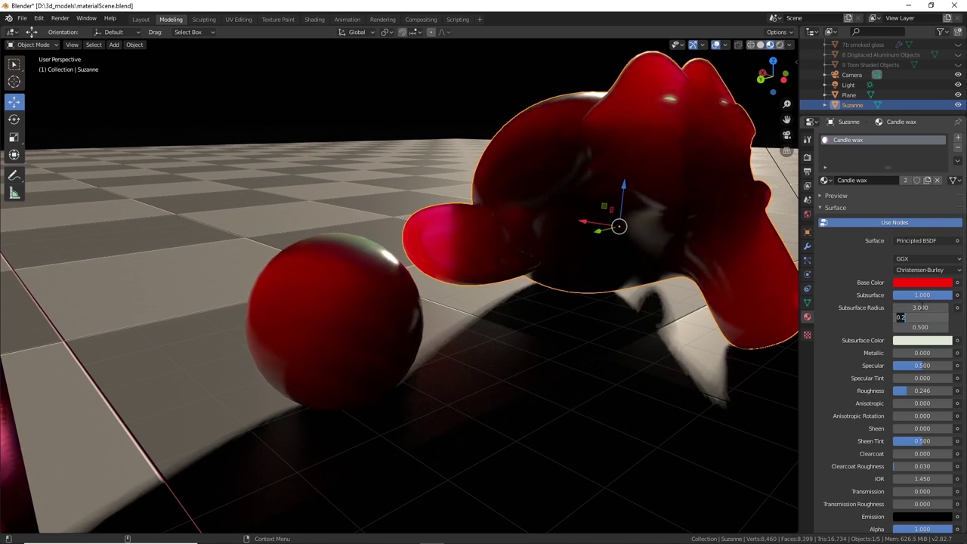
pyautogui.press('Return')
# Set the Subsurface Radius values to 0.3 for red, 0.07 for green and 0.05 for blue
pyautogui.click(922, 308)
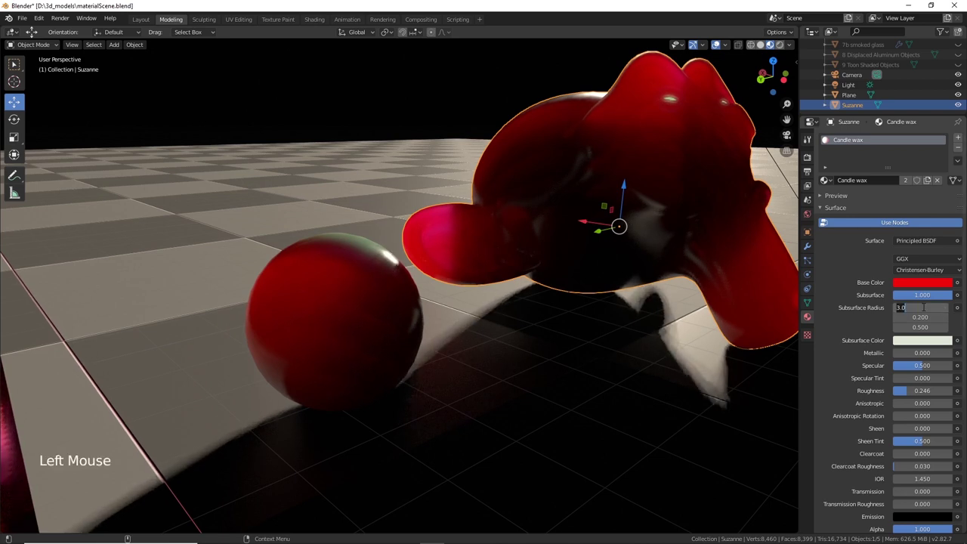
pyautogui.write('0.5')
pyautogui.press('Return')
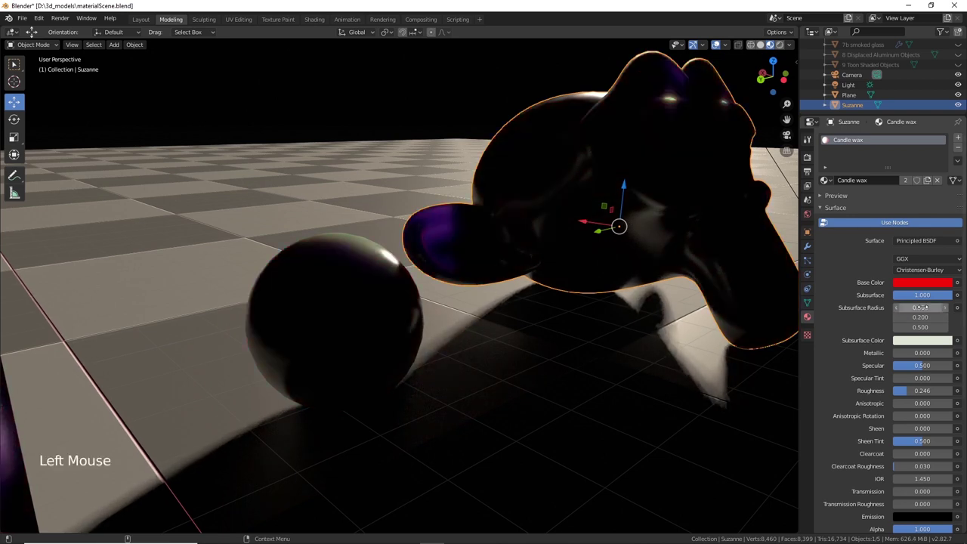
pyautogui.click(929, 316)
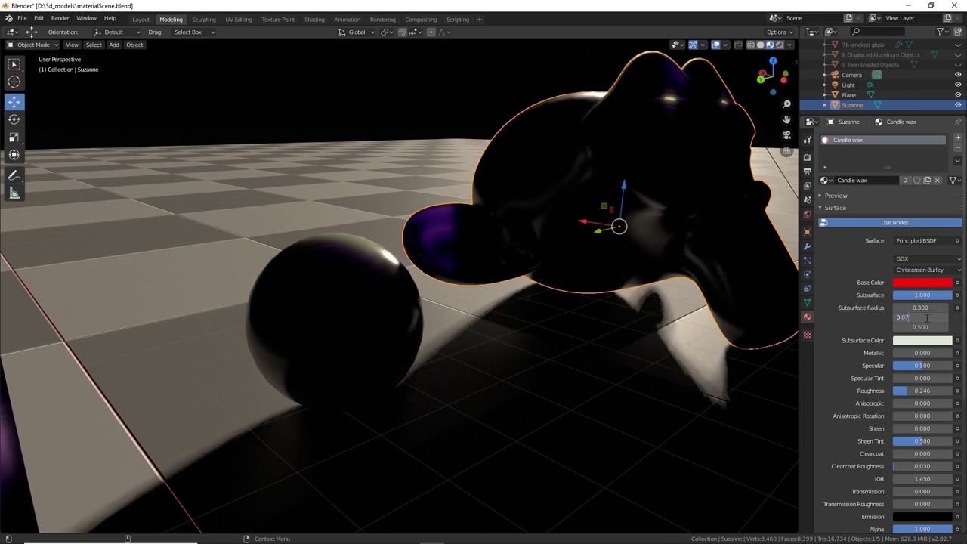
pyautogui.press('Return')
pyautogui.click(921, 327)
pyautogui.write('0')
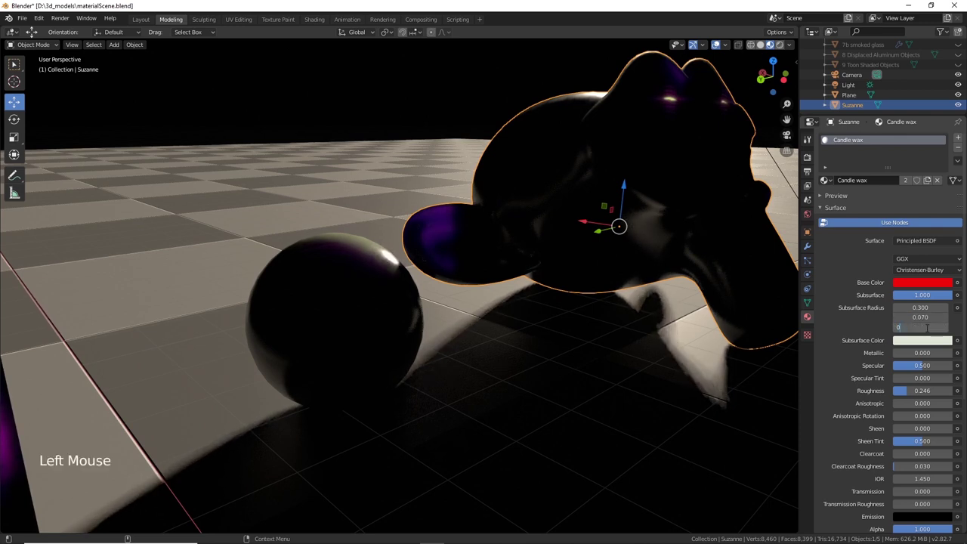
pyautogui.write('.04')
pyautogui.press('Return')
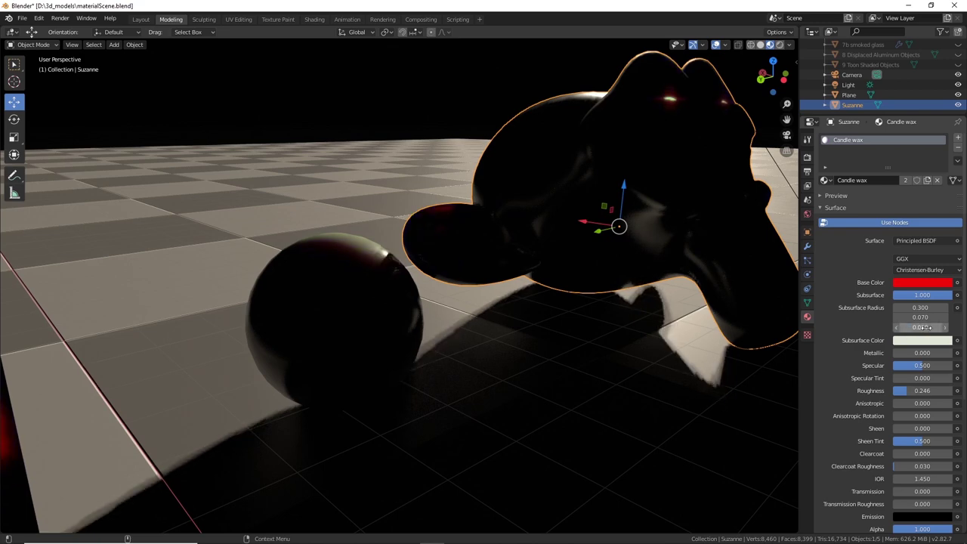
# Change the Subsurface Color of the Candle wax material to a pale pink
pyautogui.keyDown('alt'); pyautogui.moveTo(638, 300); pyautogui.dragTo(491, 282); pyautogui.keyUp('alt')
pyautogui.keyDown('alt'); pyautogui.middleClick(453, 317); pyautogui.keyUp('alt')
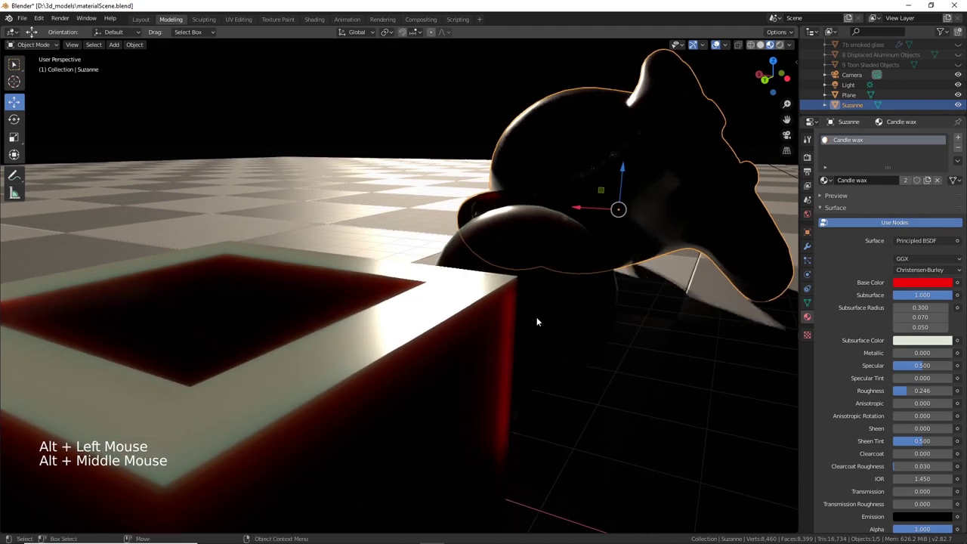
pyautogui.scroll(-3, 555, 314)
pyautogui.keyDown('alt'); pyautogui.moveTo(538, 316); pyautogui.dragTo(511, 325); pyautogui.keyUp('alt')
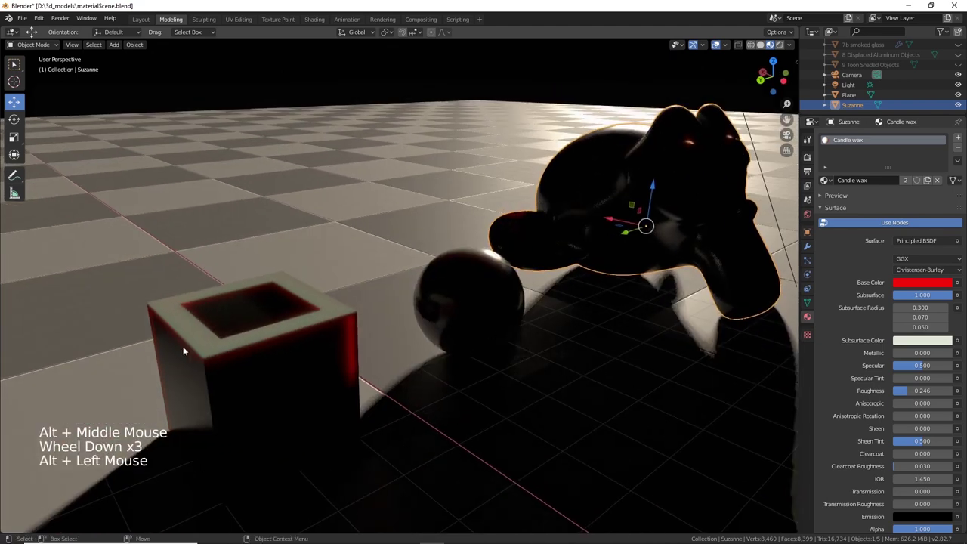
pyautogui.keyDown('alt'); pyautogui.middleClick(308, 321); pyautogui.keyUp('alt')
pyautogui.keyDown('alt'); pyautogui.moveTo(408, 309); pyautogui.dragTo(493, 309); pyautogui.keyUp('alt')
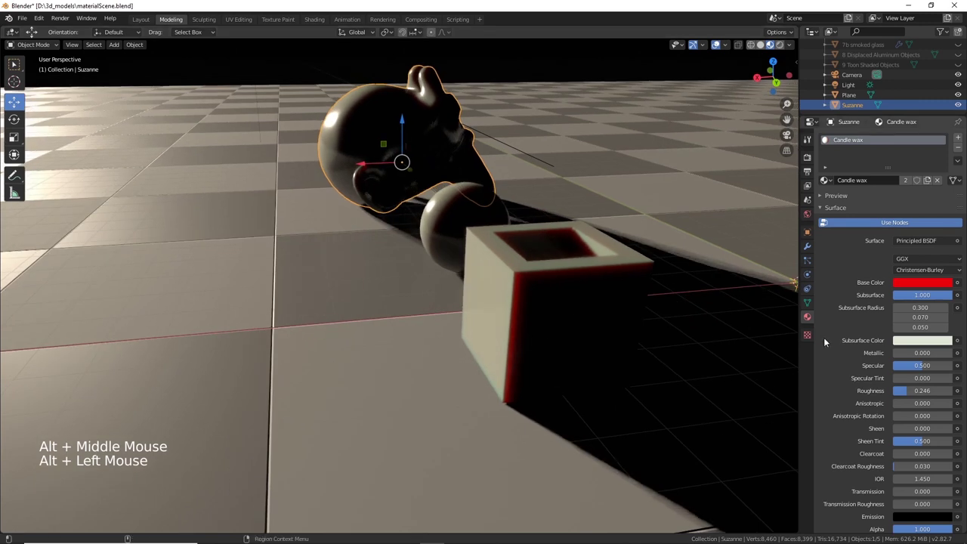
pyautogui.click(930, 345)
pyautogui.moveTo(896, 242); pyautogui.dragTo(896, 236)
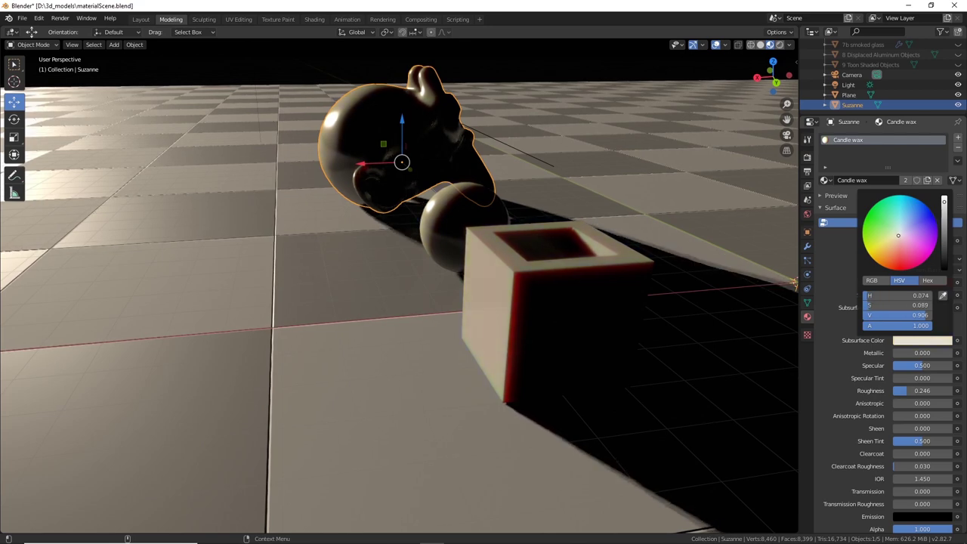
pyautogui.press('alt')
# Set the red Subsurface Radius value to 1 and view the scattering across the cube's shaded side
pyautogui.keyDown('alt'); pyautogui.moveTo(513, 284); pyautogui.dragTo(499, 274); pyautogui.keyUp('alt')
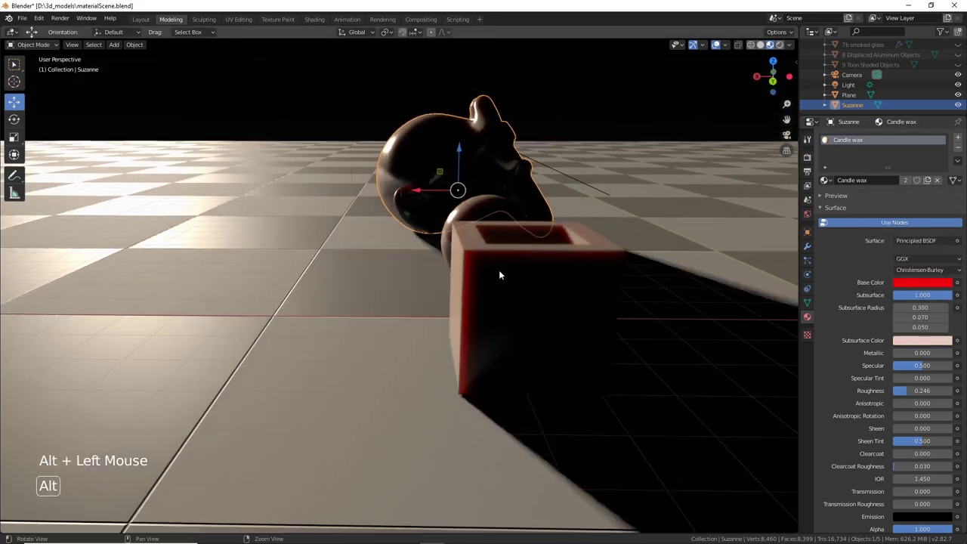
pyautogui.scroll(2, 657, 282)
pyautogui.click(921, 306)
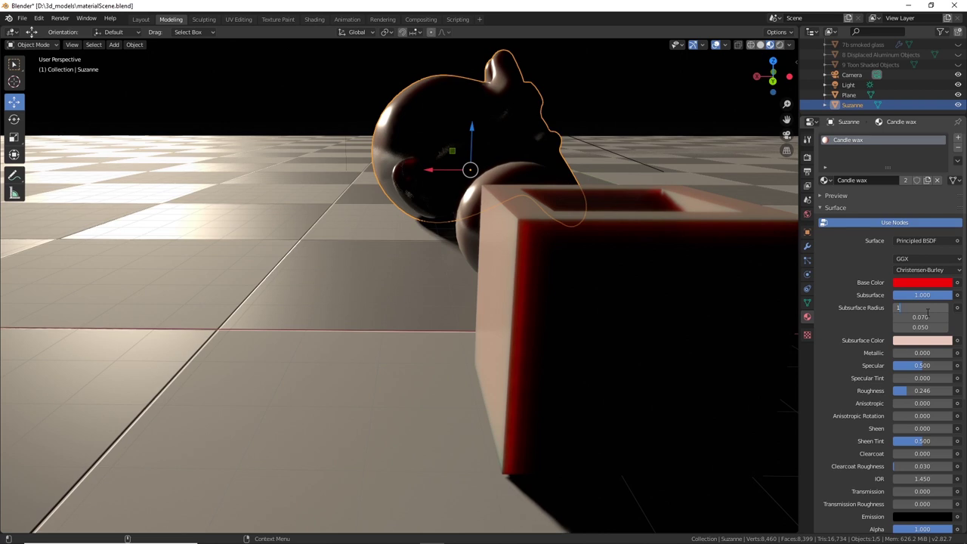
pyautogui.press('Return')
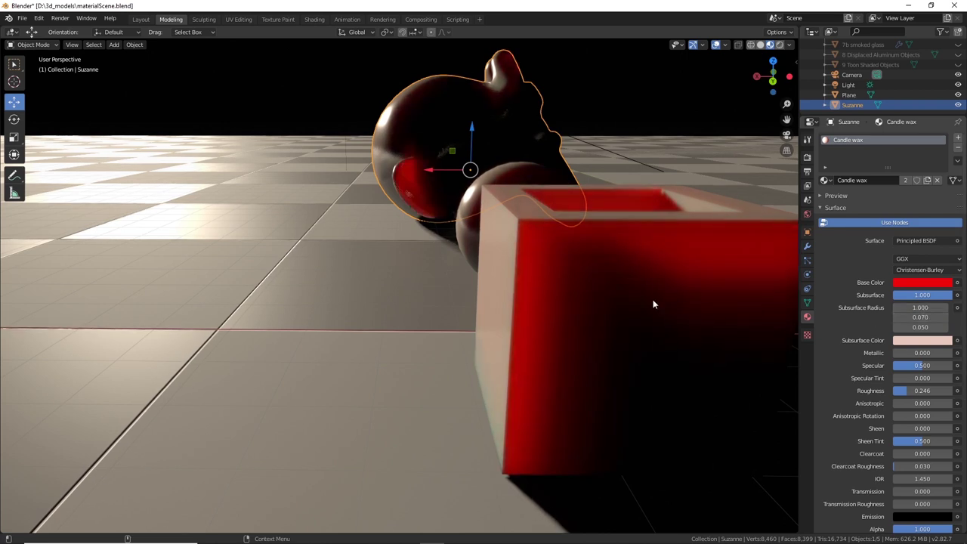
pyautogui.keyDown('alt'); pyautogui.middleClick(675, 319); pyautogui.keyUp('alt')
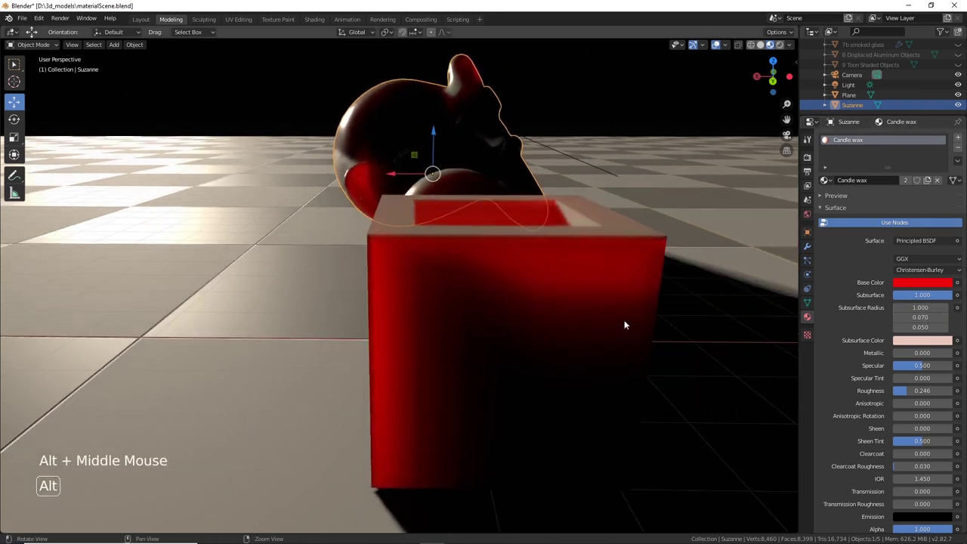
# Set the green Subsurface Radius value to 0.5 and the blue one to 0.3
pyautogui.click(932, 317)
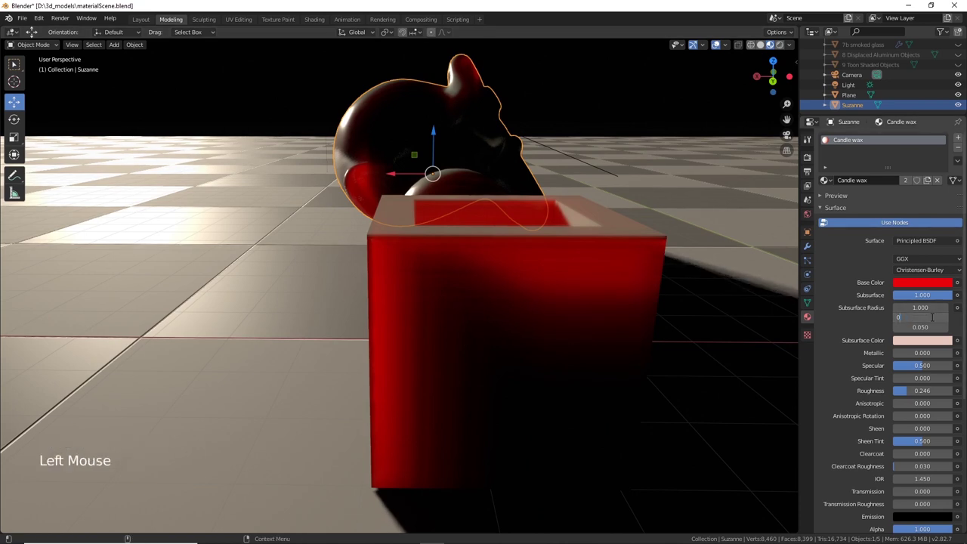
pyautogui.write('0.5')
pyautogui.press('Return')
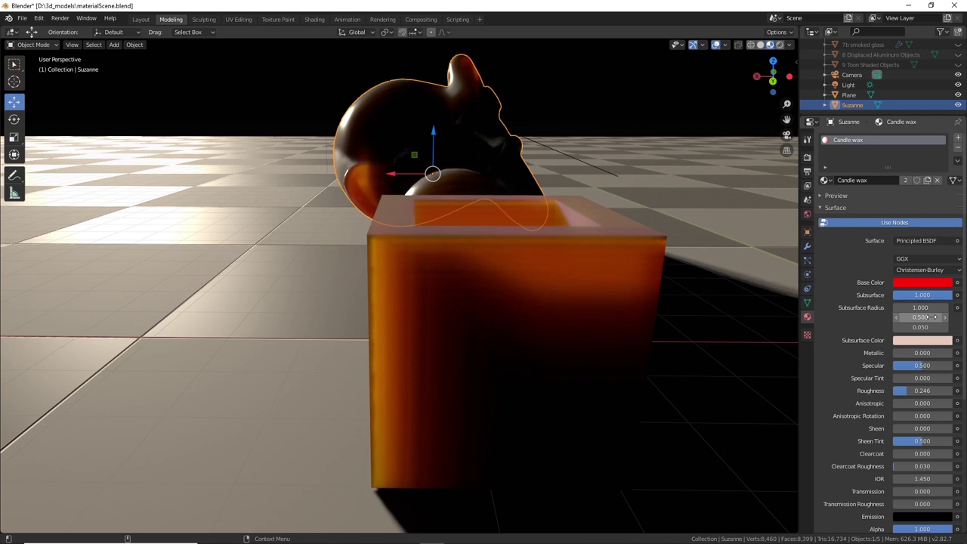
pyautogui.click(926, 328)
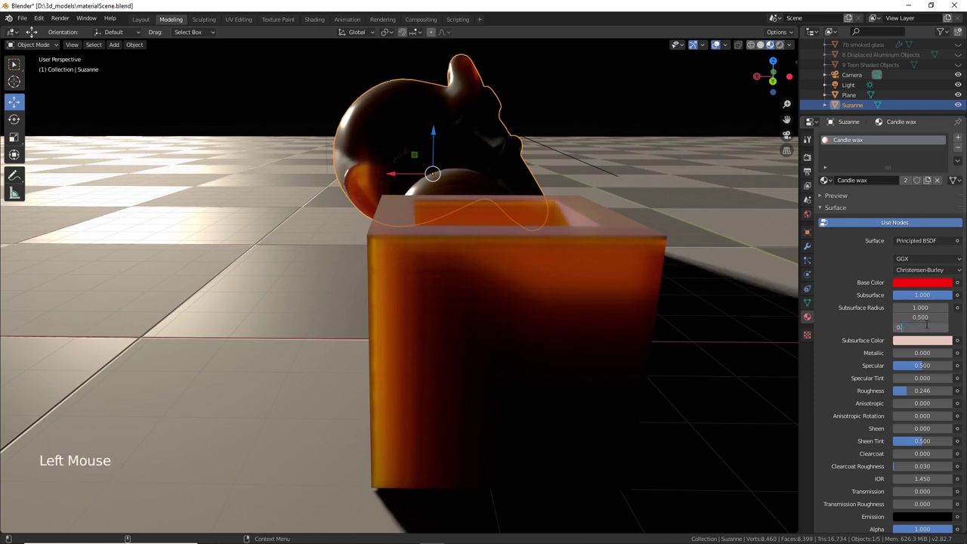
pyautogui.write('0.3')
pyautogui.press('Return')
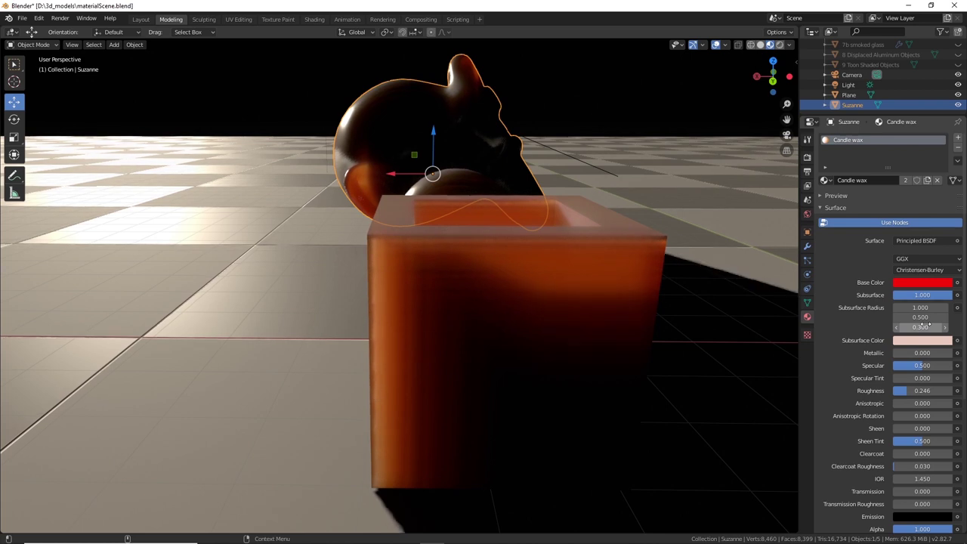
# Raise the green Subsurface Radius to 0.6, reduce it to 0.4, and lower the blue value to 0
pyautogui.click(936, 318)
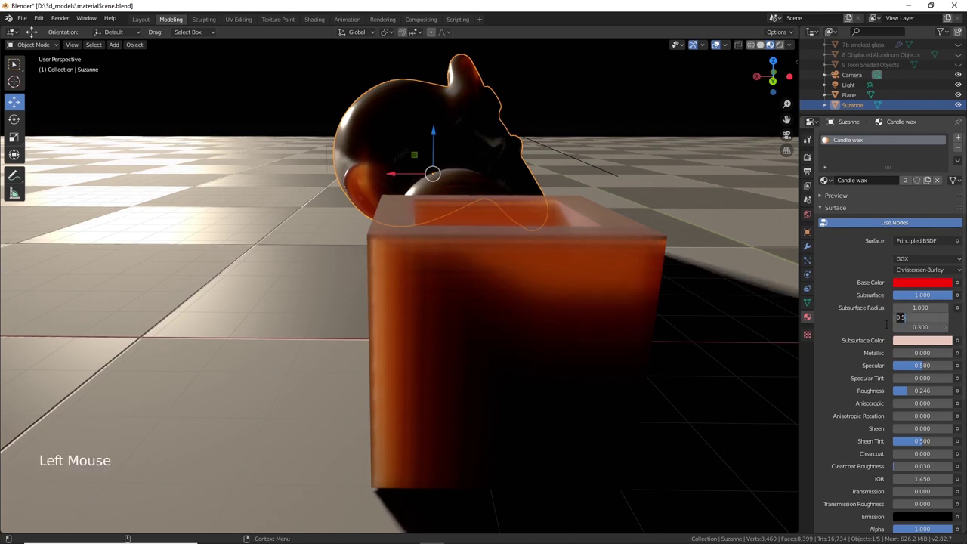
pyautogui.click(945, 318)
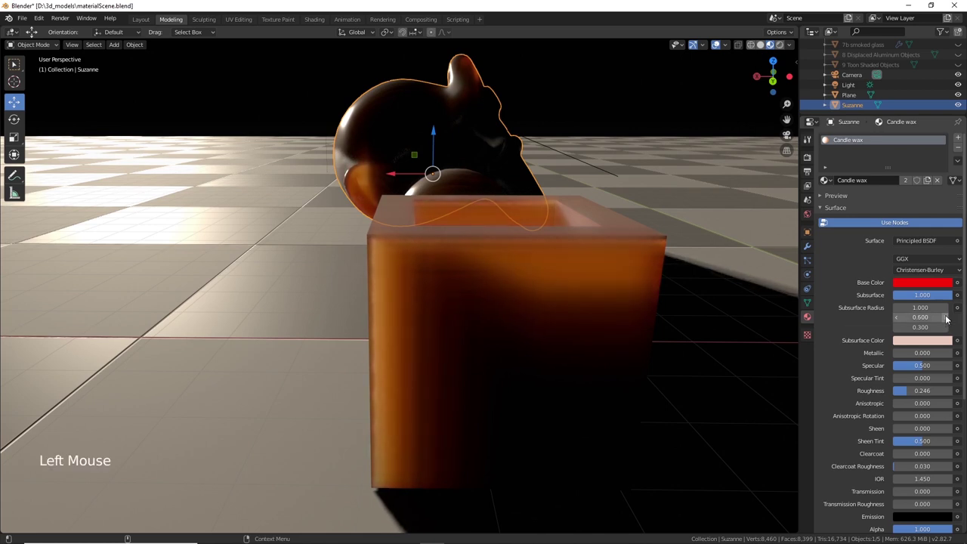
pyautogui.click(896, 318)
pyautogui.click(896, 319)
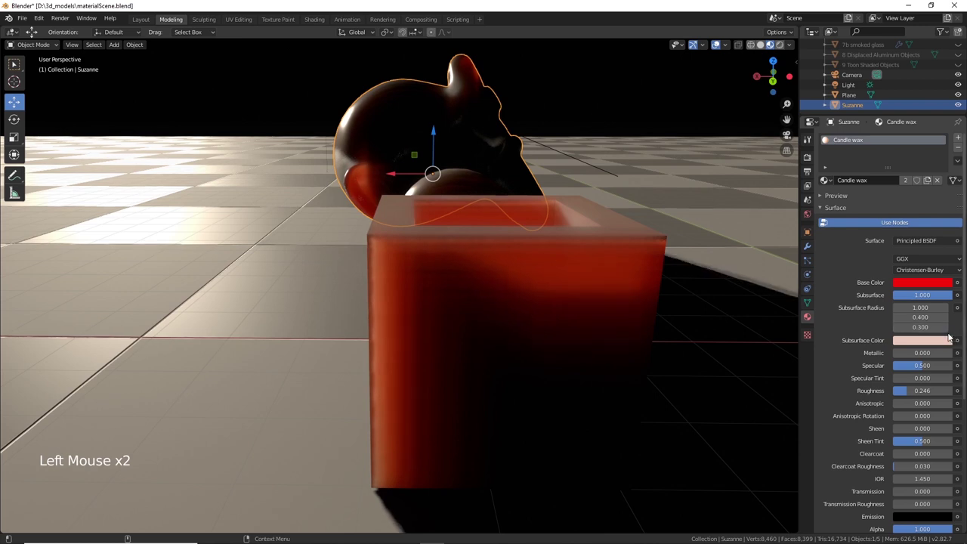
pyautogui.click(898, 330)
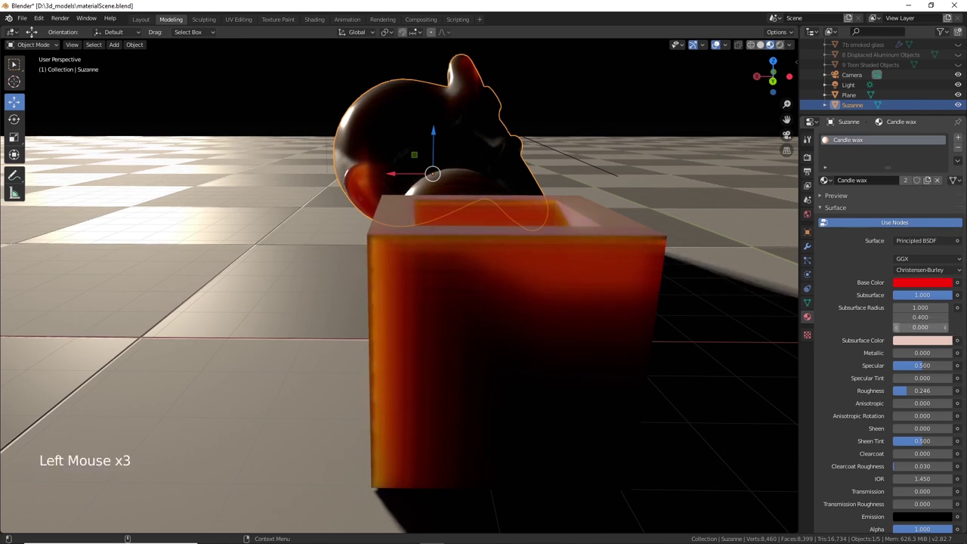
pyautogui.click(898, 330)
# Lower the red Subsurface Radius value to 0.8, and raise it again up to 1.2
pyautogui.keyDown('alt'); pyautogui.moveTo(461, 265); pyautogui.dragTo(375, 266); pyautogui.keyUp('alt')
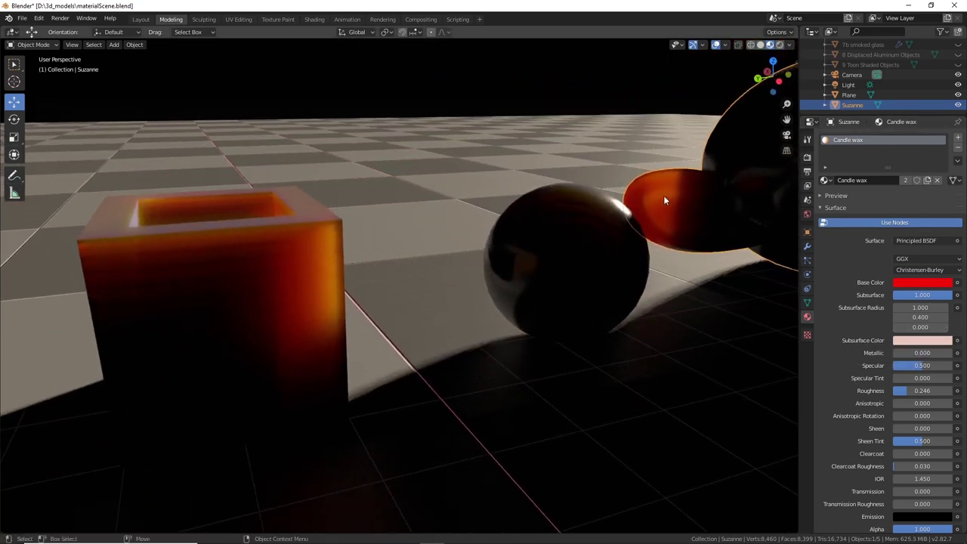
pyautogui.click(898, 309)
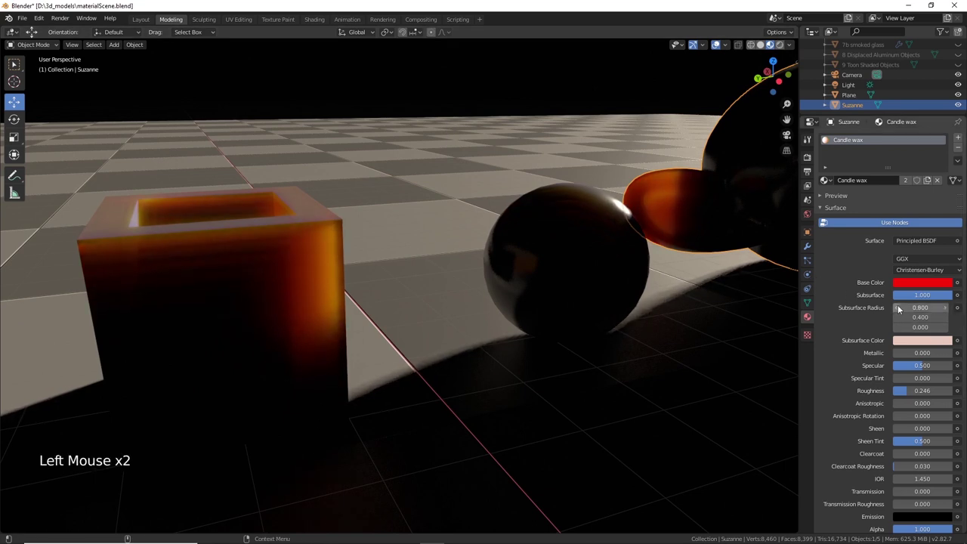
pyautogui.click(944, 309)
# Examine the scattering on the cube's edges and hollow, the sphere and Suzanne's ears from several angles
pyautogui.keyDown('alt'); pyautogui.moveTo(630, 332); pyautogui.dragTo(669, 339); pyautogui.keyUp('alt')
pyautogui.moveTo(591, 330)
pyautogui.keyDown('alt'); pyautogui.mouseDown()
pyautogui.moveTo(622, 322)
pyautogui.moveTo(596, 336)
pyautogui.mouseUp(); pyautogui.keyUp('alt')
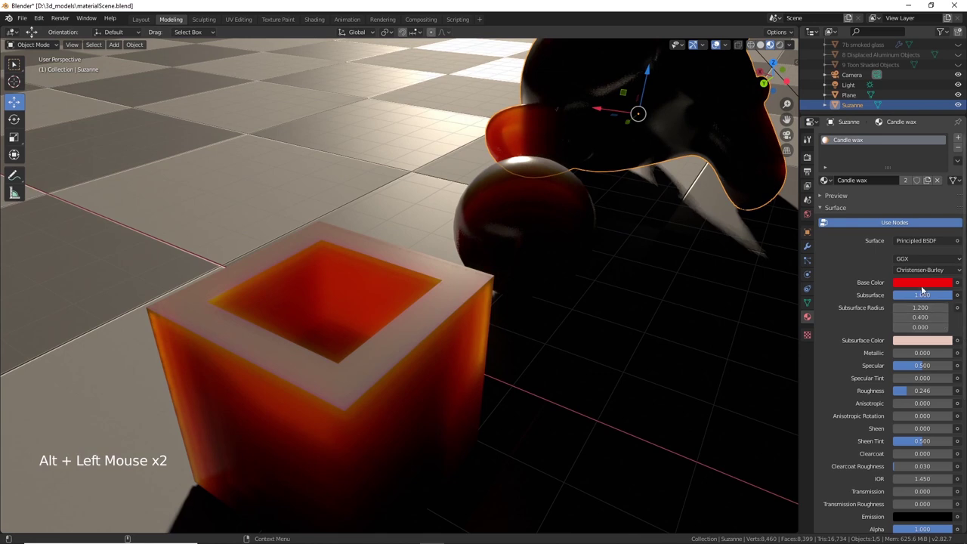
pyautogui.keyDown('alt'); pyautogui.moveTo(497, 282); pyautogui.dragTo(484, 301); pyautogui.keyUp('alt')
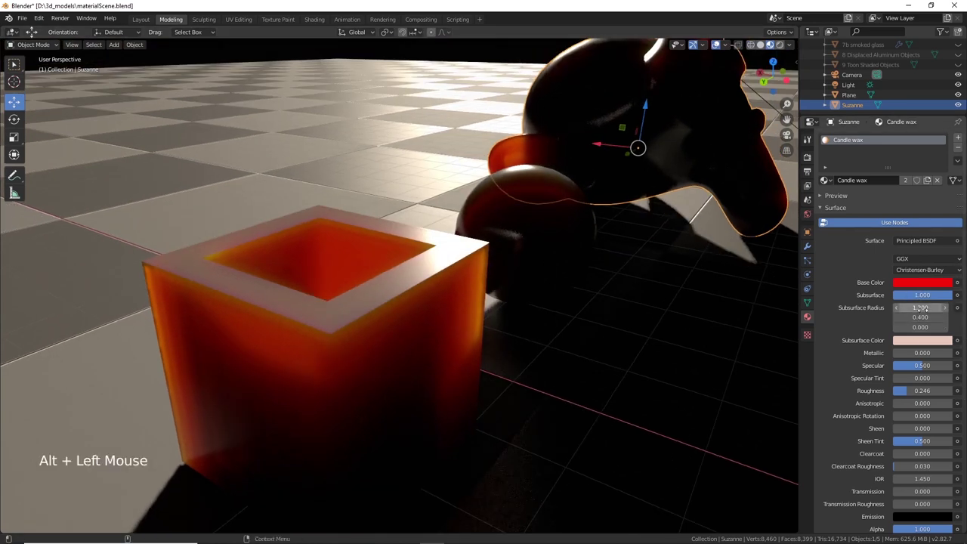
pyautogui.keyDown('alt'); pyautogui.moveTo(495, 177); pyautogui.dragTo(505, 203); pyautogui.keyUp('alt')
pyautogui.keyDown('alt'); pyautogui.moveTo(617, 194); pyautogui.dragTo(665, 195); pyautogui.keyUp('alt')
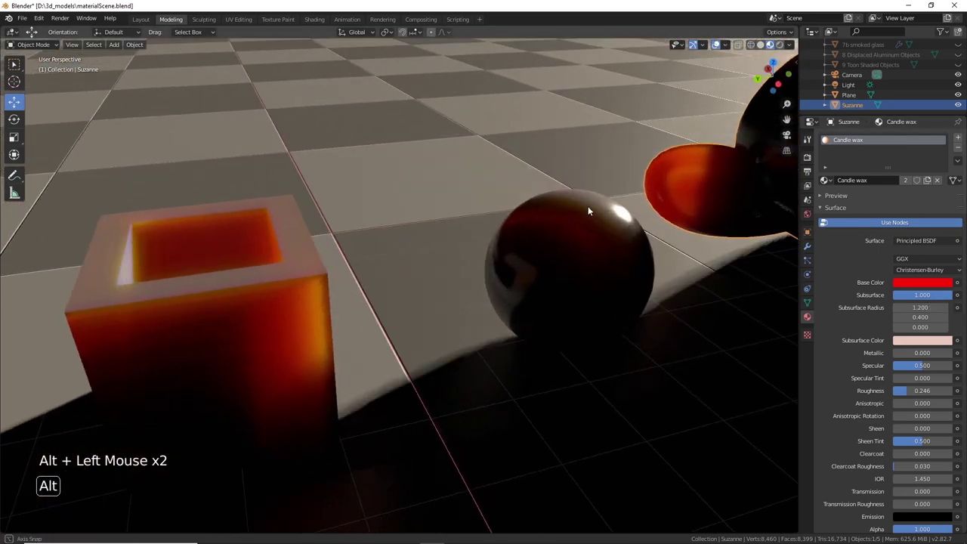
pyautogui.keyDown('alt'); pyautogui.middleClick(532, 210); pyautogui.keyUp('alt')
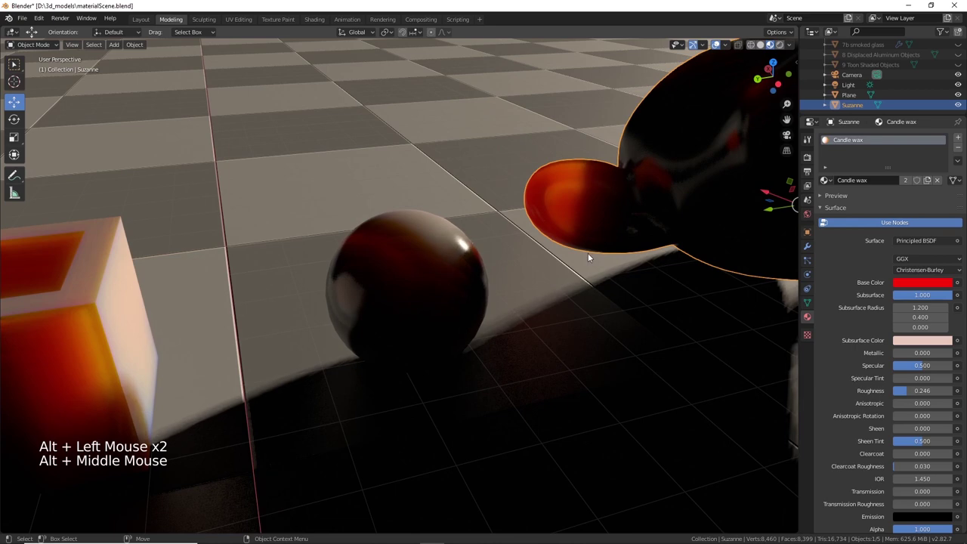
pyautogui.keyDown('alt'); pyautogui.moveTo(535, 263); pyautogui.dragTo(594, 195); pyautogui.keyUp('alt')
pyautogui.keyDown('alt'); pyautogui.middleClick(594, 195); pyautogui.keyUp('alt')
pyautogui.scroll(-2, 594, 195)
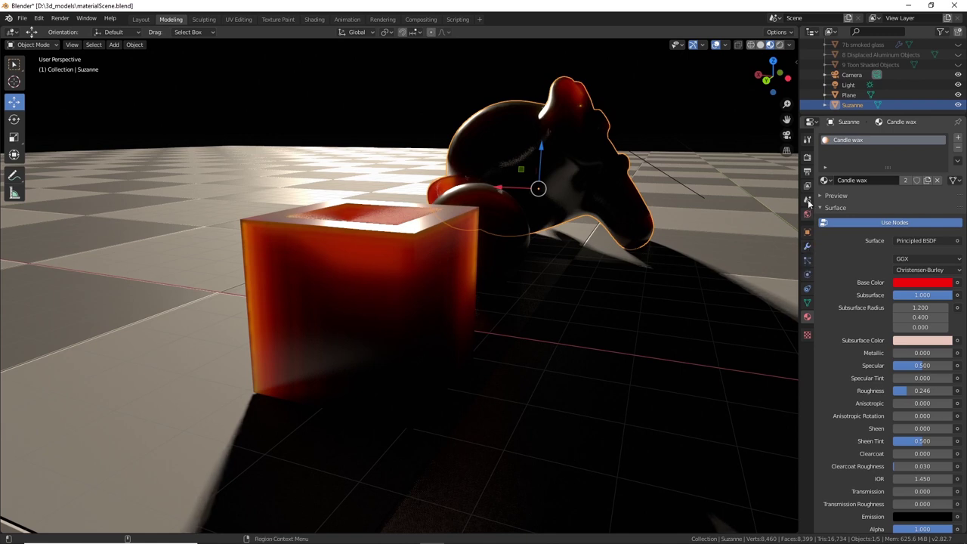
# Try fewer Subsurface Scattering samples in the Eevee render settings, such as 23, and return the value to 32
pyautogui.click(808, 158)
pyautogui.doubleClick(924, 257)
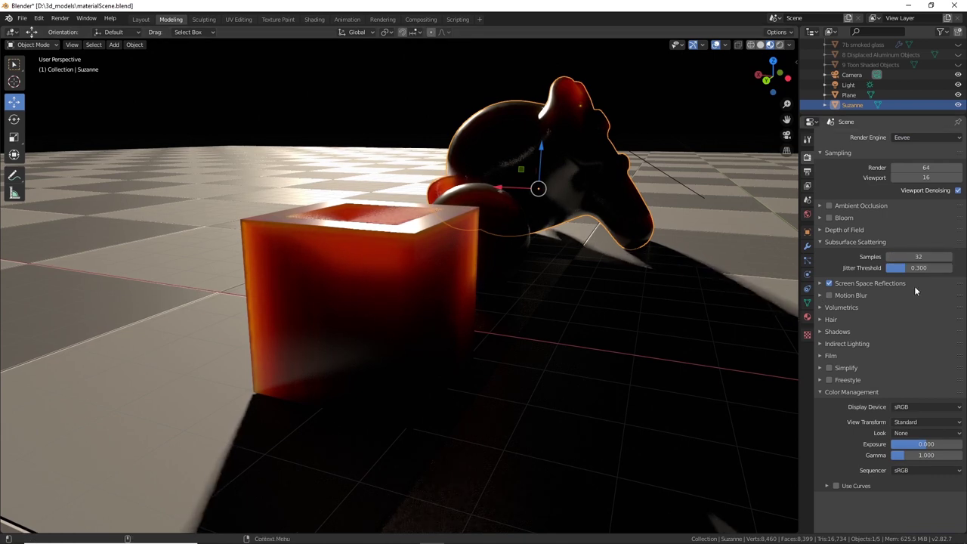
pyautogui.click(918, 257)
pyautogui.moveTo(918, 256); pyautogui.dragTo(913, 257)
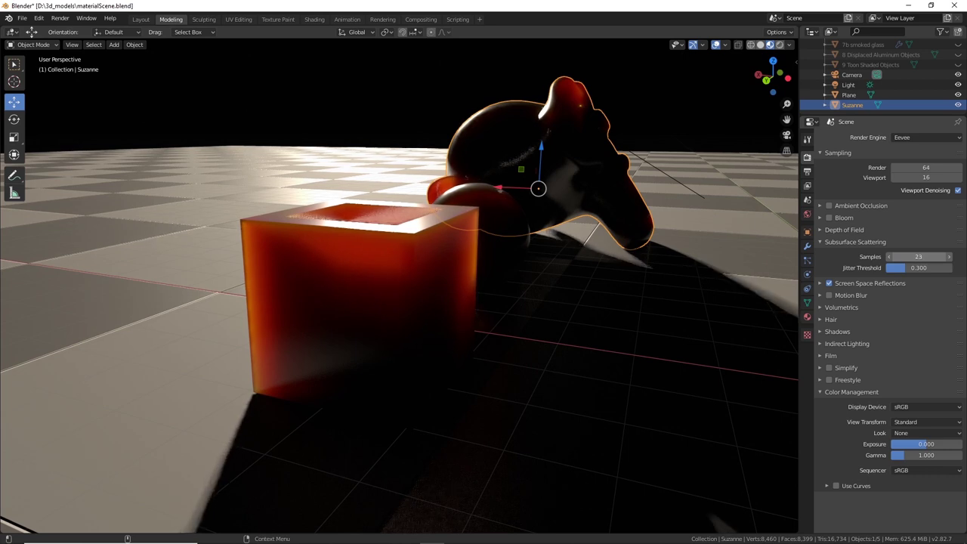
pyautogui.moveTo(914, 256)
pyautogui.mouseDown()
pyautogui.moveTo(925, 256)
pyautogui.moveTo(904, 256)
pyautogui.moveTo(928, 256)
pyautogui.mouseUp()
# Select the cube and sphere object and show its Candle wax material's Settings down to the Subsurface Translucency option
pyautogui.keyDown('alt'); pyautogui.moveTo(281, 268); pyautogui.dragTo(469, 296); pyautogui.keyUp('alt')
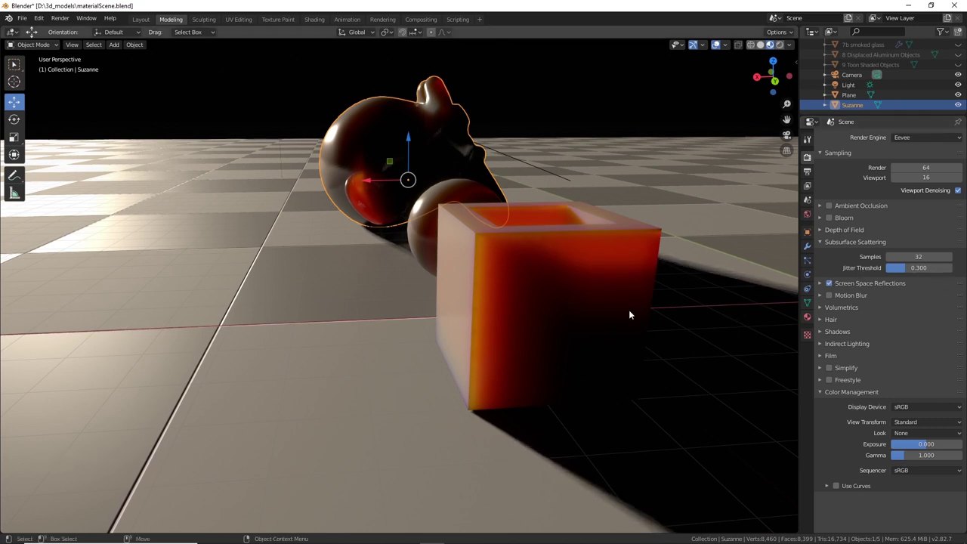
pyautogui.scroll(-4, 921, 275)
pyautogui.click(563, 287)
pyautogui.doubleClick(806, 316)
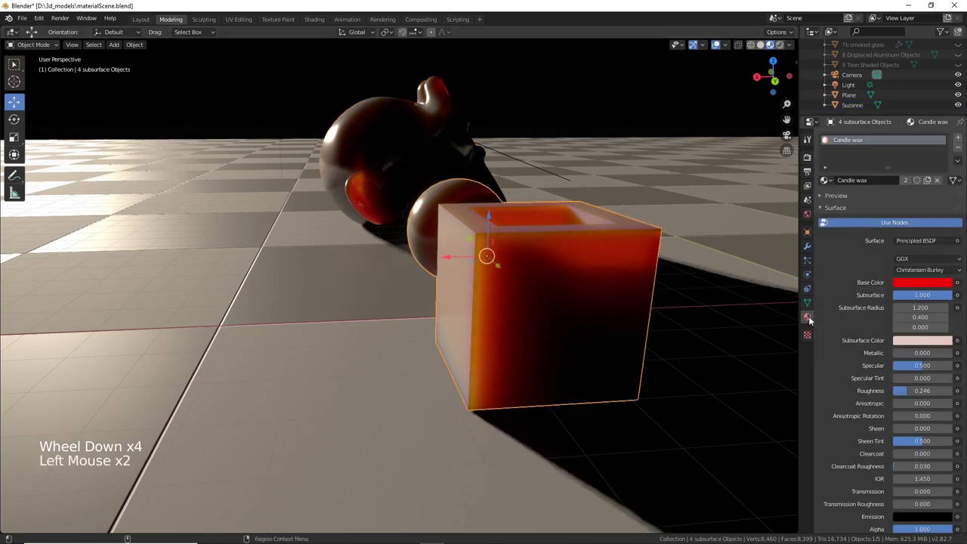
pyautogui.scroll(-14, 883, 376)
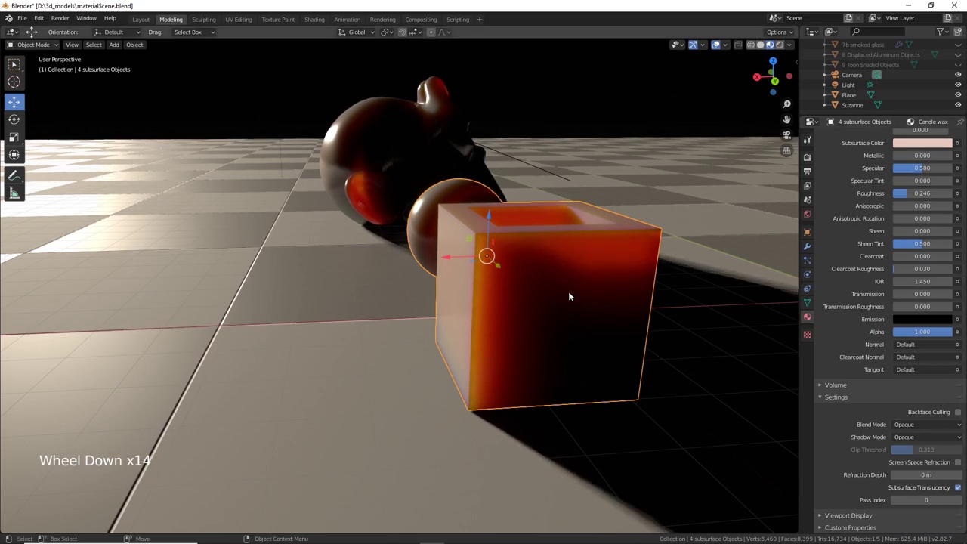
# Turn off Subsurface Translucency for the Candle wax material and examine the shaded sides of the cube, sphere and Suzanne
pyautogui.click(958, 487)
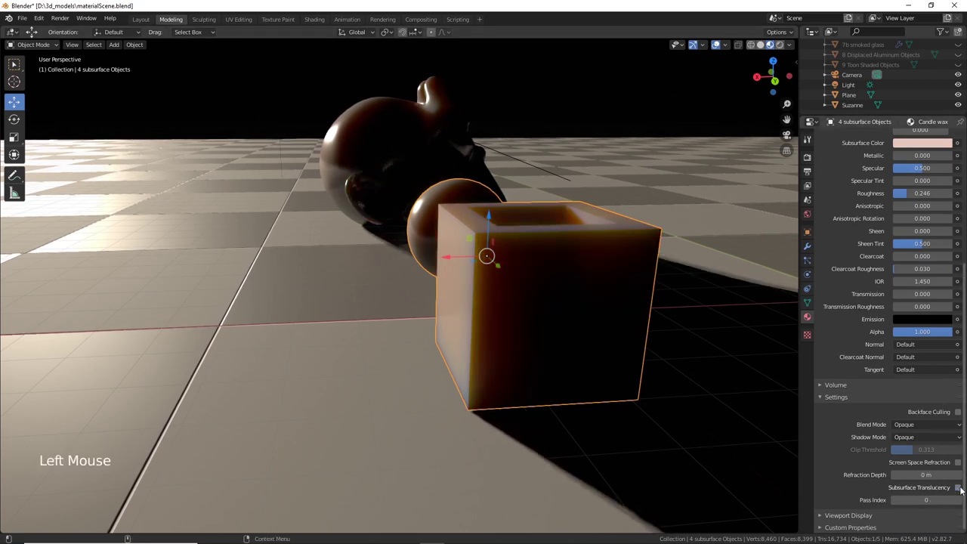
pyautogui.keyDown('alt'); pyautogui.moveTo(531, 341); pyautogui.dragTo(363, 227); pyautogui.keyUp('alt')
pyautogui.keyDown('alt'); pyautogui.moveTo(510, 242); pyautogui.dragTo(533, 250); pyautogui.keyUp('alt')
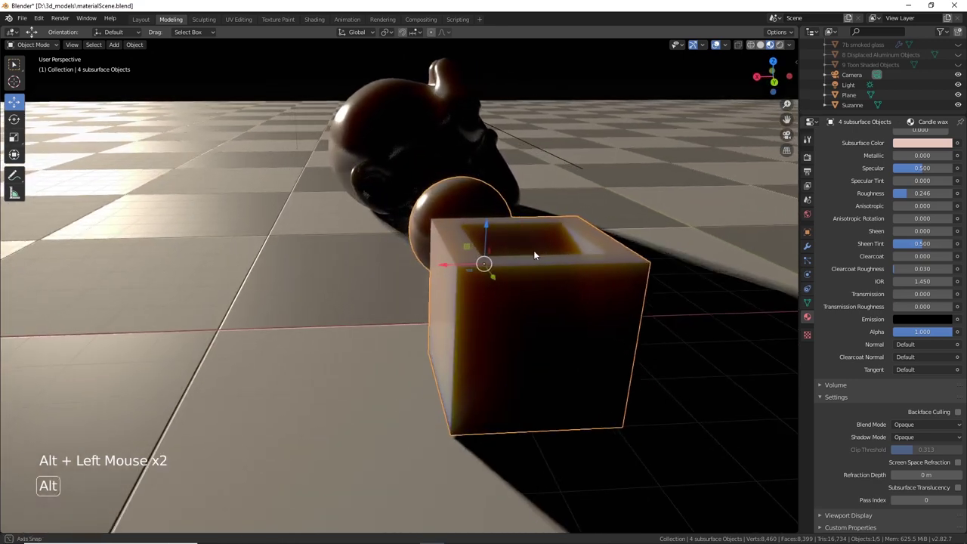
pyautogui.moveTo(518, 331)
pyautogui.keyDown('alt'); pyautogui.mouseDown()
pyautogui.moveTo(561, 328)
pyautogui.moveTo(528, 323)
pyautogui.mouseUp(); pyautogui.keyUp('alt')
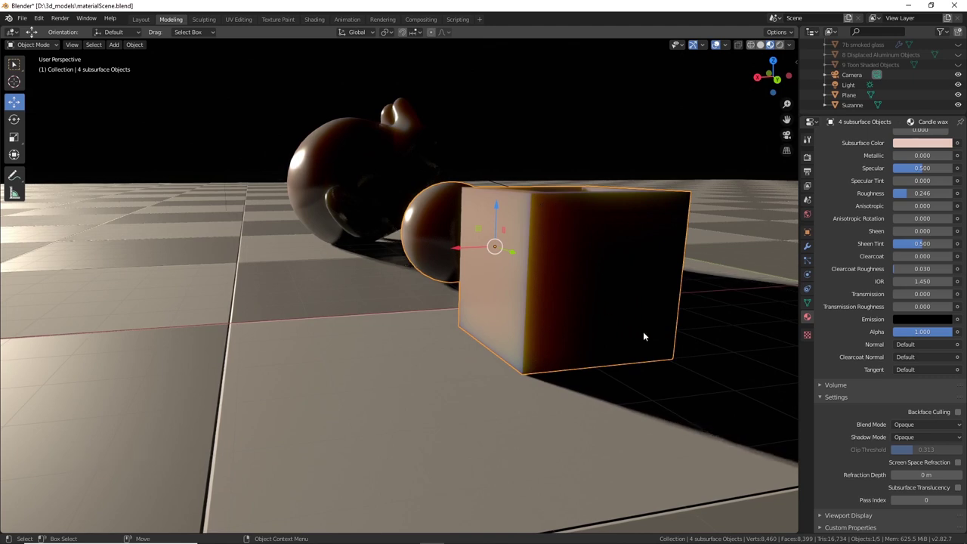
pyautogui.press('KP_0')
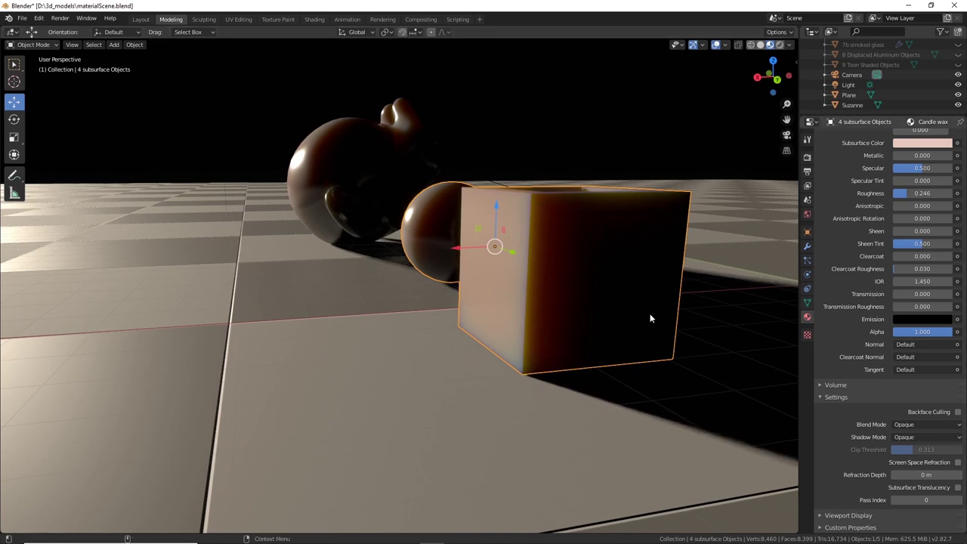
pyautogui.press('KP_0')
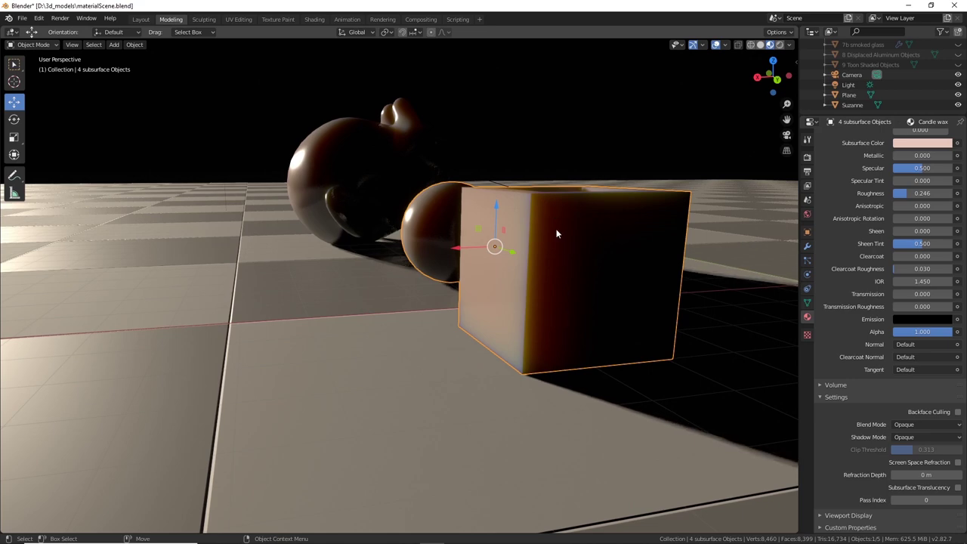
pyautogui.keyDown('alt'); pyautogui.moveTo(629, 284); pyautogui.dragTo(627, 244); pyautogui.keyUp('alt')
pyautogui.keyDown('alt'); pyautogui.moveTo(550, 265); pyautogui.dragTo(745, 375); pyautogui.keyUp('alt')
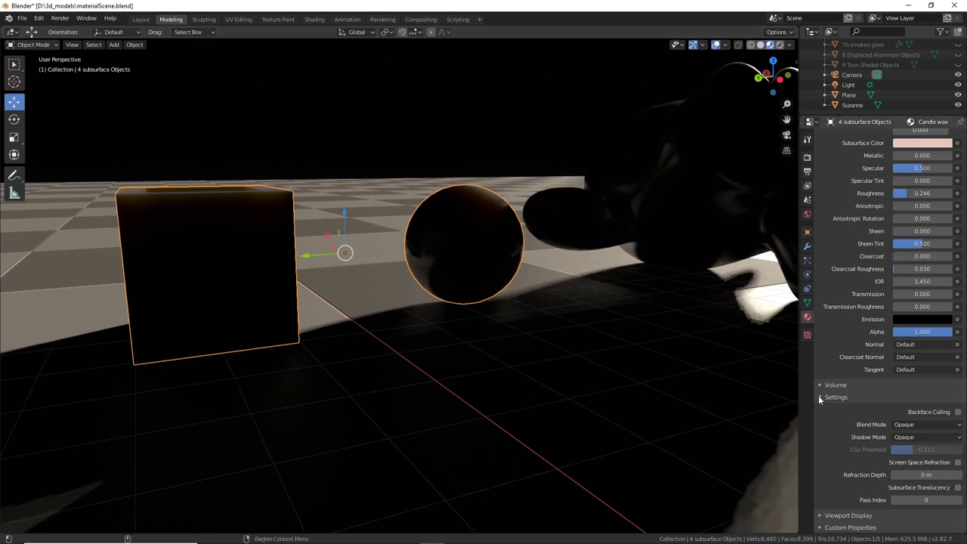
# Re-enable Subsurface Translucency for the Candle wax material and view the scattering on the cube and Suzanne's ear
pyautogui.click(958, 488)
pyautogui.keyDown('alt'); pyautogui.moveTo(579, 287); pyautogui.dragTo(778, 278); pyautogui.keyUp('alt')
pyautogui.keyDown('alt'); pyautogui.middleClick(559, 285); pyautogui.keyUp('alt')
pyautogui.scroll(4, 843, 215)
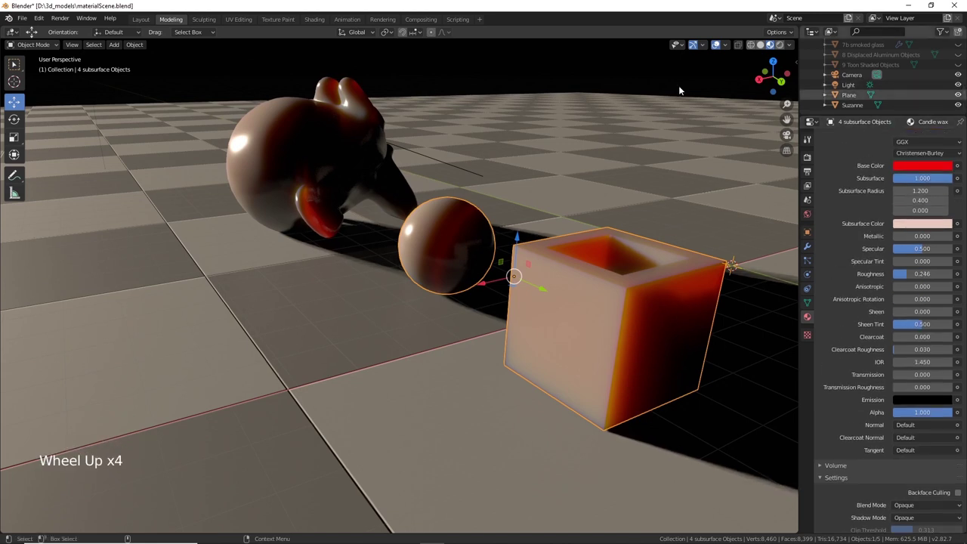
# Raise the World background Strength to 0.3 so the environment image lights the scene
pyautogui.click(808, 215)
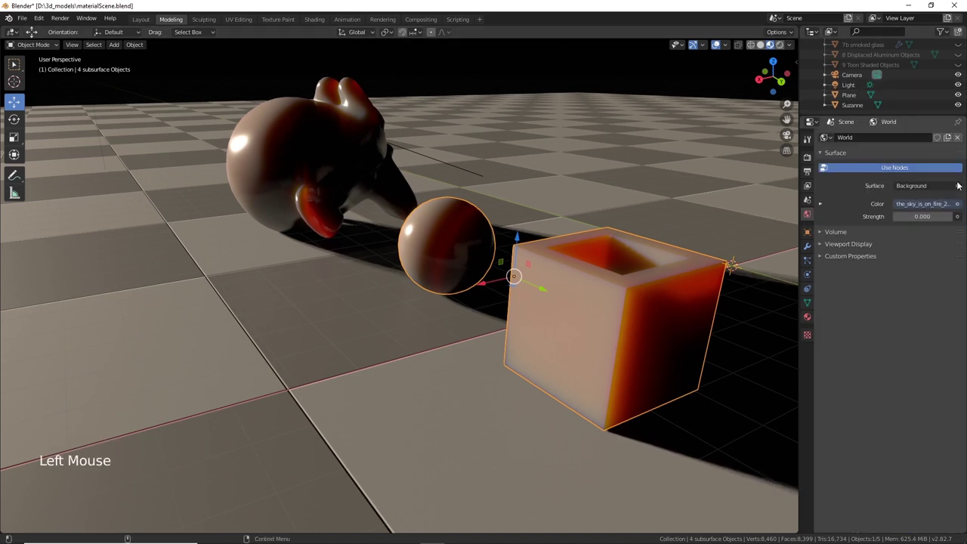
pyautogui.click(951, 217)
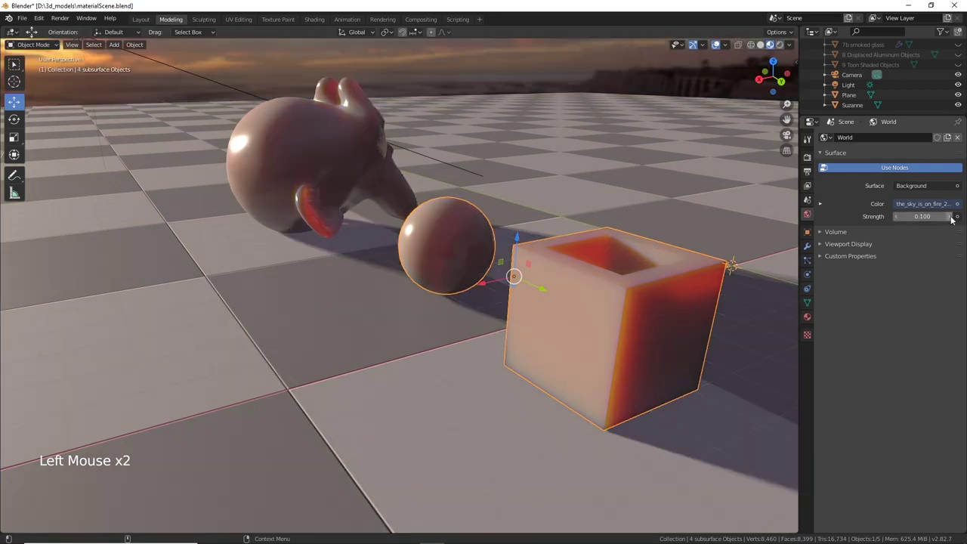
pyautogui.click(950, 216)
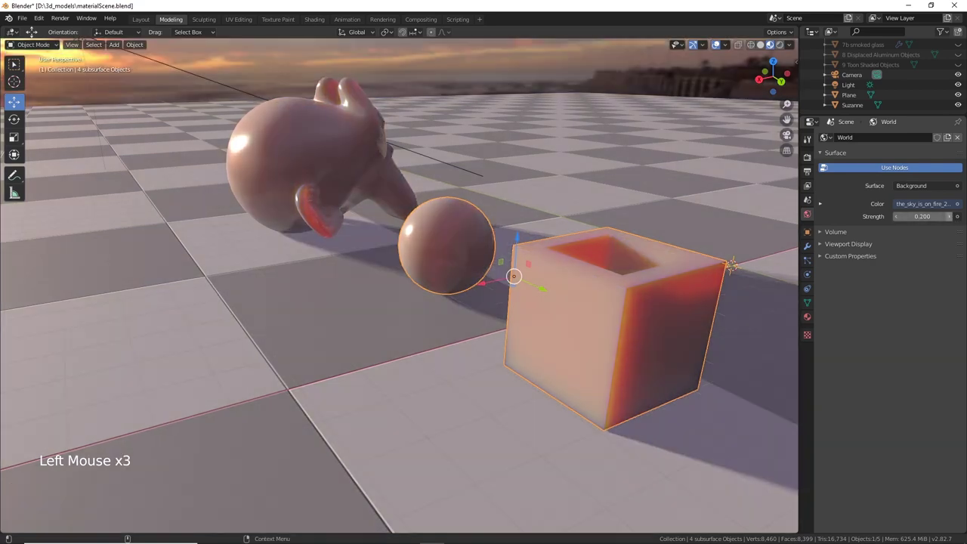
pyautogui.click(950, 216)
# Examine the candle wax cube, sphere and Suzanne under the environment light from the front, back and sides
pyautogui.keyDown('alt'); pyautogui.moveTo(665, 220); pyautogui.dragTo(646, 192); pyautogui.keyUp('alt')
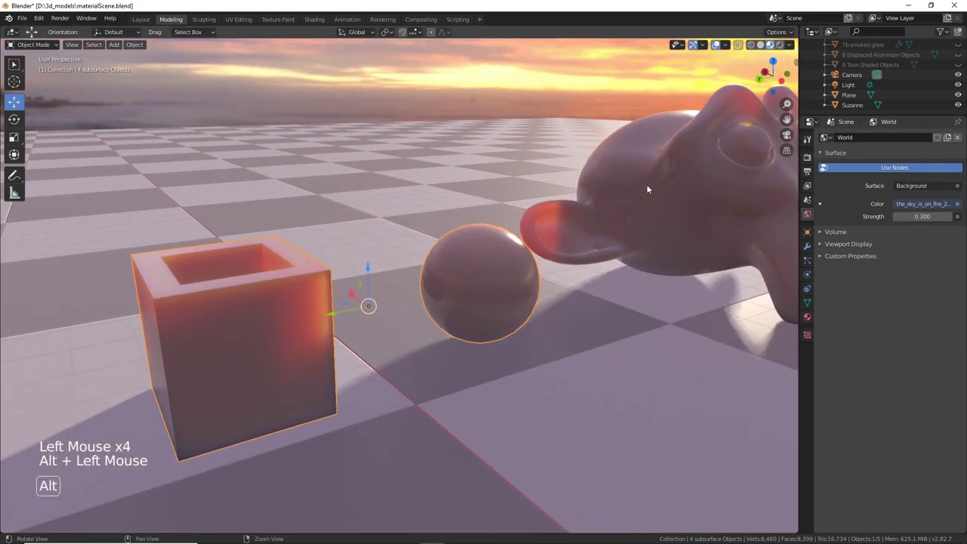
pyautogui.keyDown('alt'); pyautogui.moveTo(645, 192); pyautogui.dragTo(524, 199, button='middle'); pyautogui.keyUp('alt')
pyautogui.keyDown('alt'); pyautogui.moveTo(524, 198); pyautogui.dragTo(544, 223); pyautogui.keyUp('alt')
pyautogui.scroll(-3, 635, 204)
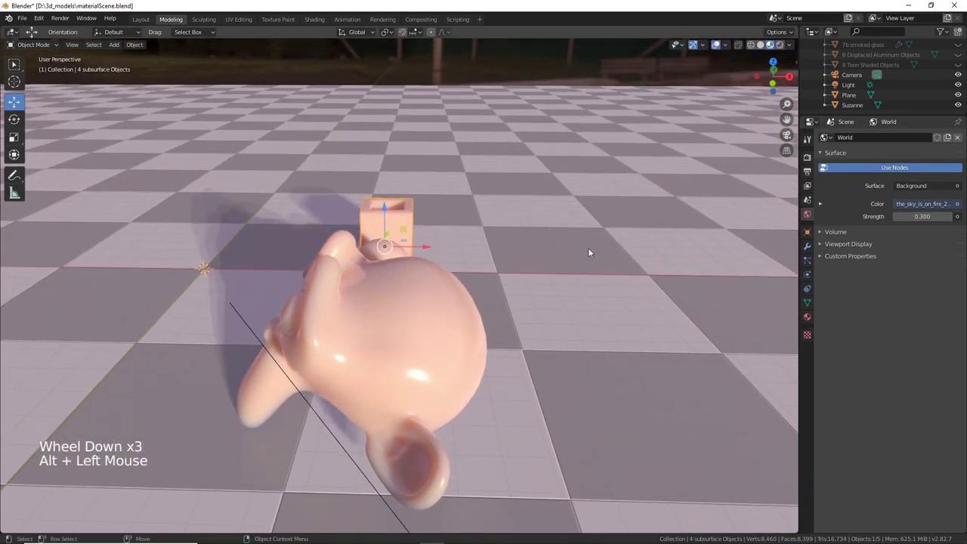
pyautogui.keyDown('alt'); pyautogui.moveTo(479, 204); pyautogui.dragTo(605, 215); pyautogui.keyUp('alt')
pyautogui.keyDown('alt'); pyautogui.moveTo(703, 211); pyautogui.dragTo(824, 280); pyautogui.keyUp('alt')
pyautogui.scroll(3, 636, 238)
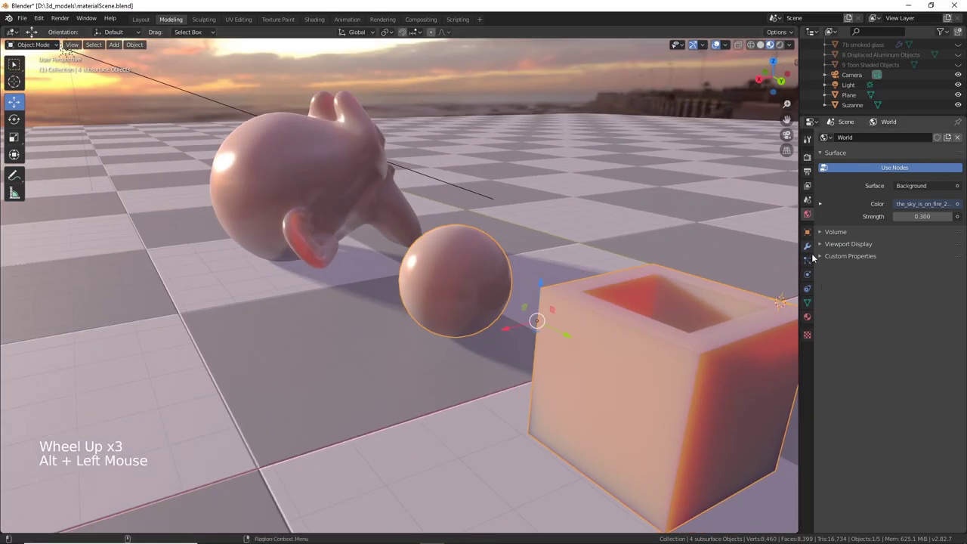
# Set the Candle wax material's Roughness to about 0.605 and view its highlights on Suzanne and the sphere
pyautogui.click(808, 318)
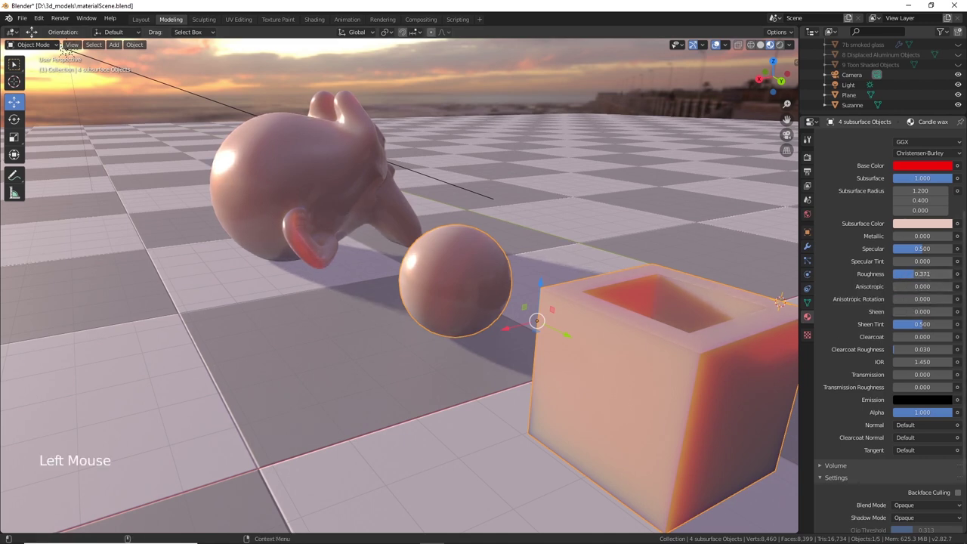
pyautogui.moveTo(921, 274); pyautogui.dragTo(932, 274)
pyautogui.keyDown('alt'); pyautogui.moveTo(565, 249); pyautogui.dragTo(691, 246); pyautogui.keyUp('alt')
pyautogui.keyDown('alt'); pyautogui.moveTo(691, 246); pyautogui.dragTo(714, 253, button='middle'); pyautogui.keyUp('alt')
pyautogui.keyDown('alt'); pyautogui.click(609, 296); pyautogui.keyUp('alt')
pyautogui.keyDown('alt'); pyautogui.moveTo(609, 295); pyautogui.dragTo(143, 175); pyautogui.keyUp('alt')
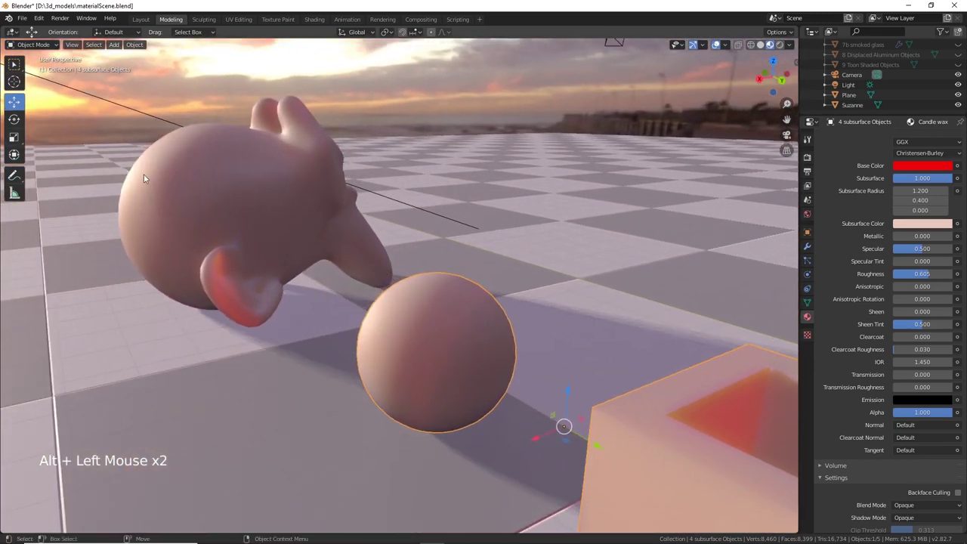
# Examine the rougher candle wax on Suzanne's face and ears and on the sphere from several angles
pyautogui.keyDown('alt'); pyautogui.moveTo(311, 280); pyautogui.dragTo(200, 284); pyautogui.keyUp('alt')
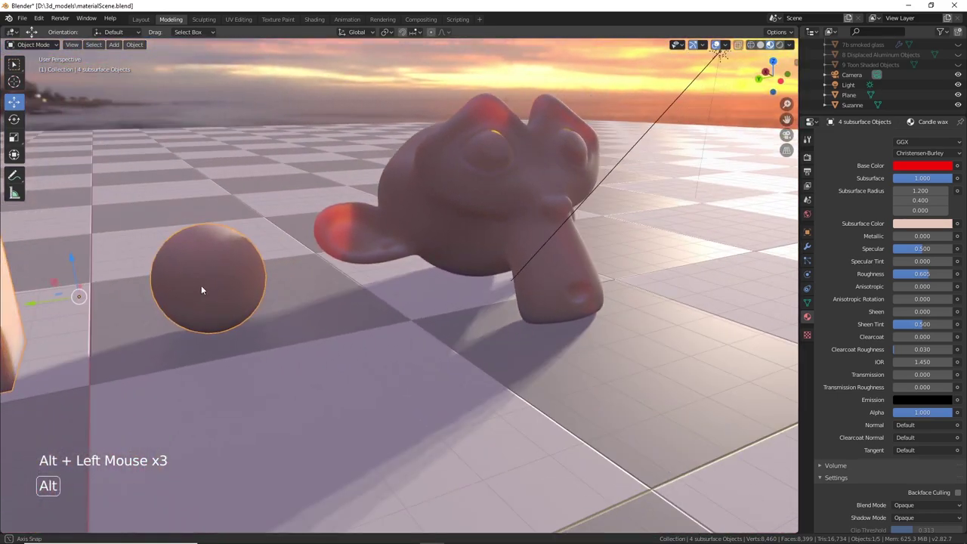
pyautogui.keyDown('alt'); pyautogui.moveTo(200, 284); pyautogui.dragTo(379, 281, button='middle'); pyautogui.keyUp('alt')
pyautogui.keyDown('alt'); pyautogui.moveTo(378, 286); pyautogui.dragTo(602, 315); pyautogui.keyUp('alt')
pyautogui.scroll(-3, 598, 294)
pyautogui.keyDown('alt'); pyautogui.moveTo(602, 309); pyautogui.dragTo(512, 292, button='middle'); pyautogui.keyUp('alt')
pyautogui.keyDown('alt'); pyautogui.moveTo(513, 291); pyautogui.dragTo(547, 313); pyautogui.keyUp('alt')
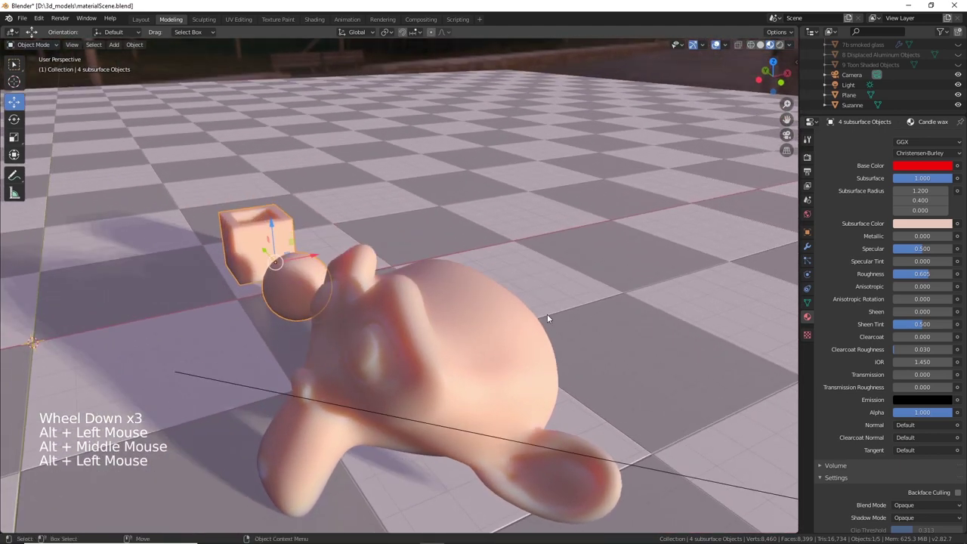
pyautogui.keyDown('alt'); pyautogui.moveTo(378, 288); pyautogui.dragTo(491, 332); pyautogui.keyUp('alt')
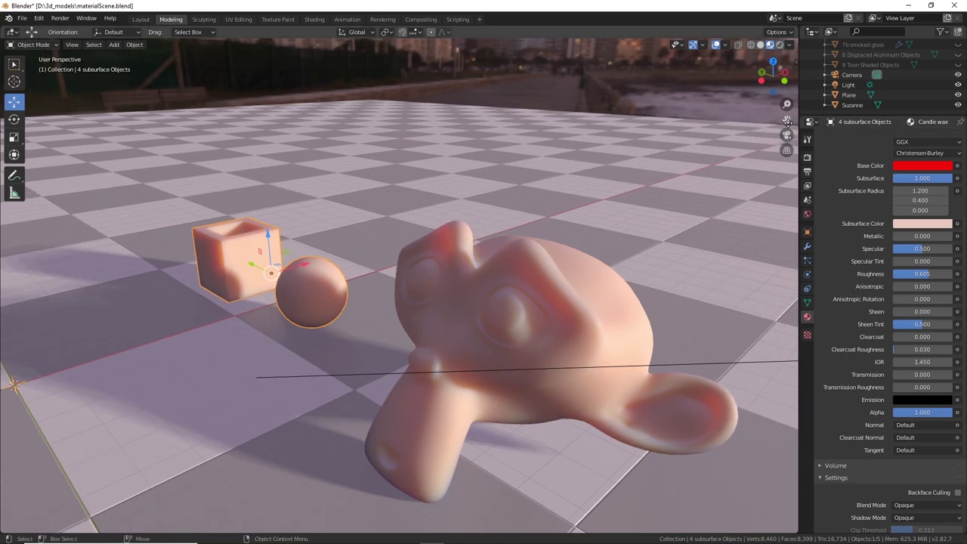
# Hide the 4 subsurface Objects and show the 5 Jade subsurface objects
pyautogui.scroll(2, 927, 58)
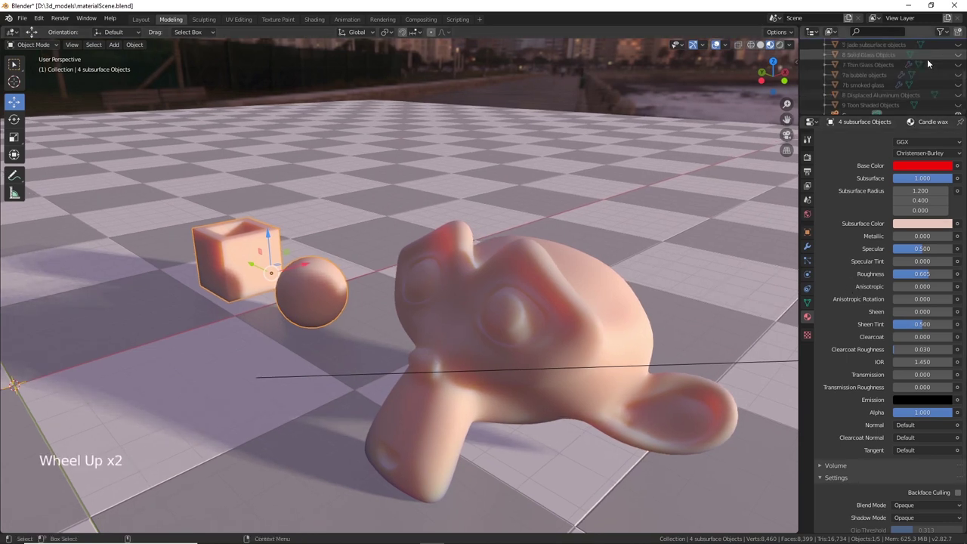
pyautogui.scroll(-1, 914, 71)
pyautogui.scroll(5, 903, 84)
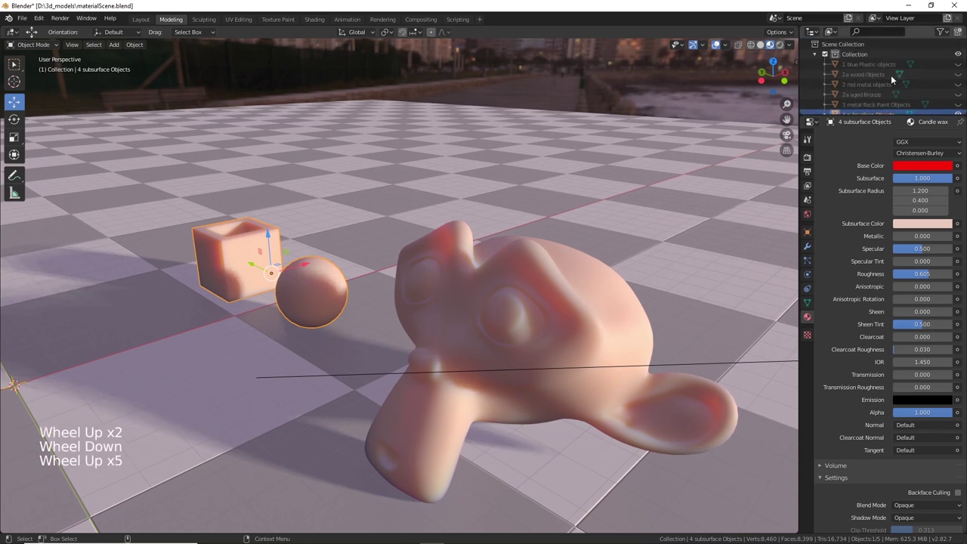
pyautogui.scroll(-1, 892, 78)
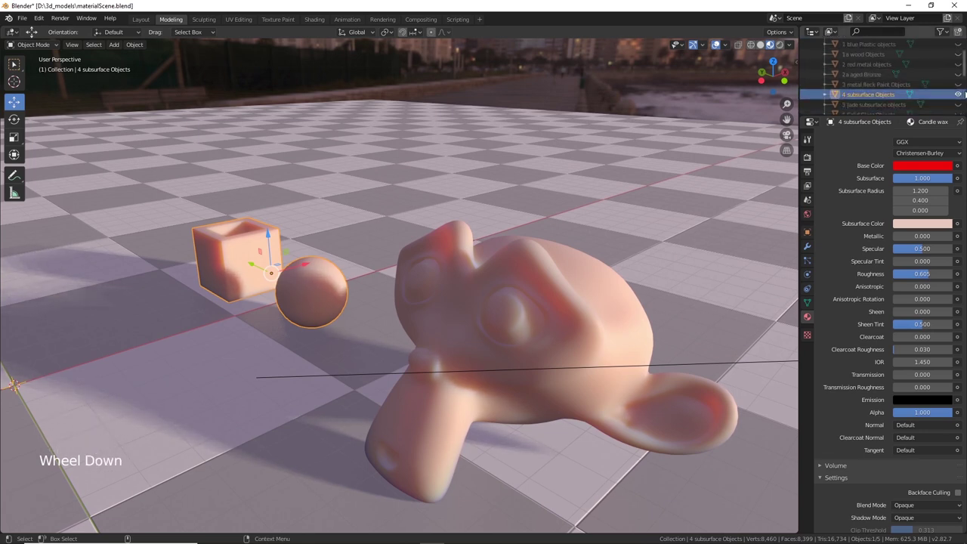
pyautogui.click(956, 95)
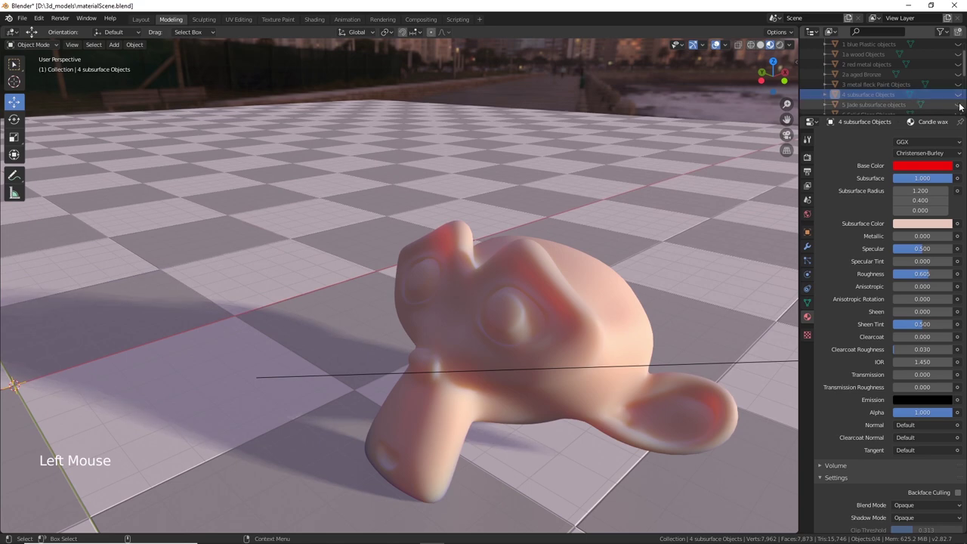
pyautogui.click(958, 104)
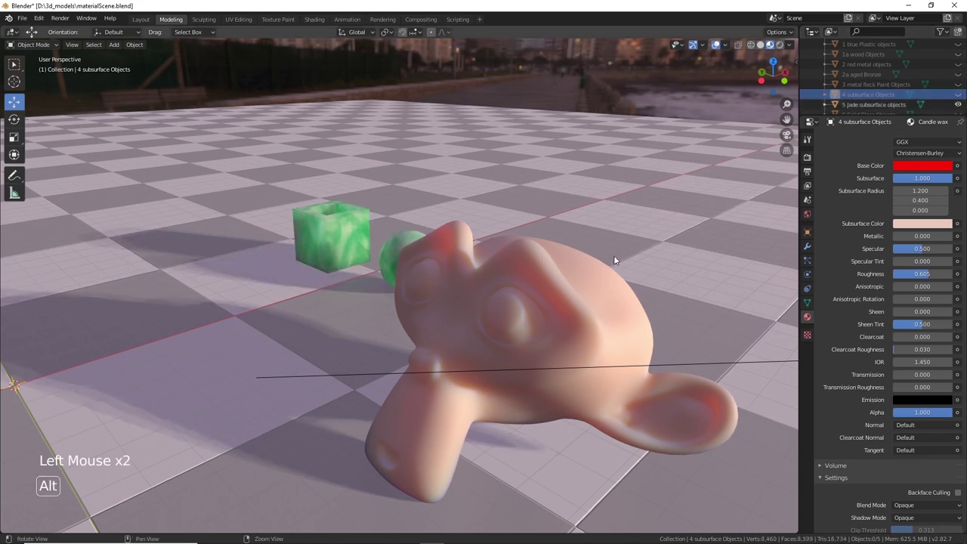
# Select Suzanne and move it across the floor near the jade sphere and cube
pyautogui.keyDown('alt'); pyautogui.moveTo(613, 257); pyautogui.dragTo(587, 278); pyautogui.keyUp('alt')
pyautogui.scroll(-2, 567, 296)
pyautogui.click(396, 375)
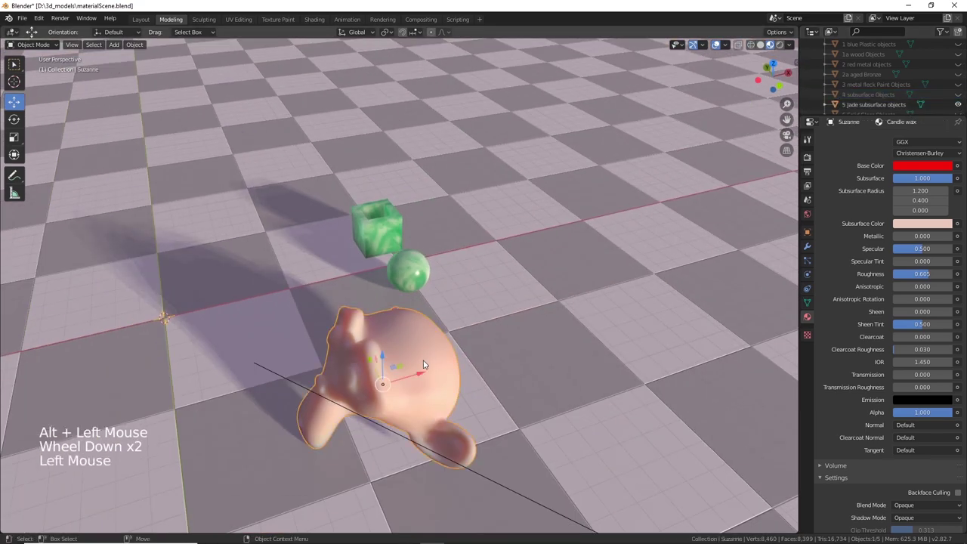
pyautogui.moveTo(396, 375); pyautogui.dragTo(284, 305)
pyautogui.scroll(4, 324, 306)
pyautogui.keyDown('alt'); pyautogui.moveTo(390, 306); pyautogui.dragTo(312, 302); pyautogui.keyUp('alt')
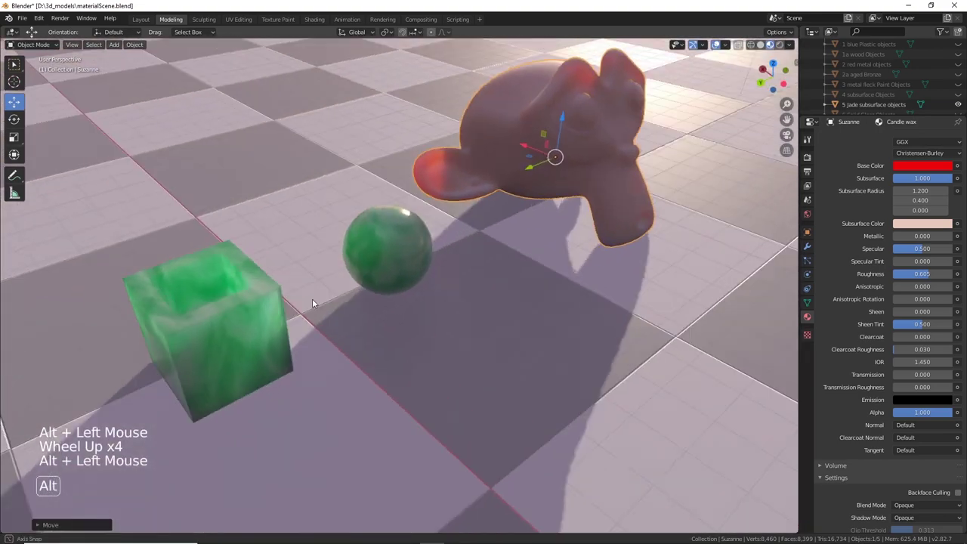
pyautogui.keyDown('alt'); pyautogui.middleClick(454, 256); pyautogui.keyUp('alt')
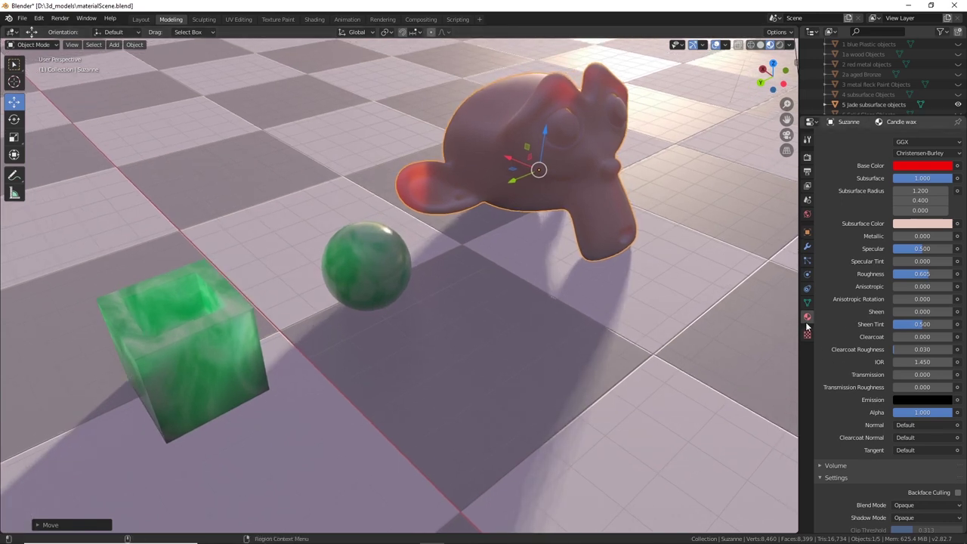
# Replace Suzanne's Candle wax material with JadeSubsurface, trying Bronze Aged first
pyautogui.scroll(-5, 861, 400)
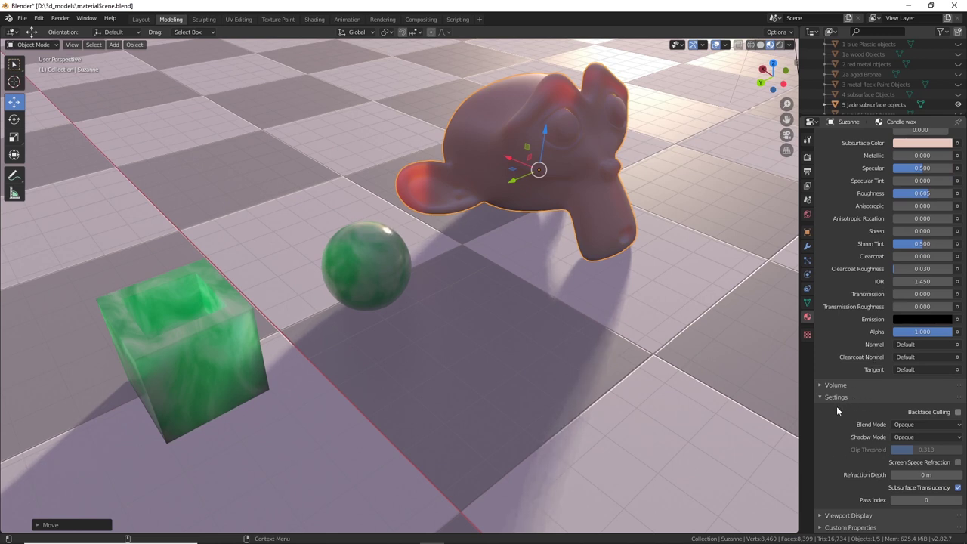
pyautogui.scroll(8, 823, 220)
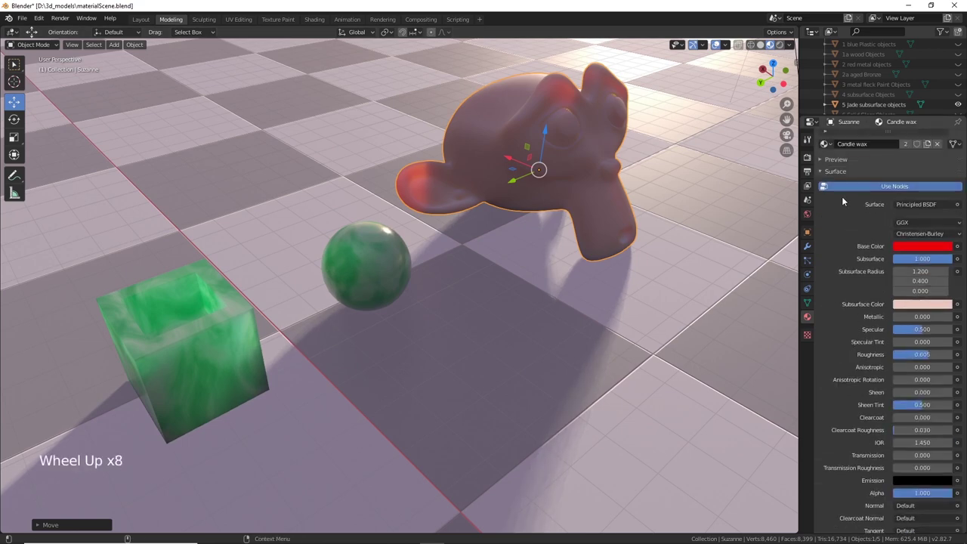
pyautogui.scroll(5, 843, 197)
pyautogui.click(825, 183)
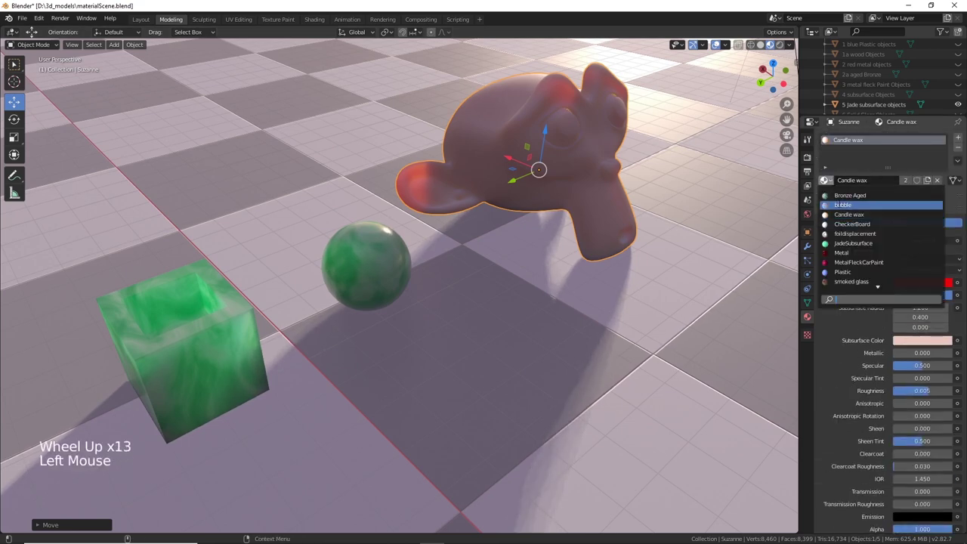
pyautogui.click(847, 193)
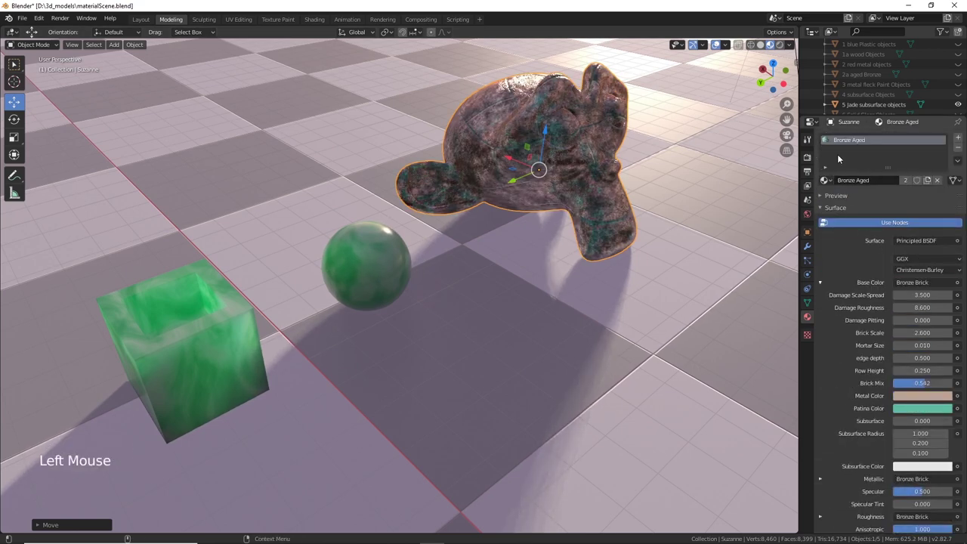
pyautogui.click(827, 181)
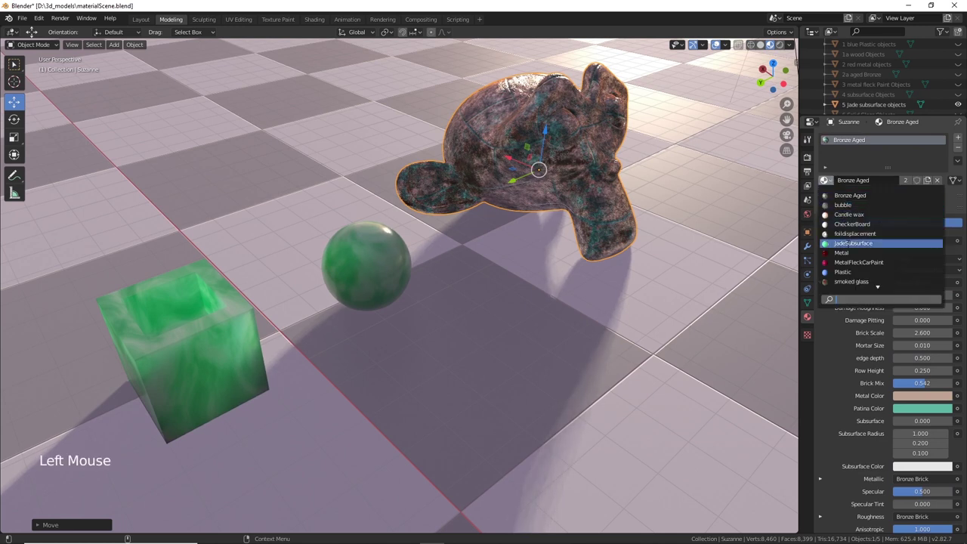
pyautogui.click(848, 243)
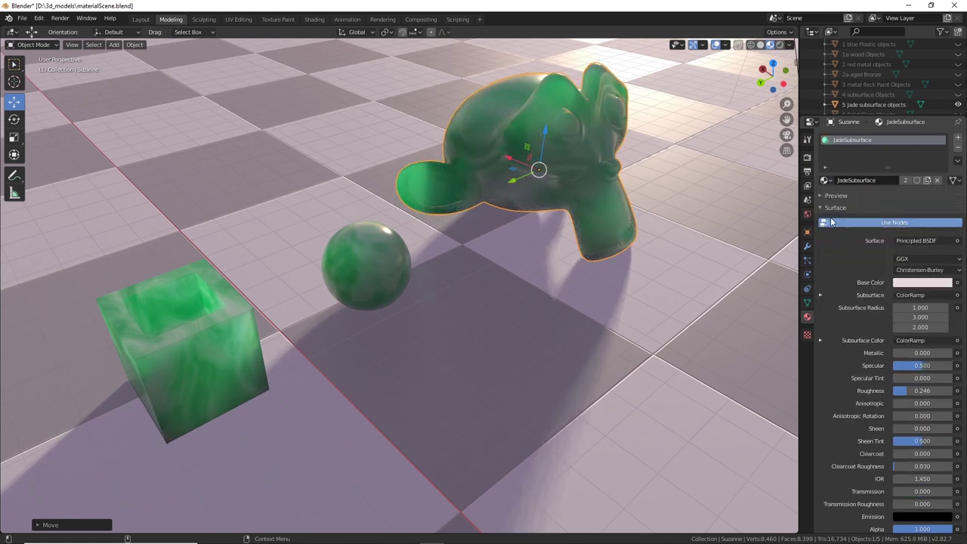
# Show the Eevee render settings and examine the jade material up close on the cube, sphere and Suzanne
pyautogui.click(808, 157)
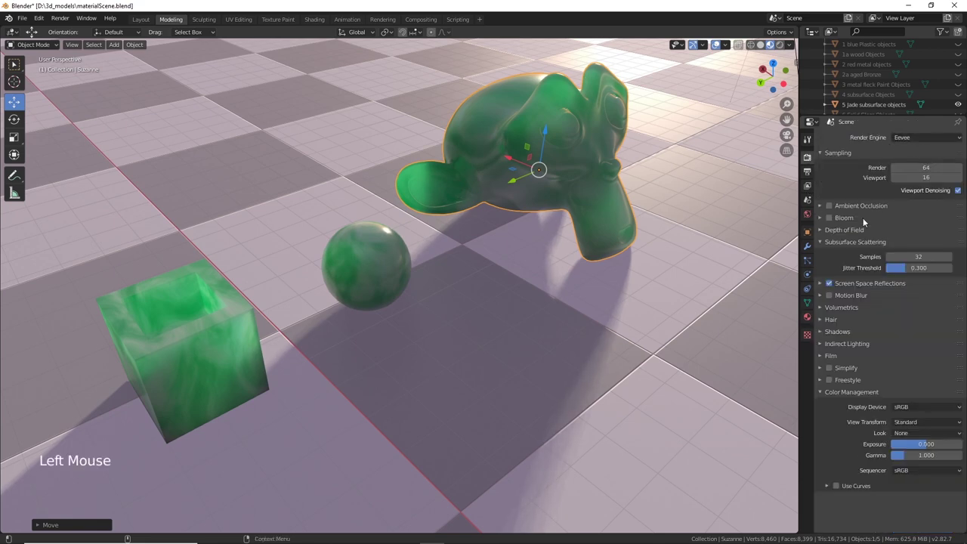
pyautogui.keyDown('alt'); pyautogui.moveTo(590, 204); pyautogui.dragTo(669, 187); pyautogui.keyUp('alt')
pyautogui.keyDown('alt'); pyautogui.scroll(3, 669, 189); pyautogui.keyUp('alt')
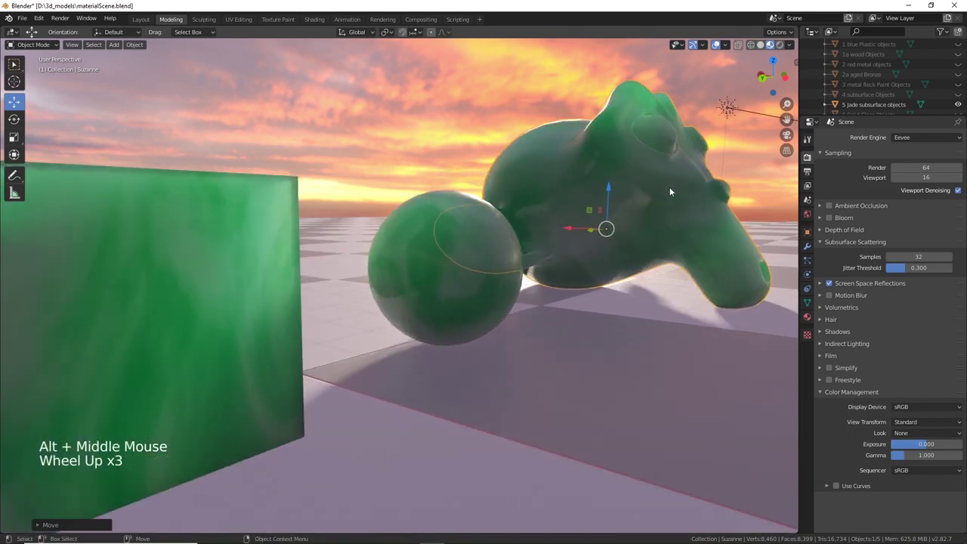
pyautogui.keyDown('alt'); pyautogui.moveTo(606, 196); pyautogui.dragTo(596, 228, button='middle'); pyautogui.keyUp('alt')
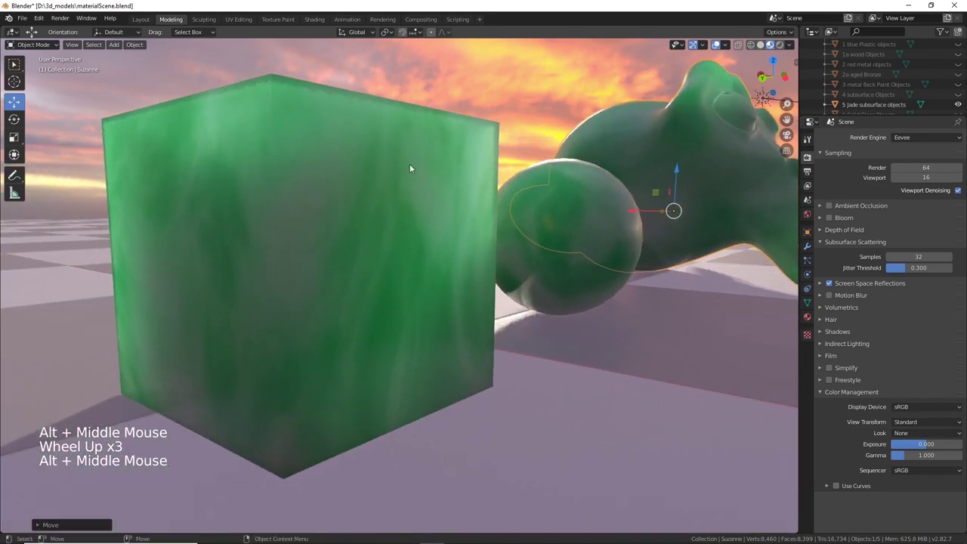
# Examine the translucency of the jade cube, sphere and Suzanne from several angles around the scene
pyautogui.moveTo(476, 241)
pyautogui.keyDown('alt'); pyautogui.mouseDown()
pyautogui.moveTo(460, 240)
pyautogui.moveTo(508, 241)
pyautogui.moveTo(496, 242)
pyautogui.mouseUp(); pyautogui.keyUp('alt')
pyautogui.keyDown('alt'); pyautogui.moveTo(497, 241); pyautogui.dragTo(468, 212, button='middle'); pyautogui.keyUp('alt')
pyautogui.keyDown('alt'); pyautogui.moveTo(468, 212); pyautogui.dragTo(551, 216); pyautogui.keyUp('alt')
pyautogui.keyDown('alt'); pyautogui.moveTo(552, 216); pyautogui.dragTo(607, 282, button='middle'); pyautogui.keyUp('alt')
pyautogui.keyDown('alt'); pyautogui.moveTo(606, 282); pyautogui.dragTo(547, 179); pyautogui.keyUp('alt')
pyautogui.scroll(-2, 564, 293)
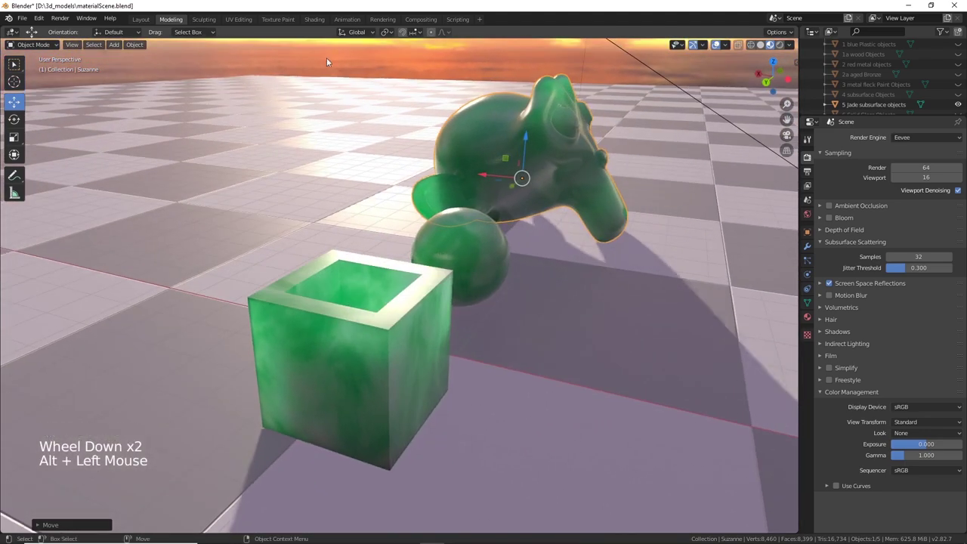
# Open the Shading workspace and move the JadeSubsurface Texture Coordinate node farther away from the Mapping node
pyautogui.click(315, 19)
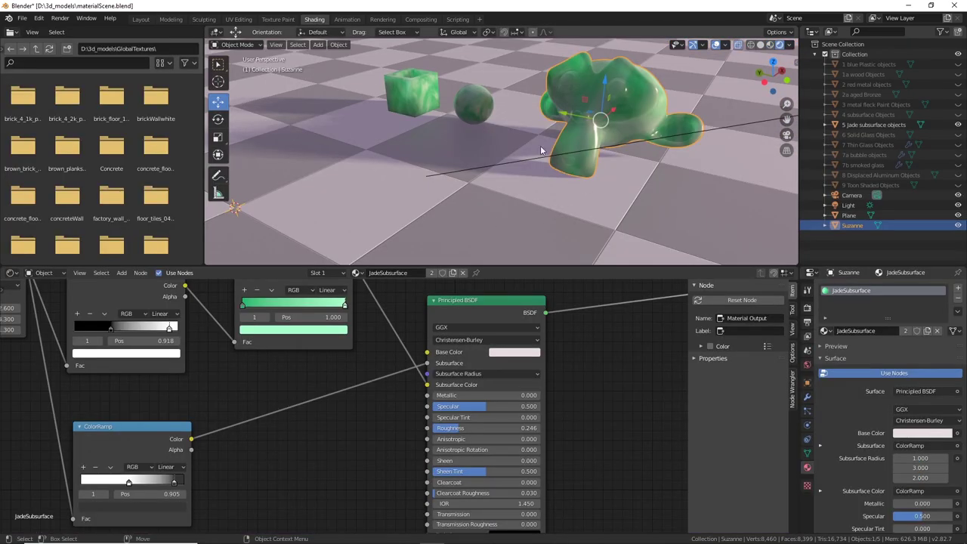
pyautogui.keyDown('alt'); pyautogui.moveTo(487, 182); pyautogui.dragTo(581, 148); pyautogui.keyUp('alt')
pyautogui.scroll(4, 419, 178)
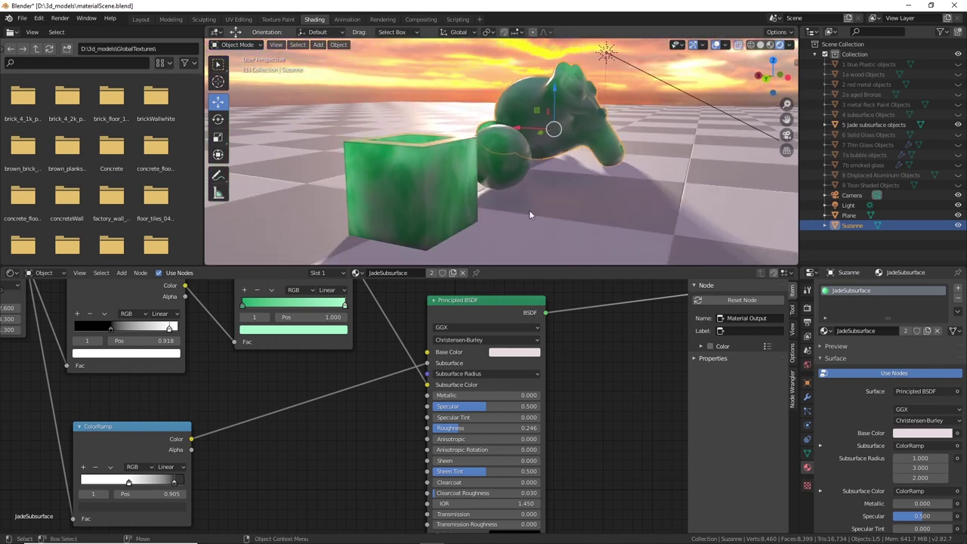
pyautogui.moveTo(226, 370); pyautogui.dragTo(346, 437, button='middle')
pyautogui.scroll(-2, 346, 436)
pyautogui.moveTo(128, 419); pyautogui.dragTo(345, 460, button='middle')
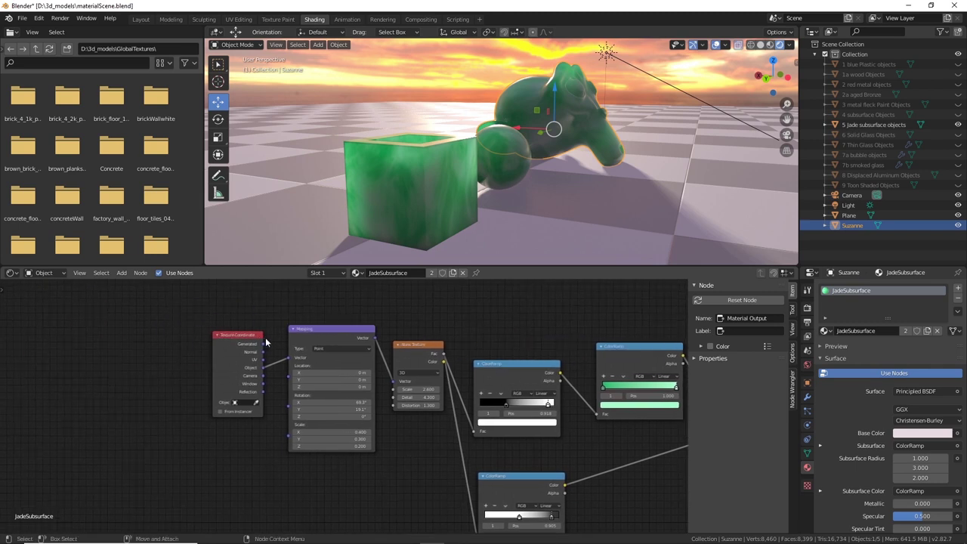
pyautogui.moveTo(249, 338); pyautogui.dragTo(216, 340)
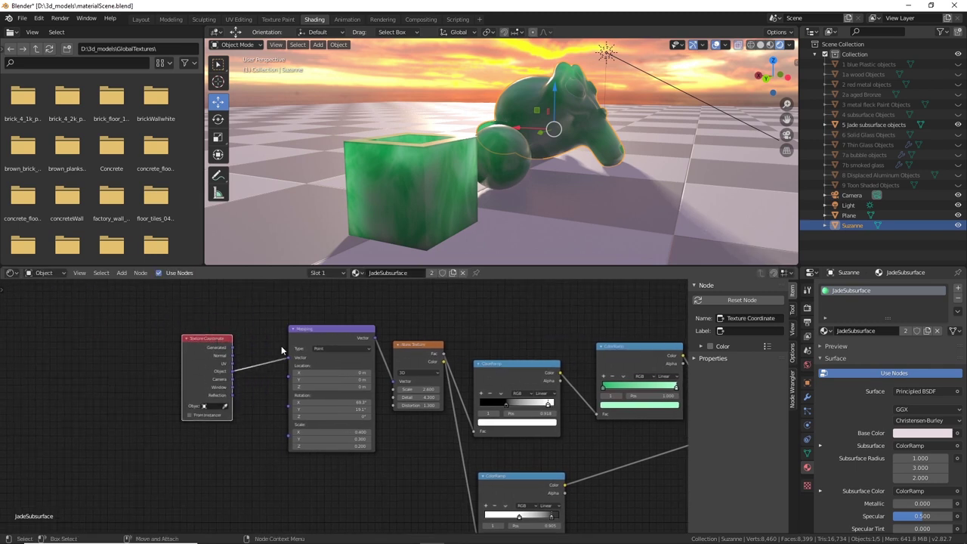
# Try the Texture Coordinate's UV output on the Mapping node's Vector input, check Suzanne, and connect the Generated output instead
pyautogui.scroll(2, 240, 397)
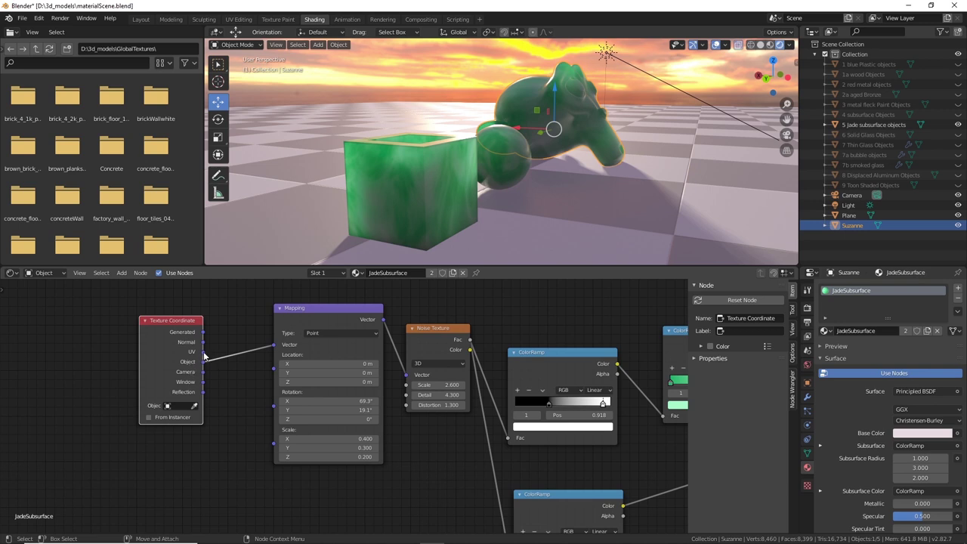
pyautogui.moveTo(322, 353); pyautogui.dragTo(324, 352)
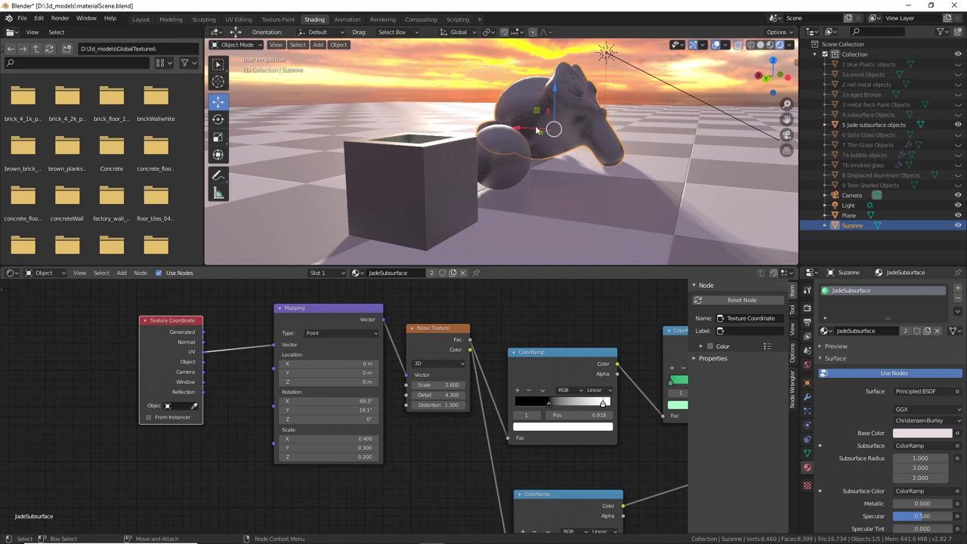
pyautogui.moveTo(541, 161); pyautogui.dragTo(678, 151, button='middle')
pyautogui.scroll(3, 598, 130)
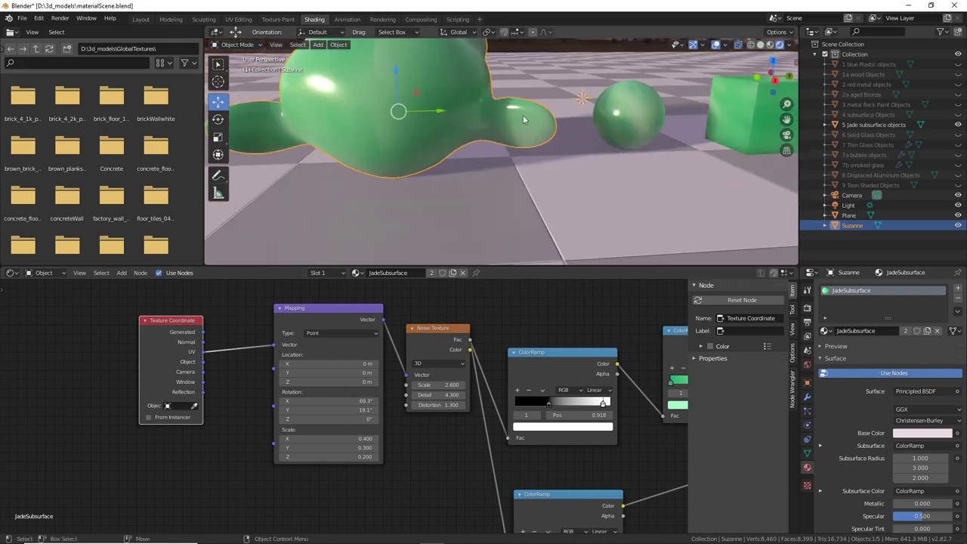
pyautogui.moveTo(473, 126); pyautogui.dragTo(537, 199, button='middle')
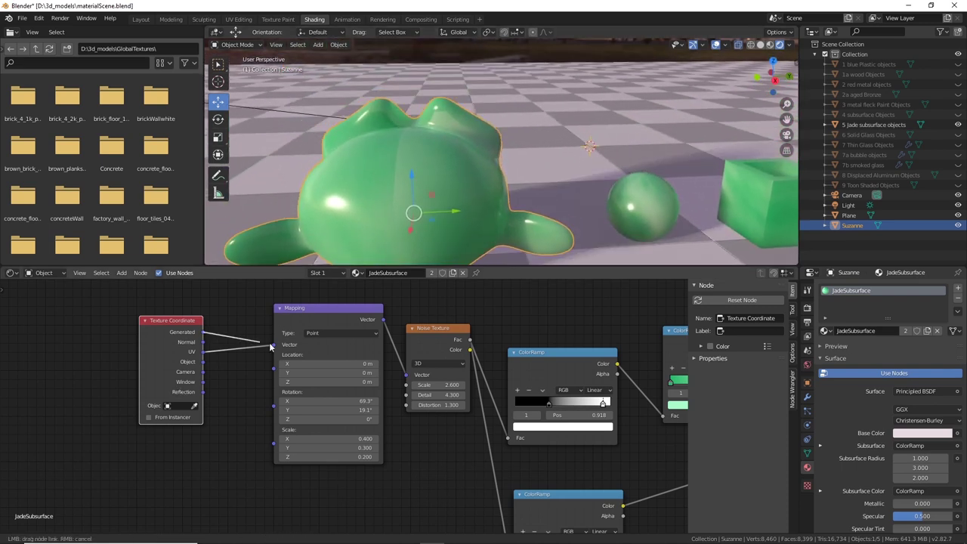
pyautogui.moveTo(276, 348); pyautogui.dragTo(275, 346)
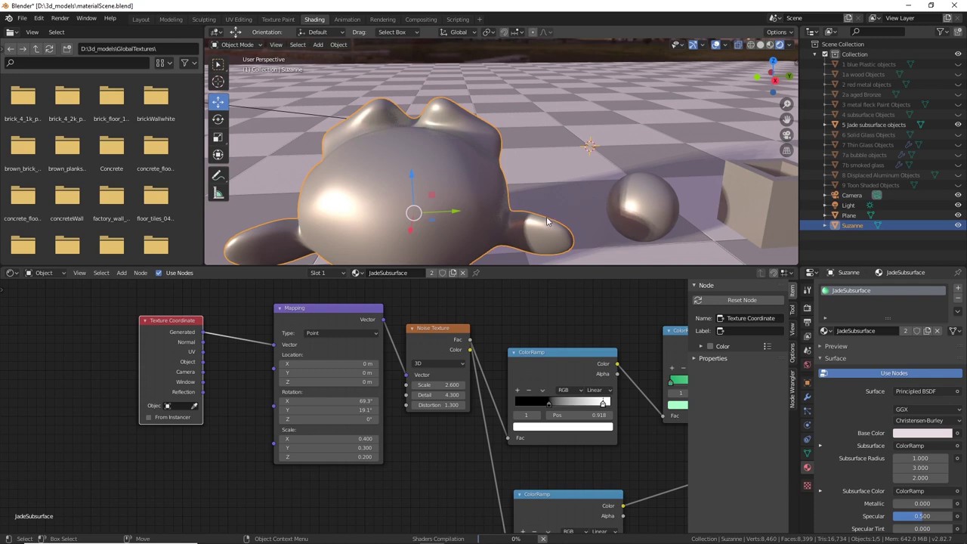
pyautogui.moveTo(601, 195); pyautogui.dragTo(501, 138, button='middle')
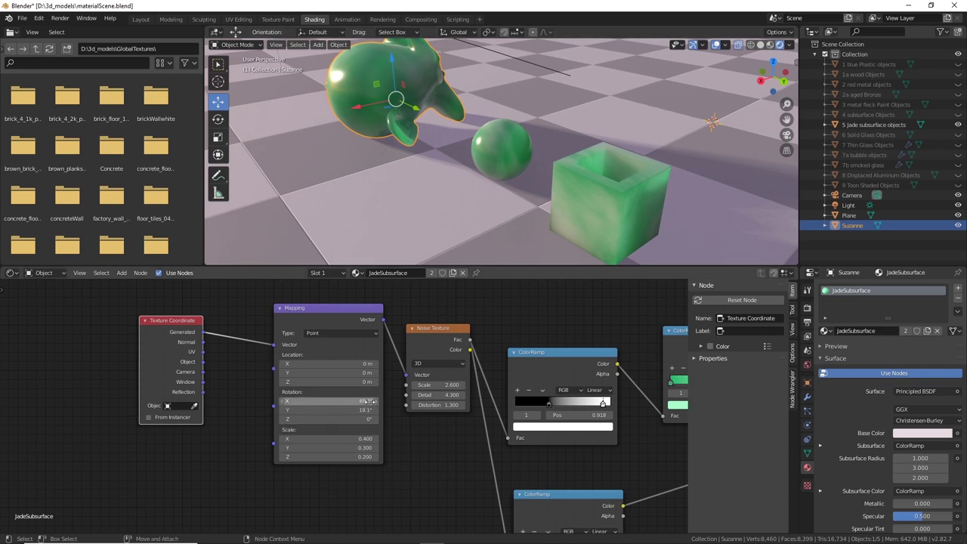
# Set the Mapping node's rotation to X 44.1° and Y 20.9°, and its scale to X 1.1, Y 1.4 and Z 0.7
pyautogui.moveTo(330, 400); pyautogui.dragTo(304, 400)
pyautogui.moveTo(364, 409); pyautogui.dragTo(385, 448)
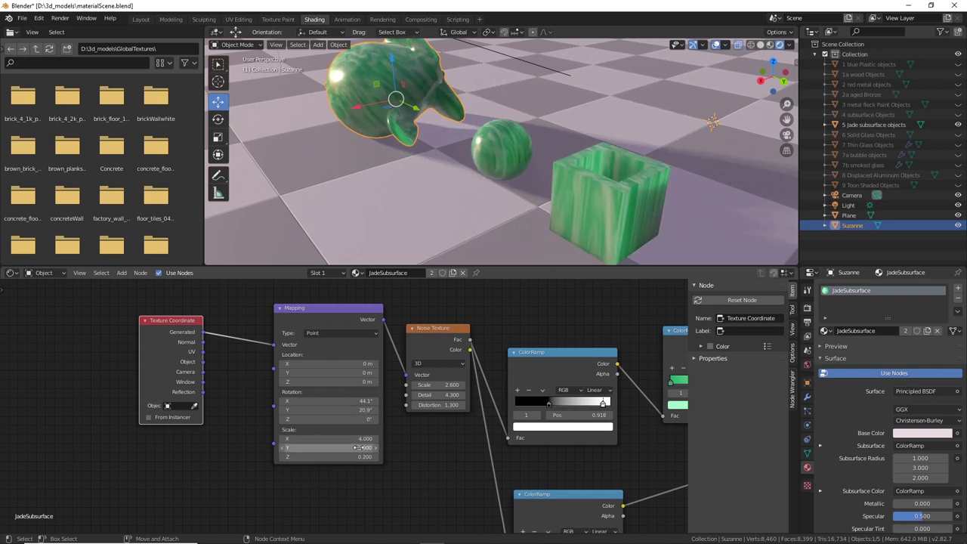
pyautogui.moveTo(521, 174); pyautogui.dragTo(491, 201, button='middle')
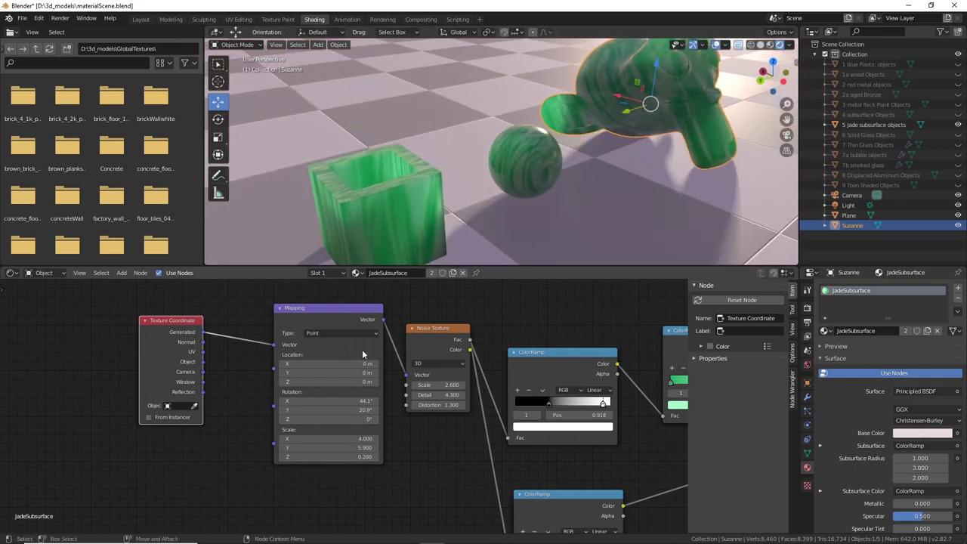
pyautogui.moveTo(365, 438); pyautogui.dragTo(352, 457)
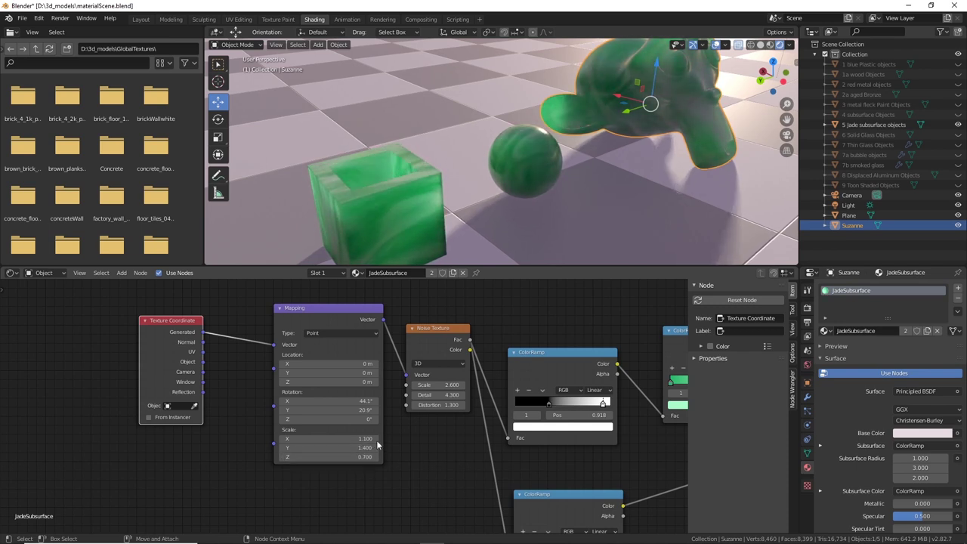
# Set the Noise Texture's Distortion to 1.6 and move the black-and-white ColorRamp node up beside it
pyautogui.moveTo(571, 312); pyautogui.dragTo(466, 327, button='middle')
pyautogui.moveTo(346, 342)
pyautogui.mouseDown()
pyautogui.moveTo(378, 341)
pyautogui.moveTo(346, 341)
pyautogui.mouseUp()
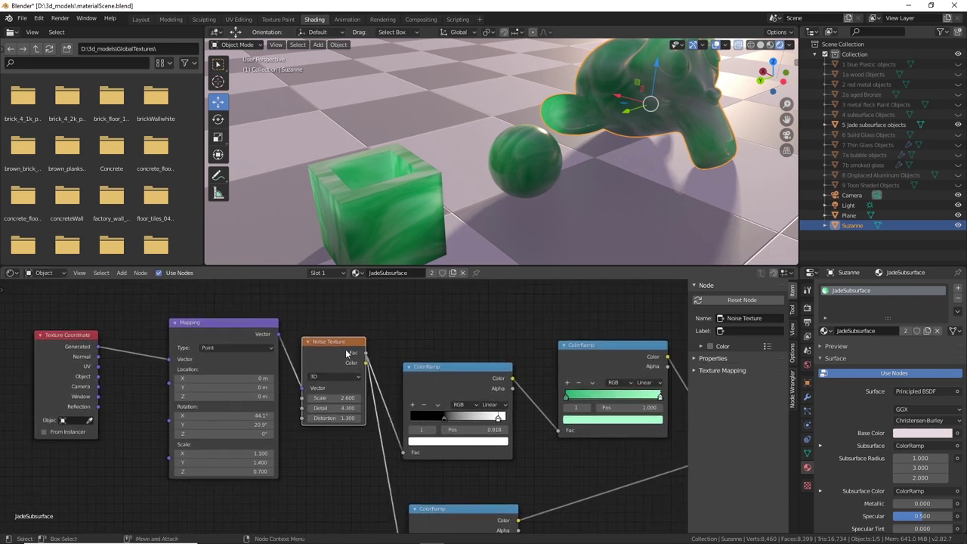
pyautogui.moveTo(340, 418)
pyautogui.mouseDown()
pyautogui.moveTo(380, 418)
pyautogui.moveTo(306, 418)
pyautogui.moveTo(347, 417)
pyautogui.mouseUp()
pyautogui.moveTo(445, 363); pyautogui.dragTo(449, 337)
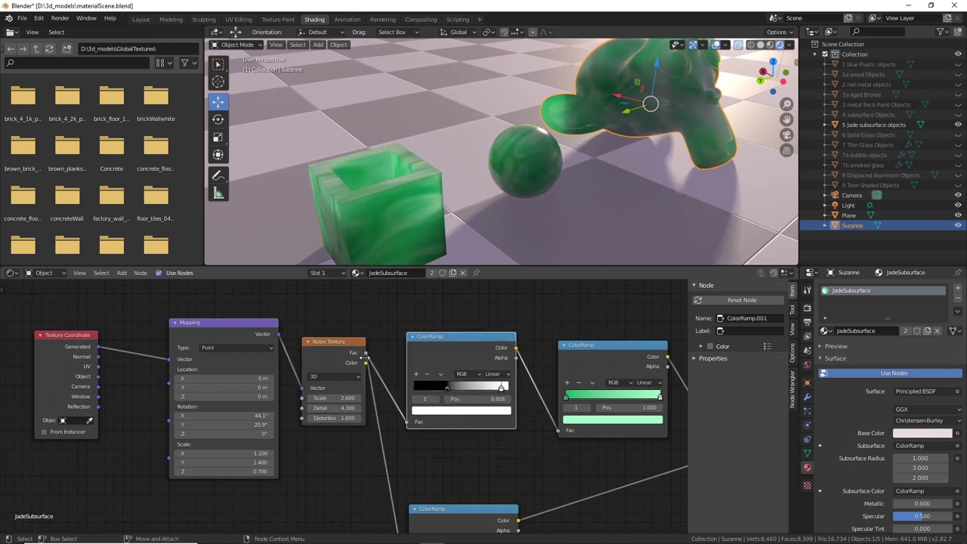
pyautogui.moveTo(335, 345); pyautogui.dragTo(340, 345)
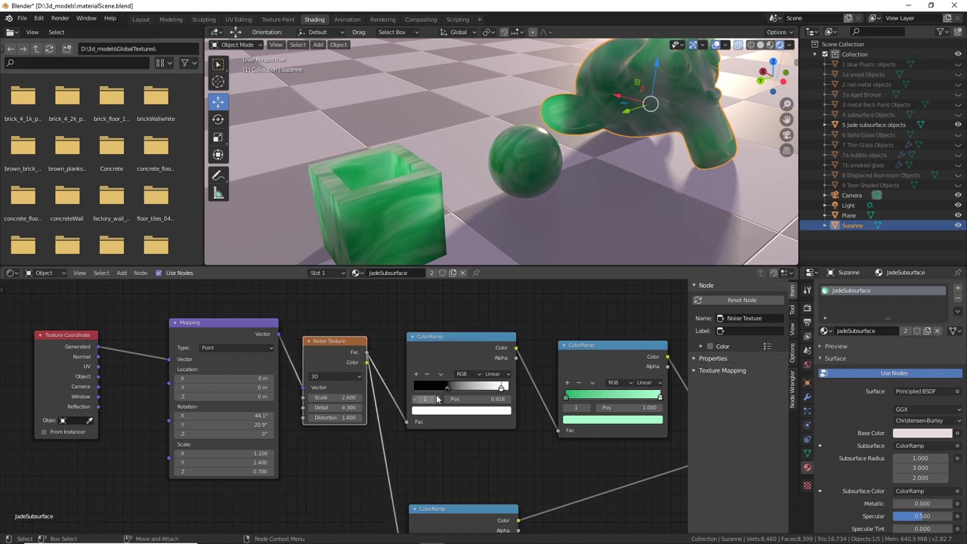
# Set the black-and-white ColorRamp's black stop to 0.250, bring its white stop towards the middle, and move the green ColorRamp node up
pyautogui.moveTo(441, 387); pyautogui.dragTo(419, 396)
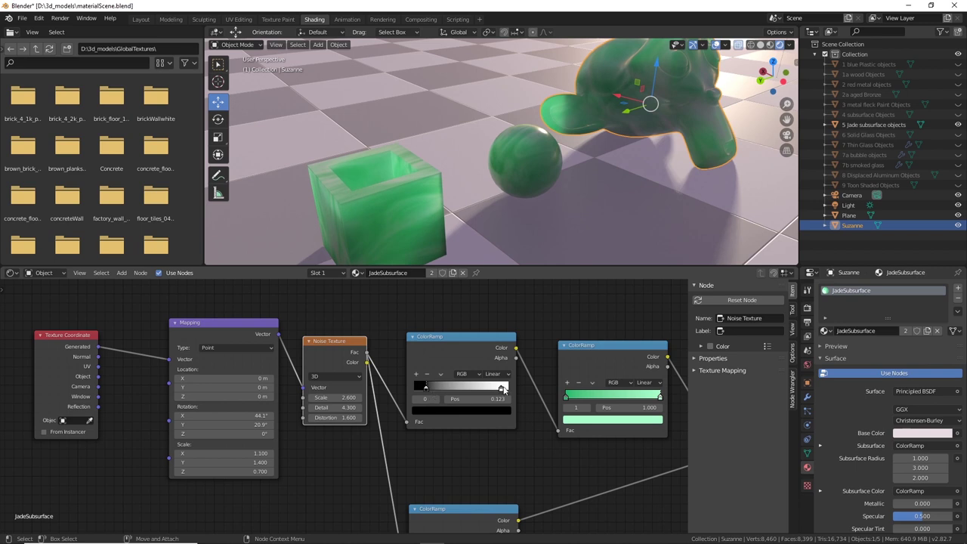
pyautogui.moveTo(500, 388); pyautogui.dragTo(437, 390)
pyautogui.moveTo(572, 376); pyautogui.dragTo(559, 364)
# Move the lower ColorRamp node that feeds the Principled BSDF's Subsurface input slightly closer to the shader
pyautogui.moveTo(618, 394); pyautogui.dragTo(424, 382, button='middle')
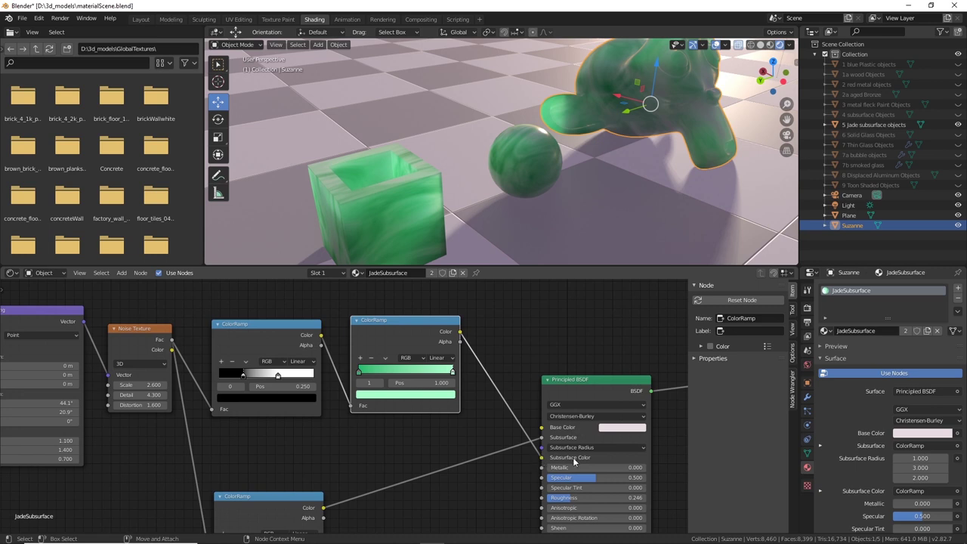
pyautogui.moveTo(553, 447); pyautogui.dragTo(641, 338, button='middle')
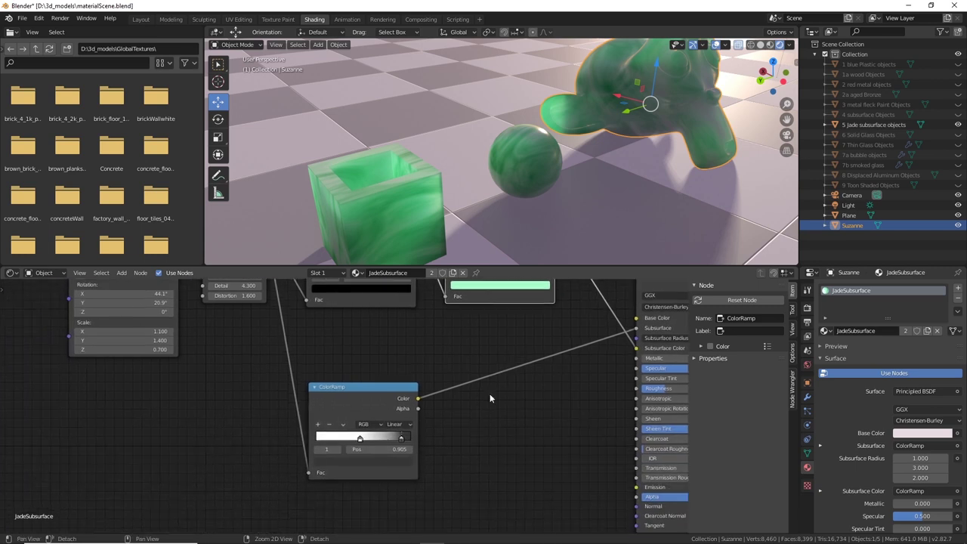
pyautogui.moveTo(367, 387); pyautogui.dragTo(380, 372)
pyautogui.moveTo(380, 372); pyautogui.dragTo(406, 403, button='middle')
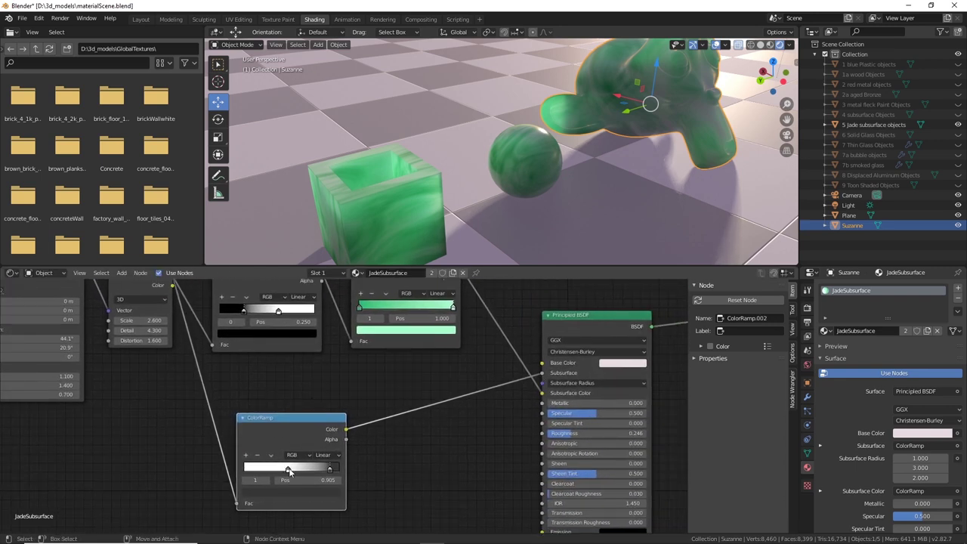
# Try reversing the lower ColorRamp, with the dark stop at 0.091 and the white stop at 0.955, and check the objects
pyautogui.moveTo(287, 471); pyautogui.dragTo(248, 473)
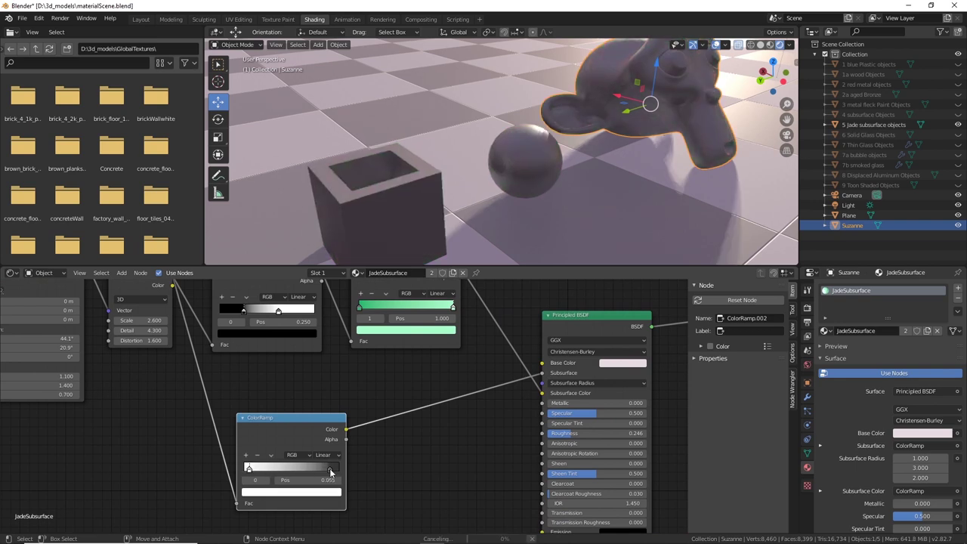
pyautogui.moveTo(331, 471); pyautogui.dragTo(335, 469)
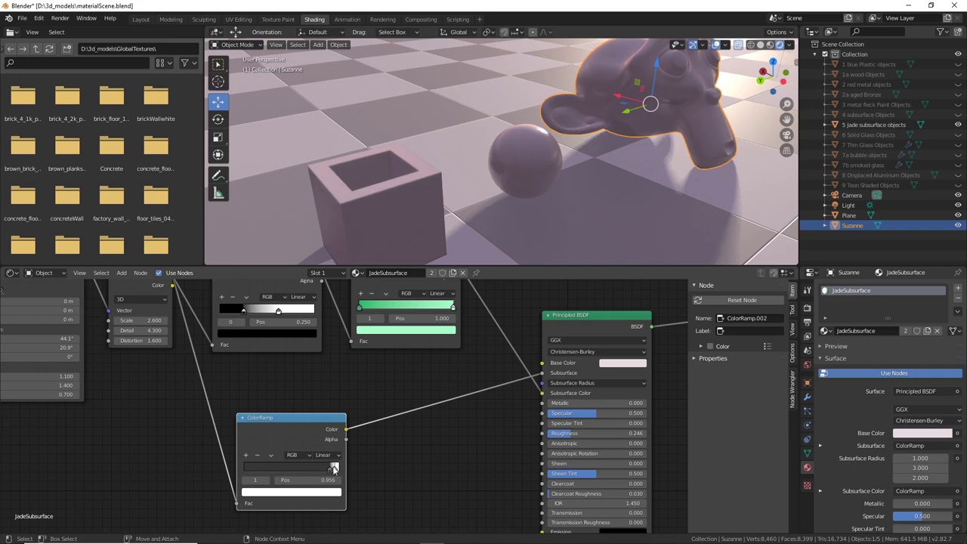
pyautogui.moveTo(635, 197); pyautogui.dragTo(551, 246, button='middle')
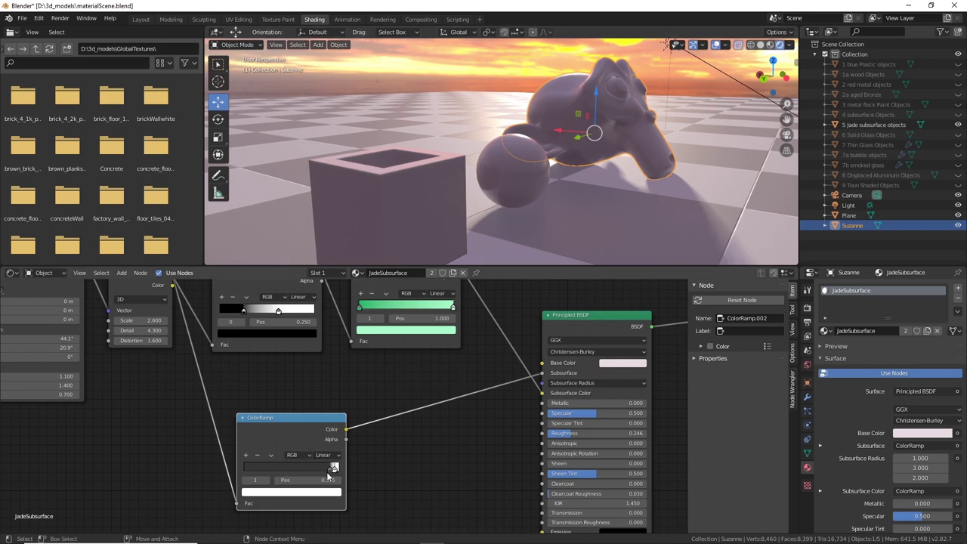
pyautogui.moveTo(333, 466); pyautogui.dragTo(250, 472)
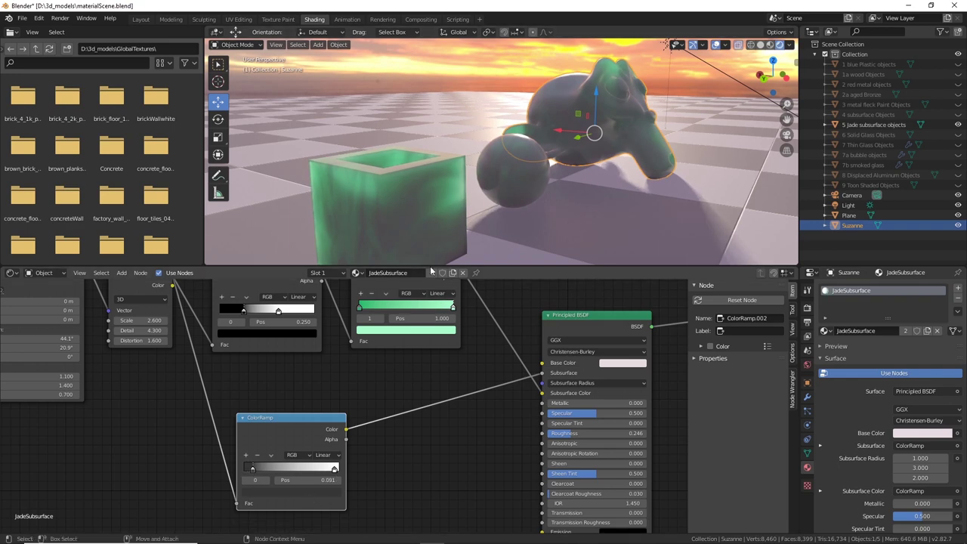
pyautogui.moveTo(537, 214); pyautogui.dragTo(518, 220, button='middle')
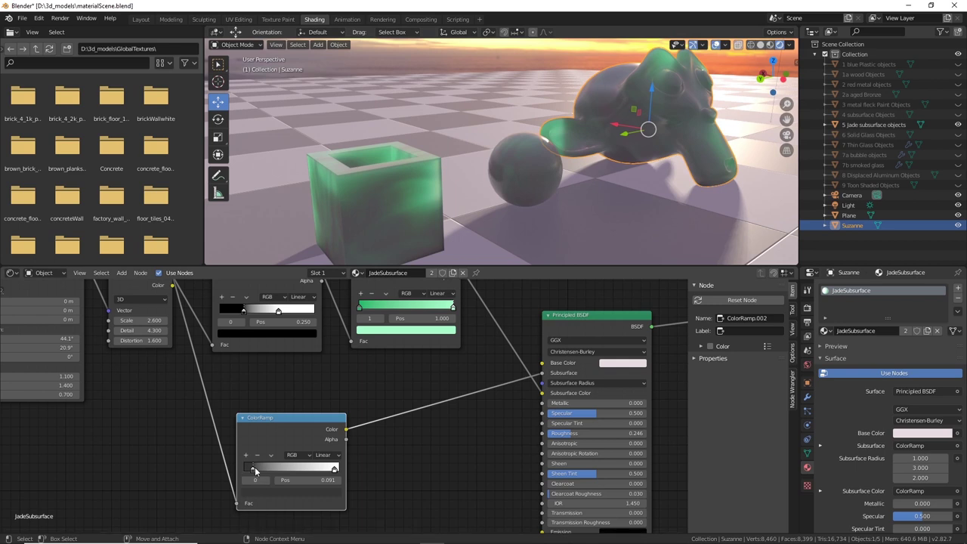
# Arrange the lower ColorRamp from white to dark, with the white stop at 0.373 and the dark stop near the far end
pyautogui.moveTo(251, 471); pyautogui.dragTo(257, 471)
pyautogui.moveTo(341, 471); pyautogui.dragTo(268, 473)
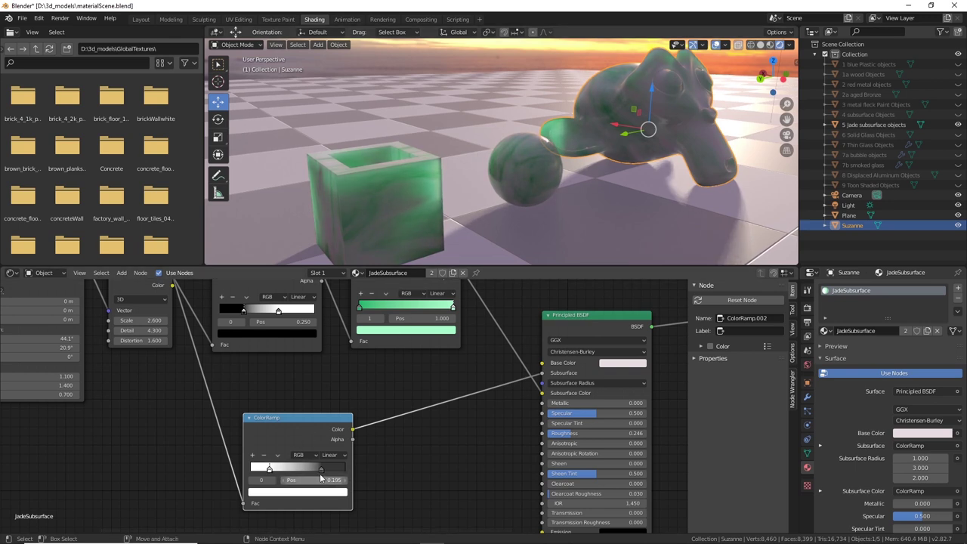
pyautogui.moveTo(323, 470); pyautogui.dragTo(333, 471)
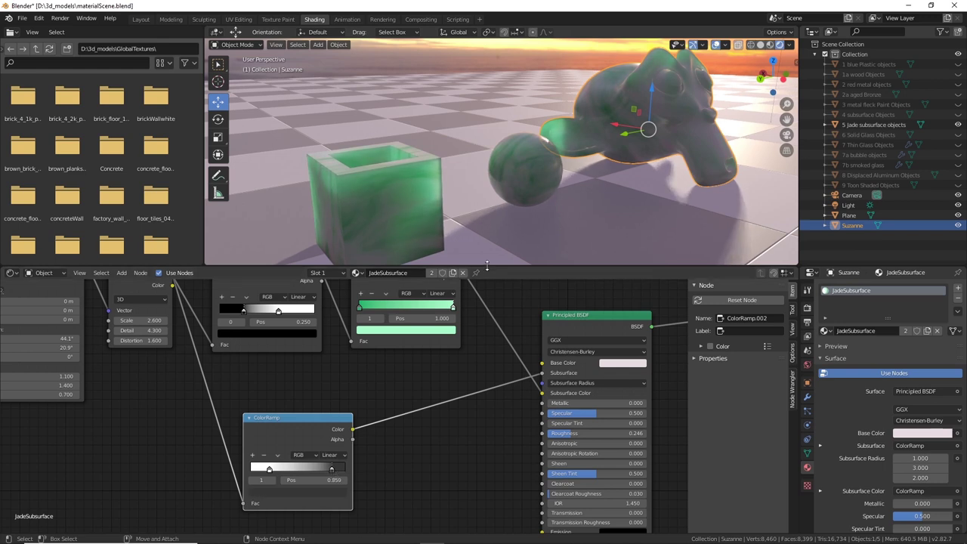
pyautogui.moveTo(619, 198); pyautogui.dragTo(568, 202, button='middle')
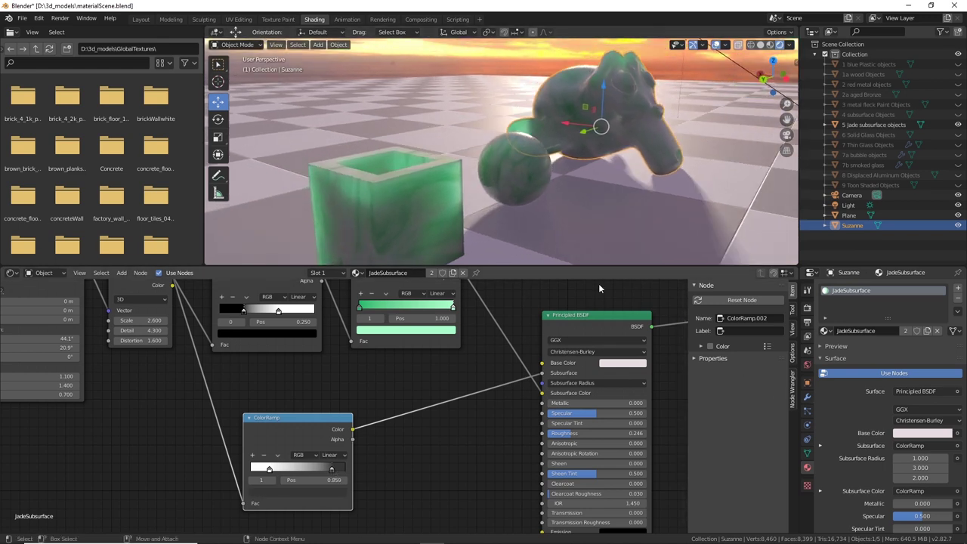
pyautogui.moveTo(465, 236); pyautogui.dragTo(542, 210, button='middle')
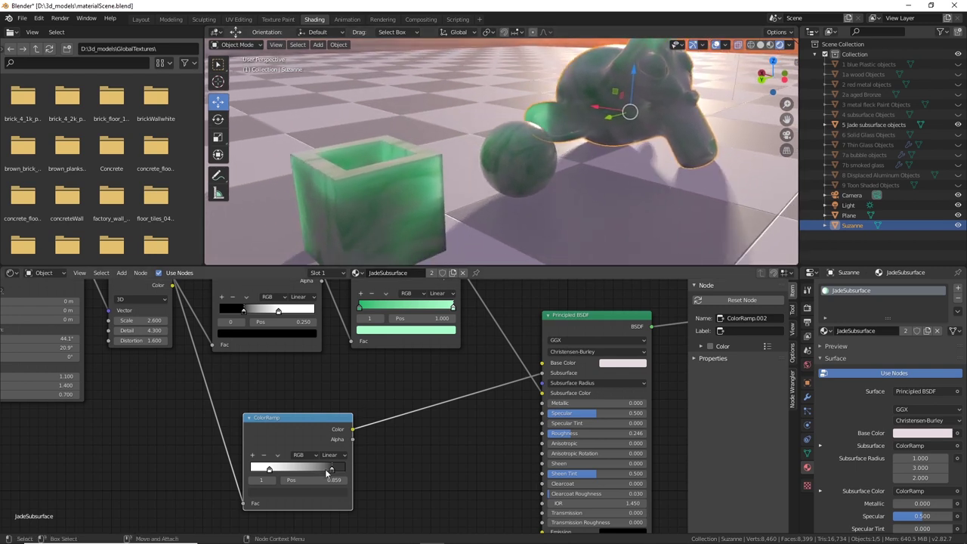
pyautogui.moveTo(332, 472); pyautogui.dragTo(285, 470)
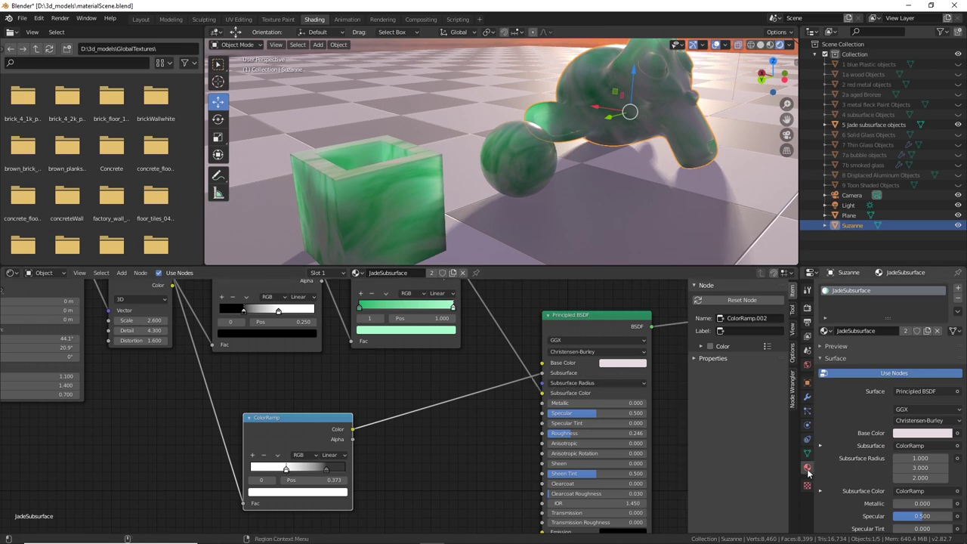
# Try 0 as the third Subsurface Radius value of the jade shader and raise it back to about 2.2
pyautogui.scroll(-3, 861, 379)
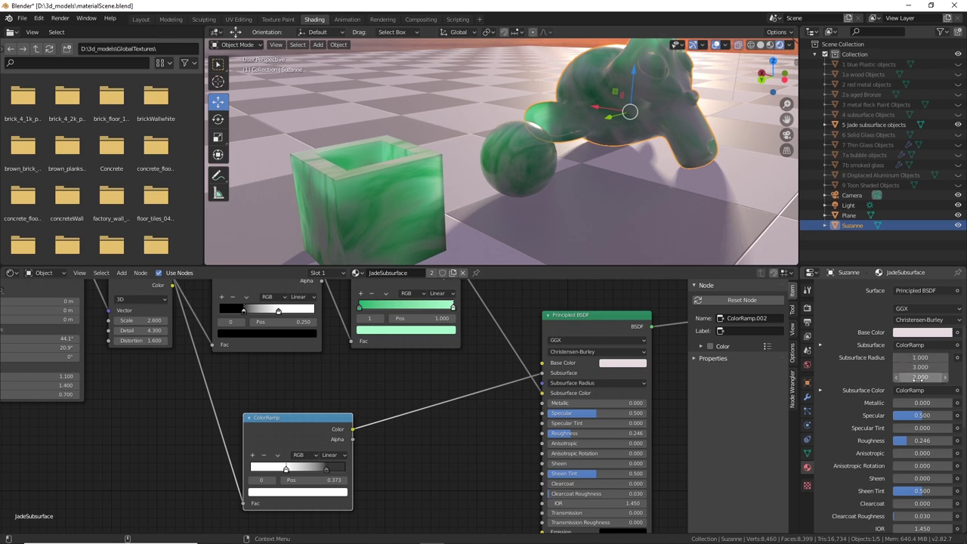
pyautogui.moveTo(923, 377); pyautogui.dragTo(884, 376)
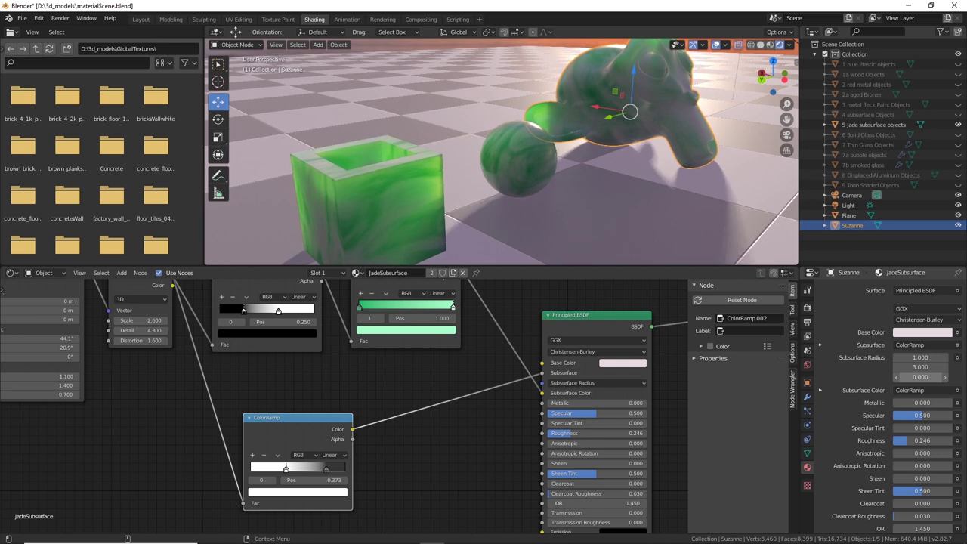
pyautogui.moveTo(884, 377)
pyautogui.mouseDown()
pyautogui.moveTo(951, 377)
pyautogui.moveTo(865, 377)
pyautogui.moveTo(882, 377)
pyautogui.mouseUp()
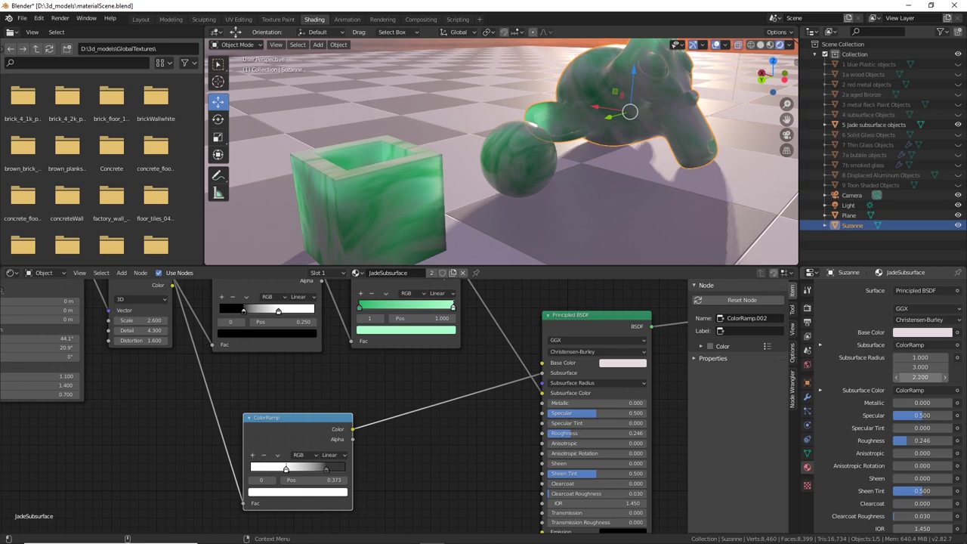
pyautogui.moveTo(881, 377); pyautogui.dragTo(879, 377)
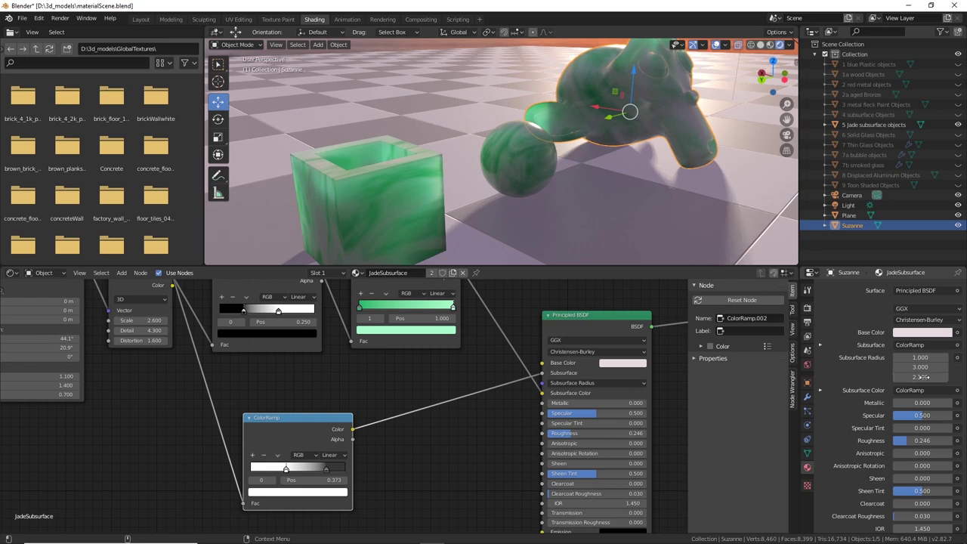
# Hide the jade subsurface objects, show the solid glass objects and reposition Suzanne slightly in the scene
pyautogui.moveTo(371, 198); pyautogui.dragTo(409, 173, button='middle')
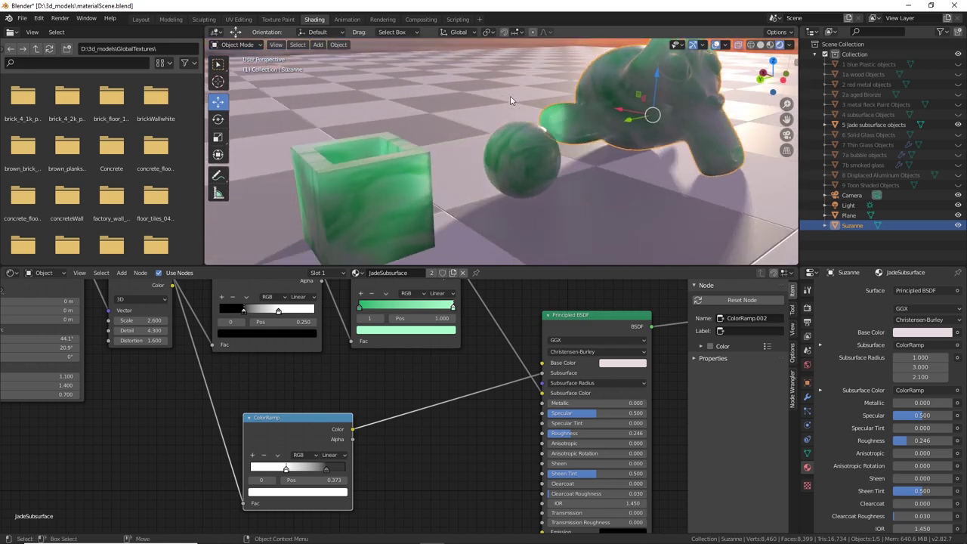
pyautogui.moveTo(516, 229); pyautogui.dragTo(632, 209, button='middle')
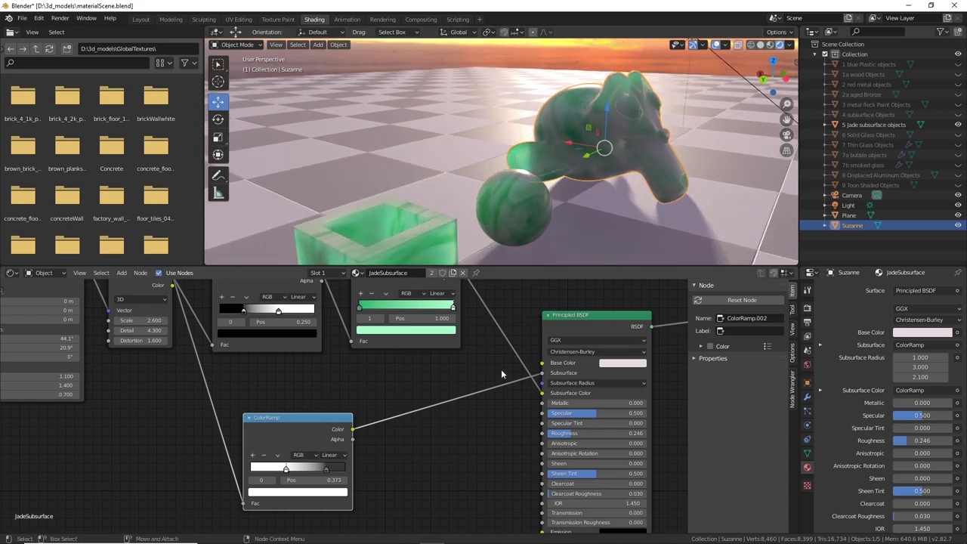
pyautogui.scroll(-2, 484, 383)
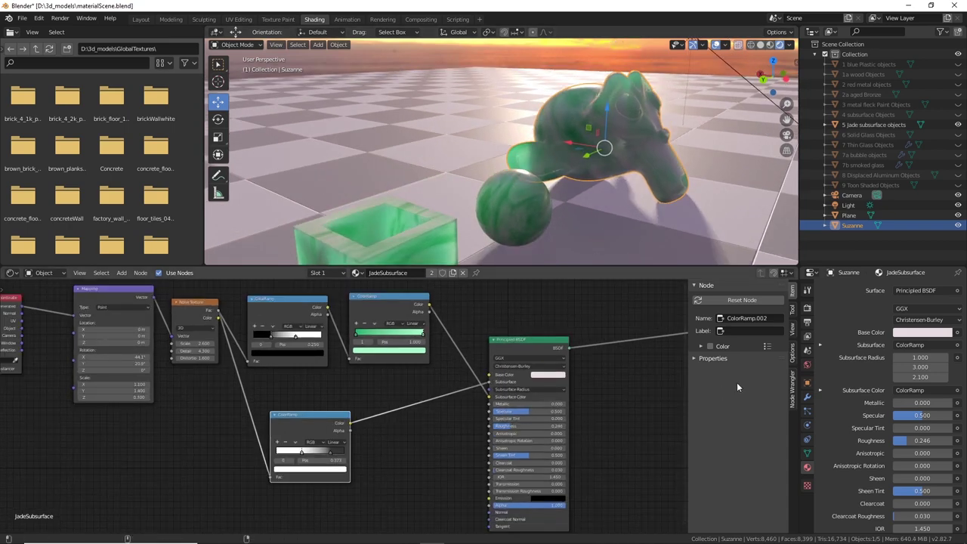
pyautogui.moveTo(677, 238); pyautogui.dragTo(548, 218, button='middle')
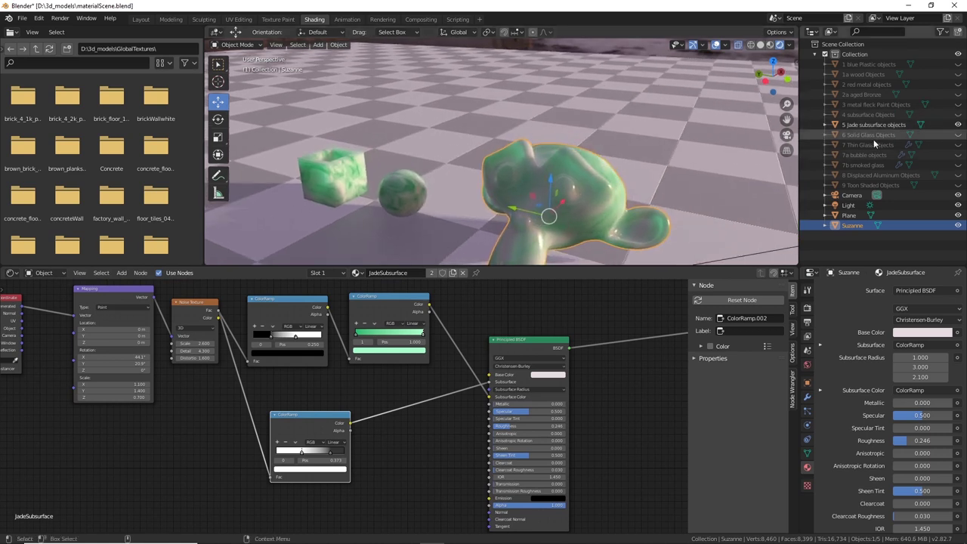
pyautogui.click(958, 124)
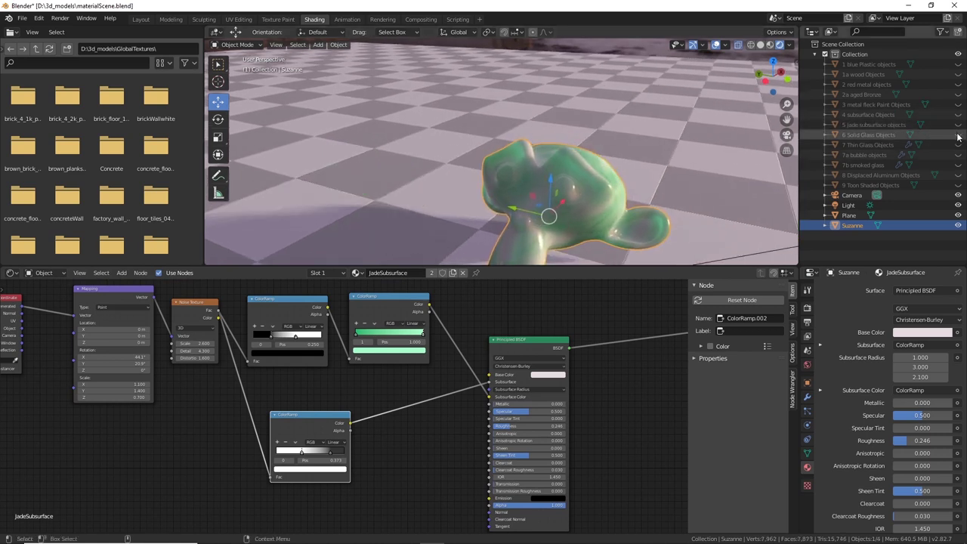
pyautogui.click(957, 136)
pyautogui.moveTo(602, 166); pyautogui.dragTo(512, 223, button='middle')
pyautogui.moveTo(512, 223); pyautogui.dragTo(635, 202)
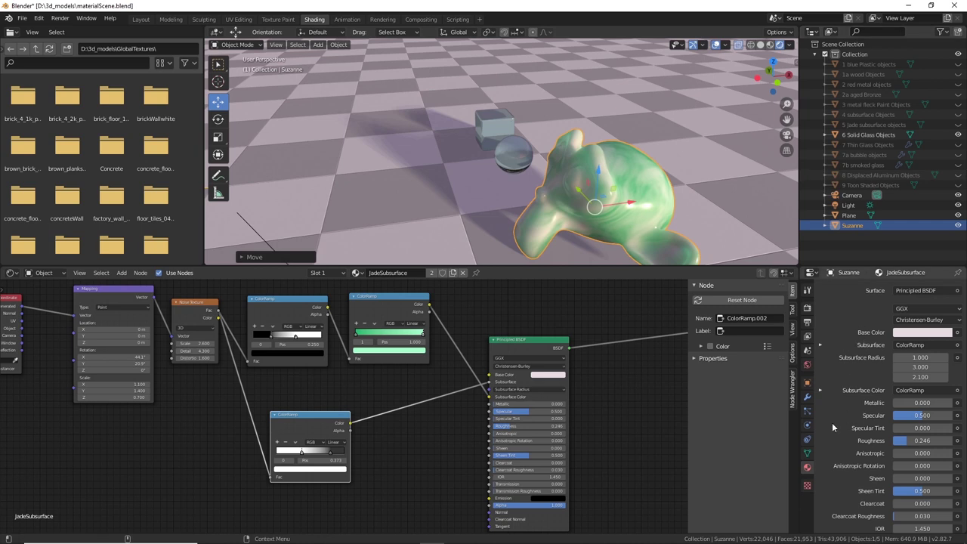
# Assign the existing solidGlass material to Suzanne in place of JadeSubsurface
pyautogui.scroll(-3, 834, 453)
pyautogui.scroll(6, 833, 446)
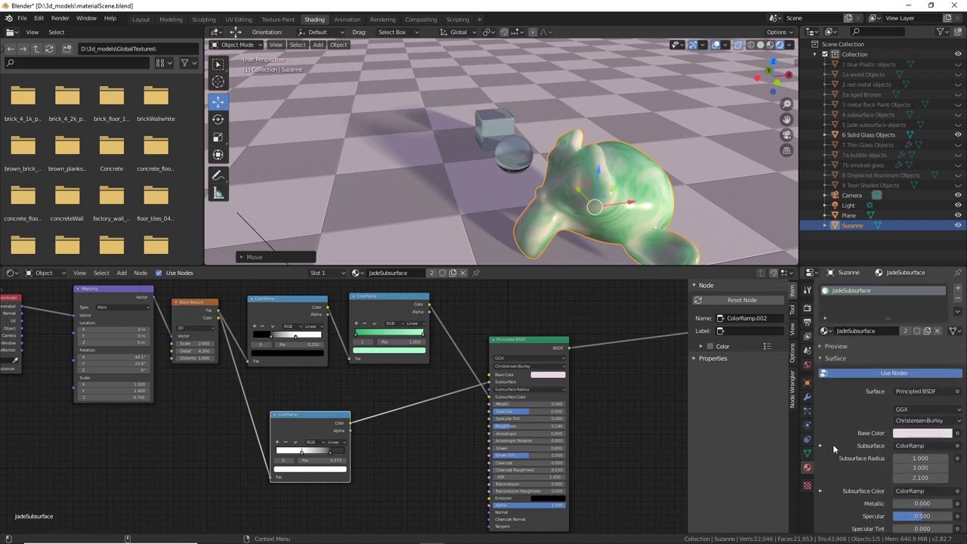
pyautogui.click(831, 331)
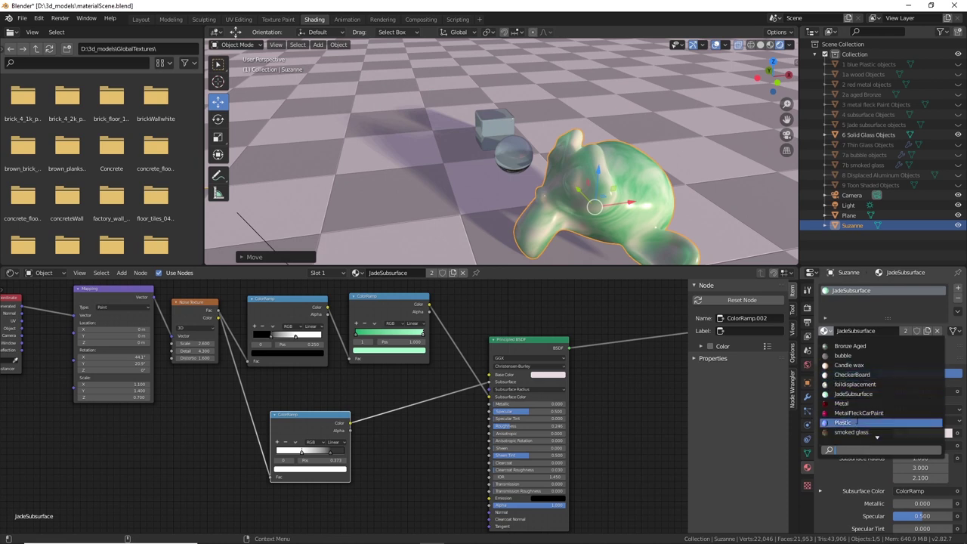
pyautogui.scroll(8, 857, 422)
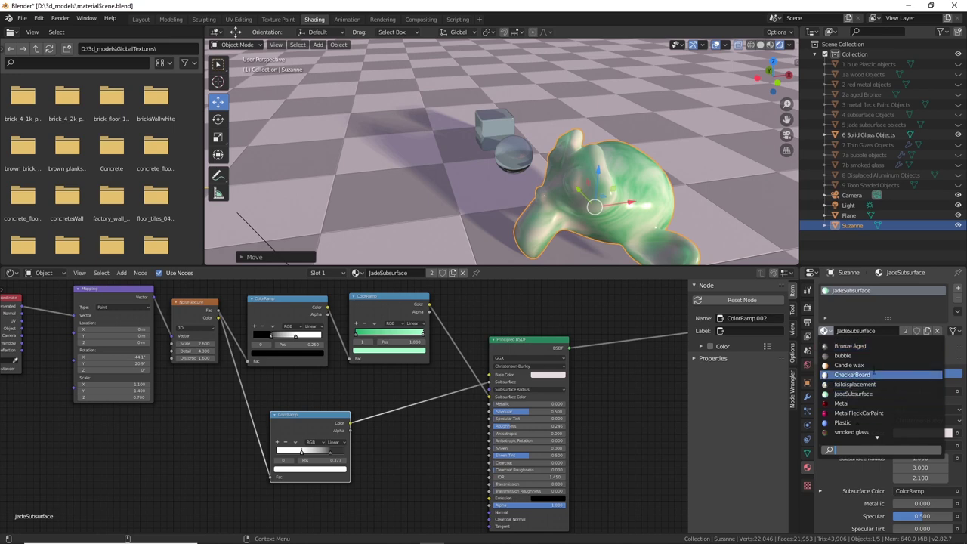
pyautogui.click(877, 433)
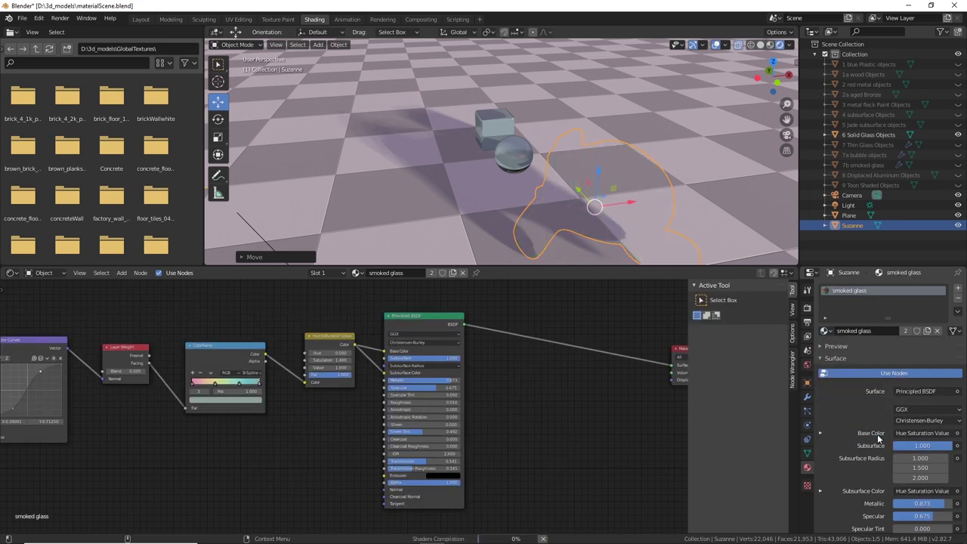
pyautogui.click(827, 330)
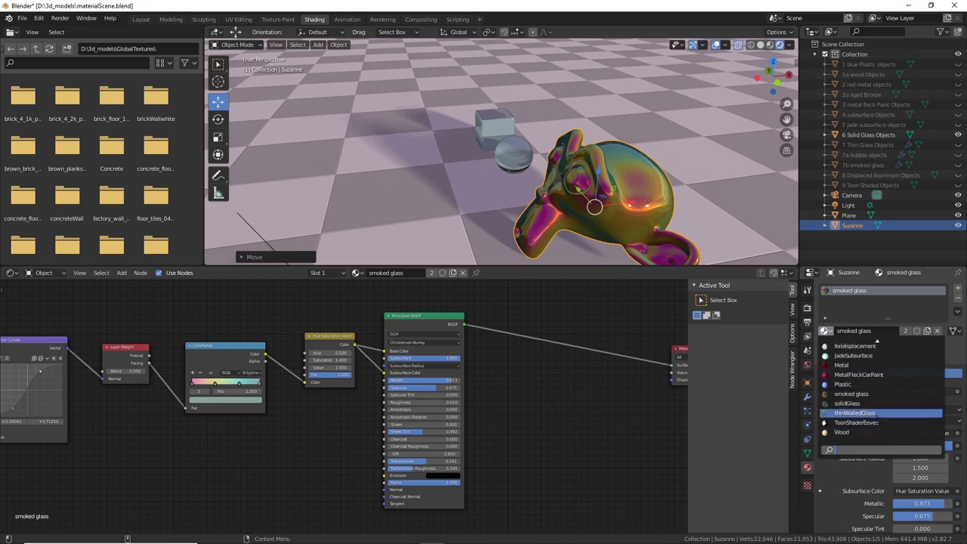
pyautogui.click(854, 403)
pyautogui.moveTo(573, 106); pyautogui.dragTo(646, 143, button='middle')
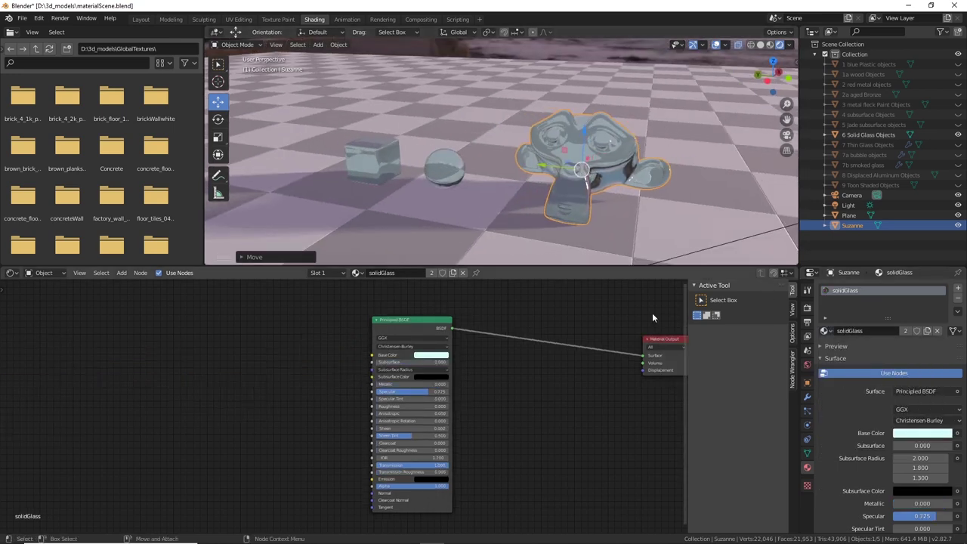
# Nudge the Principled BSDF node towards the Material Output and review the solidGlass shader's surface settings
pyautogui.moveTo(424, 321)
pyautogui.mouseDown()
pyautogui.moveTo(391, 319)
pyautogui.moveTo(432, 318)
pyautogui.mouseUp()
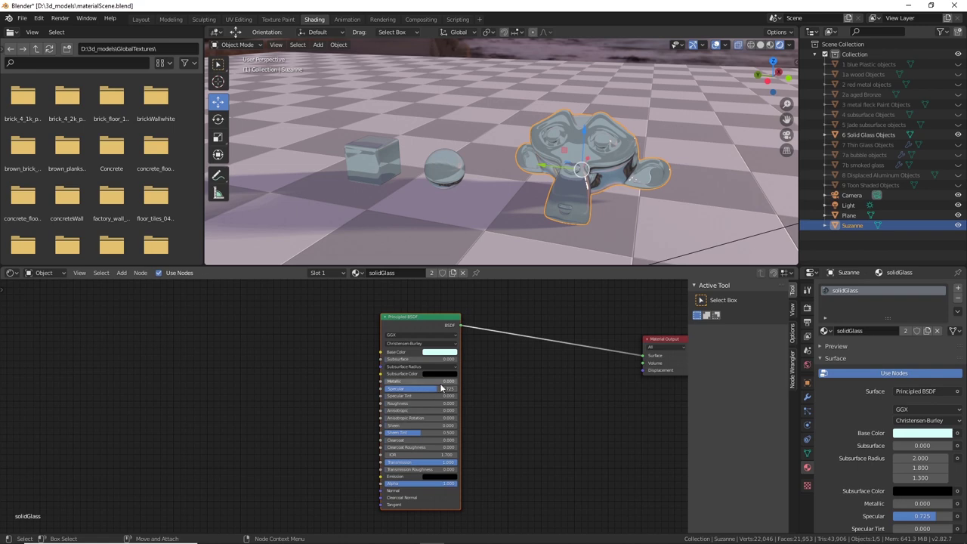
pyautogui.moveTo(465, 215); pyautogui.dragTo(522, 185, button='middle')
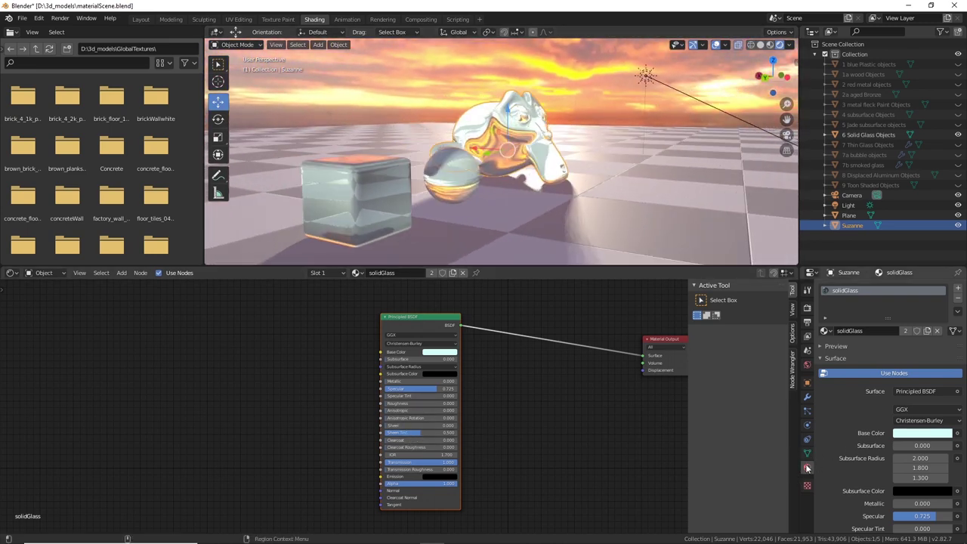
pyautogui.scroll(-5, 873, 401)
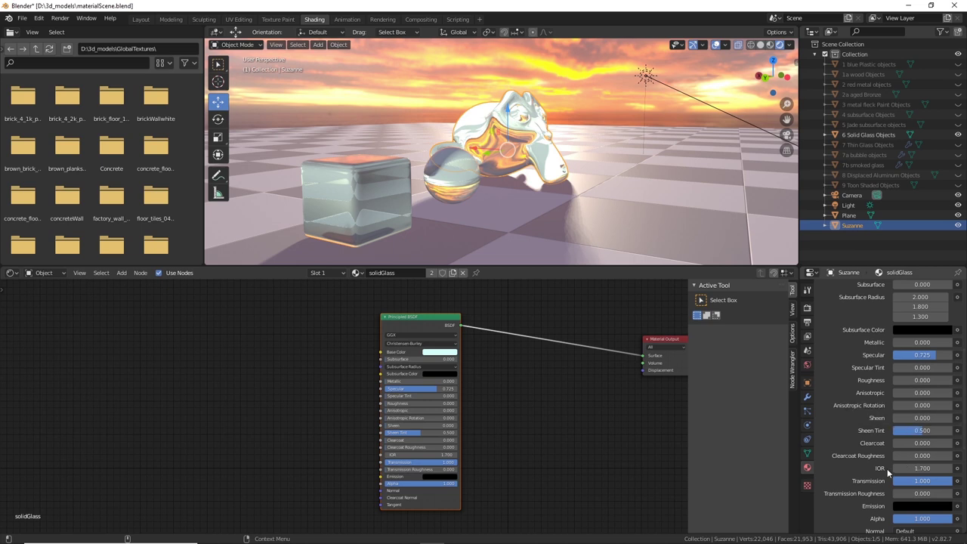
pyautogui.scroll(-4, 923, 459)
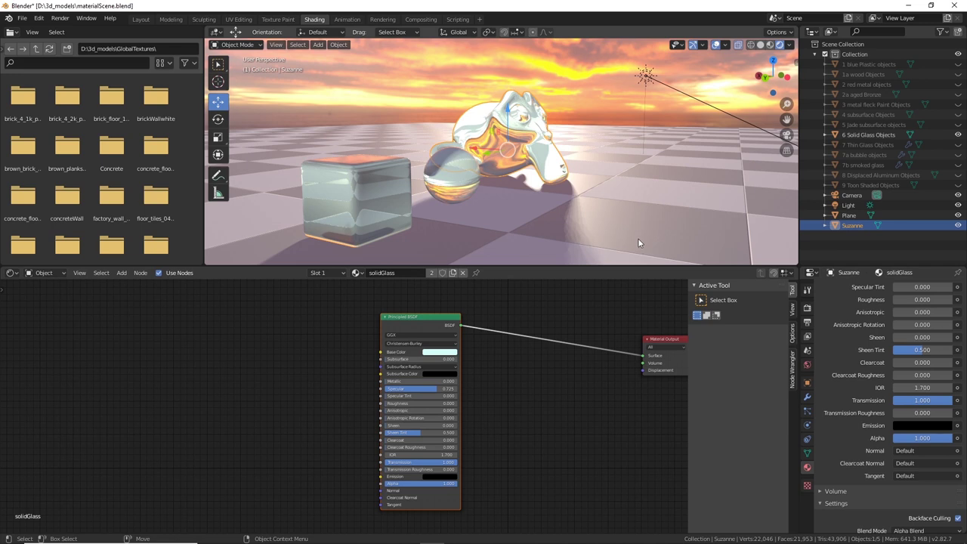
# Try 0 as the Transmission of the solidGlass shader and restore it to 1.000
pyautogui.moveTo(946, 401); pyautogui.dragTo(892, 404)
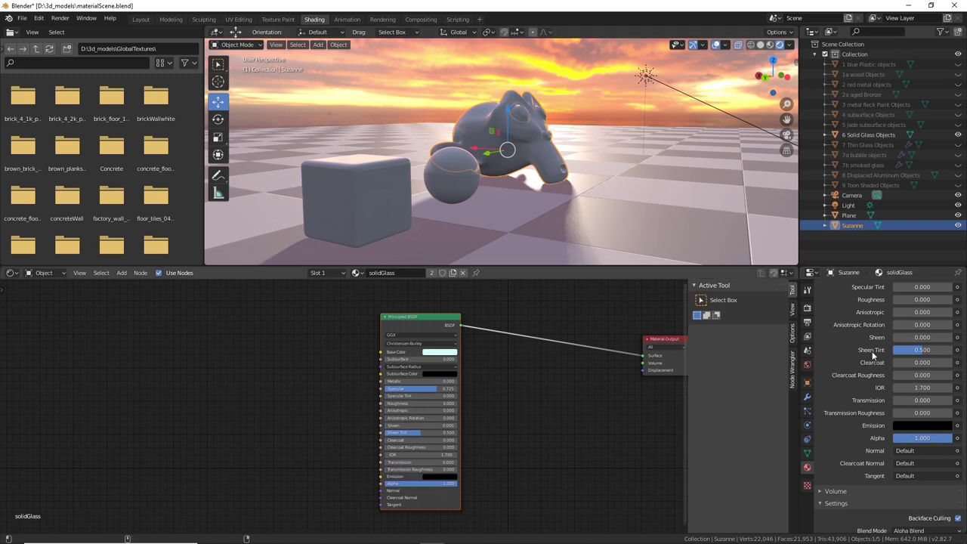
pyautogui.moveTo(902, 402); pyautogui.dragTo(951, 402)
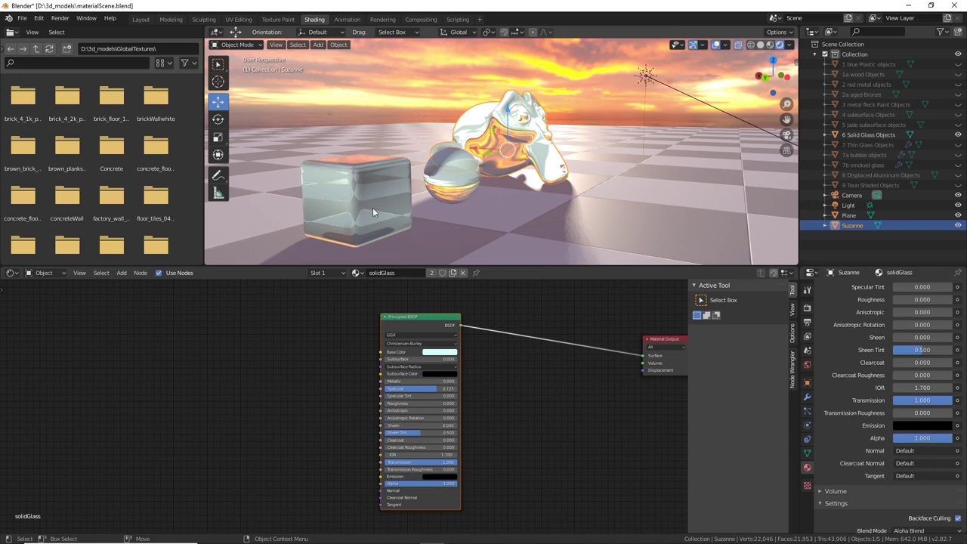
pyautogui.moveTo(905, 414)
pyautogui.mouseDown()
pyautogui.moveTo(950, 415)
pyautogui.moveTo(894, 415)
pyautogui.mouseUp()
# Try different Roughness values on the solidGlass shader, ending at 0.250
pyautogui.scroll(2, 931, 388)
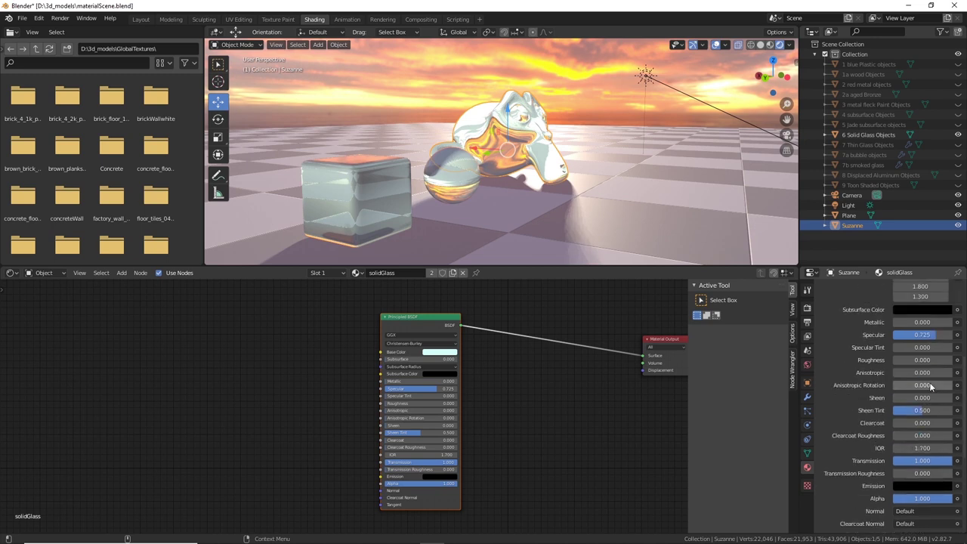
pyautogui.moveTo(902, 360); pyautogui.dragTo(920, 359)
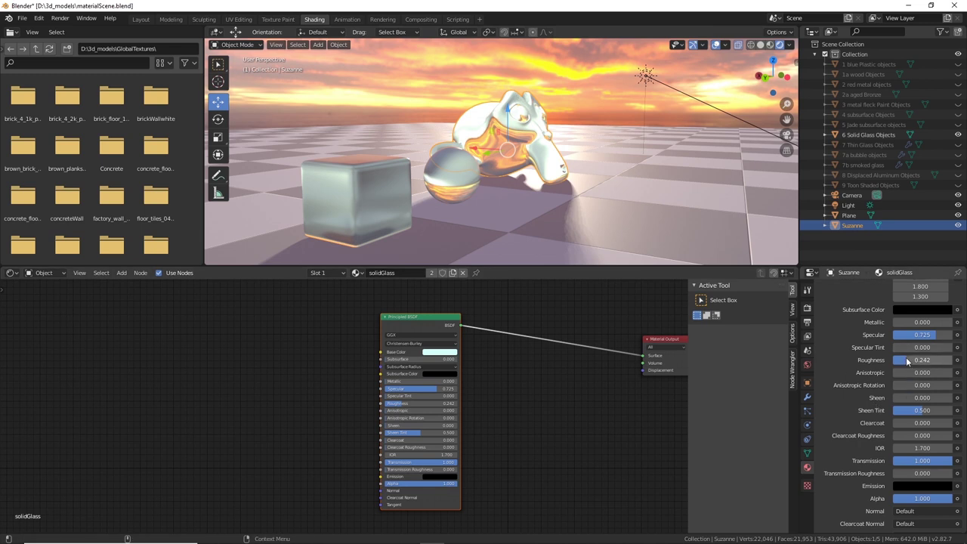
pyautogui.moveTo(908, 360); pyautogui.dragTo(888, 360)
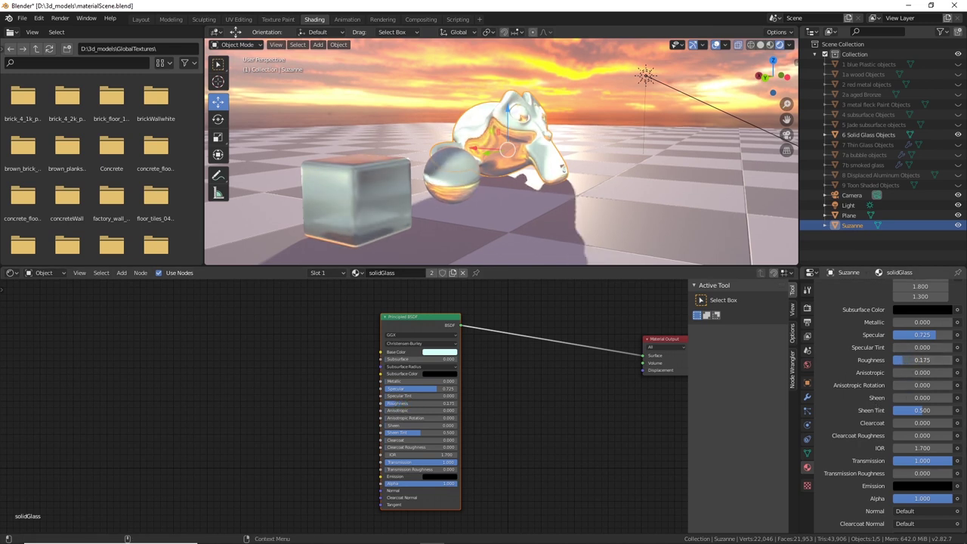
pyautogui.moveTo(899, 360); pyautogui.dragTo(918, 359)
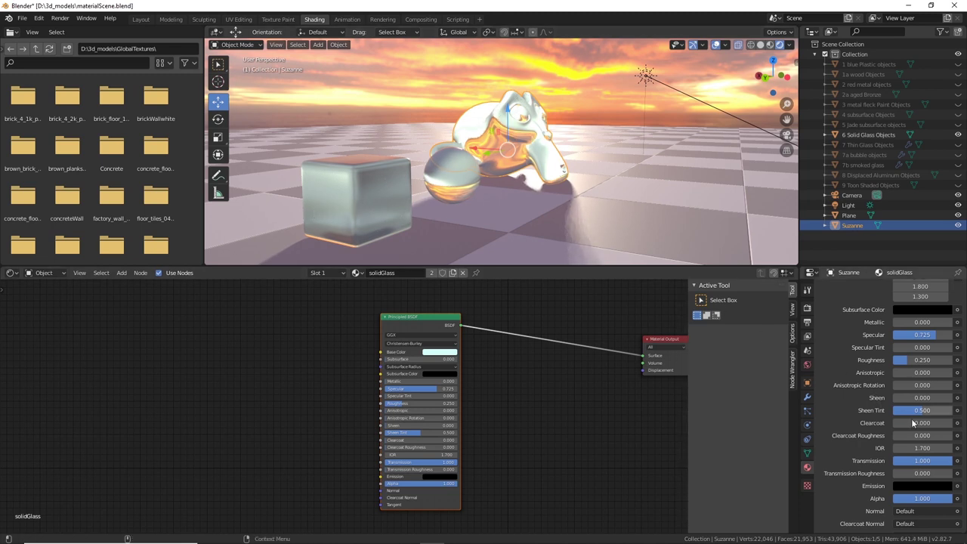
# Set the solidGlass shader's Transmission Roughness to 0.533, Specular to 0.717 and Roughness to 0.142
pyautogui.scroll(-3, 899, 413)
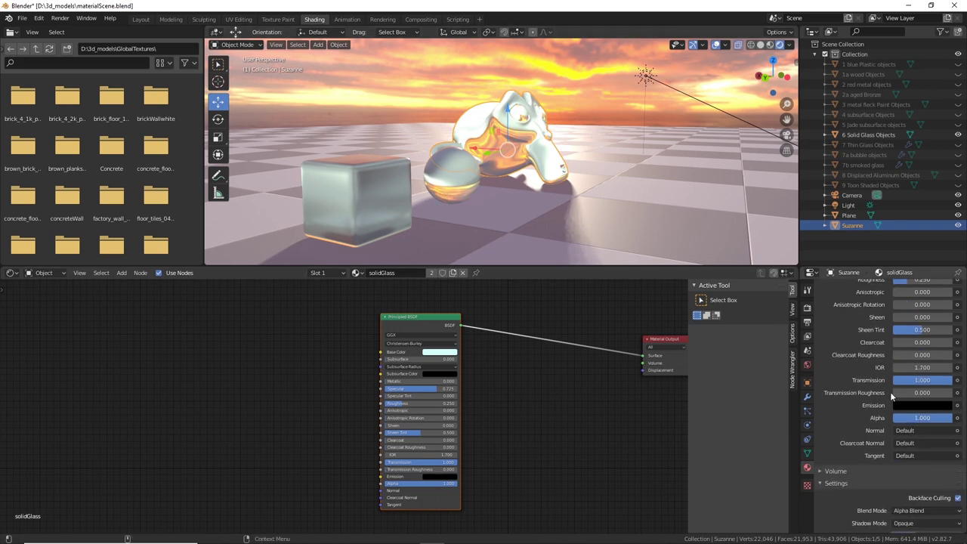
pyautogui.moveTo(910, 394)
pyautogui.mouseDown()
pyautogui.moveTo(930, 397)
pyautogui.moveTo(919, 381)
pyautogui.mouseUp()
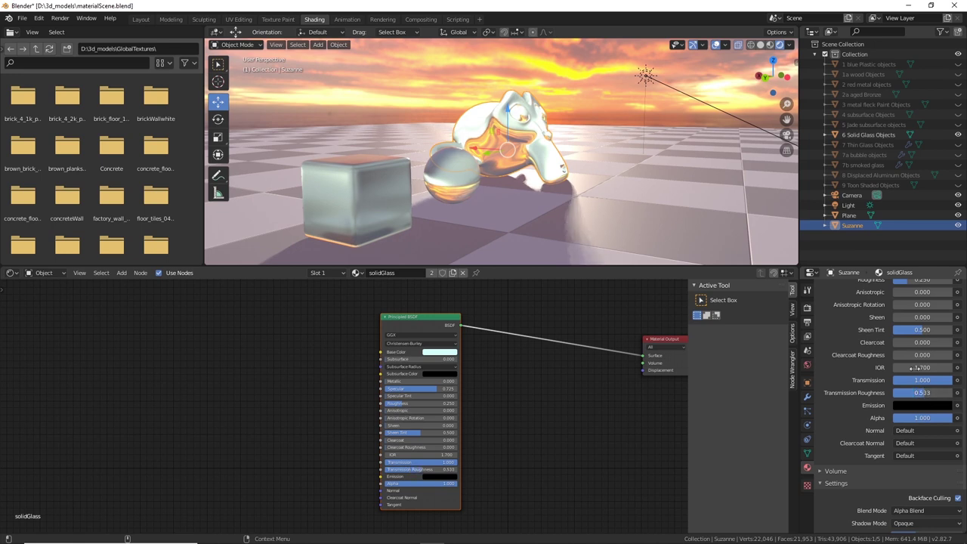
pyautogui.scroll(3, 920, 380)
pyautogui.moveTo(922, 314); pyautogui.dragTo(906, 339)
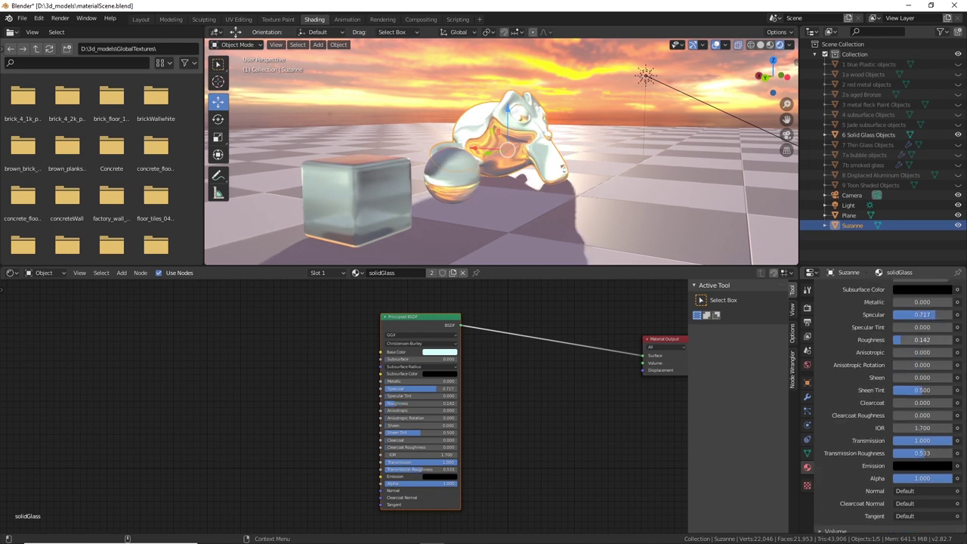
# Examine the reflections and refraction on the glass cube, sphere and Suzanne up close and from several sides
pyautogui.moveTo(455, 245); pyautogui.dragTo(440, 207, button='middle')
pyautogui.scroll(3, 441, 207)
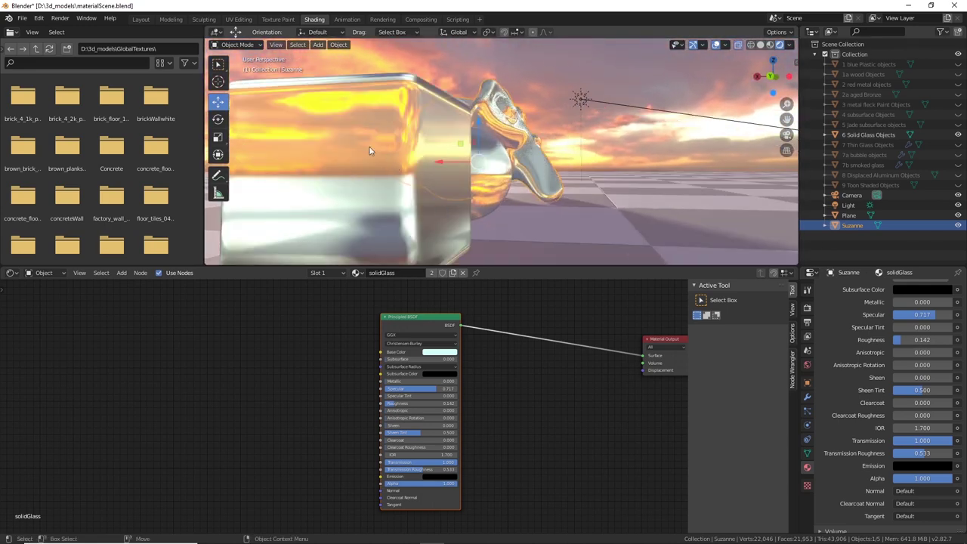
pyautogui.moveTo(550, 187); pyautogui.dragTo(577, 185, button='middle')
pyautogui.scroll(-3, 577, 185)
pyautogui.moveTo(647, 200); pyautogui.dragTo(761, 204, button='middle')
pyautogui.moveTo(582, 189); pyautogui.dragTo(664, 180, button='middle')
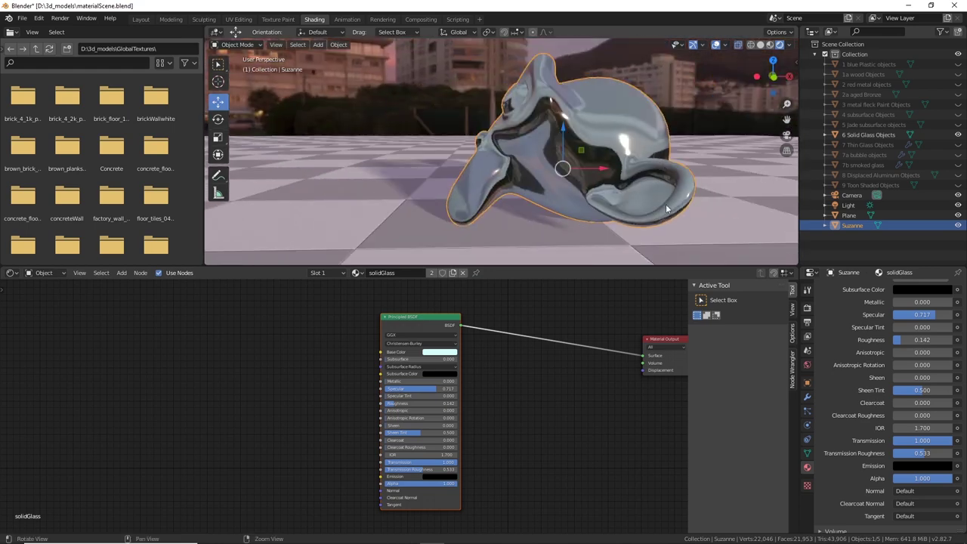
pyautogui.moveTo(579, 350); pyautogui.dragTo(385, 371, button='middle')
pyautogui.moveTo(665, 204); pyautogui.dragTo(435, 202, button='middle')
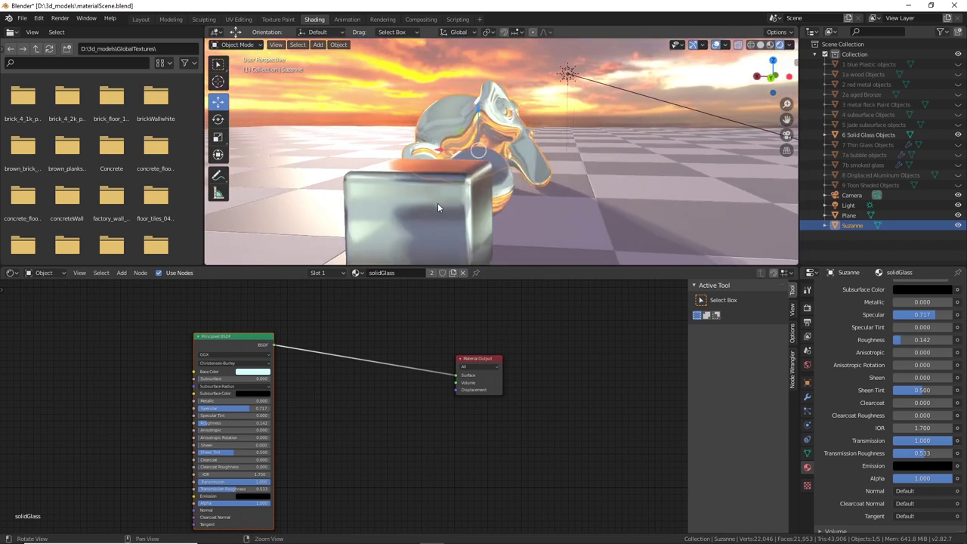
# Disable Screen Space Refraction in the solidGlass material's settings and check the glass objects from another angle
pyautogui.scroll(-4, 881, 435)
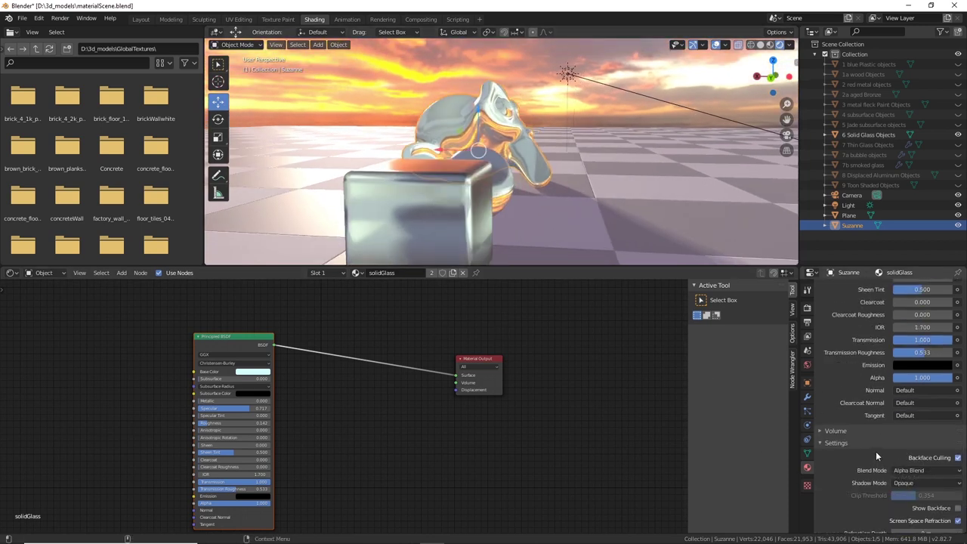
pyautogui.scroll(-2, 876, 452)
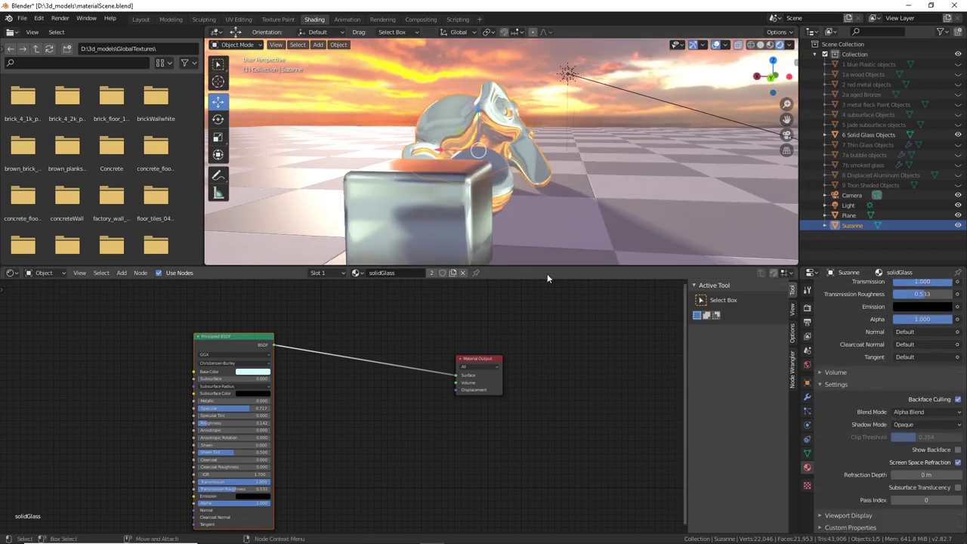
pyautogui.click(958, 462)
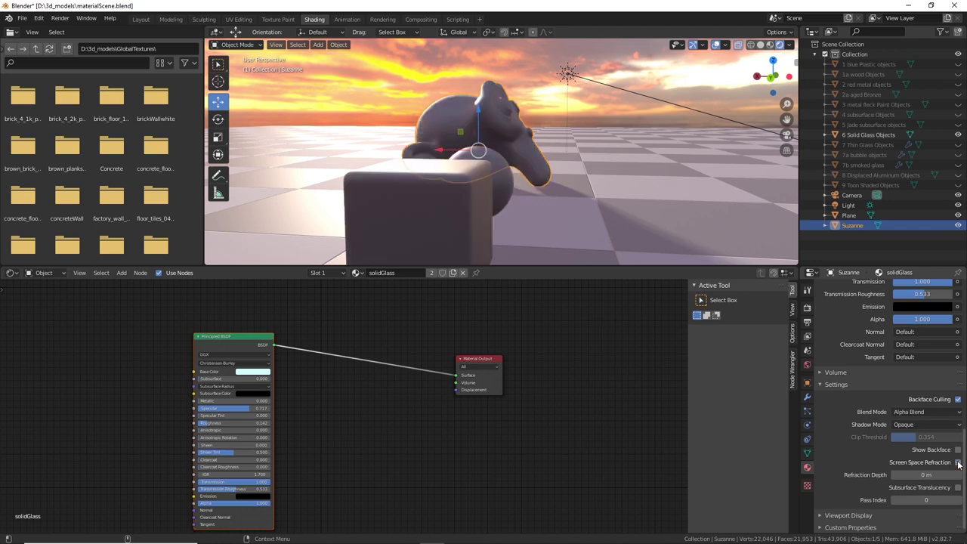
pyautogui.moveTo(667, 217); pyautogui.dragTo(582, 205, button='middle')
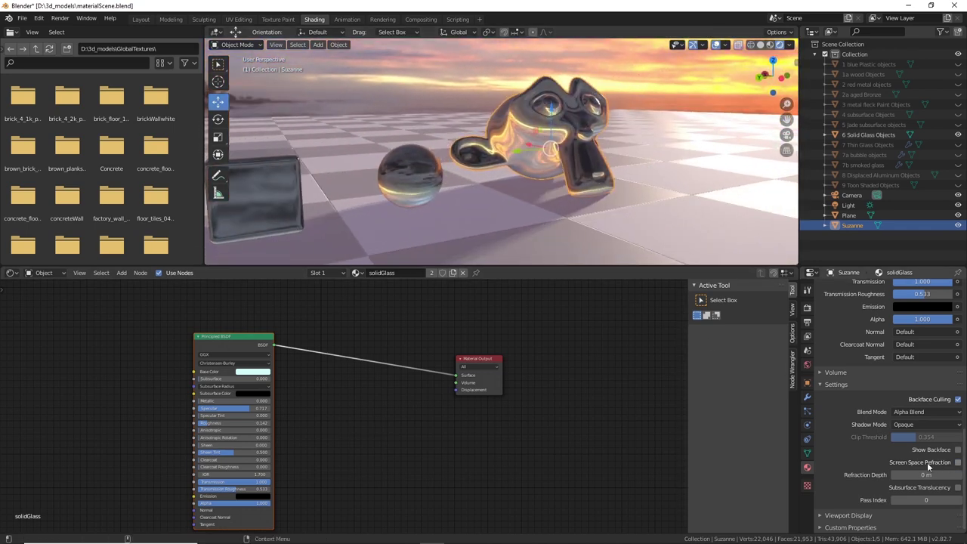
pyautogui.moveTo(600, 215); pyautogui.dragTo(585, 213, button='middle')
pyautogui.scroll(3, 883, 356)
# Disable Refraction and Screen Space Reflections in the Eevee render settings and check the glass objects
pyautogui.click(807, 308)
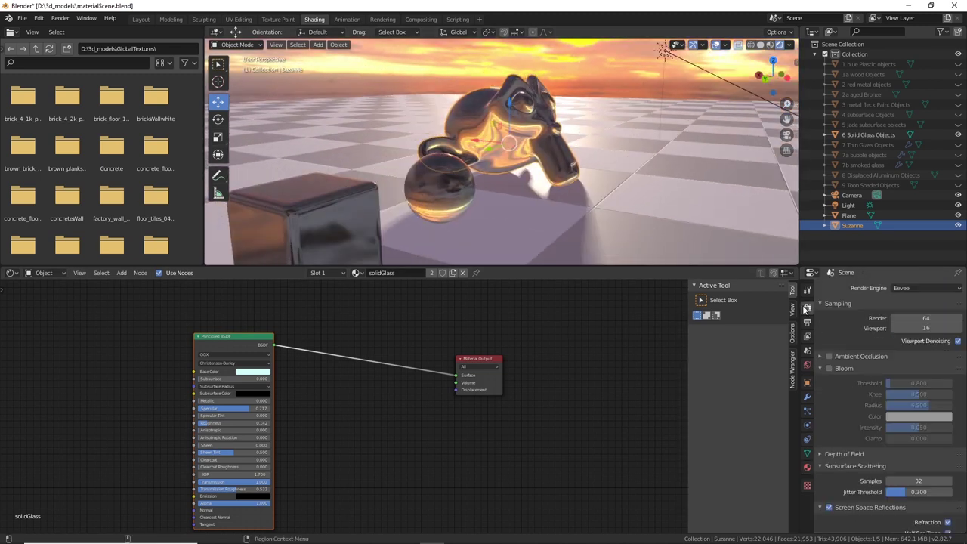
pyautogui.scroll(-2, 925, 389)
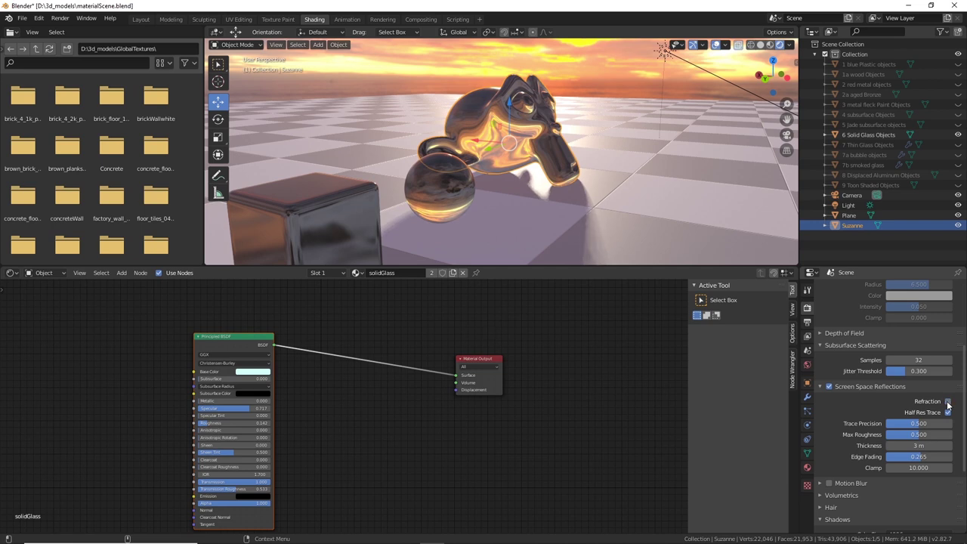
pyautogui.click(828, 386)
pyautogui.moveTo(597, 234); pyautogui.dragTo(654, 198, button='middle')
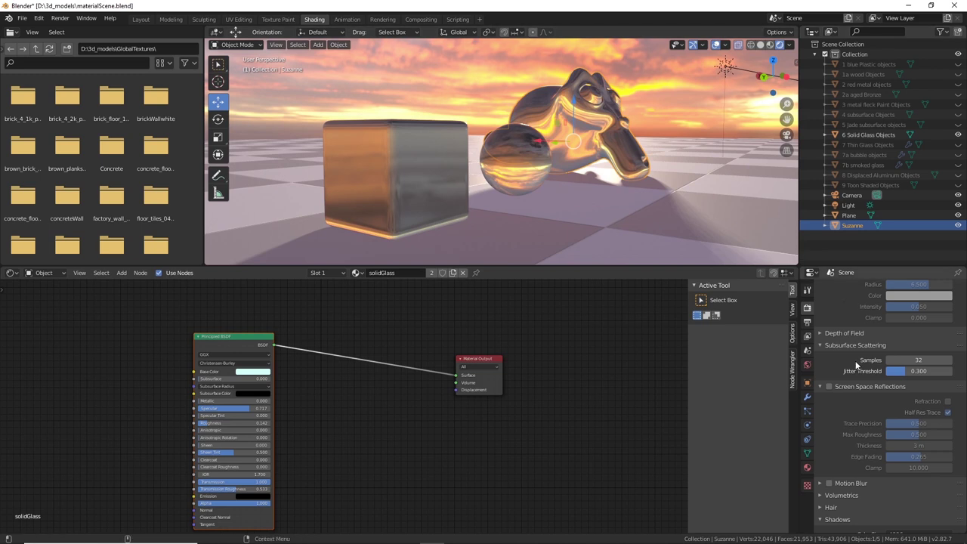
# Enable Screen Space Reflections with Refraction in the Eevee render settings and check the glass objects
pyautogui.click(828, 386)
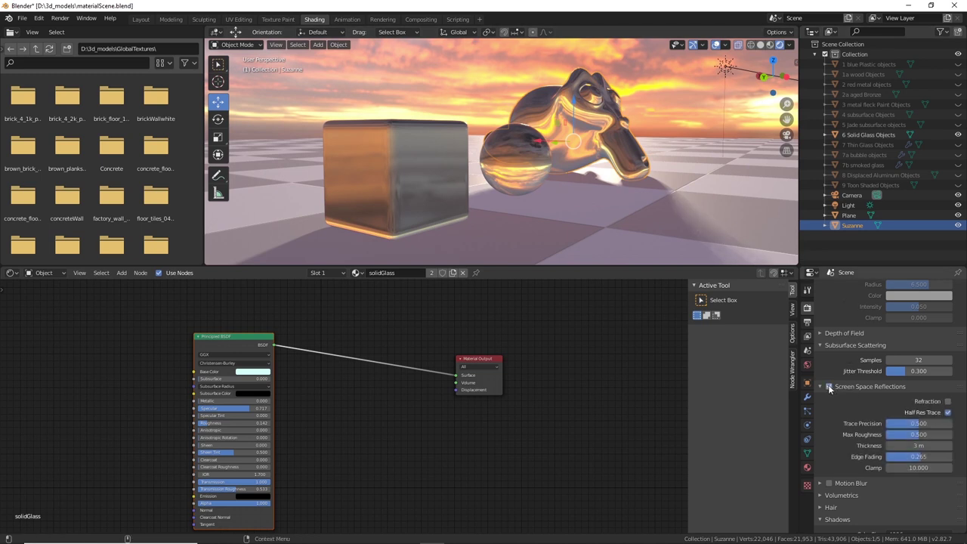
pyautogui.click(948, 413)
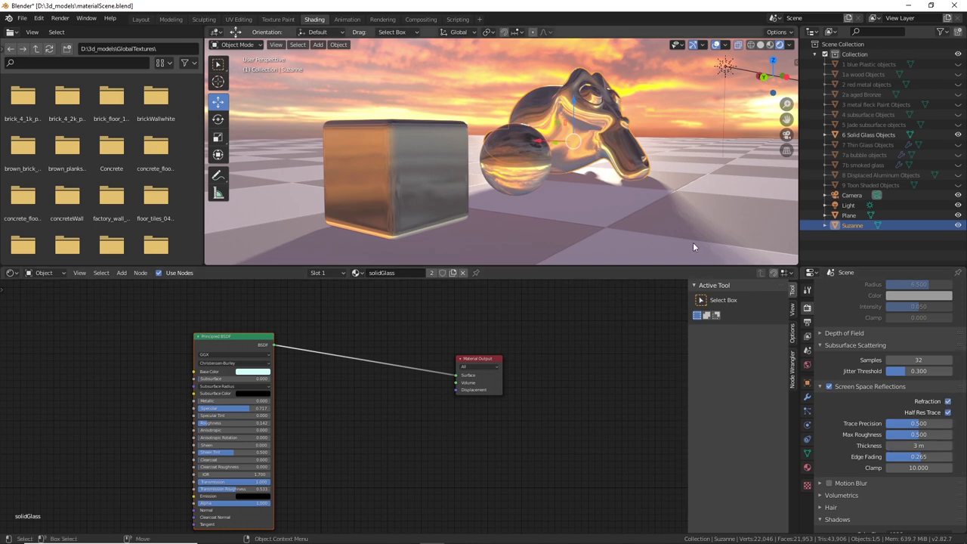
pyautogui.moveTo(545, 180)
pyautogui.mouseDown(button='middle')
pyautogui.moveTo(572, 184)
pyautogui.moveTo(551, 173)
pyautogui.moveTo(514, 180)
pyautogui.moveTo(566, 177)
pyautogui.moveTo(553, 180)
pyautogui.mouseUp(button='middle')
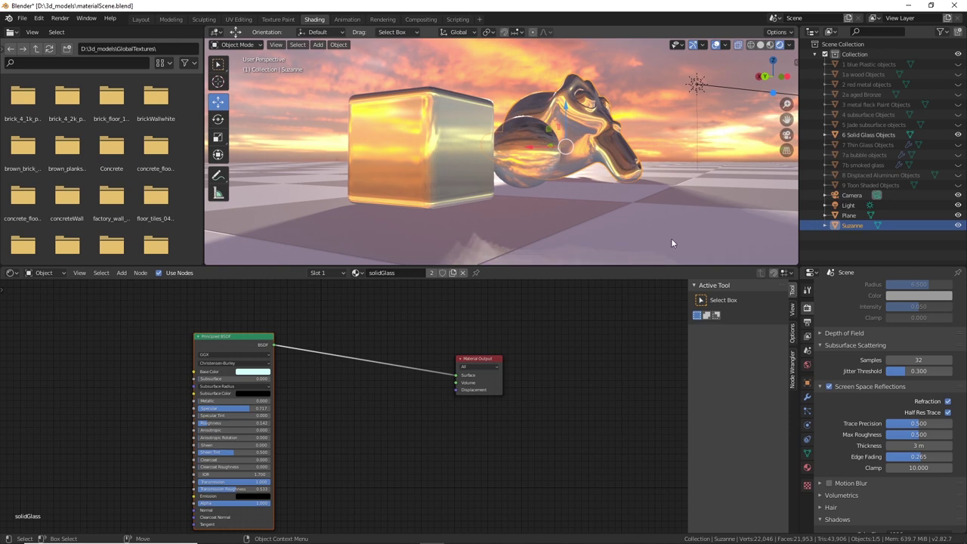
pyautogui.scroll(-5, 869, 468)
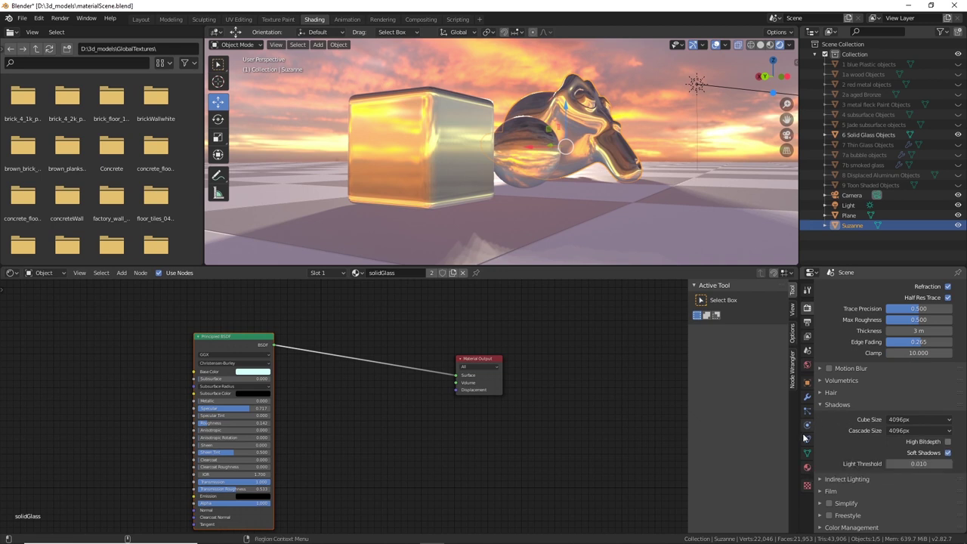
# Toggle Backface Culling off and back on in the solidGlass material's settings to compare its effect
pyautogui.click(806, 467)
pyautogui.scroll(-3, 936, 428)
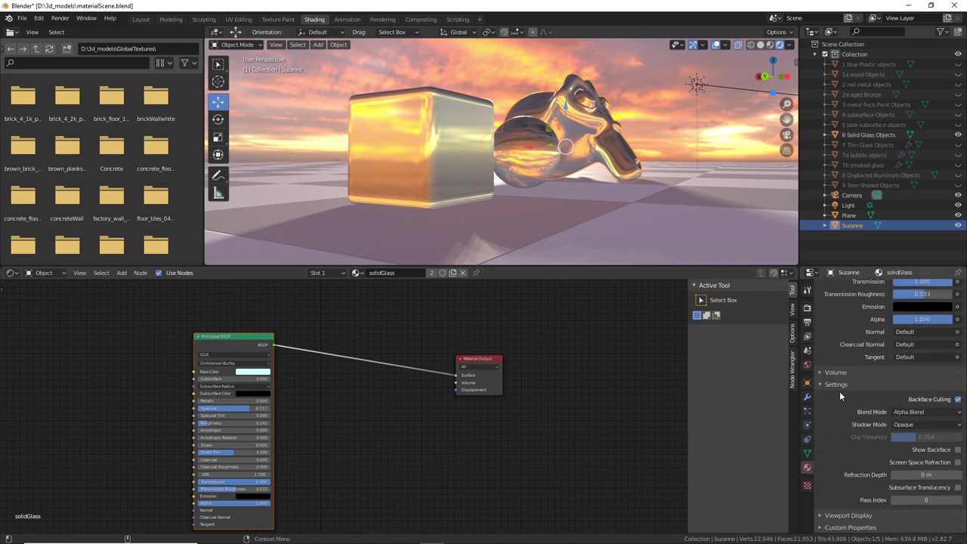
pyautogui.click(957, 399)
pyautogui.click(958, 399)
pyautogui.click(958, 400)
pyautogui.click(958, 399)
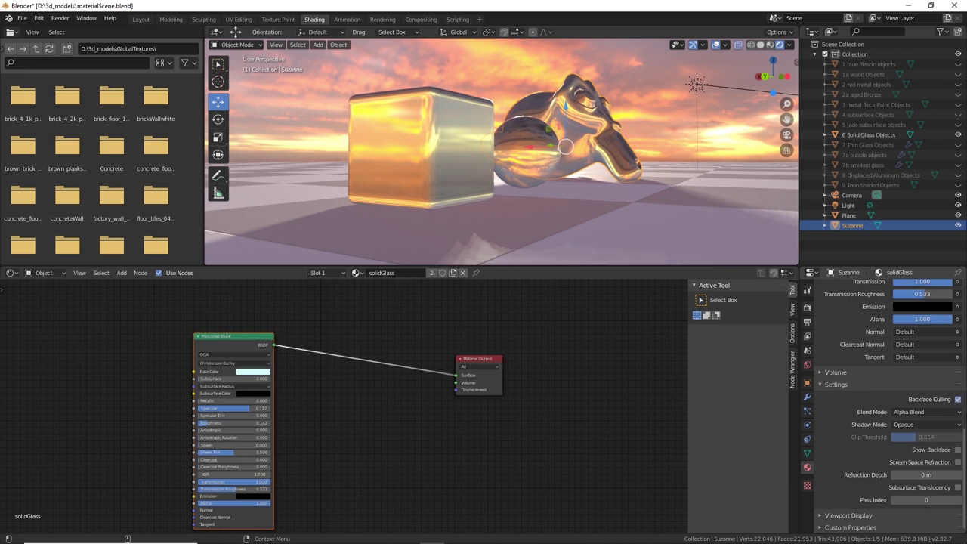
# Set the solidGlass material's Blend Mode to Opaque and check the glass objects from several angles
pyautogui.click(919, 412)
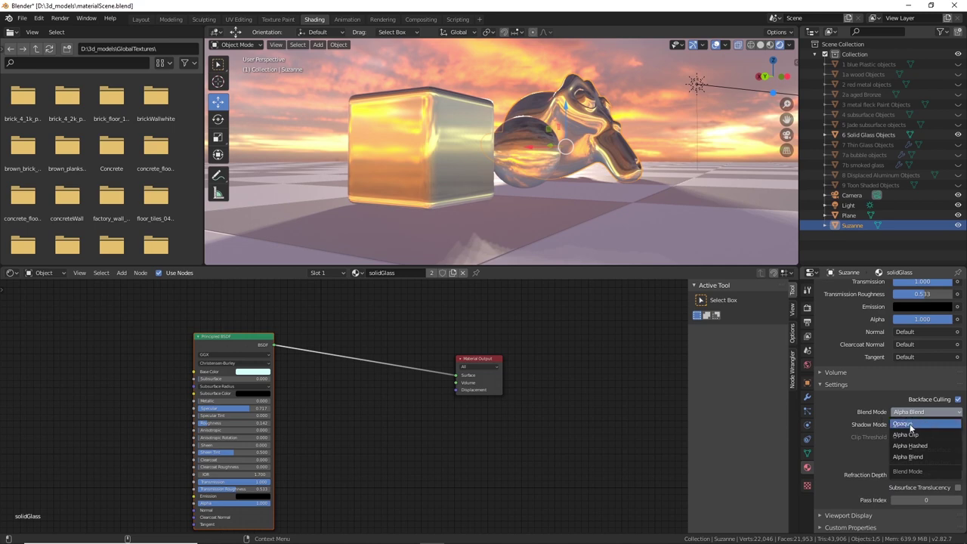
pyautogui.click(910, 425)
pyautogui.moveTo(559, 182); pyautogui.dragTo(602, 193, button='middle')
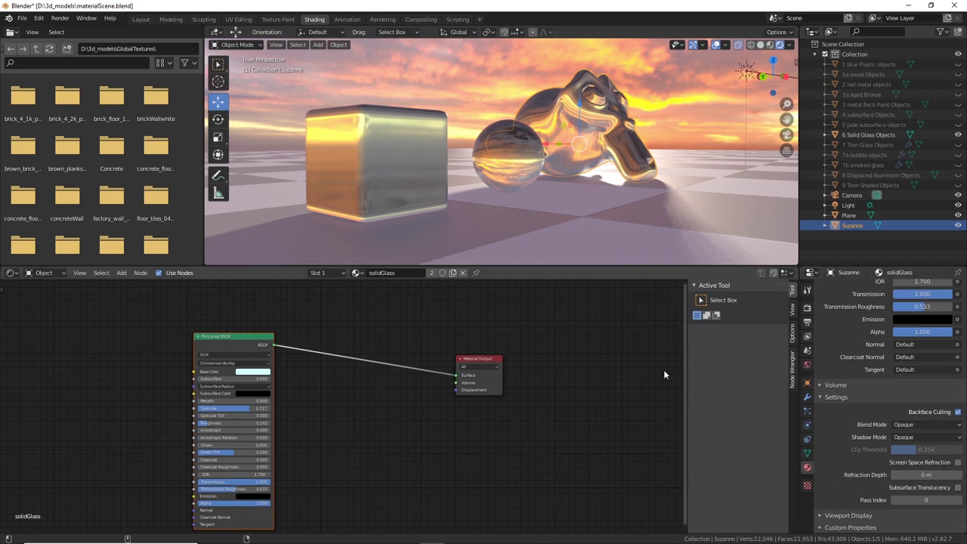
pyautogui.moveTo(596, 205); pyautogui.dragTo(616, 219, button='middle')
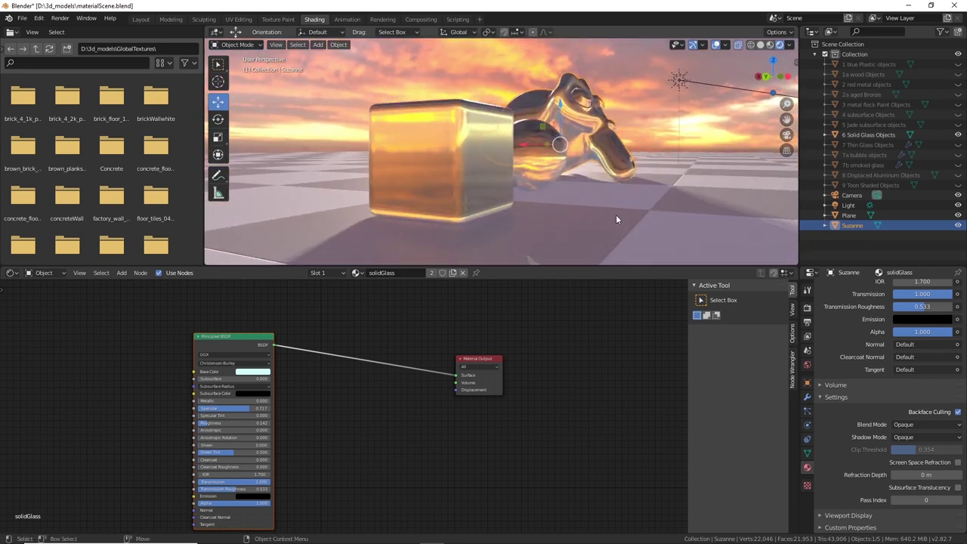
# Toggle Screen Space Refraction on and off for solidGlass, comparing the glass objects against both sides of the environment
pyautogui.click(957, 463)
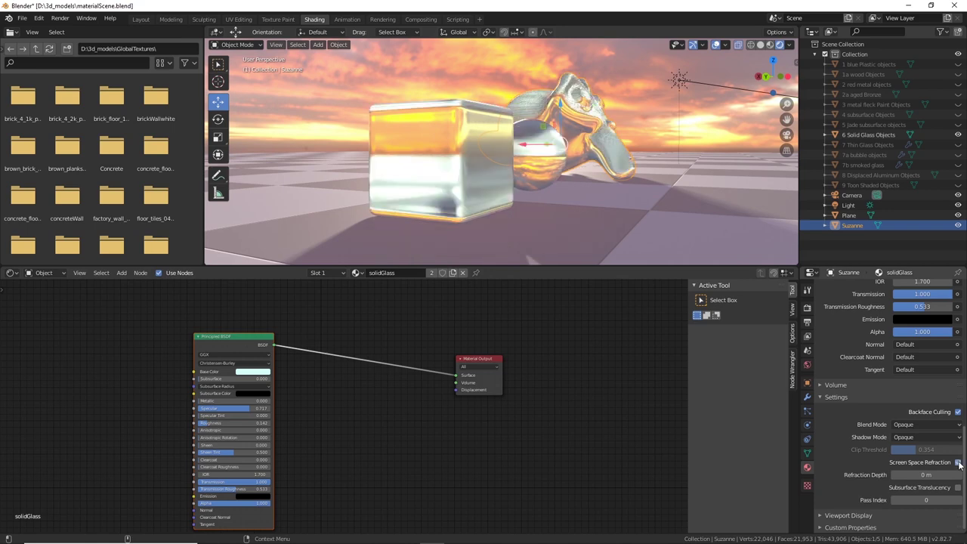
pyautogui.moveTo(617, 193); pyautogui.dragTo(637, 201, button='middle')
pyautogui.click(958, 462)
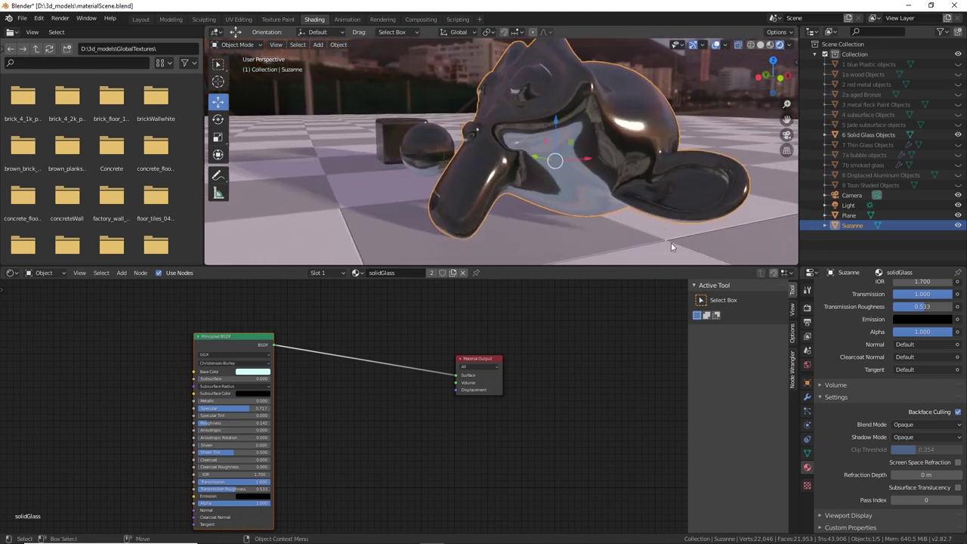
pyautogui.click(958, 462)
pyautogui.moveTo(673, 213); pyautogui.dragTo(651, 221, button='middle')
pyautogui.scroll(-3, 661, 200)
pyautogui.moveTo(600, 182); pyautogui.dragTo(606, 205, button='middle')
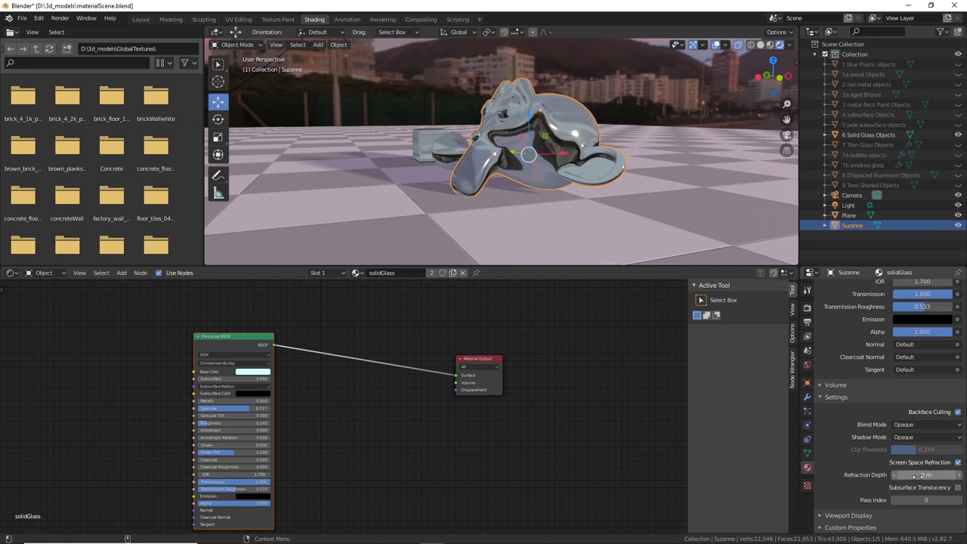
pyautogui.click(957, 463)
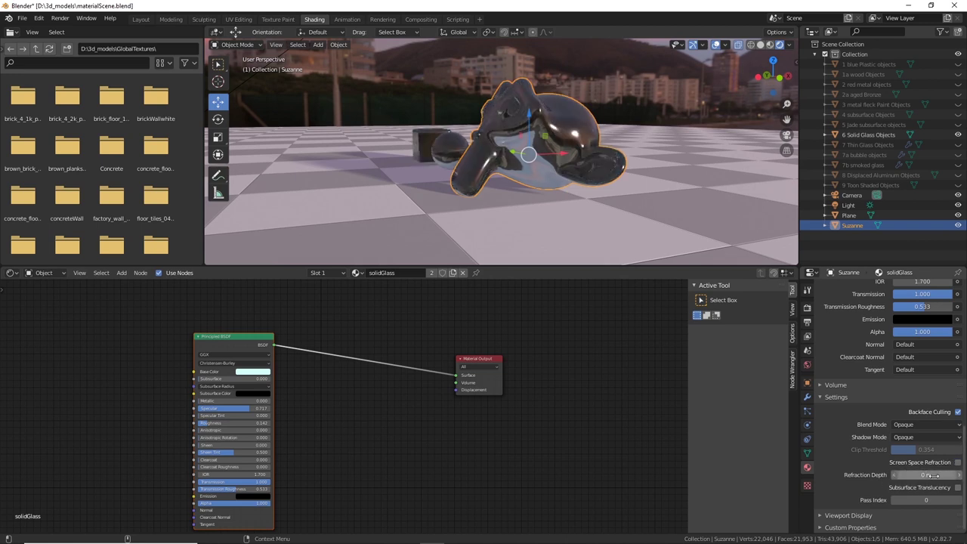
# Try a larger Refraction Depth for solidGlass, inspect Suzanne up close and reset the depth to 0 m
pyautogui.moveTo(925, 474); pyautogui.dragTo(933, 474)
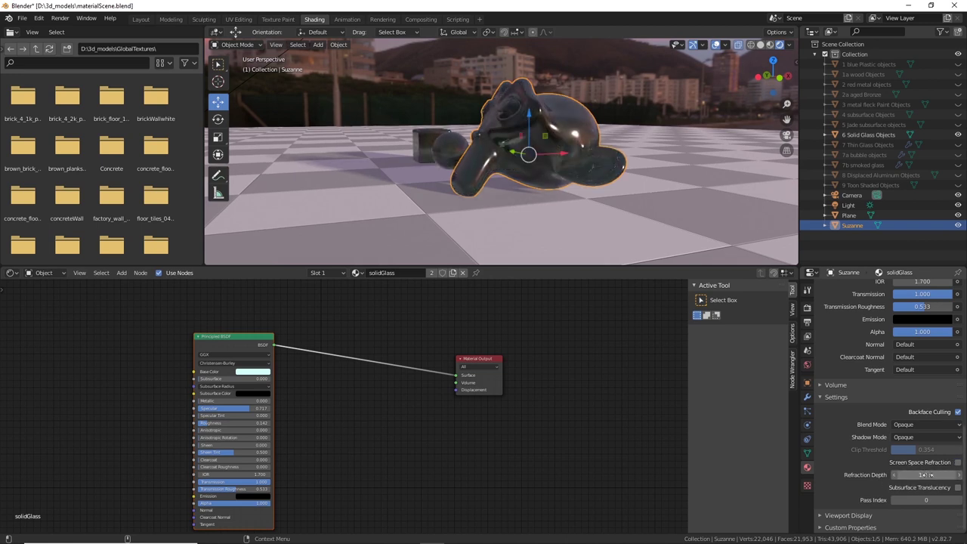
pyautogui.moveTo(645, 210); pyautogui.dragTo(661, 227, button='middle')
pyautogui.scroll(2, 669, 222)
pyautogui.scroll(3, 674, 224)
pyautogui.moveTo(934, 473); pyautogui.dragTo(902, 474)
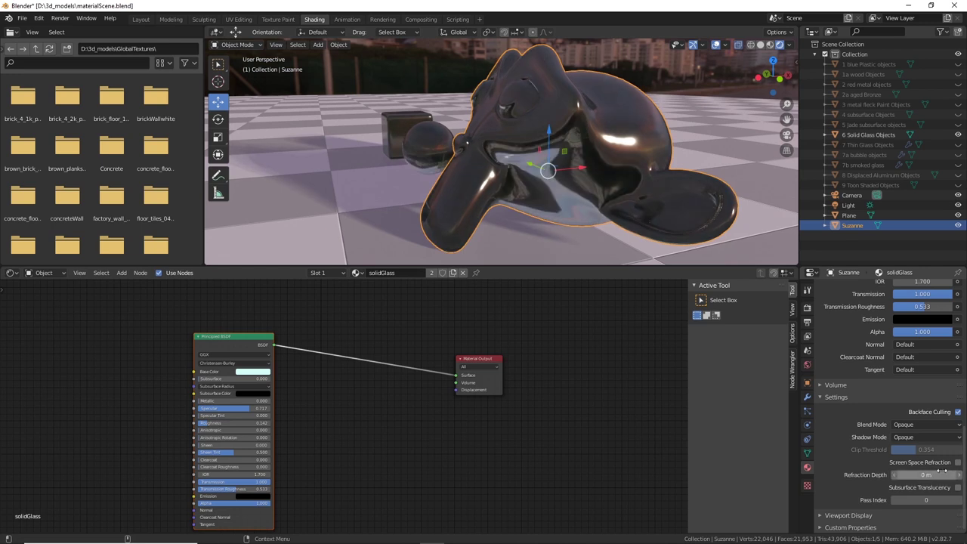
# Set the solidGlass Refraction Depth to 1.9 m and enable Screen Space Refraction
pyautogui.moveTo(923, 475)
pyautogui.mouseDown()
pyautogui.moveTo(932, 475)
pyautogui.moveTo(918, 475)
pyautogui.mouseUp()
pyautogui.moveTo(608, 181); pyautogui.dragTo(775, 223, button='middle')
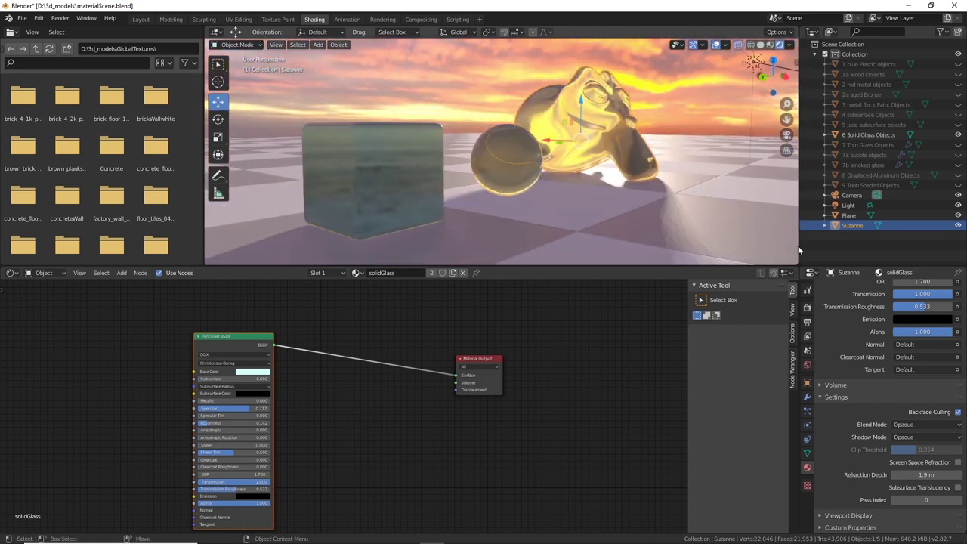
pyautogui.click(956, 463)
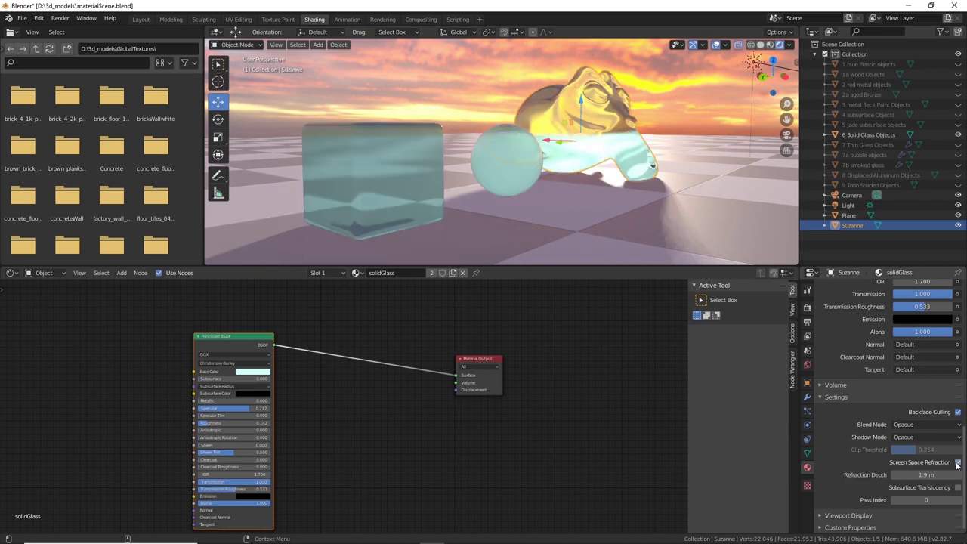
pyautogui.moveTo(632, 207); pyautogui.dragTo(622, 194, button='middle')
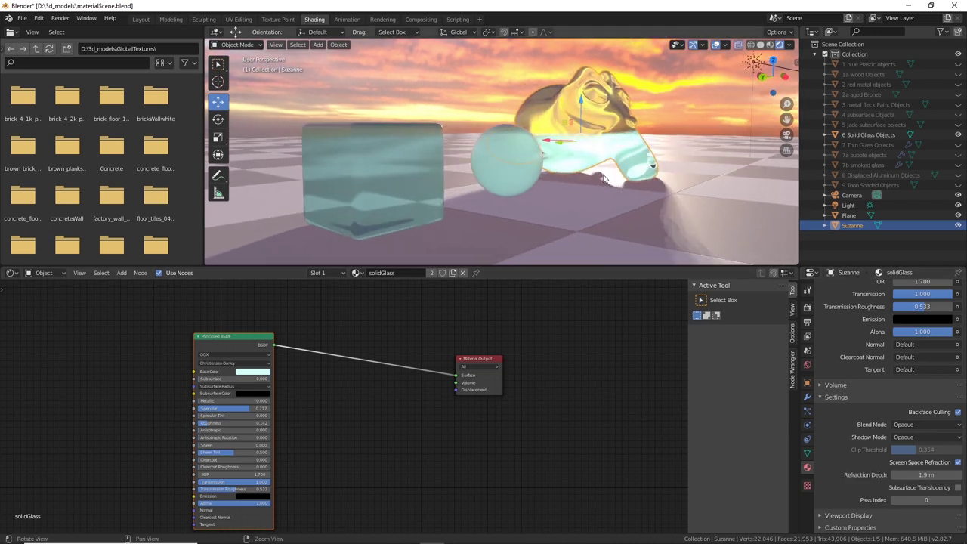
# Set the solidGlass Transmission Roughness to 0.133 and inspect Suzanne's glass surface from several sides
pyautogui.scroll(2, 949, 365)
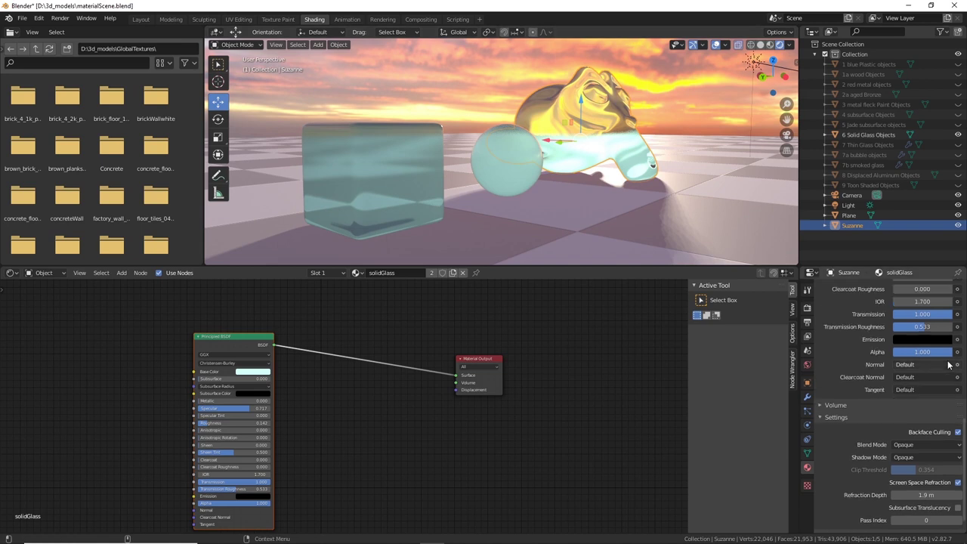
pyautogui.moveTo(924, 351); pyautogui.dragTo(861, 347)
pyautogui.moveTo(559, 160); pyautogui.dragTo(617, 162, button='middle')
pyautogui.moveTo(679, 197); pyautogui.dragTo(595, 155, button='middle')
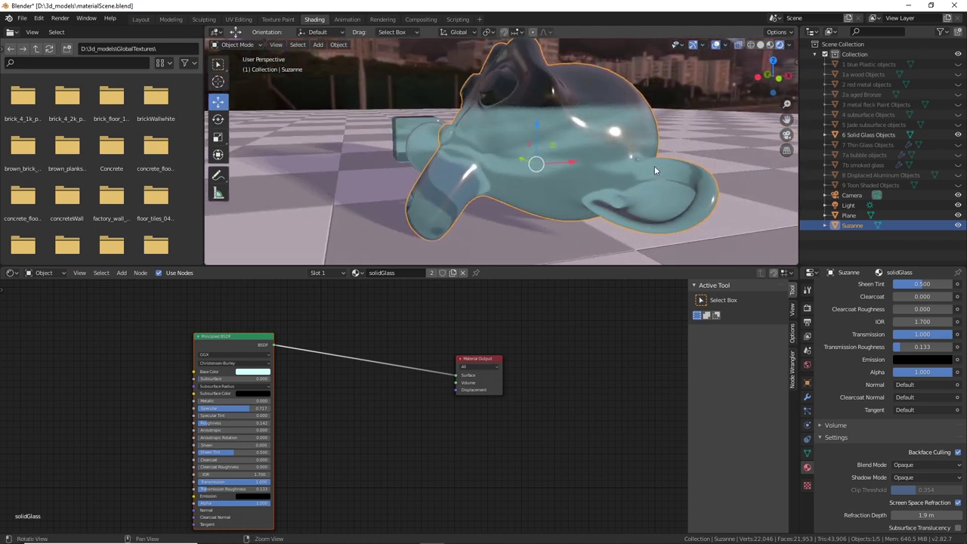
pyautogui.scroll(-4, 655, 165)
pyautogui.moveTo(654, 166); pyautogui.dragTo(543, 89, button='middle')
pyautogui.click(562, 170)
pyautogui.moveTo(561, 170); pyautogui.dragTo(665, 178, button='middle')
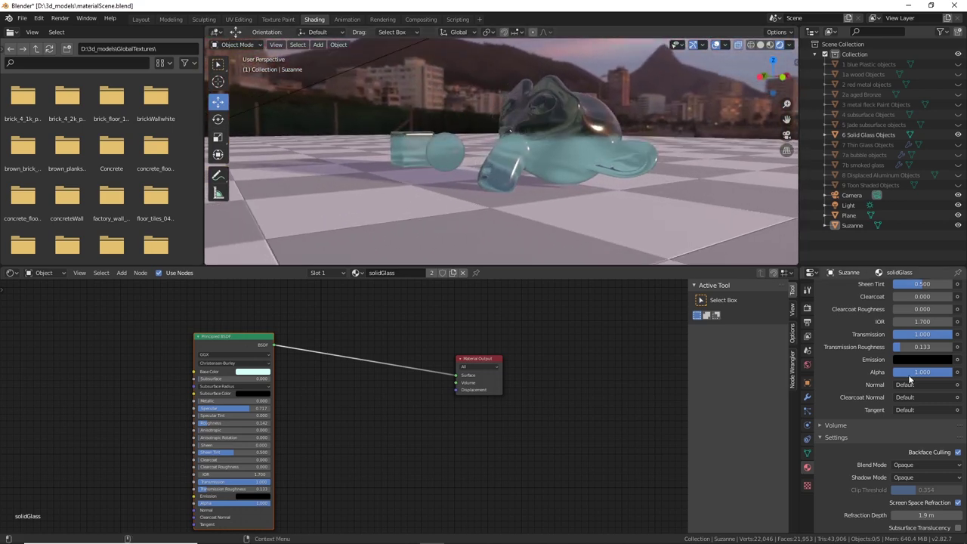
# Turn Screen Space Refraction off and back on to compare Suzanne from behind
pyautogui.click(958, 503)
pyautogui.moveTo(689, 225); pyautogui.dragTo(686, 247, button='middle')
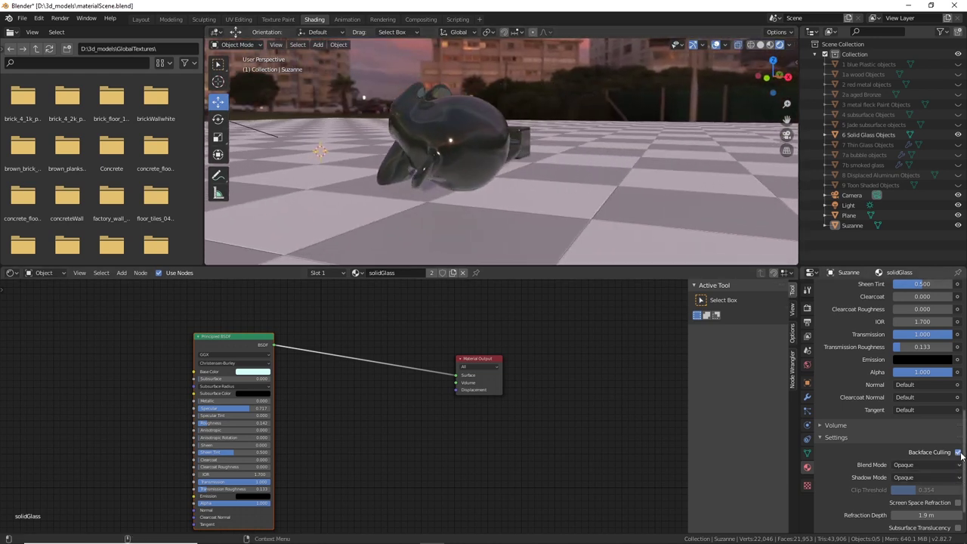
pyautogui.click(958, 503)
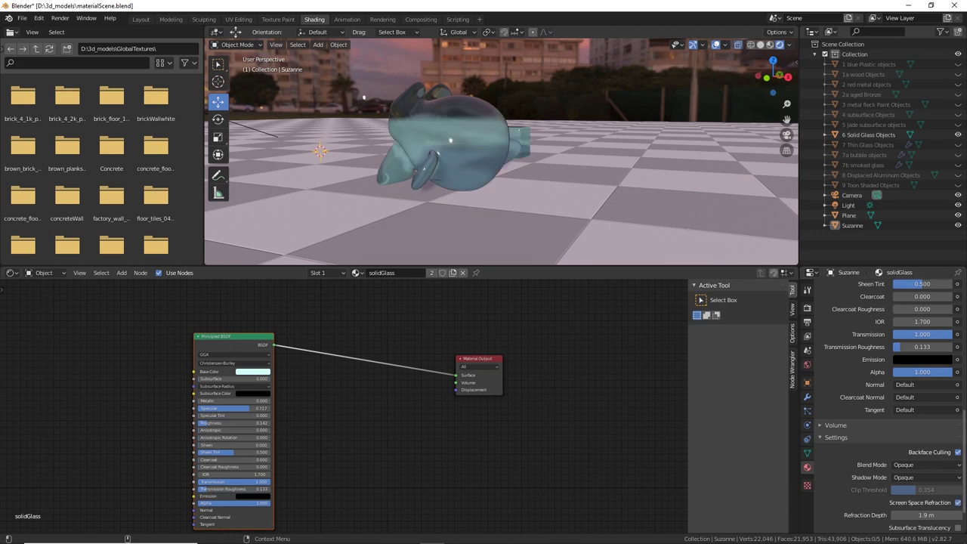
# Try Refraction Depths of 0 m and 0.1 m for solidGlass, and settle on 0.4 m
pyautogui.moveTo(929, 514); pyautogui.dragTo(896, 514)
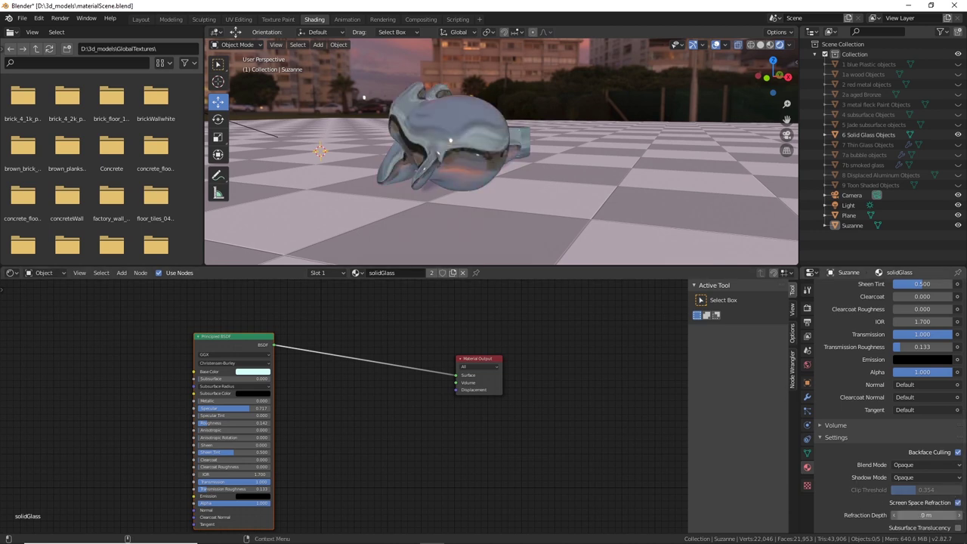
pyautogui.moveTo(567, 179); pyautogui.dragTo(589, 179, button='middle')
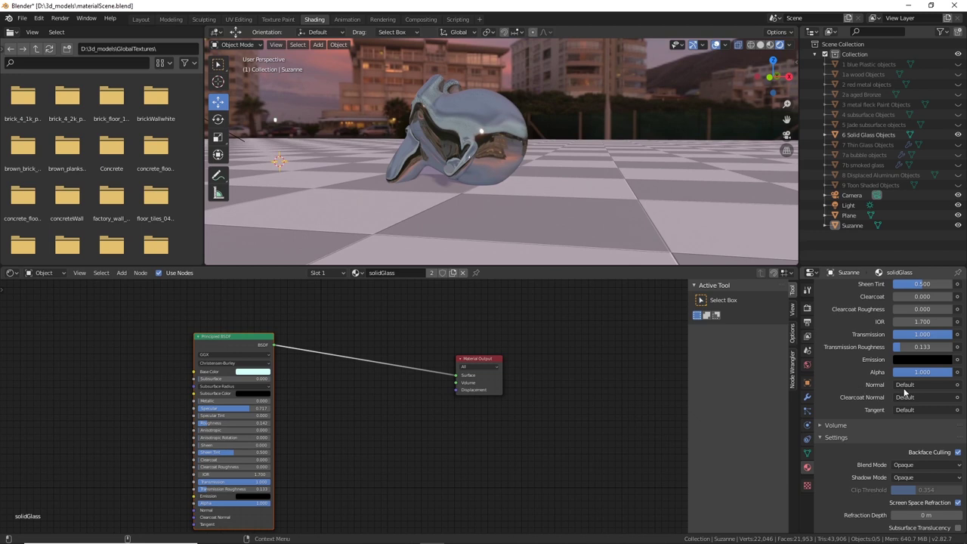
pyautogui.click(959, 517)
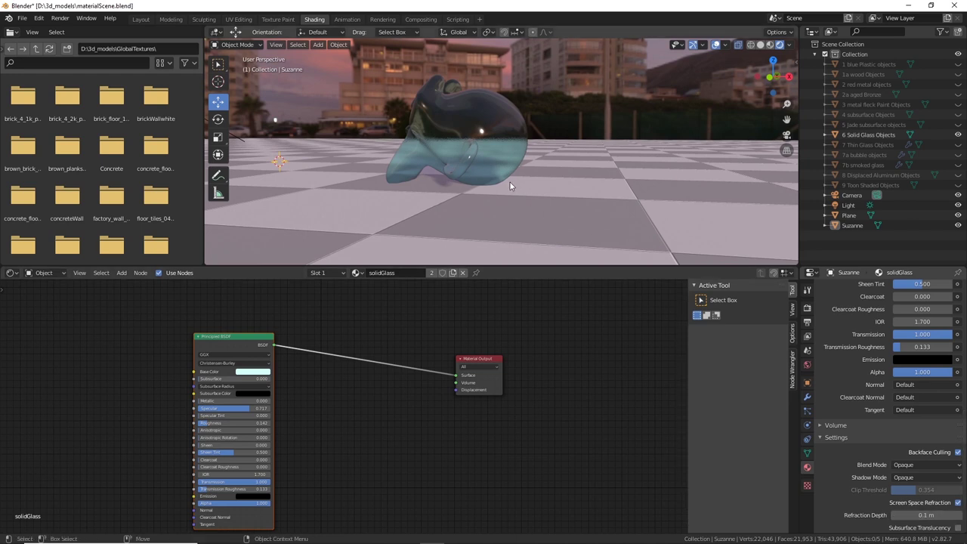
pyautogui.scroll(4, 515, 172)
pyautogui.moveTo(643, 266); pyautogui.dragTo(578, 238, button='middle')
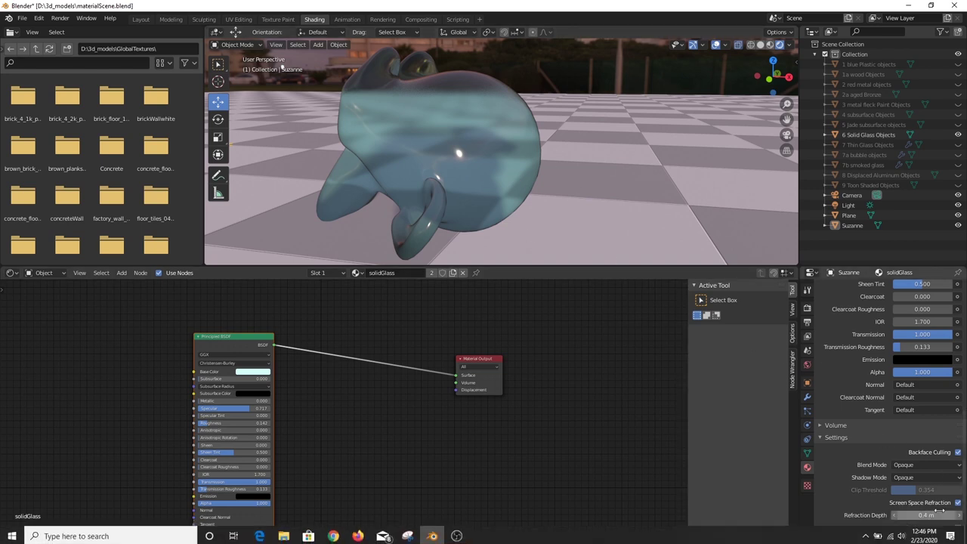
pyautogui.scroll(-2, 906, 484)
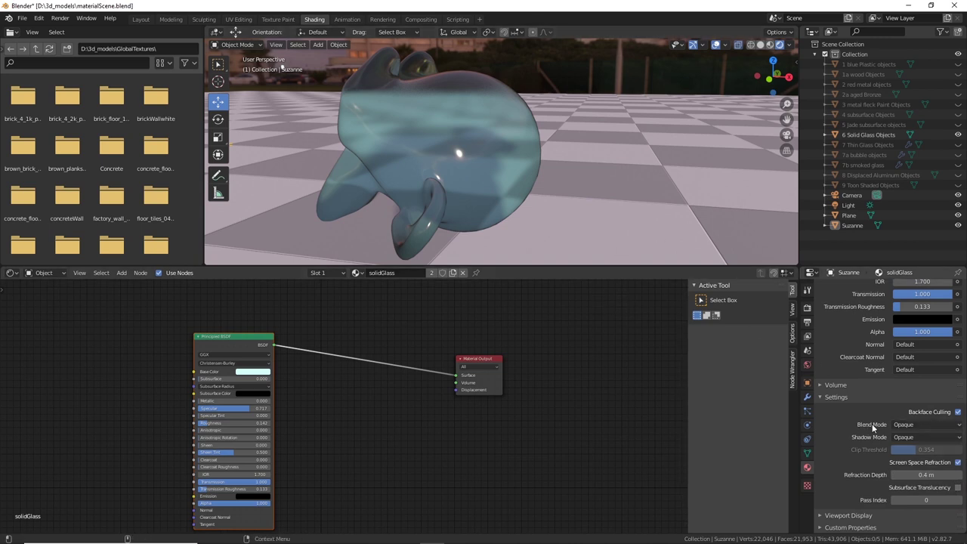
pyautogui.moveTo(495, 194); pyautogui.dragTo(554, 183, button='middle')
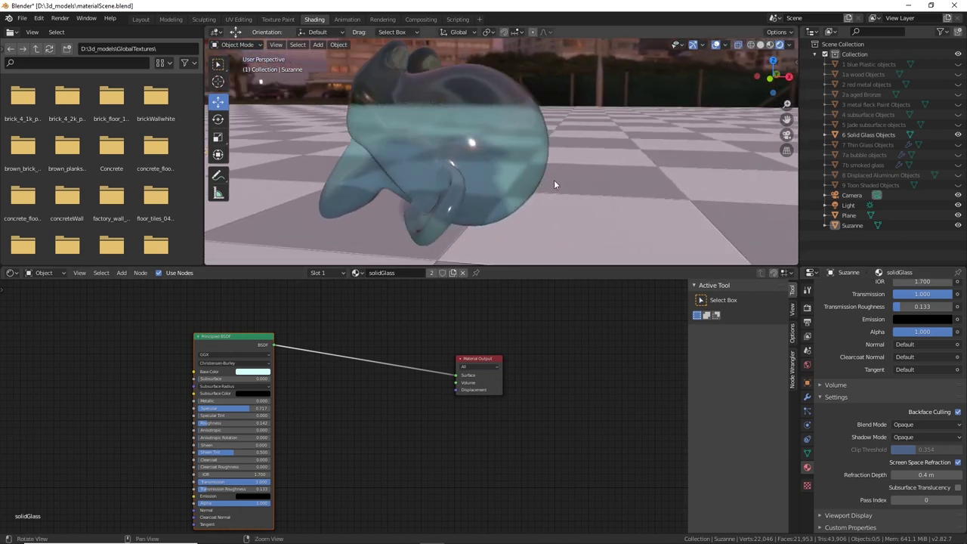
# Set the solidGlass Blend Mode to Alpha Blend, disable Backface Culling and check the glass objects all around
pyautogui.click(923, 423)
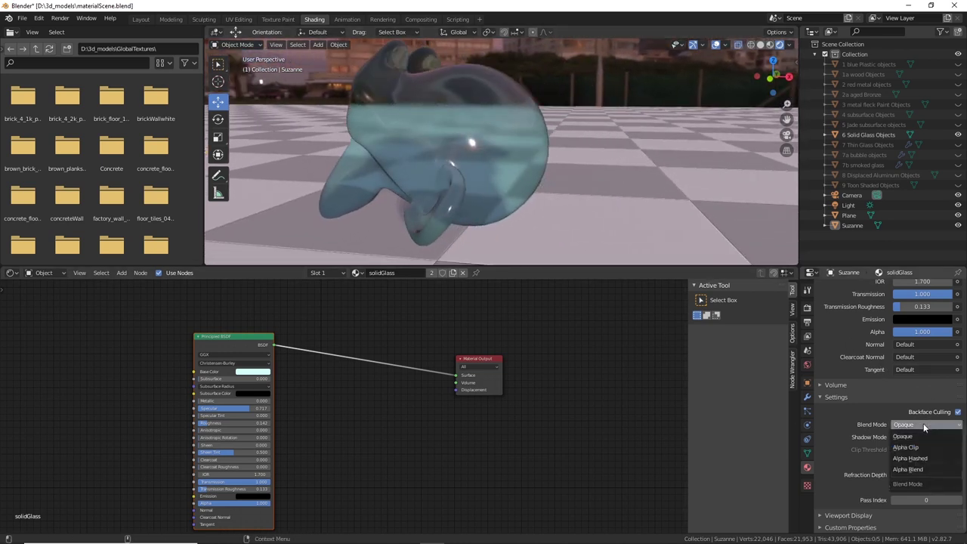
pyautogui.click(923, 469)
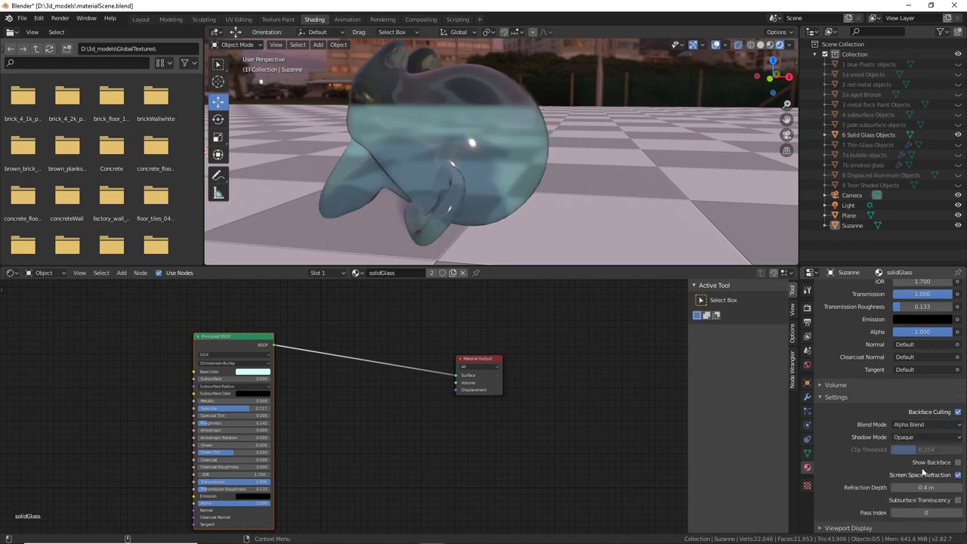
pyautogui.moveTo(637, 233); pyautogui.dragTo(626, 212, button='middle')
pyautogui.moveTo(640, 197); pyautogui.dragTo(588, 172, button='middle')
pyautogui.moveTo(530, 215); pyautogui.dragTo(630, 246, button='middle')
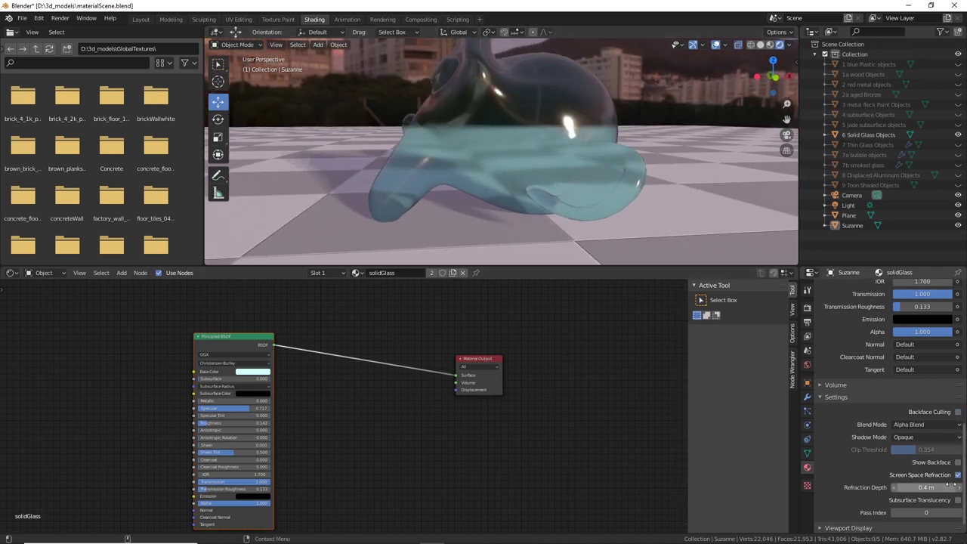
pyautogui.moveTo(628, 207); pyautogui.dragTo(400, 201, button='middle')
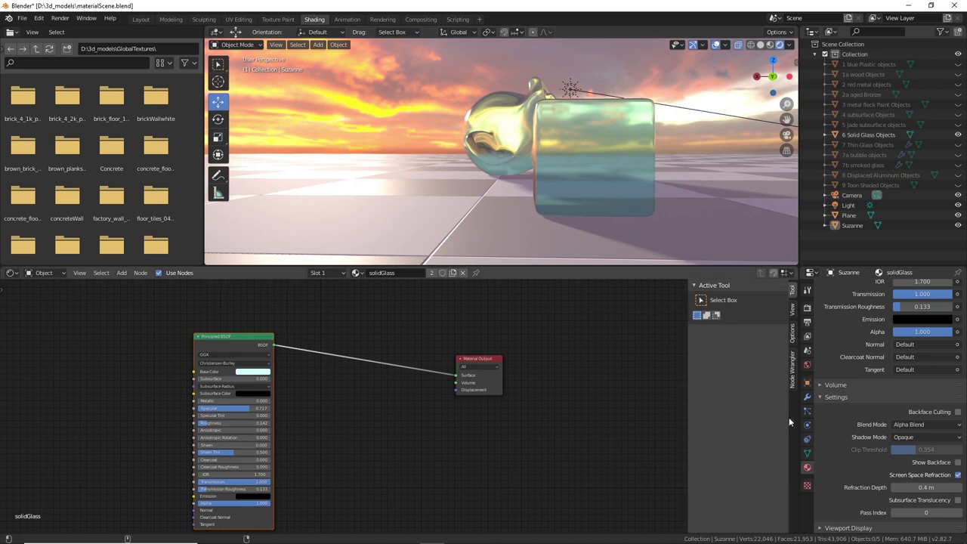
# Set the solidGlass Refraction Depth to 0.3 m and enable Show Backface
pyautogui.moveTo(925, 488); pyautogui.dragTo(963, 487)
pyautogui.moveTo(665, 234); pyautogui.dragTo(644, 231, button='middle')
pyautogui.moveTo(926, 487); pyautogui.dragTo(899, 487)
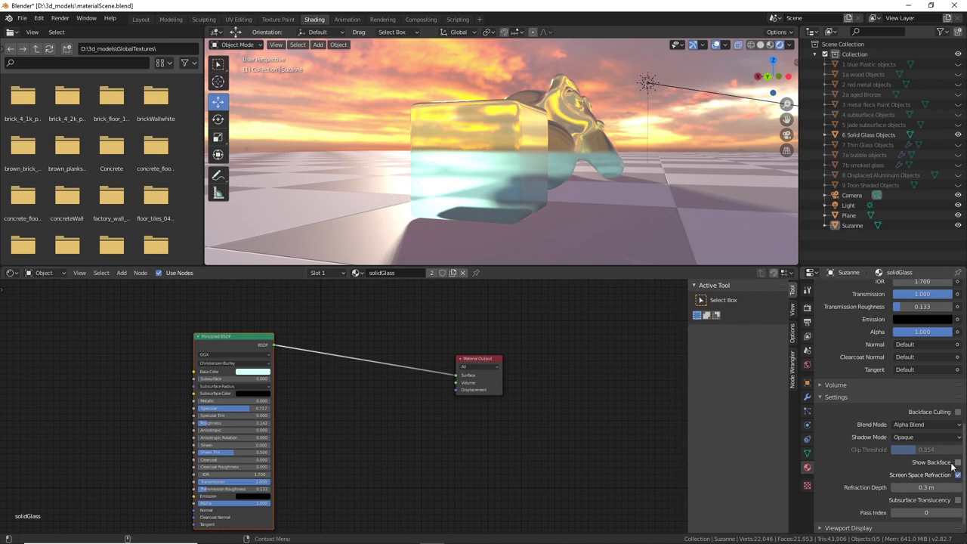
pyautogui.click(958, 462)
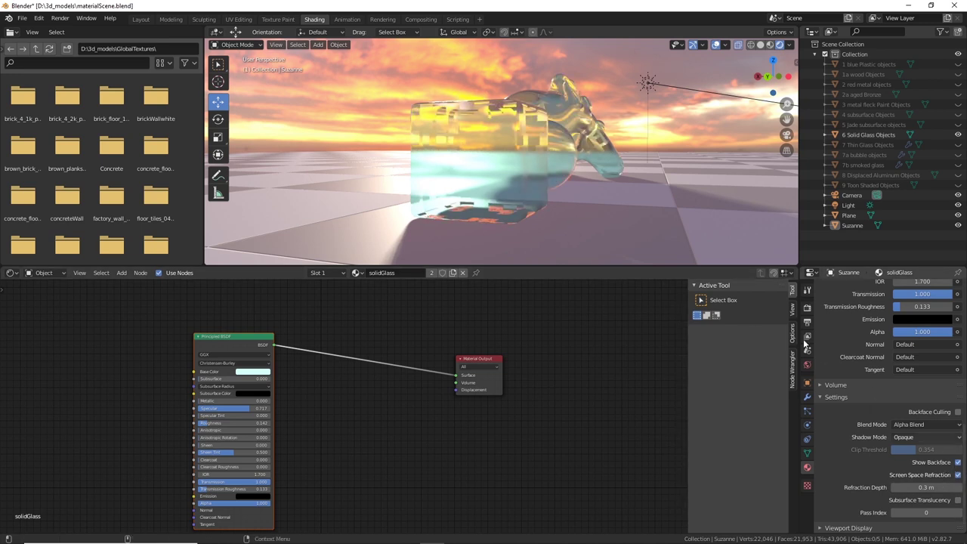
# Toggle Backface Culling for solidGlass to compare the glass cube, leave it enabled, and inspect Suzanne up close from the front
pyautogui.moveTo(654, 216)
pyautogui.mouseDown(button='middle')
pyautogui.moveTo(674, 215)
pyautogui.moveTo(655, 212)
pyautogui.mouseUp(button='middle')
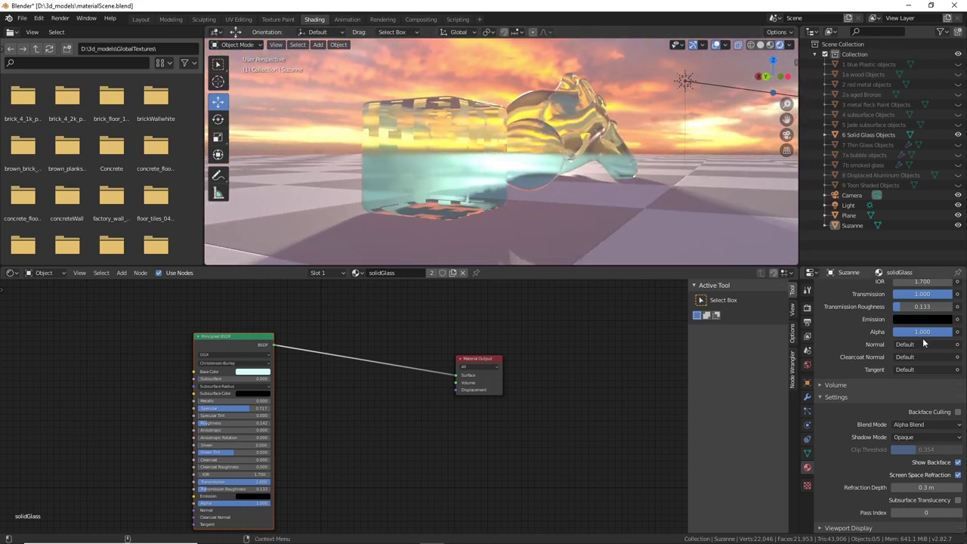
pyautogui.click(958, 412)
pyautogui.moveTo(643, 231)
pyautogui.mouseDown(button='middle')
pyautogui.moveTo(654, 238)
pyautogui.moveTo(616, 235)
pyautogui.moveTo(652, 237)
pyautogui.mouseUp(button='middle')
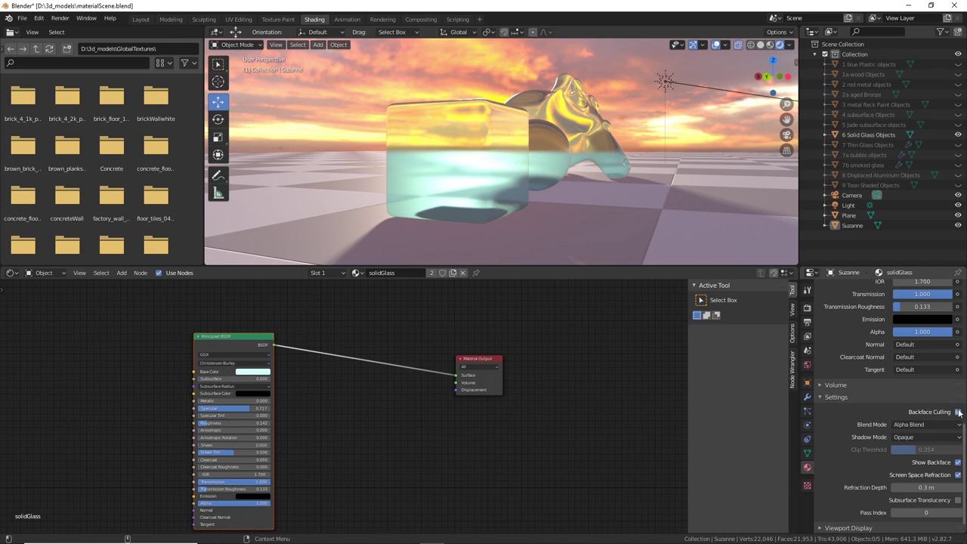
pyautogui.click(958, 411)
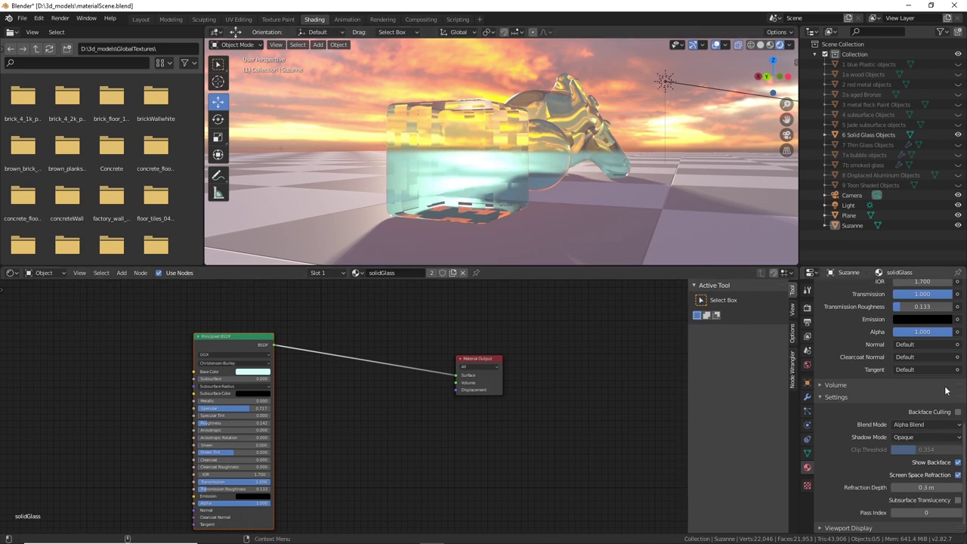
pyautogui.click(958, 412)
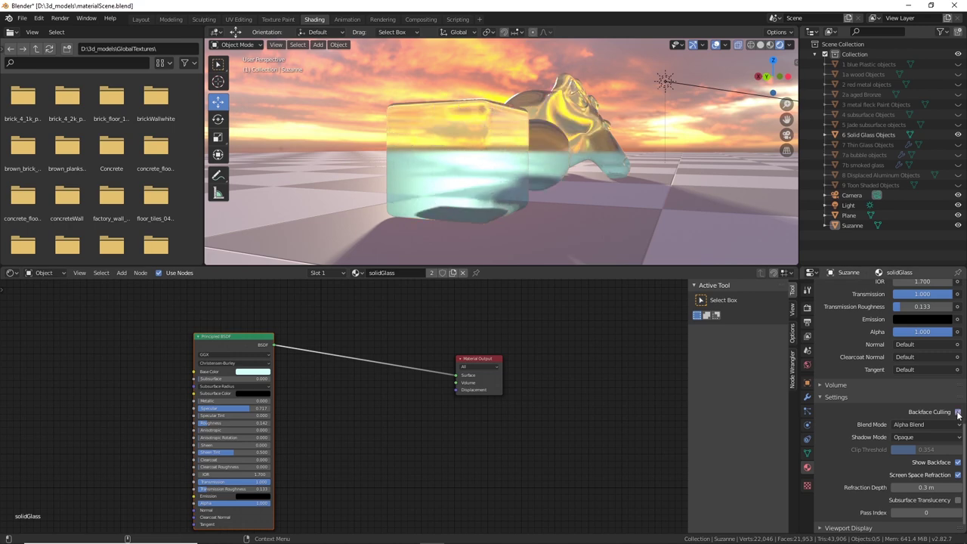
pyautogui.moveTo(693, 186); pyautogui.dragTo(616, 162, button='middle')
pyautogui.scroll(6, 616, 162)
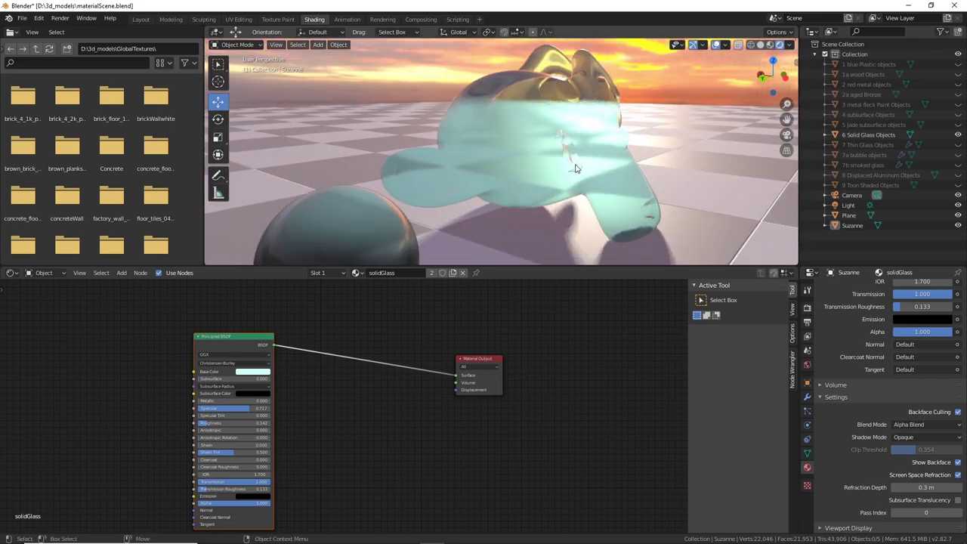
pyautogui.moveTo(575, 204)
pyautogui.mouseDown(button='middle')
pyautogui.moveTo(589, 190)
pyautogui.moveTo(567, 192)
pyautogui.mouseUp(button='middle')
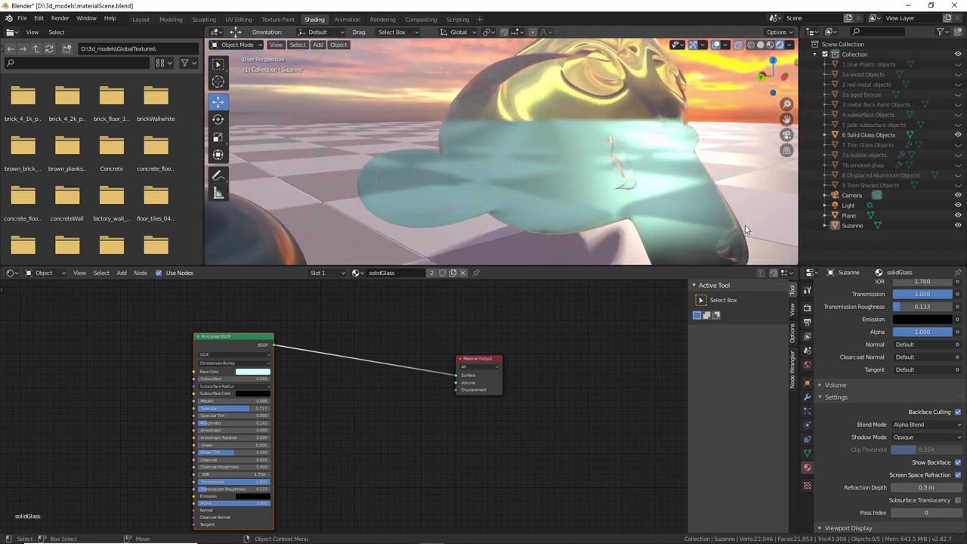
pyautogui.moveTo(655, 186)
pyautogui.mouseDown(button='middle')
pyautogui.moveTo(665, 181)
pyautogui.moveTo(624, 179)
pyautogui.moveTo(668, 183)
pyautogui.mouseUp(button='middle')
pyautogui.scroll(-4, 670, 185)
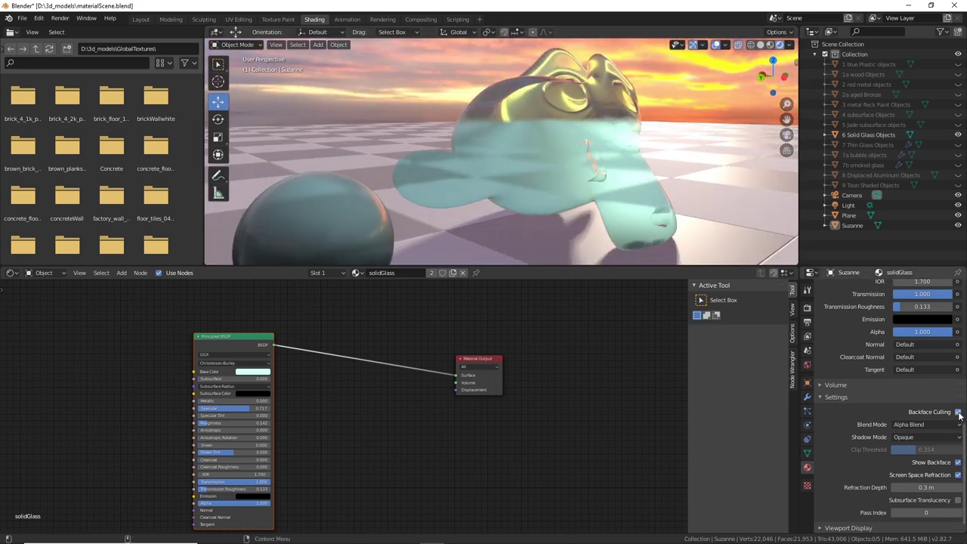
# Toggle Show Backface and Backface Culling in turn to compare Suzanne, ending with Show Backface enabled and Backface Culling disabled
pyautogui.click(958, 462)
pyautogui.click(958, 462)
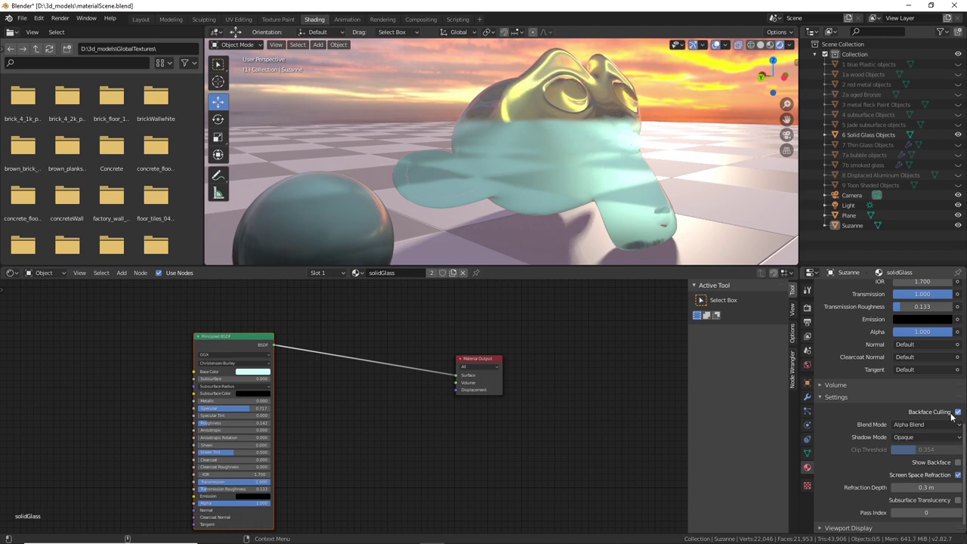
pyautogui.click(958, 462)
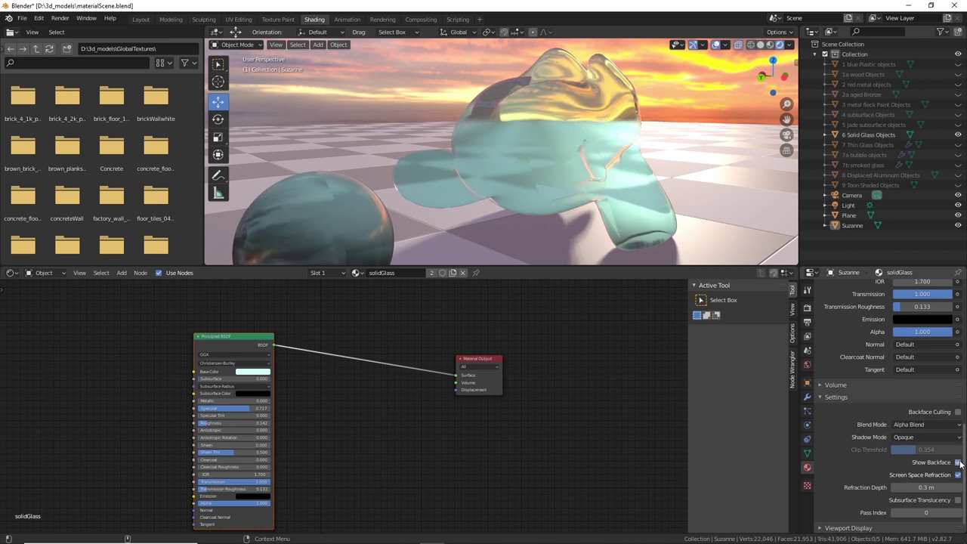
pyautogui.click(958, 412)
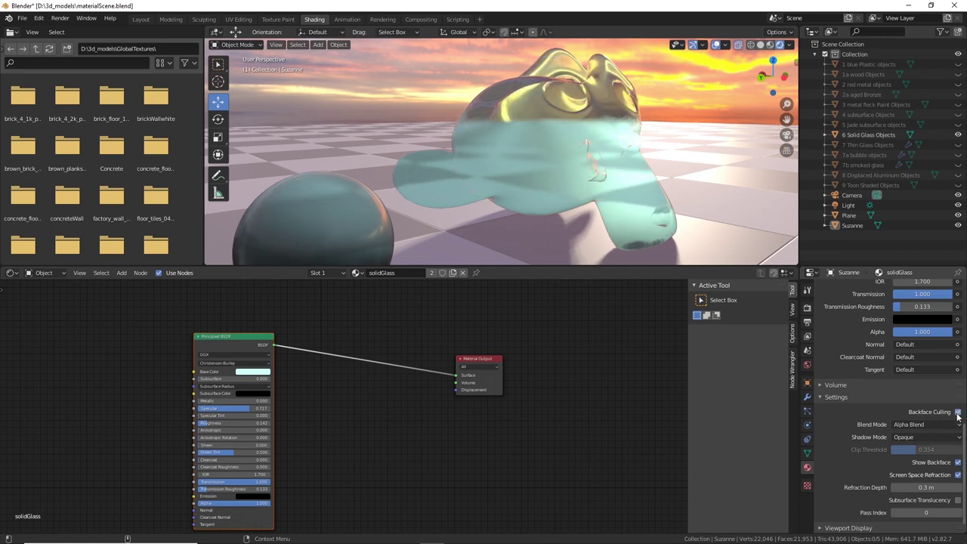
pyautogui.click(957, 414)
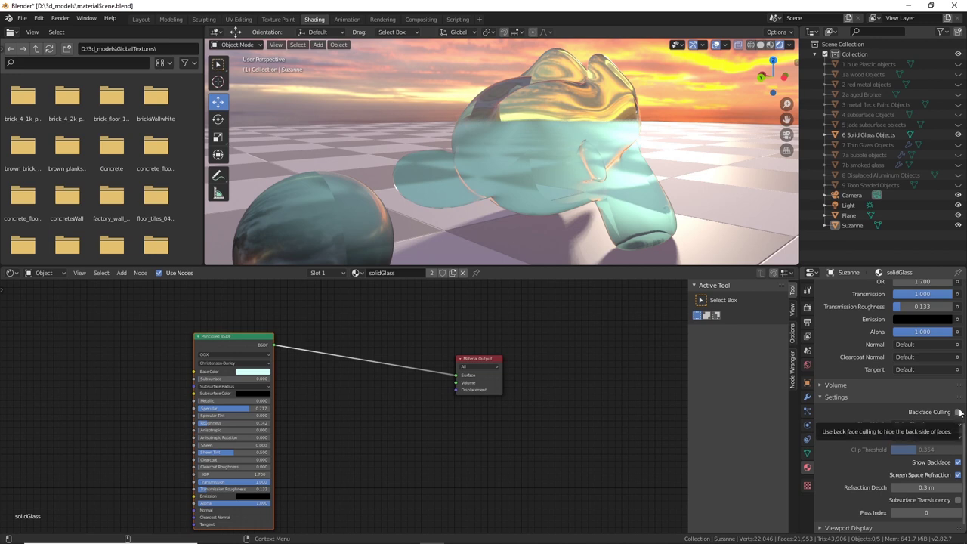
# Set the solidGlass Blend Mode to Opaque and check the cube, sphere and Suzanne from several angles
pyautogui.click(926, 426)
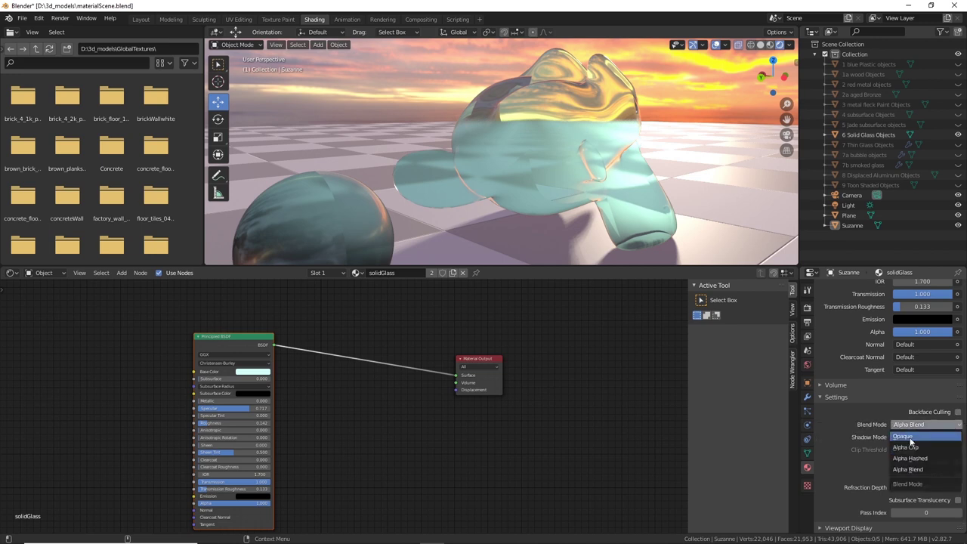
pyautogui.click(925, 436)
pyautogui.moveTo(587, 199); pyautogui.dragTo(716, 249, button='middle')
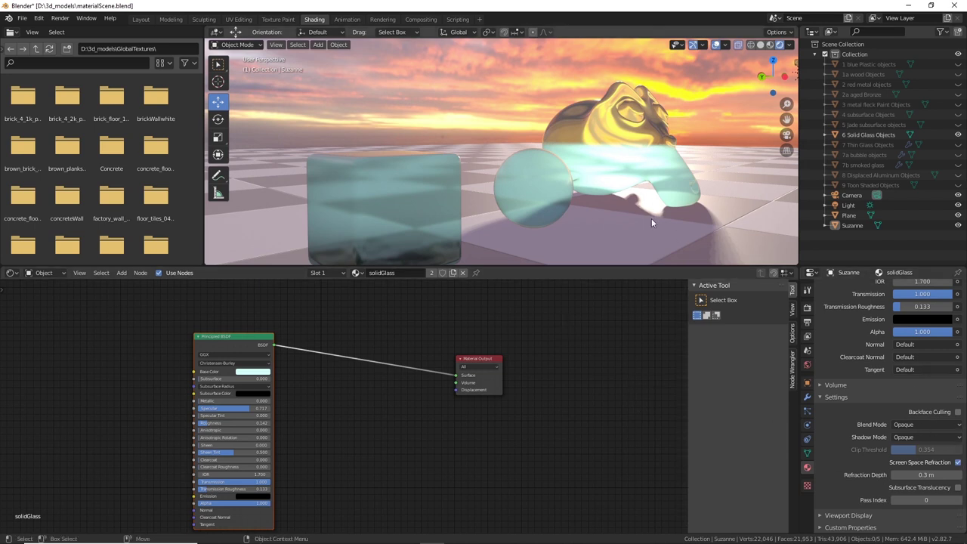
pyautogui.moveTo(731, 183); pyautogui.dragTo(642, 182, button='middle')
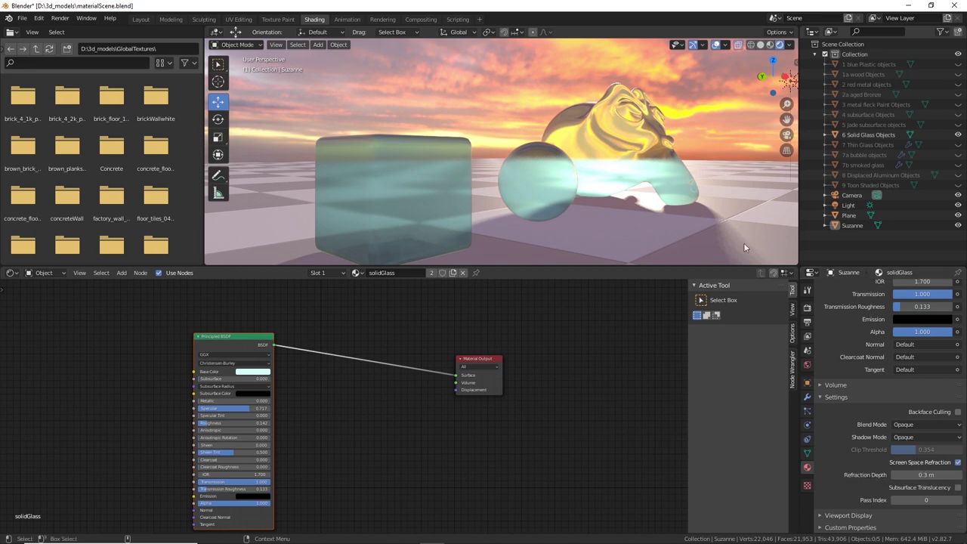
pyautogui.moveTo(738, 185); pyautogui.dragTo(652, 216, button='middle')
pyautogui.scroll(-3, 621, 198)
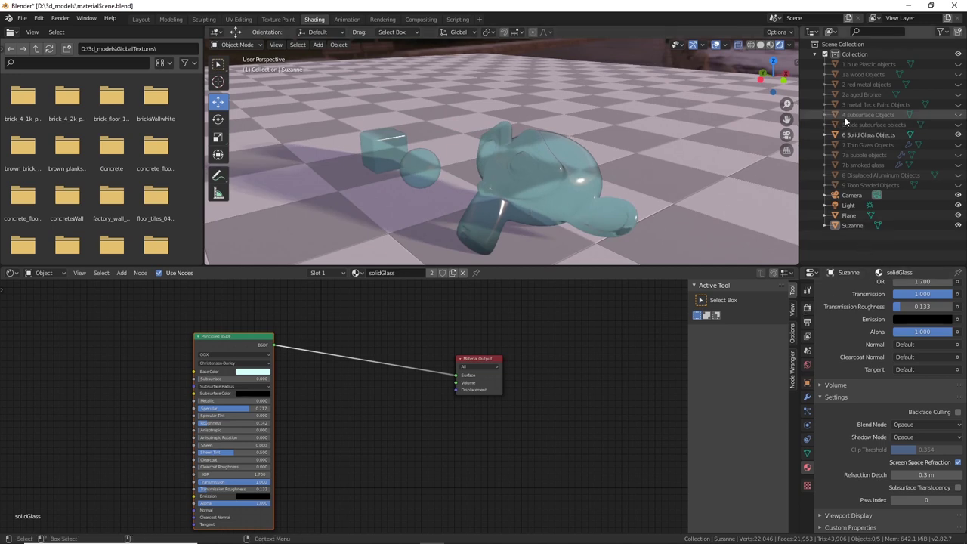
# Hide 6 Solid Glass Objects, show 7 Thin Glass Objects, and move Suzanne slightly away from the cube and sphere
pyautogui.click(958, 134)
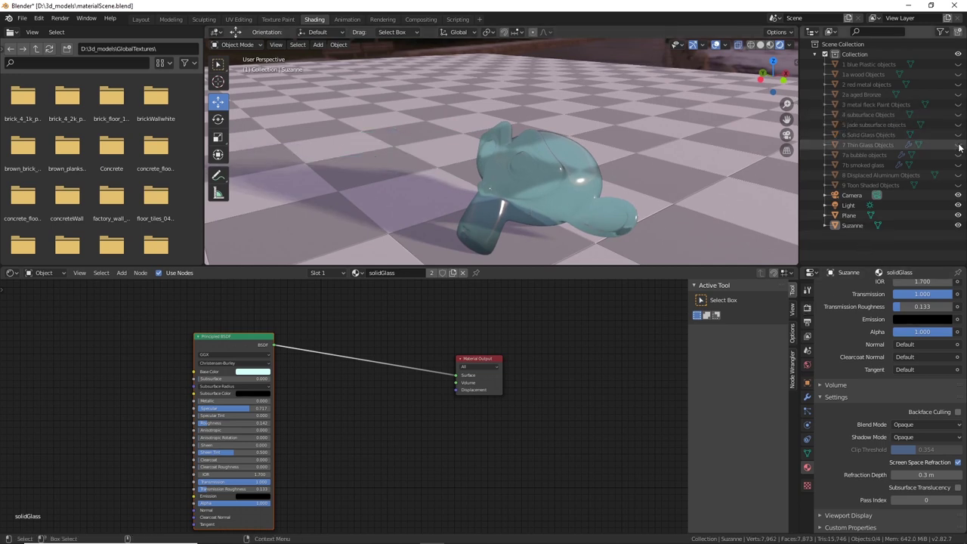
pyautogui.click(958, 144)
pyautogui.click(531, 182)
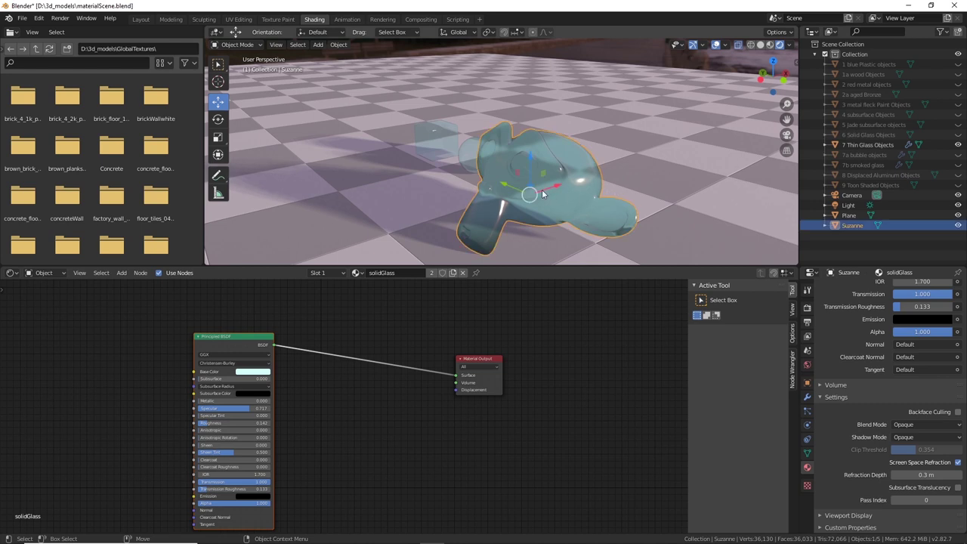
pyautogui.press('g')
pyautogui.click(599, 177)
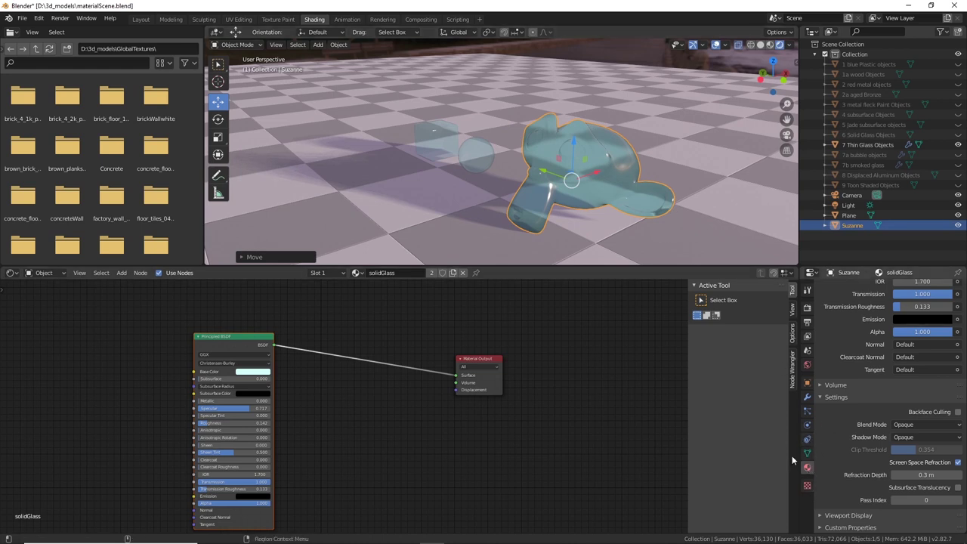
# Assign the thinWalledGlass material to Suzanne
pyautogui.scroll(5, 874, 330)
pyautogui.scroll(5, 873, 327)
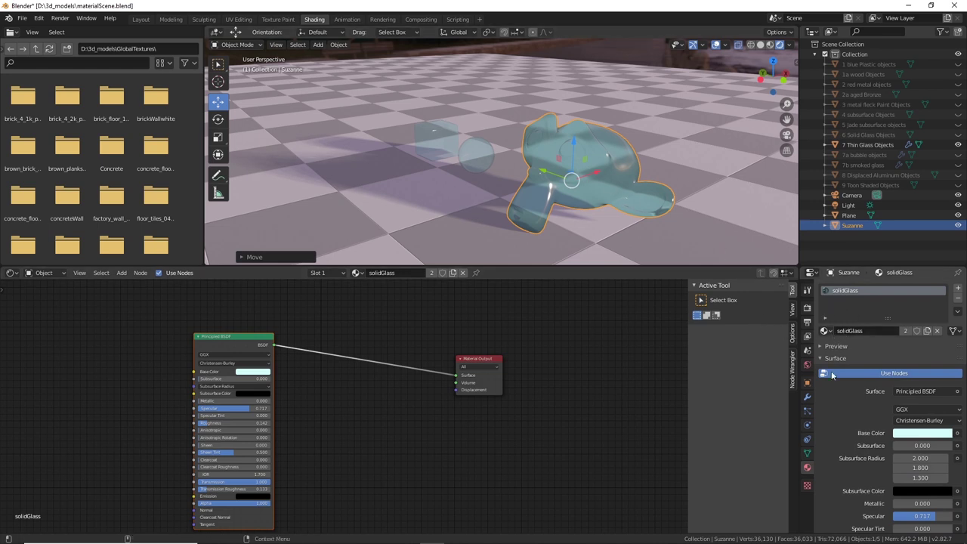
pyautogui.click(829, 330)
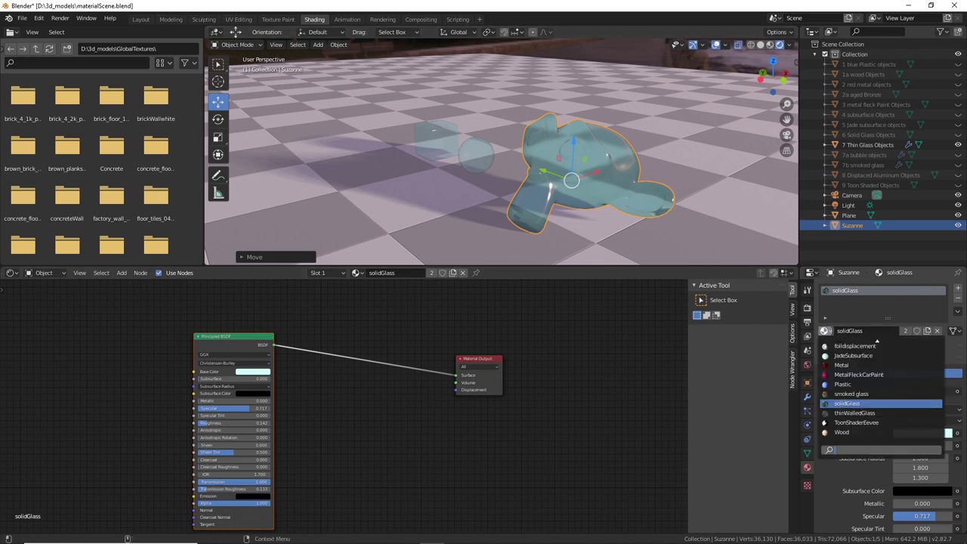
pyautogui.click(854, 412)
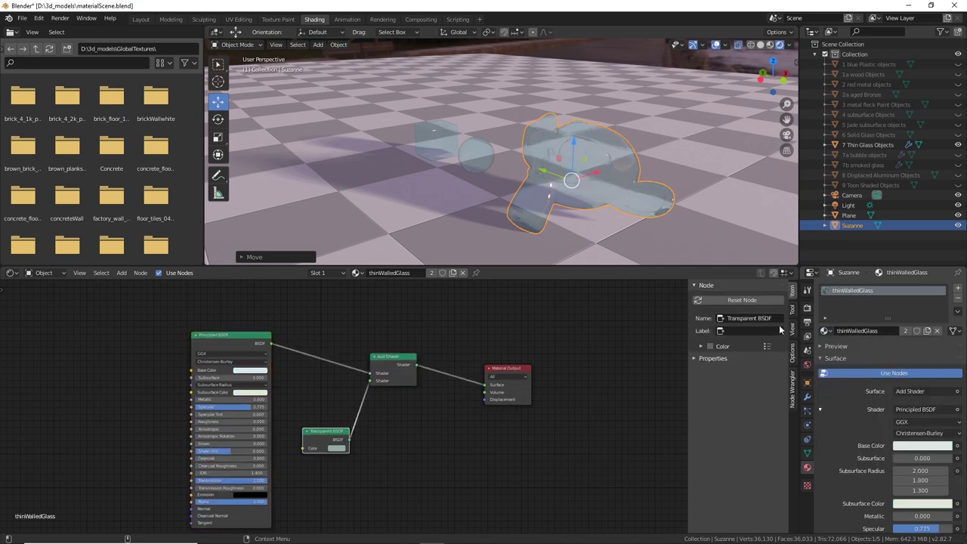
# Select the thin glass sphere and cube and shift the Add Shader and Transparent BSDF nodes closer to the Principled BSDF
pyautogui.moveTo(680, 244); pyautogui.dragTo(666, 190, button='middle')
pyautogui.scroll(4, 674, 231)
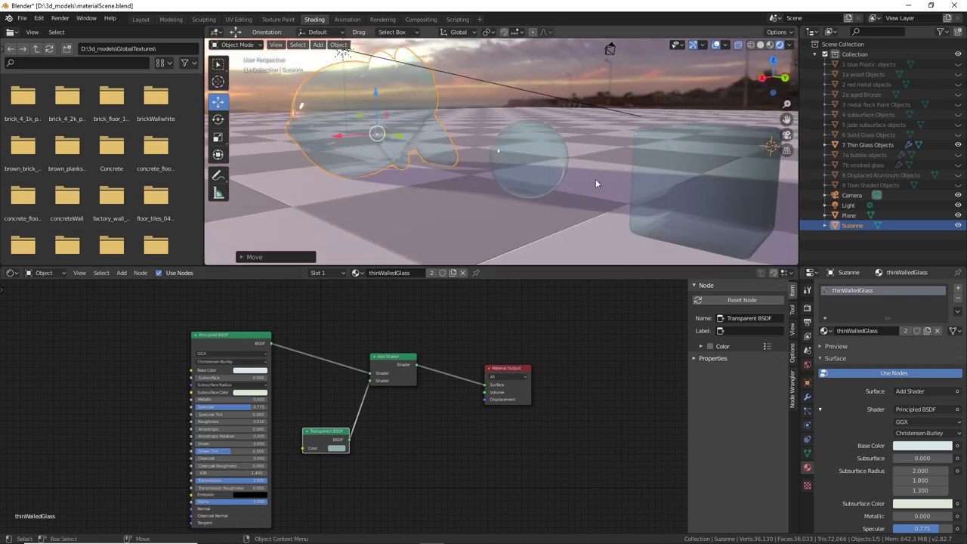
pyautogui.click(676, 174)
pyautogui.moveTo(382, 352); pyautogui.dragTo(393, 357)
pyautogui.moveTo(334, 433); pyautogui.dragTo(320, 433)
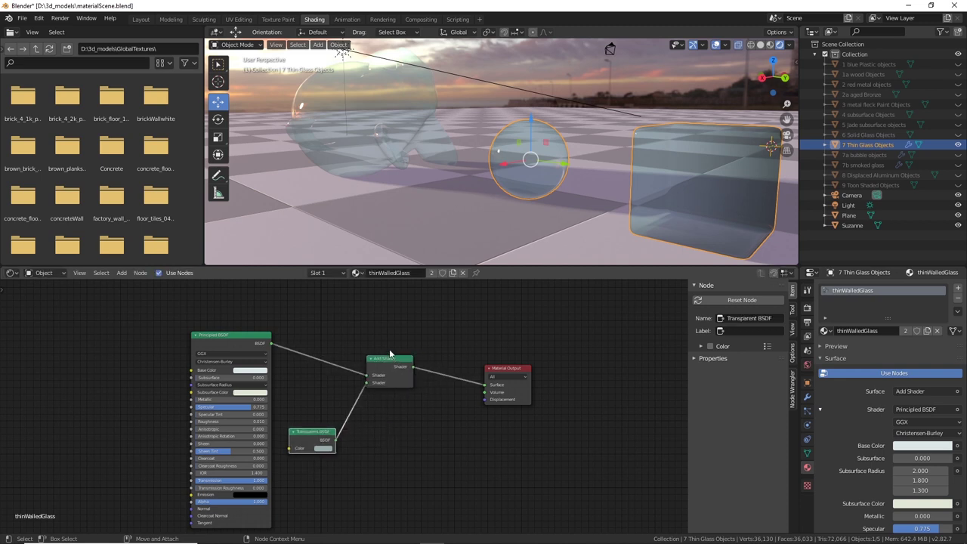
# Raise the Solidify modifier's thickness on the thin glass sphere and cube to 0.05 m
pyautogui.moveTo(536, 197); pyautogui.dragTo(522, 190, button='middle')
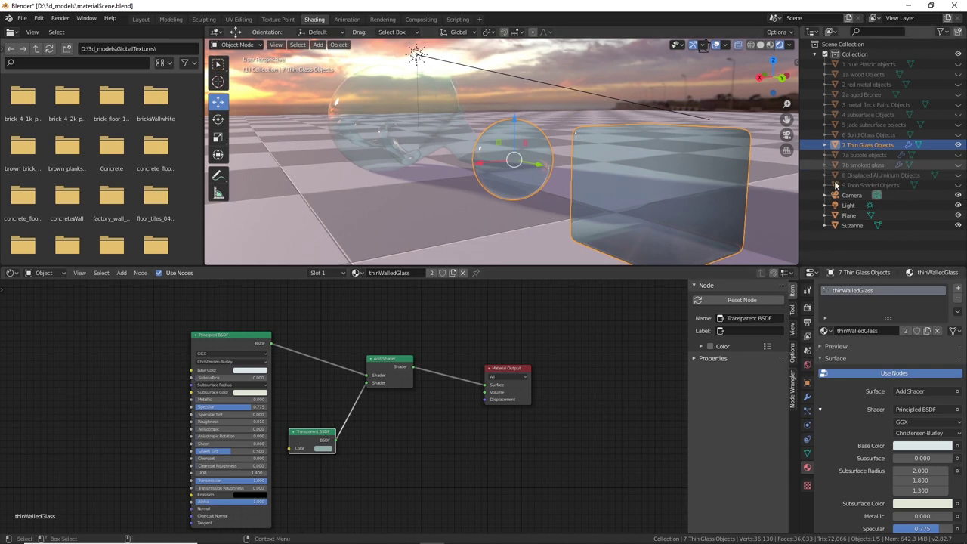
pyautogui.click(807, 398)
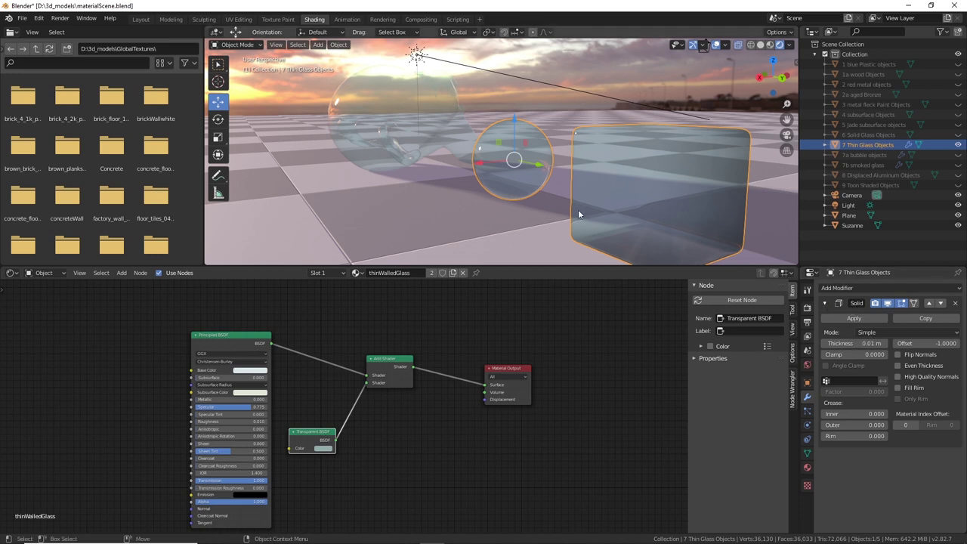
pyautogui.click(888, 342)
pyautogui.click(885, 343)
pyautogui.click(885, 343)
pyautogui.click(885, 343)
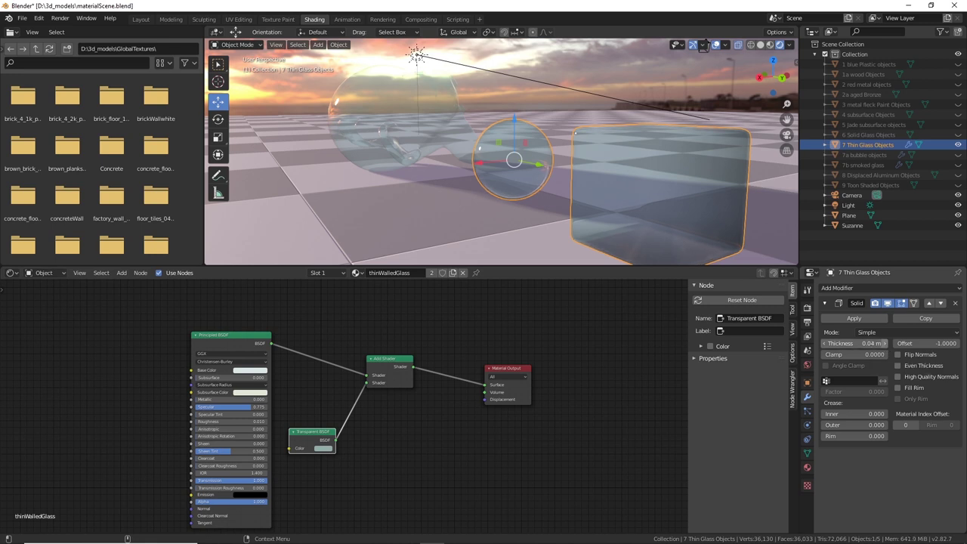
pyautogui.scroll(4, 600, 221)
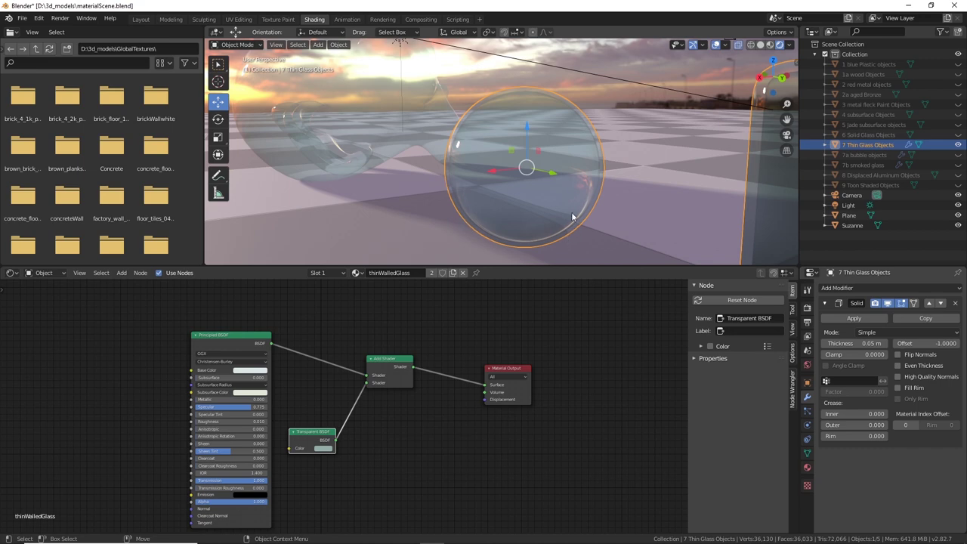
# Set the Solidify thickness of the thin glass objects to 0.03 m and inspect the cube's walls up close
pyautogui.moveTo(539, 220); pyautogui.dragTo(598, 231, button='middle')
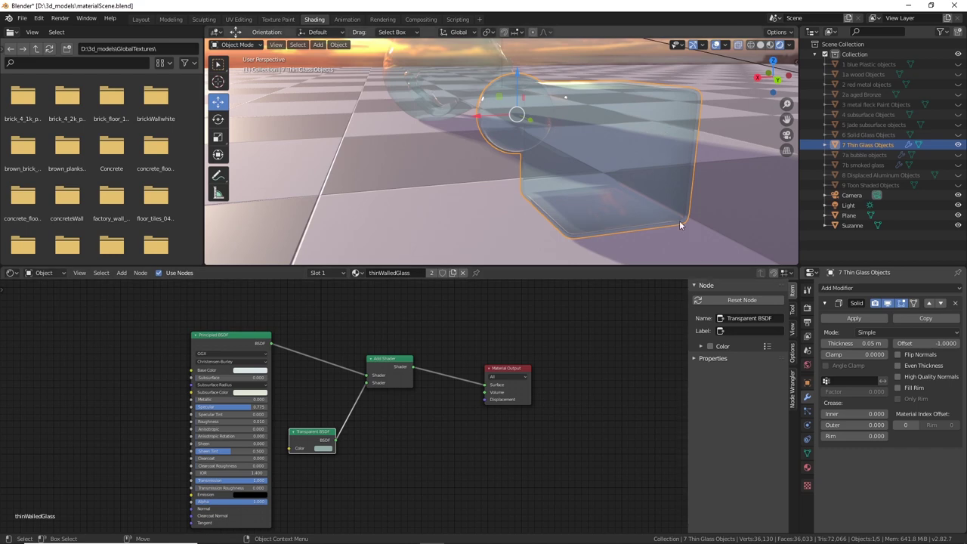
pyautogui.scroll(2, 680, 220)
pyautogui.moveTo(679, 220); pyautogui.dragTo(442, 223, button='middle')
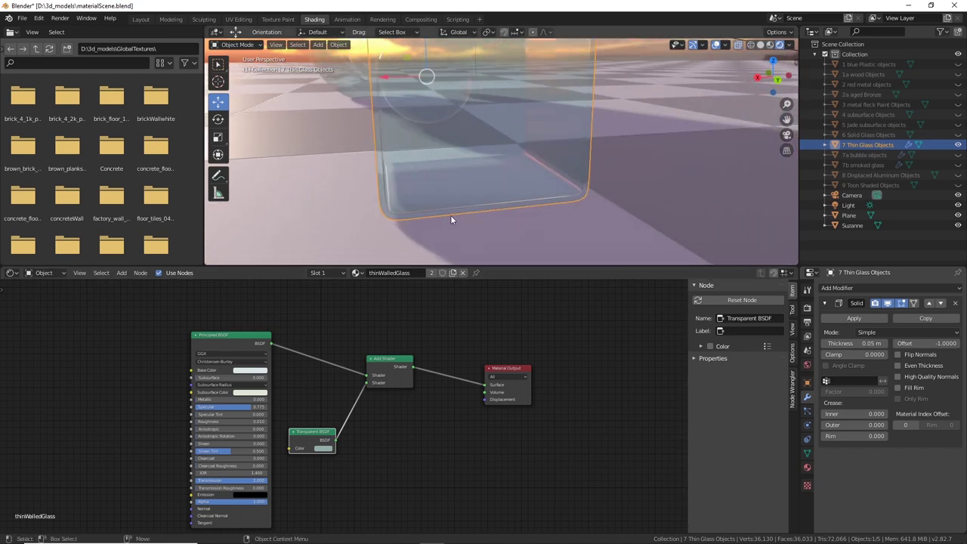
pyautogui.moveTo(522, 236); pyautogui.dragTo(547, 234, button='middle')
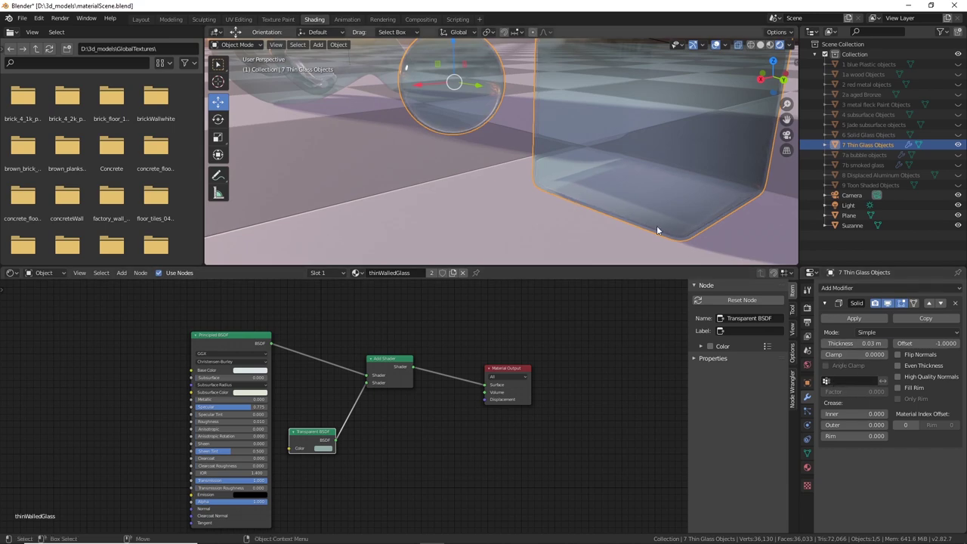
pyautogui.moveTo(497, 170); pyautogui.dragTo(427, 155, button='middle')
pyautogui.scroll(2, 531, 216)
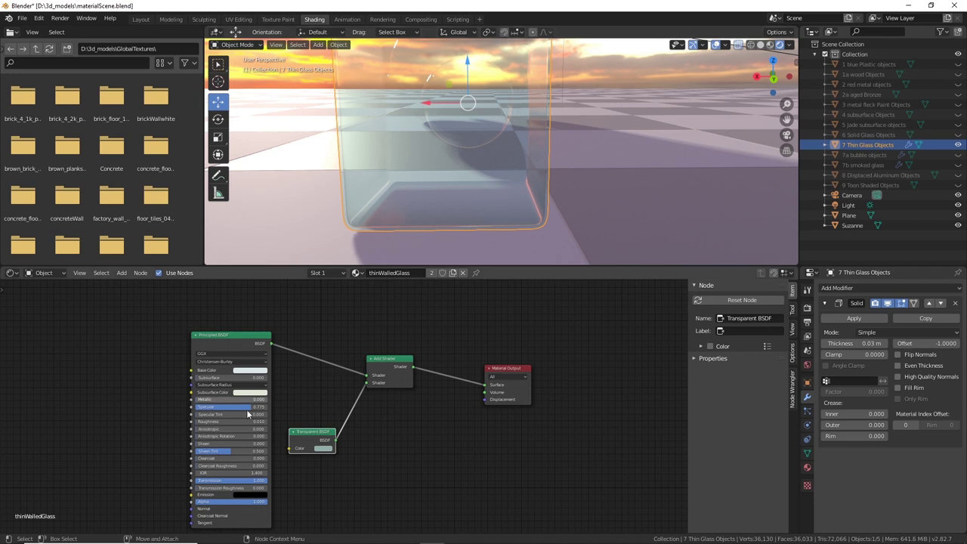
# Turn Backface Culling off in the thinWalledGlass material settings for comparison and turn it back on
pyautogui.click(808, 468)
pyautogui.scroll(-10, 865, 425)
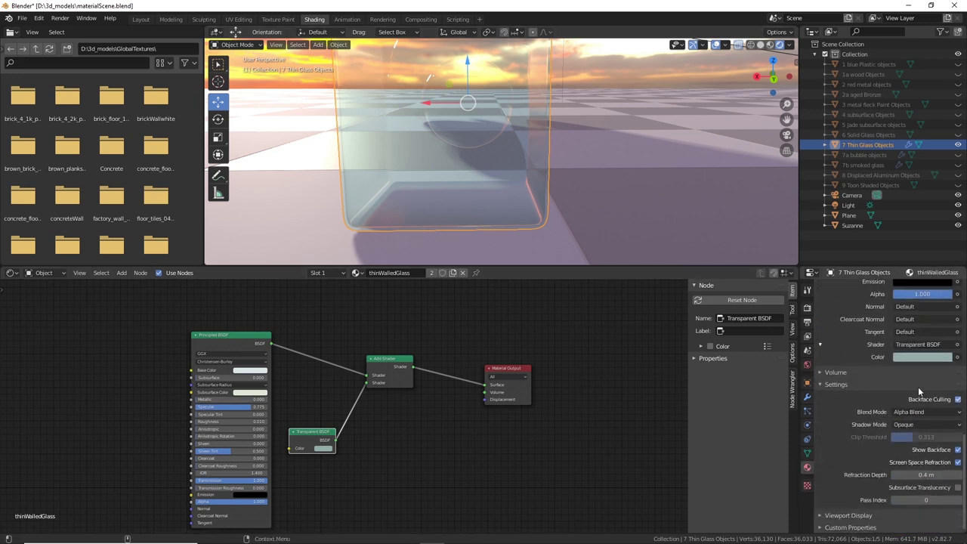
pyautogui.click(957, 399)
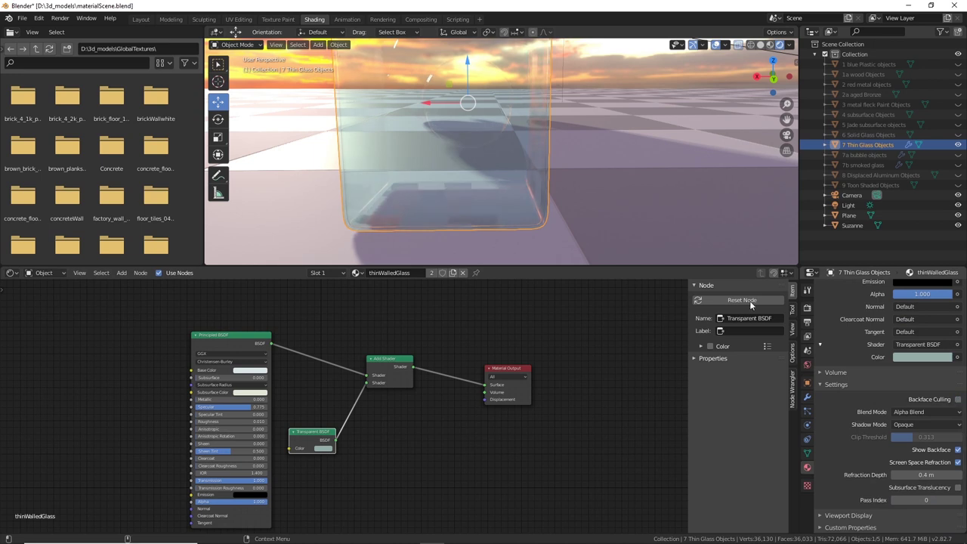
pyautogui.click(958, 401)
# Disable Show Backface for the thinWalledGlass material, compare the cube from several angles, and re-enable it
pyautogui.click(958, 450)
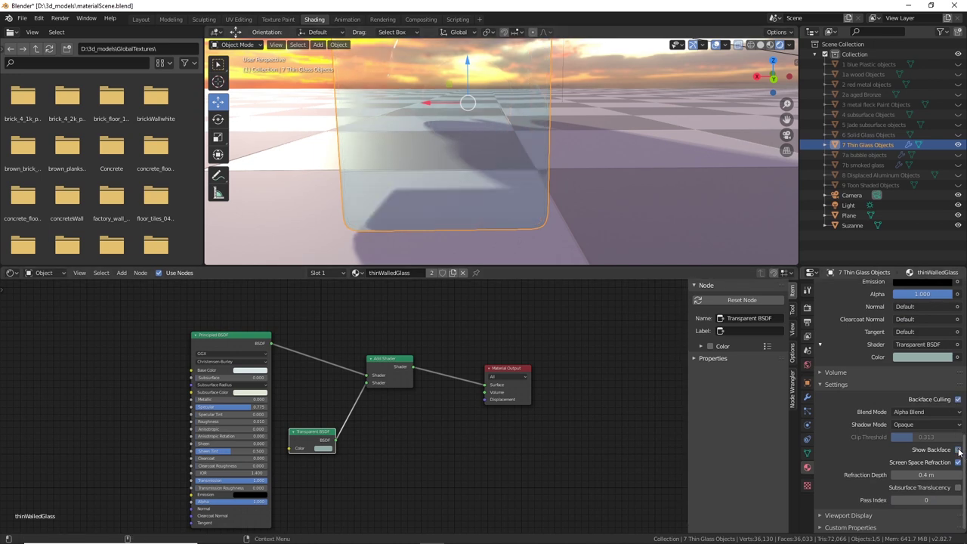
pyautogui.moveTo(680, 189); pyautogui.dragTo(654, 181, button='middle')
pyautogui.moveTo(619, 141); pyautogui.dragTo(633, 171, button='middle')
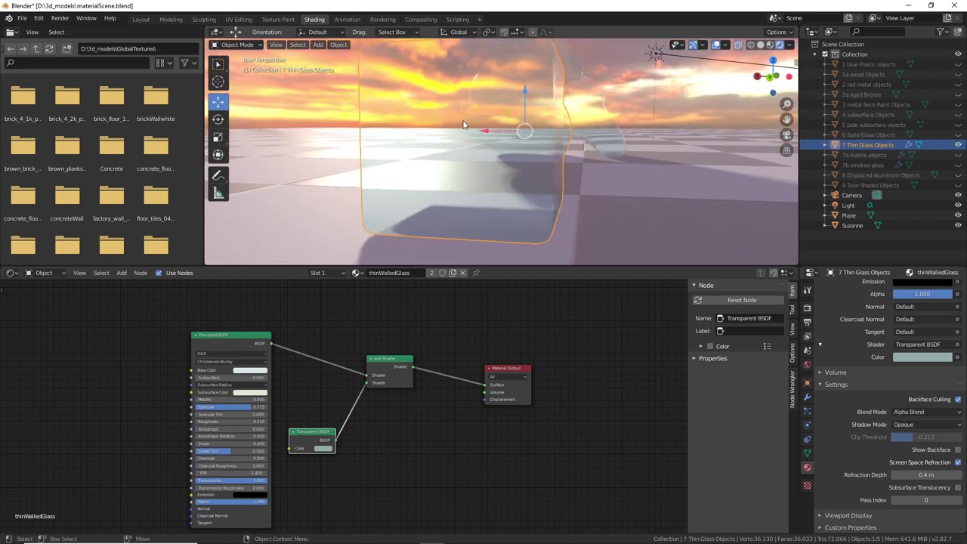
pyautogui.moveTo(558, 203)
pyautogui.mouseDown(button='middle')
pyautogui.moveTo(575, 200)
pyautogui.moveTo(564, 199)
pyautogui.mouseUp(button='middle')
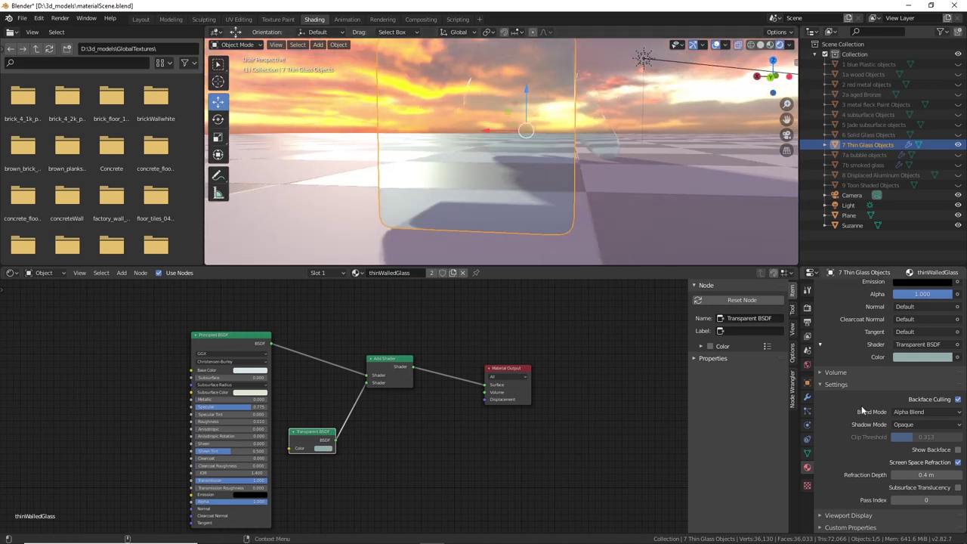
pyautogui.click(958, 449)
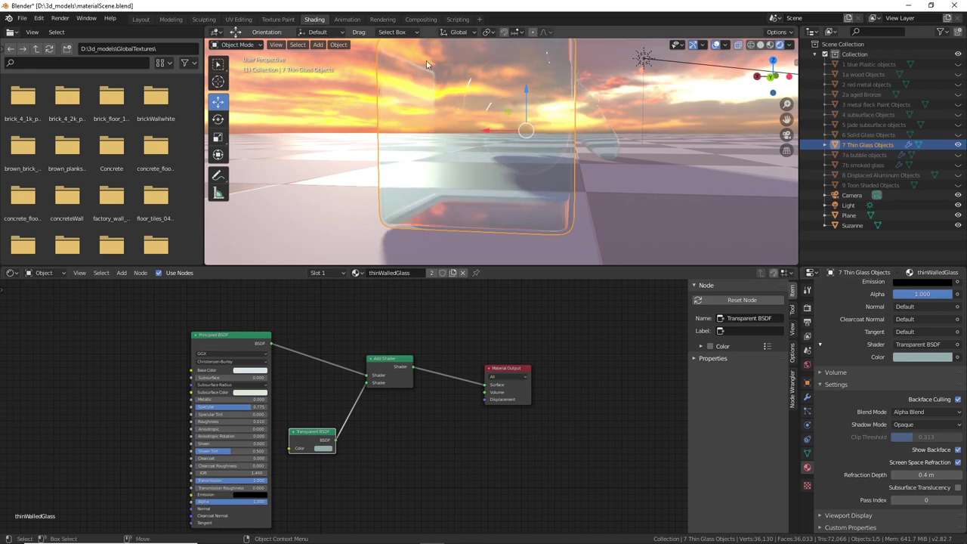
# Set the thinWalledGlass material's refraction depth to 0 m and check the glass objects
pyautogui.moveTo(582, 217)
pyautogui.mouseDown(button='middle')
pyautogui.moveTo(651, 225)
pyautogui.moveTo(593, 223)
pyautogui.mouseUp(button='middle')
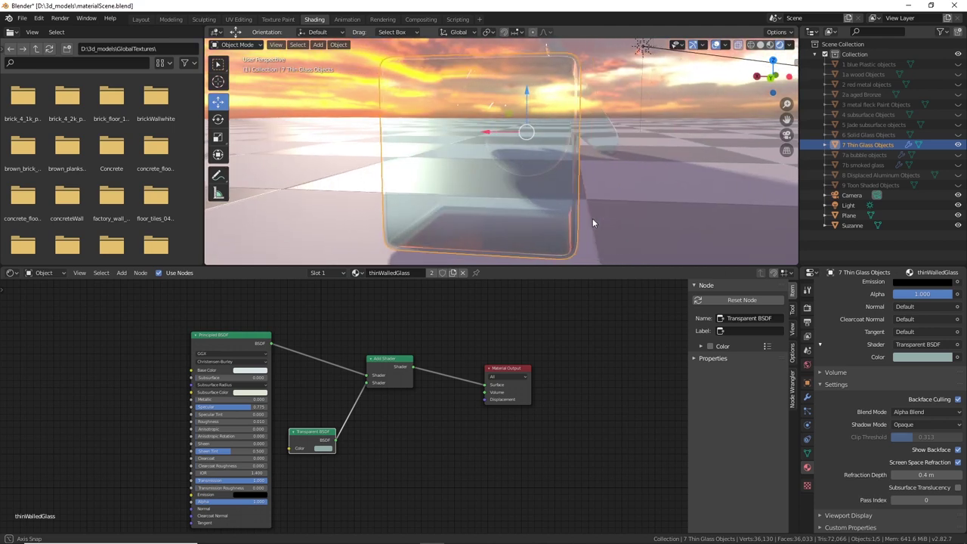
pyautogui.moveTo(554, 182)
pyautogui.mouseDown(button='middle')
pyautogui.moveTo(461, 200)
pyautogui.moveTo(481, 183)
pyautogui.moveTo(544, 191)
pyautogui.mouseUp(button='middle')
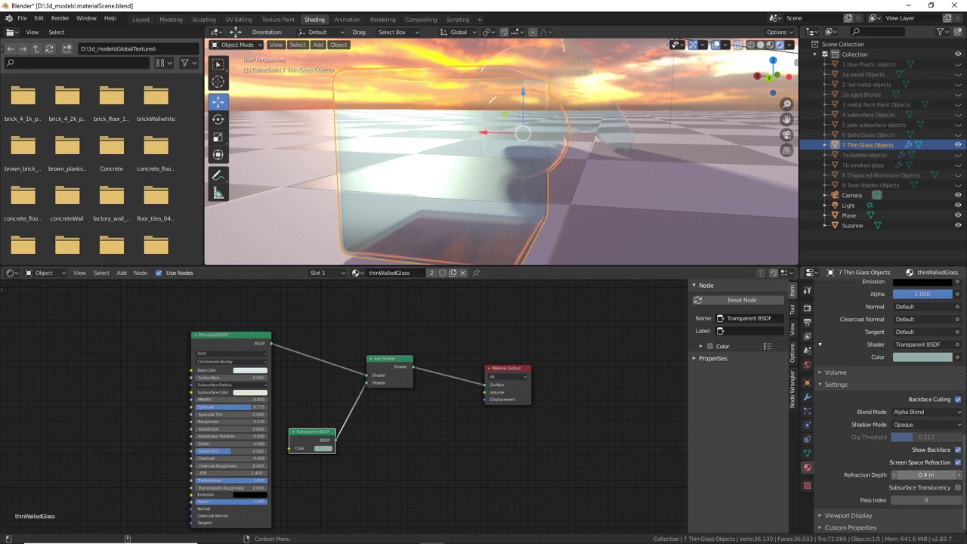
pyautogui.press('BackSpace')
pyautogui.moveTo(673, 227); pyautogui.dragTo(658, 217, button='middle')
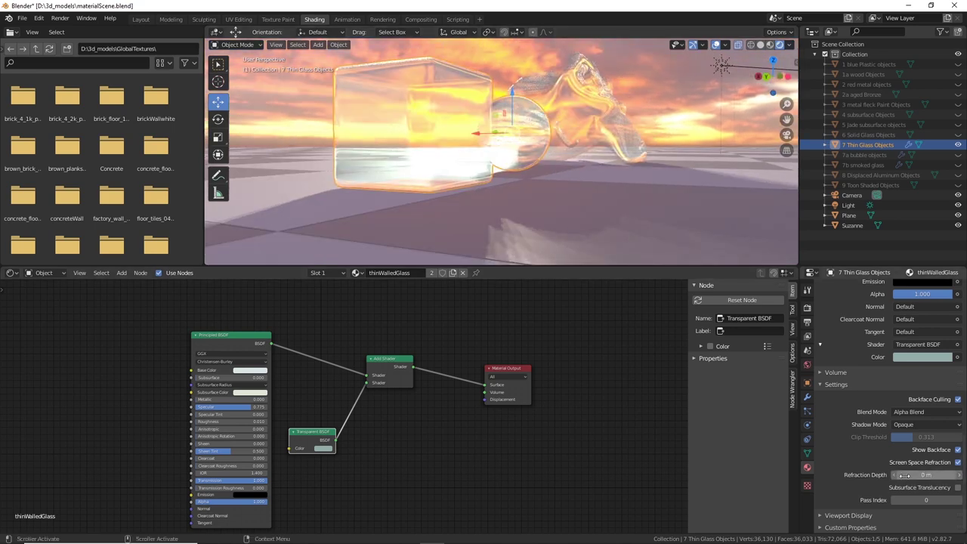
pyautogui.moveTo(545, 209); pyautogui.dragTo(655, 199, button='middle')
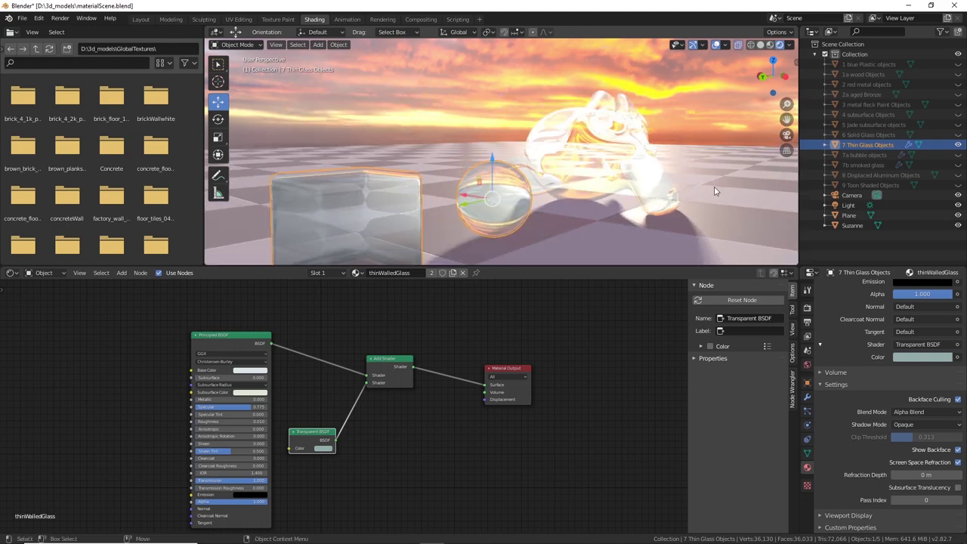
# Try a Solidify modifier with 0.03 m thickness on Suzanne and remove it
pyautogui.moveTo(642, 121); pyautogui.dragTo(665, 163, button='middle')
pyautogui.click(852, 225)
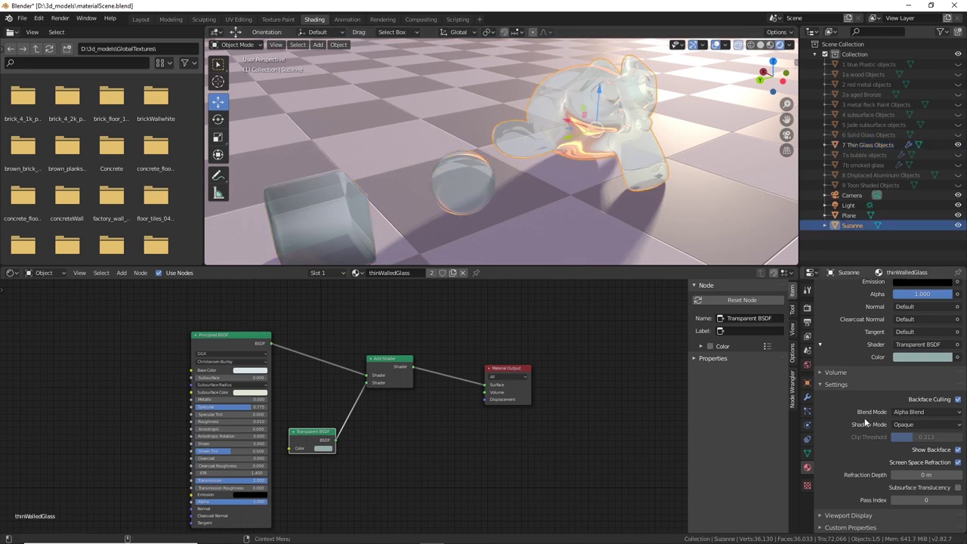
pyautogui.click(807, 397)
pyautogui.click(880, 288)
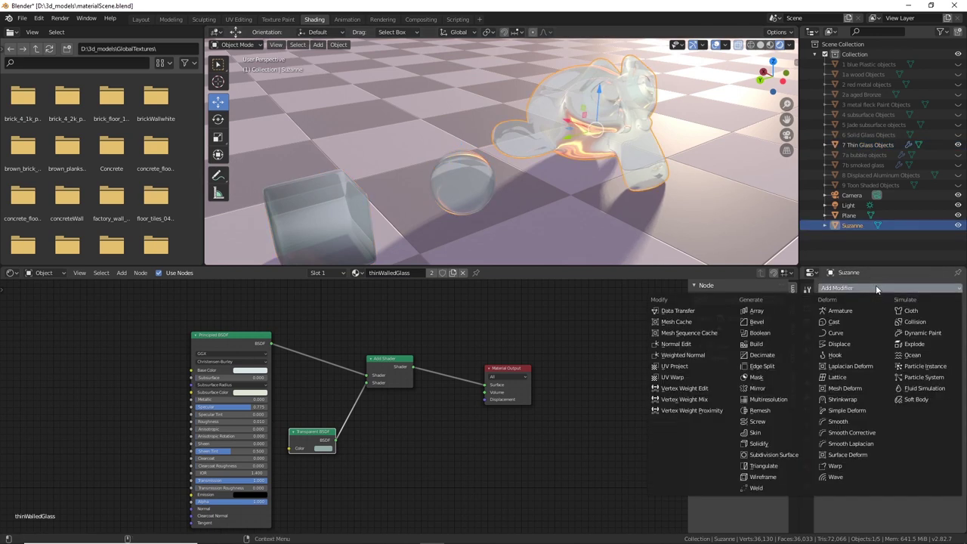
pyautogui.click(763, 443)
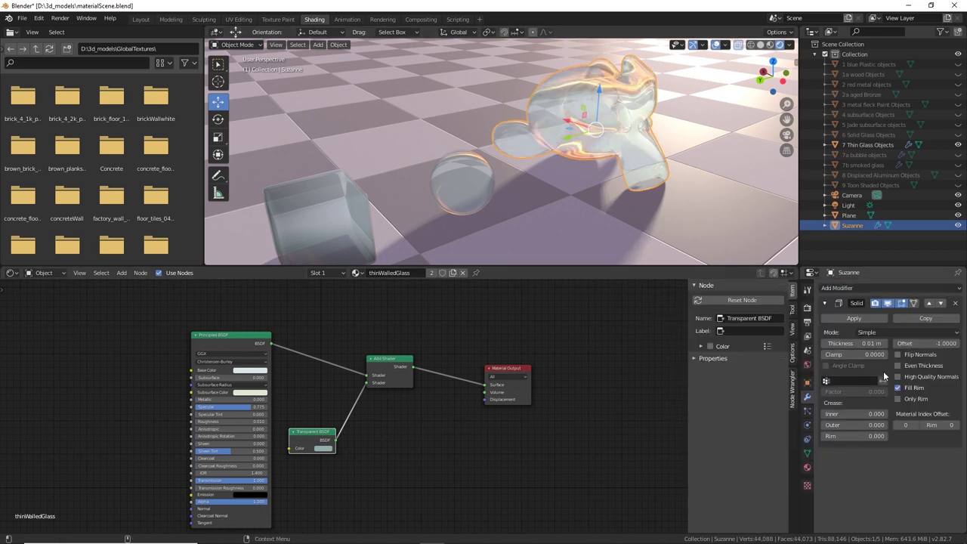
pyautogui.click(886, 344)
pyautogui.click(885, 344)
pyautogui.moveTo(587, 159); pyautogui.dragTo(665, 181, button='middle')
pyautogui.scroll(4, 664, 215)
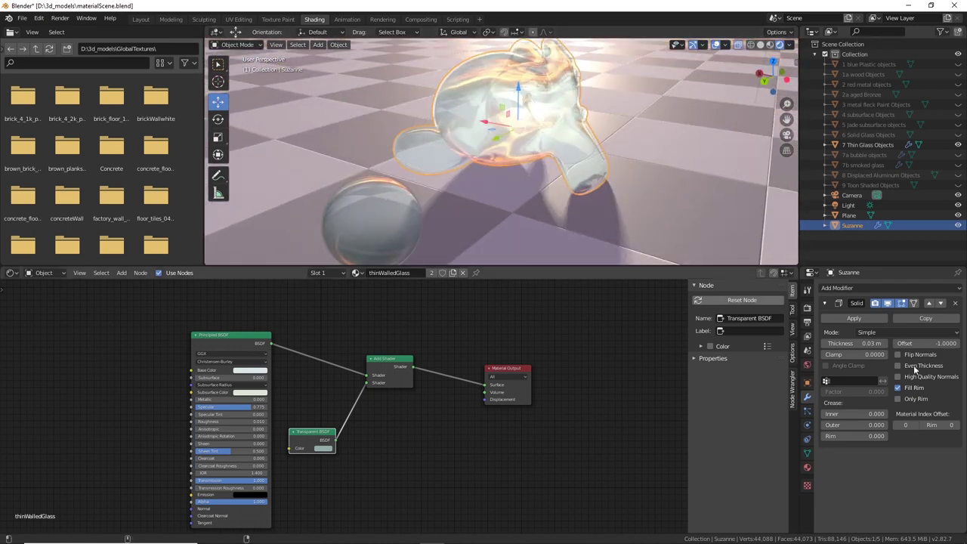
pyautogui.click(956, 303)
# Select the thin glass sphere and cube and examine their refraction against the sky and floor
pyautogui.moveTo(552, 163); pyautogui.dragTo(607, 161, button='middle')
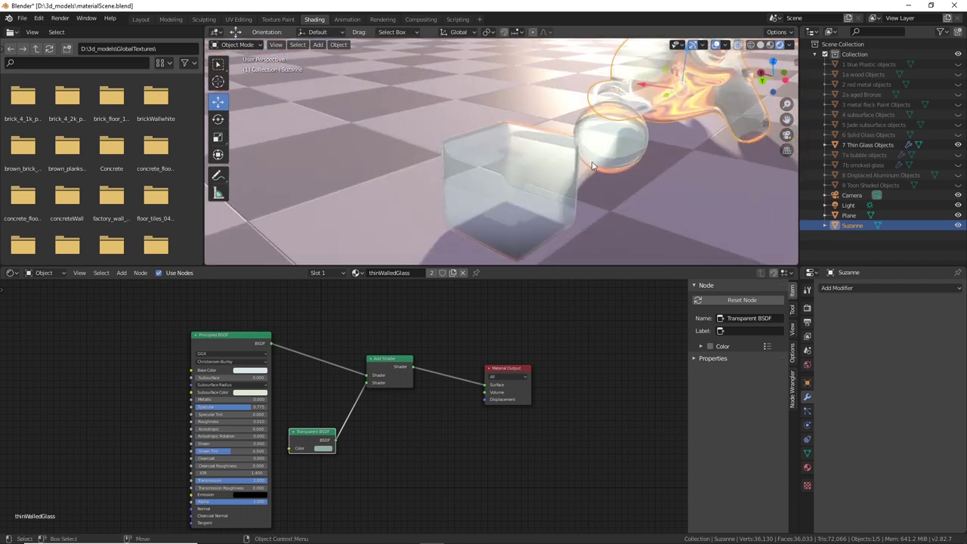
pyautogui.click(608, 163)
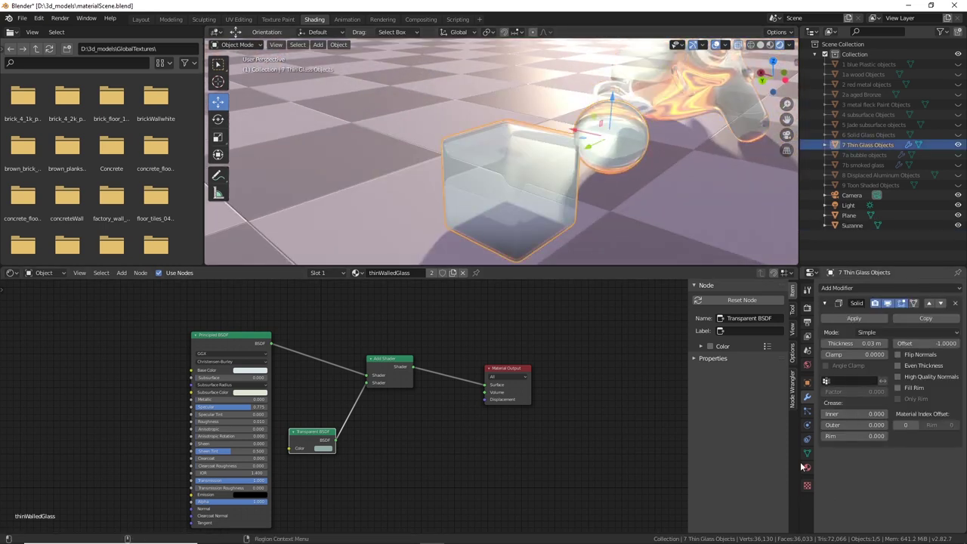
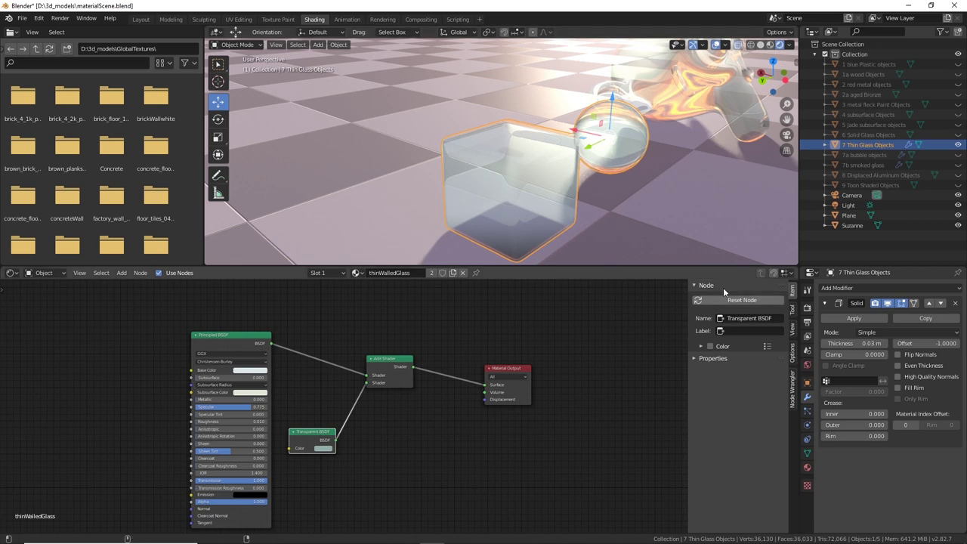
pyautogui.moveTo(685, 191); pyautogui.dragTo(643, 178, button='middle')
pyautogui.scroll(3, 664, 183)
pyautogui.scroll(-2, 643, 181)
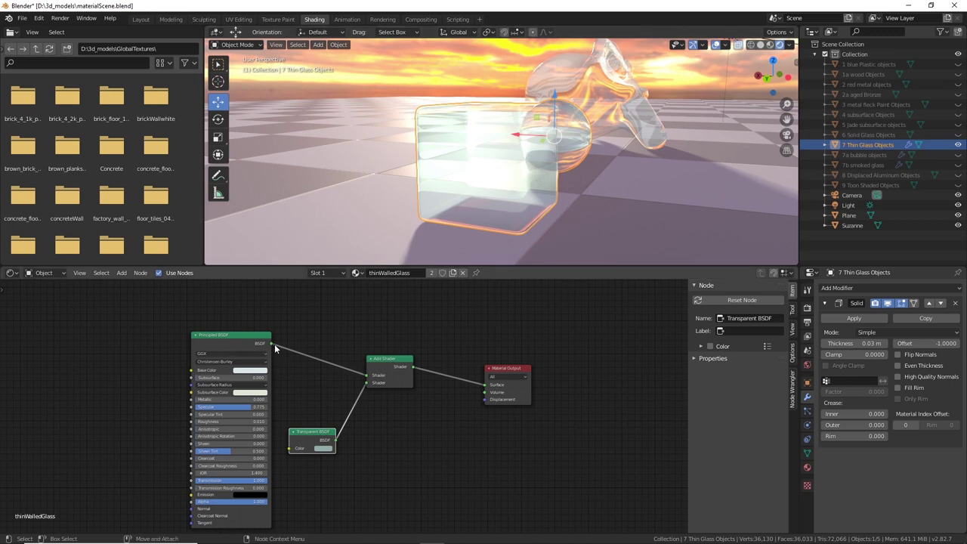
# Move the Add Shader node slightly down and brighten the Transparent BSDF colour to near-white
pyautogui.moveTo(271, 345); pyautogui.dragTo(411, 324)
pyautogui.moveTo(400, 359); pyautogui.dragTo(387, 383)
pyautogui.click(323, 449)
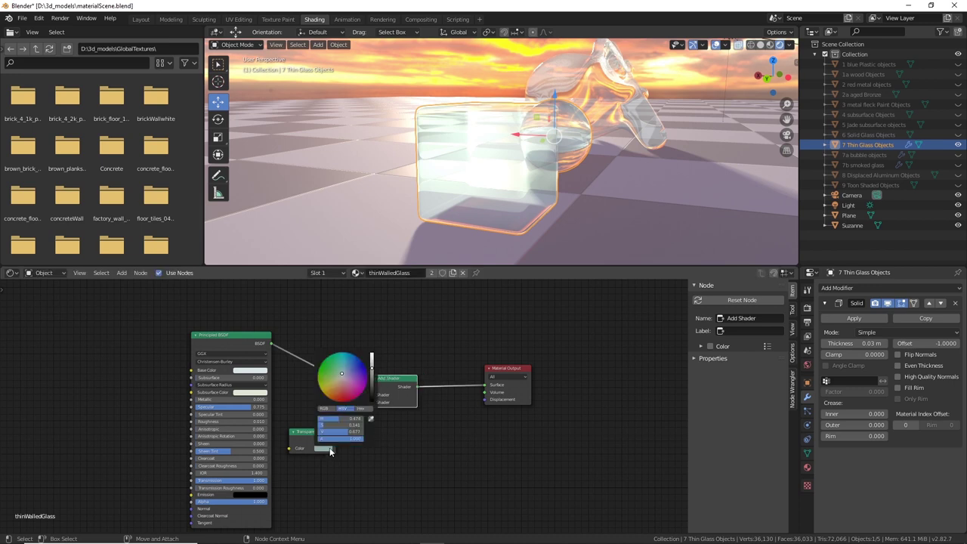
pyautogui.moveTo(371, 367)
pyautogui.mouseDown()
pyautogui.moveTo(371, 376)
pyautogui.moveTo(371, 353)
pyautogui.mouseUp()
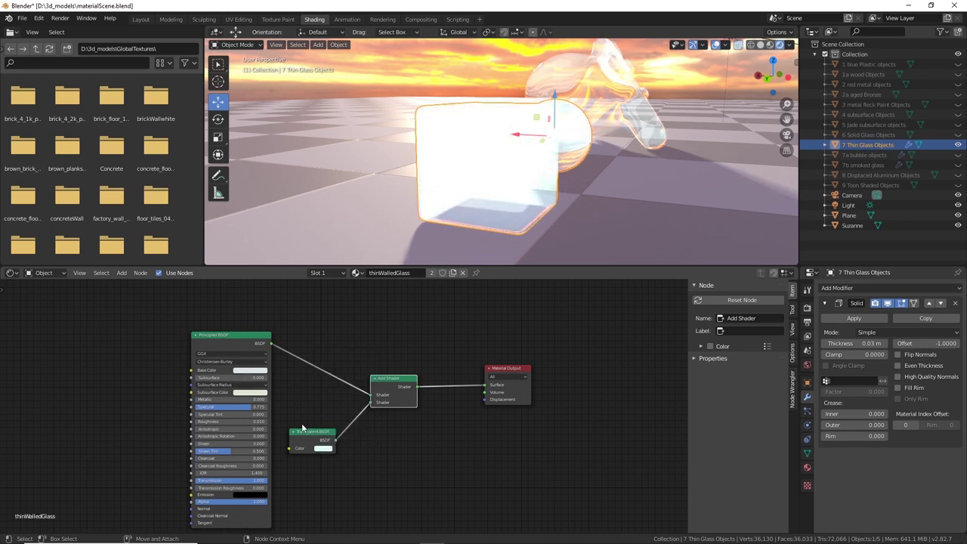
# Darken the Principled BSDF's base colour to a brightness value of about 0.44
pyautogui.click(257, 371)
pyautogui.click(292, 297)
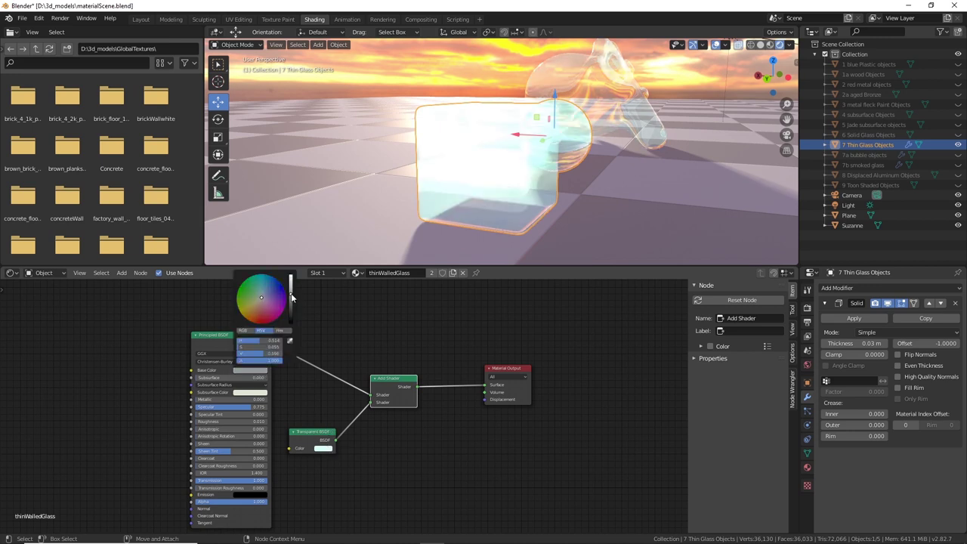
pyautogui.click(293, 305)
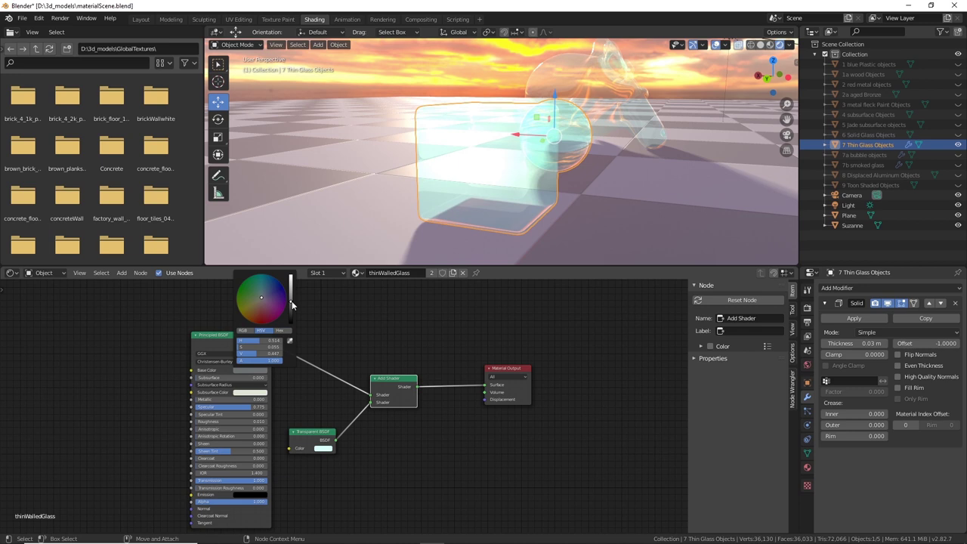
# Darken the Transparent BSDF's colour to a brightness value of about 0.66
pyautogui.click(322, 449)
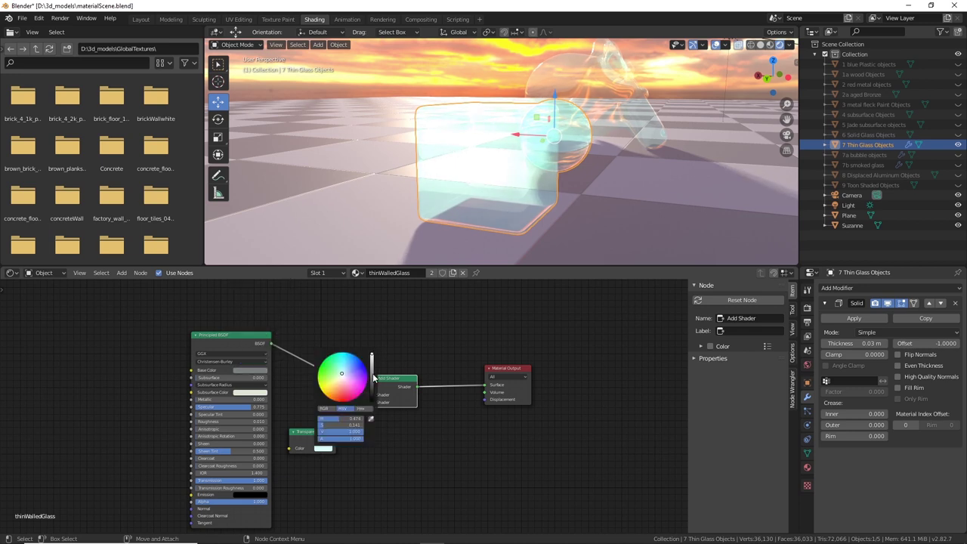
pyautogui.click(371, 377)
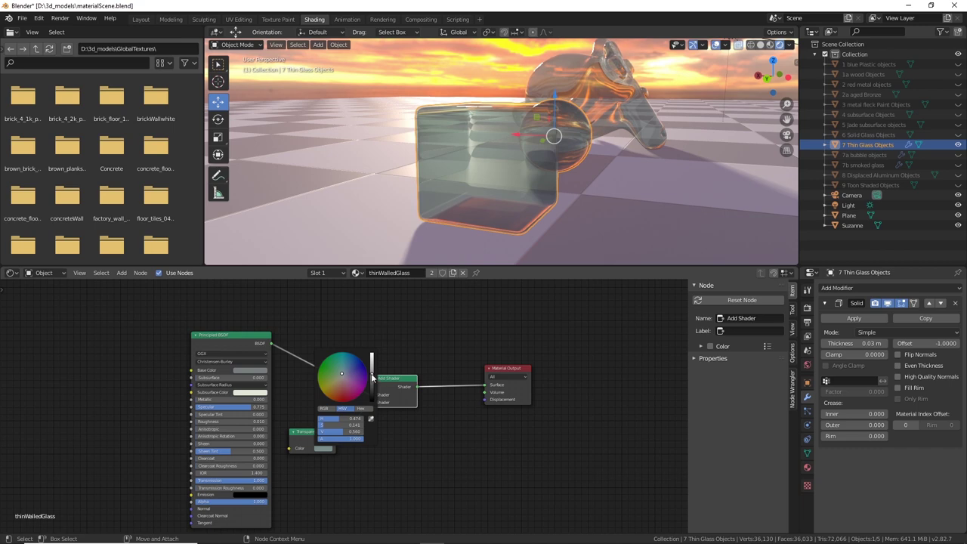
pyautogui.moveTo(505, 222); pyautogui.dragTo(466, 341, button='middle')
pyautogui.click(323, 449)
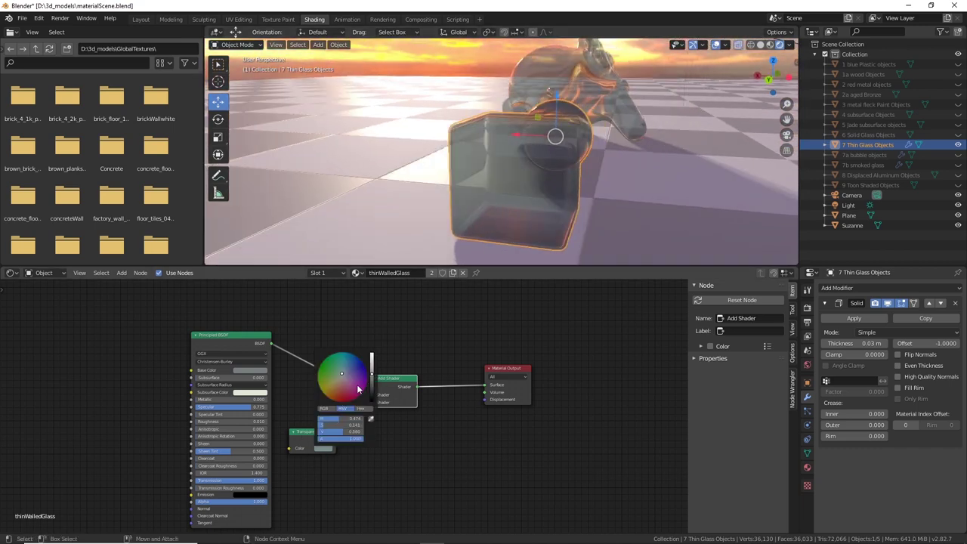
pyautogui.moveTo(372, 371); pyautogui.dragTo(371, 363)
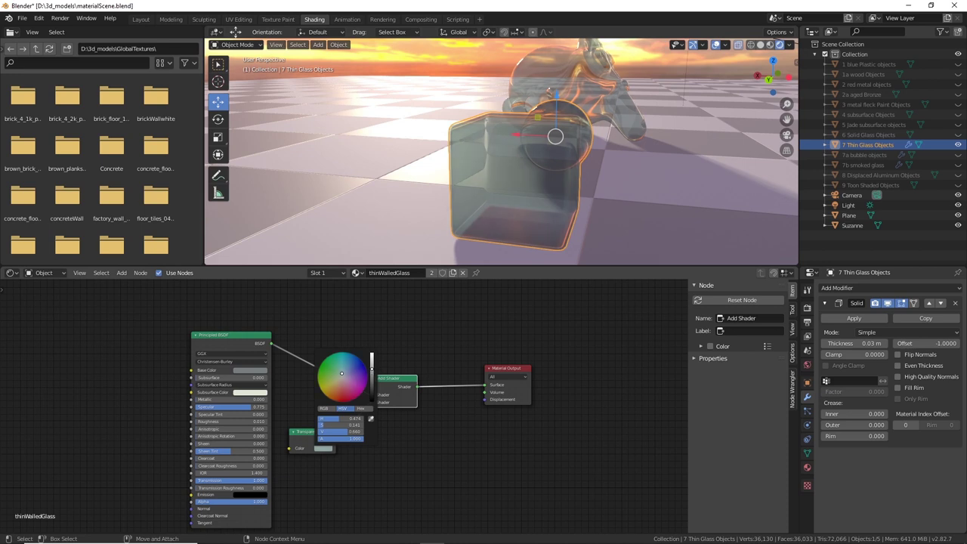
# Brighten the Principled BSDF's base colour to a mid-light grey and check the glass objects from another angle
pyautogui.click(263, 371)
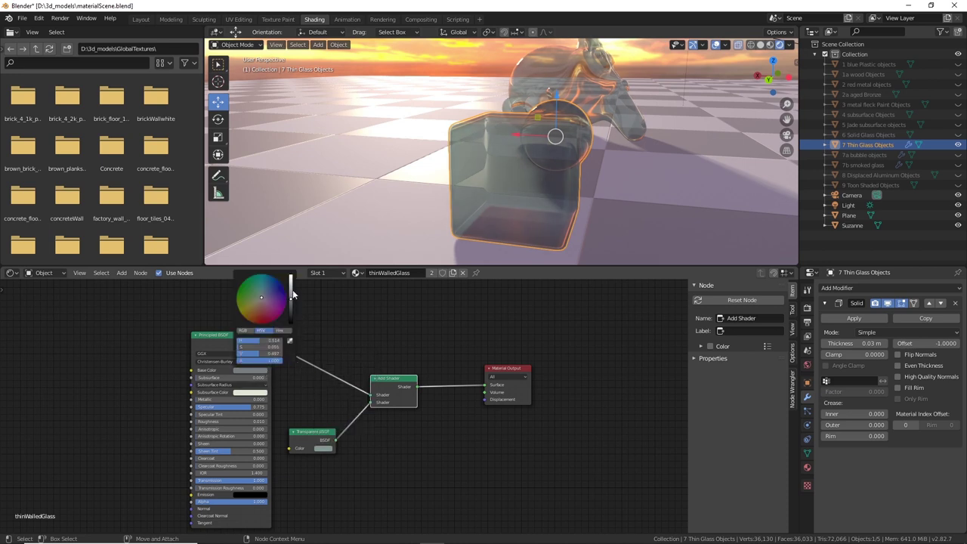
pyautogui.moveTo(294, 294); pyautogui.dragTo(293, 284)
pyautogui.moveTo(515, 226); pyautogui.dragTo(615, 188, button='middle')
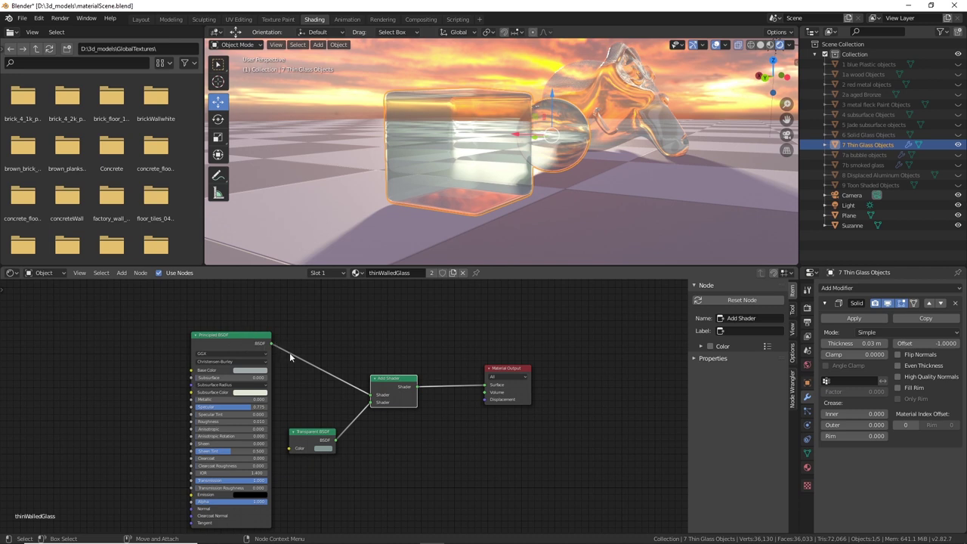
# Lower the Add Shader node slightly, connect the Principled BSDF directly to the Material Output's Surface and deselect the glass objects
pyautogui.moveTo(390, 383); pyautogui.dragTo(389, 393)
pyautogui.moveTo(271, 344); pyautogui.dragTo(273, 343)
pyautogui.moveTo(416, 359); pyautogui.dragTo(488, 388)
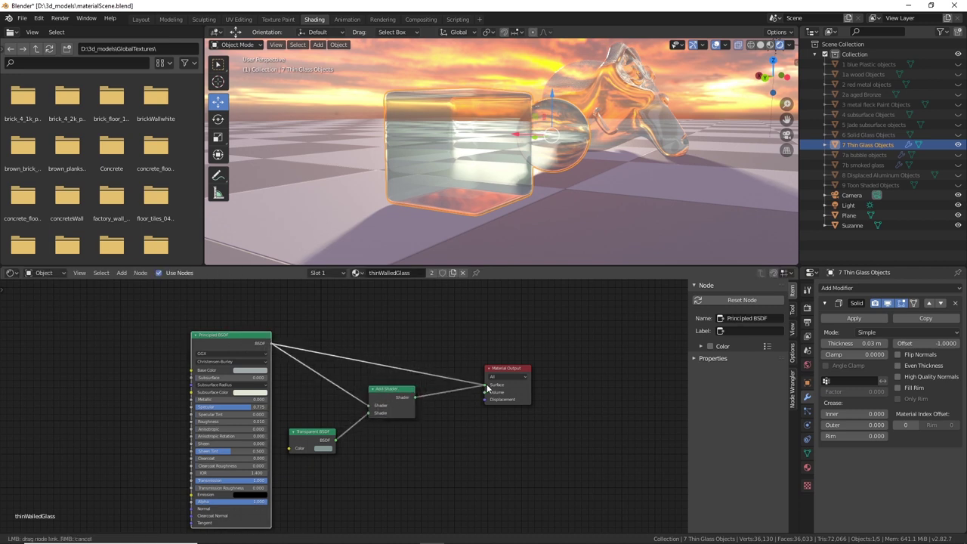
pyautogui.moveTo(542, 323); pyautogui.dragTo(546, 317)
pyautogui.moveTo(573, 166)
pyautogui.mouseDown(button='middle')
pyautogui.moveTo(599, 182)
pyautogui.moveTo(581, 174)
pyautogui.mouseUp(button='middle')
pyautogui.hotkey('alt', 'a')
pyautogui.moveTo(504, 149)
pyautogui.mouseDown(button='middle')
pyautogui.moveTo(524, 152)
pyautogui.moveTo(501, 155)
pyautogui.mouseUp(button='middle')
pyautogui.moveTo(477, 157); pyautogui.dragTo(501, 147, button='middle')
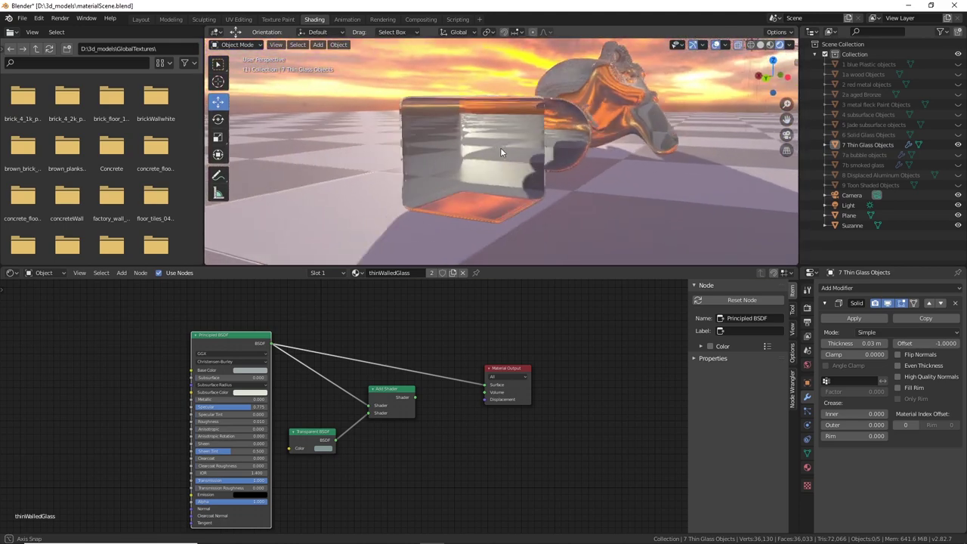
# Brighten the Principled BSDF's base colour to near-white and check the glass against the sky and floor
pyautogui.click(239, 371)
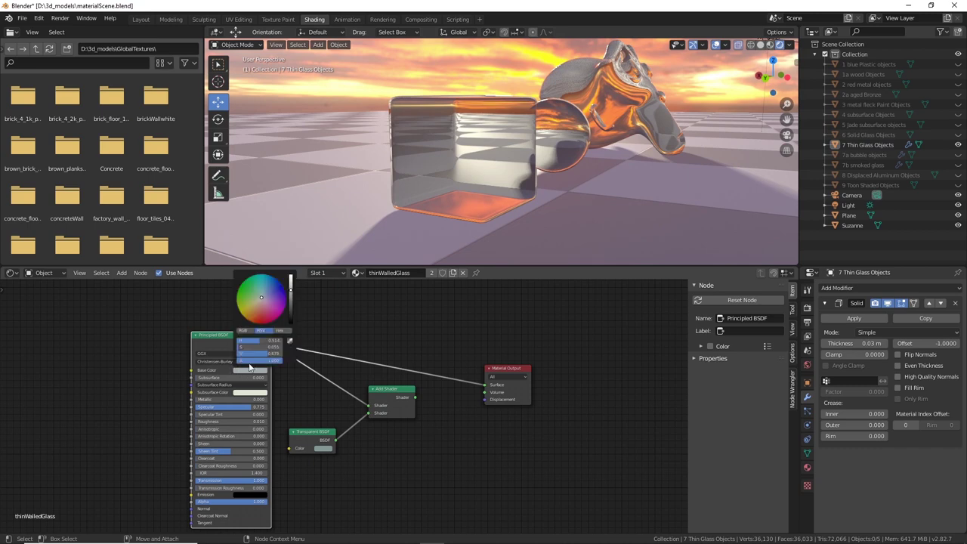
pyautogui.moveTo(291, 283); pyautogui.dragTo(291, 277)
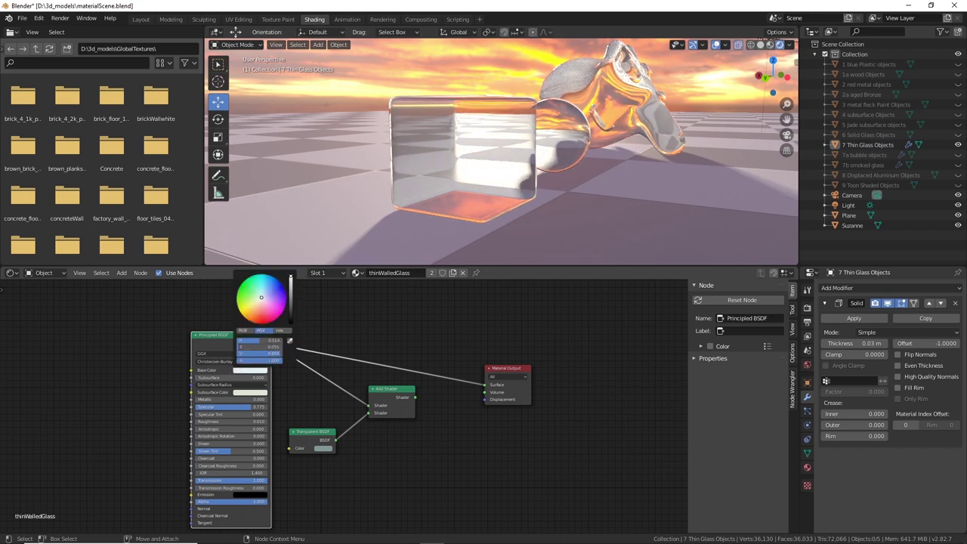
pyautogui.moveTo(491, 145); pyautogui.dragTo(424, 105, button='middle')
pyautogui.moveTo(493, 74); pyautogui.dragTo(495, 67, button='middle')
pyautogui.moveTo(534, 136)
pyautogui.mouseDown(button='middle')
pyautogui.moveTo(559, 148)
pyautogui.moveTo(529, 140)
pyautogui.mouseUp(button='middle')
pyautogui.moveTo(438, 110); pyautogui.dragTo(473, 198, button='middle')
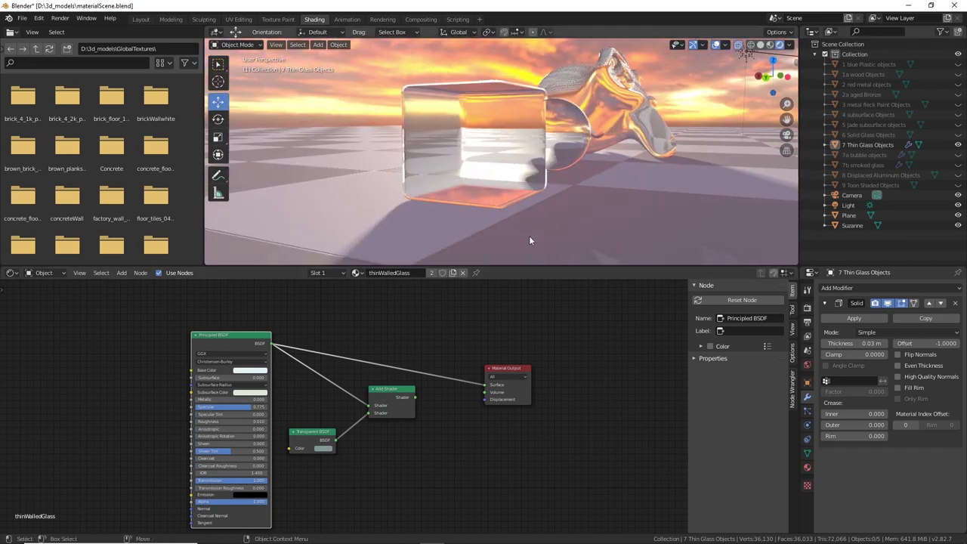
# Reconnect the Add Shader to the Material Output's Surface and move its node slightly closer to the output
pyautogui.moveTo(391, 389); pyautogui.dragTo(393, 389)
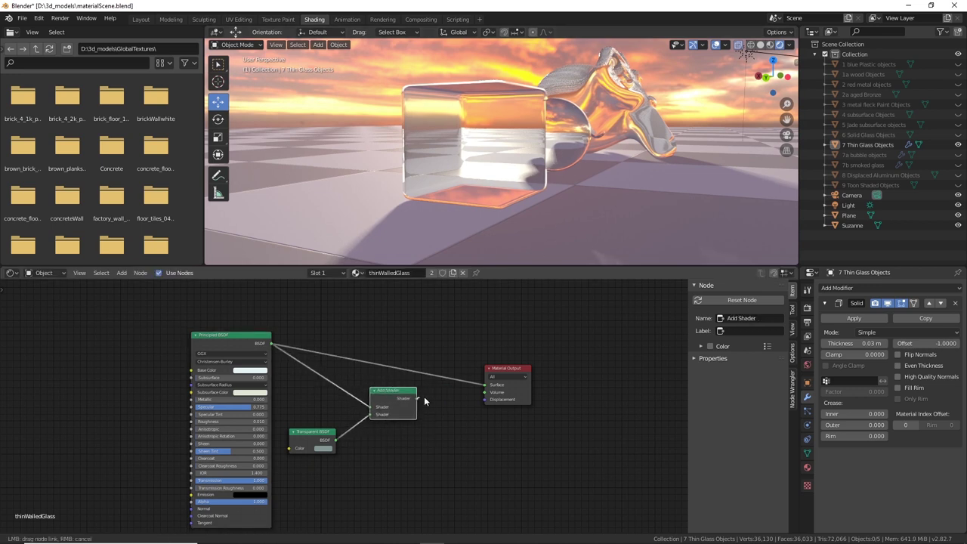
pyautogui.moveTo(488, 389); pyautogui.dragTo(486, 386)
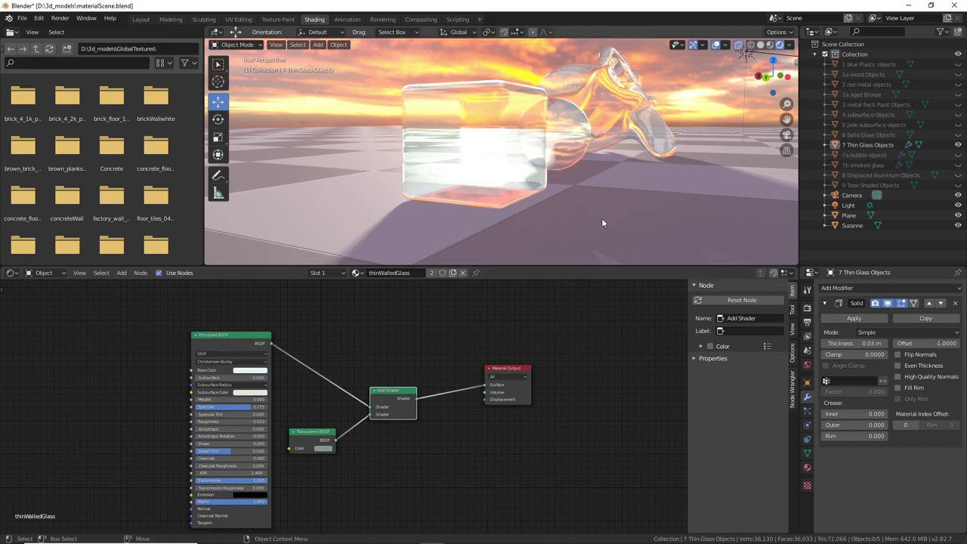
pyautogui.moveTo(522, 174); pyautogui.dragTo(524, 173, button='middle')
pyautogui.moveTo(536, 211); pyautogui.dragTo(516, 176, button='middle')
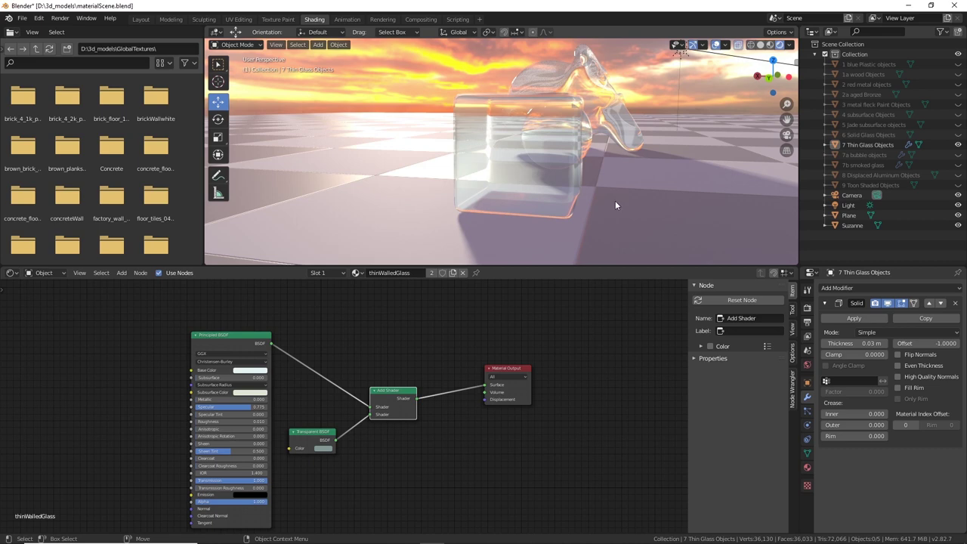
pyautogui.moveTo(394, 391); pyautogui.dragTo(413, 376)
# Show the 7a bubble objects in place of the 7 Thin Glass Objects and move Suzanne across the floor
pyautogui.moveTo(674, 194)
pyautogui.mouseDown(button='middle')
pyautogui.moveTo(580, 162)
pyautogui.moveTo(626, 205)
pyautogui.moveTo(679, 201)
pyautogui.mouseUp(button='middle')
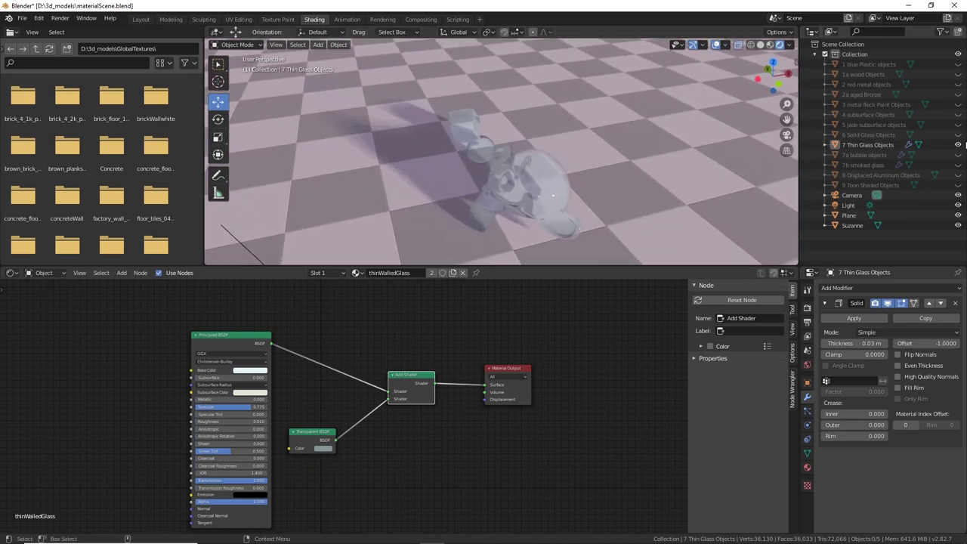
pyautogui.keyDown('ctrl'); pyautogui.click(958, 154); pyautogui.keyUp('ctrl')
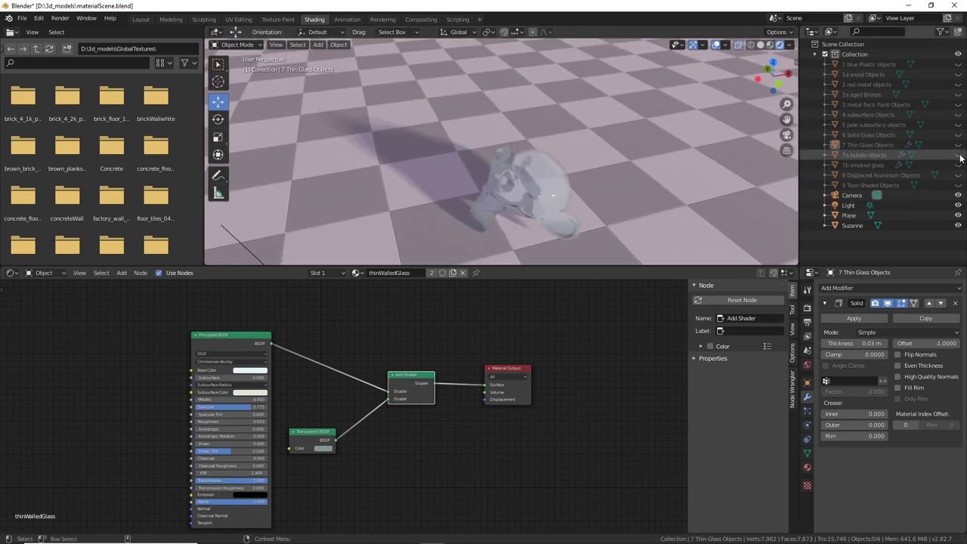
pyautogui.click(540, 189)
pyautogui.press('g')
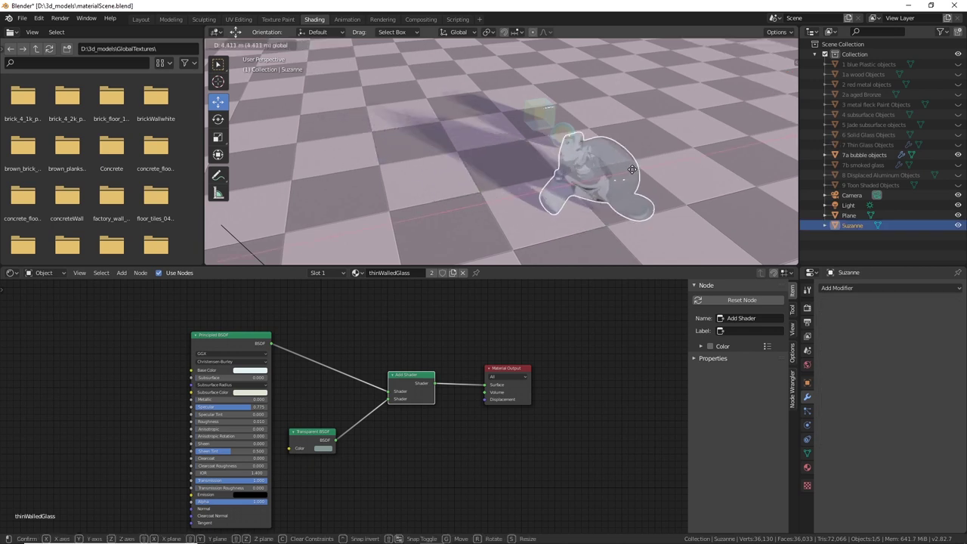
pyautogui.click(665, 191)
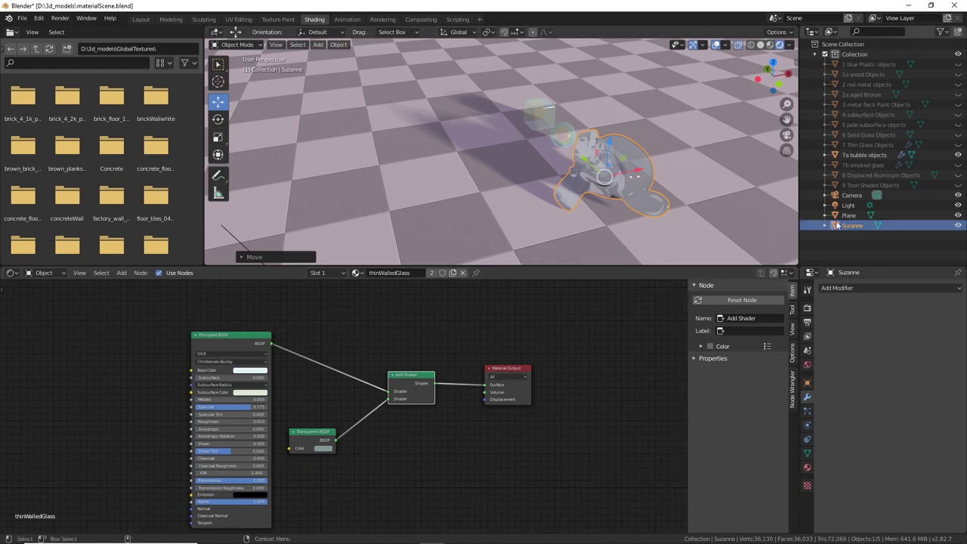
# Assign the existing bubble material to Suzanne and inspect the surface up close
pyautogui.click(806, 468)
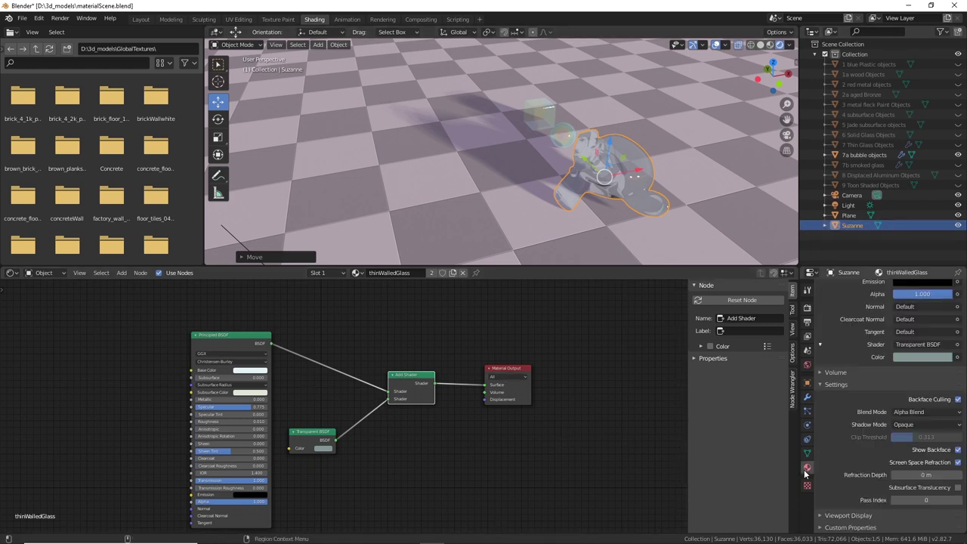
pyautogui.scroll(10, 843, 356)
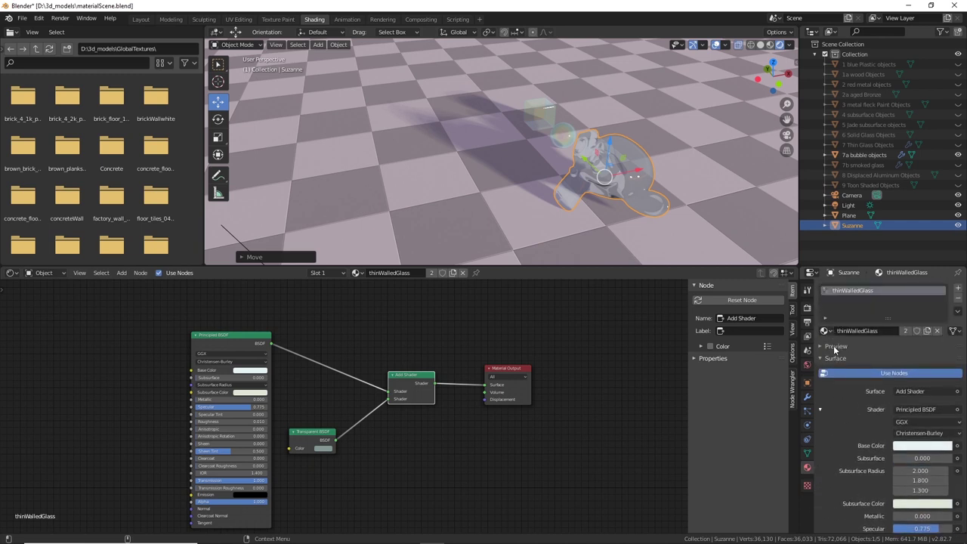
pyautogui.click(830, 332)
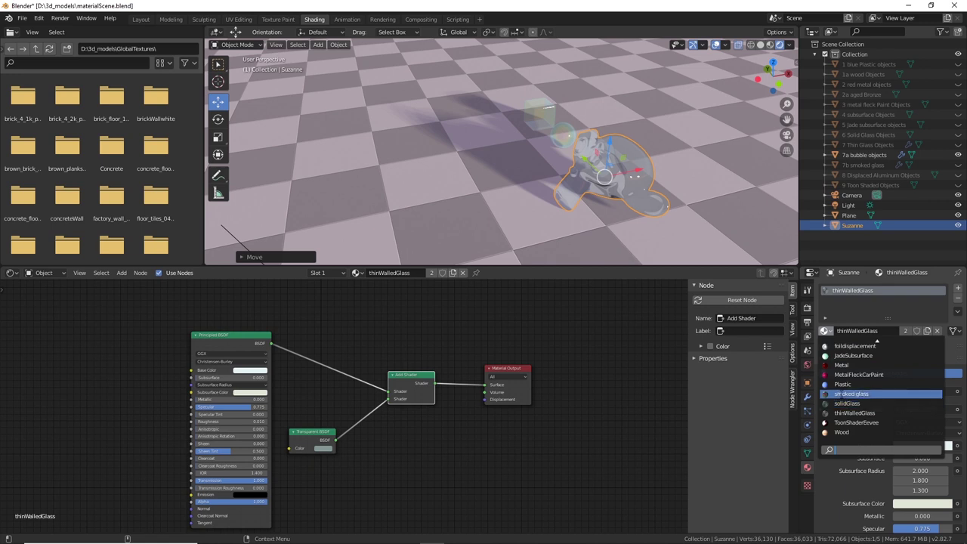
pyautogui.scroll(7, 859, 393)
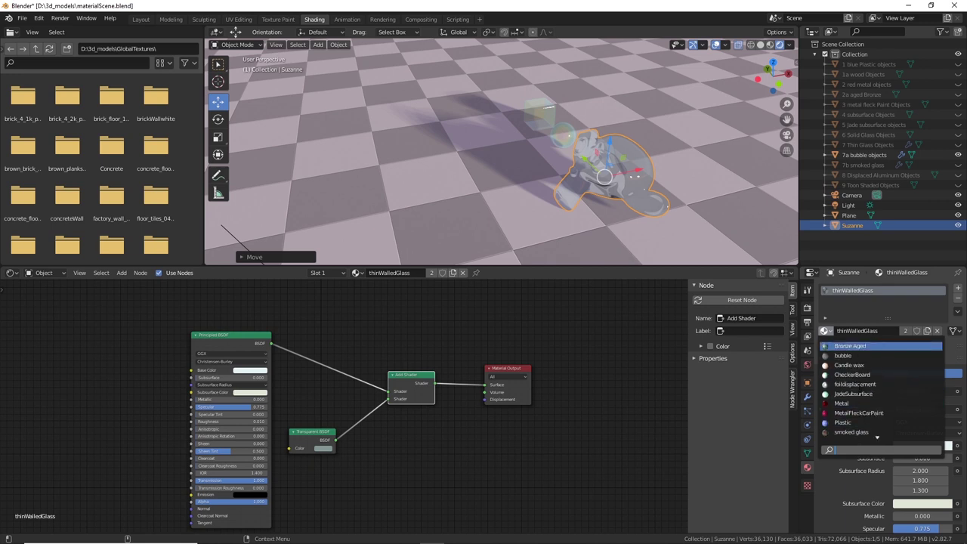
pyautogui.click(842, 355)
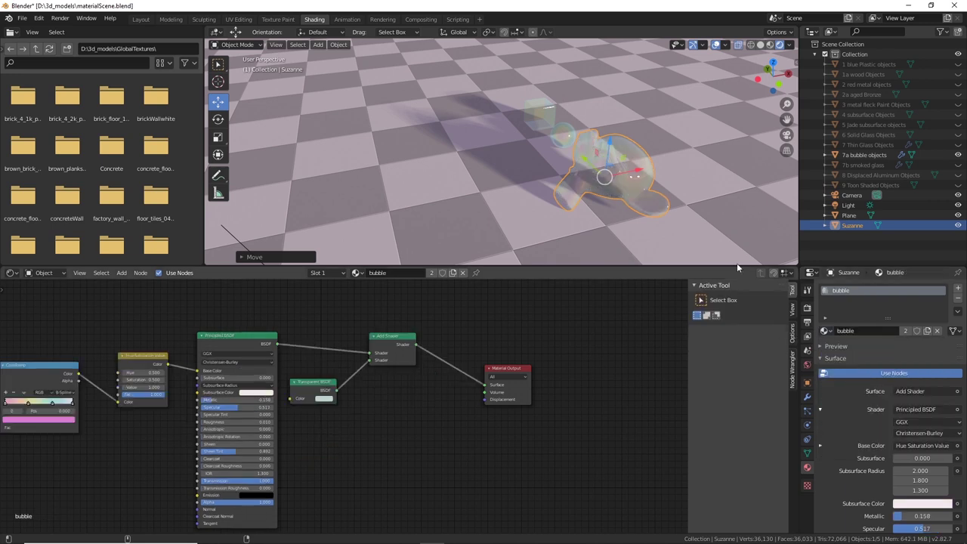
pyautogui.scroll(2, 709, 164)
pyautogui.scroll(3, 733, 166)
pyautogui.keyDown('shift'); pyautogui.moveTo(730, 164); pyautogui.dragTo(725, 203, button='middle'); pyautogui.keyUp('shift')
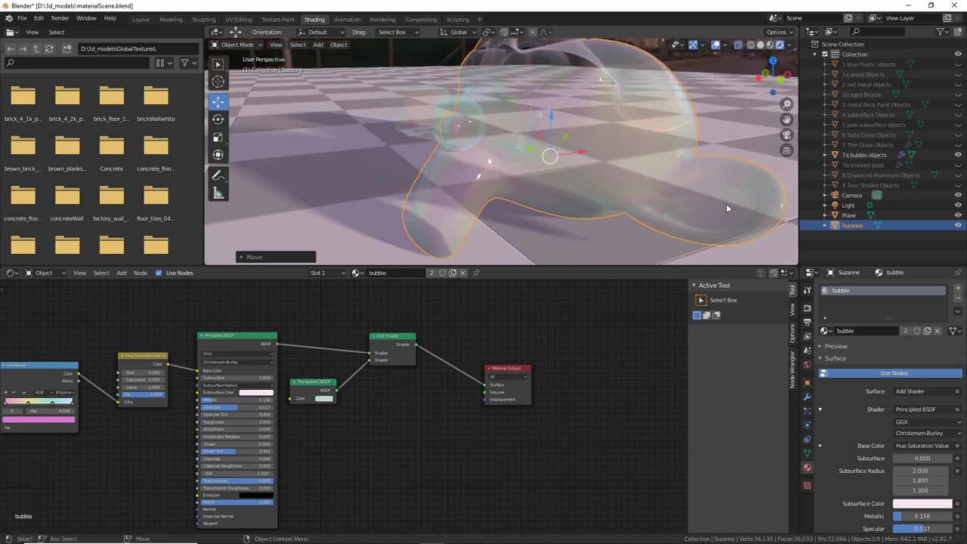
# Try viewing the 7 Thin Glass Objects and the 7b smoked glass alongside the bubble Suzanne, hiding each set again
pyautogui.click(957, 145)
pyautogui.moveTo(567, 232); pyautogui.dragTo(744, 169, button='middle')
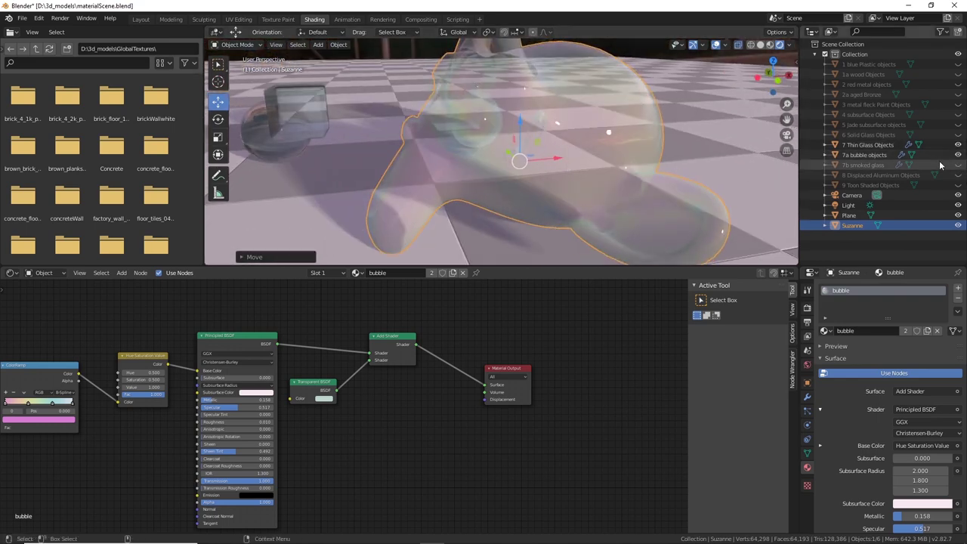
pyautogui.click(958, 144)
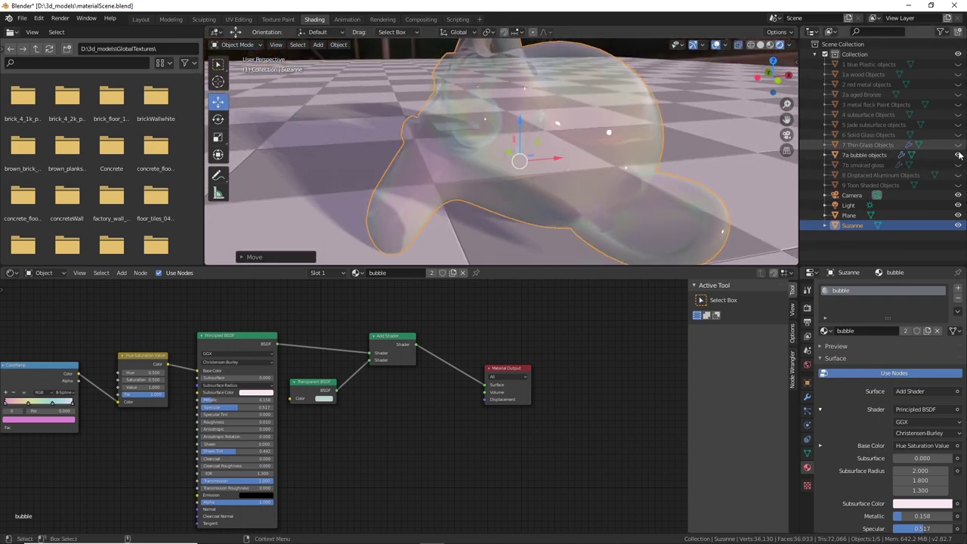
pyautogui.click(958, 165)
pyautogui.moveTo(656, 155); pyautogui.dragTo(610, 139, button='middle')
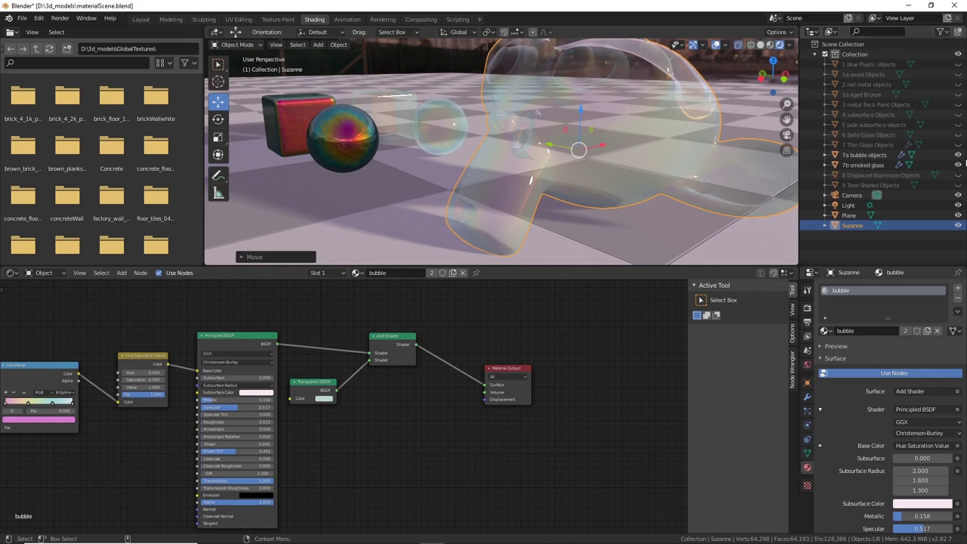
pyautogui.click(957, 165)
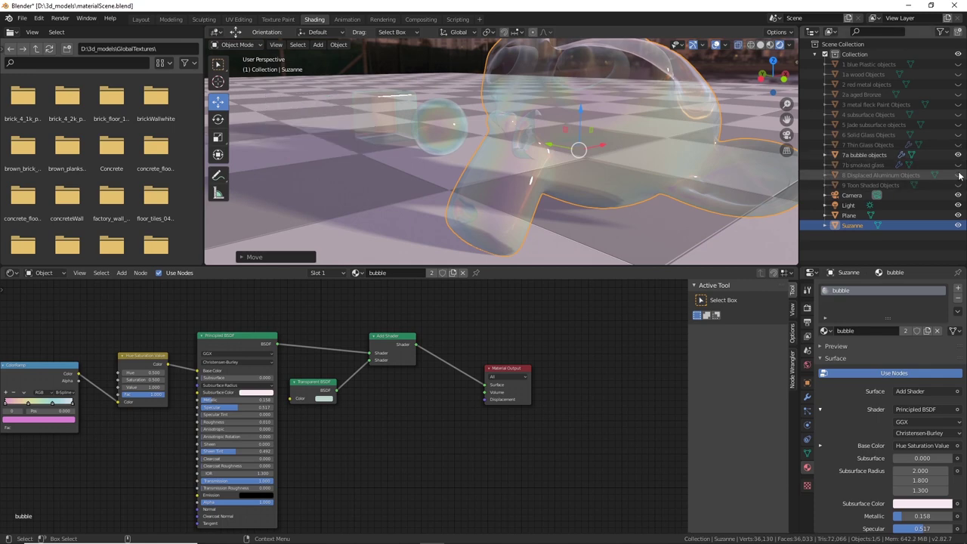
# Show the 8 Displaced Aluminum Objects and examine them through the bubble Suzanne and bubble objects
pyautogui.click(958, 175)
pyautogui.moveTo(582, 156); pyautogui.dragTo(442, 87, button='middle')
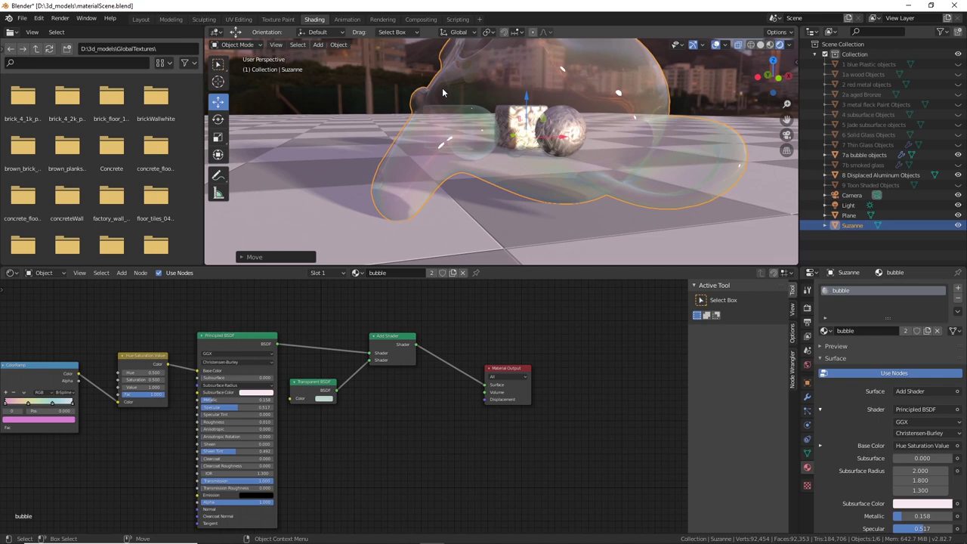
pyautogui.scroll(2, 580, 138)
pyautogui.moveTo(603, 143); pyautogui.dragTo(650, 213, button='middle')
# Add a Solidify modifier with 0.02 m thickness to Suzanne and check the bubble refraction
pyautogui.click(806, 397)
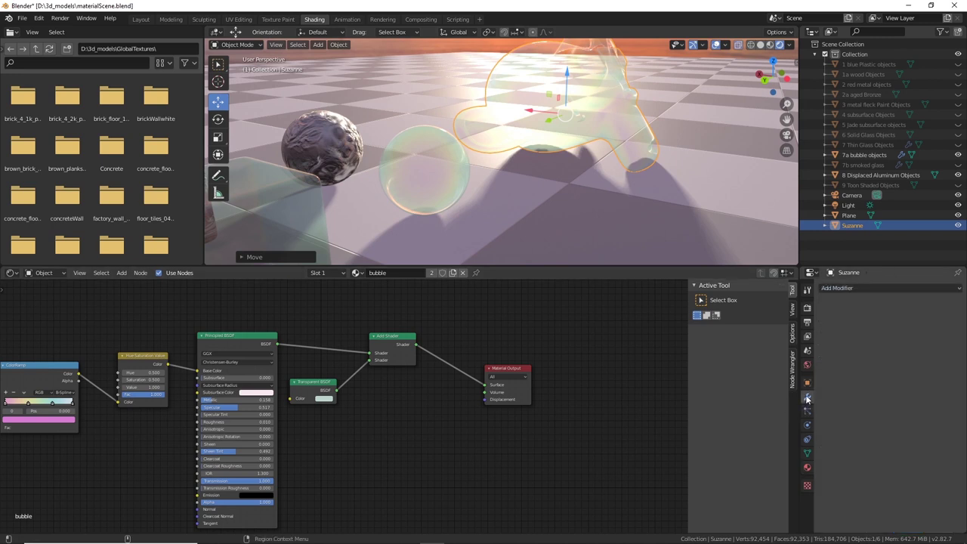
pyautogui.click(844, 287)
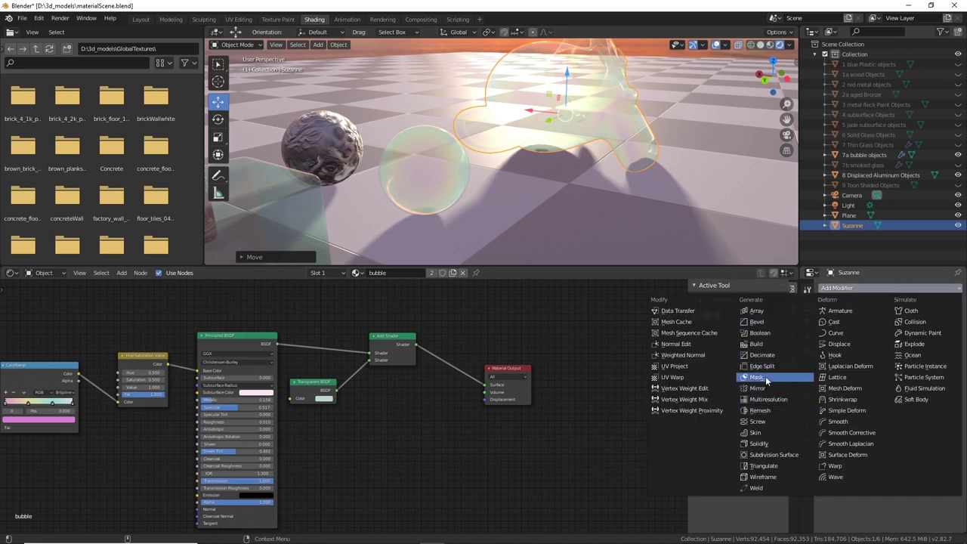
pyautogui.click(758, 444)
pyautogui.moveTo(667, 185); pyautogui.dragTo(559, 253, button='middle')
pyautogui.scroll(5, 651, 175)
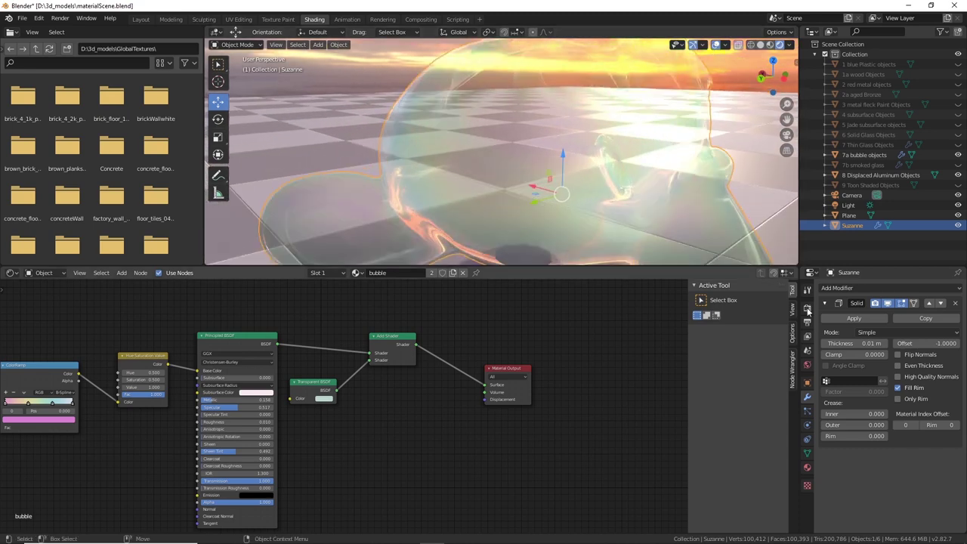
pyautogui.click(885, 344)
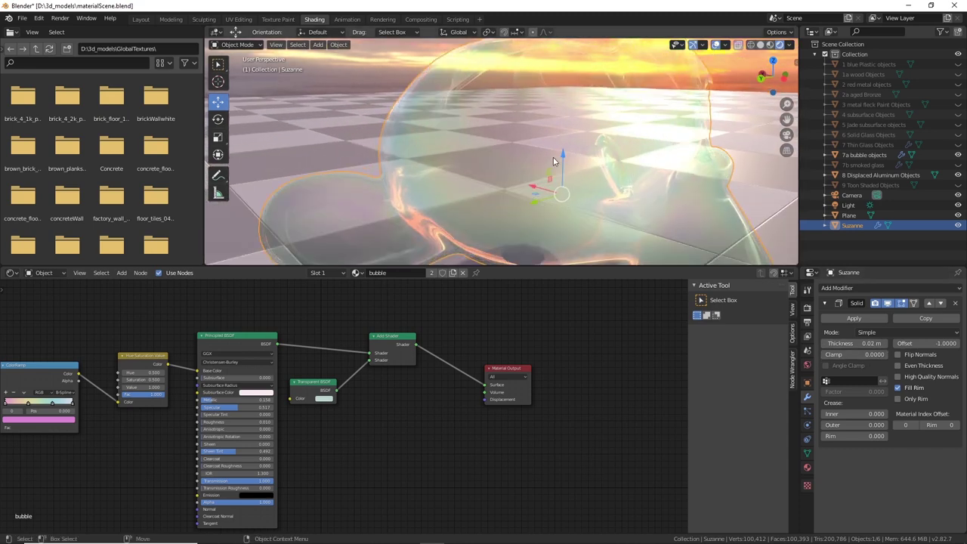
pyautogui.scroll(-3, 564, 211)
pyautogui.moveTo(544, 204); pyautogui.dragTo(665, 171, button='middle')
pyautogui.moveTo(578, 216); pyautogui.dragTo(606, 183, button='middle')
pyautogui.scroll(2, 619, 188)
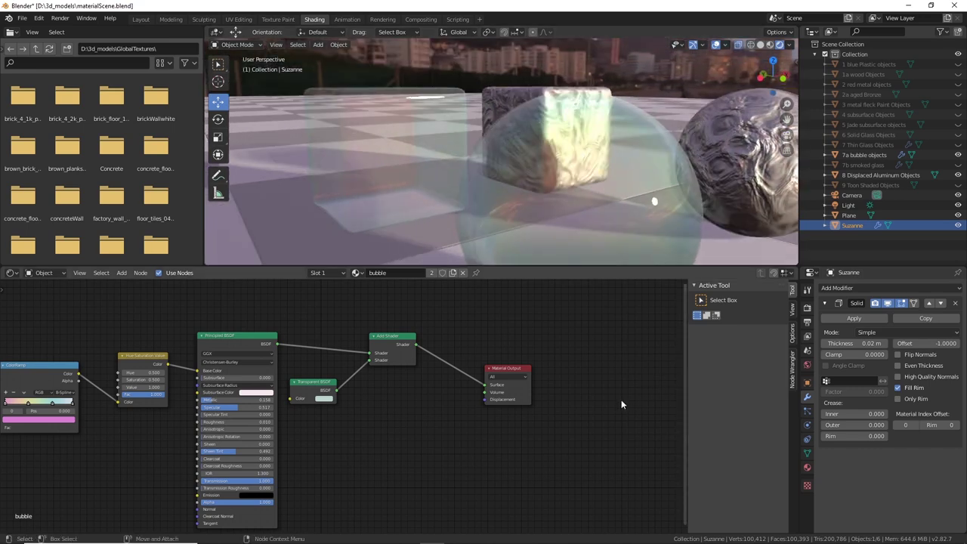
# Examine the bubble material's node chain from the Add Shader back through Hue Saturation Value, ColorRamp and Vector Curves to the Noise Texture
pyautogui.moveTo(420, 449); pyautogui.dragTo(591, 433, button='middle')
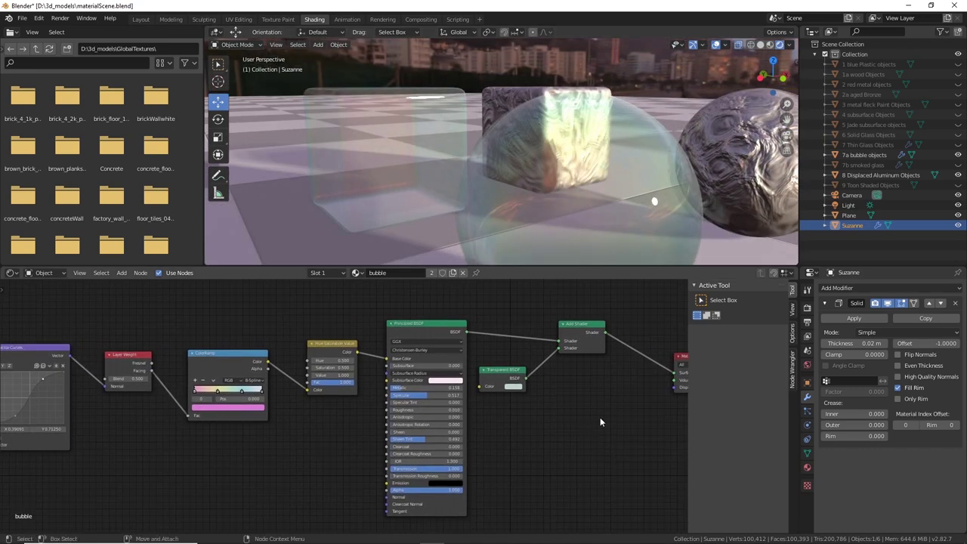
pyautogui.moveTo(581, 327); pyautogui.dragTo(590, 326)
pyautogui.moveTo(607, 374); pyautogui.dragTo(625, 406, button='middle')
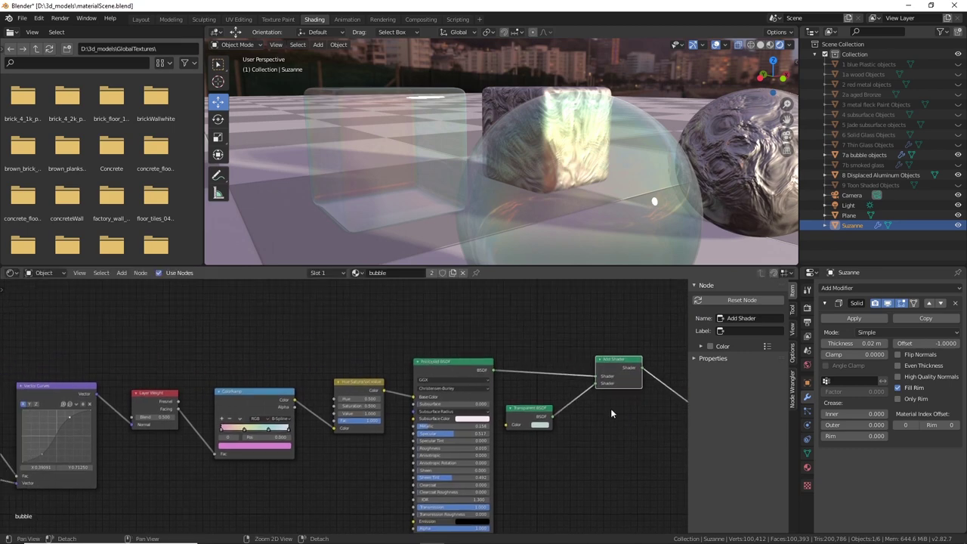
pyautogui.click(368, 389)
pyautogui.scroll(3, 352, 376)
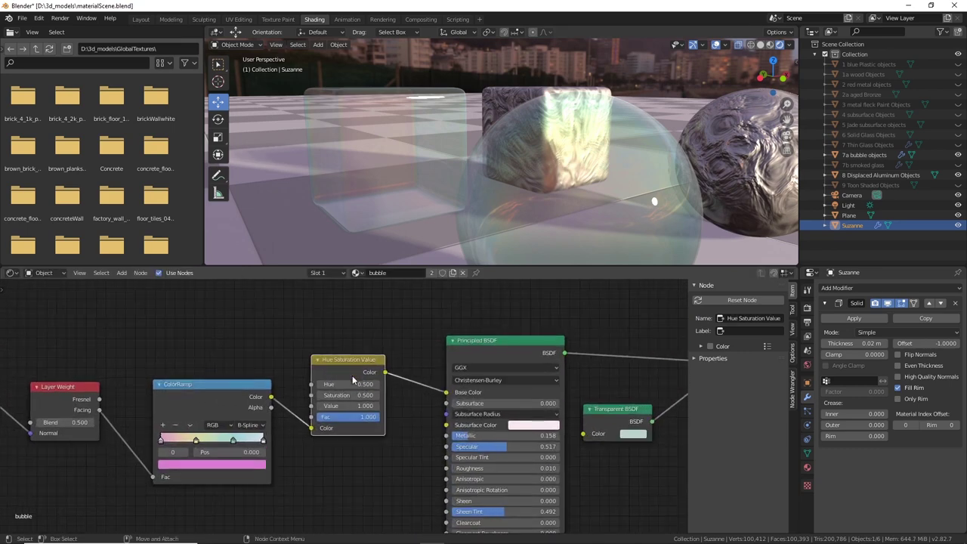
pyautogui.moveTo(347, 350); pyautogui.dragTo(365, 369)
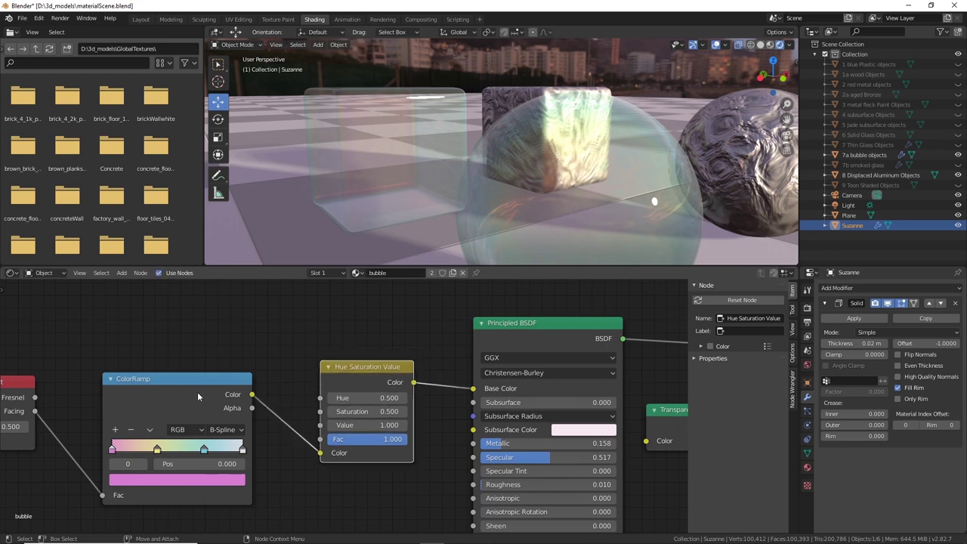
pyautogui.moveTo(266, 351); pyautogui.dragTo(451, 318, button='middle')
pyautogui.click(332, 336)
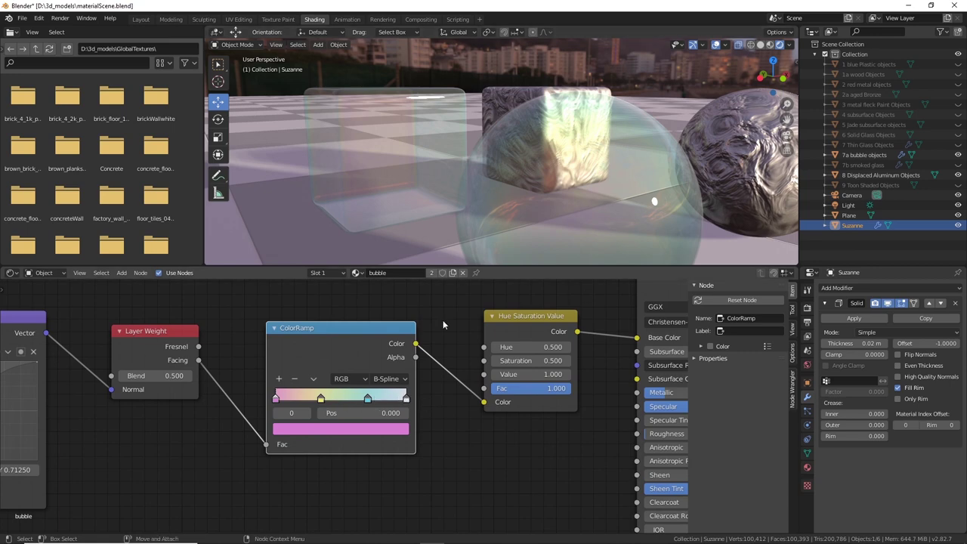
pyautogui.scroll(-3, 447, 482)
pyautogui.moveTo(357, 453); pyautogui.dragTo(388, 458, button='middle')
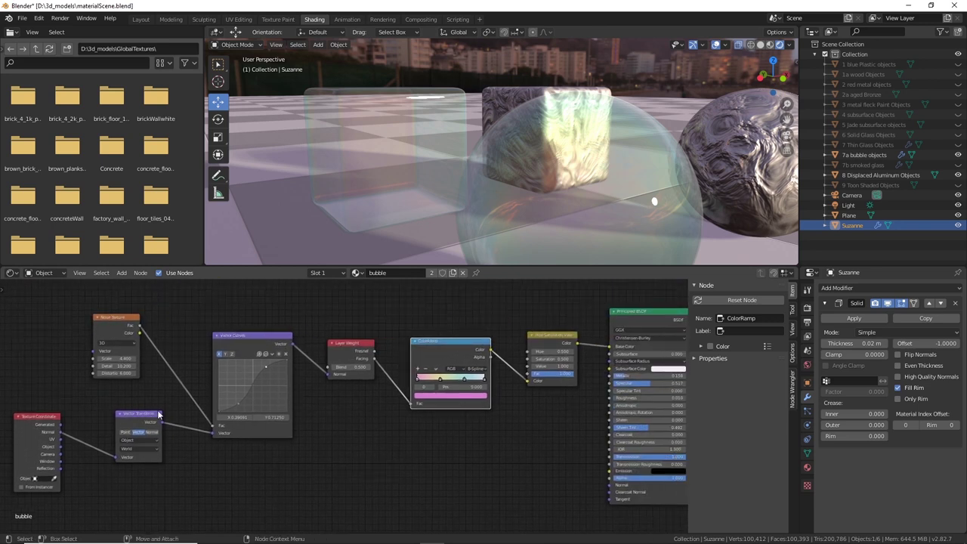
pyautogui.moveTo(252, 333); pyautogui.dragTo(250, 327)
pyautogui.moveTo(222, 464); pyautogui.dragTo(246, 472, button='middle')
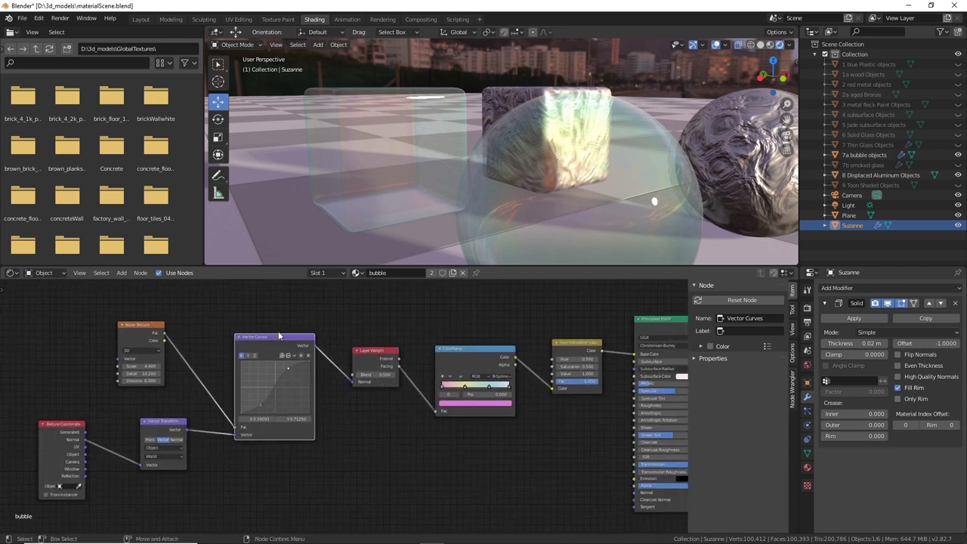
pyautogui.moveTo(276, 340); pyautogui.dragTo(285, 332)
# Try connecting the Texture Coordinate Normal output directly to the Vector Curves, bypassing Vector Transform, and inspect the bubble objects
pyautogui.moveTo(159, 433); pyautogui.dragTo(170, 473)
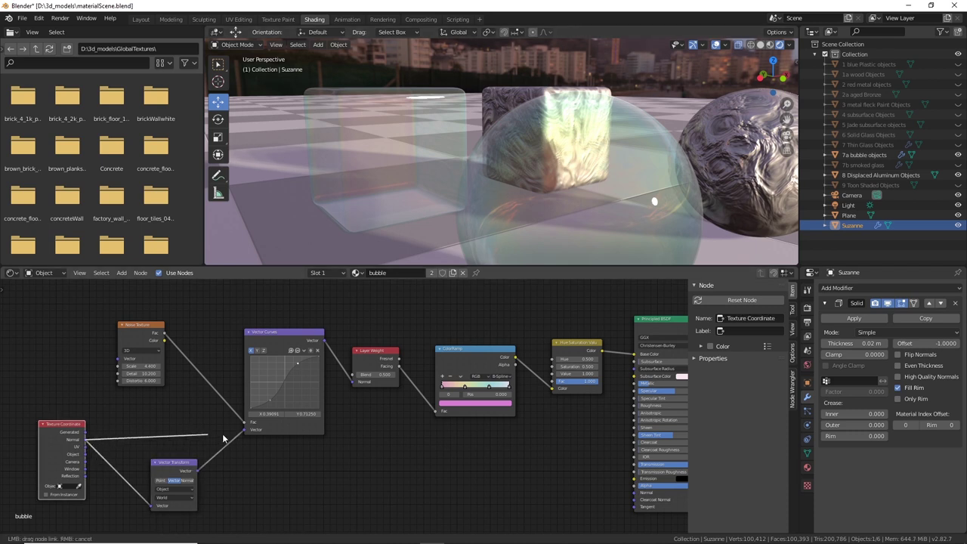
pyautogui.moveTo(238, 430); pyautogui.dragTo(240, 427)
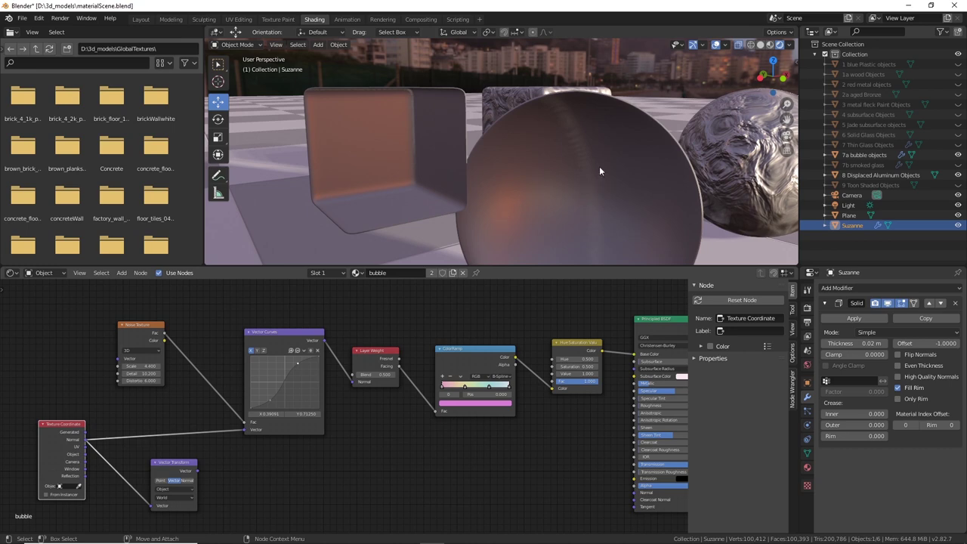
pyautogui.moveTo(608, 194); pyautogui.dragTo(669, 177, button='middle')
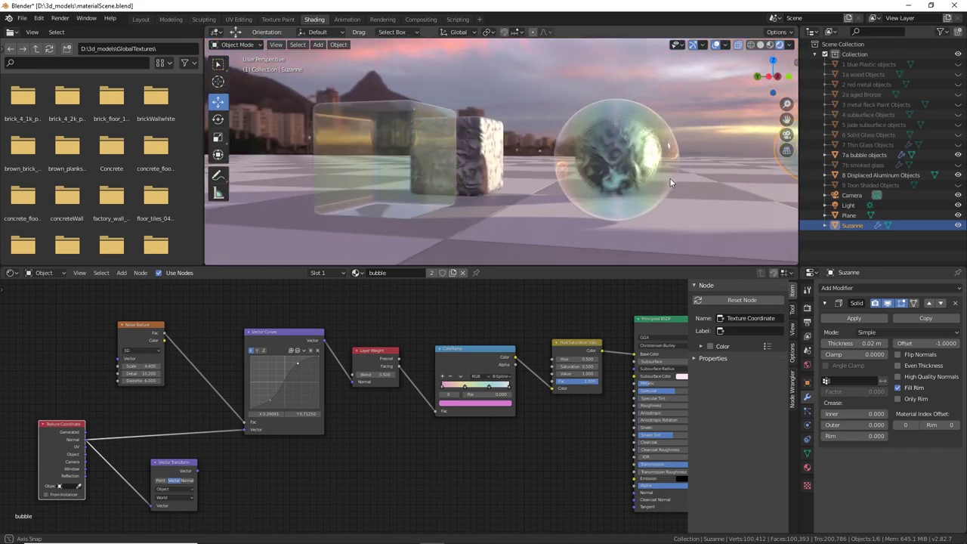
pyautogui.scroll(3, 598, 134)
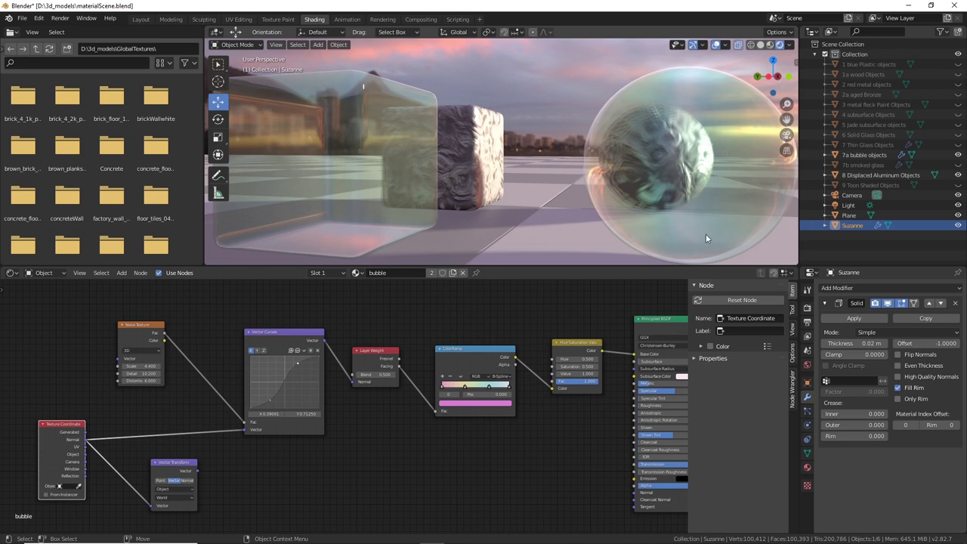
# Try a higher Value on the Hue Saturation Value node, undo it, and set Saturation to 2 to compare the bubble colours
pyautogui.moveTo(589, 315); pyautogui.dragTo(492, 333, button='middle')
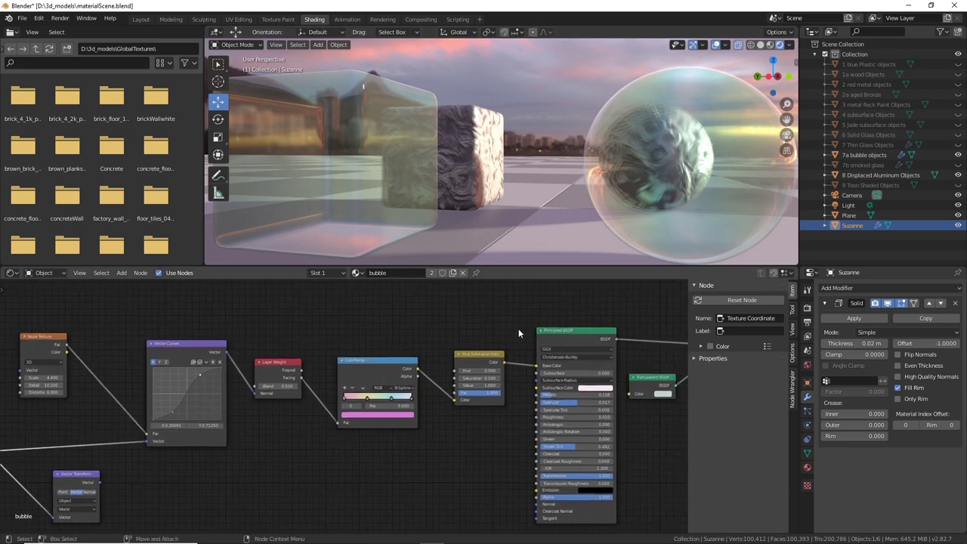
pyautogui.moveTo(479, 385)
pyautogui.mouseDown()
pyautogui.moveTo(544, 385)
pyautogui.moveTo(498, 415)
pyautogui.mouseUp()
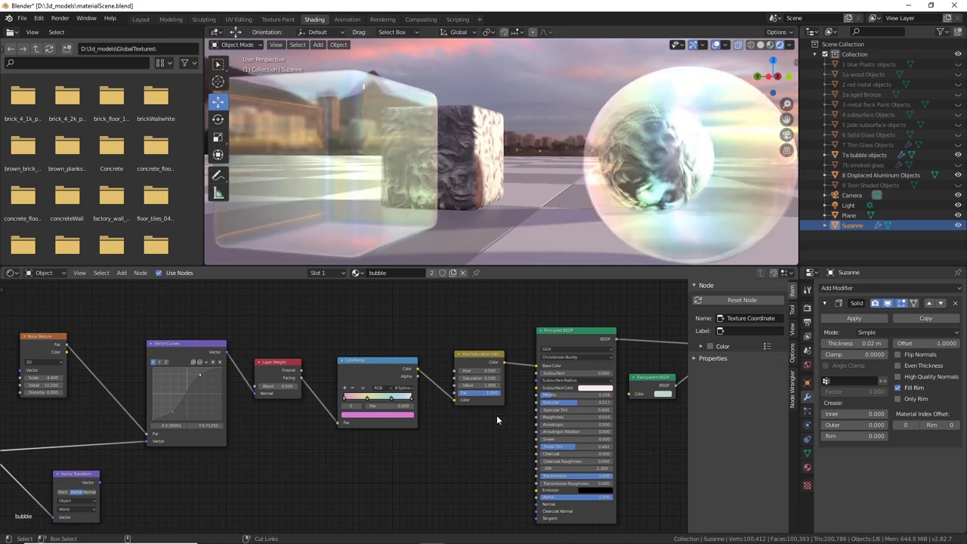
pyautogui.hotkey('ctrl', 'z')
pyautogui.hotkey('ctrl', 'shift', 'z')
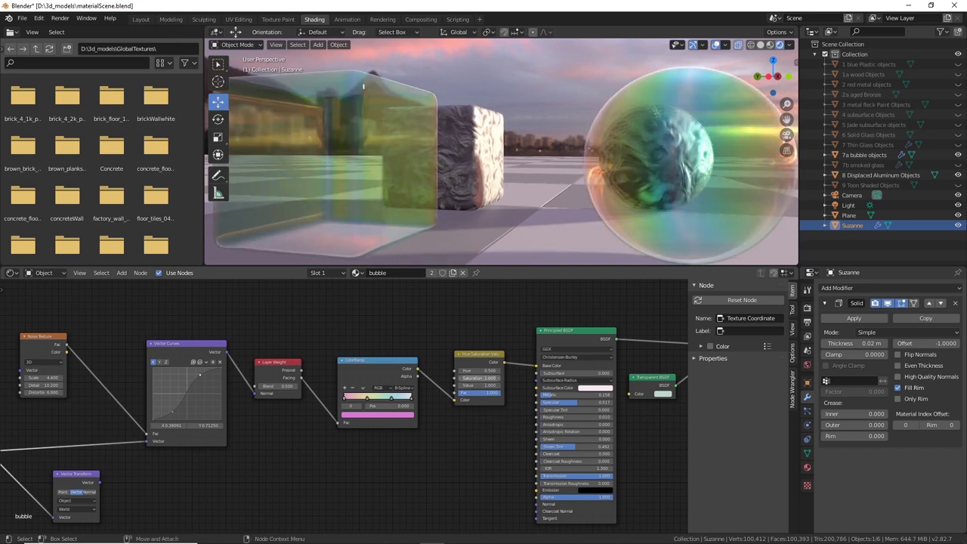
pyautogui.hotkey('ctrl', 'z')
pyautogui.moveTo(695, 104); pyautogui.dragTo(703, 187, button='middle')
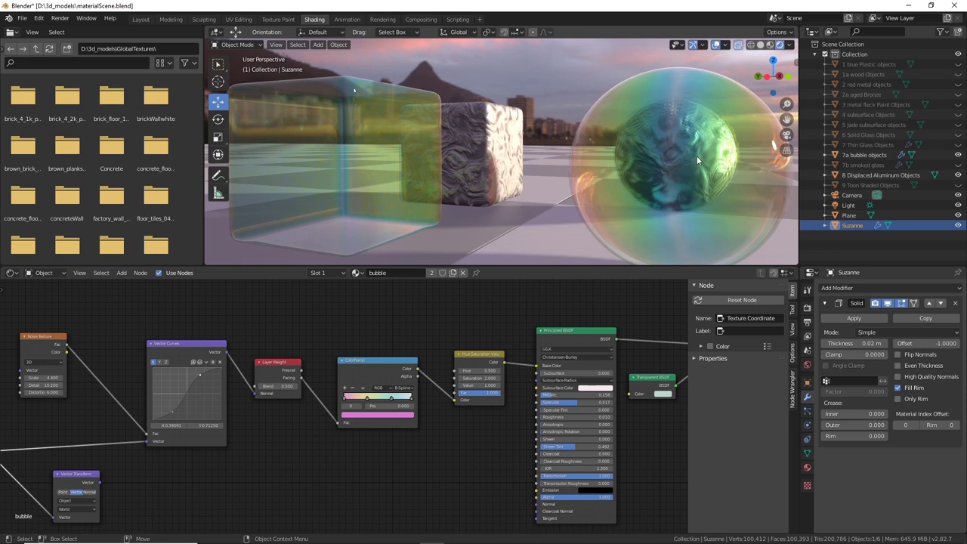
pyautogui.scroll(-2, 697, 155)
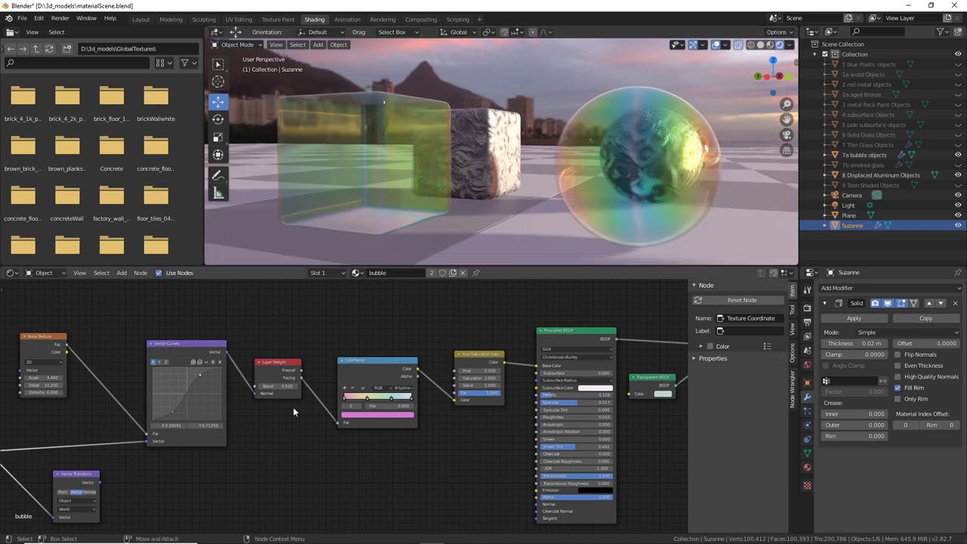
# Reconnect the Vector Transform node's output to the Vector Curves' Vector input and check the bubble colours from another angle
pyautogui.moveTo(253, 487); pyautogui.dragTo(433, 431, button='middle')
pyautogui.scroll(1, 434, 434)
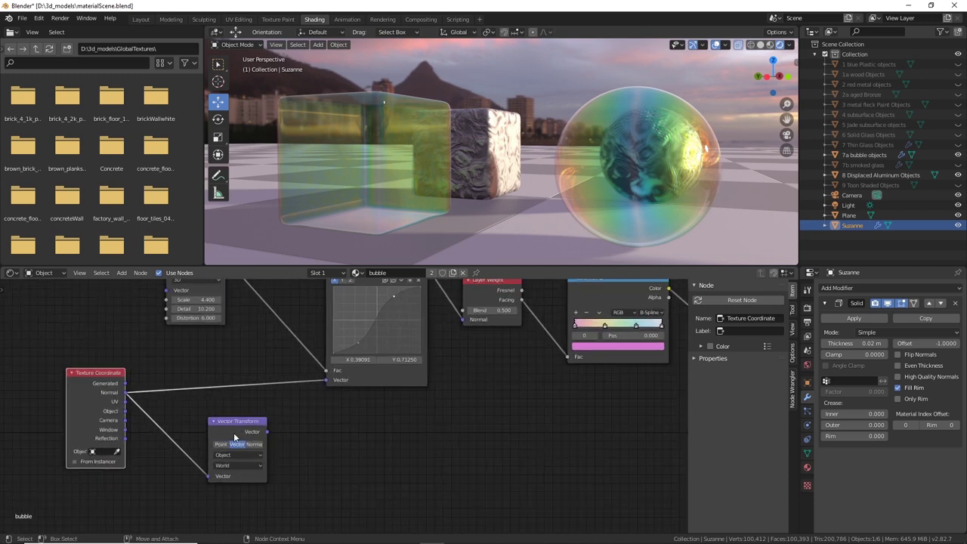
pyautogui.moveTo(244, 426); pyautogui.dragTo(326, 380)
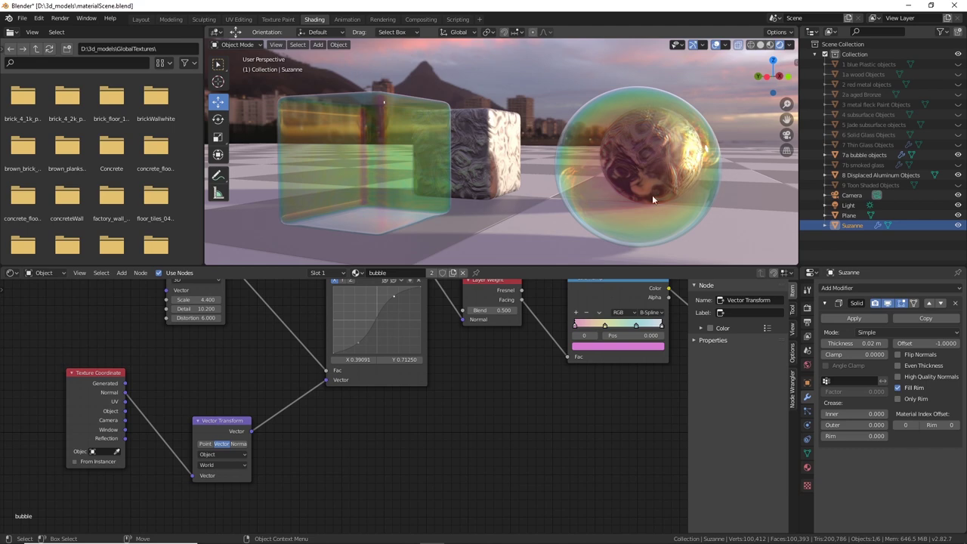
pyautogui.moveTo(673, 176)
pyautogui.mouseDown(button='middle')
pyautogui.moveTo(643, 191)
pyautogui.moveTo(625, 171)
pyautogui.moveTo(603, 174)
pyautogui.moveTo(668, 193)
pyautogui.mouseUp(button='middle')
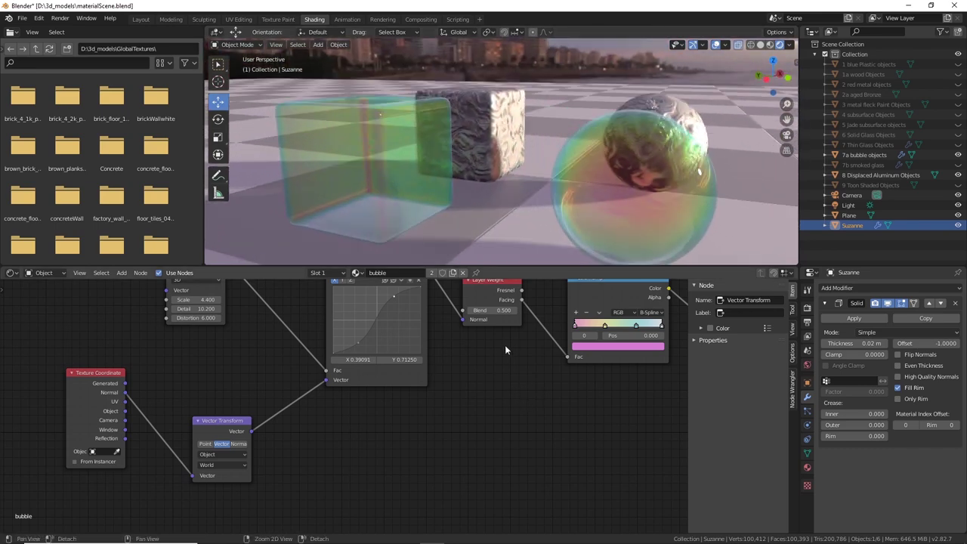
# Move the upper point of the Vector Curves X curve to X 0.30000, Y 0.63750 to shift the bubble's colour bands
pyautogui.moveTo(515, 381); pyautogui.dragTo(523, 490, button='middle')
pyautogui.moveTo(203, 355)
pyautogui.mouseDown()
pyautogui.moveTo(175, 354)
pyautogui.moveTo(187, 348)
pyautogui.mouseUp()
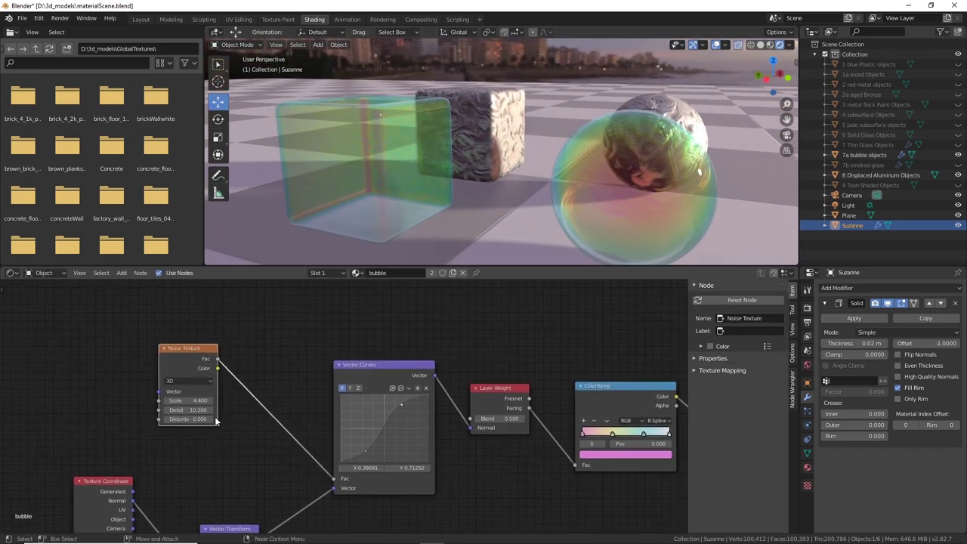
pyautogui.moveTo(364, 376); pyautogui.dragTo(349, 365)
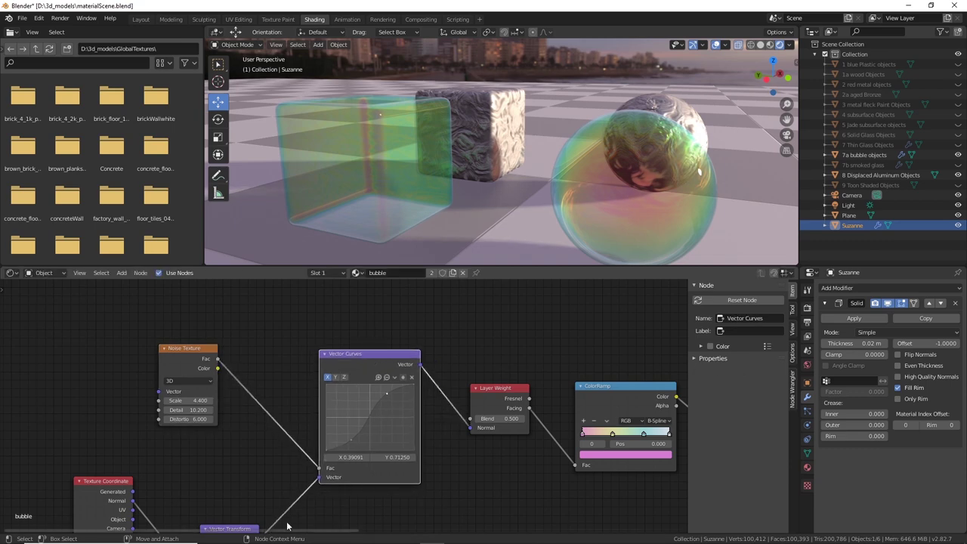
pyautogui.scroll(2, 352, 445)
pyautogui.scroll(3, 604, 205)
pyautogui.moveTo(604, 206); pyautogui.dragTo(580, 202, button='middle')
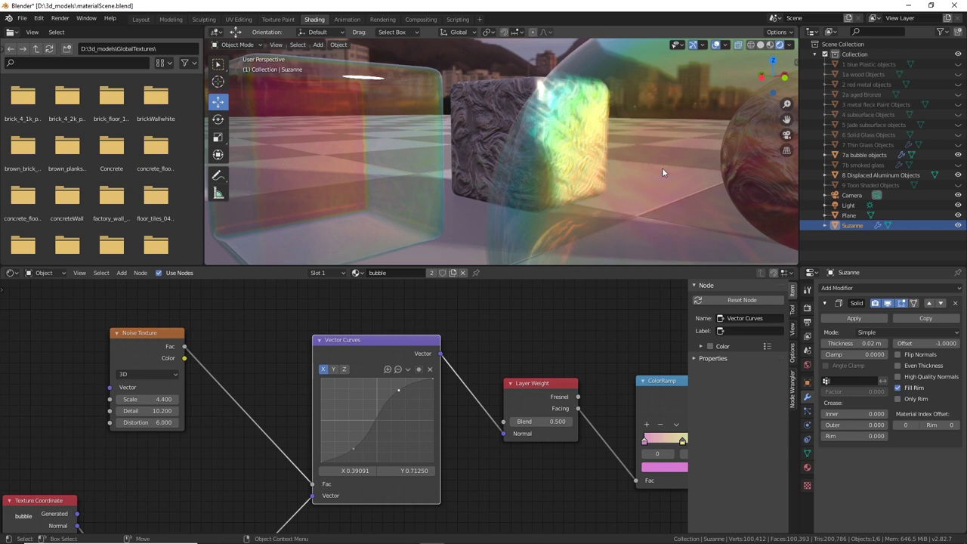
pyautogui.scroll(-2, 633, 200)
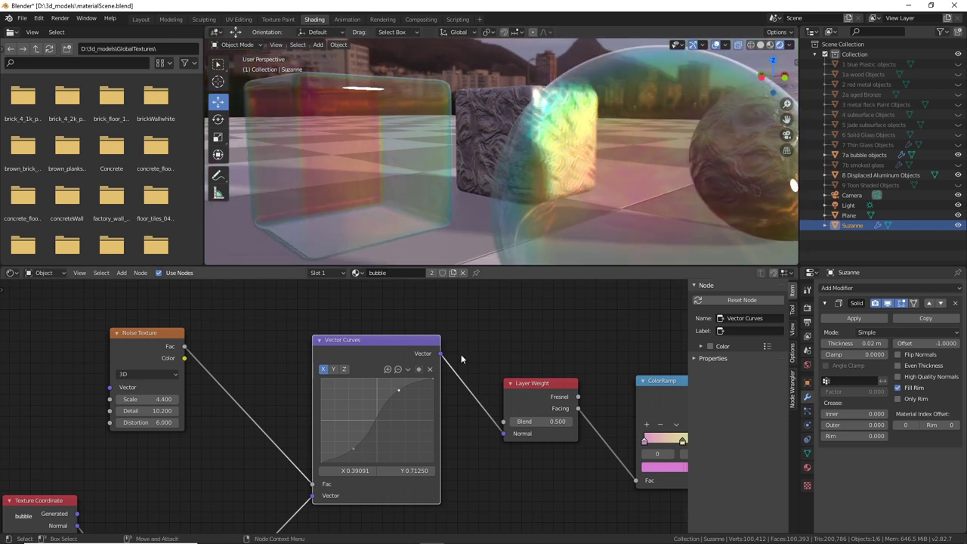
pyautogui.moveTo(398, 390)
pyautogui.mouseDown()
pyautogui.moveTo(381, 401)
pyautogui.moveTo(417, 399)
pyautogui.moveTo(393, 393)
pyautogui.mouseUp()
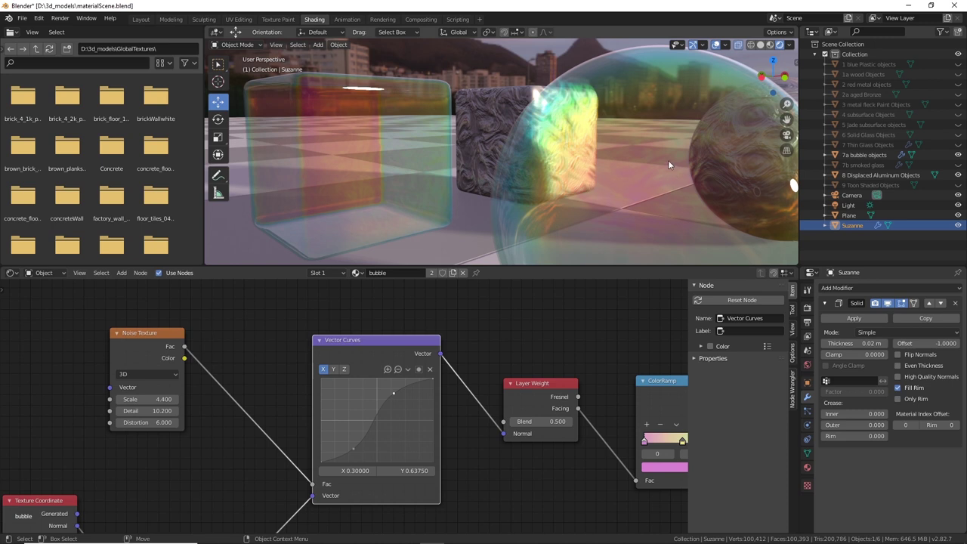
# Review the Layer Weight, ColorRamp and Hue Saturation Value nodes that drive the Principled Base Color
pyautogui.moveTo(490, 337); pyautogui.dragTo(265, 327, button='middle')
pyautogui.moveTo(318, 374); pyautogui.dragTo(323, 370)
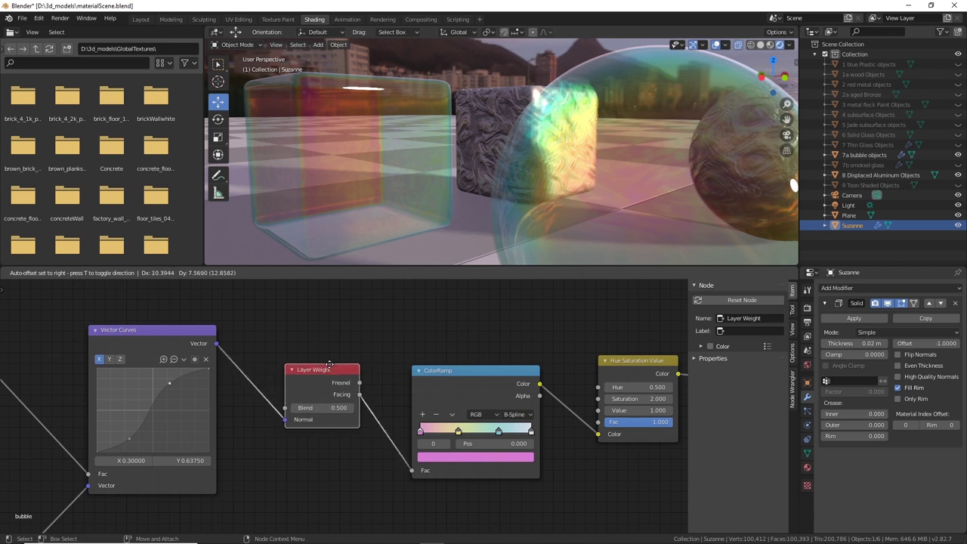
pyautogui.moveTo(486, 385)
pyautogui.mouseDown()
pyautogui.moveTo(463, 387)
pyautogui.moveTo(484, 378)
pyautogui.mouseUp()
pyautogui.moveTo(498, 331); pyautogui.dragTo(343, 314, button='middle')
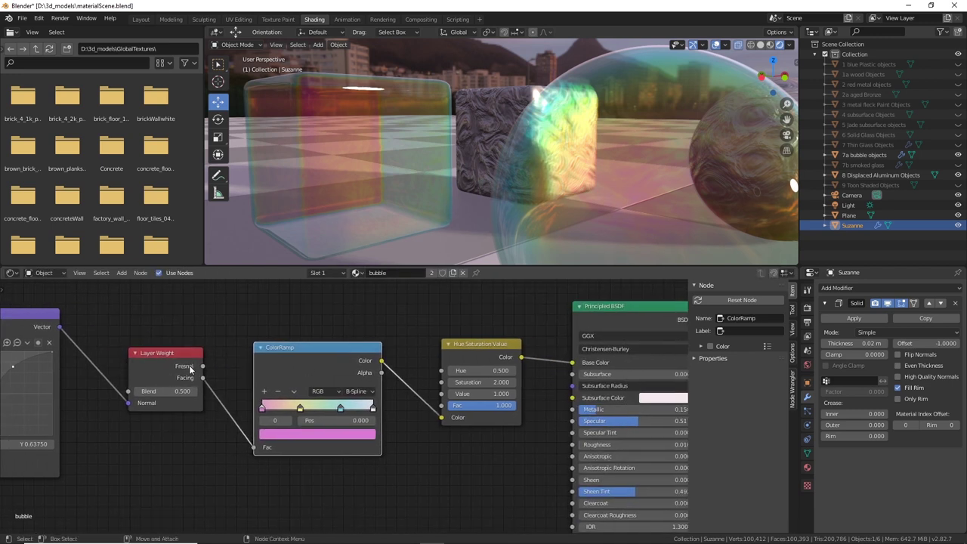
pyautogui.moveTo(352, 358); pyautogui.dragTo(346, 360)
pyautogui.moveTo(447, 421); pyautogui.dragTo(437, 417)
pyautogui.scroll(-1, 517, 386)
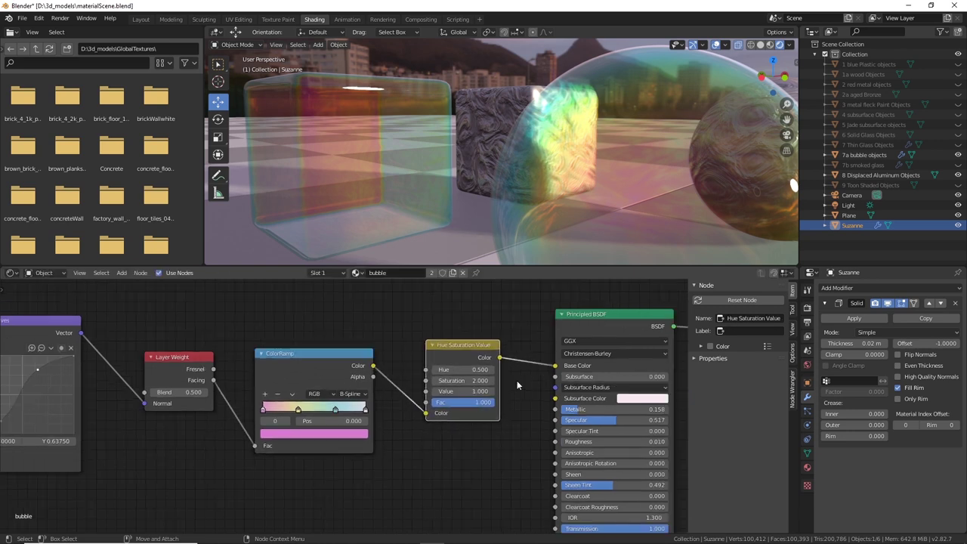
# Set the Hue Saturation Value node's Saturation to 1
pyautogui.click(475, 380)
pyautogui.write('2.0')
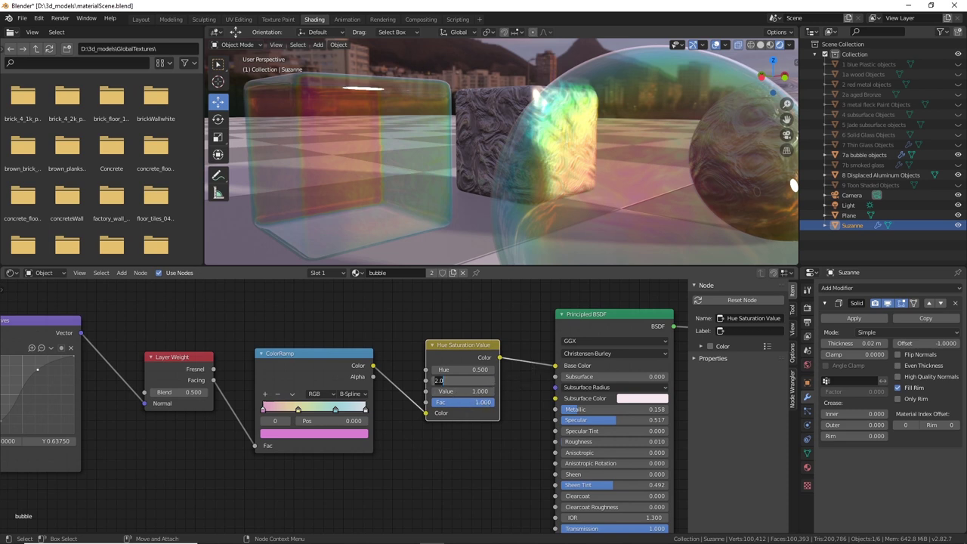
pyautogui.press('Return')
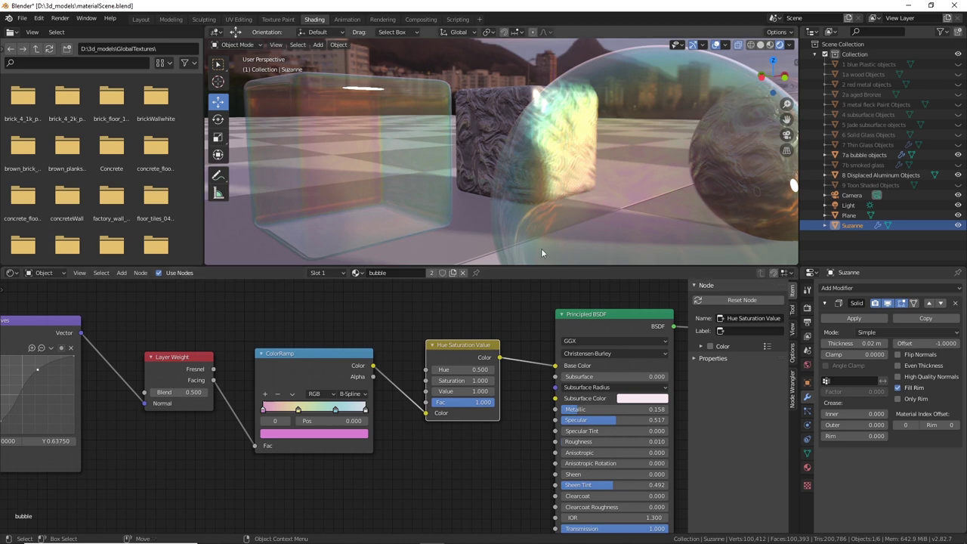
# Try feeding the ColorRamp Color directly into the Principled BSDF Base Color and inspect the bubble sphere
pyautogui.moveTo(538, 396); pyautogui.dragTo(402, 394, button='middle')
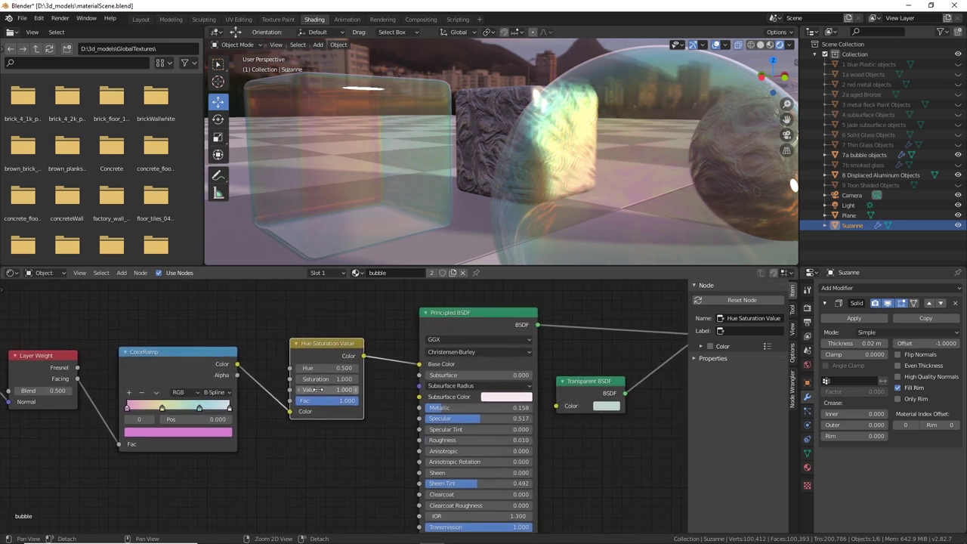
pyautogui.moveTo(237, 364); pyautogui.dragTo(420, 365)
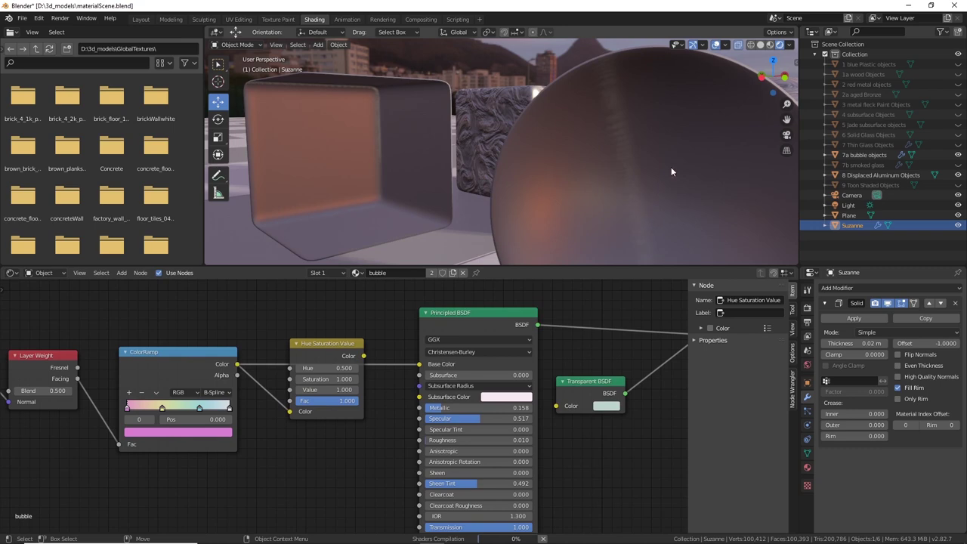
pyautogui.moveTo(666, 179); pyautogui.dragTo(583, 254, button='middle')
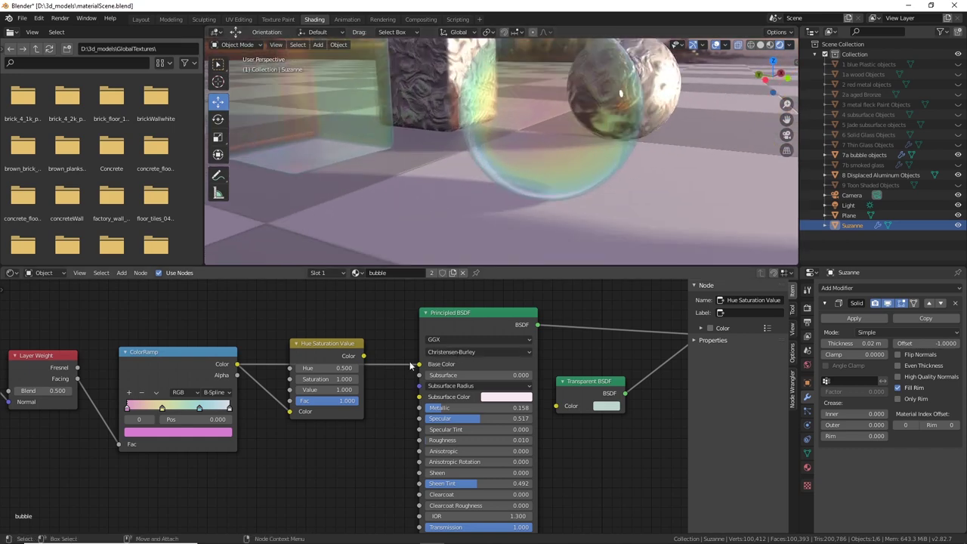
# Reconnect the Hue Saturation Value output to Base Color, set its Saturation to 0.3 and inspect the subtler bubbles
pyautogui.moveTo(364, 356); pyautogui.dragTo(419, 364)
pyautogui.doubleClick(325, 378)
pyautogui.write('0.2')
pyautogui.press('Return')
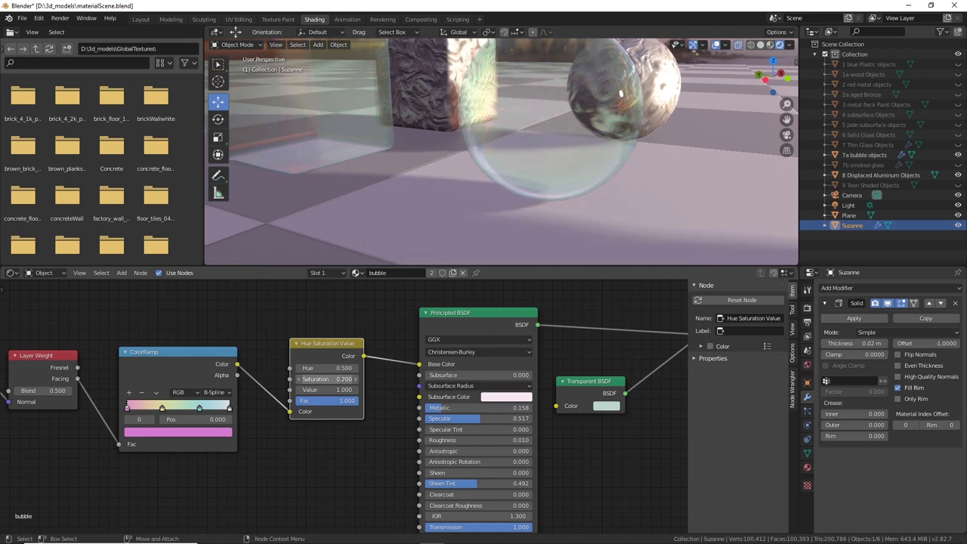
pyautogui.click(360, 379)
pyautogui.moveTo(655, 159)
pyautogui.mouseDown(button='middle')
pyautogui.moveTo(618, 198)
pyautogui.moveTo(652, 199)
pyautogui.moveTo(664, 165)
pyautogui.mouseUp(button='middle')
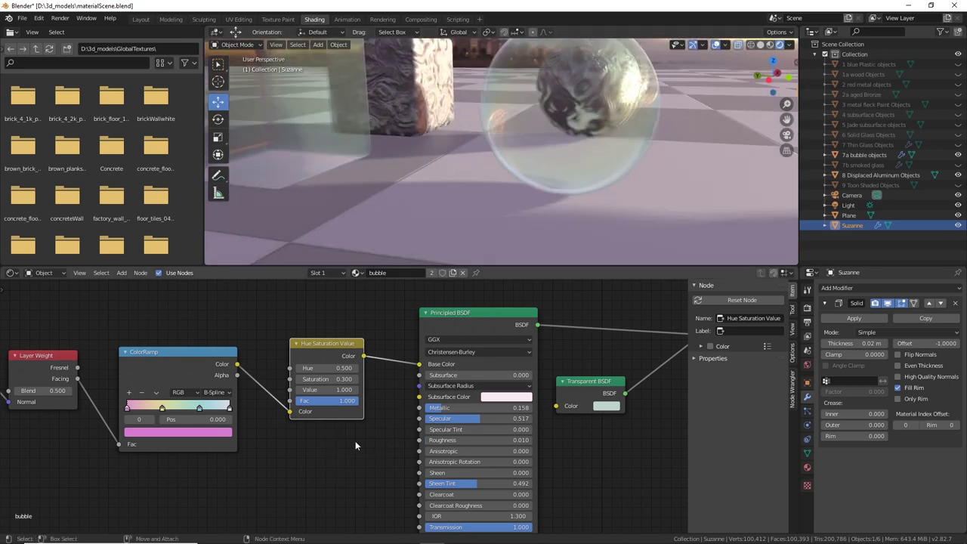
pyautogui.scroll(-2, 355, 439)
pyautogui.moveTo(661, 430); pyautogui.dragTo(423, 429, button='middle')
pyautogui.moveTo(567, 250); pyautogui.dragTo(532, 151, button='middle')
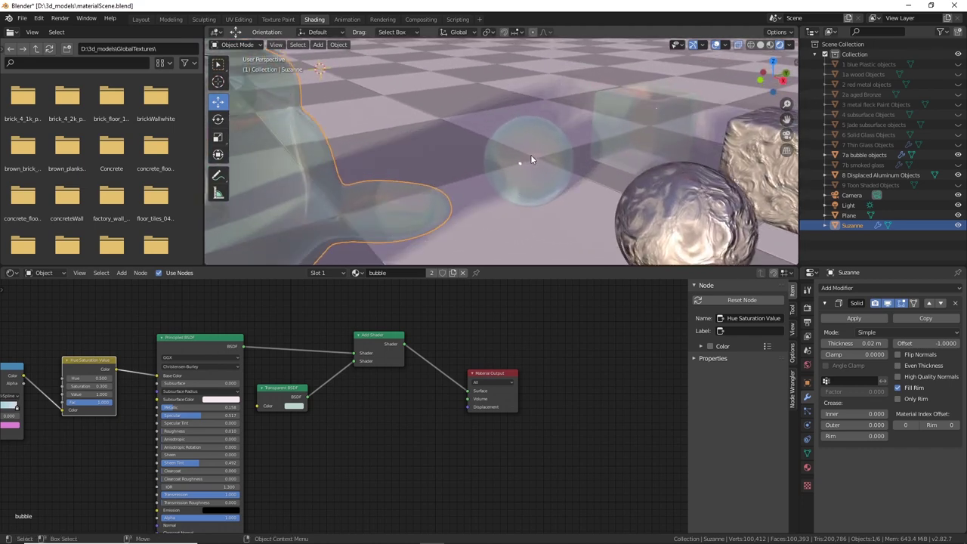
# Hide the 7a bubble and 8 Displaced Aluminum objects and show the 7b smoked glass objects
pyautogui.scroll(5, 559, 181)
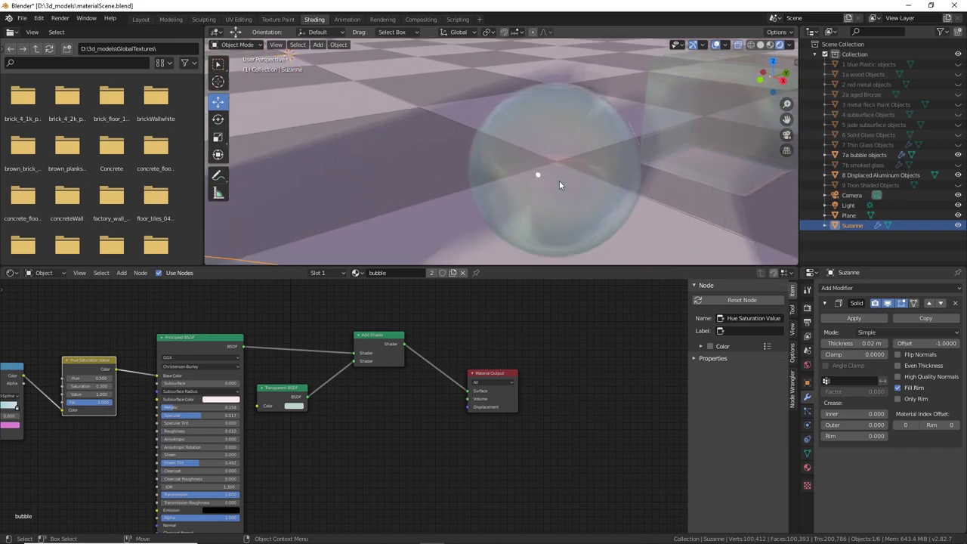
pyautogui.moveTo(582, 181); pyautogui.dragTo(576, 149, button='middle')
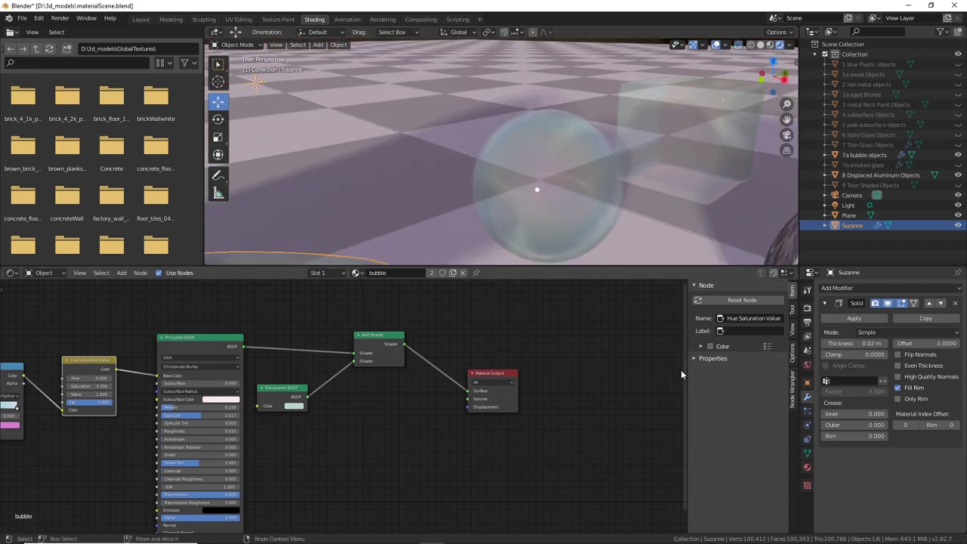
pyautogui.moveTo(600, 150); pyautogui.dragTo(576, 56, button='middle')
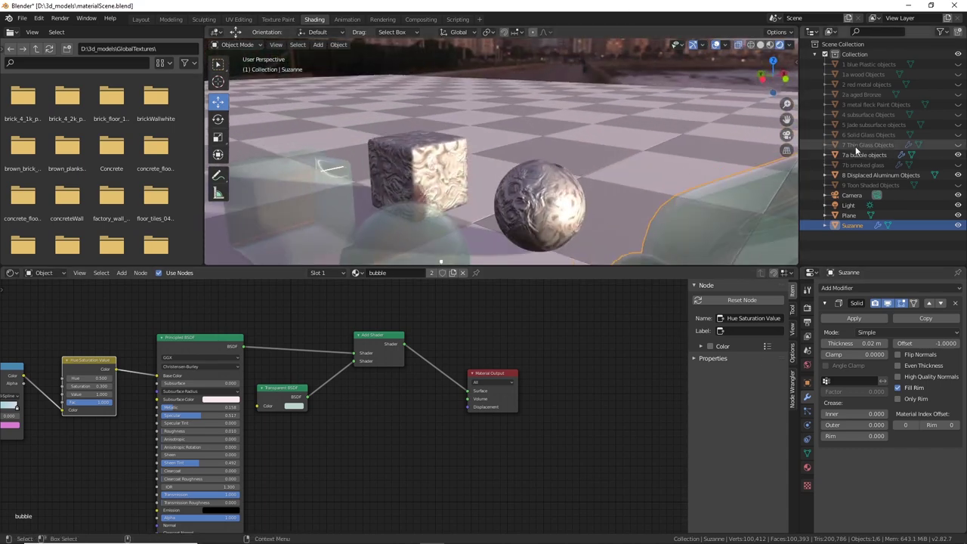
pyautogui.click(958, 175)
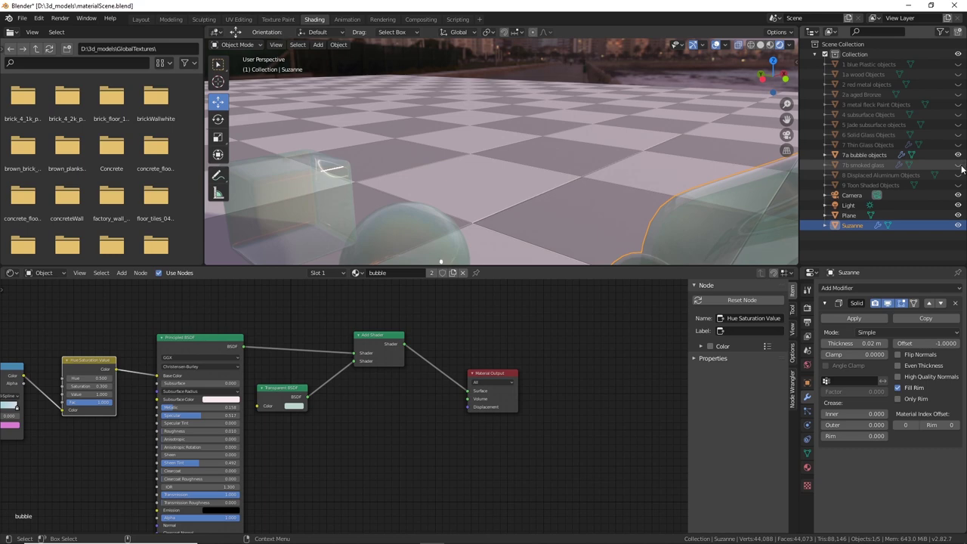
pyautogui.click(958, 165)
# Move Suzanne across the floor to stand beside the smoked glass cube and sphere
pyautogui.moveTo(500, 143); pyautogui.dragTo(635, 162, button='middle')
pyautogui.press('g')
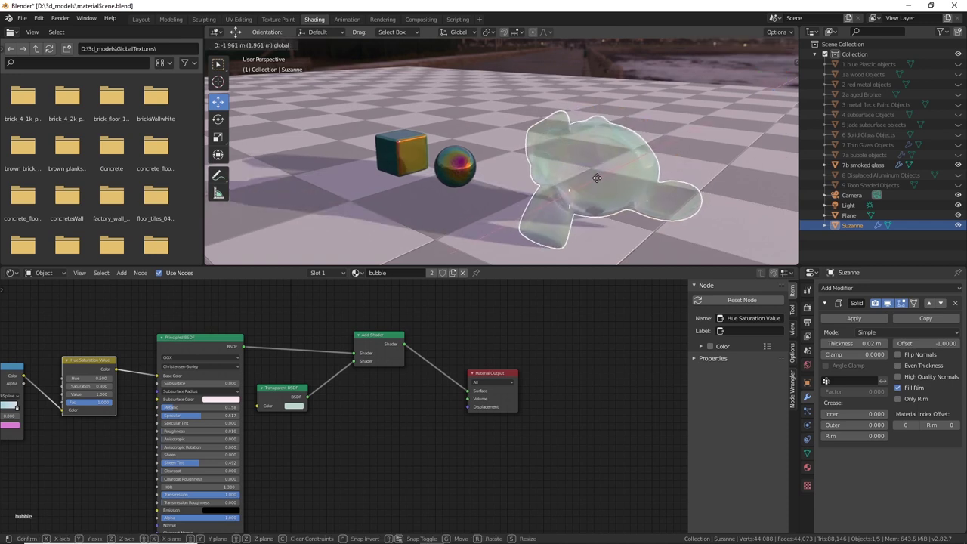
pyautogui.click(613, 176)
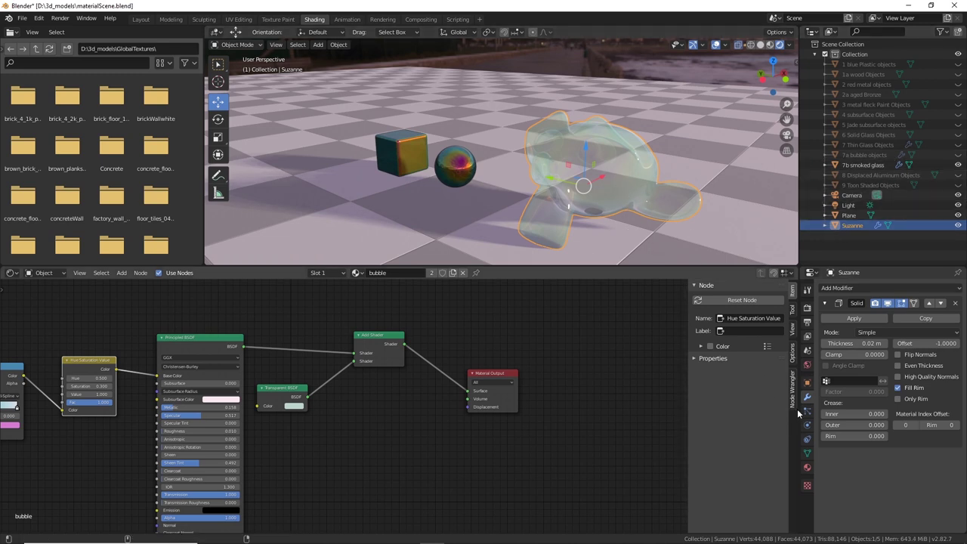
# Assign the existing smoked glass material to Suzanne in place of the bubble material
pyautogui.click(808, 467)
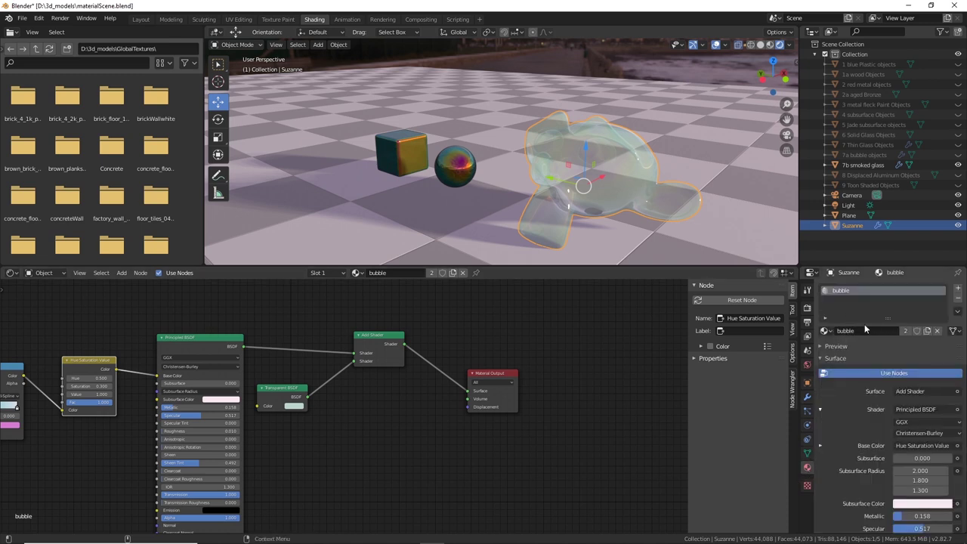
pyautogui.click(826, 331)
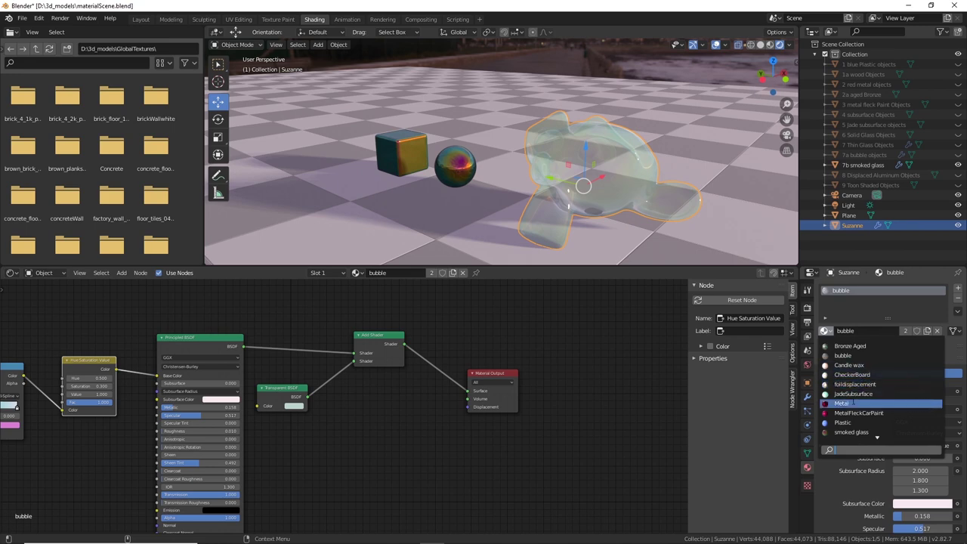
pyautogui.click(851, 433)
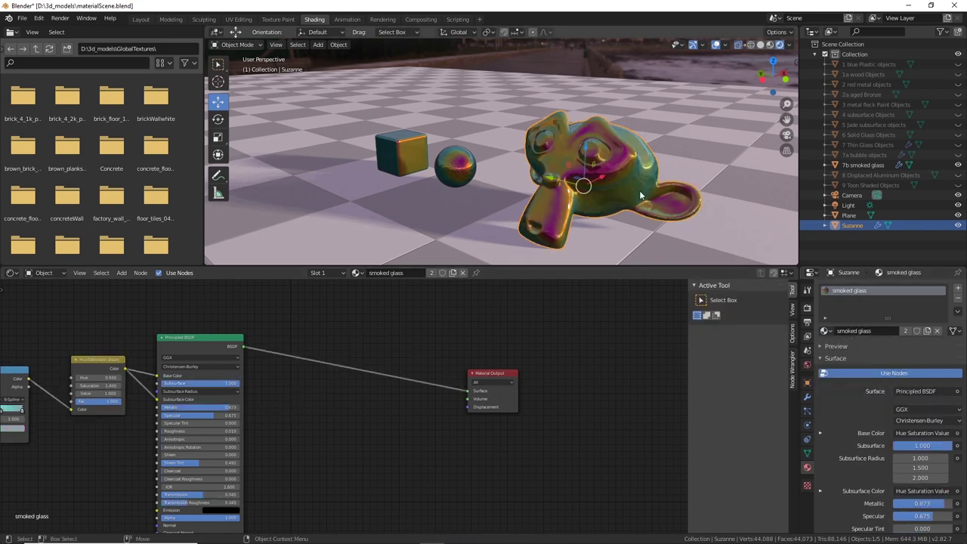
# Review the smoked glass node chain from Texture Coordinate and Noise Texture through Layer Weight and ColorRamp to the Principled BSDF
pyautogui.moveTo(609, 180); pyautogui.dragTo(469, 312, button='middle')
pyautogui.scroll(4, 606, 191)
pyautogui.moveTo(276, 397); pyautogui.dragTo(574, 358, button='middle')
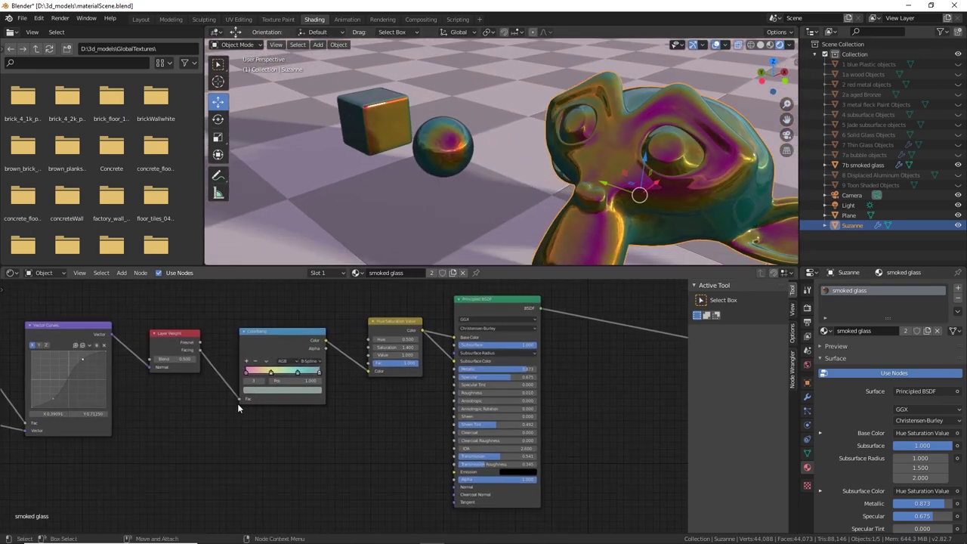
pyautogui.moveTo(94, 459); pyautogui.dragTo(342, 470, button='middle')
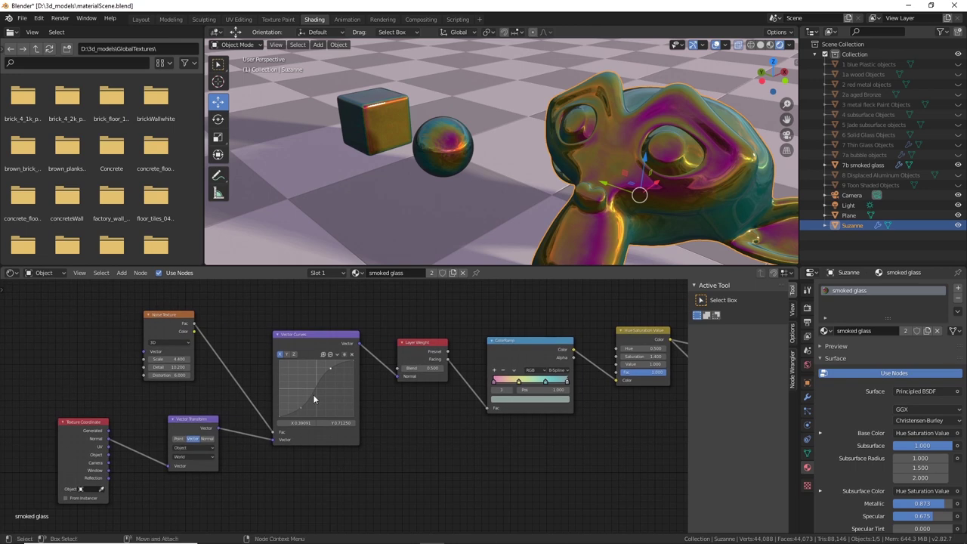
pyautogui.moveTo(568, 416); pyautogui.dragTo(282, 408, button='middle')
pyautogui.scroll(1, 282, 409)
pyautogui.keyDown('shift'); pyautogui.scroll(-2, 237, 434); pyautogui.keyUp('shift')
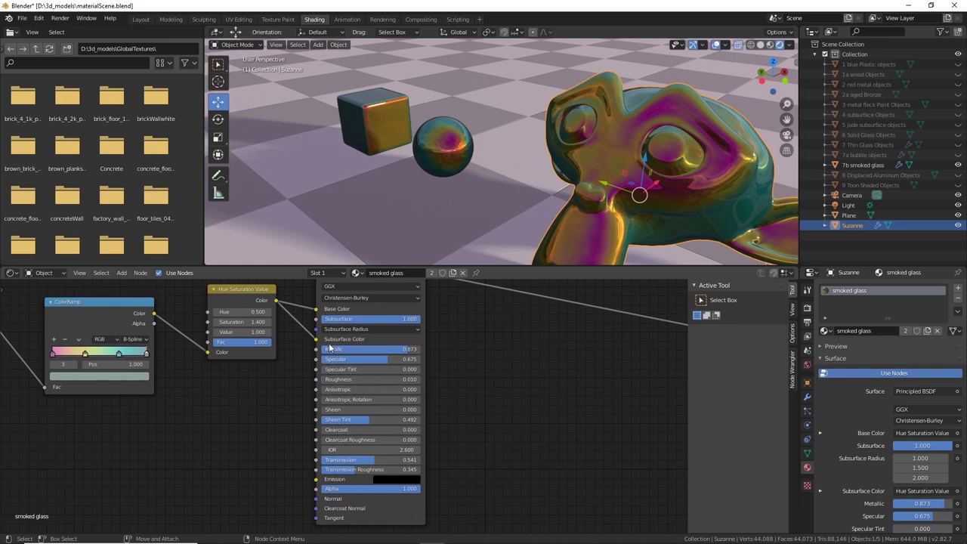
# Examine the smoked glass reflections from low angles and check the material's blend, shadow and Screen Space Refraction settings
pyautogui.moveTo(488, 261); pyautogui.dragTo(616, 201, button='middle')
pyautogui.moveTo(568, 227); pyautogui.dragTo(612, 225, button='middle')
pyautogui.scroll(-2, 902, 416)
pyautogui.scroll(-8, 902, 423)
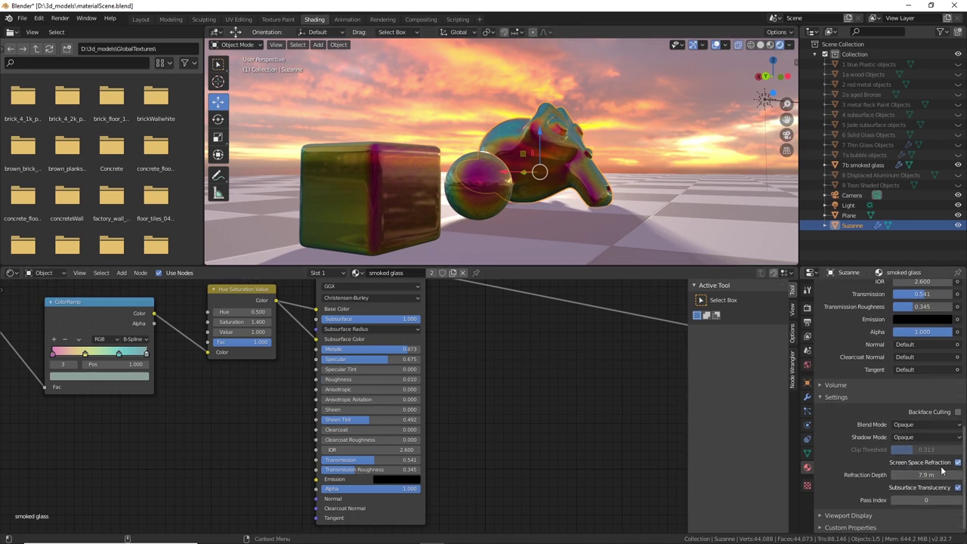
pyautogui.moveTo(596, 196); pyautogui.dragTo(609, 244, button='middle')
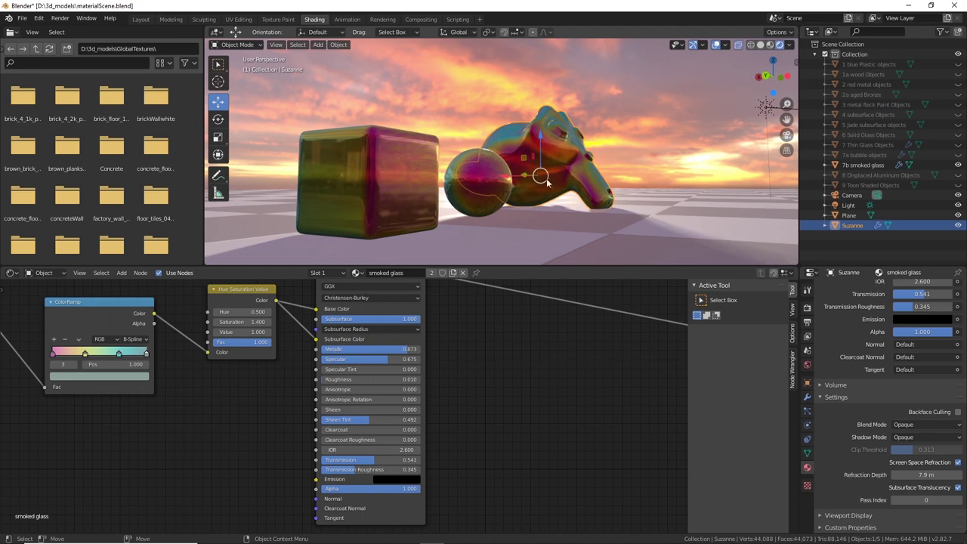
pyautogui.moveTo(599, 183); pyautogui.dragTo(438, 276, button='middle')
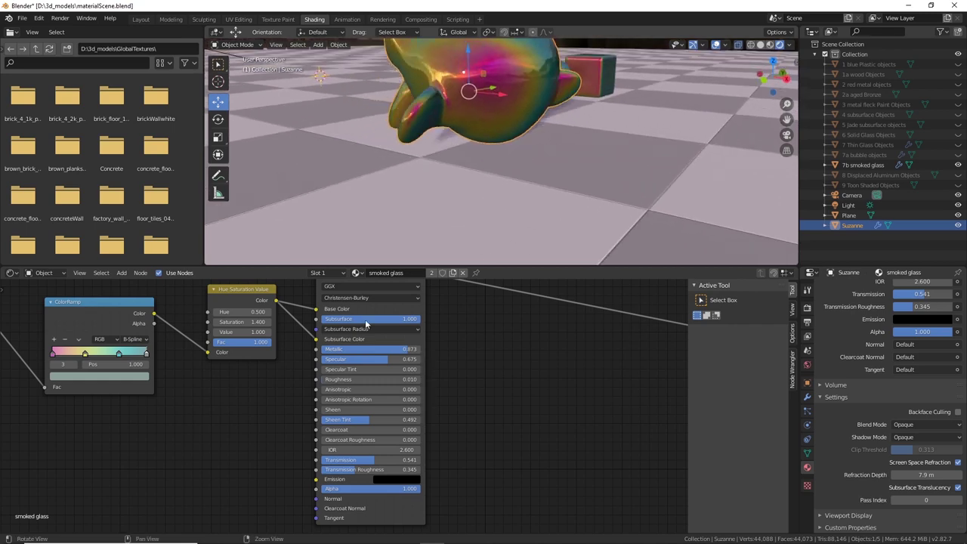
# Set the Noise Texture's Distortion to 17.7 and examine how it affects the iridescent surface of Suzanne
pyautogui.moveTo(120, 453); pyautogui.dragTo(225, 518, button='middle')
pyautogui.scroll(5, 498, 208)
pyautogui.scroll(-5, 498, 208)
pyautogui.moveTo(498, 208); pyautogui.dragTo(551, 181, button='middle')
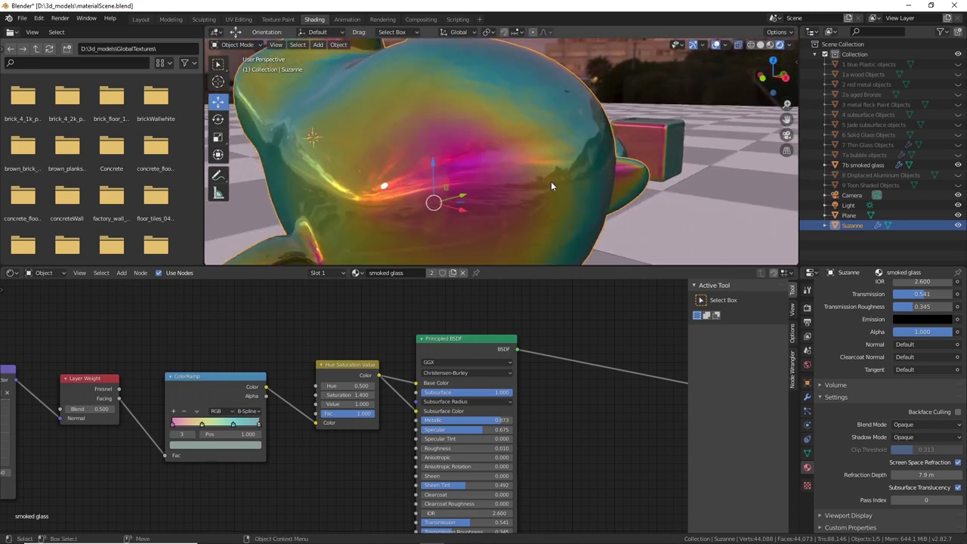
pyautogui.moveTo(521, 445); pyautogui.dragTo(208, 427, button='middle')
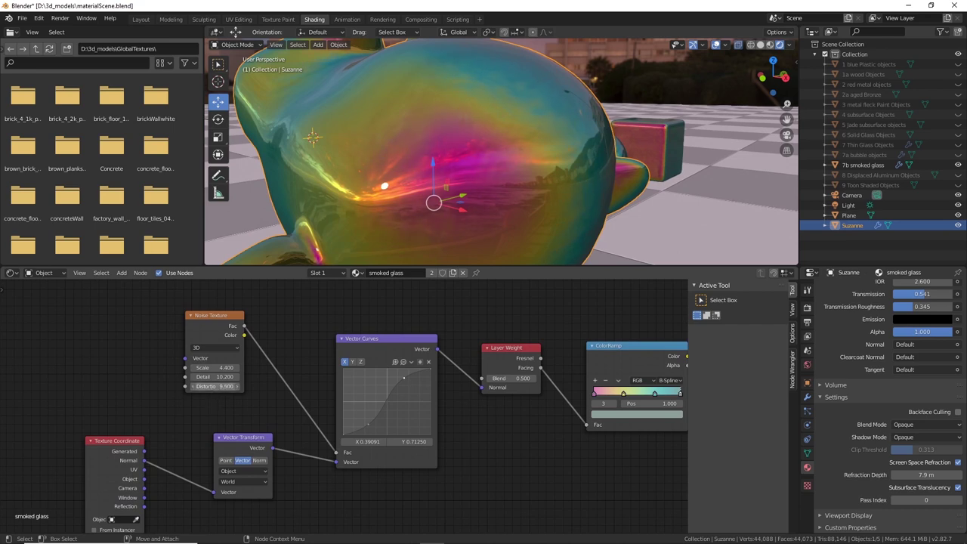
pyautogui.moveTo(521, 198); pyautogui.dragTo(647, 246, button='middle')
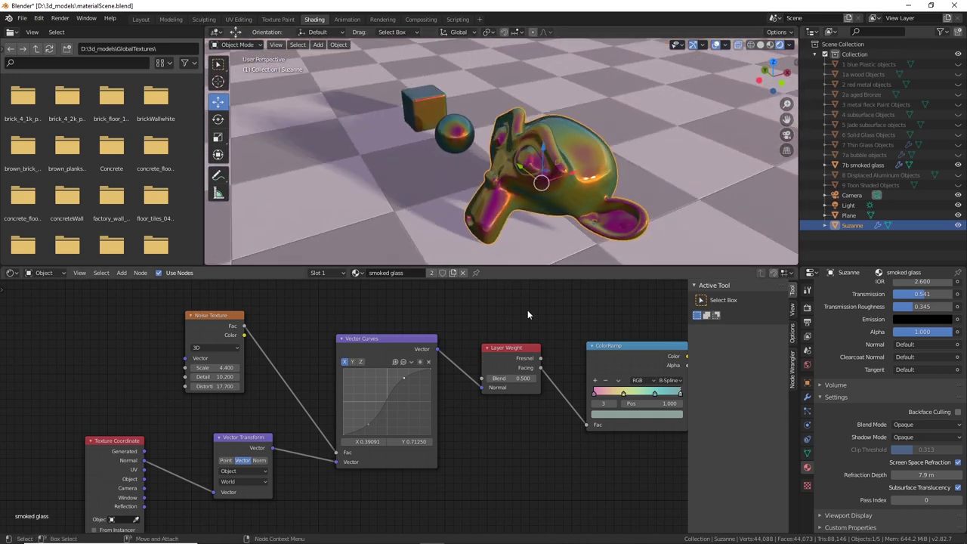
pyautogui.moveTo(599, 157); pyautogui.dragTo(593, 179, button='middle')
pyautogui.scroll(4, 542, 191)
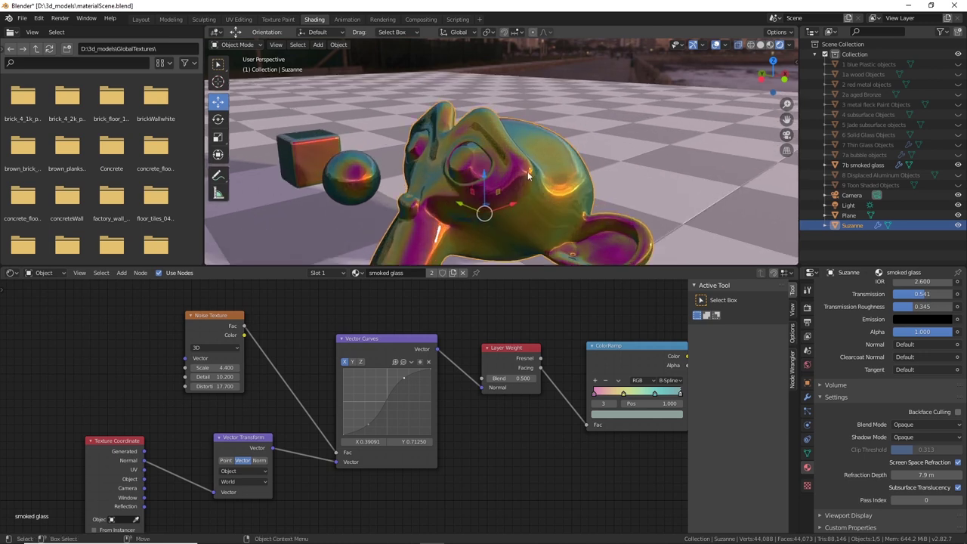
pyautogui.moveTo(559, 338); pyautogui.dragTo(399, 345, button='middle')
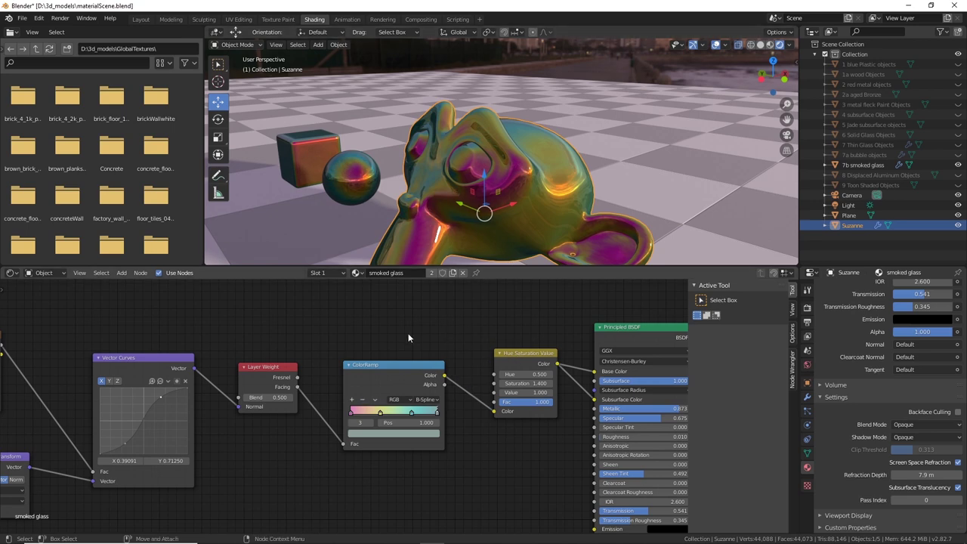
pyautogui.scroll(-2, 495, 353)
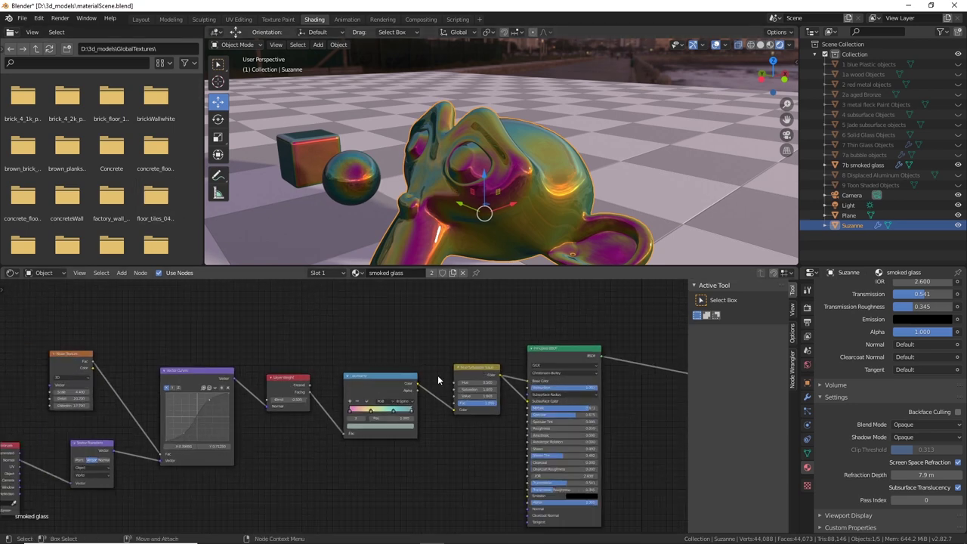
pyautogui.scroll(1, 350, 380)
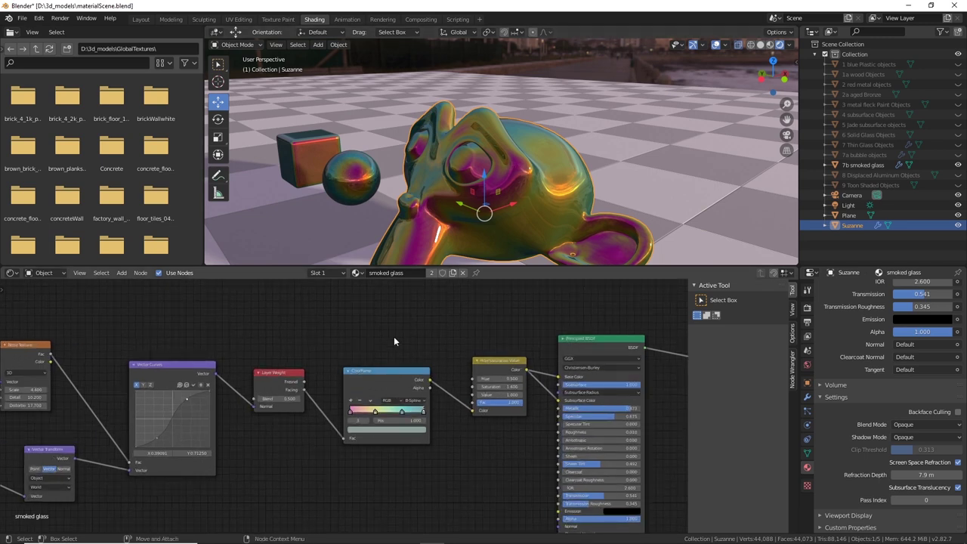
# Hide the 7b smoked glass objects and show the 8 Displaced Aluminum Objects
pyautogui.moveTo(479, 137); pyautogui.dragTo(541, 208, button='middle')
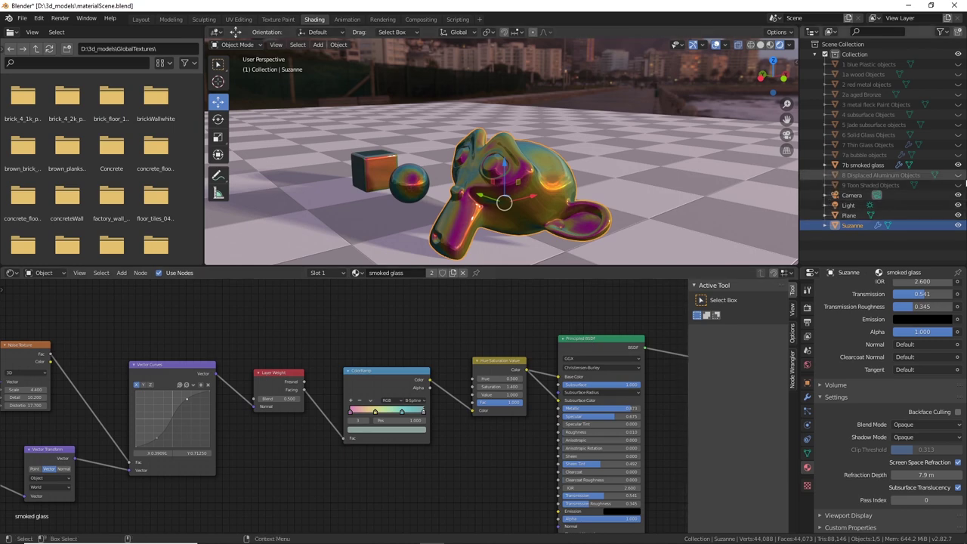
pyautogui.moveTo(639, 180); pyautogui.dragTo(639, 192, button='middle')
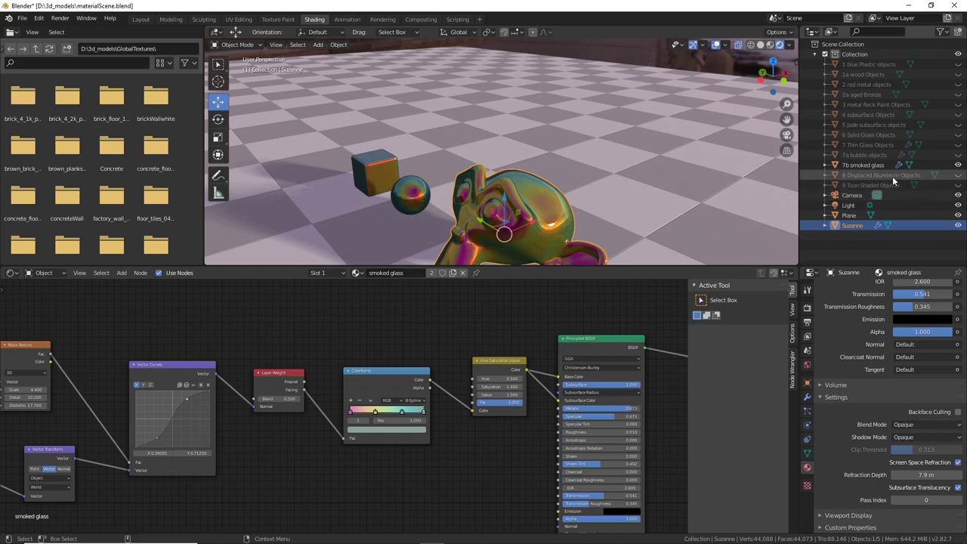
pyautogui.click(958, 169)
pyautogui.click(958, 174)
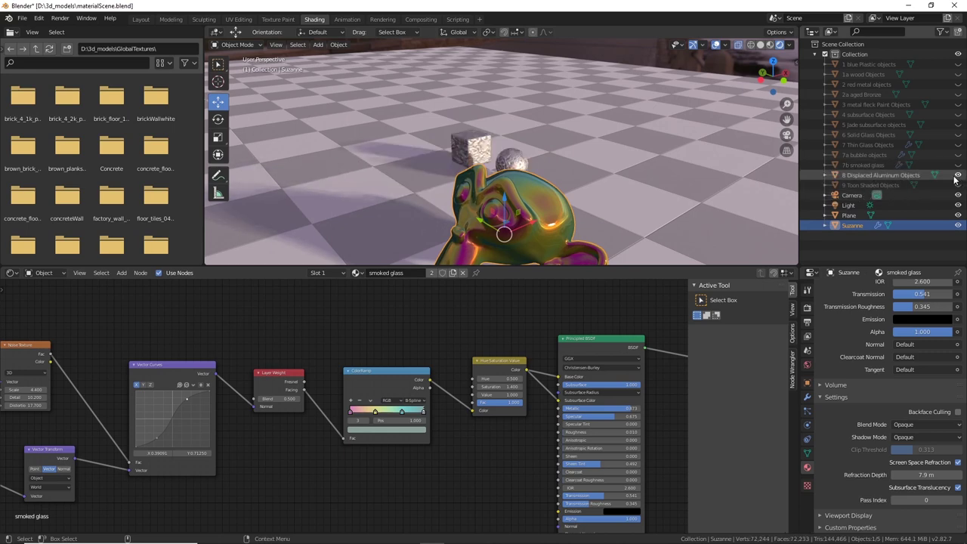
# Move Suzanne in front of and beside the displaced aluminum cube and sphere
pyautogui.moveTo(653, 187); pyautogui.dragTo(618, 198, button='middle')
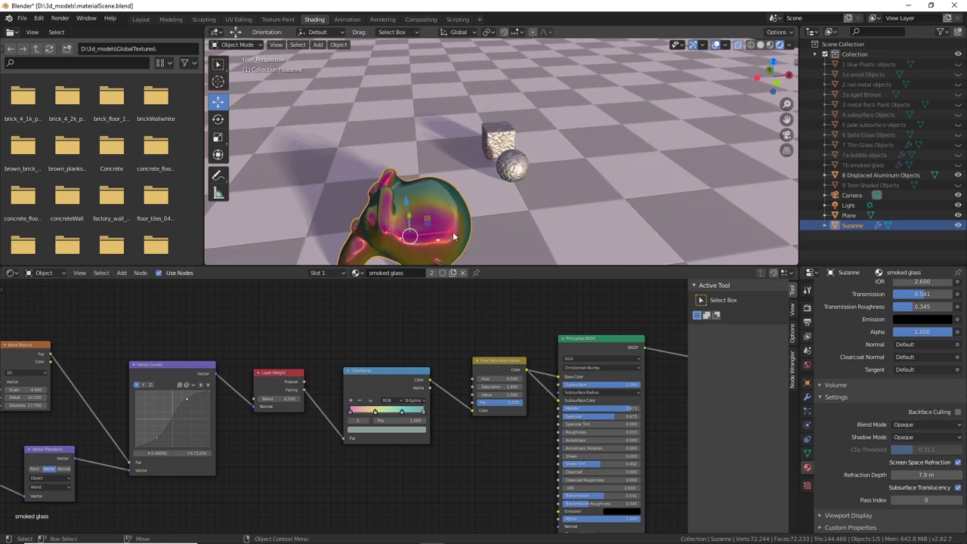
pyautogui.moveTo(454, 230); pyautogui.dragTo(590, 213)
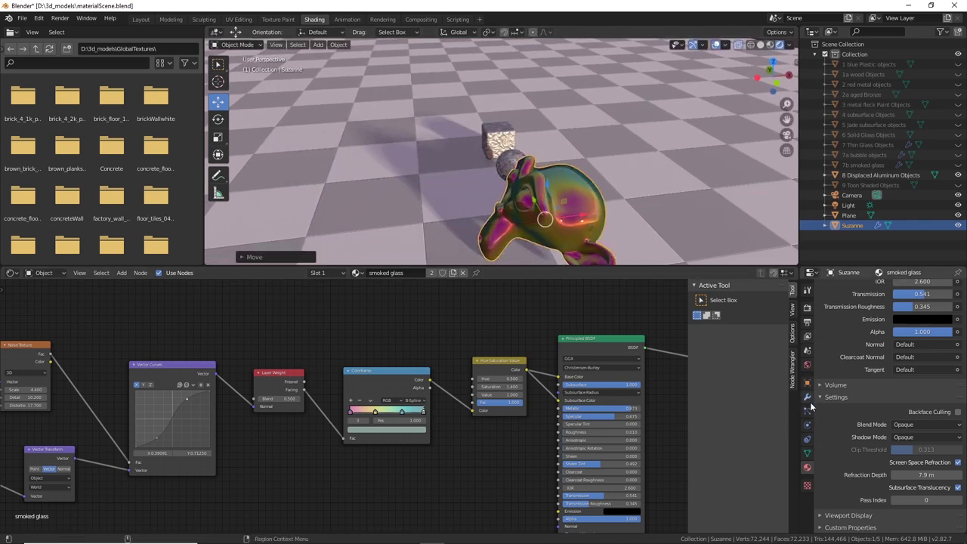
pyautogui.moveTo(665, 242); pyautogui.dragTo(707, 214, button='middle')
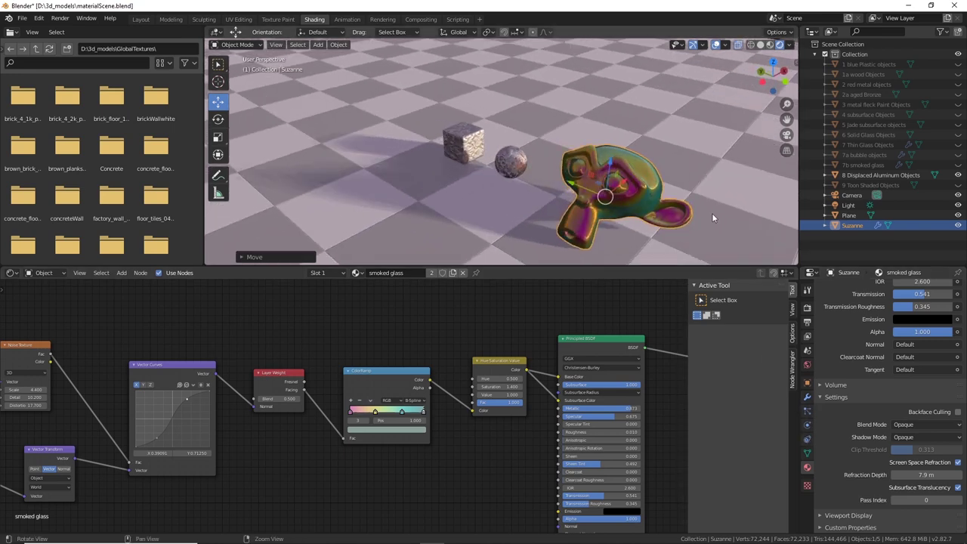
pyautogui.scroll(5, 684, 224)
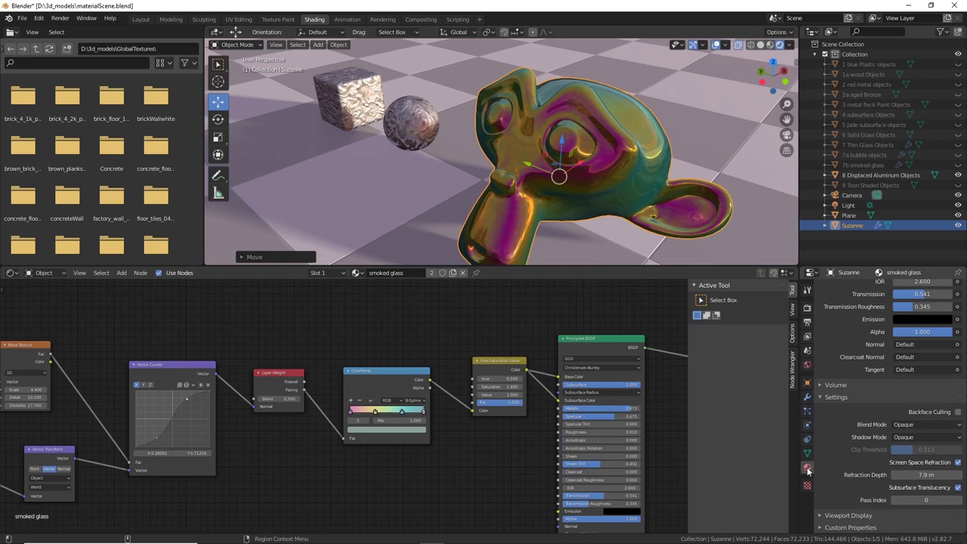
# Assign the existing foildisplacement material to Suzanne in place of smoked glass
pyautogui.scroll(10, 859, 377)
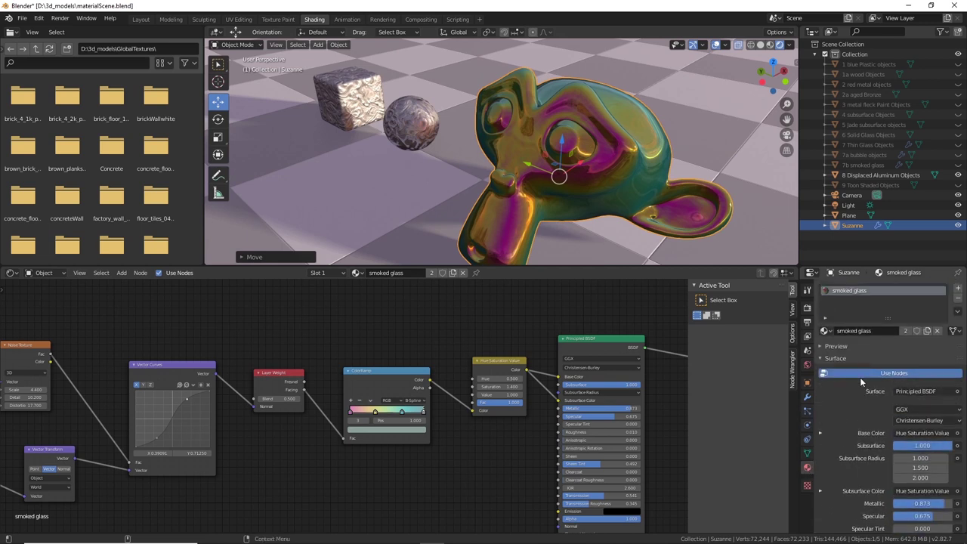
pyautogui.click(825, 330)
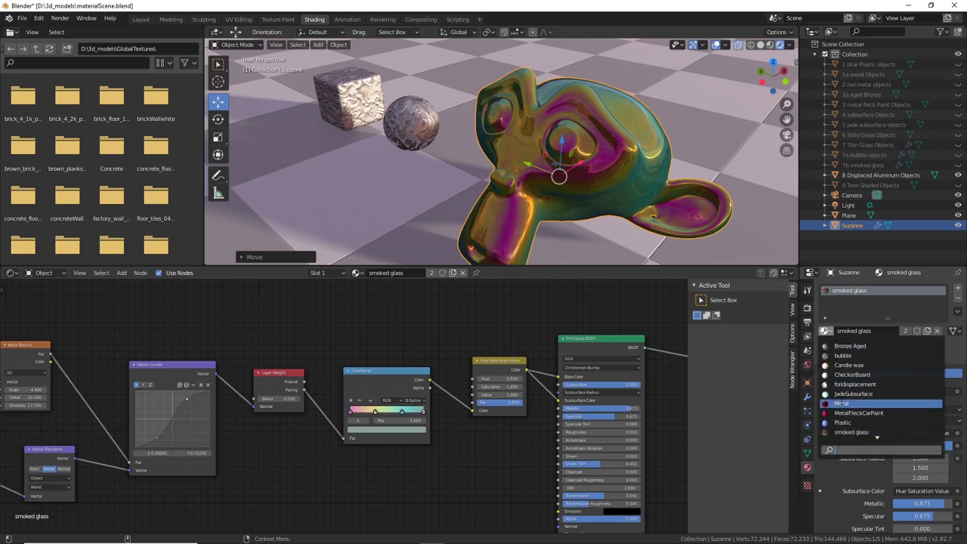
pyautogui.press('Up')
pyautogui.press('Up')
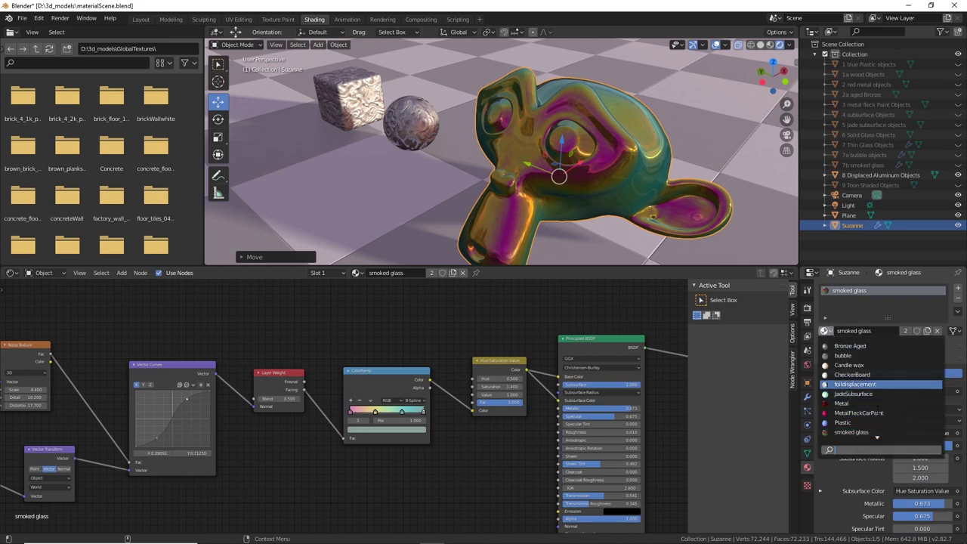
pyautogui.click(875, 386)
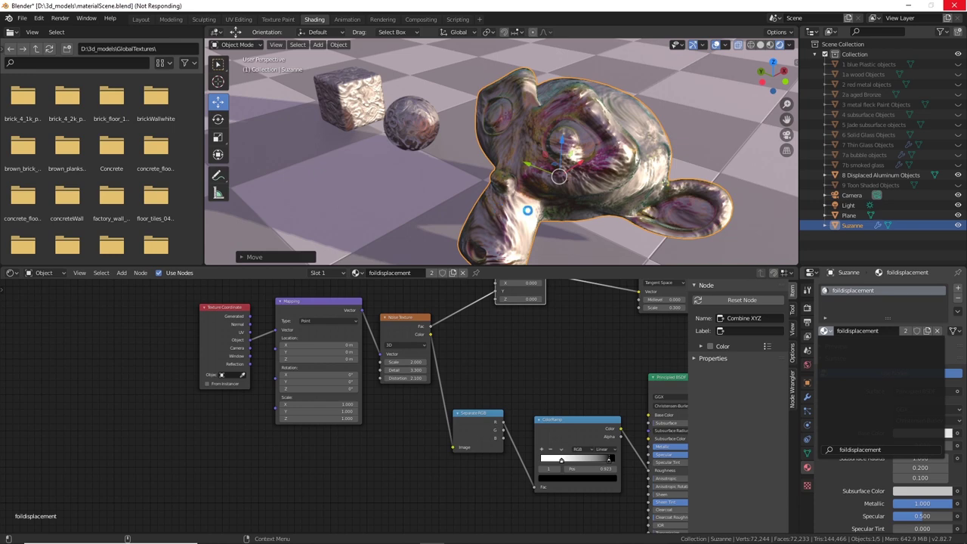
# Remove the Solidify modifier from Suzanne
pyautogui.moveTo(528, 210); pyautogui.dragTo(592, 187, button='middle')
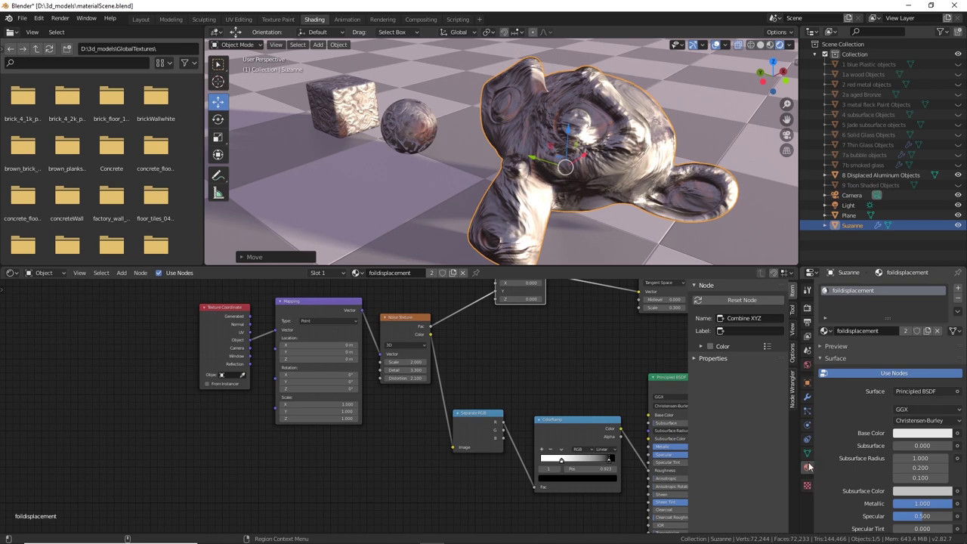
pyautogui.click(808, 398)
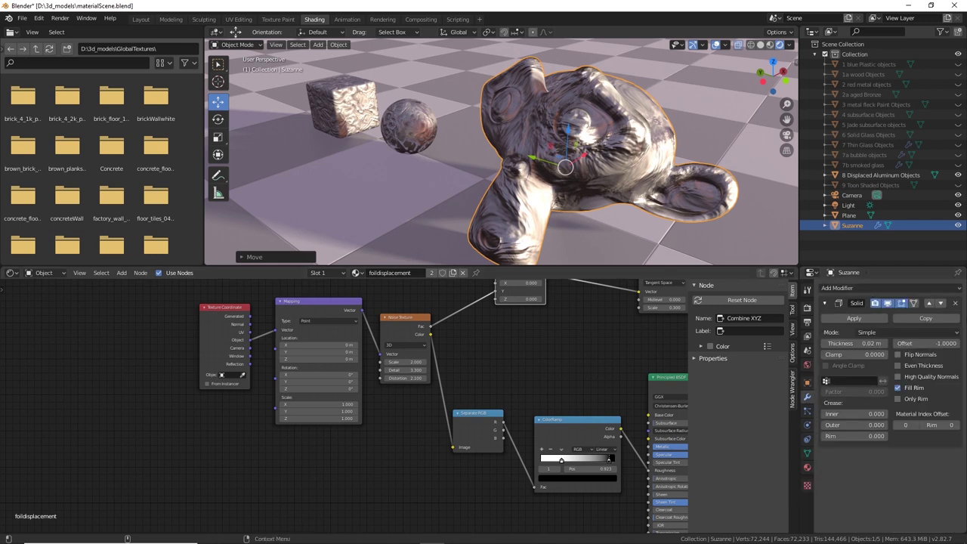
pyautogui.click(957, 302)
pyautogui.moveTo(679, 202); pyautogui.dragTo(589, 228, button='middle')
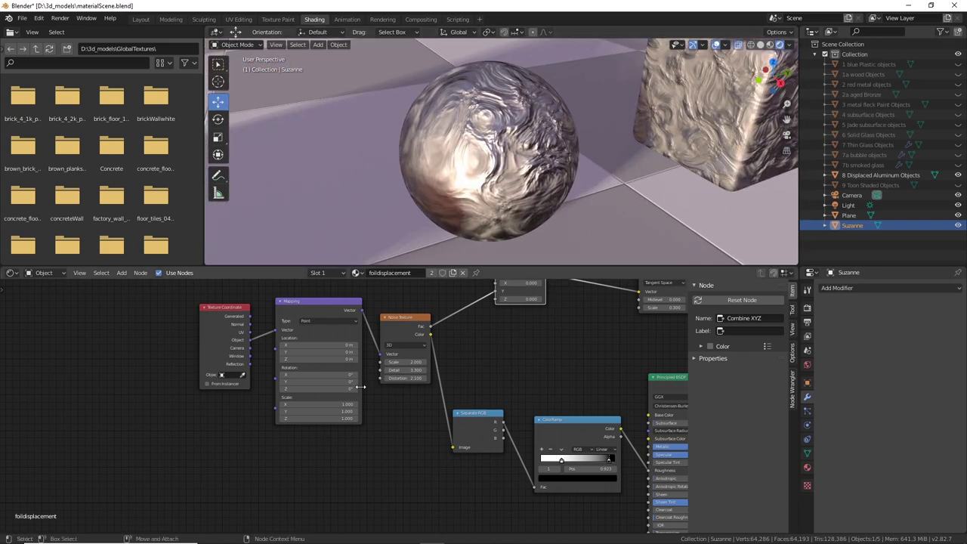
# Shift the Noise Texture, Separate RGB and ColorRamp nodes slightly to tidy the foildisplacement node layout
pyautogui.moveTo(483, 363); pyautogui.dragTo(184, 353, button='middle')
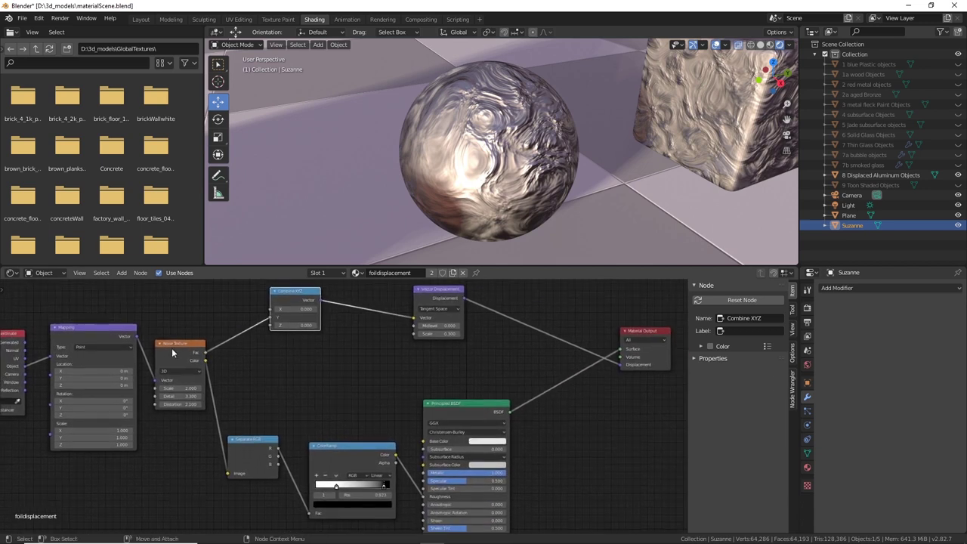
pyautogui.moveTo(182, 345); pyautogui.dragTo(189, 344)
pyautogui.moveTo(241, 440); pyautogui.dragTo(258, 440)
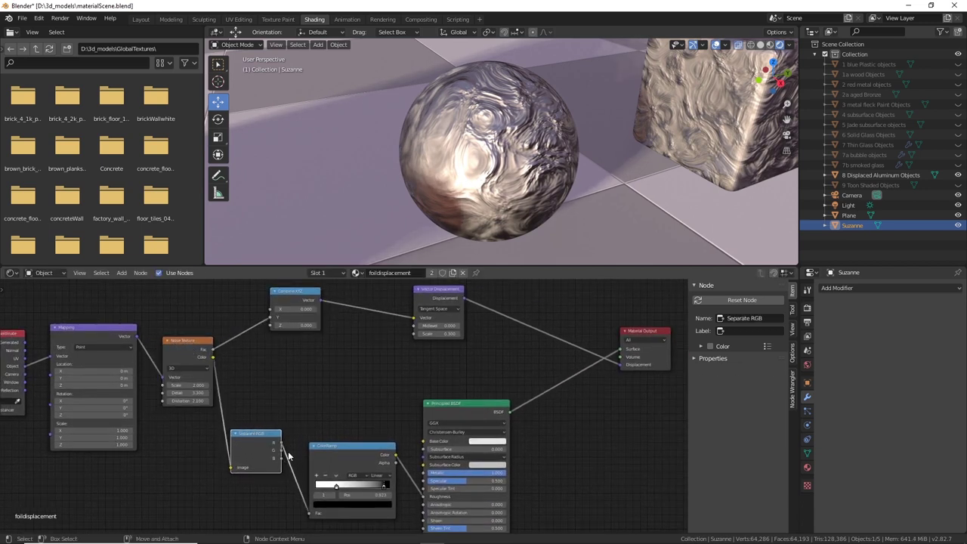
pyautogui.moveTo(362, 445); pyautogui.dragTo(353, 442)
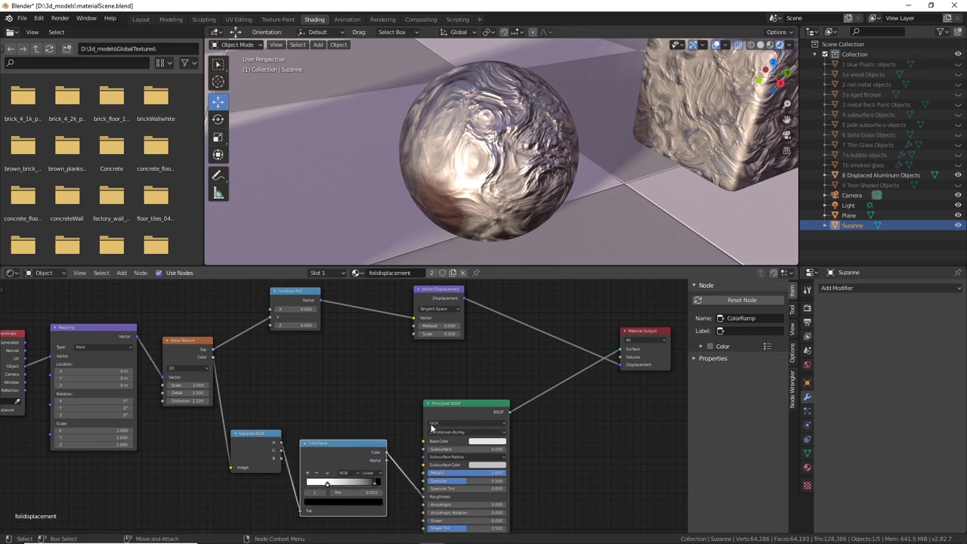
# Examine the Principled BSDF inputs, the roughness node chain and the foil sphere's surface up close
pyautogui.moveTo(513, 395); pyautogui.dragTo(530, 321, button='middle')
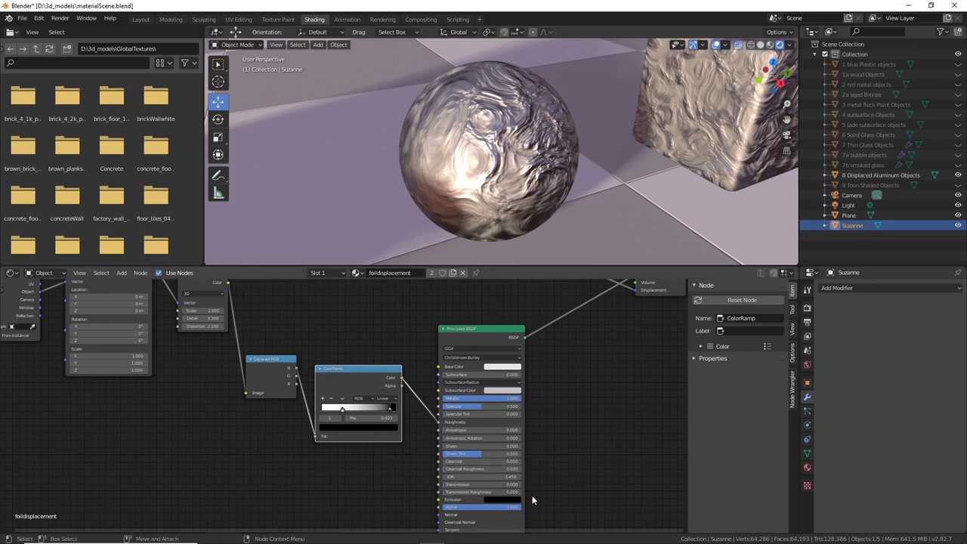
pyautogui.moveTo(525, 214); pyautogui.dragTo(498, 242, button='middle')
pyautogui.moveTo(290, 414); pyautogui.dragTo(140, 478, button='middle')
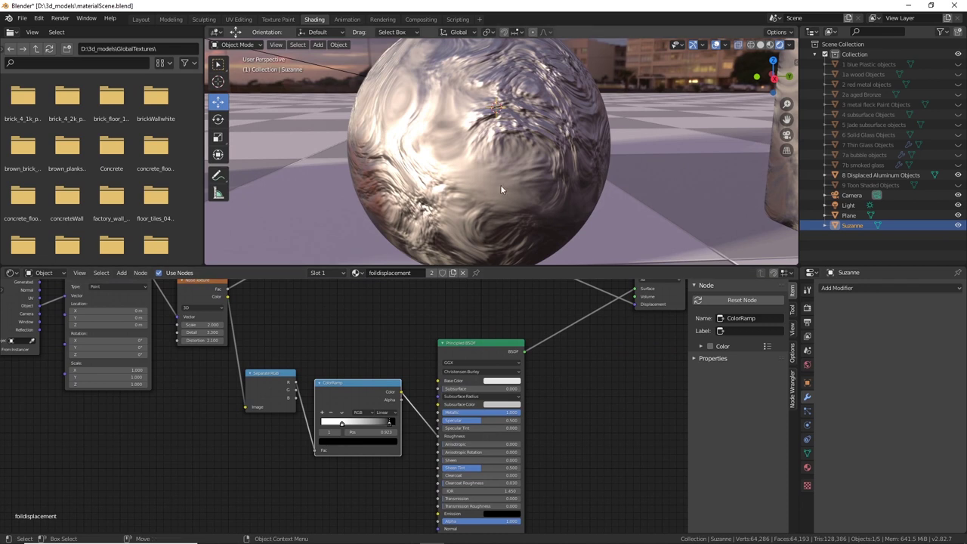
pyautogui.moveTo(398, 460); pyautogui.dragTo(360, 398, button='middle')
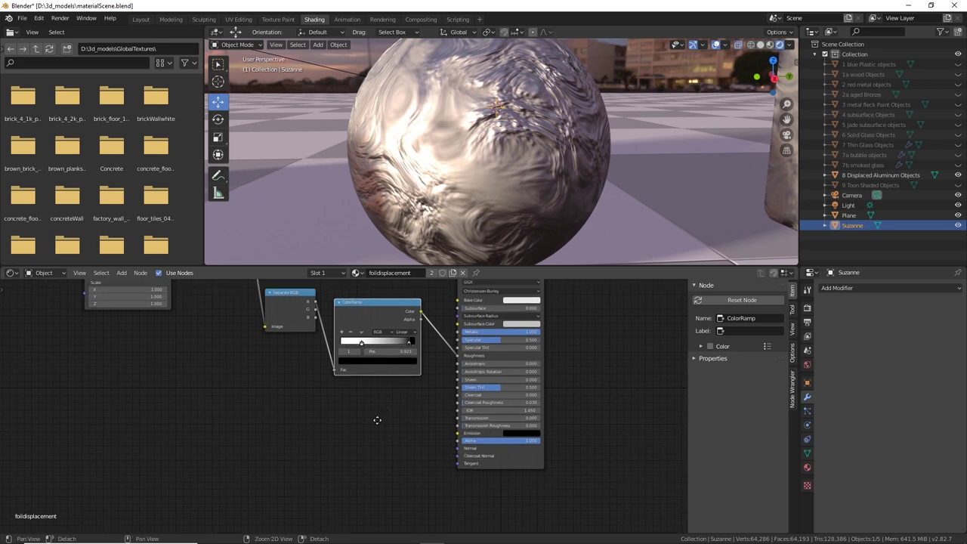
pyautogui.moveTo(389, 413); pyautogui.dragTo(218, 501, button='middle')
pyautogui.moveTo(477, 400); pyautogui.dragTo(523, 294, button='middle')
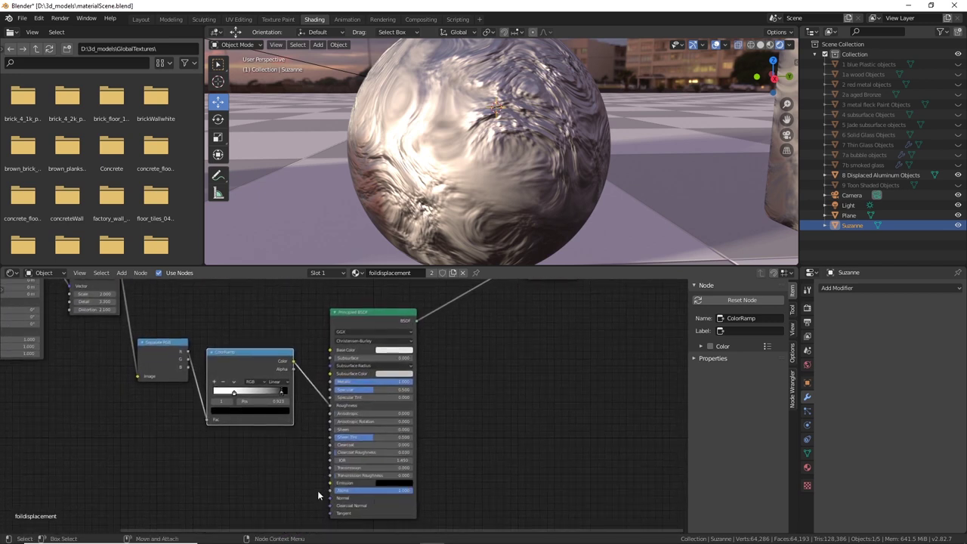
pyautogui.moveTo(533, 424); pyautogui.dragTo(401, 375, button='middle')
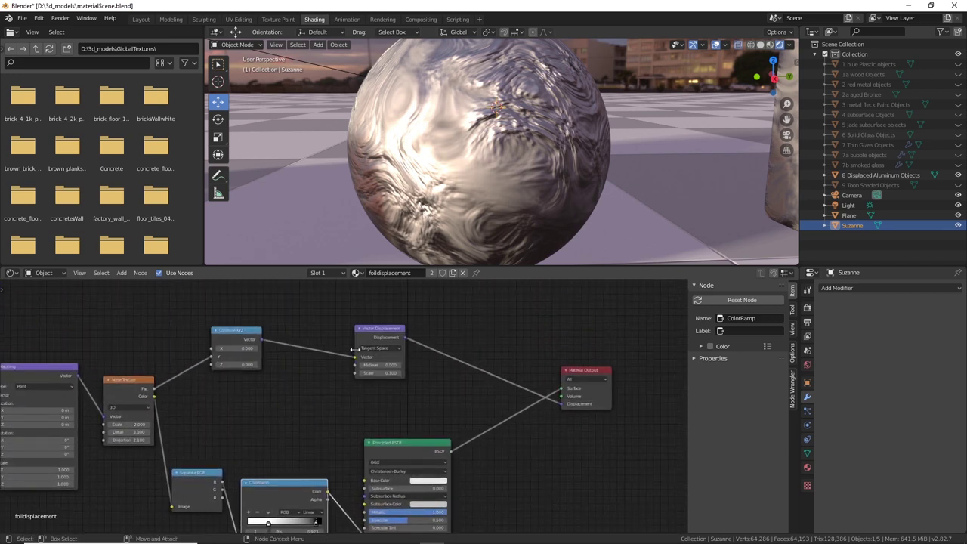
# Reposition the Vector Displacement, Noise Texture, Combine XYZ and Material Output nodes along the displacement branch
pyautogui.moveTo(387, 330); pyautogui.dragTo(355, 330)
pyautogui.moveTo(136, 396); pyautogui.dragTo(137, 392)
pyautogui.moveTo(241, 330); pyautogui.dragTo(243, 334)
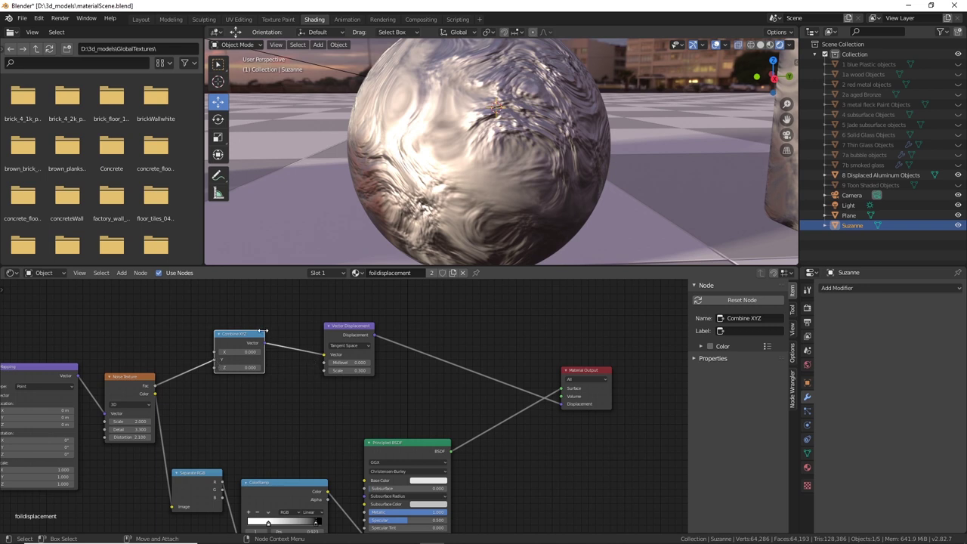
pyautogui.moveTo(258, 332); pyautogui.dragTo(266, 334)
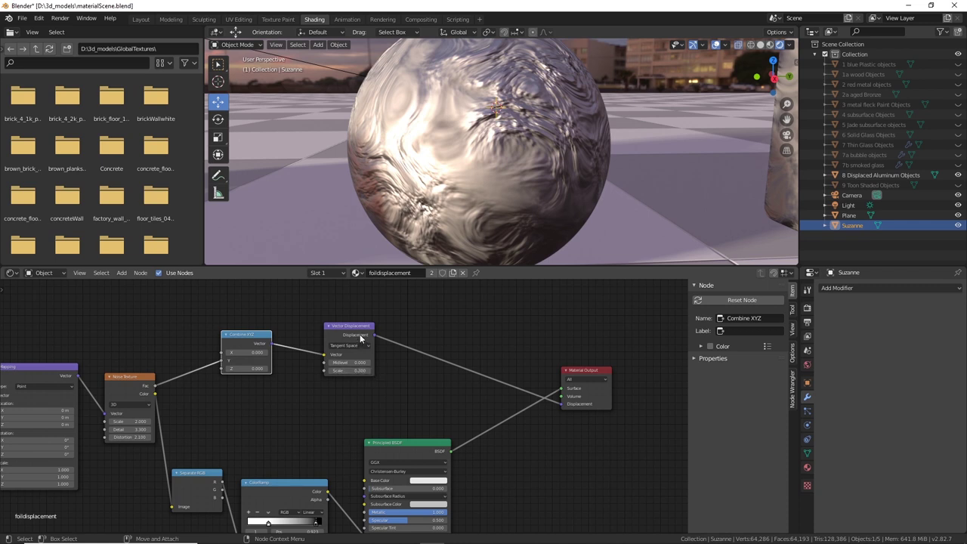
pyautogui.moveTo(590, 393); pyautogui.dragTo(572, 365)
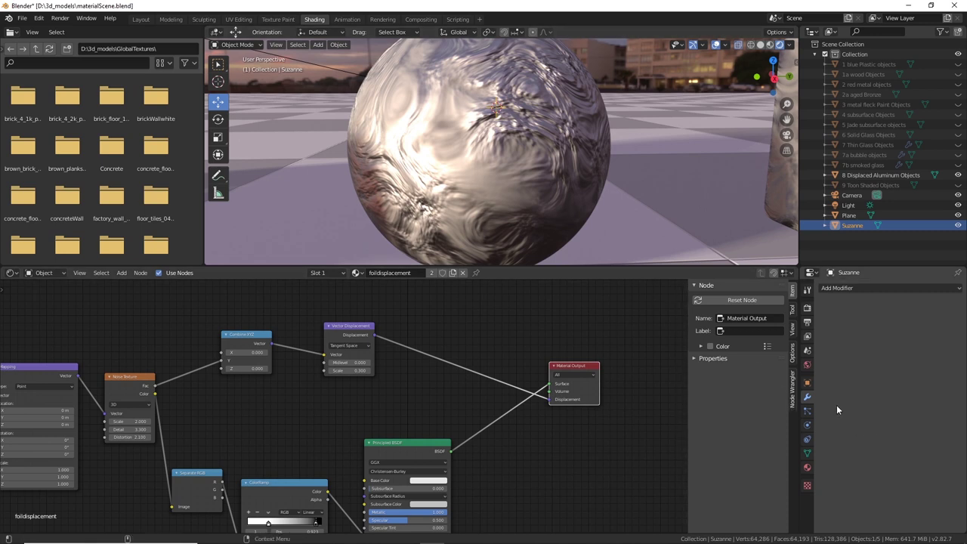
# Review the foildisplacement material's Eevee settings, including its blend and shadow modes
pyautogui.click(806, 469)
pyautogui.scroll(-10, 866, 410)
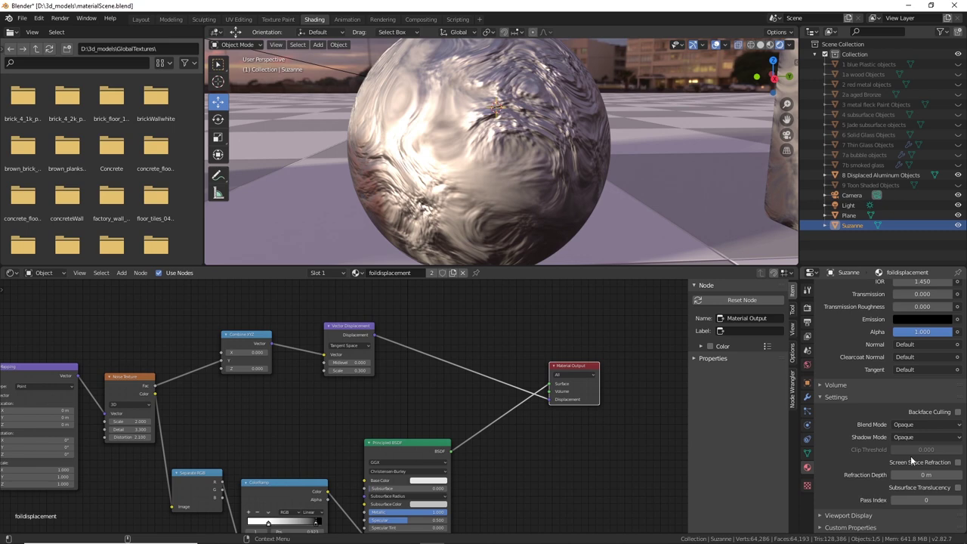
pyautogui.moveTo(503, 149); pyautogui.dragTo(526, 153, button='middle')
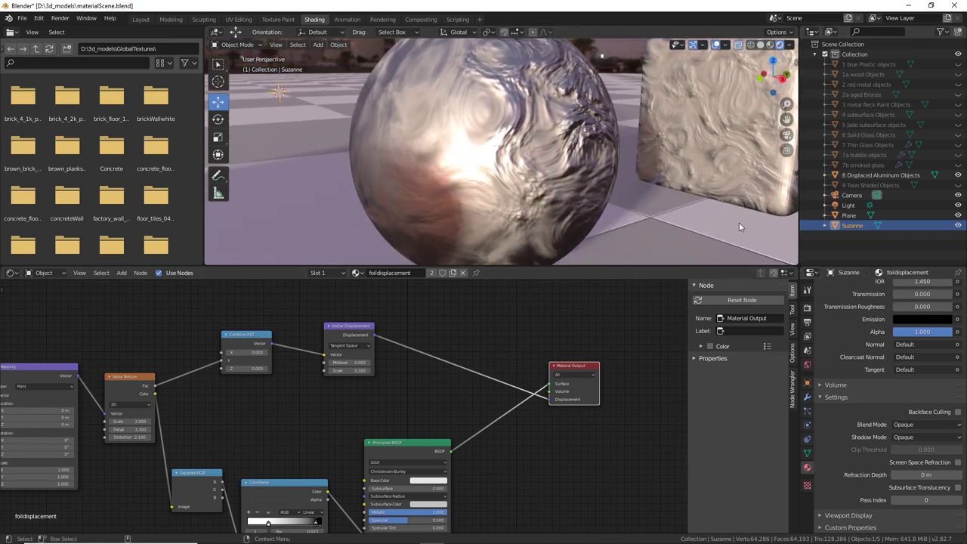
# Change the viewport shading to Material Preview and set the render engine to Cycles
pyautogui.click(807, 308)
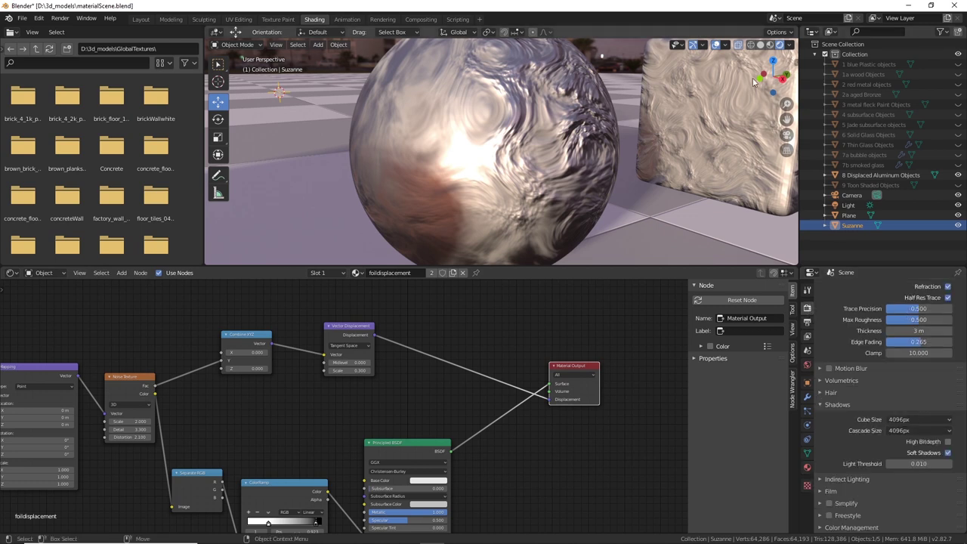
pyautogui.click(769, 44)
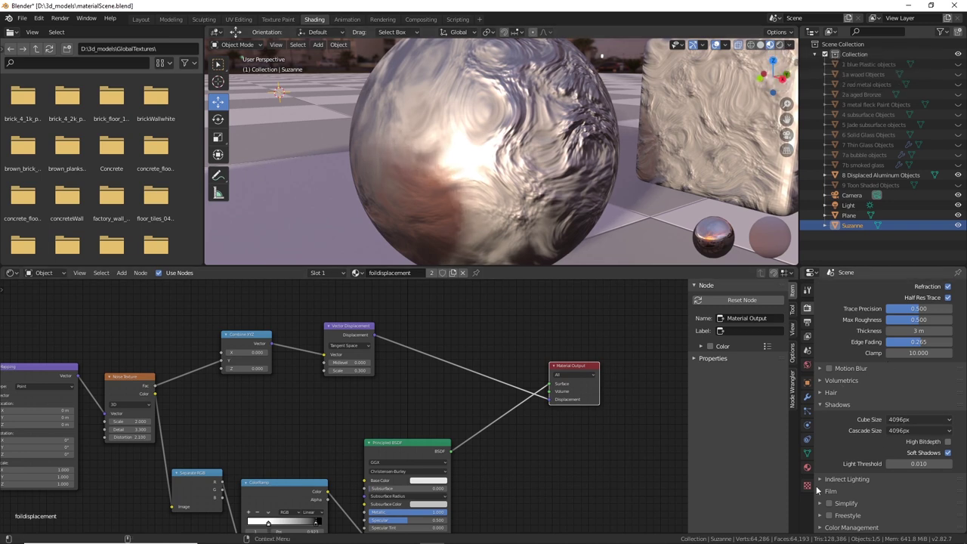
pyautogui.scroll(5, 899, 322)
pyautogui.scroll(3, 899, 322)
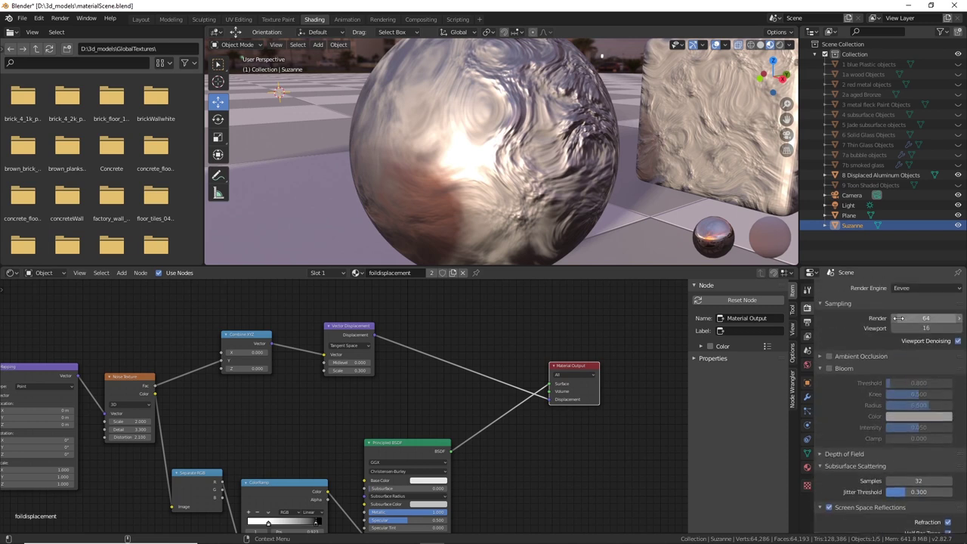
pyautogui.click(902, 288)
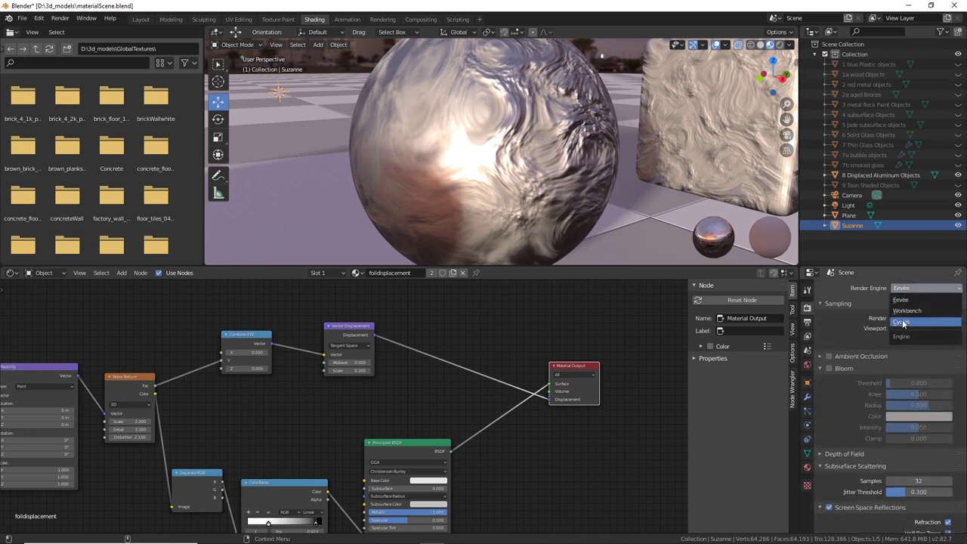
pyautogui.click(901, 322)
# Select the 8 Displaced Aluminum Objects and display their material's Cycles displacement settings
pyautogui.click(578, 179)
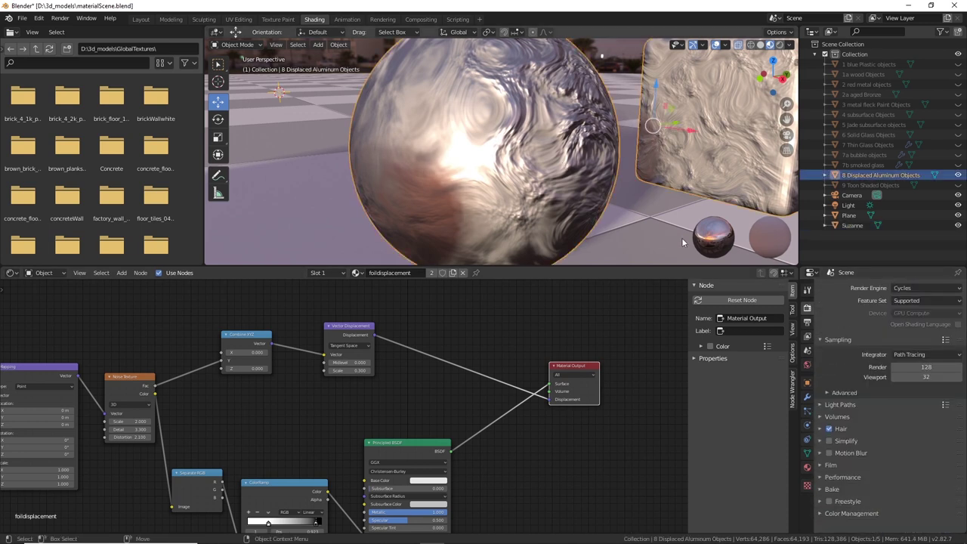
pyautogui.click(807, 467)
pyautogui.scroll(-2, 859, 452)
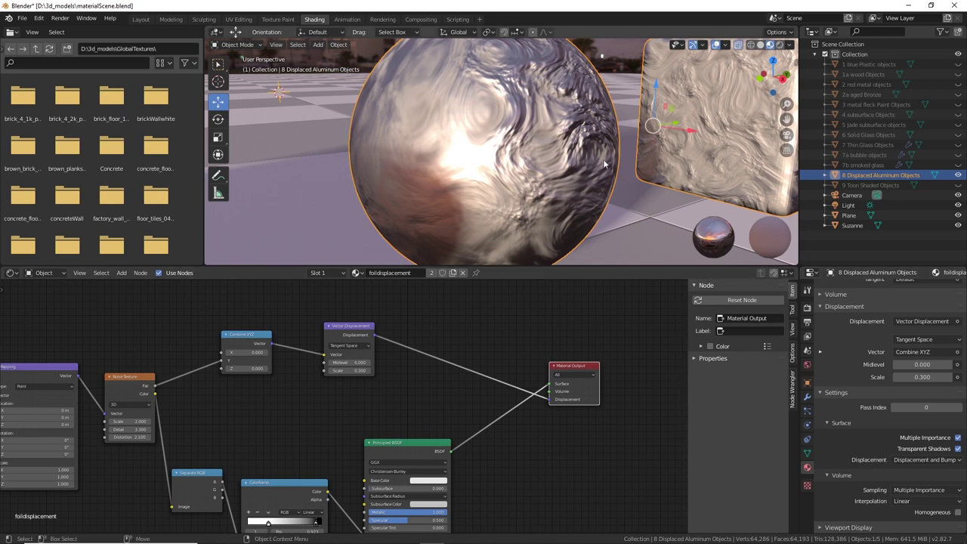
pyautogui.moveTo(604, 219); pyautogui.dragTo(617, 217, button='middle')
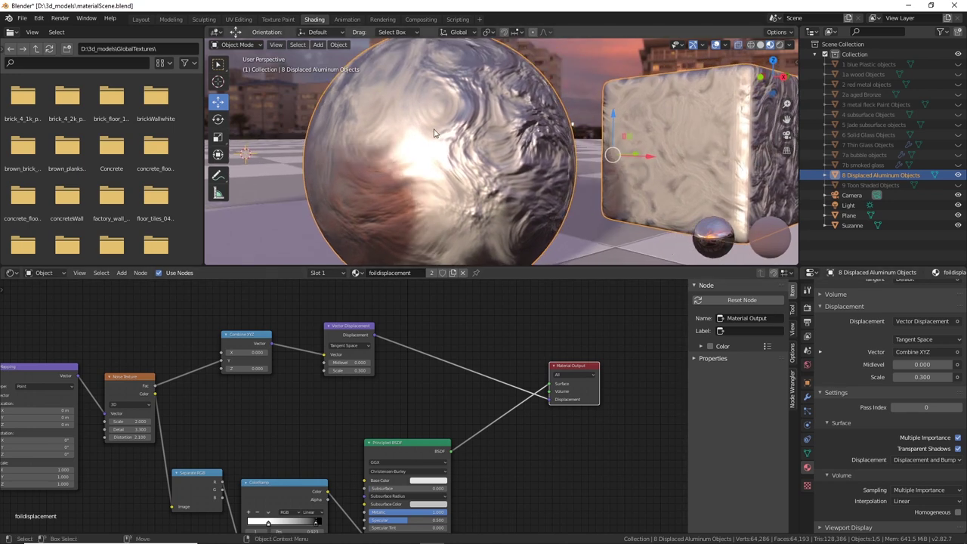
# Try Bump Only as the foil material's surface displacement method and restore Displacement and Bump
pyautogui.click(943, 459)
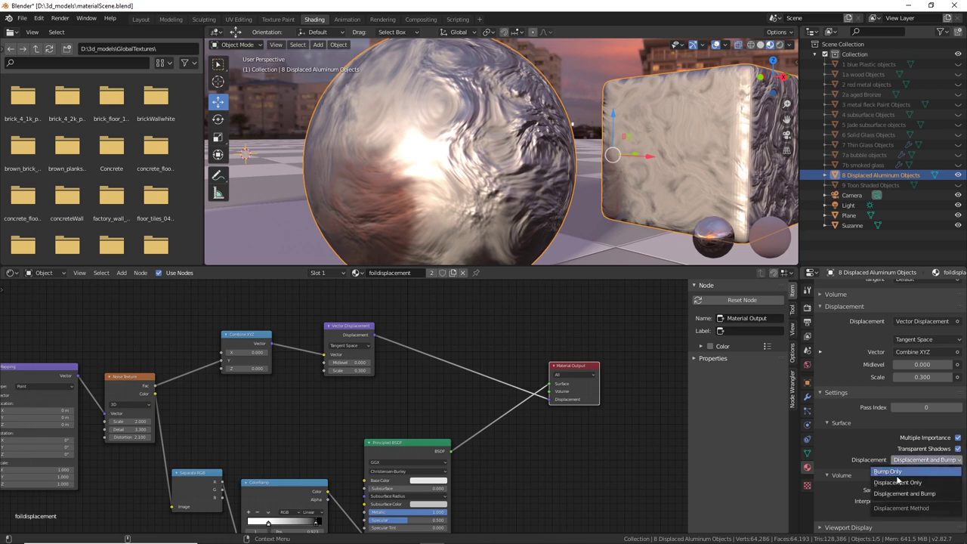
pyautogui.click(890, 472)
pyautogui.moveTo(533, 187); pyautogui.dragTo(590, 202, button='middle')
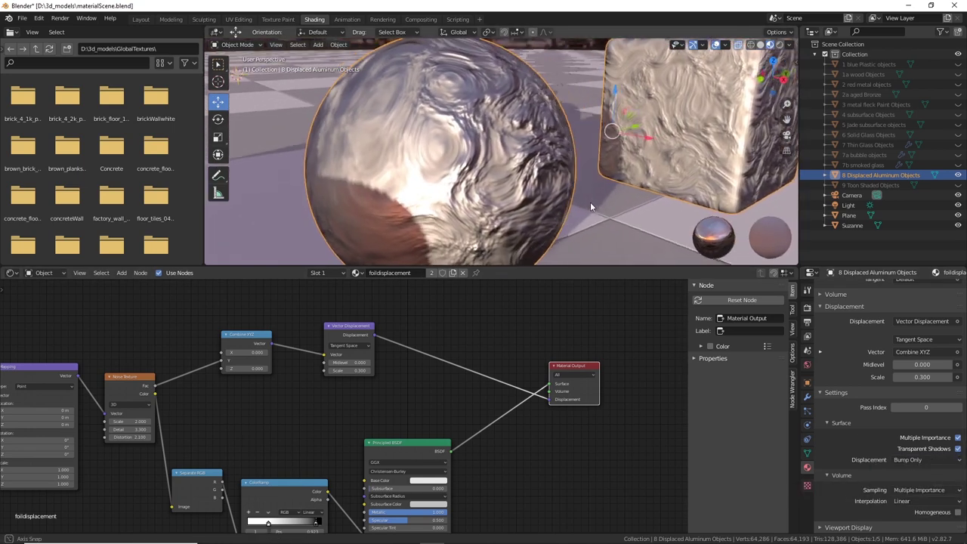
pyautogui.click(956, 459)
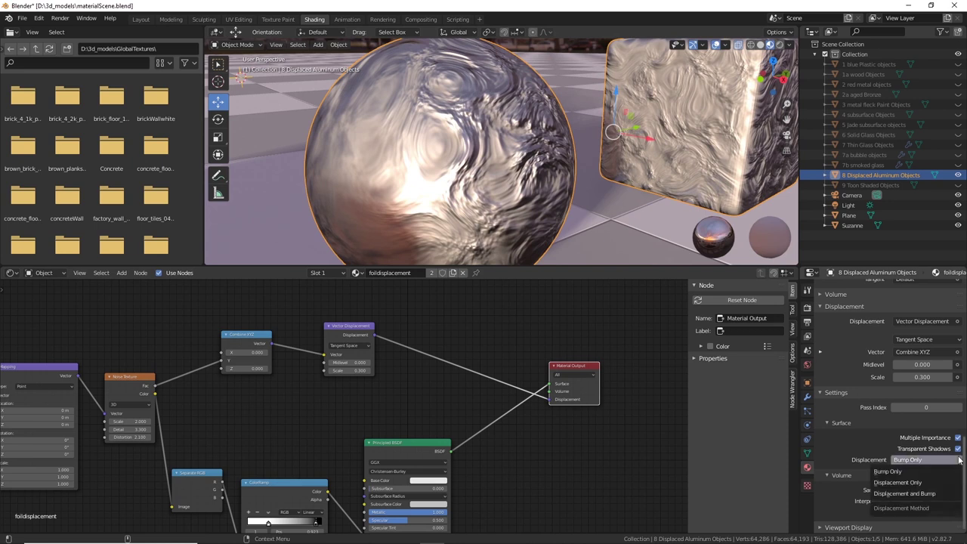
pyautogui.click(914, 494)
pyautogui.scroll(-4, 618, 222)
pyautogui.moveTo(618, 217); pyautogui.dragTo(609, 214, button='middle')
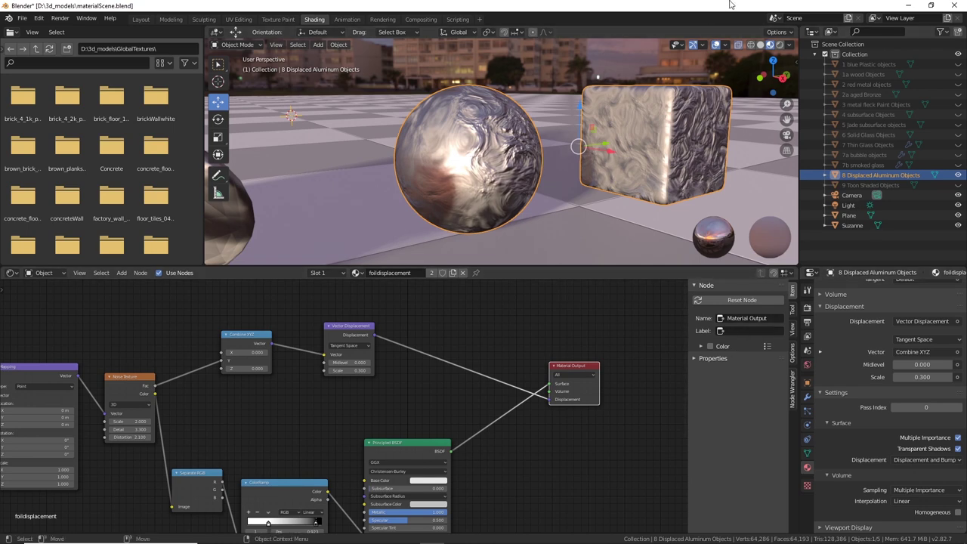
# Preview the cube, sphere and Suzanne in Cycles Rendered shading and return to Material Preview
pyautogui.moveTo(568, 168); pyautogui.dragTo(669, 136, button='middle')
pyautogui.scroll(-3, 522, 180)
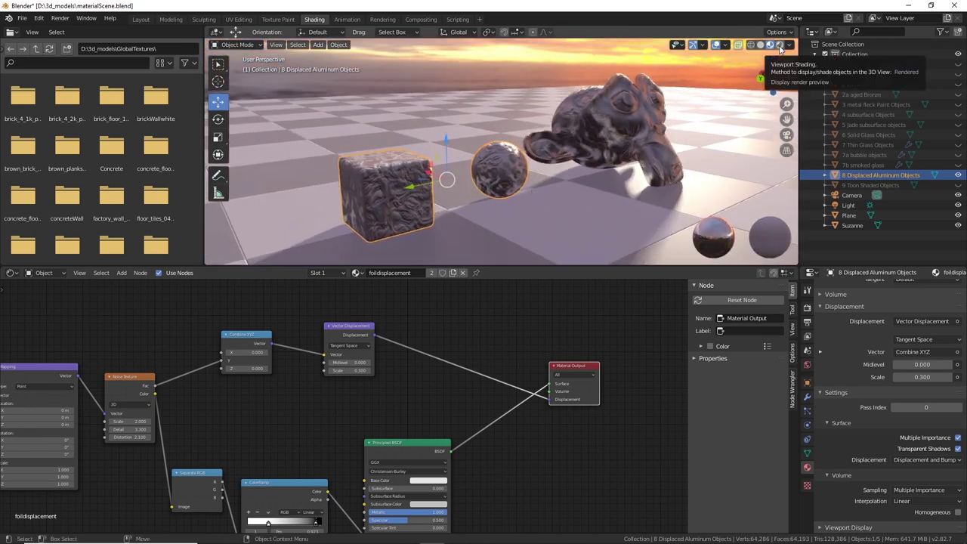
pyautogui.click(779, 46)
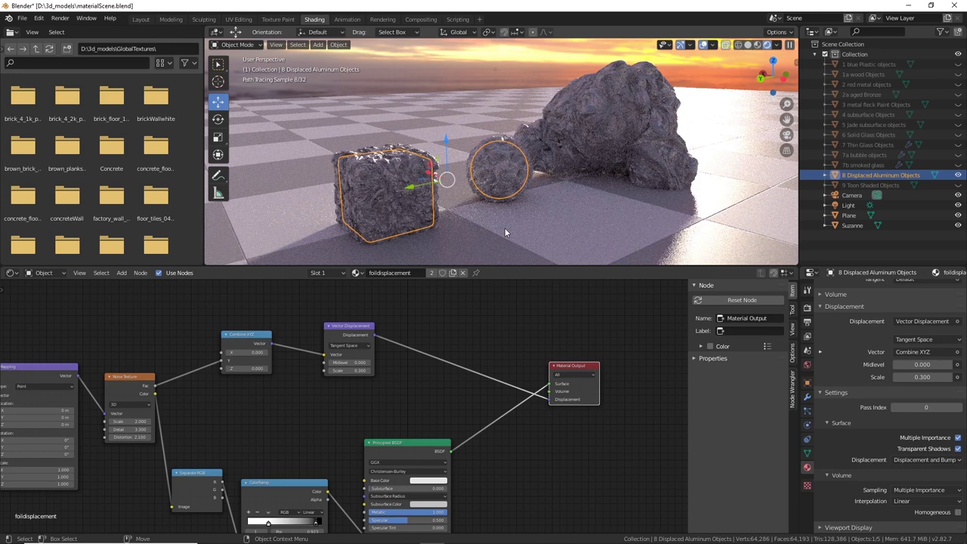
pyautogui.moveTo(506, 231); pyautogui.dragTo(554, 217, button='middle')
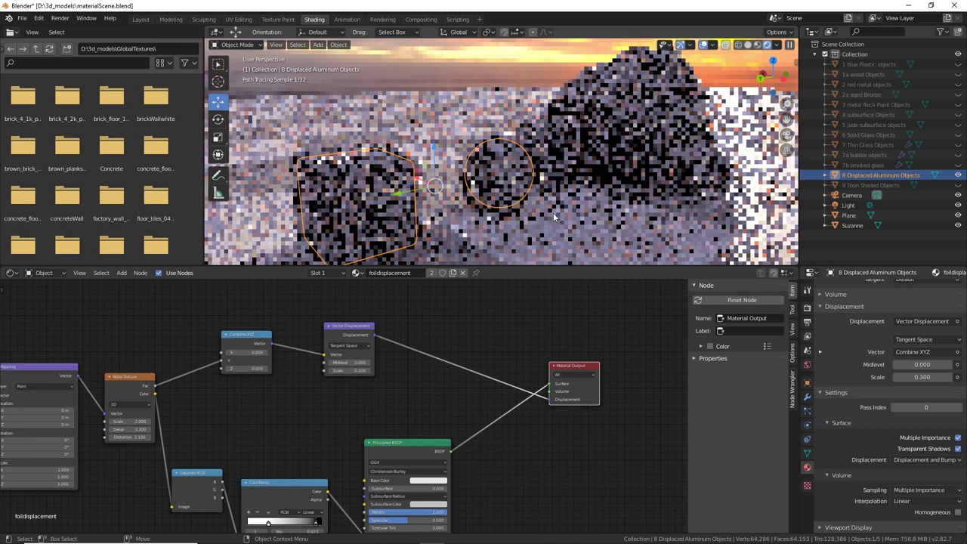
pyautogui.press('z')
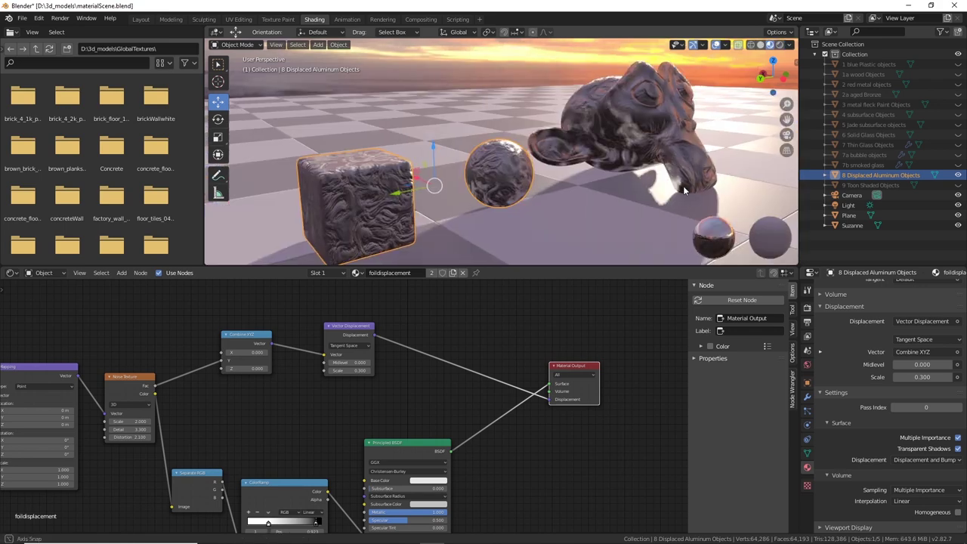
# Compare the foil sphere up close in Rendered shading and Material Preview, ending with all three objects in view
pyautogui.moveTo(684, 191); pyautogui.dragTo(432, 199, button='middle')
pyautogui.scroll(10, 432, 199)
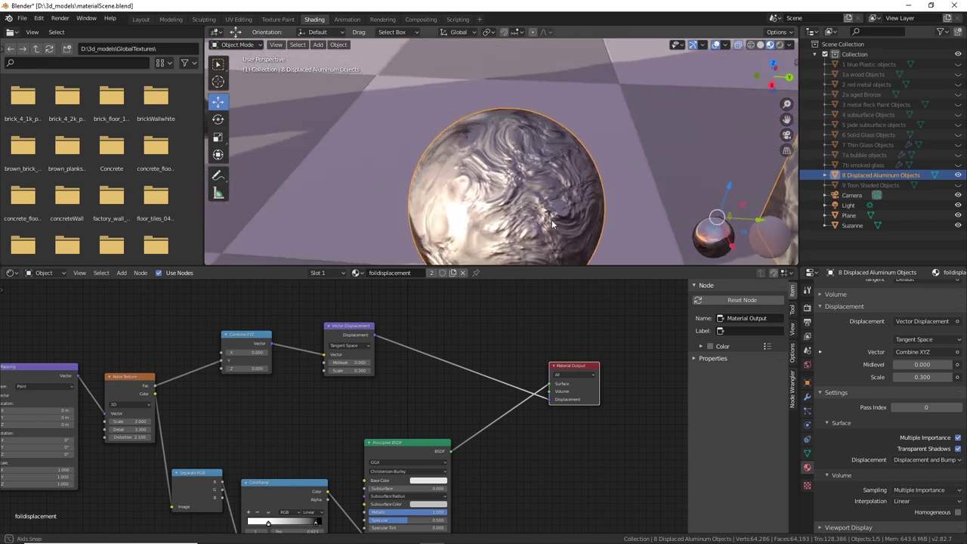
pyautogui.click(781, 44)
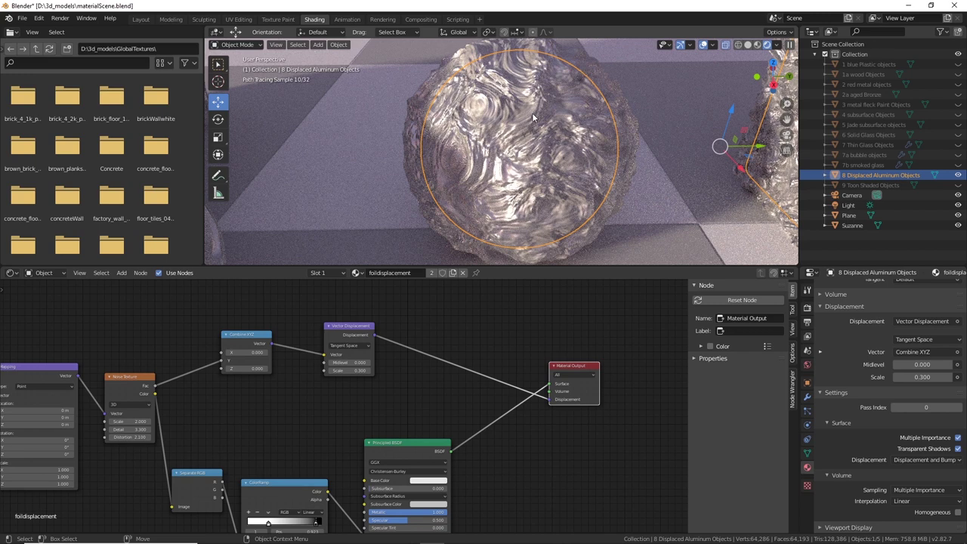
pyautogui.press('z')
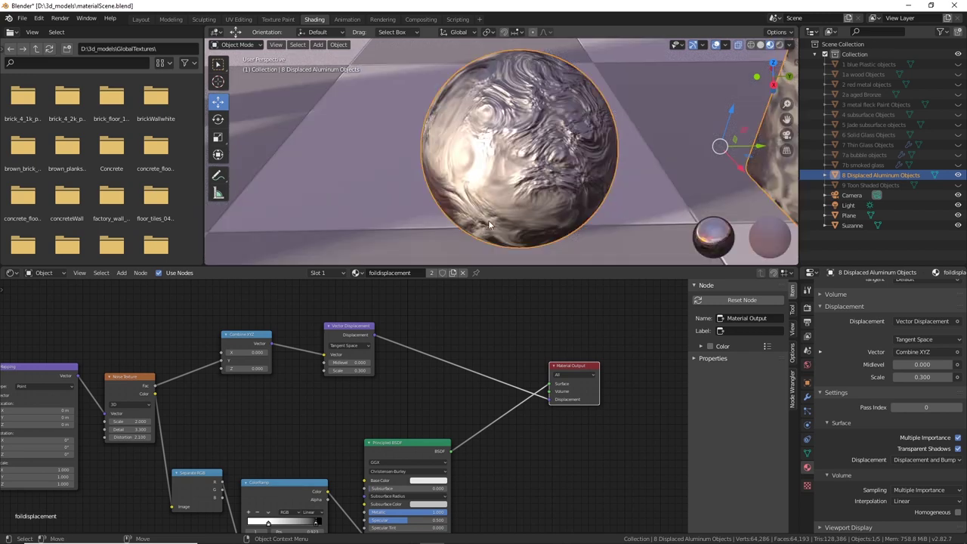
pyautogui.scroll(-5, 489, 225)
pyautogui.moveTo(490, 224); pyautogui.dragTo(549, 178, button='middle')
pyautogui.scroll(-4, 545, 168)
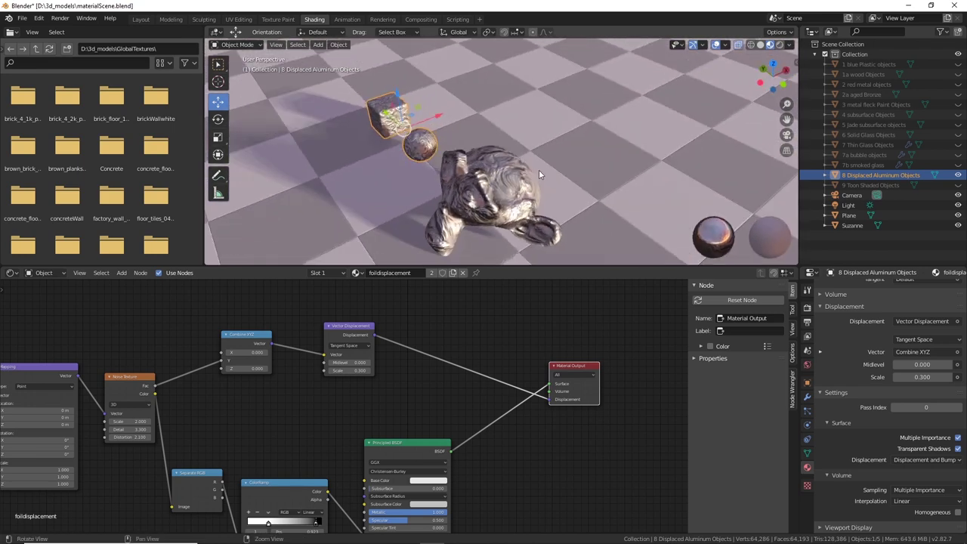
# Show the 9 Toon Shaded Objects and hide the 8 Displaced Aluminum Objects
pyautogui.click(894, 186)
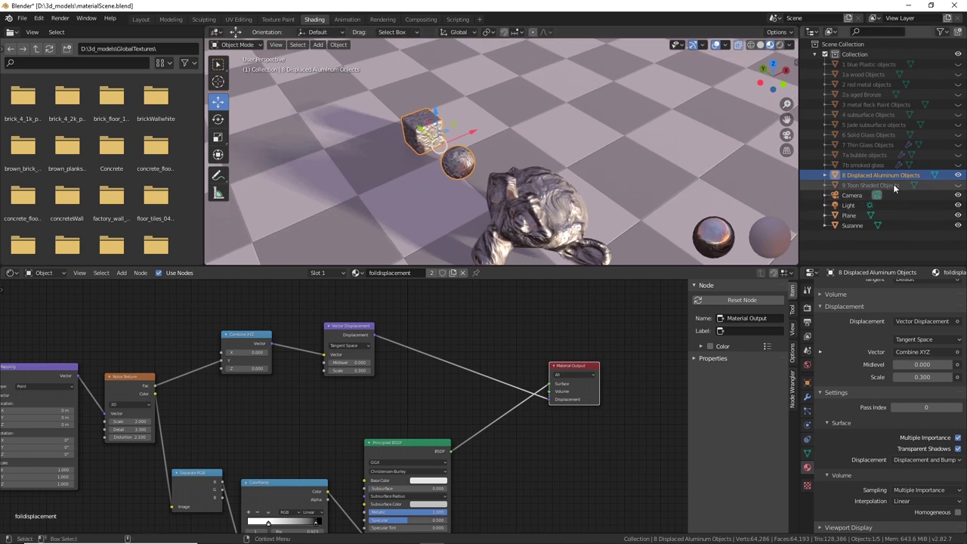
pyautogui.click(958, 185)
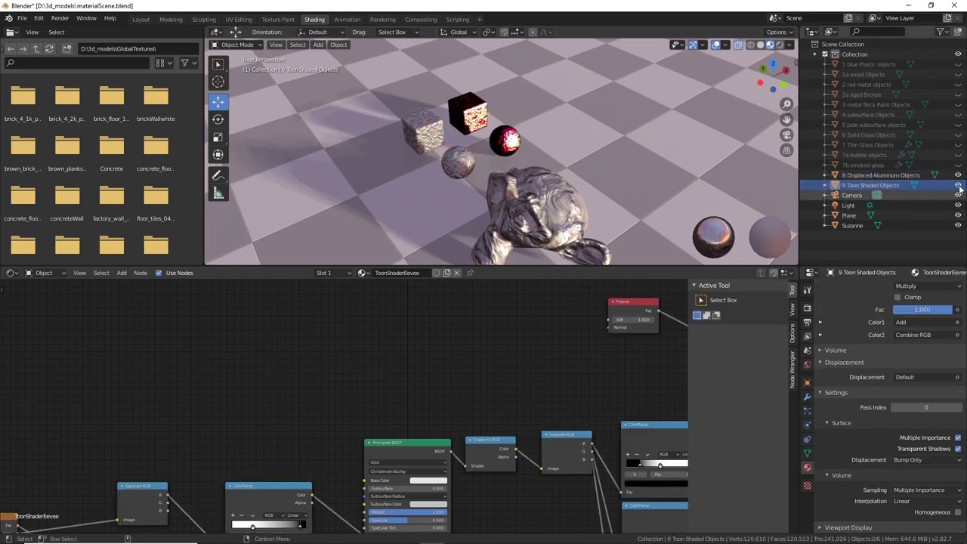
pyautogui.click(958, 175)
pyautogui.scroll(2, 631, 171)
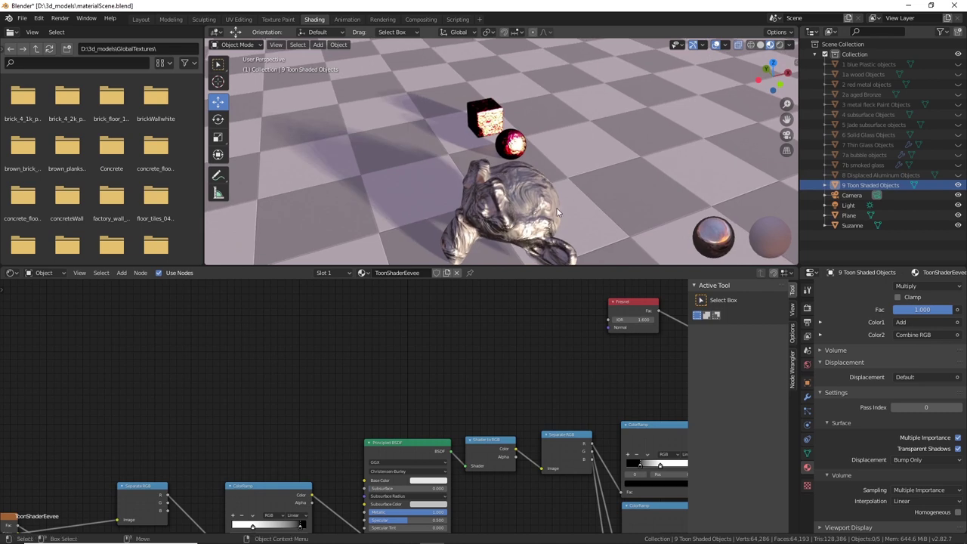
# Move Suzanne about 3.4 m away from the toon-shaded cube and sphere
pyautogui.click(557, 213)
pyautogui.press('g')
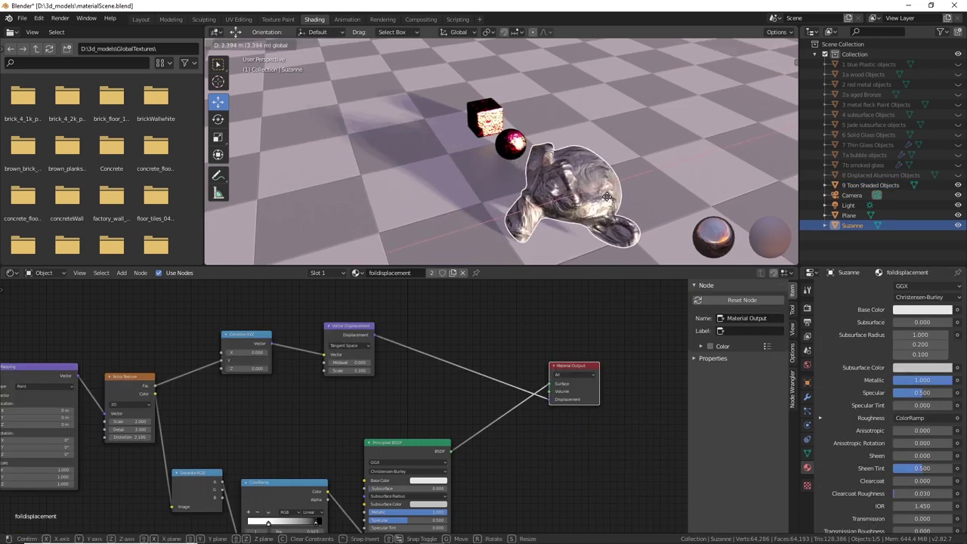
pyautogui.click(606, 194)
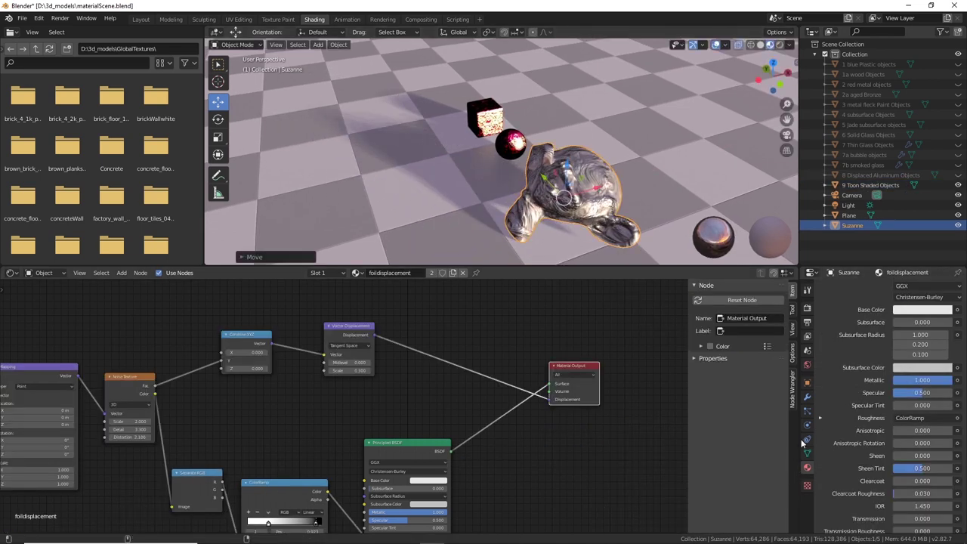
# Assign the existing ToonShaderEevee material to Suzanne in place of foildisplacement
pyautogui.scroll(3, 831, 384)
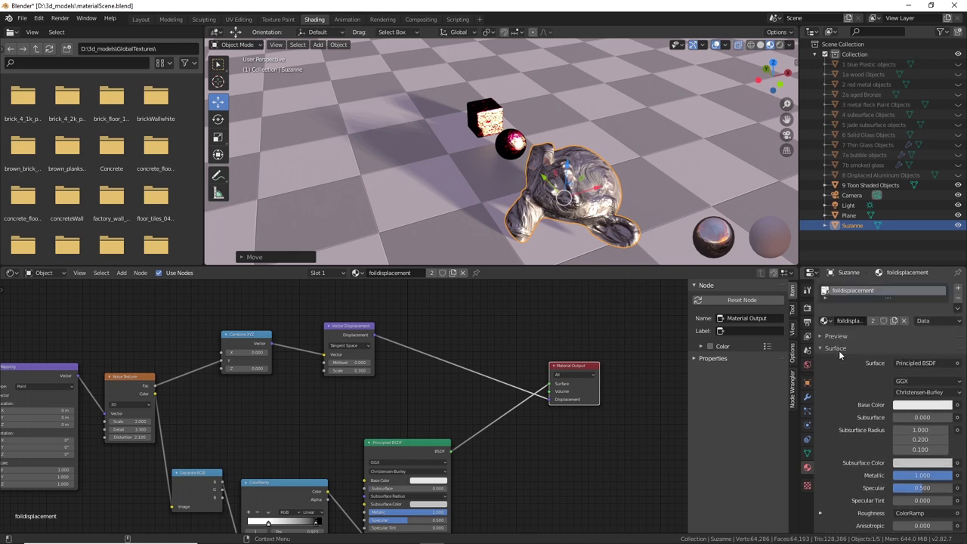
pyautogui.click(827, 321)
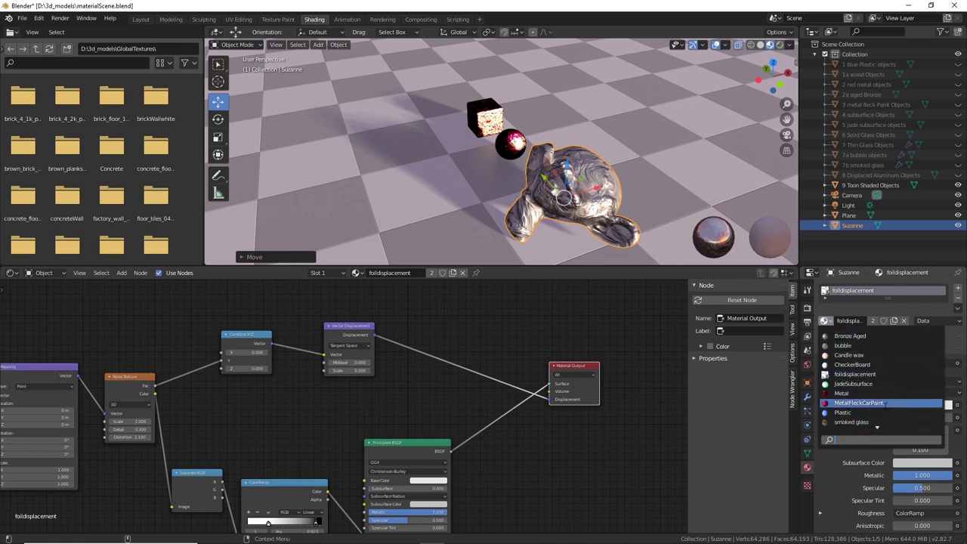
pyautogui.scroll(-5, 880, 423)
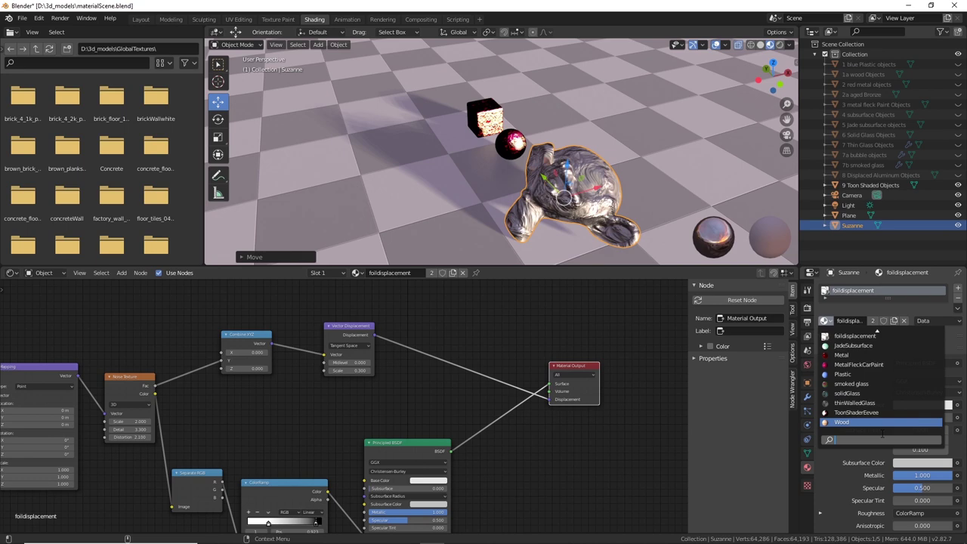
pyautogui.click(869, 412)
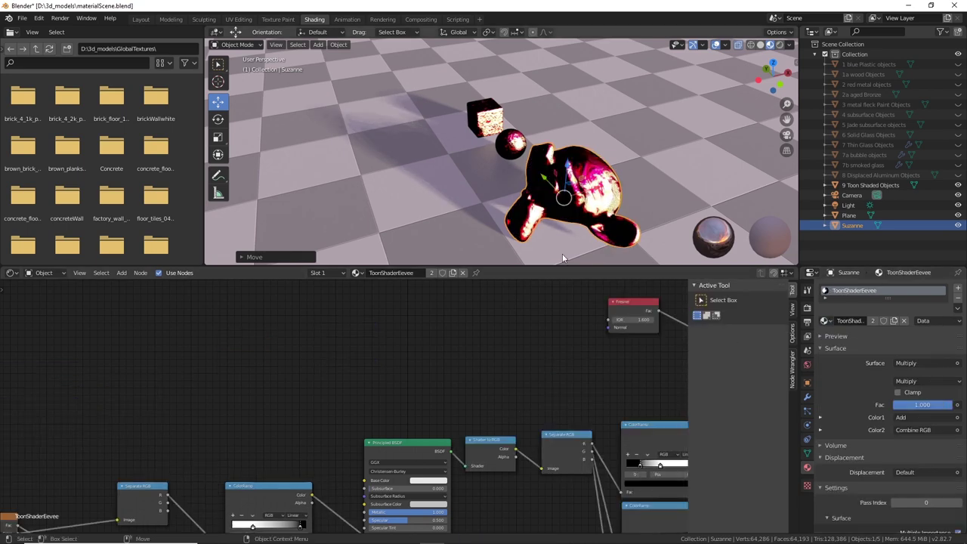
# Examine the toon-shaded cube and sphere up close and the texture nodes feeding their Principled BSDF's roughness and normal
pyautogui.scroll(-3, 571, 214)
pyautogui.moveTo(572, 213)
pyautogui.mouseDown(button='middle')
pyautogui.moveTo(627, 192)
pyautogui.moveTo(585, 214)
pyautogui.moveTo(665, 209)
pyautogui.moveTo(689, 176)
pyautogui.moveTo(419, 135)
pyautogui.moveTo(546, 164)
pyautogui.moveTo(552, 148)
pyautogui.moveTo(551, 166)
pyautogui.moveTo(590, 217)
pyautogui.mouseUp(button='middle')
pyautogui.scroll(5, 648, 205)
pyautogui.scroll(4, 665, 209)
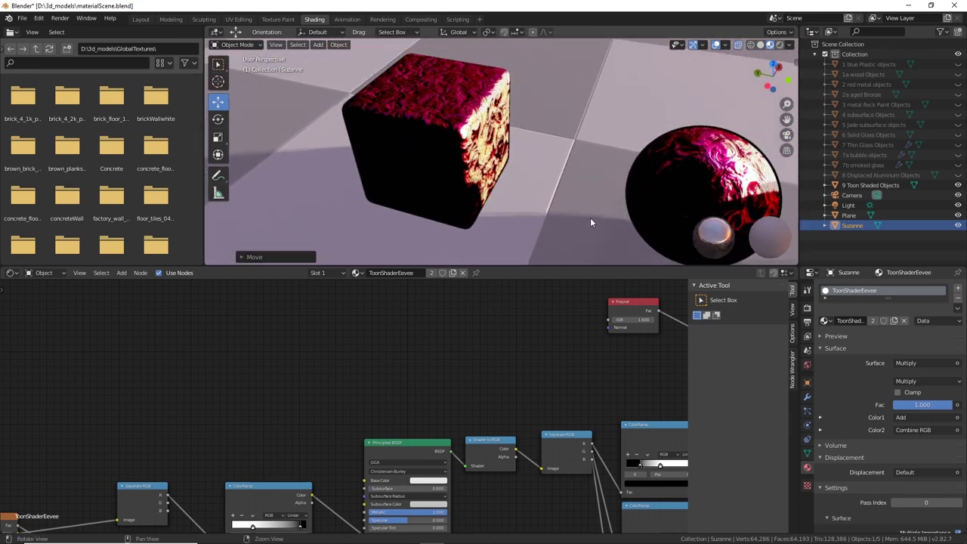
pyautogui.moveTo(287, 431); pyautogui.dragTo(363, 350, button='middle')
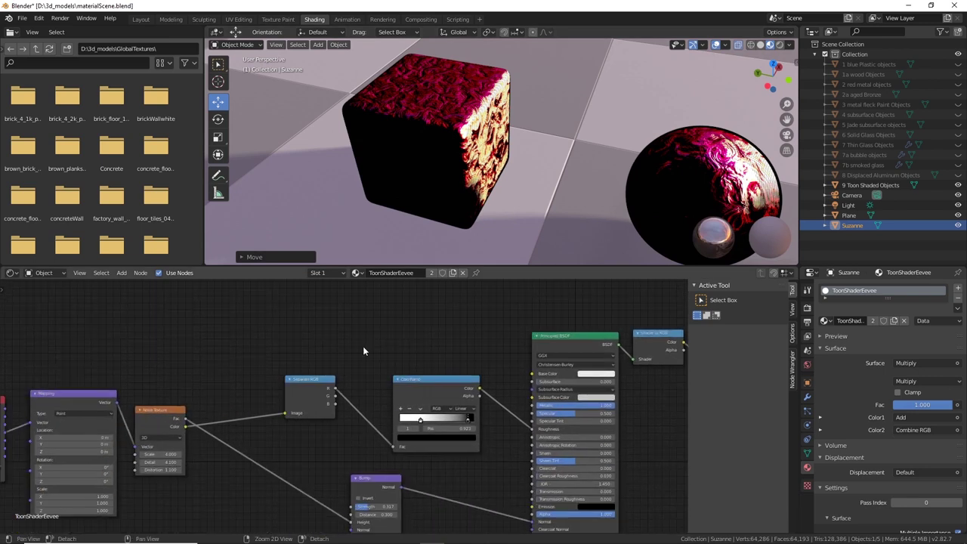
pyautogui.moveTo(164, 349); pyautogui.dragTo(224, 373, button='middle')
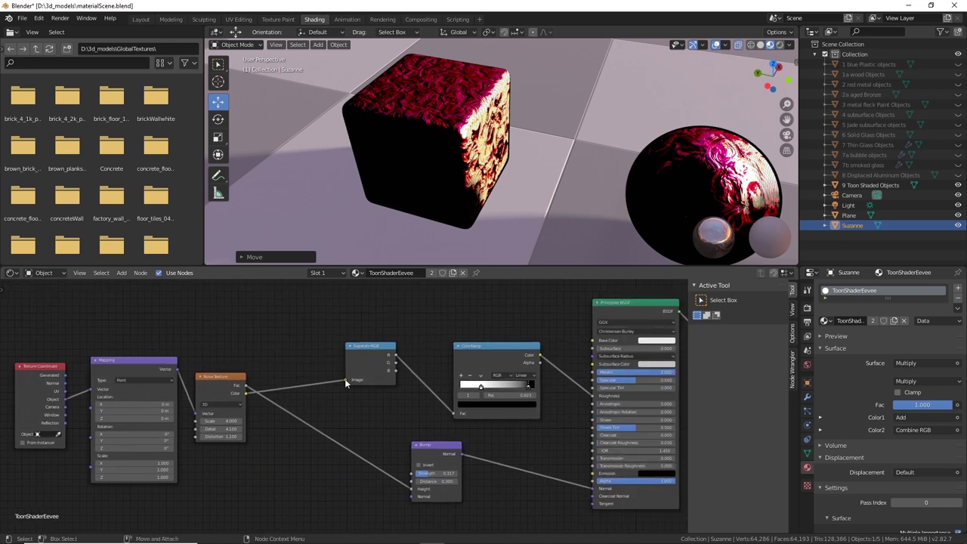
pyautogui.moveTo(495, 325); pyautogui.dragTo(392, 305, button='middle')
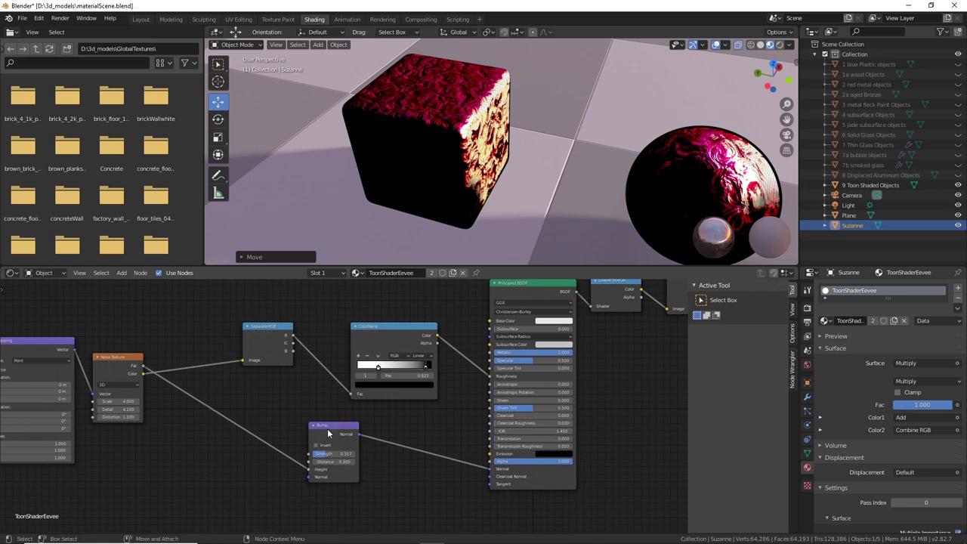
# Shift the Bump node slightly lower and inspect the bumpy toon shading on Suzanne up close
pyautogui.moveTo(338, 430)
pyautogui.mouseDown()
pyautogui.moveTo(321, 451)
pyautogui.moveTo(333, 441)
pyautogui.mouseUp()
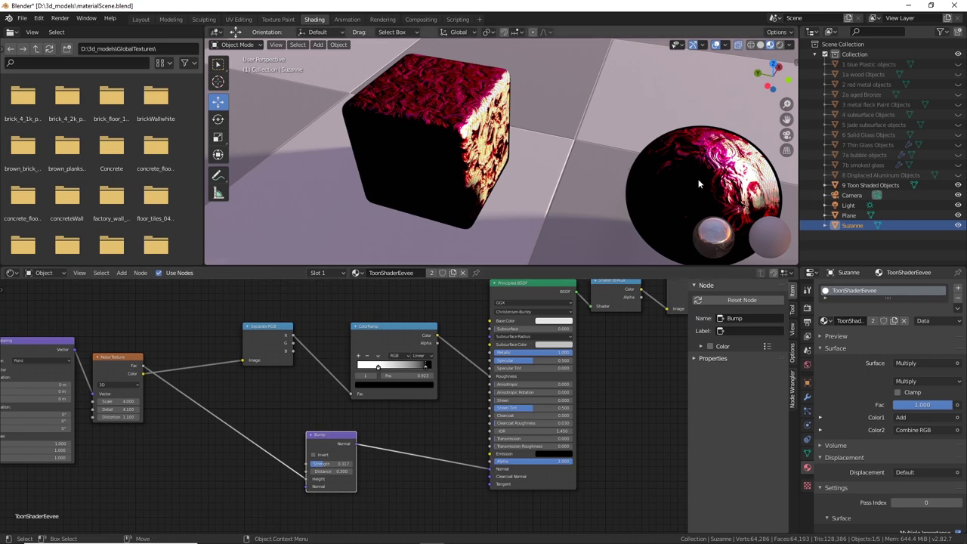
pyautogui.keyDown('shift'); pyautogui.moveTo(453, 185); pyautogui.dragTo(362, 162, button='middle'); pyautogui.keyUp('shift')
pyautogui.scroll(4, 577, 172)
pyautogui.scroll(2, 545, 187)
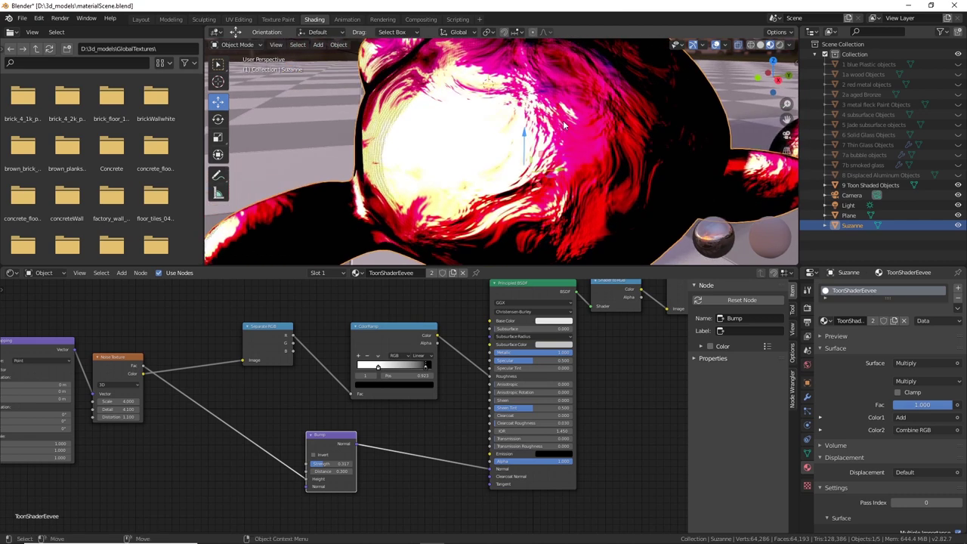
# Review the Shader to RGB, ColorRamp and Fresnel nodes, and shift the Magic Texture node slightly closer to Mapping
pyautogui.moveTo(626, 399); pyautogui.dragTo(270, 492, button='middle')
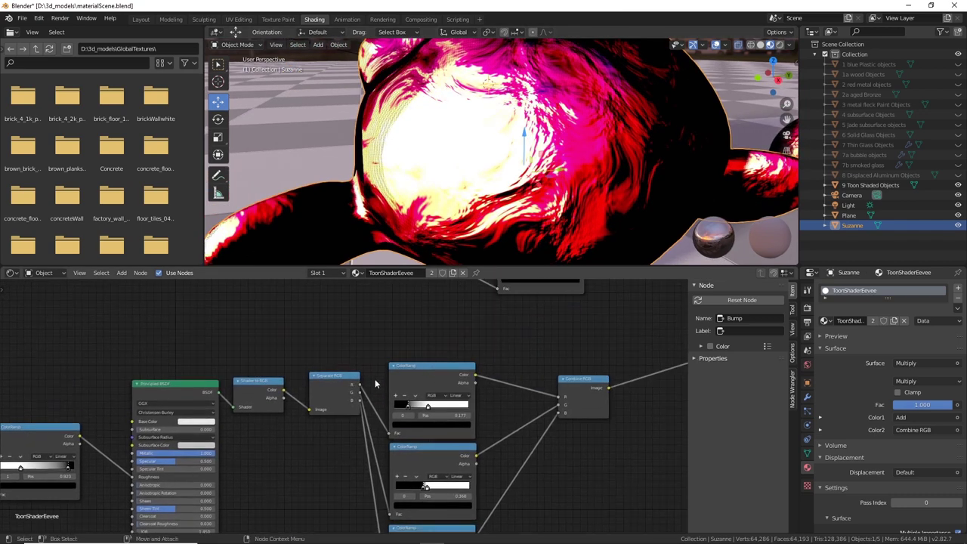
pyautogui.scroll(-4, 390, 357)
pyautogui.moveTo(390, 357); pyautogui.dragTo(386, 498, button='middle')
pyautogui.scroll(3, 495, 392)
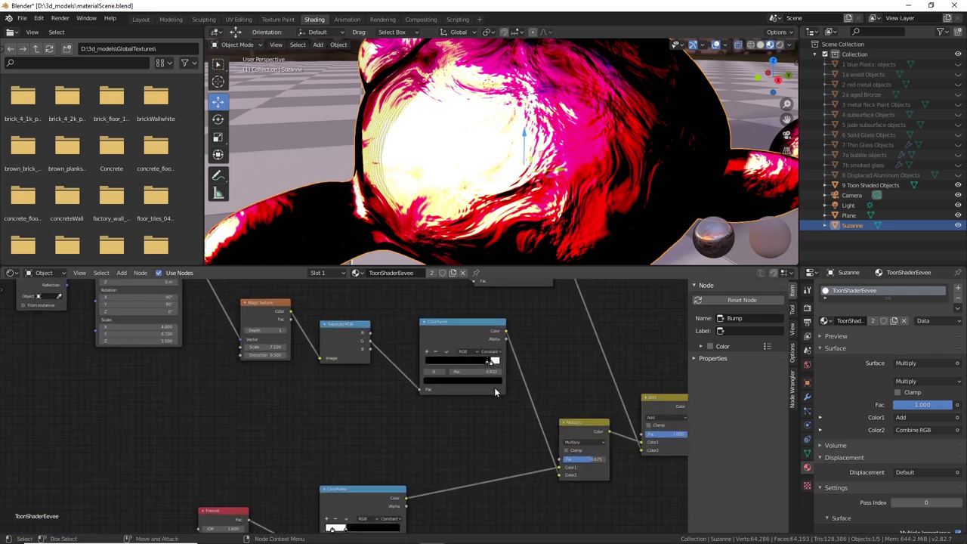
pyautogui.moveTo(244, 428); pyautogui.dragTo(345, 522, button='middle')
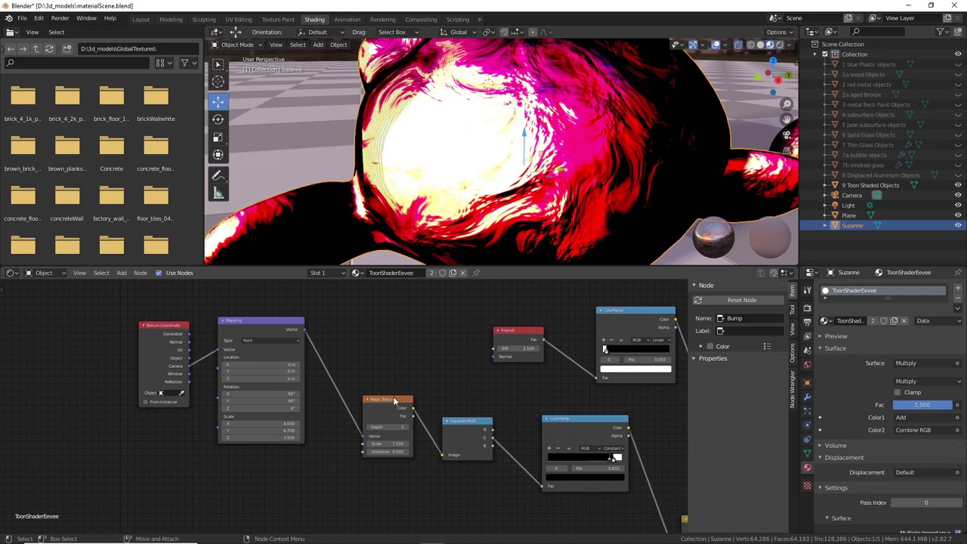
pyautogui.moveTo(393, 396)
pyautogui.mouseDown()
pyautogui.moveTo(370, 393)
pyautogui.moveTo(387, 390)
pyautogui.mouseUp()
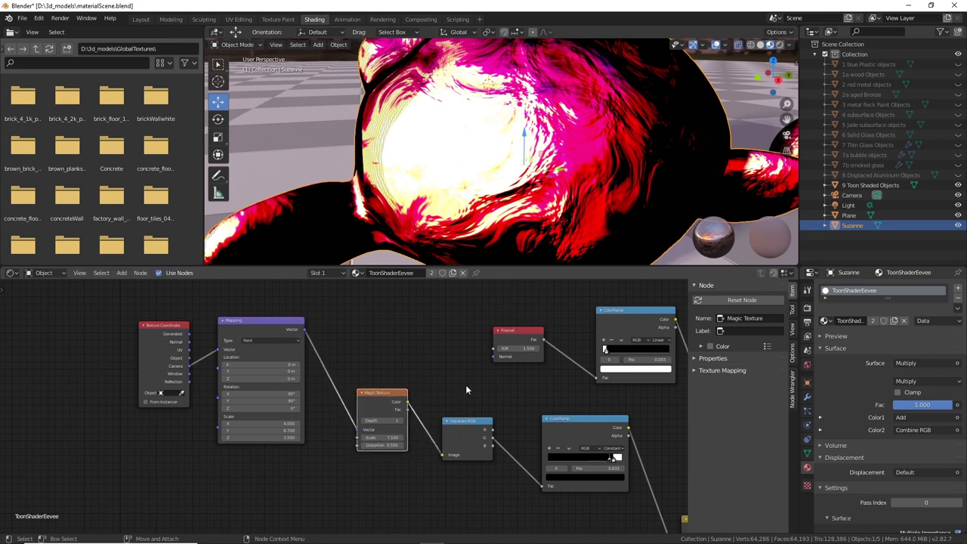
# Connect the Magic Texture branch's ColorRamp color directly to the Material Output surface and view the pattern on Suzanne
pyautogui.scroll(-2, 466, 390)
pyautogui.moveTo(465, 390); pyautogui.dragTo(257, 314, button='middle')
pyautogui.scroll(-2, 319, 374)
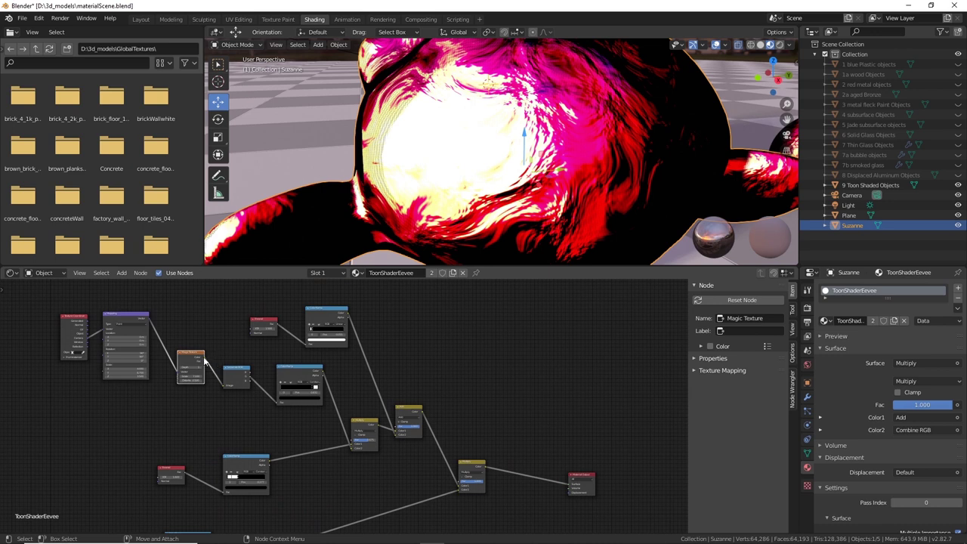
pyautogui.moveTo(240, 365); pyautogui.dragTo(573, 490)
pyautogui.scroll(1, 202, 326)
pyautogui.moveTo(225, 369); pyautogui.dragTo(188, 345)
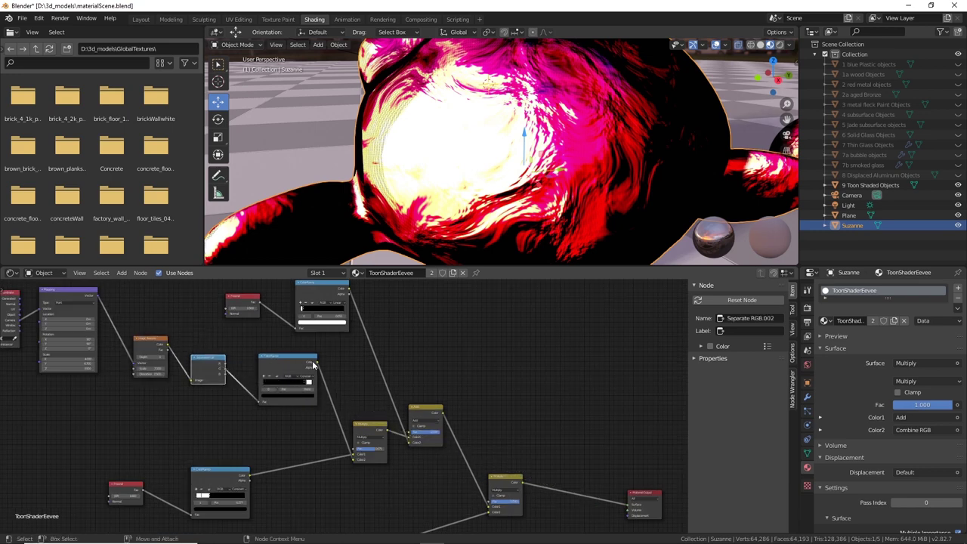
pyautogui.moveTo(318, 366); pyautogui.dragTo(340, 374)
pyautogui.moveTo(552, 501); pyautogui.dragTo(629, 510)
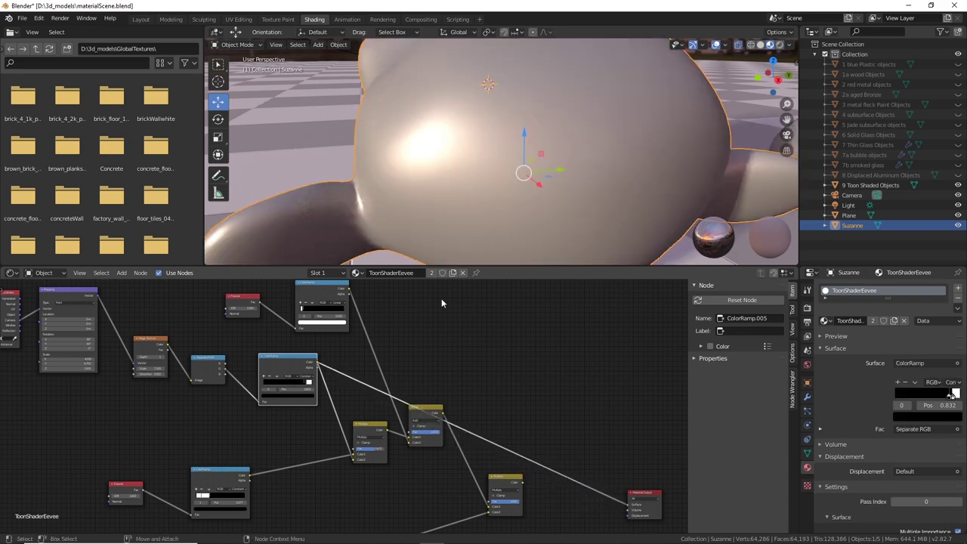
pyautogui.moveTo(470, 148); pyautogui.dragTo(513, 170, button='middle')
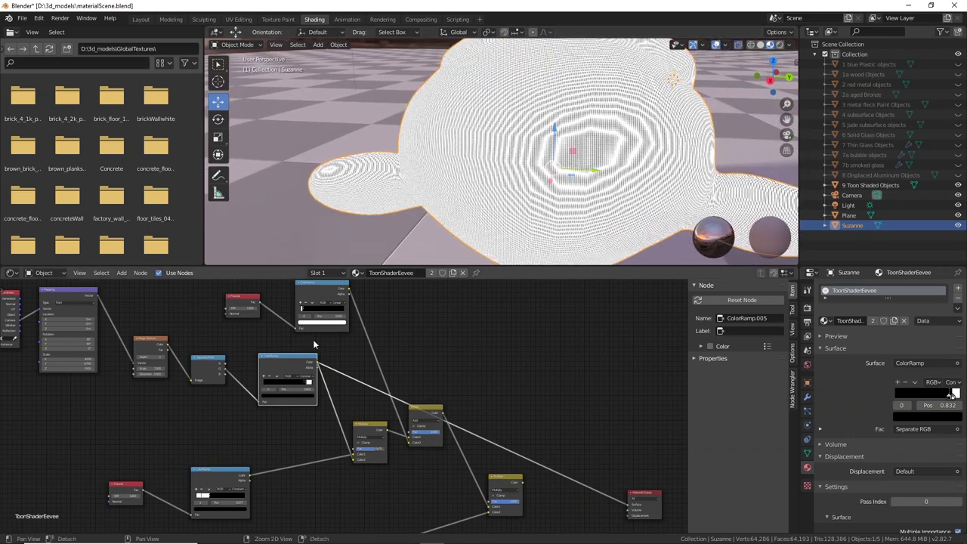
# Try Generated coordinates as the Mapping node's vector input, inspect Suzanne's pattern, and reconnect the Camera coordinates
pyautogui.moveTo(32, 446); pyautogui.dragTo(292, 446, button='middle')
pyautogui.scroll(5, 270, 363)
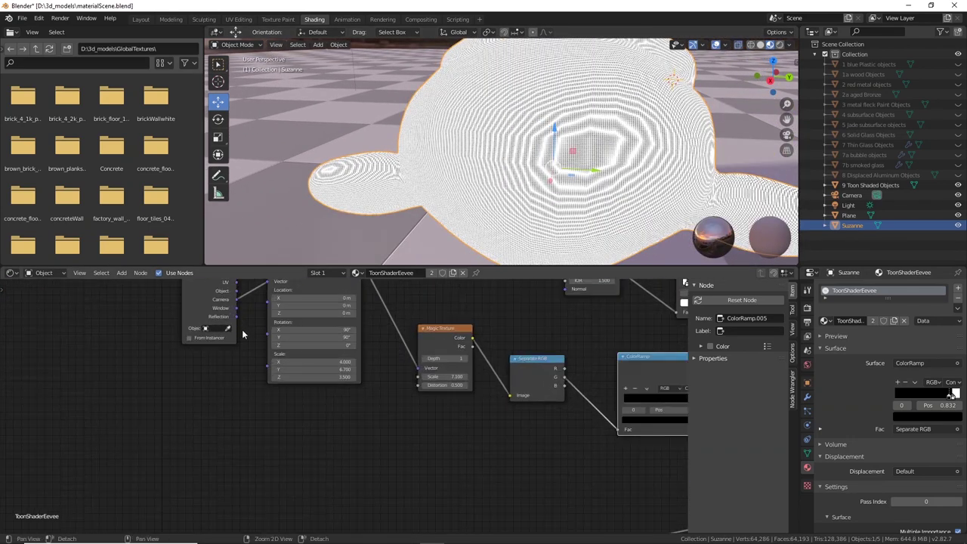
pyautogui.scroll(2, 260, 444)
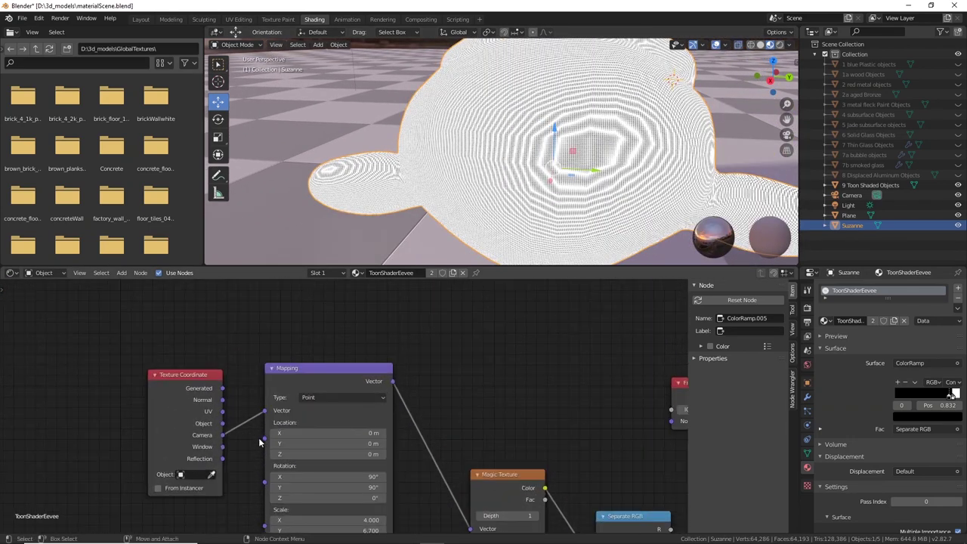
pyautogui.click(220, 391)
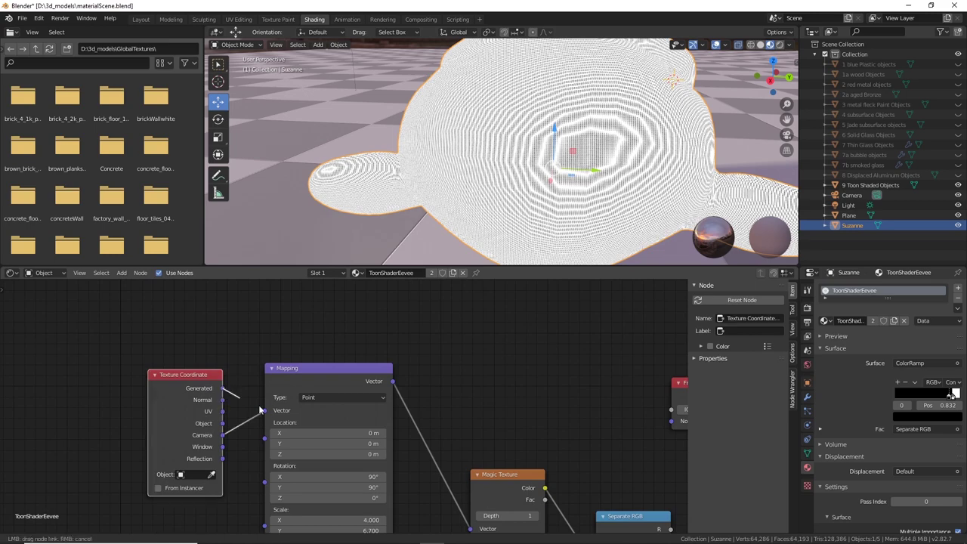
pyautogui.moveTo(266, 411); pyautogui.dragTo(264, 411)
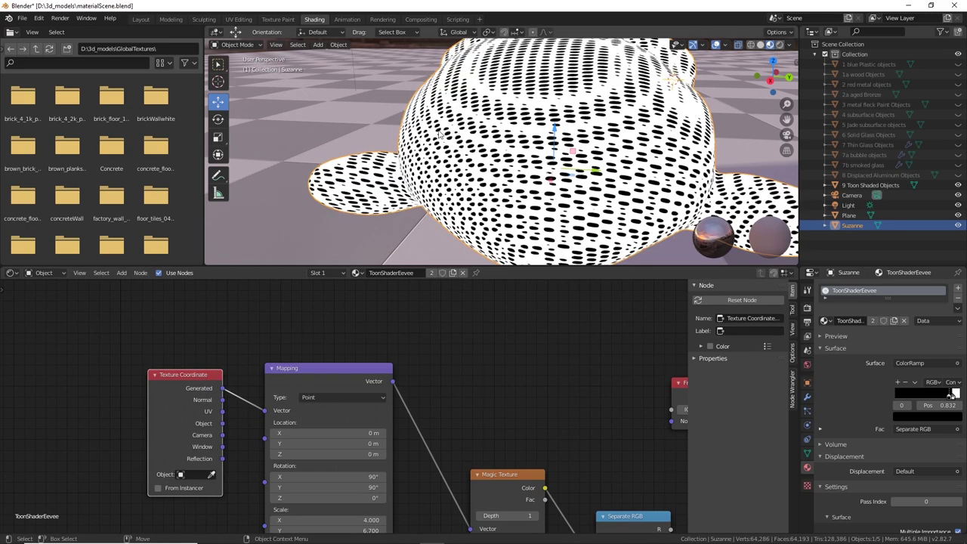
pyautogui.moveTo(477, 154); pyautogui.dragTo(442, 250, button='middle')
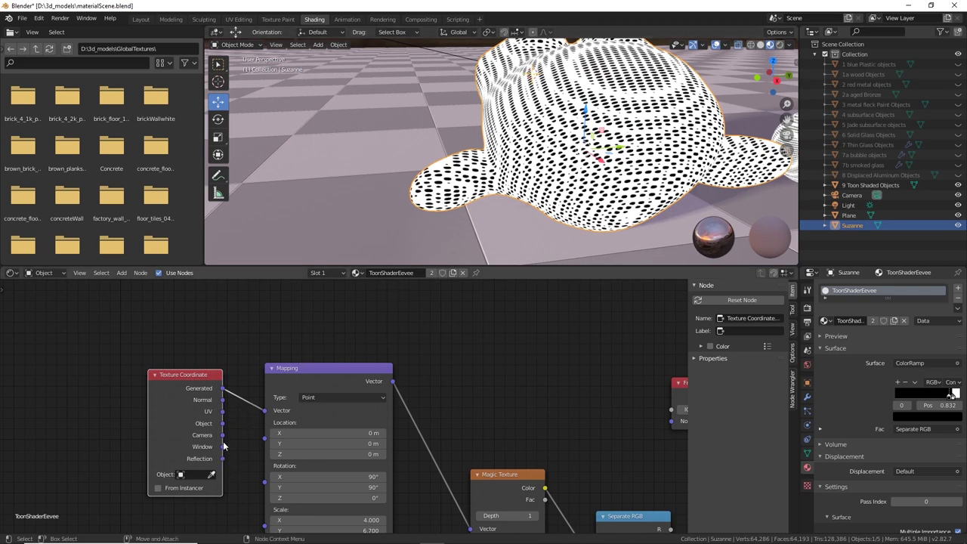
pyautogui.moveTo(223, 435); pyautogui.dragTo(265, 412)
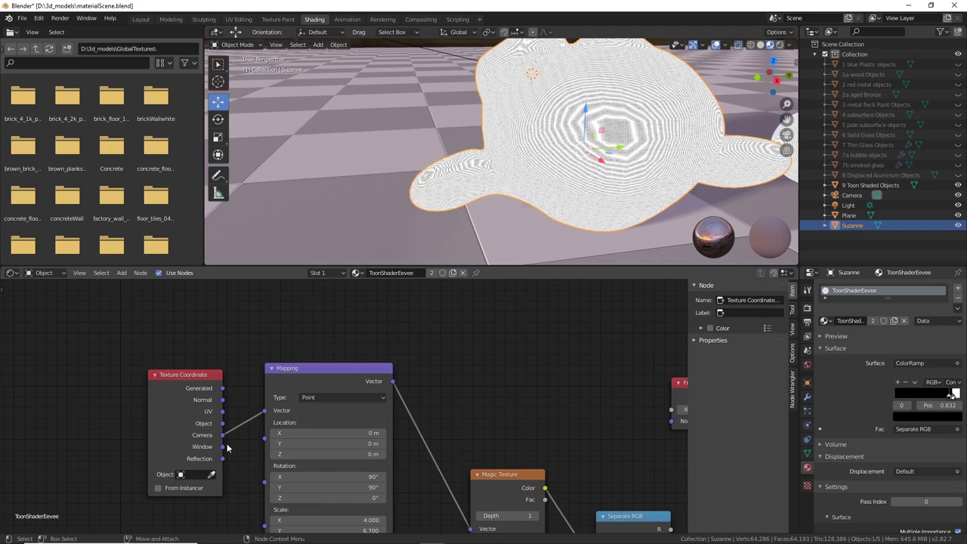
# Feed Window coordinates into the Mapping node and set its scale to X 11.7, Y 6.8 and Z 2.0
pyautogui.moveTo(223, 447); pyautogui.dragTo(265, 412)
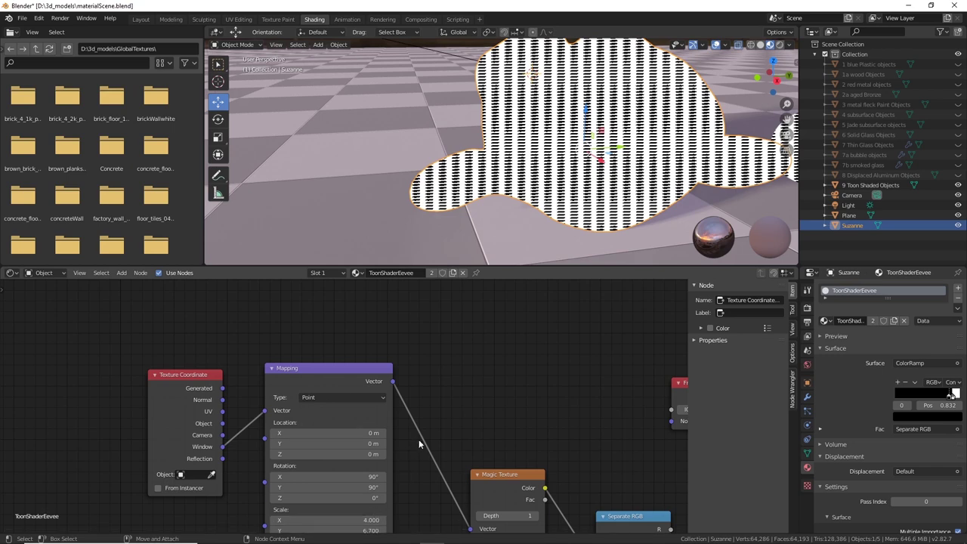
pyautogui.moveTo(418, 438); pyautogui.dragTo(413, 382, button='middle')
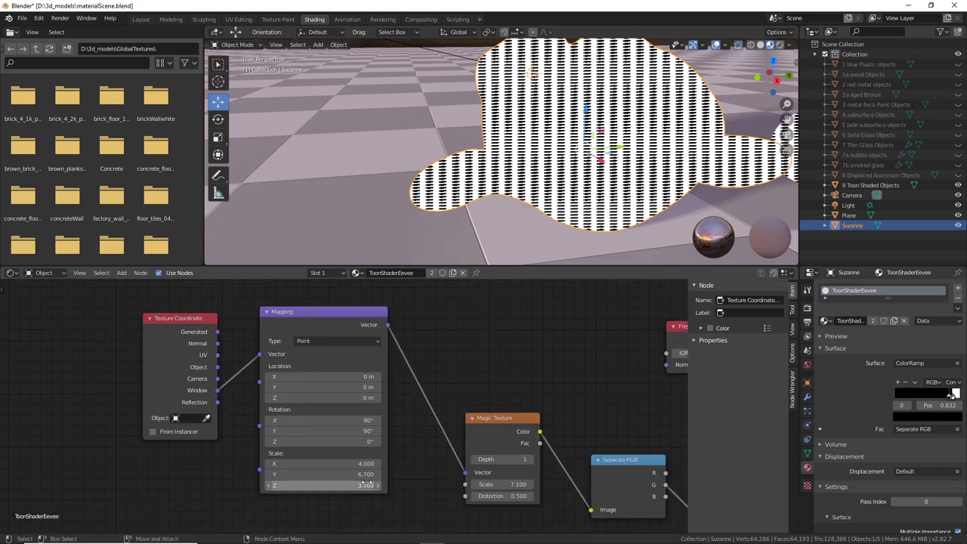
pyautogui.moveTo(366, 473); pyautogui.dragTo(299, 474)
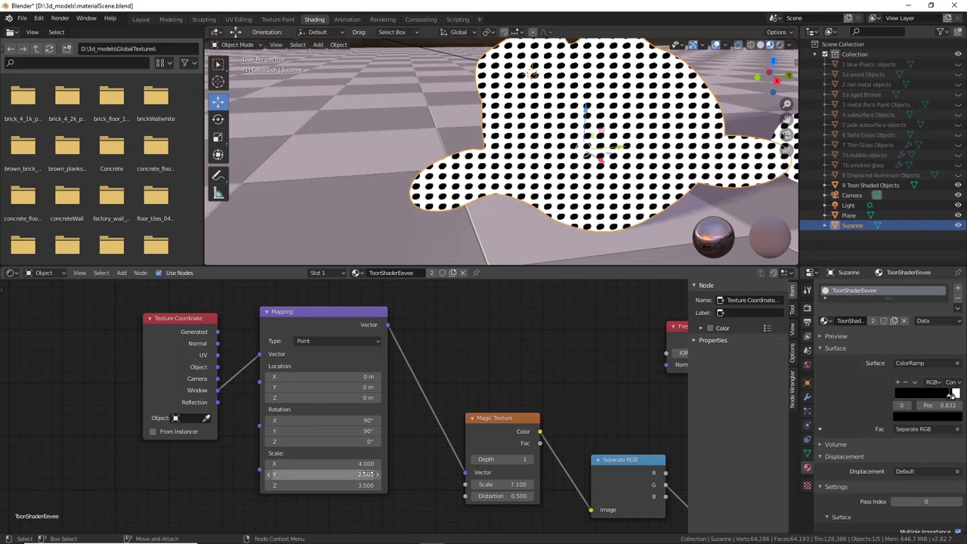
pyautogui.moveTo(366, 463); pyautogui.dragTo(418, 473)
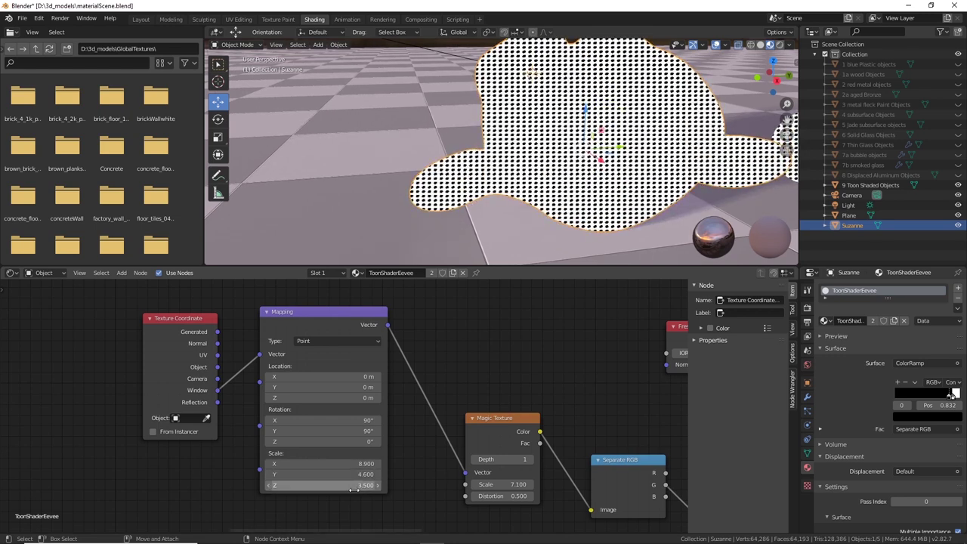
pyautogui.moveTo(351, 485); pyautogui.dragTo(419, 463)
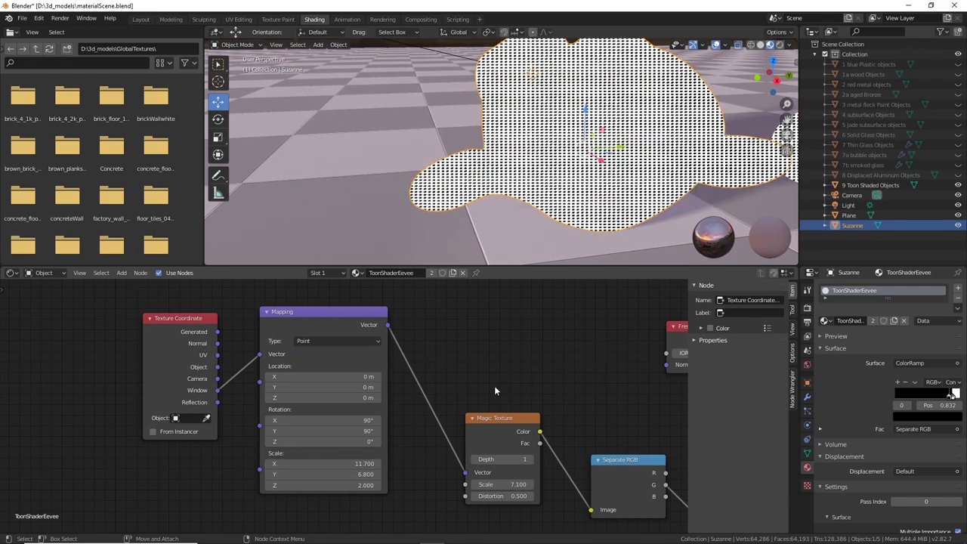
pyautogui.moveTo(569, 364); pyautogui.dragTo(212, 339, button='middle')
pyautogui.scroll(-3, 412, 414)
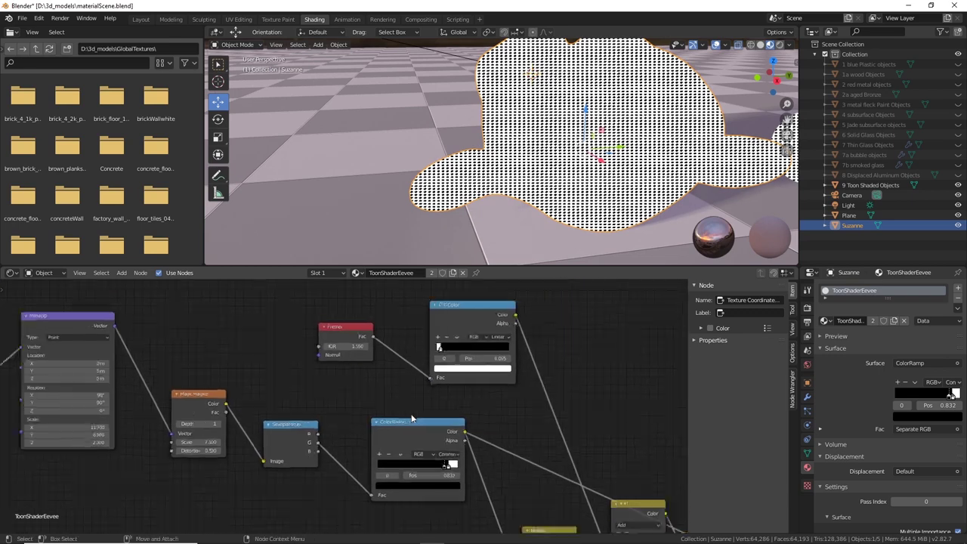
# Reconnect the final Multiply node's color to the Material Output surface and inspect the full toon shading on Suzanne
pyautogui.moveTo(516, 410); pyautogui.dragTo(300, 398, button='middle')
pyautogui.moveTo(447, 427); pyautogui.dragTo(274, 298, button='middle')
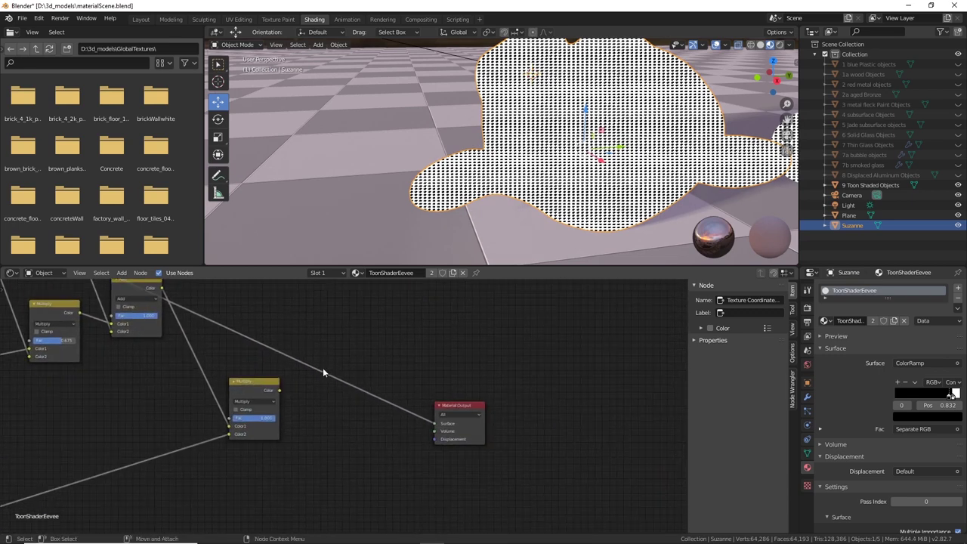
pyautogui.moveTo(297, 382); pyautogui.dragTo(341, 370, button='middle')
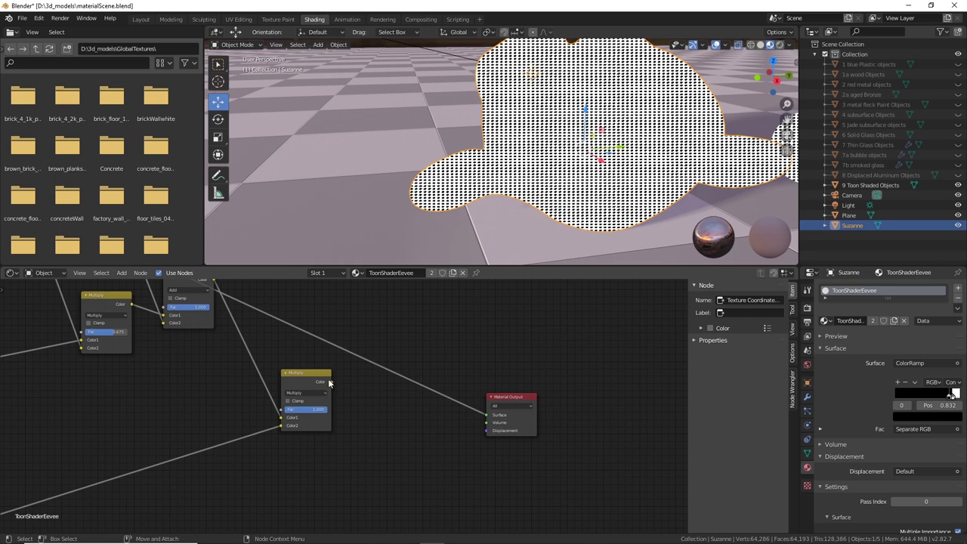
pyautogui.moveTo(335, 383); pyautogui.dragTo(488, 414)
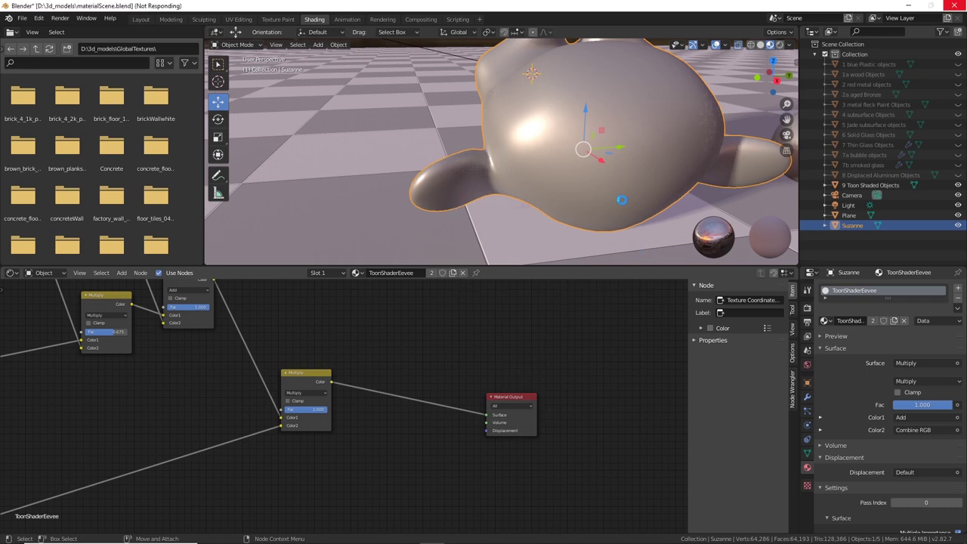
pyautogui.moveTo(634, 225)
pyautogui.mouseDown(button='middle')
pyautogui.moveTo(532, 213)
pyautogui.moveTo(591, 195)
pyautogui.moveTo(496, 168)
pyautogui.moveTo(494, 207)
pyautogui.moveTo(528, 232)
pyautogui.moveTo(497, 265)
pyautogui.moveTo(486, 61)
pyautogui.mouseUp(button='middle')
pyautogui.scroll(-5, 364, 402)
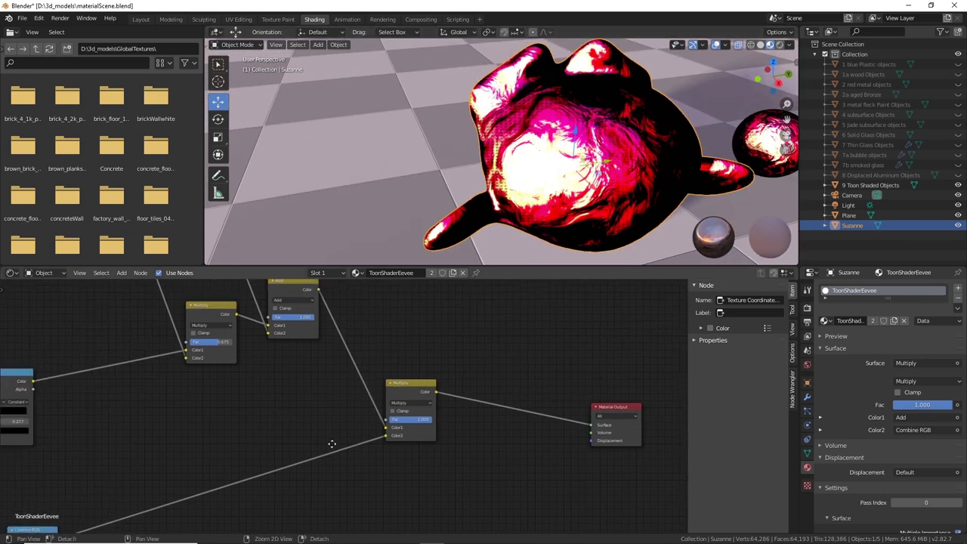
# Nudge the lower Fresnel and its ColorRamp, connect the ramp's color directly to the Material Output surface, and view Suzanne
pyautogui.moveTo(373, 392); pyautogui.dragTo(304, 366, button='middle')
pyautogui.scroll(1, 306, 399)
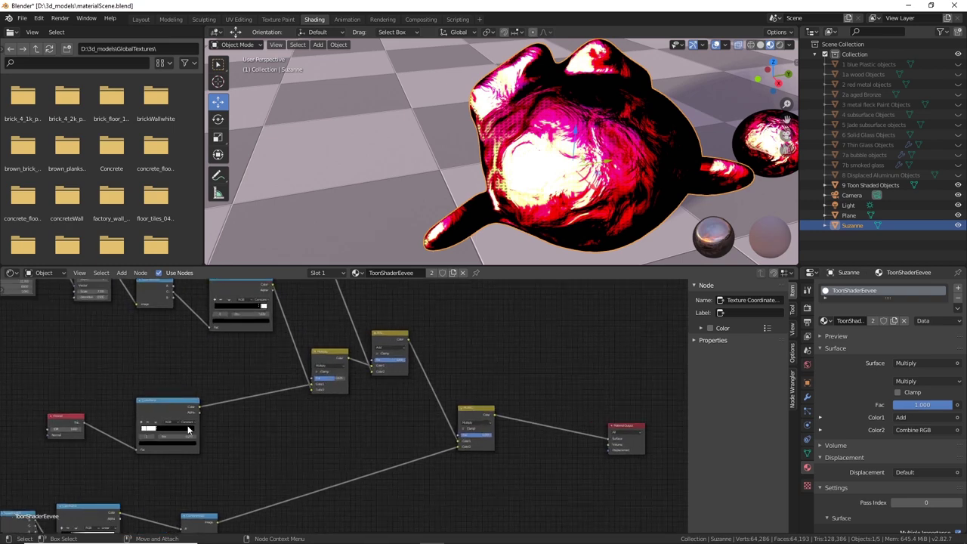
pyautogui.moveTo(61, 421)
pyautogui.mouseDown()
pyautogui.moveTo(55, 403)
pyautogui.moveTo(67, 404)
pyautogui.mouseUp()
pyautogui.moveTo(165, 405); pyautogui.dragTo(326, 431)
pyautogui.moveTo(570, 454); pyautogui.dragTo(616, 444)
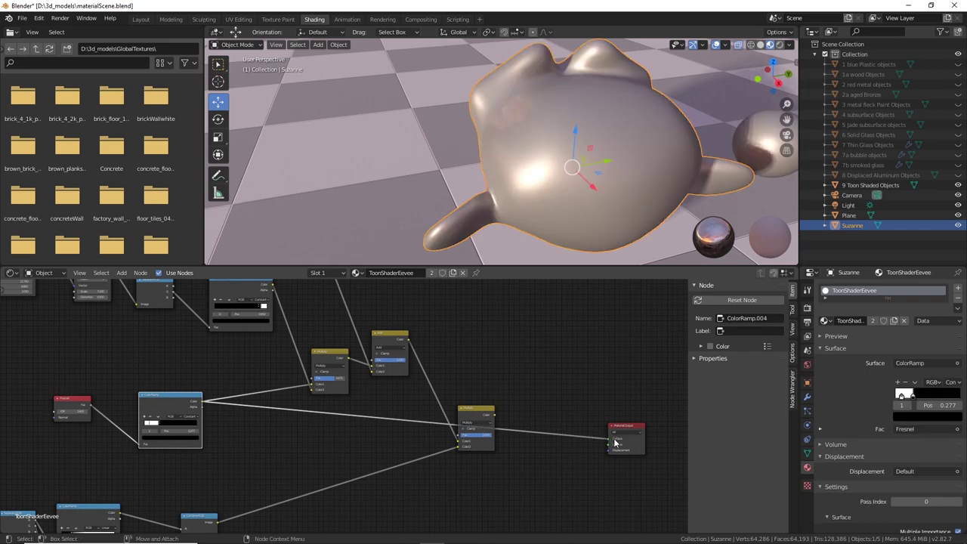
pyautogui.moveTo(630, 119); pyautogui.dragTo(582, 216, button='middle')
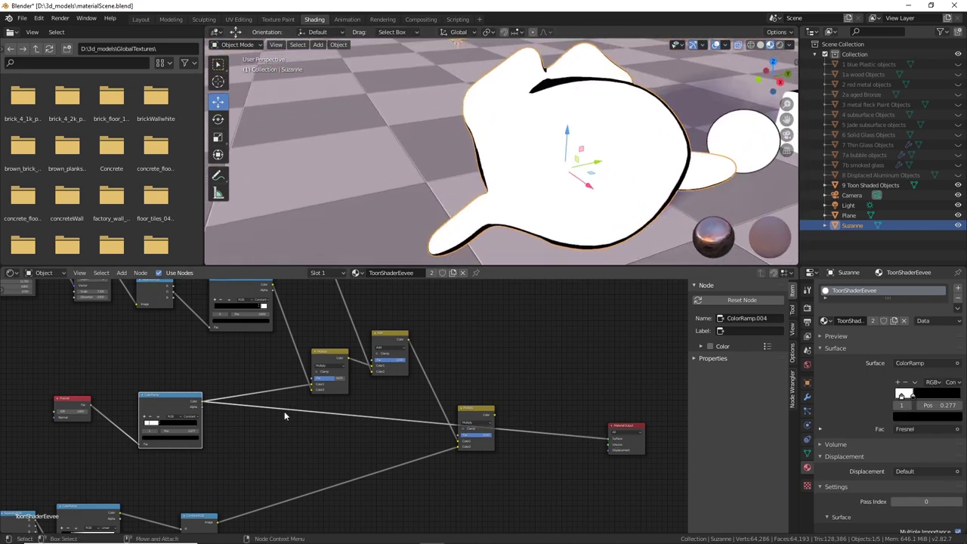
# Connect the upper Fresnel branch's ColorRamp color directly to the Material Output surface and view the rim mask on Suzanne
pyautogui.moveTo(314, 432); pyautogui.dragTo(261, 458, button='middle')
pyautogui.scroll(-2, 261, 458)
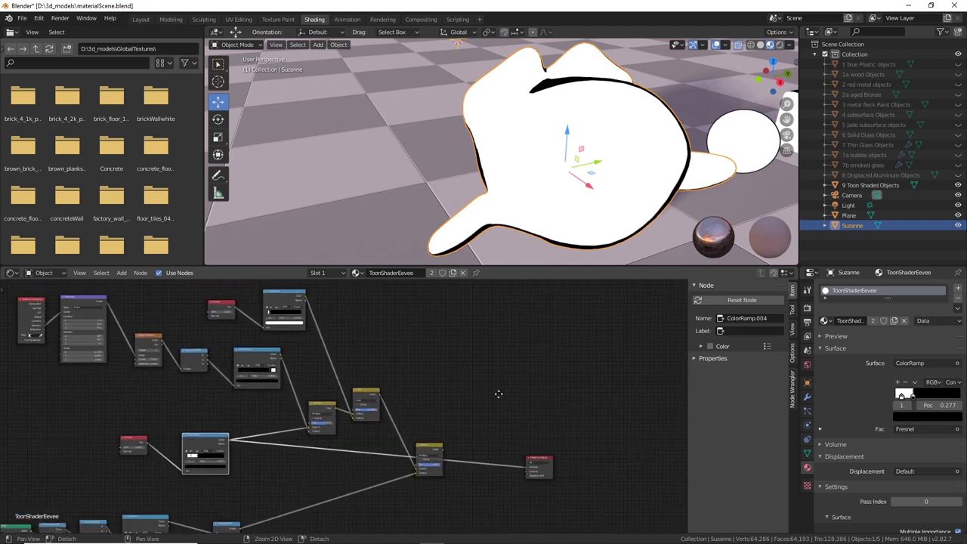
pyautogui.moveTo(346, 395); pyautogui.dragTo(278, 396, button='middle')
pyautogui.moveTo(547, 215); pyautogui.dragTo(439, 261, button='middle')
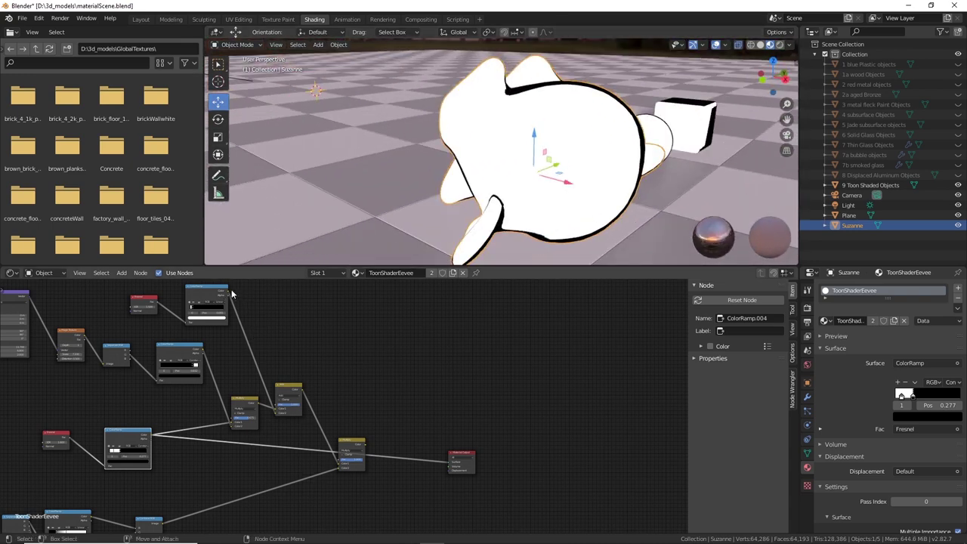
pyautogui.moveTo(228, 293)
pyautogui.mouseDown()
pyautogui.moveTo(306, 326)
pyautogui.moveTo(462, 458)
pyautogui.moveTo(454, 463)
pyautogui.mouseUp()
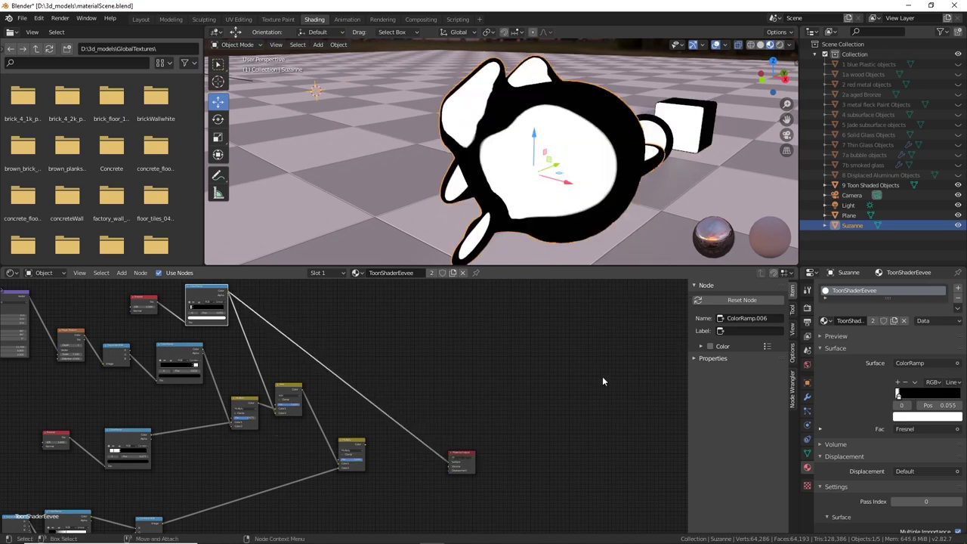
pyautogui.moveTo(559, 226); pyautogui.dragTo(517, 155, button='middle')
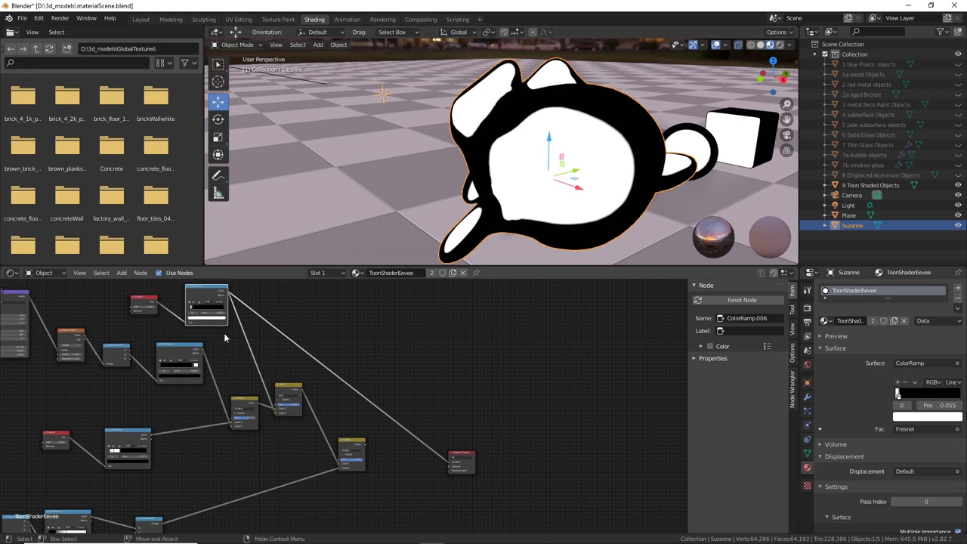
# Restore the last Multiply node's color as the Material Output surface and view all the toon-shaded objects together
pyautogui.click(295, 390)
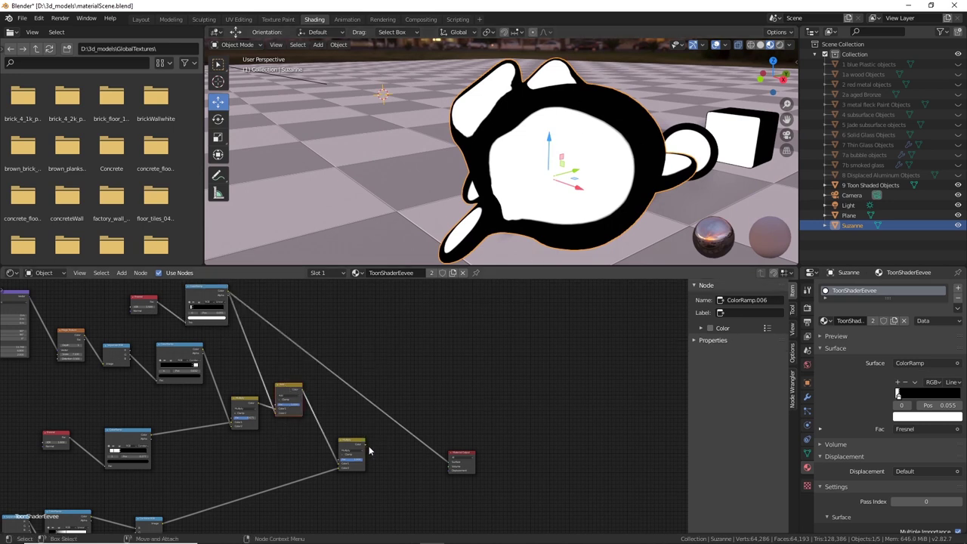
pyautogui.moveTo(455, 465); pyautogui.dragTo(498, 456)
pyautogui.moveTo(367, 449); pyautogui.dragTo(451, 462)
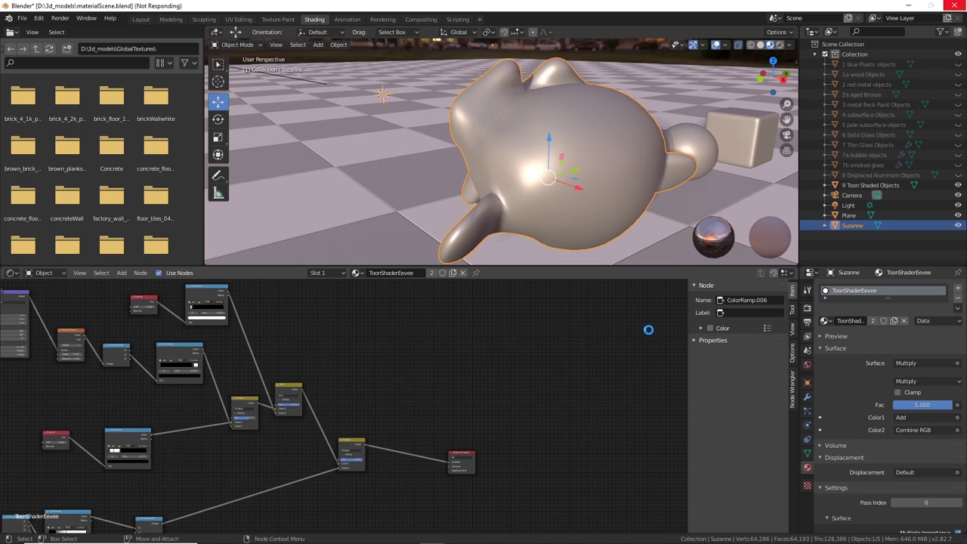
pyautogui.moveTo(597, 144); pyautogui.dragTo(585, 203, button='middle')
pyautogui.scroll(-3, 584, 203)
pyautogui.press('KP_Decimal')
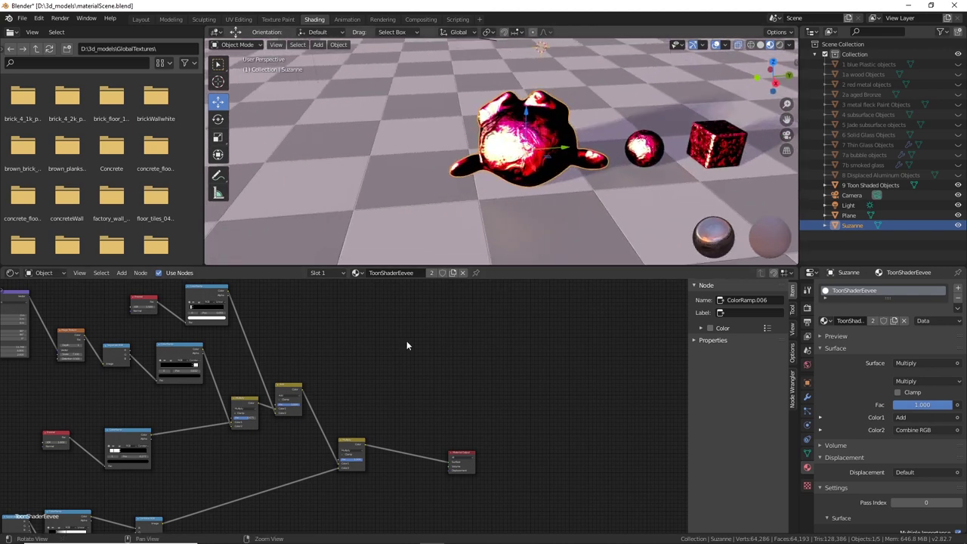
# Select the lower branch's nodes from Texture Coordinate through Principled BSDF and move them away from the Shader to RGB node
pyautogui.scroll(-4, 483, 379)
pyautogui.moveTo(482, 379); pyautogui.dragTo(368, 413, button='middle')
pyautogui.scroll(-2, 254, 459)
pyautogui.moveTo(51, 429); pyautogui.dragTo(246, 519)
pyautogui.moveTo(243, 520); pyautogui.dragTo(246, 523)
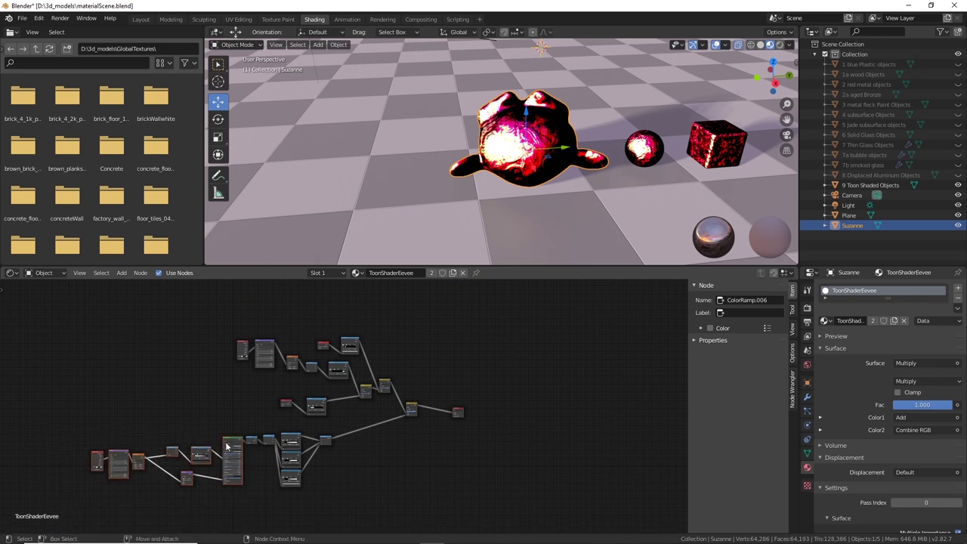
pyautogui.moveTo(232, 446); pyautogui.dragTo(159, 408)
# Place the Shader to RGB node between Principled BSDF and Separate RGB, and inspect Suzanne's shading up close
pyautogui.scroll(3, 159, 409)
pyautogui.moveTo(223, 429); pyautogui.dragTo(430, 398, button='middle')
pyautogui.moveTo(436, 407); pyautogui.dragTo(406, 388)
pyautogui.moveTo(461, 406); pyautogui.dragTo(358, 369)
pyautogui.scroll(6, 529, 208)
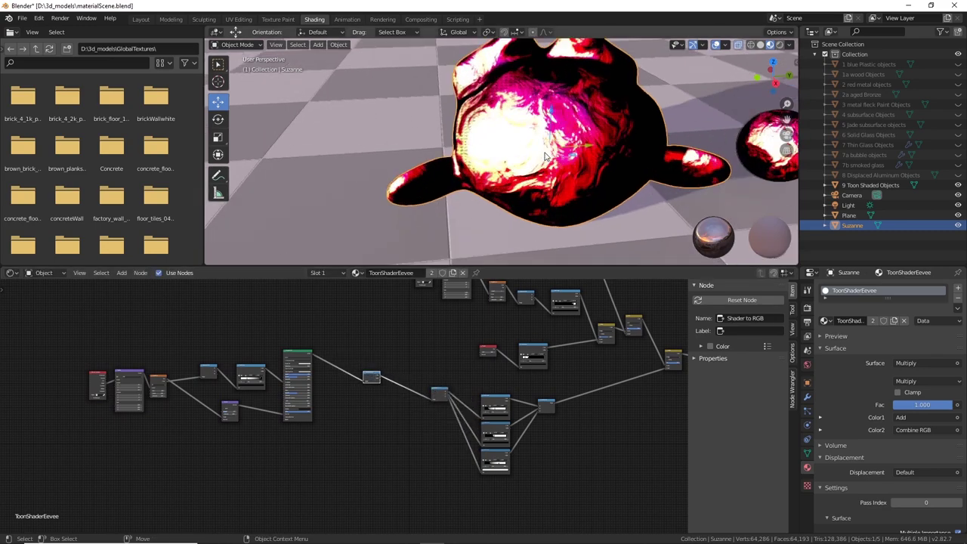
pyautogui.moveTo(546, 164); pyautogui.dragTo(627, 170, button='middle')
pyautogui.moveTo(528, 151); pyautogui.dragTo(423, 159, button='middle')
pyautogui.scroll(4, 461, 393)
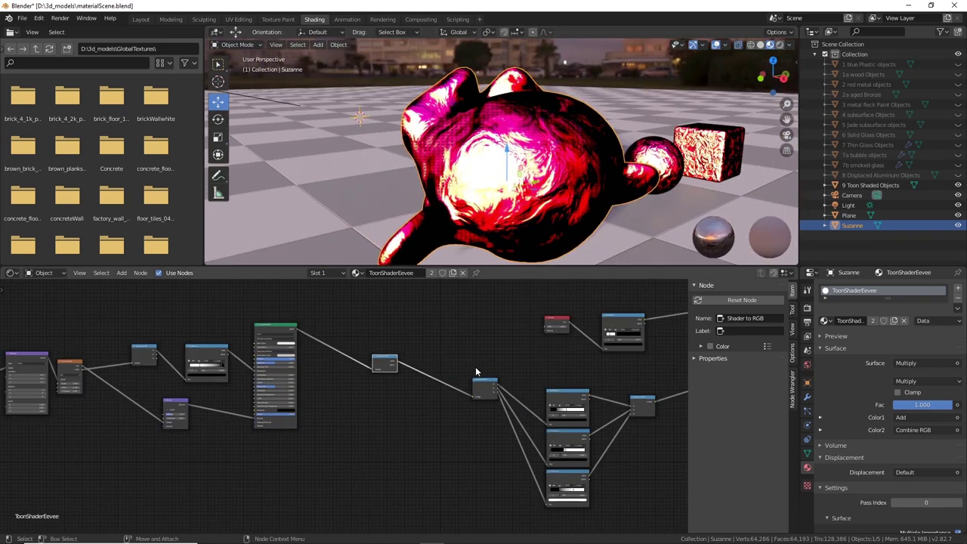
# Adjust the spacing of the Principled BSDF and Shader to RGB nodes so they sit closer together
pyautogui.moveTo(305, 306); pyautogui.dragTo(182, 300, button='middle')
pyautogui.scroll(2, 437, 369)
pyautogui.moveTo(446, 368); pyautogui.dragTo(441, 345)
pyautogui.moveTo(65, 338); pyautogui.dragTo(292, 406, button='middle')
pyautogui.moveTo(105, 306); pyautogui.dragTo(139, 306)
pyautogui.moveTo(299, 368); pyautogui.dragTo(294, 356)
pyautogui.moveTo(517, 408); pyautogui.dragTo(413, 340, button='middle')
pyautogui.scroll(-2, 412, 340)
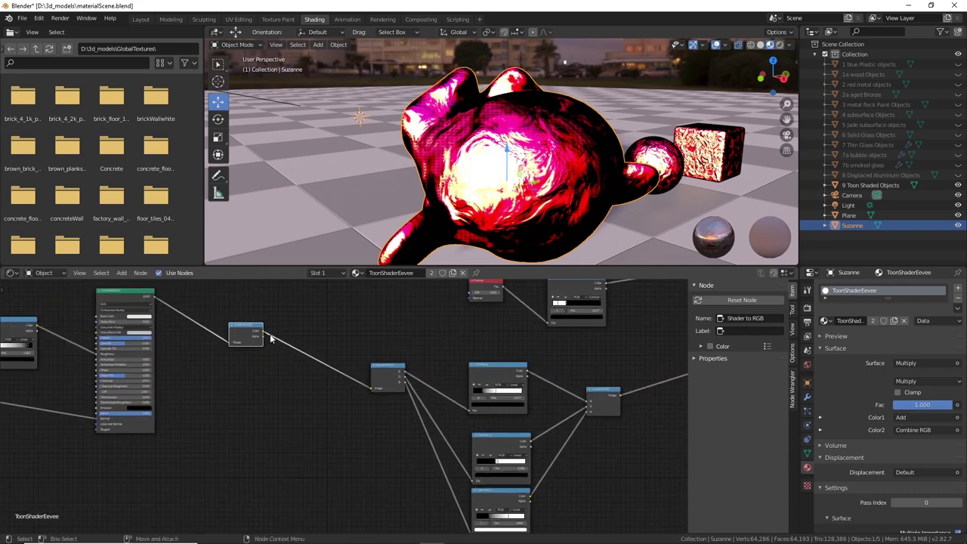
# Connect the Shader to RGB color directly to the Material Output surface and inspect the result on Suzanne from several angles
pyautogui.moveTo(335, 333); pyautogui.dragTo(246, 377, button='middle')
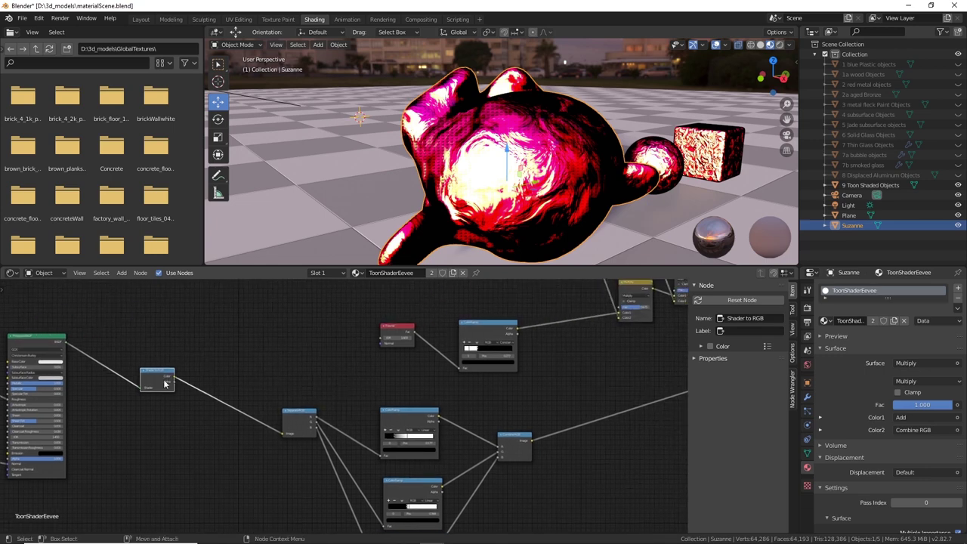
pyautogui.moveTo(174, 377); pyautogui.dragTo(271, 356)
pyautogui.scroll(-2, 272, 356)
pyautogui.moveTo(393, 369); pyautogui.dragTo(272, 337, button='middle')
pyautogui.moveTo(119, 361); pyautogui.dragTo(575, 348)
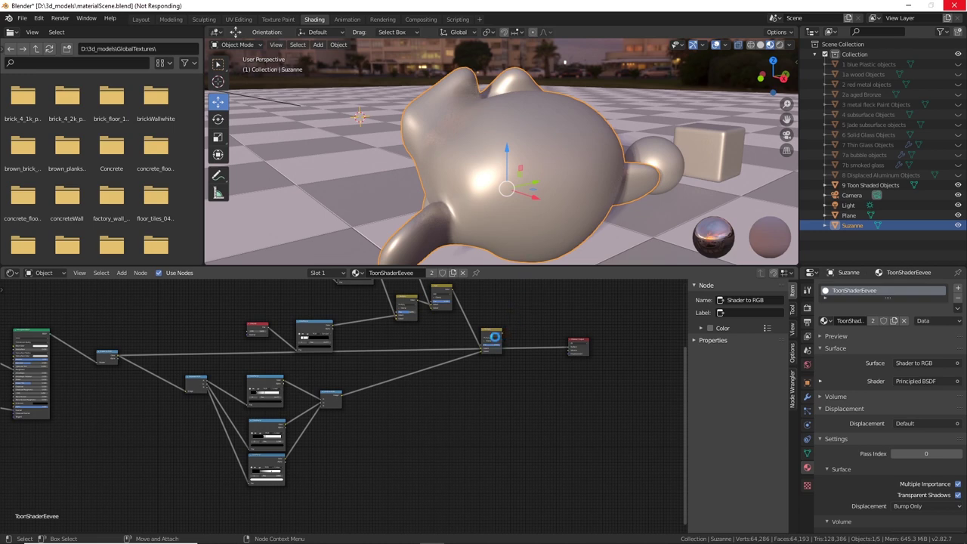
pyautogui.moveTo(555, 230); pyautogui.dragTo(574, 218, button='middle')
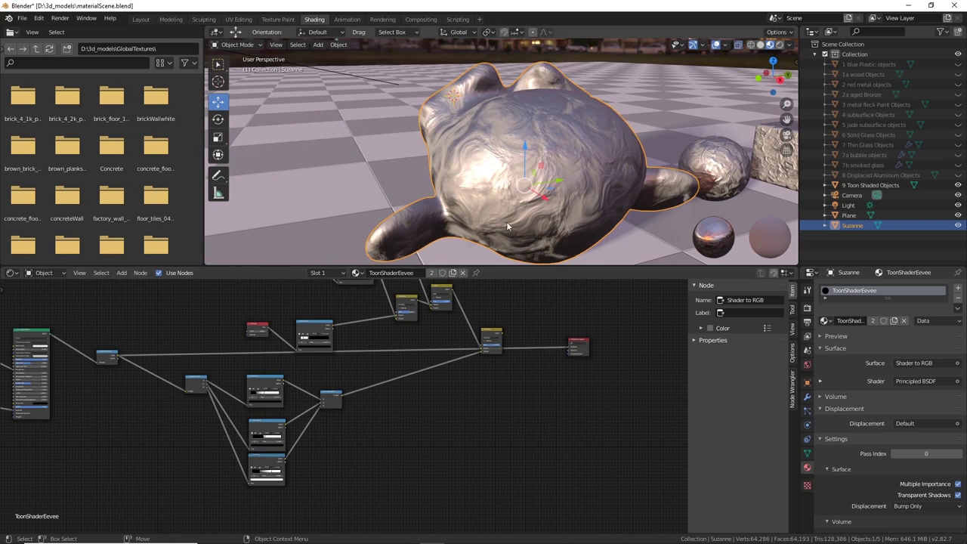
pyautogui.moveTo(519, 191); pyautogui.dragTo(423, 249, button='middle')
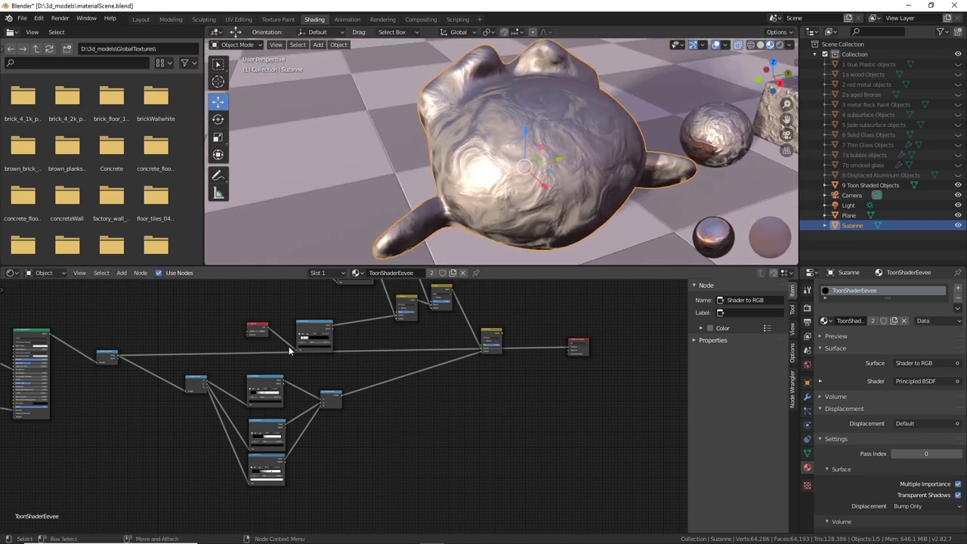
# Move the Separate RGB node slightly closer to the Shader to RGB node
pyautogui.moveTo(202, 369); pyautogui.dragTo(237, 355, button='middle')
pyautogui.moveTo(208, 379); pyautogui.dragTo(185, 370)
pyautogui.scroll(1, 189, 375)
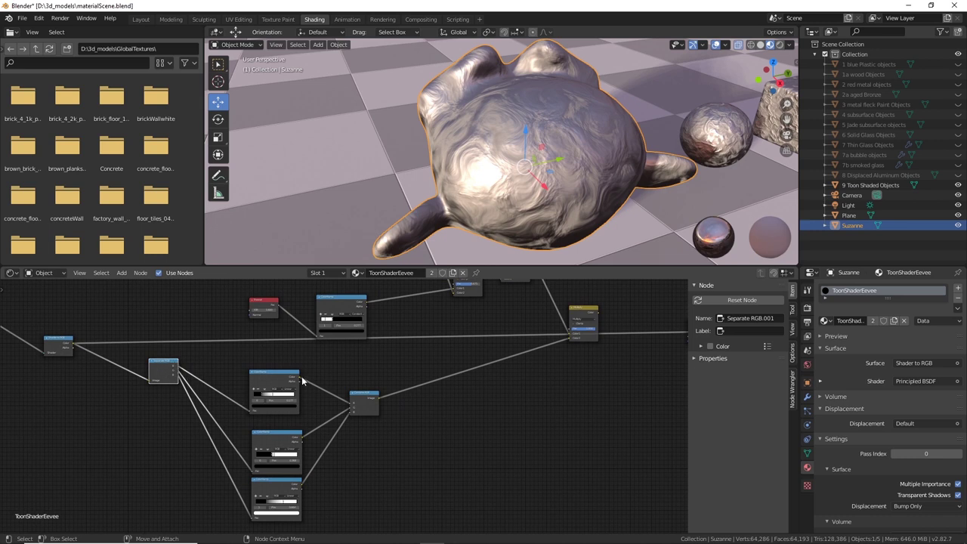
# Connect the red channel's ColorRamp color directly to the Material Output surface and orbit Suzanne to view it
pyautogui.moveTo(356, 385); pyautogui.dragTo(153, 391, button='middle')
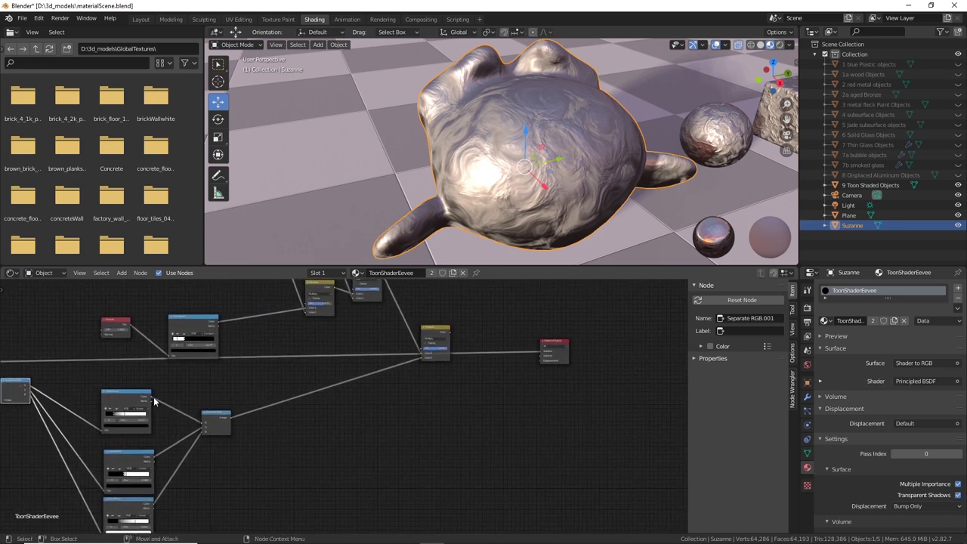
pyautogui.click(132, 395)
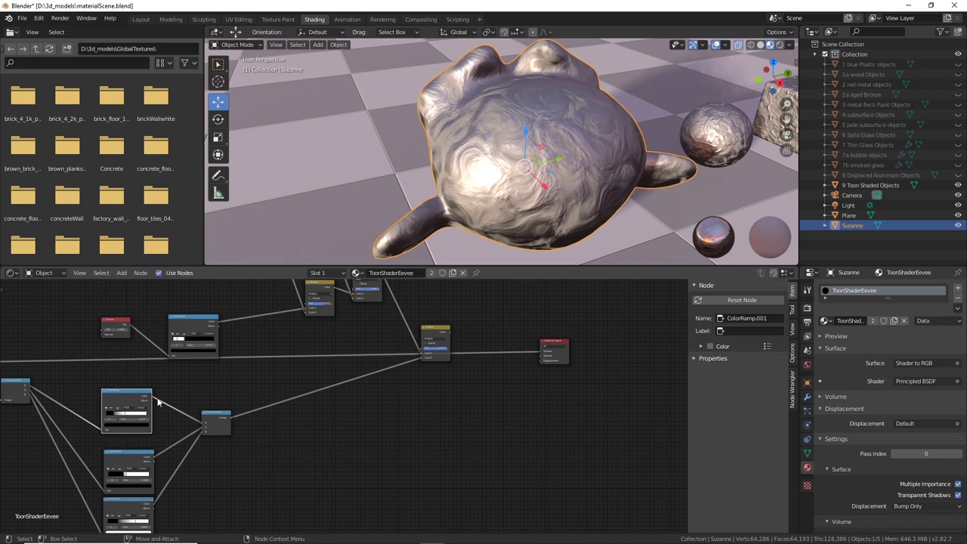
pyautogui.moveTo(152, 396); pyautogui.dragTo(540, 352)
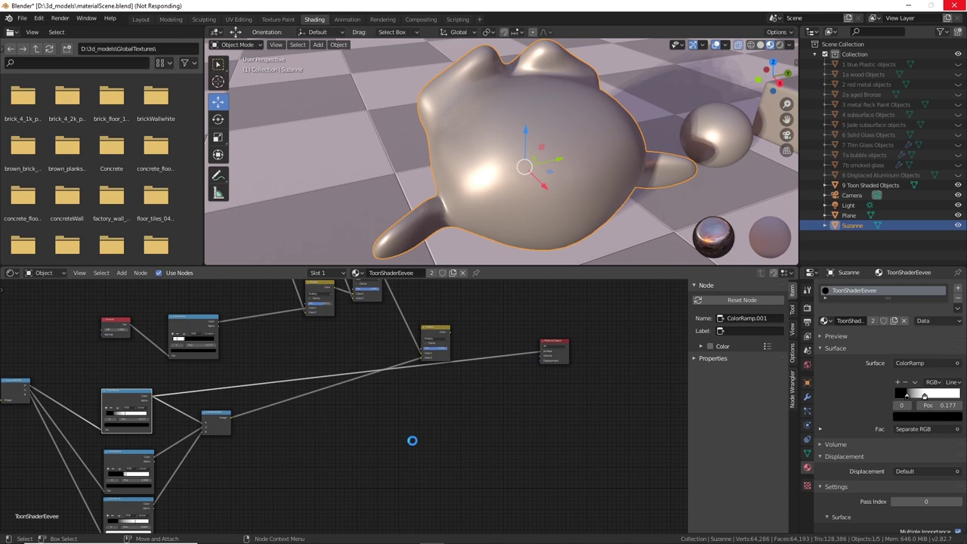
pyautogui.moveTo(453, 158)
pyautogui.mouseDown(button='middle')
pyautogui.moveTo(435, 215)
pyautogui.moveTo(448, 191)
pyautogui.moveTo(398, 185)
pyautogui.moveTo(369, 217)
pyautogui.moveTo(518, 191)
pyautogui.moveTo(464, 185)
pyautogui.moveTo(401, 197)
pyautogui.moveTo(411, 214)
pyautogui.moveTo(450, 155)
pyautogui.mouseUp(button='middle')
# Connect the green channel's ColorRamp color directly to the Material Output surface and view the mask on Suzanne
pyautogui.moveTo(148, 469); pyautogui.dragTo(248, 388, button='middle')
pyautogui.scroll(-2, 248, 388)
pyautogui.moveTo(203, 431); pyautogui.dragTo(185, 445, button='middle')
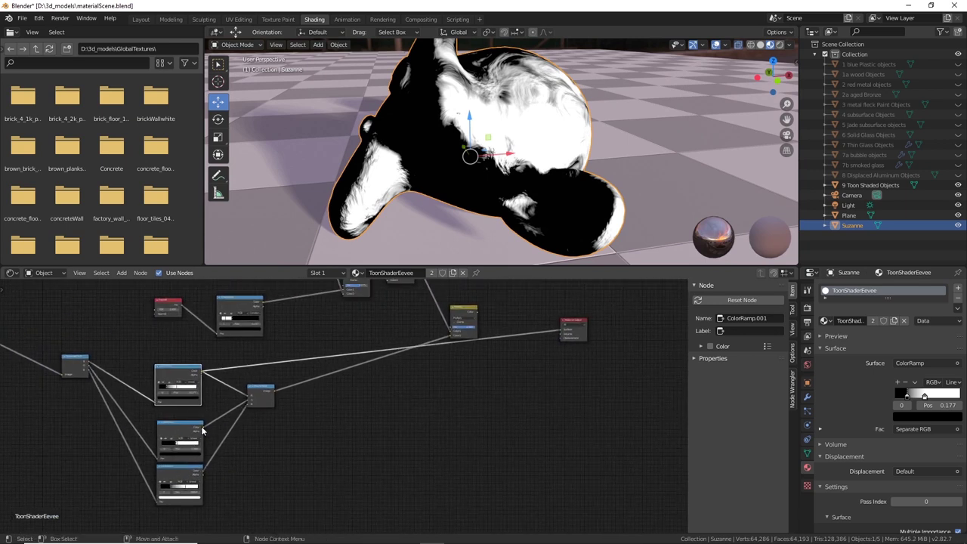
pyautogui.moveTo(202, 427)
pyautogui.mouseDown()
pyautogui.moveTo(467, 364)
pyautogui.moveTo(487, 346)
pyautogui.moveTo(553, 333)
pyautogui.moveTo(560, 340)
pyautogui.mouseUp()
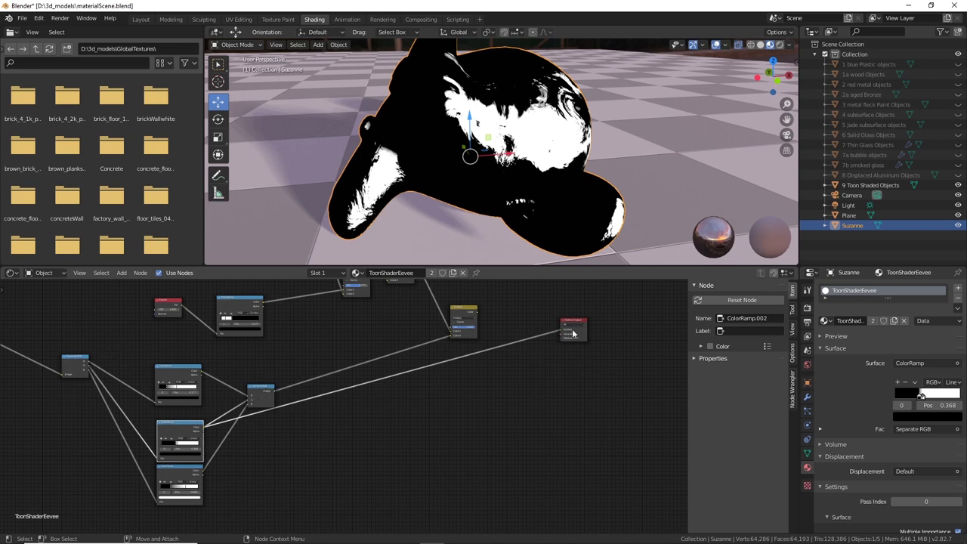
# Connect the Combine RGB image output directly to the Material Output surface and view the recombined colors on Suzanne
pyautogui.click(276, 393)
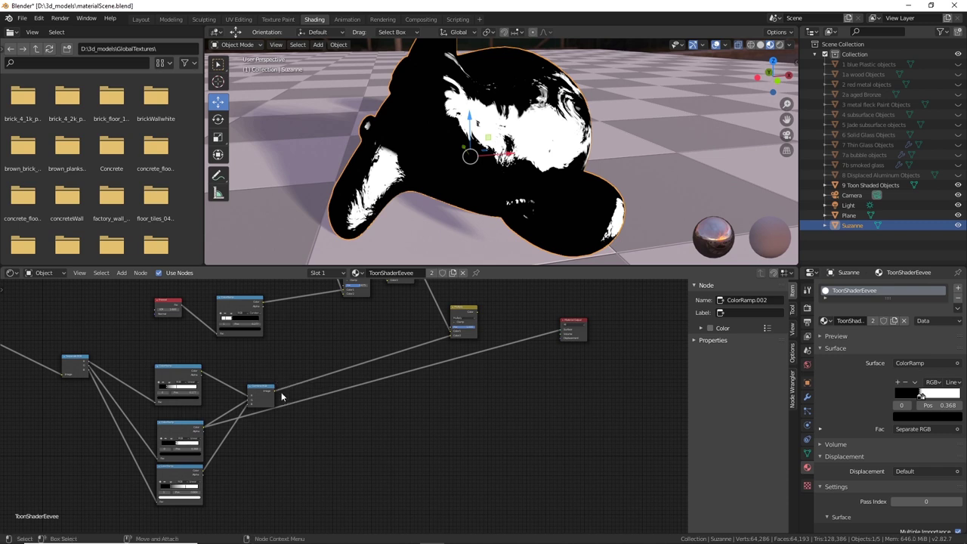
pyautogui.moveTo(274, 394); pyautogui.dragTo(560, 329)
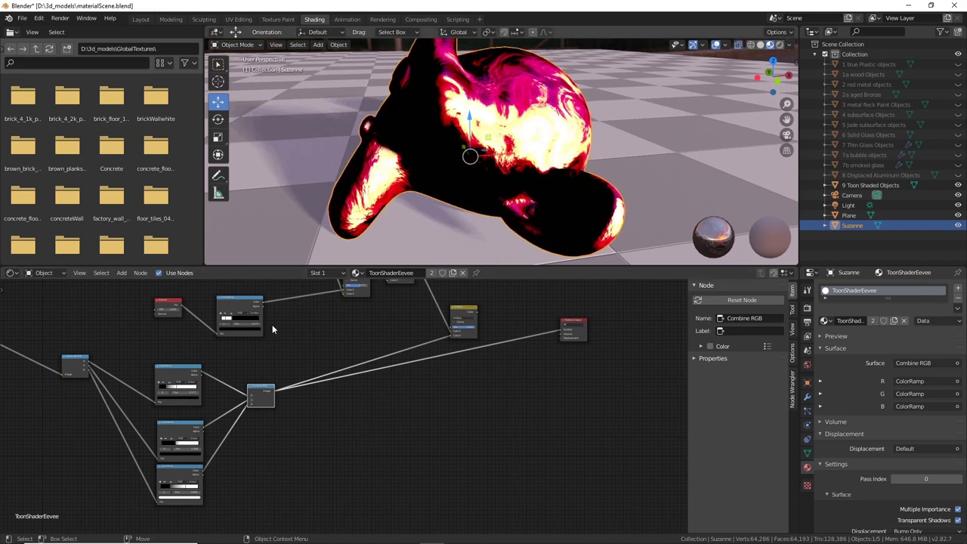
pyautogui.moveTo(162, 418); pyautogui.dragTo(209, 402, button='middle')
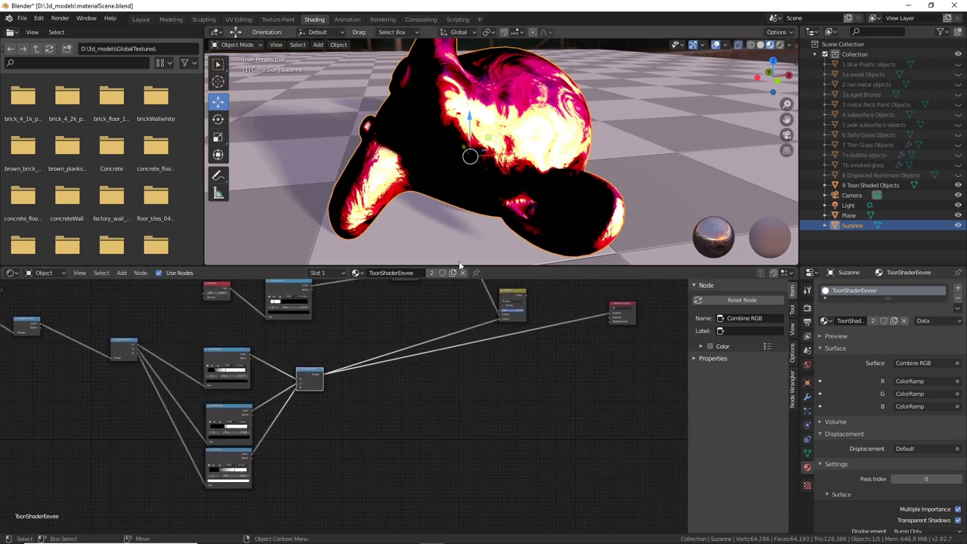
pyautogui.scroll(1, 325, 369)
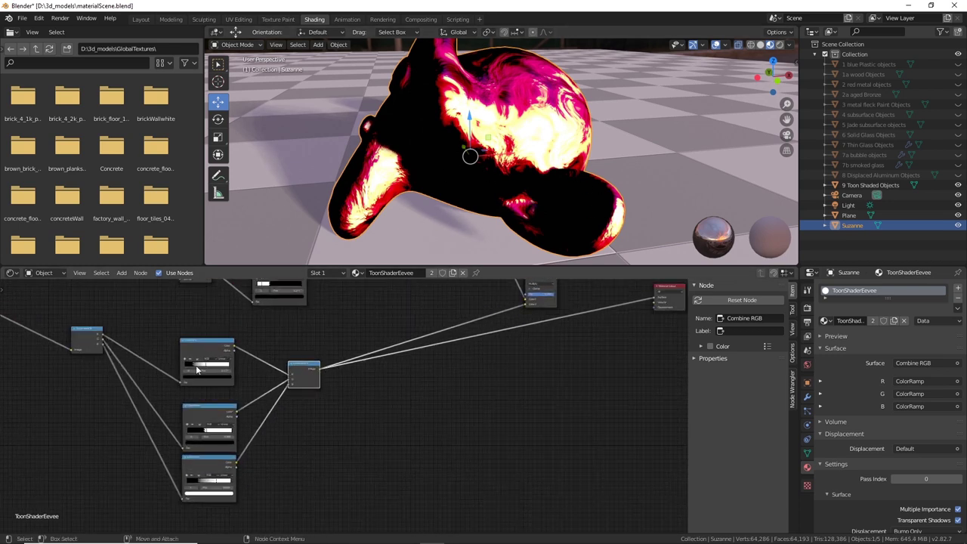
# Disconnect Combine RGB's G input, restore it, and disconnect the B and R inputs to compare the channels on Suzanne
pyautogui.moveTo(214, 341); pyautogui.dragTo(214, 339)
pyautogui.moveTo(288, 377); pyautogui.dragTo(274, 385)
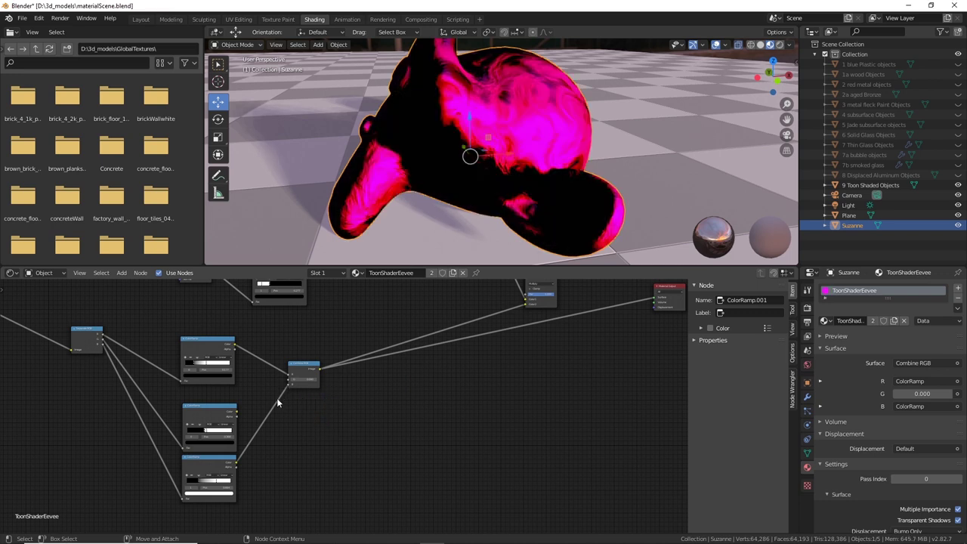
pyautogui.moveTo(237, 412); pyautogui.dragTo(306, 418)
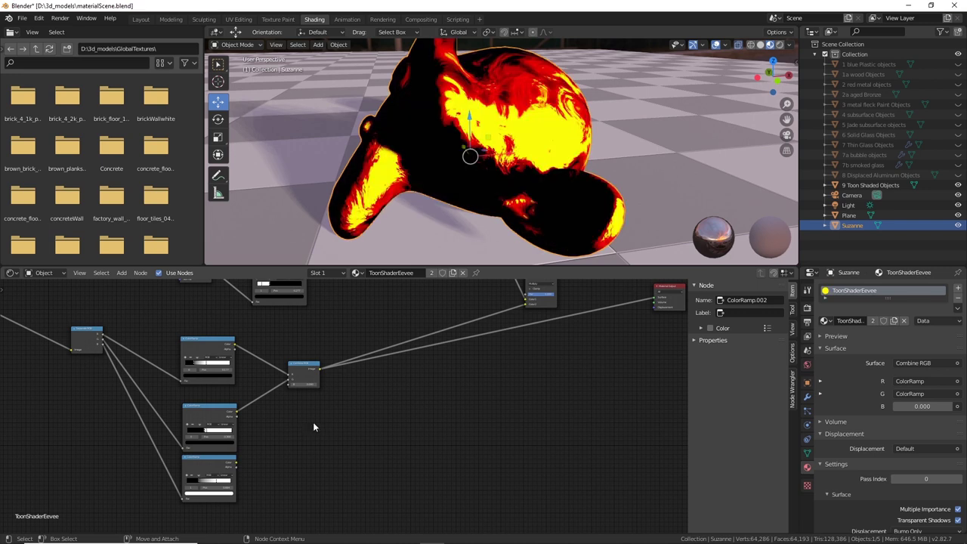
pyautogui.click(289, 376)
pyautogui.moveTo(289, 370)
pyautogui.mouseDown()
pyautogui.moveTo(257, 355)
pyautogui.moveTo(278, 374)
pyautogui.mouseUp()
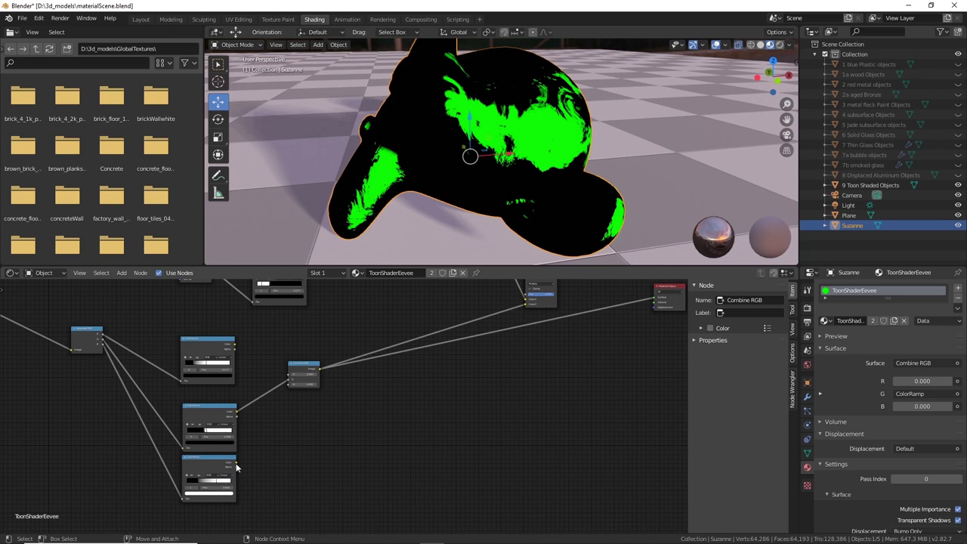
# Reconnect the blue channel's ColorRamp to Combine RGB's B input and set the green channel's ColorRamp interpolation to Constant
pyautogui.moveTo(235, 462); pyautogui.dragTo(288, 385)
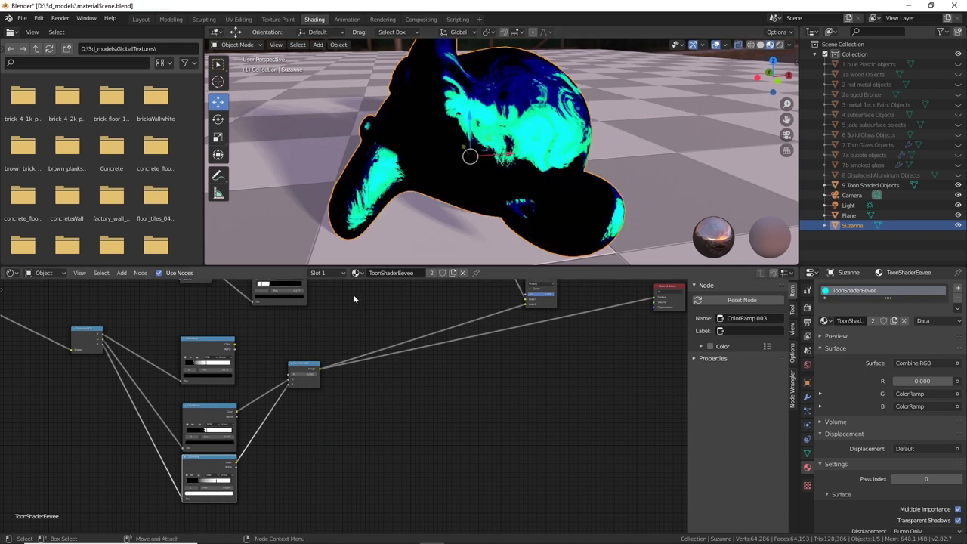
pyautogui.scroll(5, 415, 411)
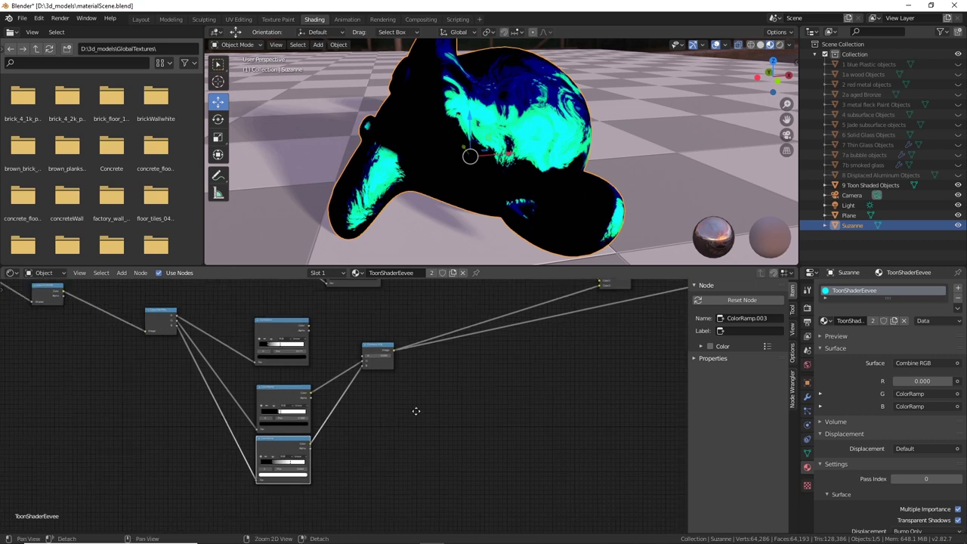
pyautogui.moveTo(379, 435); pyautogui.dragTo(572, 454, button='middle')
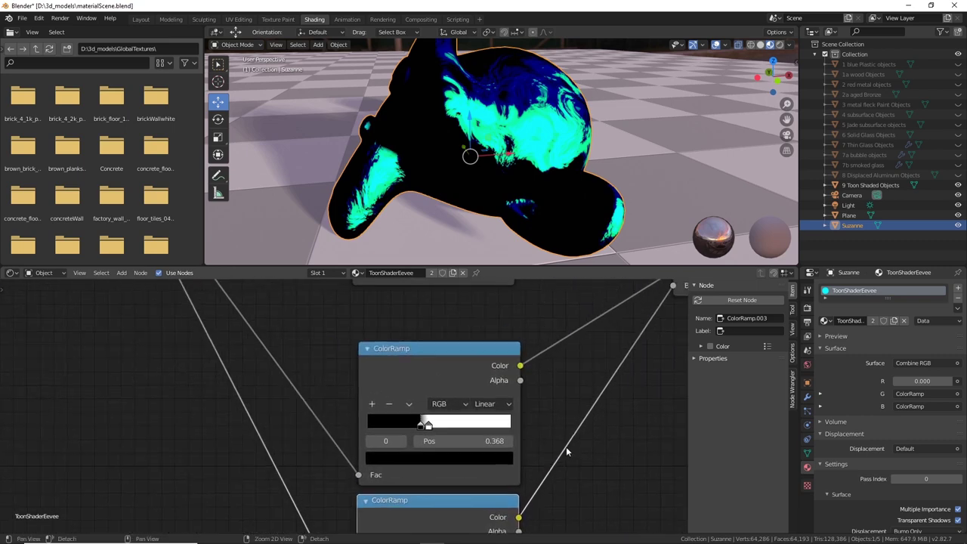
pyautogui.scroll(-2, 444, 421)
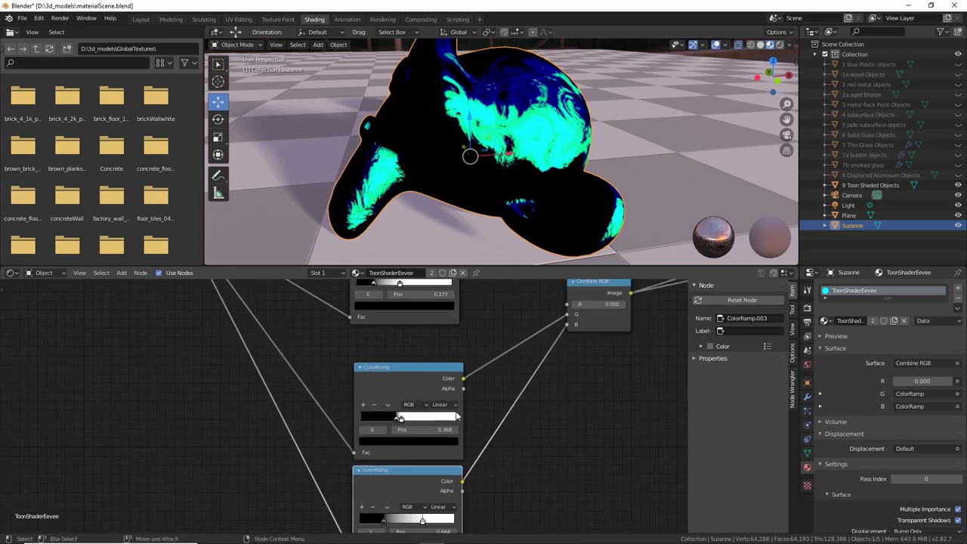
pyautogui.click(452, 405)
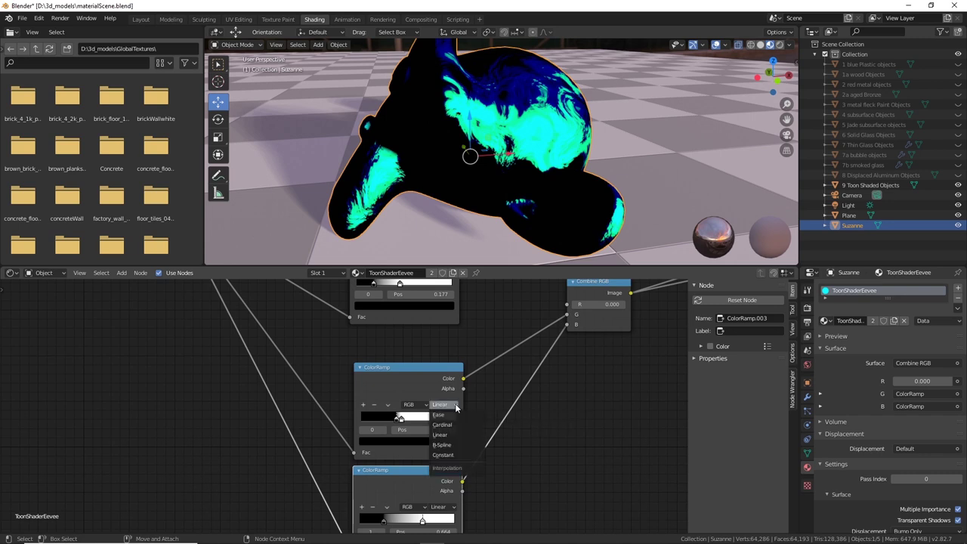
pyautogui.click(450, 455)
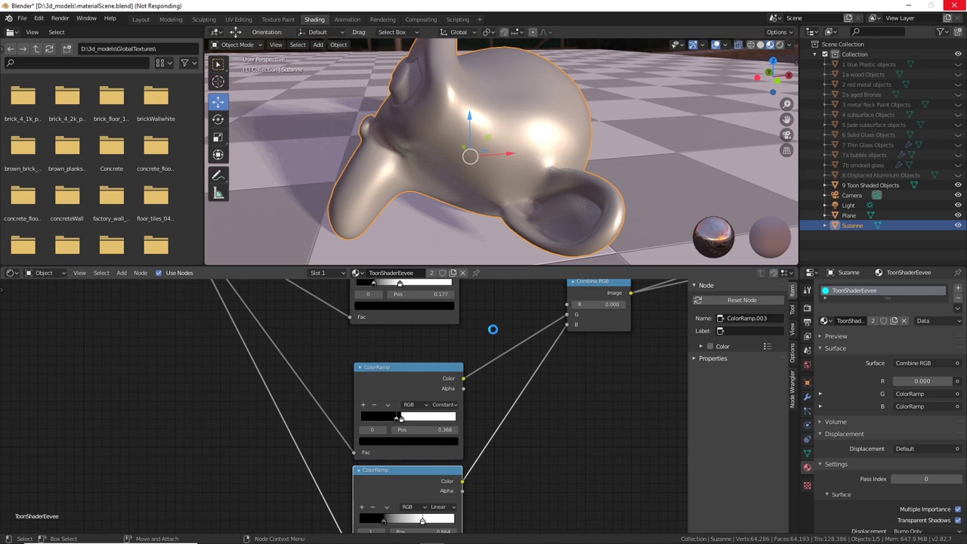
# Switch the scene's render engine to Eevee
pyautogui.click(807, 307)
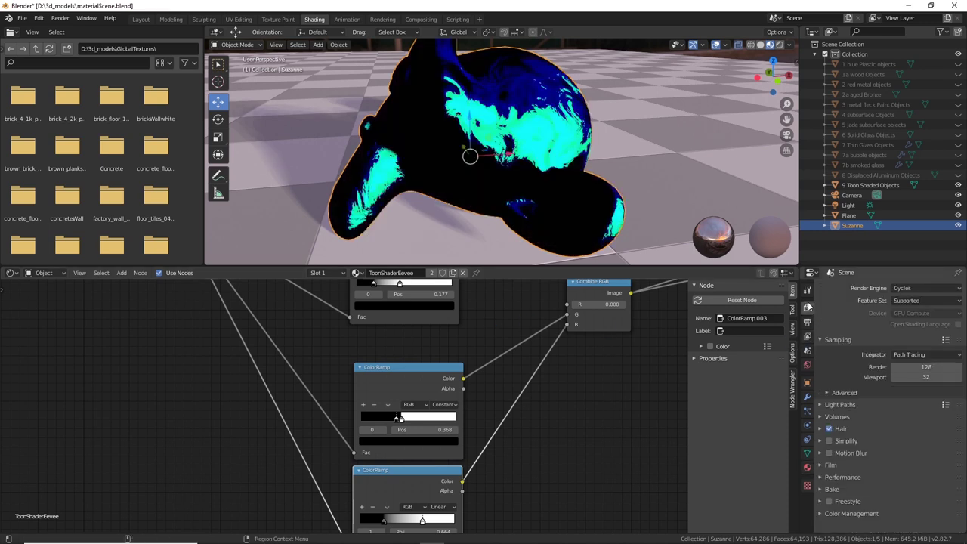
pyautogui.click(926, 288)
pyautogui.click(910, 301)
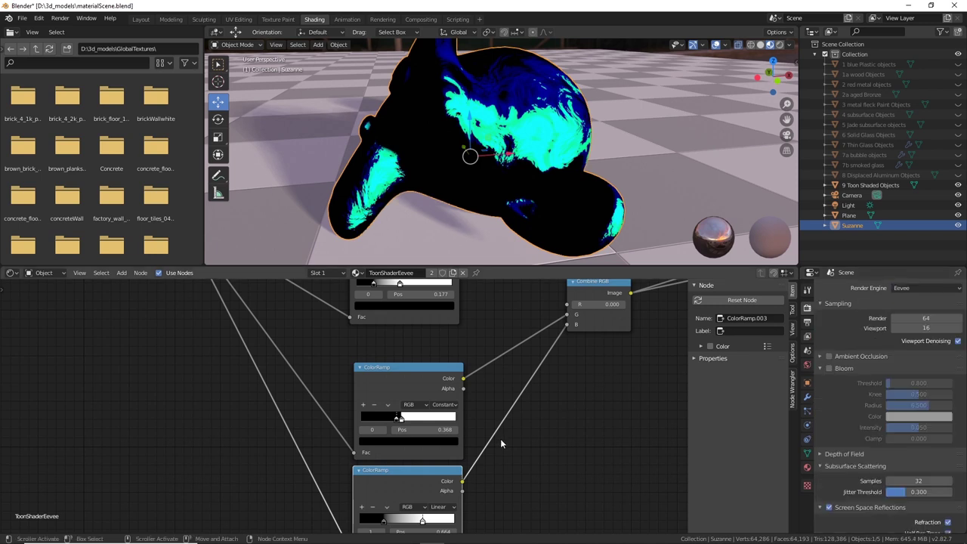
# Set the interpolation of the blue and red channels' ColorRamps to Constant
pyautogui.moveTo(527, 465); pyautogui.dragTo(498, 423, button='middle')
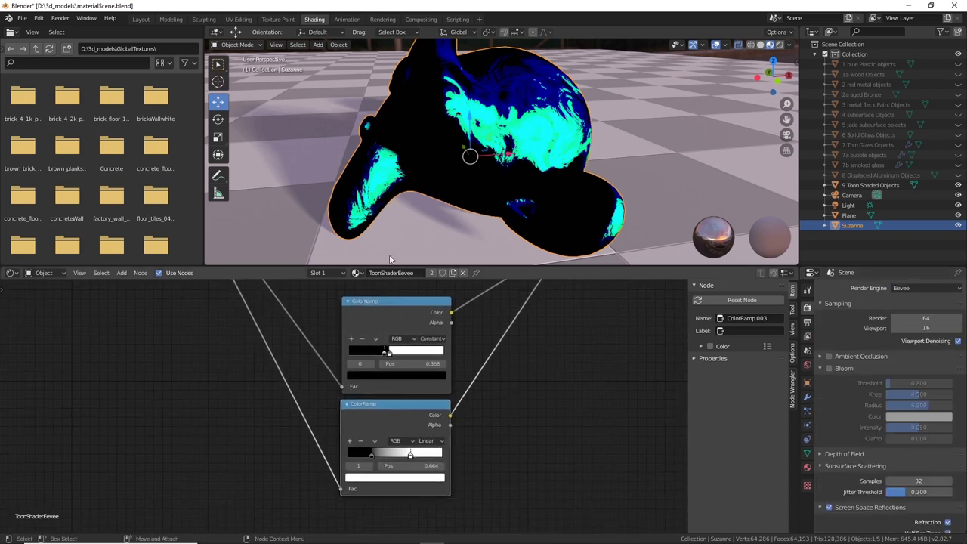
pyautogui.click(428, 442)
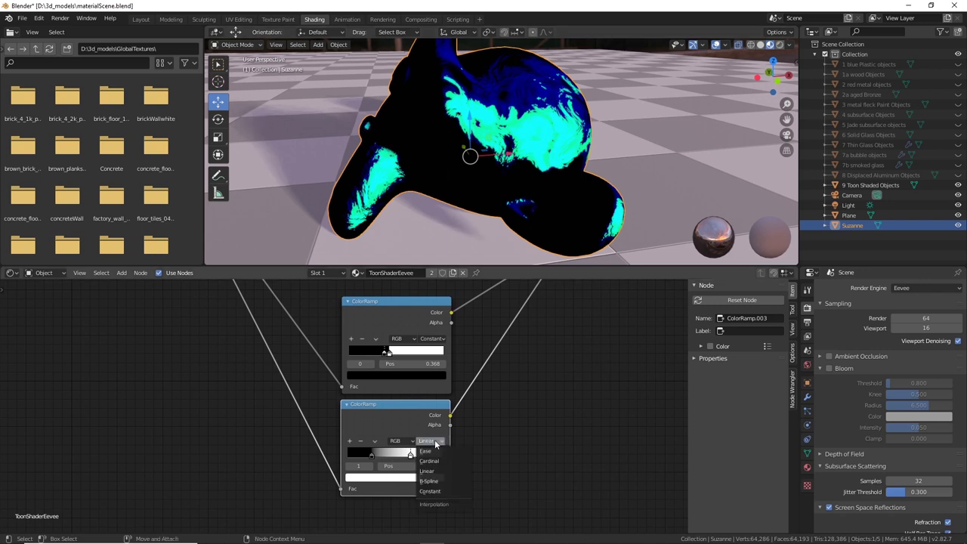
pyautogui.click(439, 492)
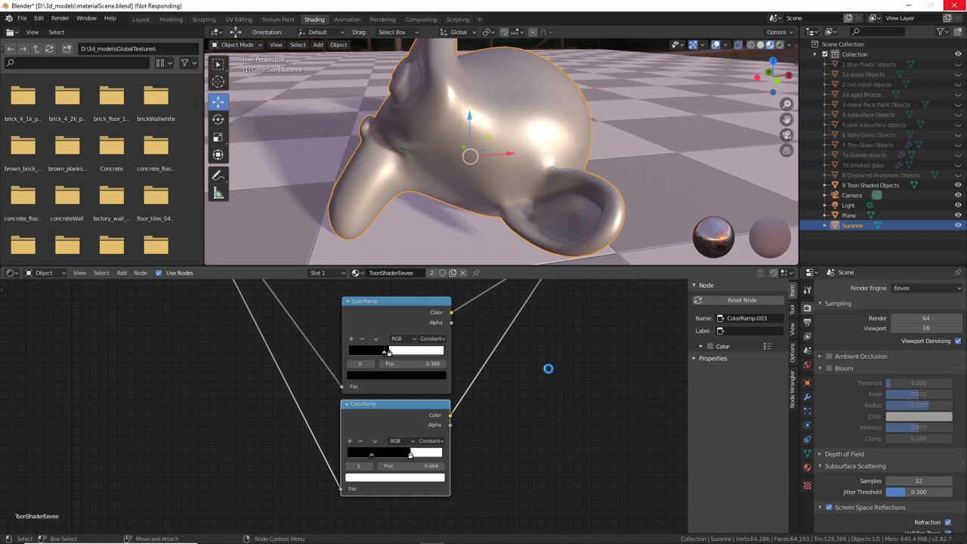
pyautogui.moveTo(552, 345); pyautogui.dragTo(563, 500, button='middle')
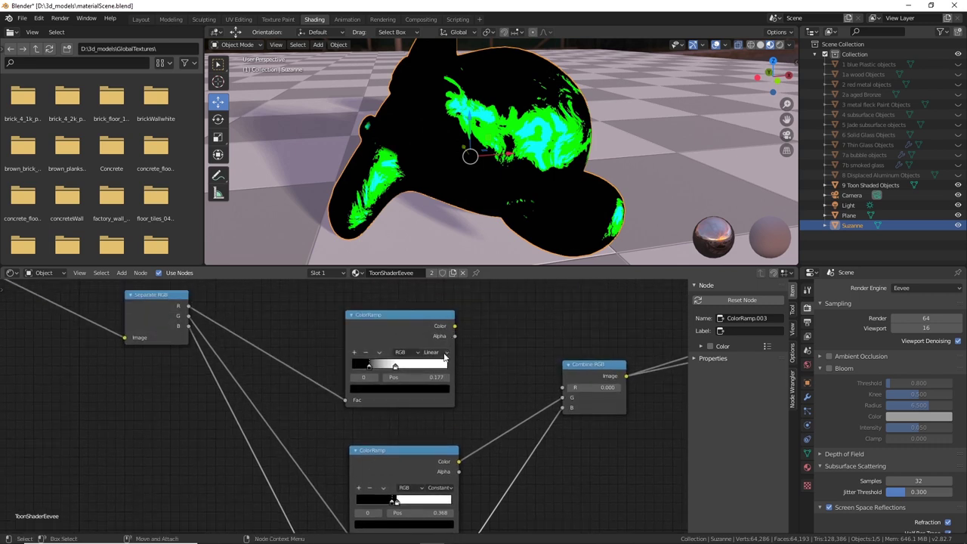
pyautogui.click(436, 352)
pyautogui.click(442, 402)
# Disconnect Combine RGB's G and B inputs and lighten the red ColorRamp's black stop to dark grey
pyautogui.moveTo(563, 397); pyautogui.dragTo(534, 419)
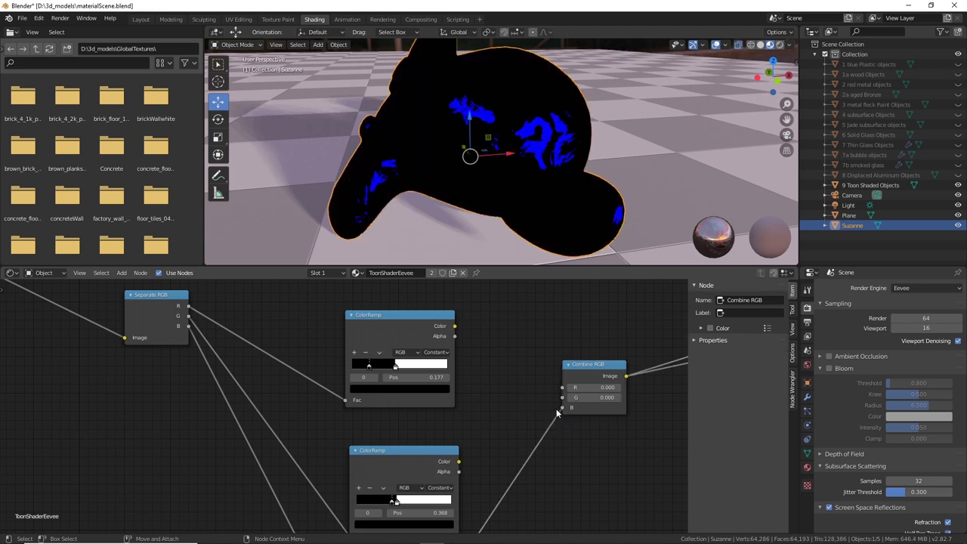
pyautogui.moveTo(562, 407); pyautogui.dragTo(390, 377)
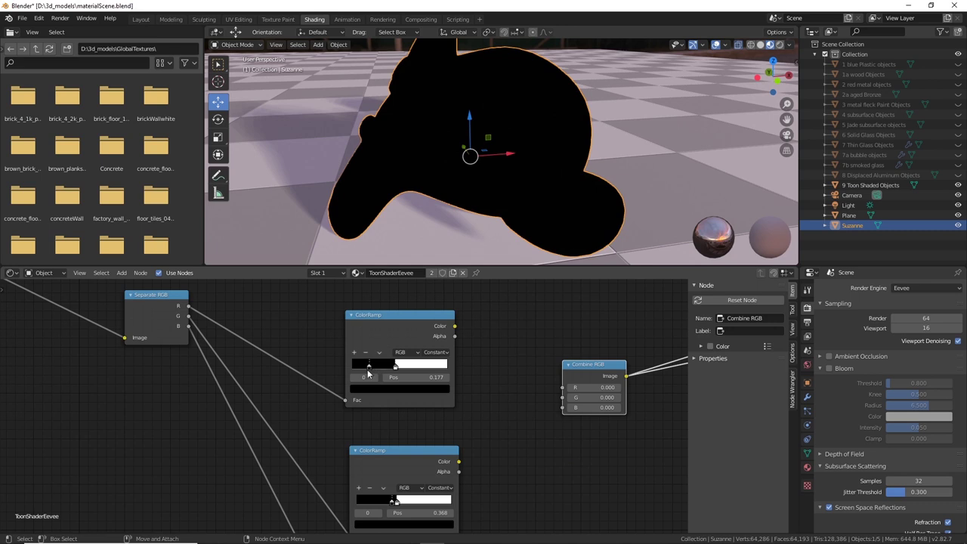
pyautogui.click(370, 389)
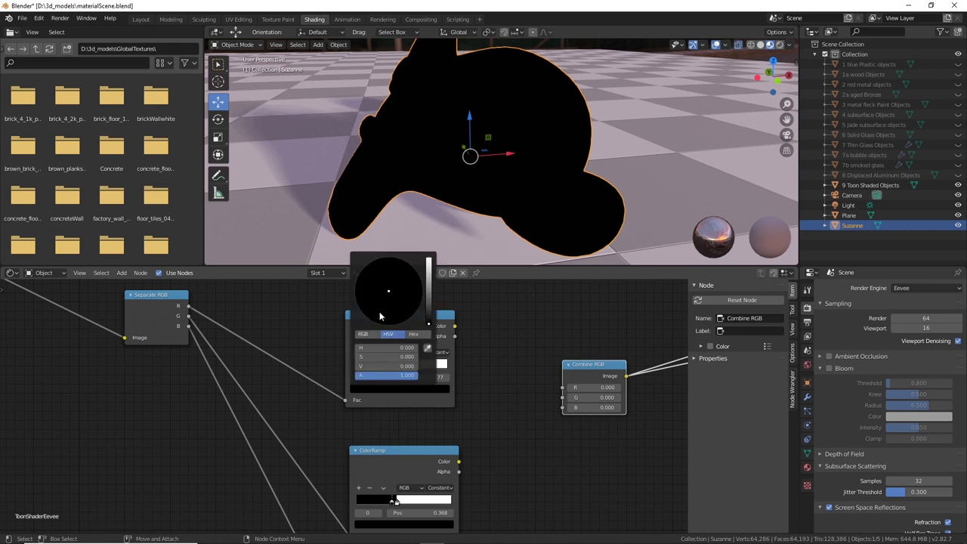
pyautogui.click(429, 303)
pyautogui.moveTo(429, 303); pyautogui.dragTo(429, 317)
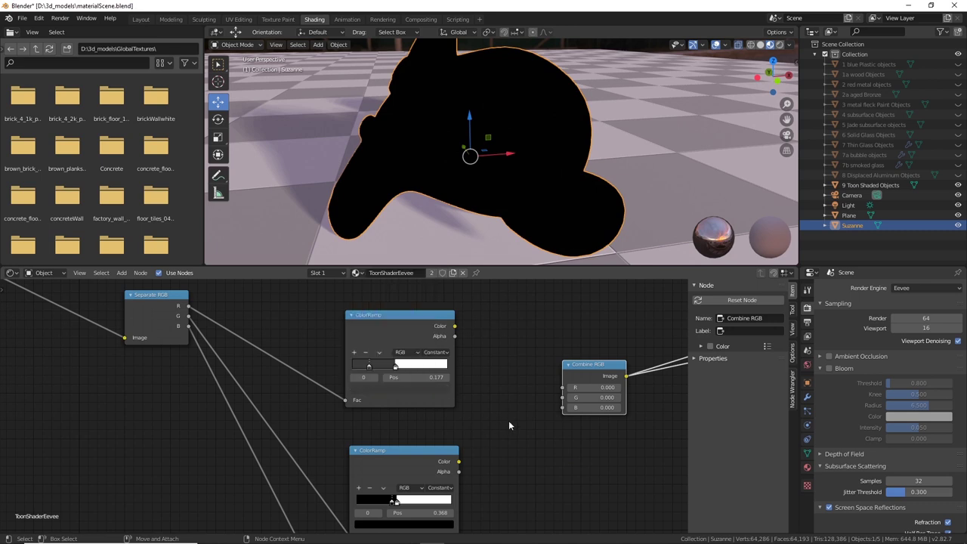
# Lighten the black stop of the green channel's ColorRamp to a medium grey
pyautogui.moveTo(499, 428); pyautogui.dragTo(512, 323, button='middle')
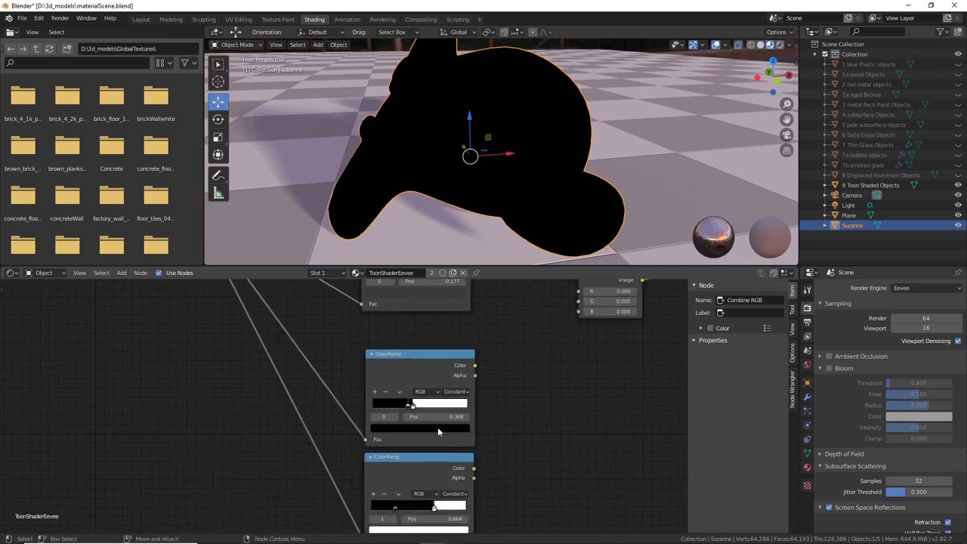
pyautogui.click(437, 427)
pyautogui.click(449, 347)
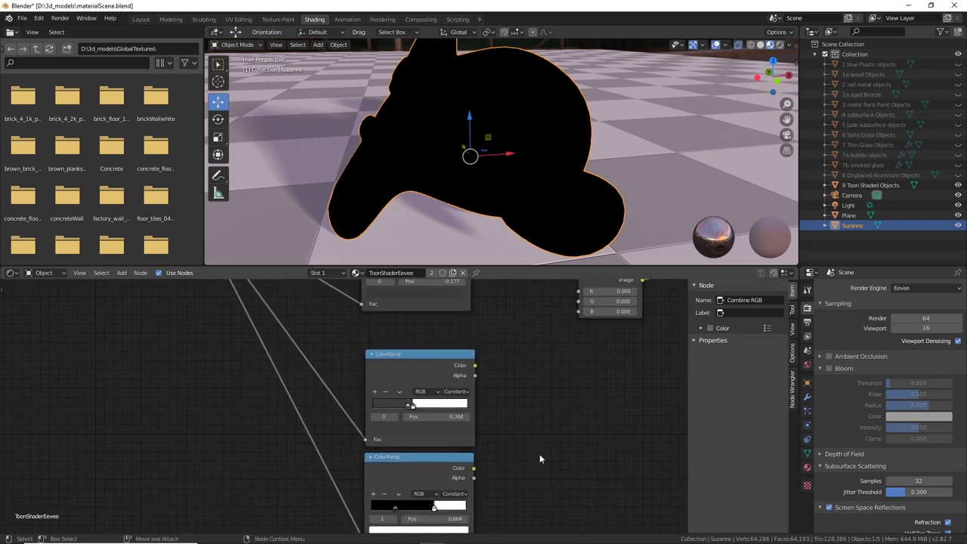
pyautogui.rightClick(406, 407)
pyautogui.click(430, 428)
pyautogui.click(452, 342)
# Lighten the black stop of the blue channel's ColorRamp to grey
pyautogui.moveTo(436, 533); pyautogui.dragTo(446, 429, button='middle')
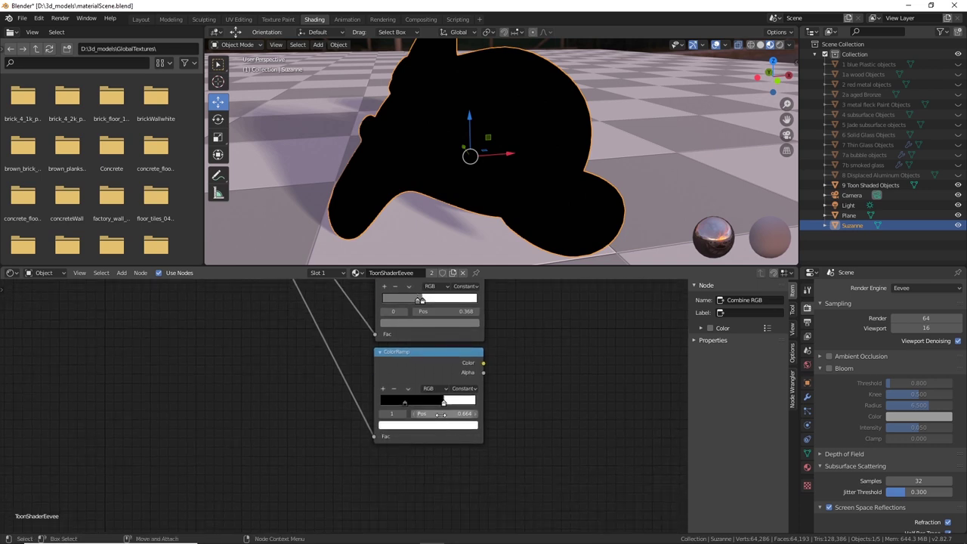
pyautogui.click(404, 404)
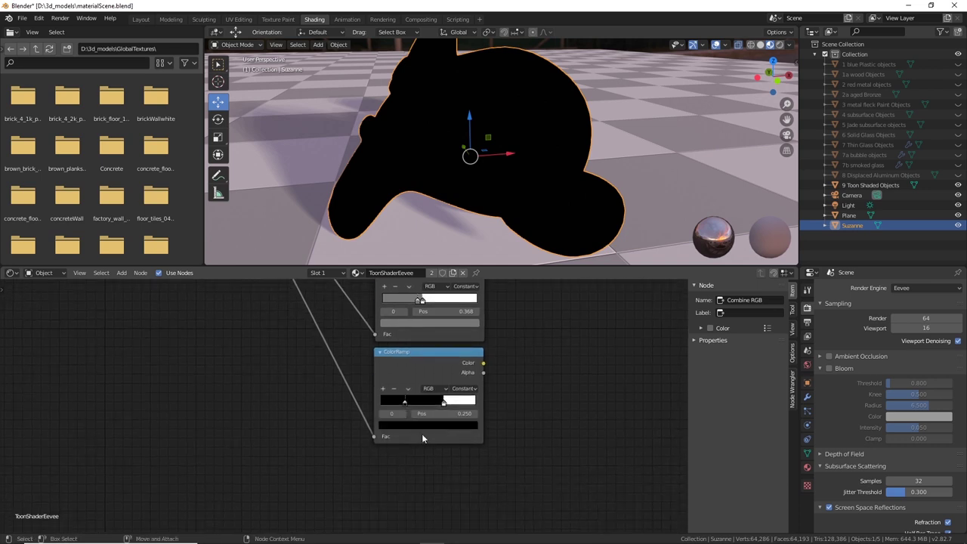
pyautogui.click(417, 427)
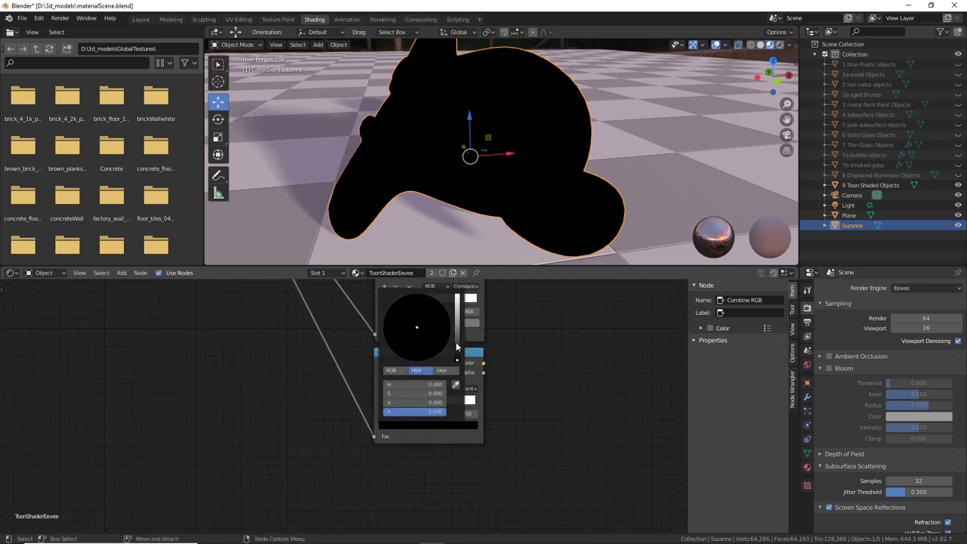
pyautogui.click(457, 333)
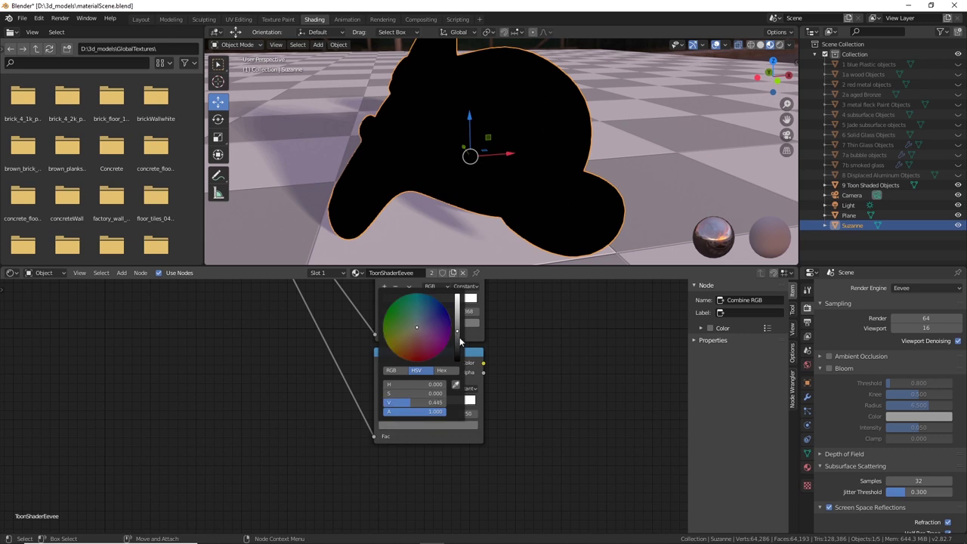
# Reconnect the red, green and blue ColorRamps to Combine RGB's R, G and B inputs in turn, viewing the colors on Suzanne
pyautogui.moveTo(584, 349); pyautogui.dragTo(448, 377, button='middle')
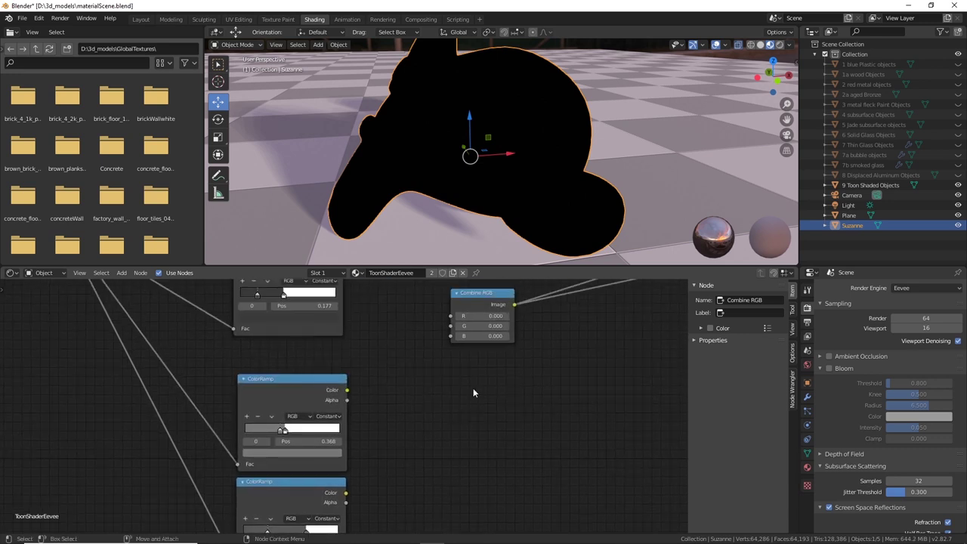
pyautogui.scroll(-2, 473, 387)
pyautogui.moveTo(345, 294); pyautogui.dragTo(424, 341)
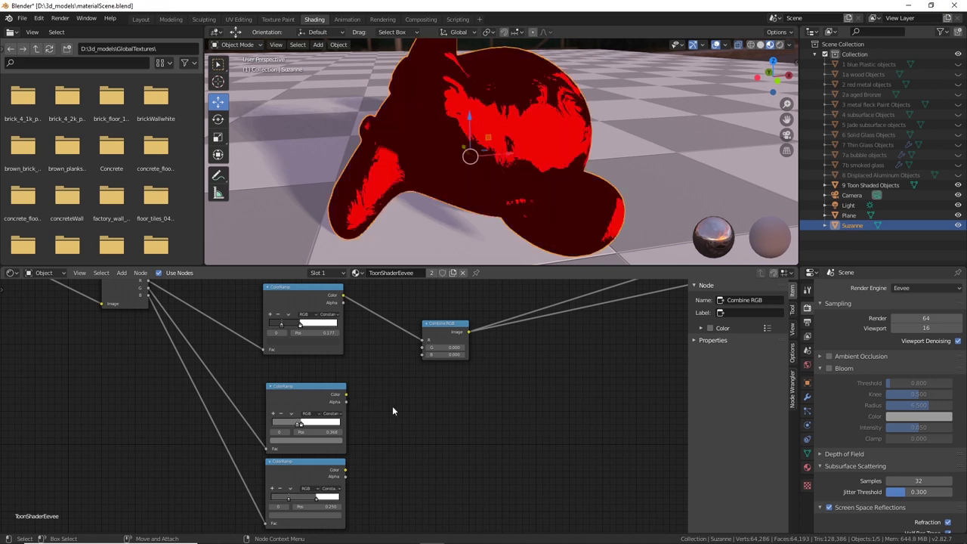
pyautogui.moveTo(489, 177); pyautogui.dragTo(513, 198, button='middle')
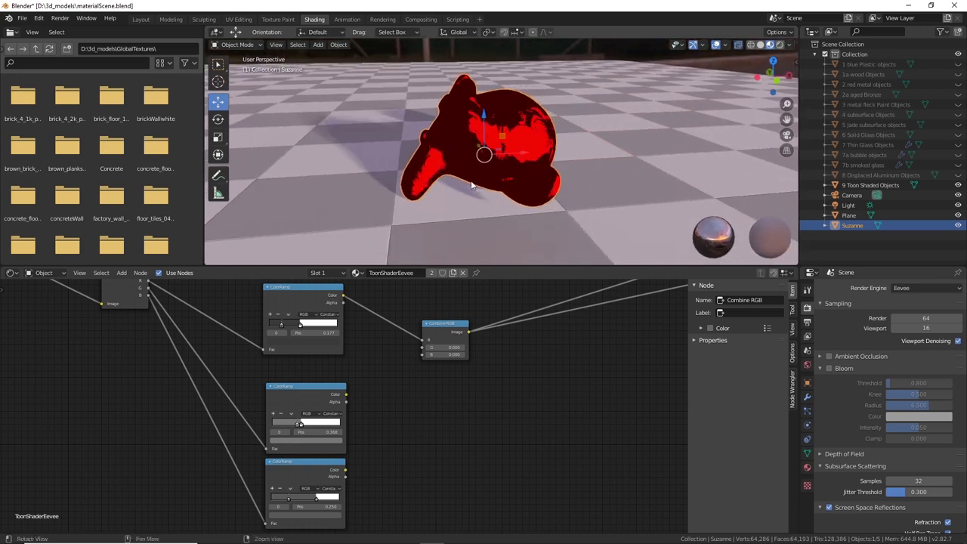
pyautogui.scroll(4, 514, 198)
pyautogui.moveTo(346, 394); pyautogui.dragTo(422, 348)
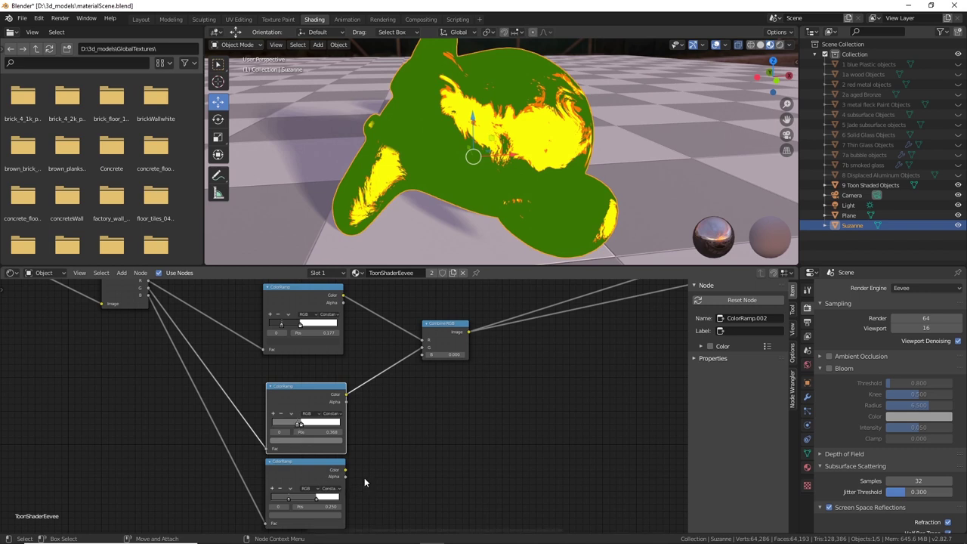
pyautogui.moveTo(347, 473); pyautogui.dragTo(425, 355)
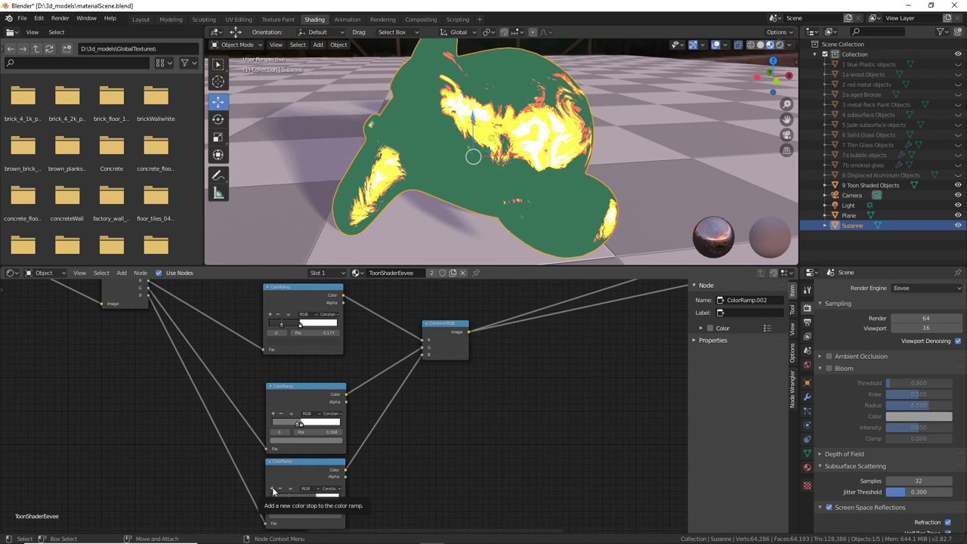
# Rework the blue channel's ColorRamp into three stops: black at position 0, grey at about 0.202, and white moved lower
pyautogui.click(273, 491)
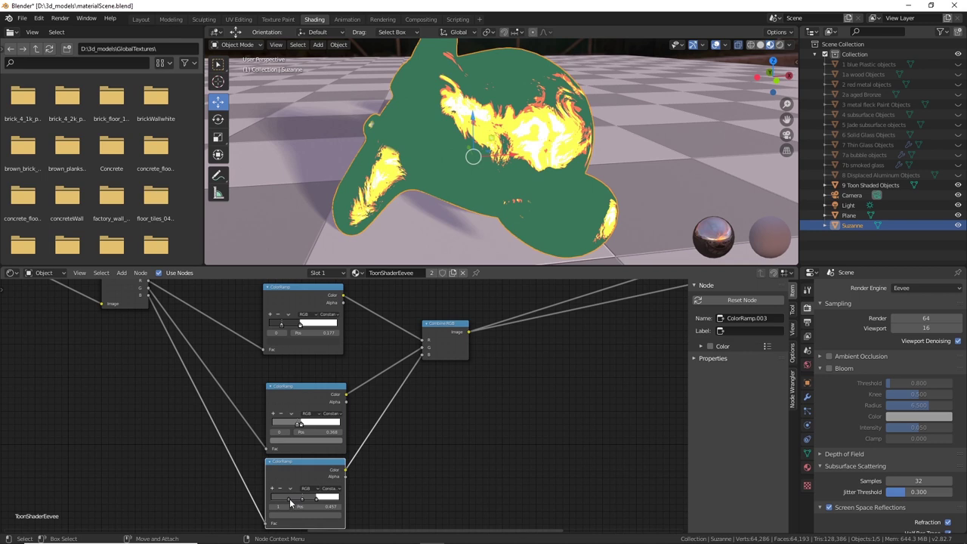
pyautogui.click(298, 516)
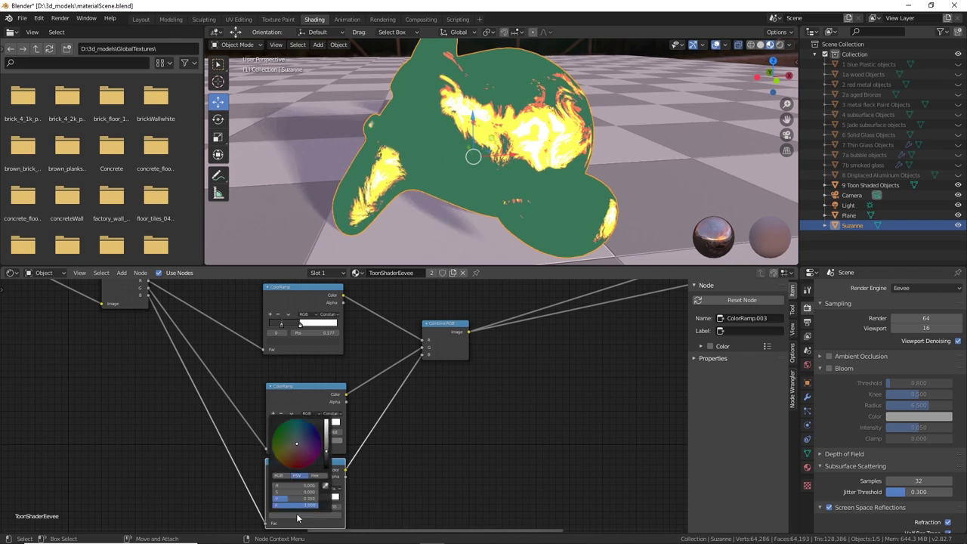
pyautogui.moveTo(326, 458); pyautogui.dragTo(329, 473)
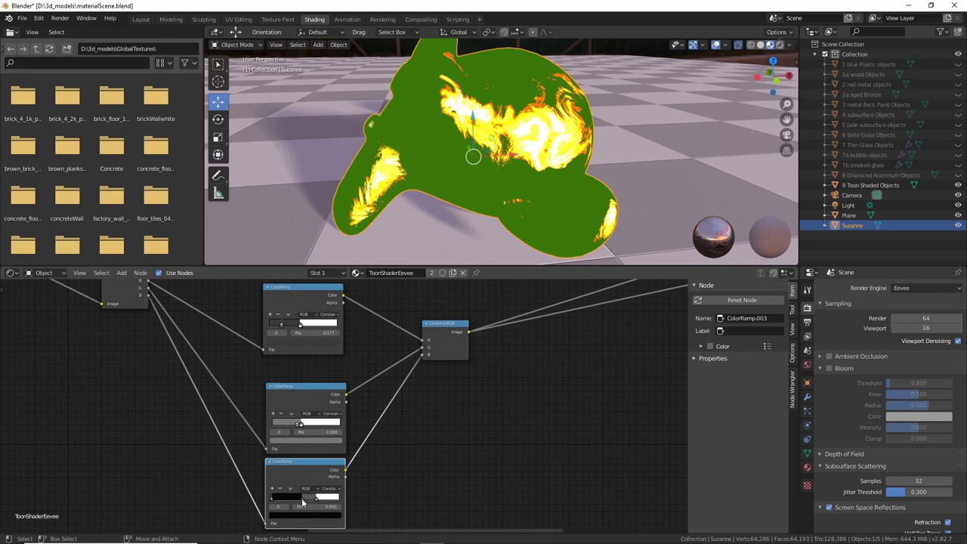
pyautogui.moveTo(303, 501); pyautogui.dragTo(290, 501)
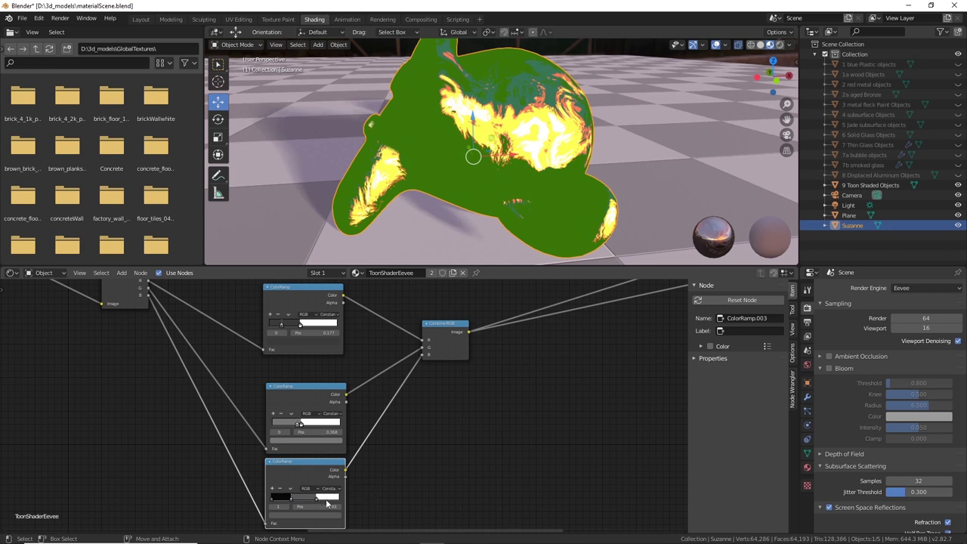
pyautogui.moveTo(318, 502); pyautogui.dragTo(284, 500)
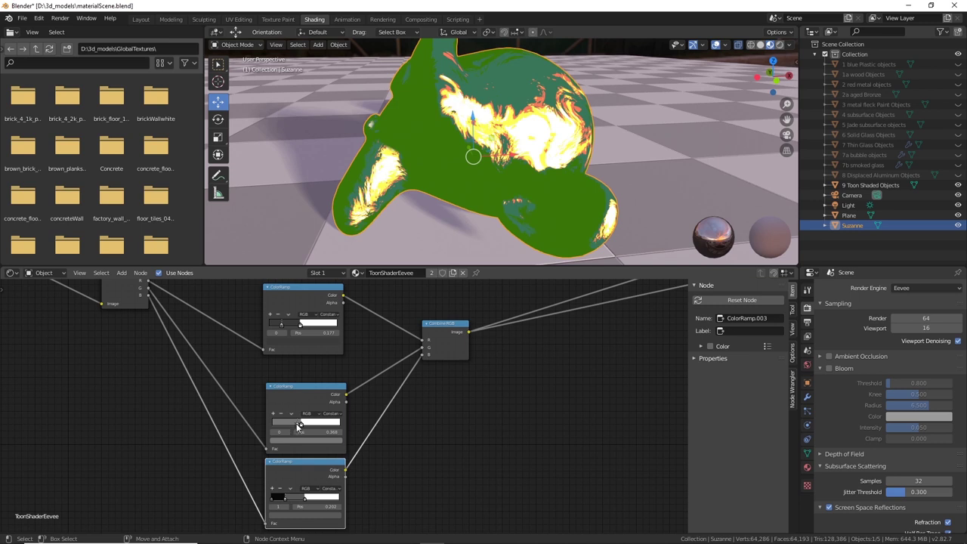
# Add a stop to the green channel's ColorRamp and make its first stop black near the ramp's start, keeping grey before white
pyautogui.moveTo(298, 425); pyautogui.dragTo(285, 431)
pyautogui.click(273, 415)
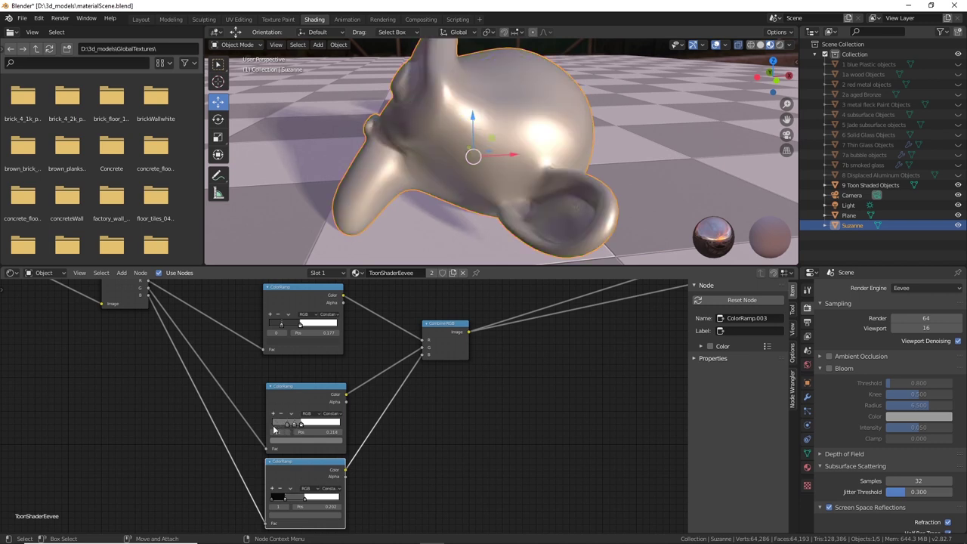
pyautogui.moveTo(275, 429); pyautogui.dragTo(287, 426)
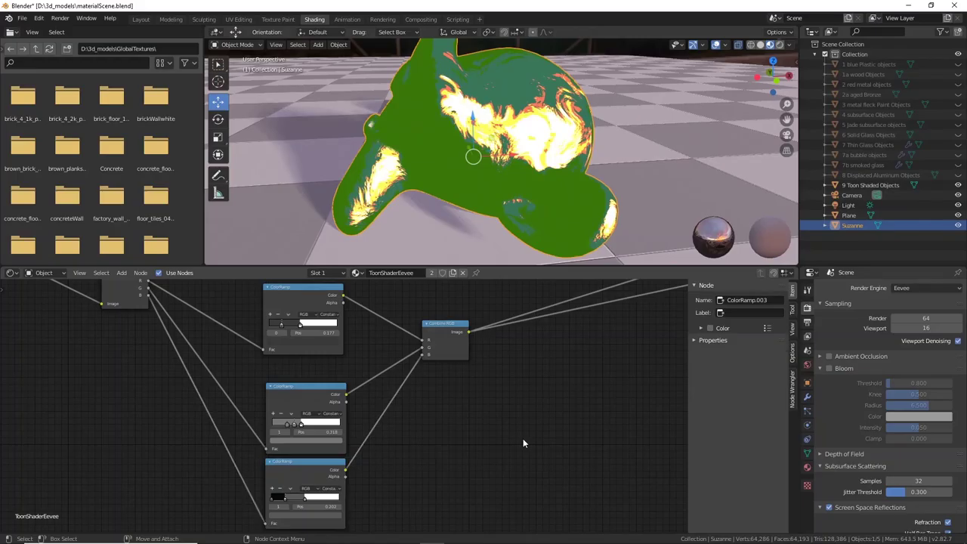
pyautogui.moveTo(292, 427); pyautogui.dragTo(272, 431)
pyautogui.click(327, 392)
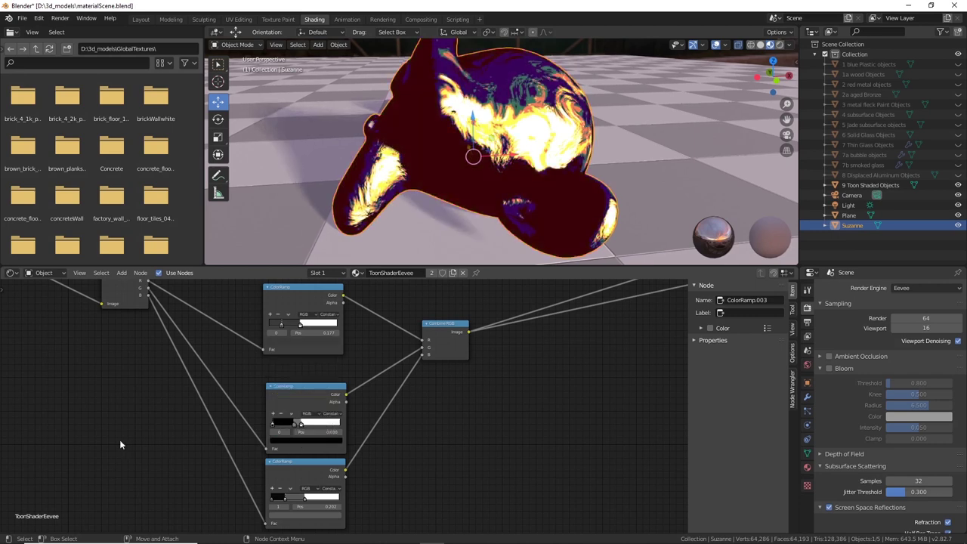
# Move the green channel's grey stop to about 0.25 and add a stop at the start of the red channel's ColorRamp
pyautogui.moveTo(292, 430); pyautogui.dragTo(289, 427)
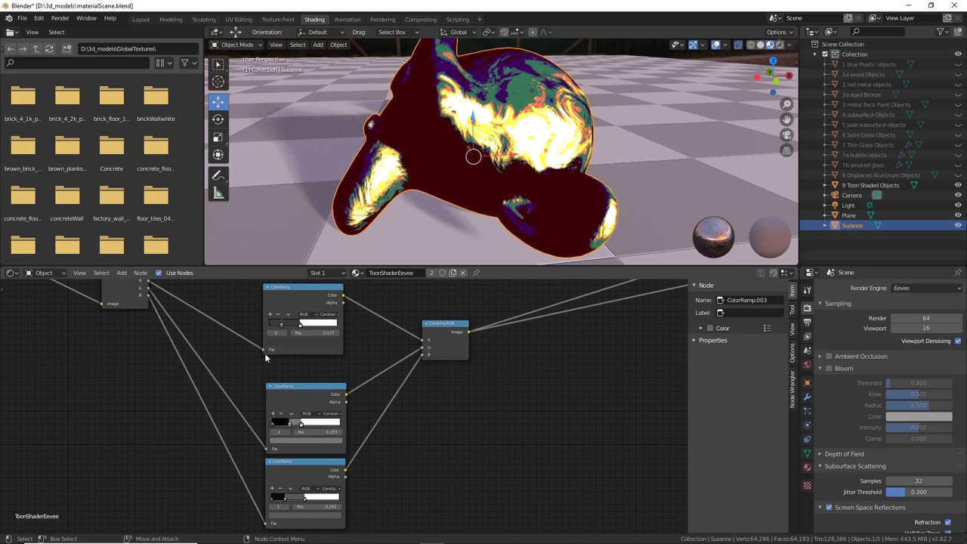
pyautogui.moveTo(282, 326); pyautogui.dragTo(284, 328)
pyautogui.click(270, 313)
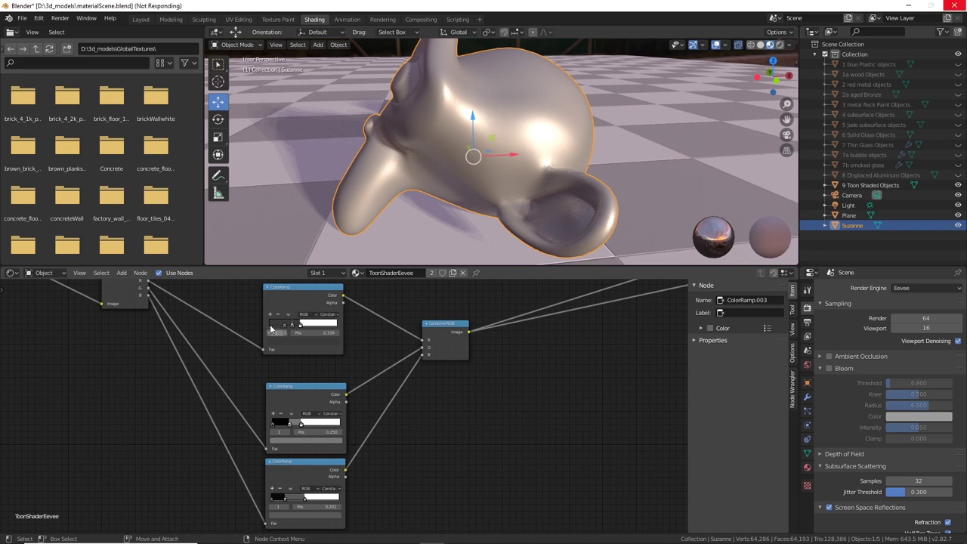
pyautogui.click(303, 328)
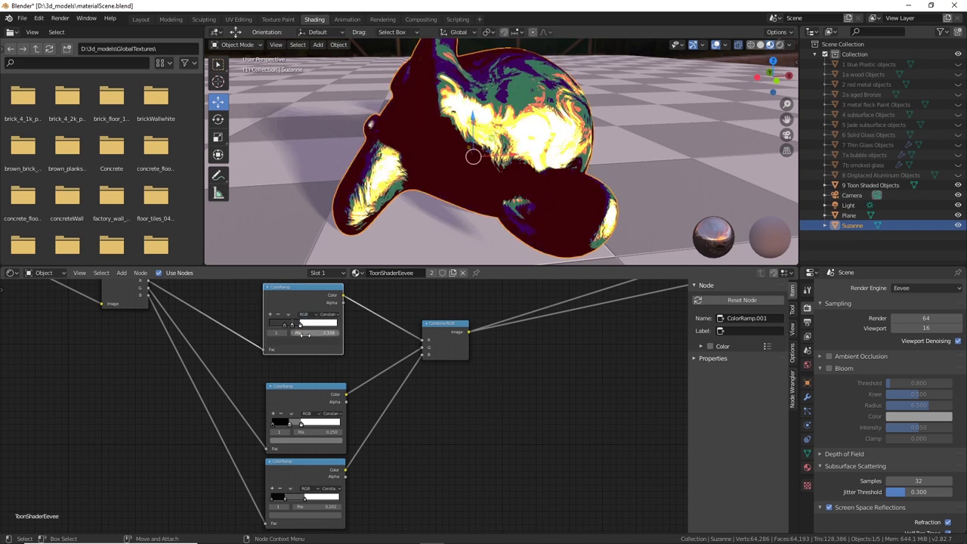
pyautogui.moveTo(292, 326); pyautogui.dragTo(251, 324)
# Make the red channel's first ColorRamp stop black and move its white stop to about 0.309
pyautogui.click(299, 343)
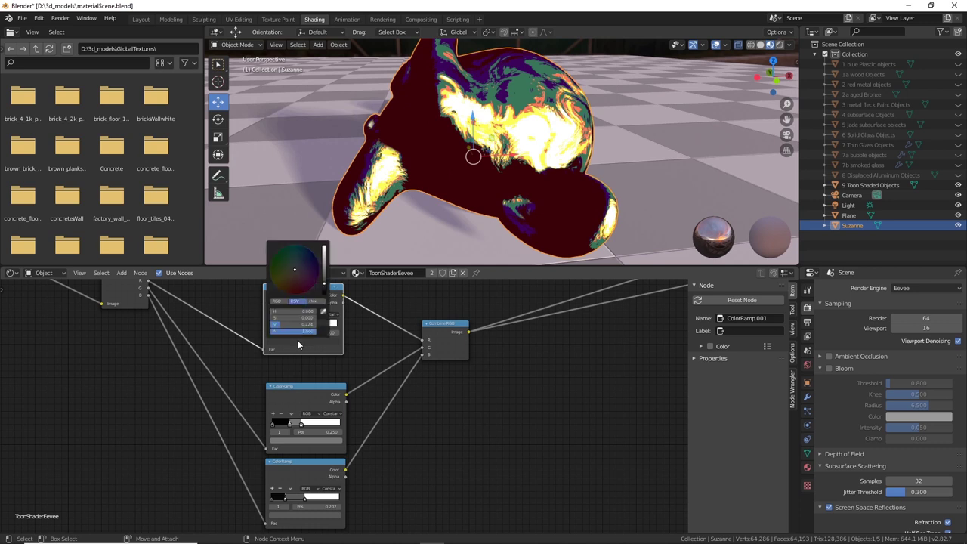
pyautogui.moveTo(327, 291); pyautogui.dragTo(326, 300)
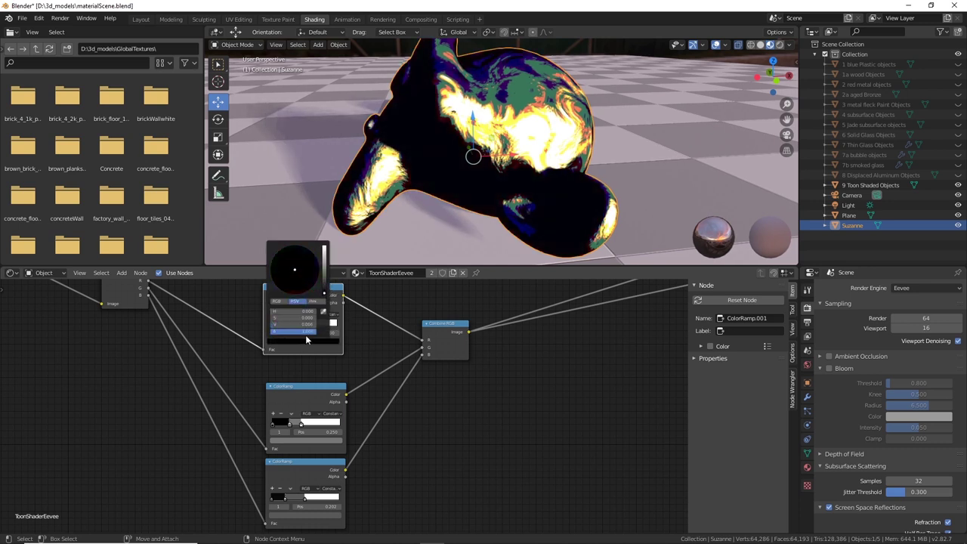
pyautogui.moveTo(284, 326); pyautogui.dragTo(290, 329)
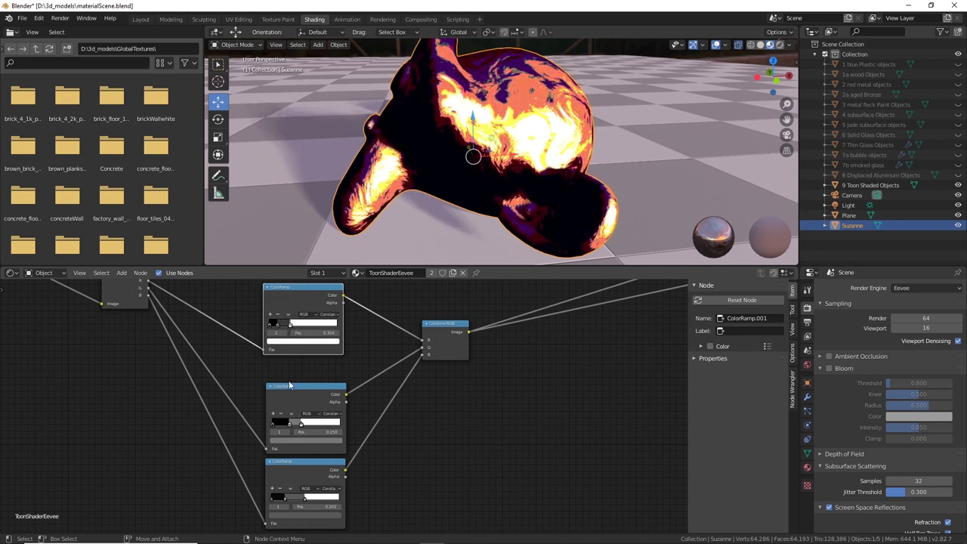
# Move the green channel's white stop to about 0.35 and shift the blue channel's stops lower, with grey at about 0.139
pyautogui.moveTo(290, 424)
pyautogui.mouseDown()
pyautogui.moveTo(280, 429)
pyautogui.moveTo(302, 431)
pyautogui.mouseUp()
pyautogui.moveTo(306, 503); pyautogui.dragTo(281, 501)
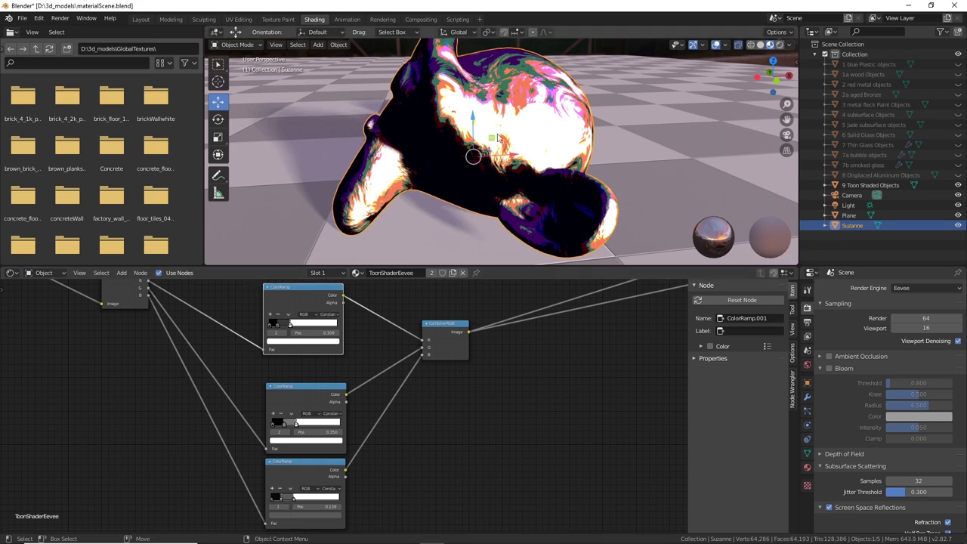
pyautogui.moveTo(431, 244); pyautogui.dragTo(533, 225, button='middle')
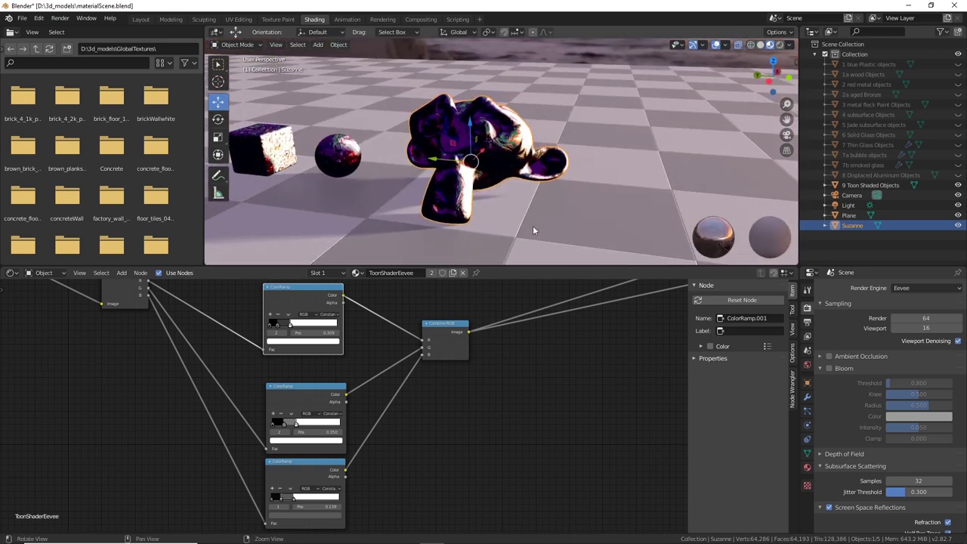
# Connect the final Multiply node's Color output to the Material Output's Surface and view the sample objects from another side
pyautogui.scroll(-2, 487, 392)
pyautogui.moveTo(486, 392); pyautogui.dragTo(363, 388, button='middle')
pyautogui.moveTo(359, 391); pyautogui.dragTo(379, 403)
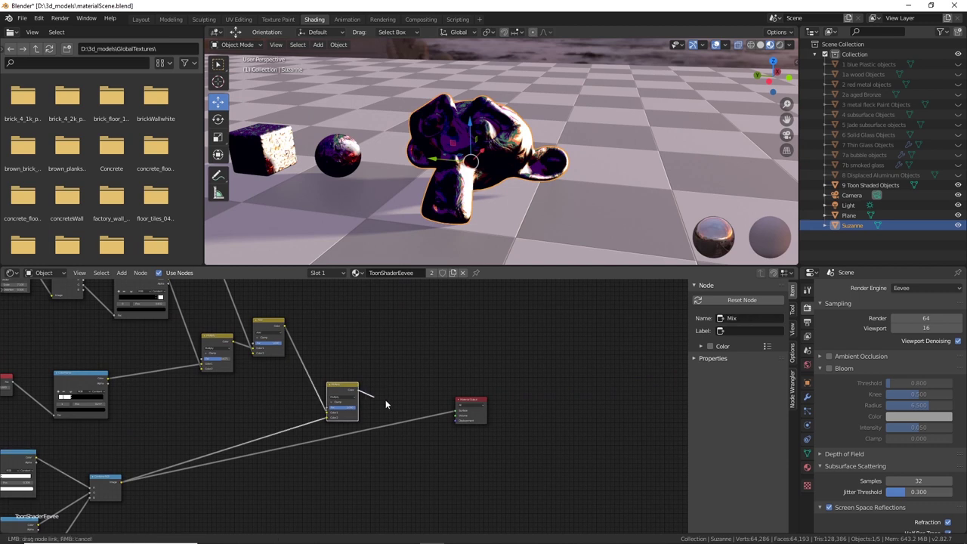
pyautogui.moveTo(453, 407); pyautogui.dragTo(454, 408)
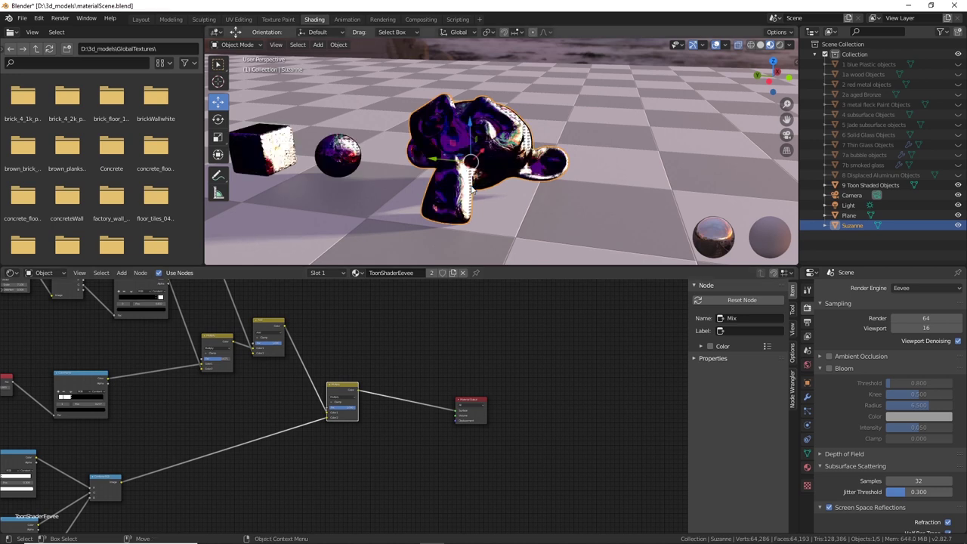
pyautogui.moveTo(508, 149); pyautogui.dragTo(563, 216, button='middle')
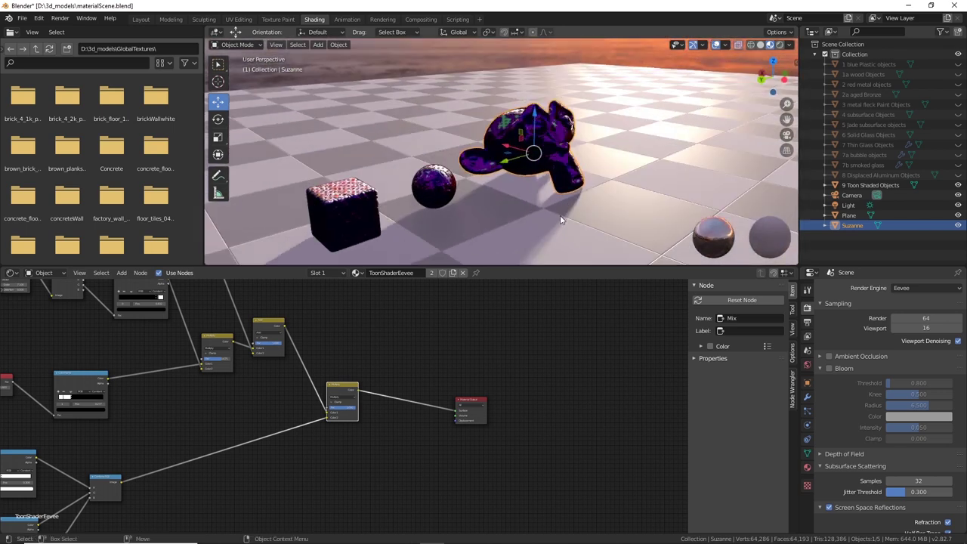
# Reposition the Fresnel node and the ColorRamp it feeds slightly within the highlight branch of the node tree
pyautogui.scroll(-2, 434, 348)
pyautogui.moveTo(433, 348); pyautogui.dragTo(565, 360, button='middle')
pyautogui.scroll(-1, 546, 350)
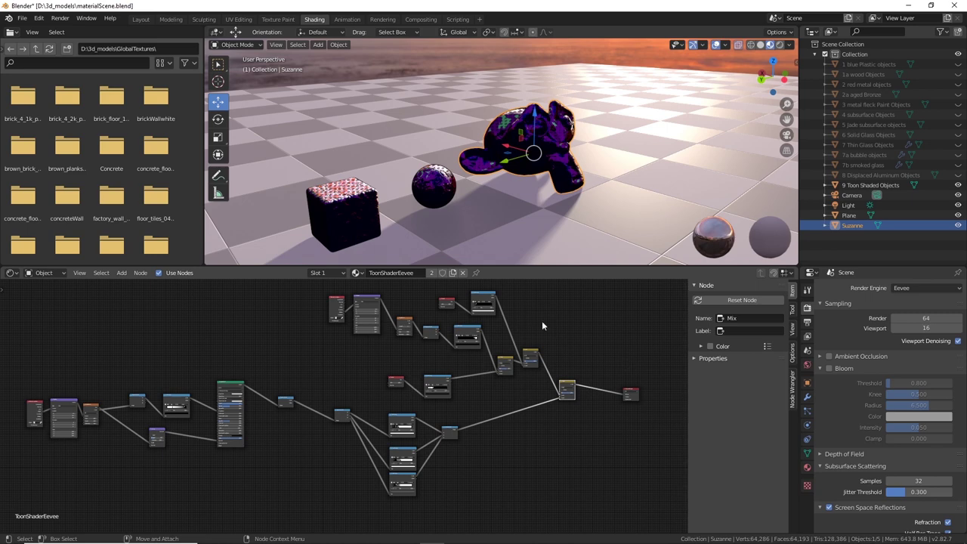
pyautogui.scroll(3, 542, 324)
pyautogui.scroll(3, 431, 334)
pyautogui.moveTo(431, 335); pyautogui.dragTo(344, 357, button='middle')
pyautogui.scroll(2, 379, 352)
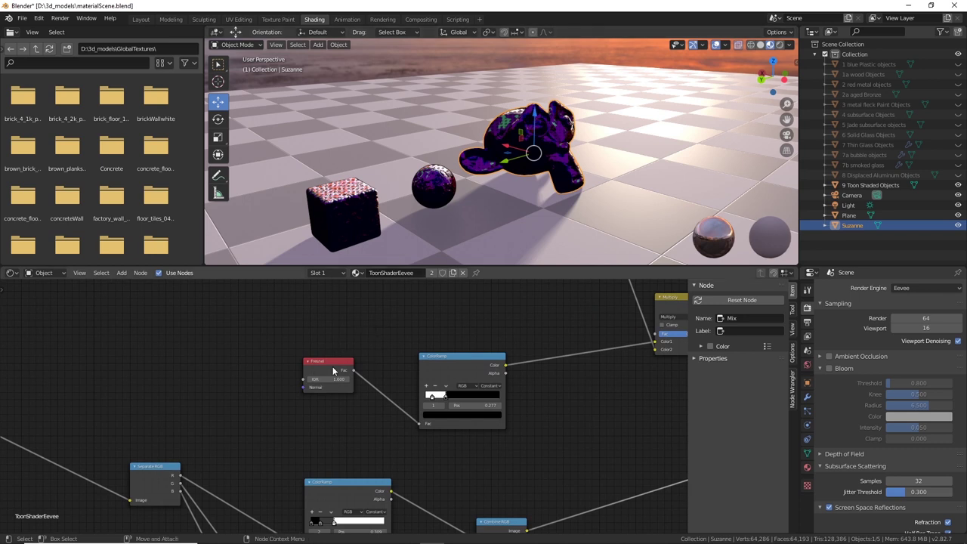
pyautogui.moveTo(342, 366)
pyautogui.mouseDown()
pyautogui.moveTo(346, 357)
pyautogui.moveTo(336, 357)
pyautogui.moveTo(352, 361)
pyautogui.mouseUp()
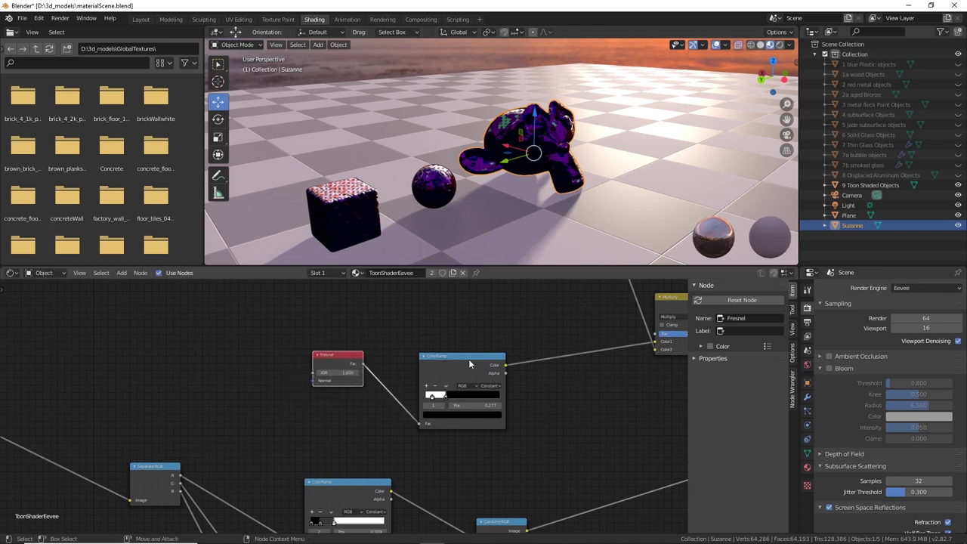
pyautogui.moveTo(459, 352); pyautogui.dragTo(474, 357)
# Shift the Multiply node fed by the Fresnel ColorRamp and the Add node after it slightly apart
pyautogui.scroll(-1, 487, 343)
pyautogui.moveTo(547, 335); pyautogui.dragTo(422, 402, button='middle')
pyautogui.scroll(-2, 432, 376)
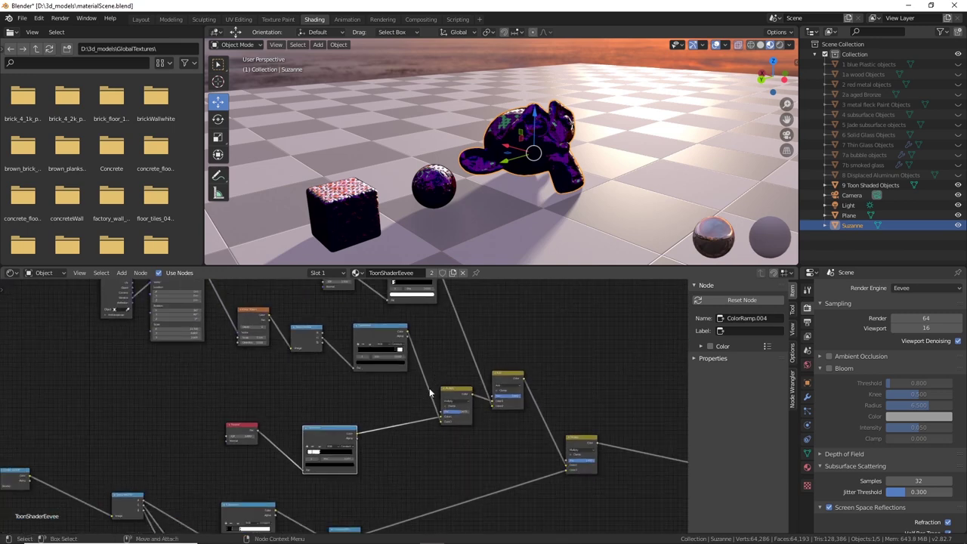
pyautogui.moveTo(249, 412); pyautogui.dragTo(280, 376, button='middle')
pyautogui.moveTo(493, 360); pyautogui.dragTo(486, 360)
pyautogui.moveTo(543, 346); pyautogui.dragTo(554, 342)
pyautogui.scroll(1, 519, 406)
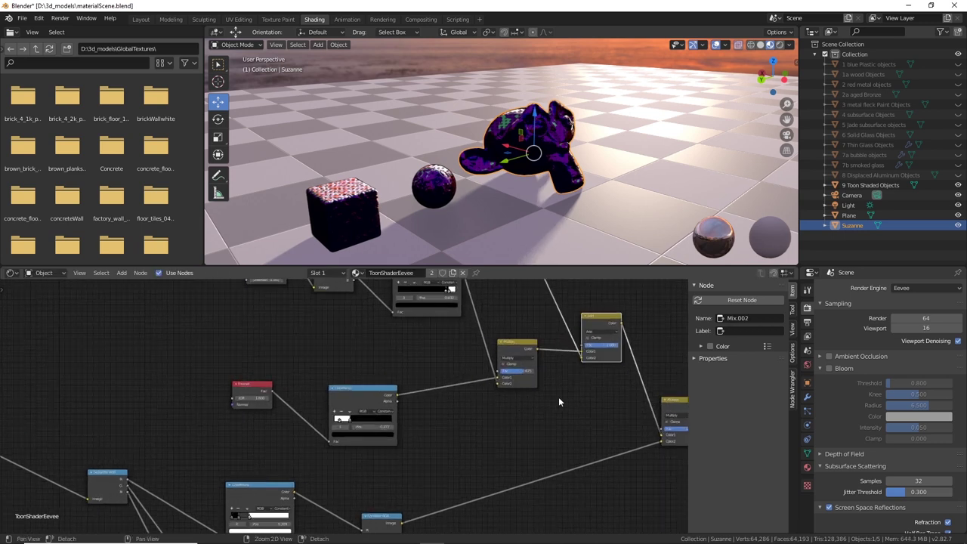
# Shift the Principled BSDF closer to Shader to RGB and the Bump node slightly downward, viewing the toon-shaded objects
pyautogui.moveTo(551, 407); pyautogui.dragTo(374, 327, button='middle')
pyautogui.scroll(-2, 385, 378)
pyautogui.moveTo(395, 402); pyautogui.dragTo(345, 464, button='middle')
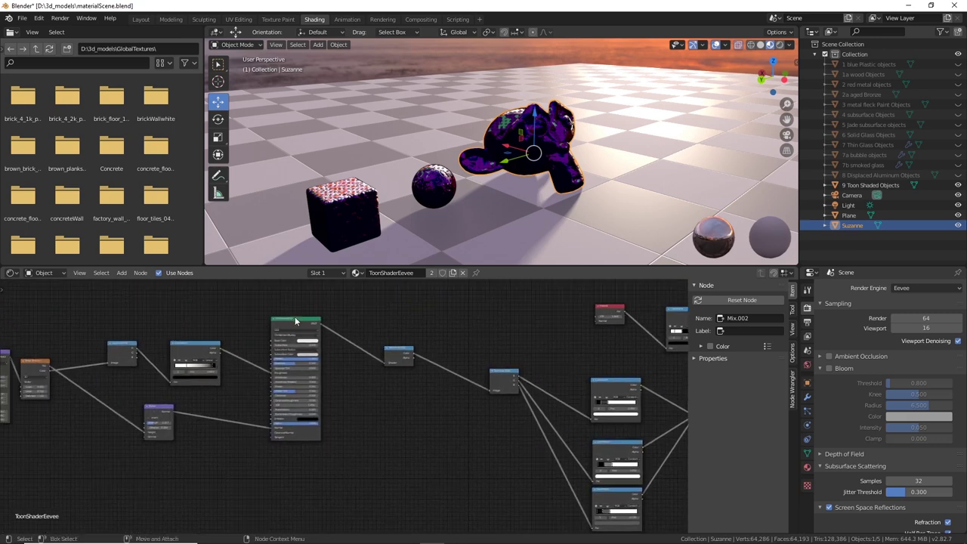
pyautogui.moveTo(527, 224)
pyautogui.mouseDown(button='middle')
pyautogui.moveTo(424, 166)
pyautogui.moveTo(384, 169)
pyautogui.moveTo(413, 177)
pyautogui.moveTo(487, 173)
pyautogui.moveTo(438, 197)
pyautogui.moveTo(493, 199)
pyautogui.moveTo(479, 209)
pyautogui.moveTo(516, 215)
pyautogui.moveTo(420, 187)
pyautogui.moveTo(444, 206)
pyautogui.moveTo(470, 192)
pyautogui.moveTo(483, 215)
pyautogui.mouseUp(button='middle')
pyautogui.scroll(5, 436, 185)
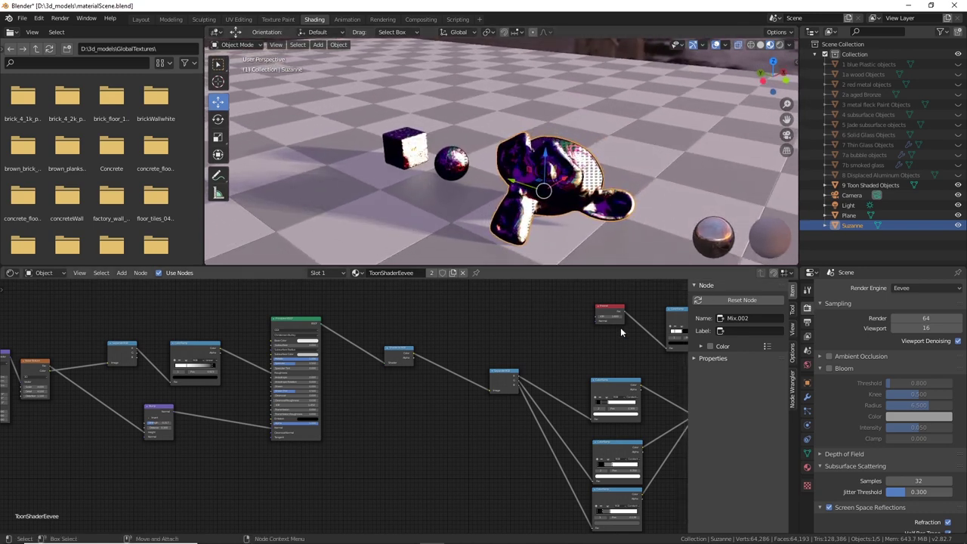
pyautogui.moveTo(578, 223); pyautogui.dragTo(556, 226, button='middle')
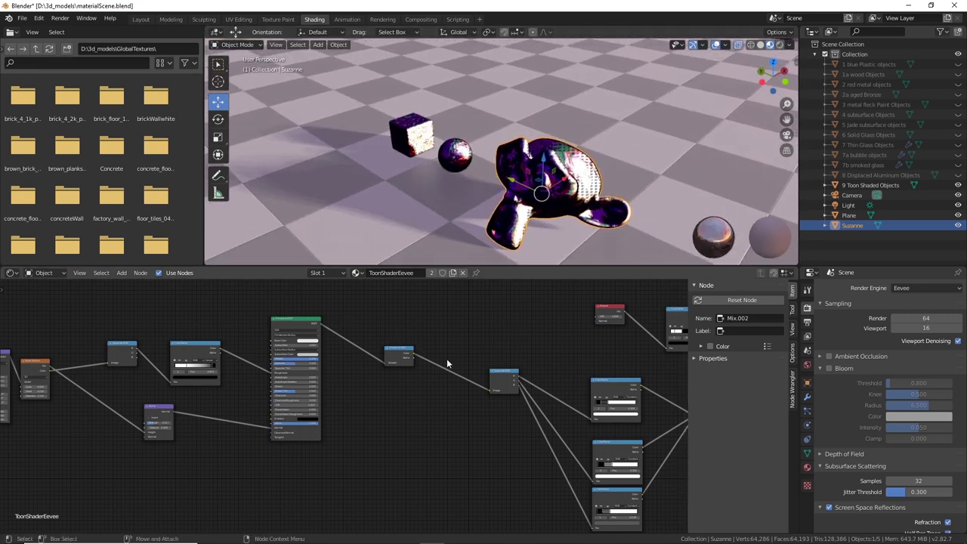
pyautogui.moveTo(299, 324); pyautogui.dragTo(314, 324)
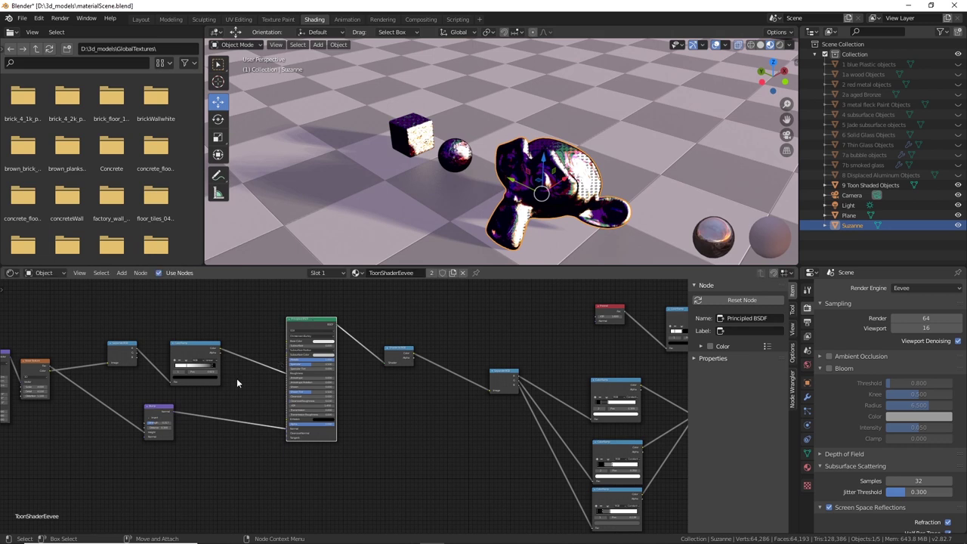
pyautogui.moveTo(162, 409)
pyautogui.mouseDown()
pyautogui.moveTo(165, 393)
pyautogui.moveTo(168, 422)
pyautogui.mouseUp()
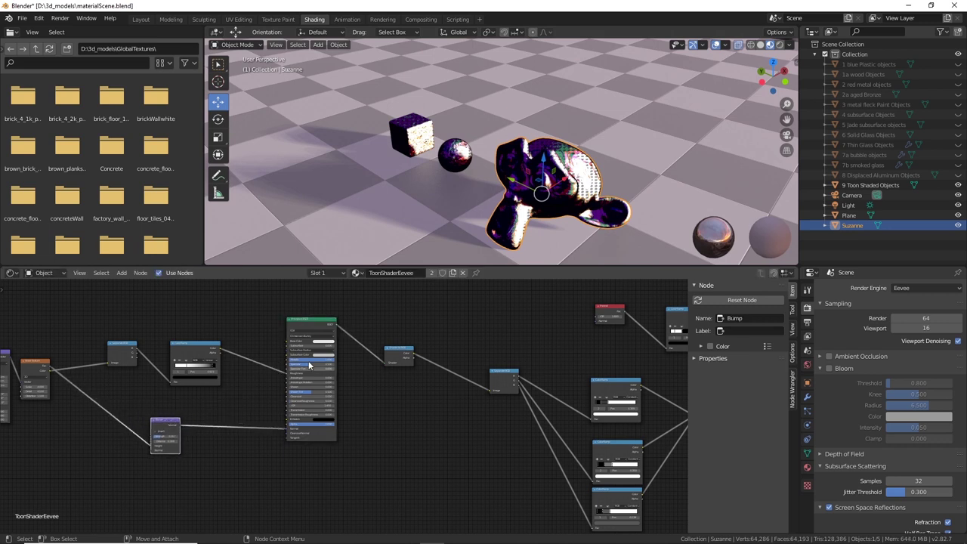
pyautogui.moveTo(415, 426); pyautogui.dragTo(491, 416, button='middle')
pyautogui.scroll(-1, 519, 402)
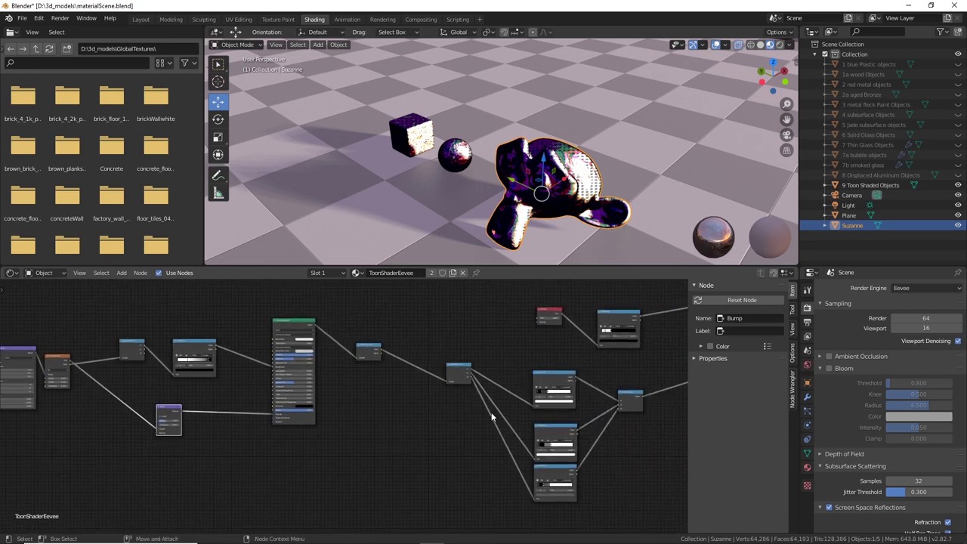